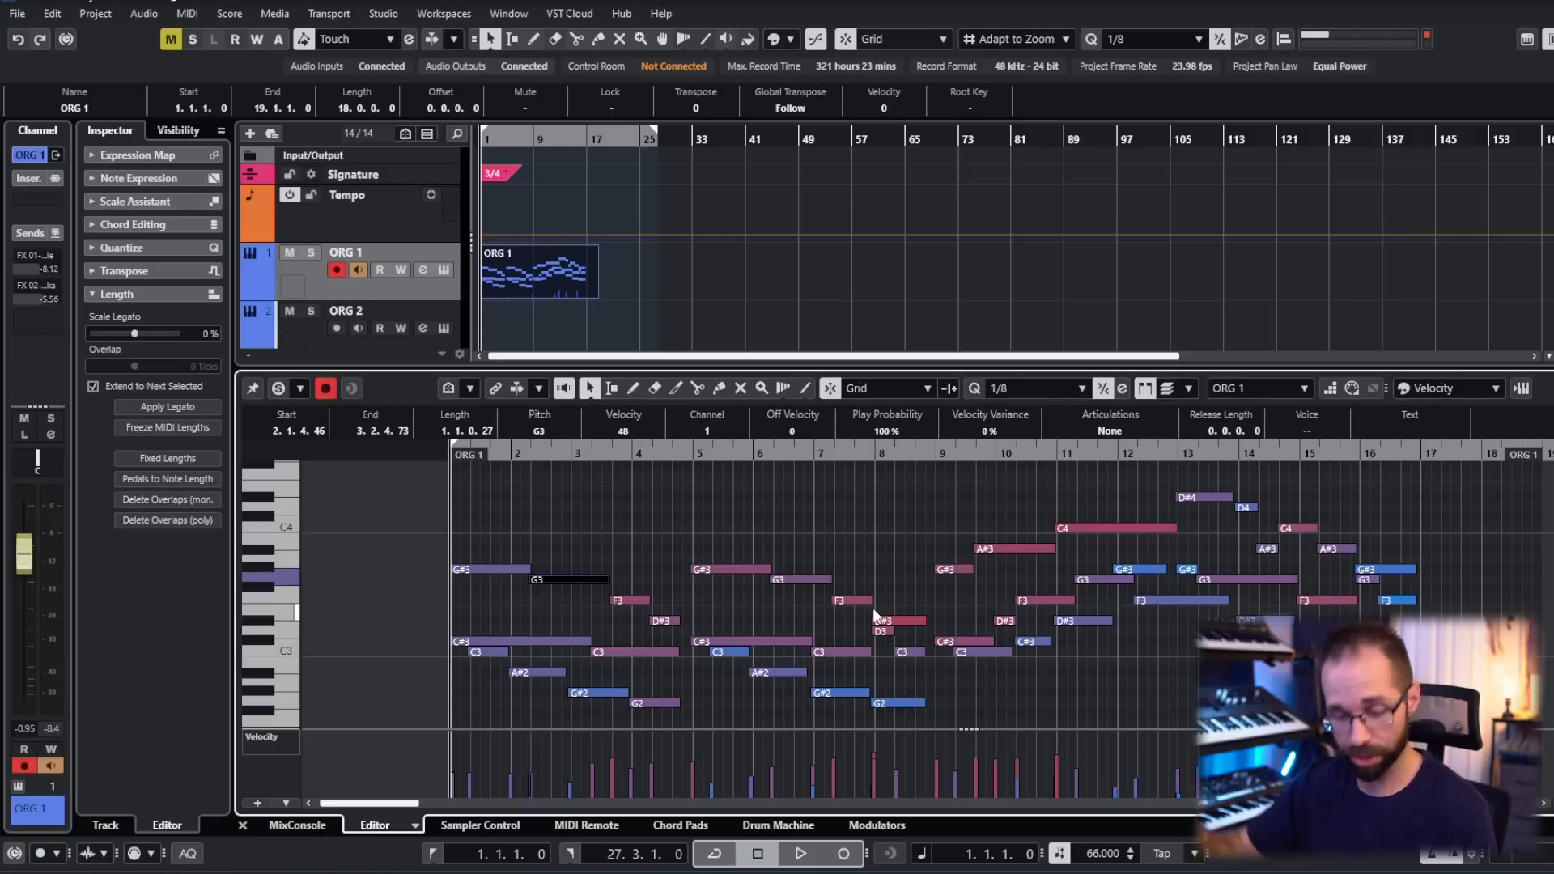
# - Select in turn the ORG 1 notes of bars 1–4, bars 5–8 and bars 9–16 to review the phrase structure
pyautogui.click(872, 609)
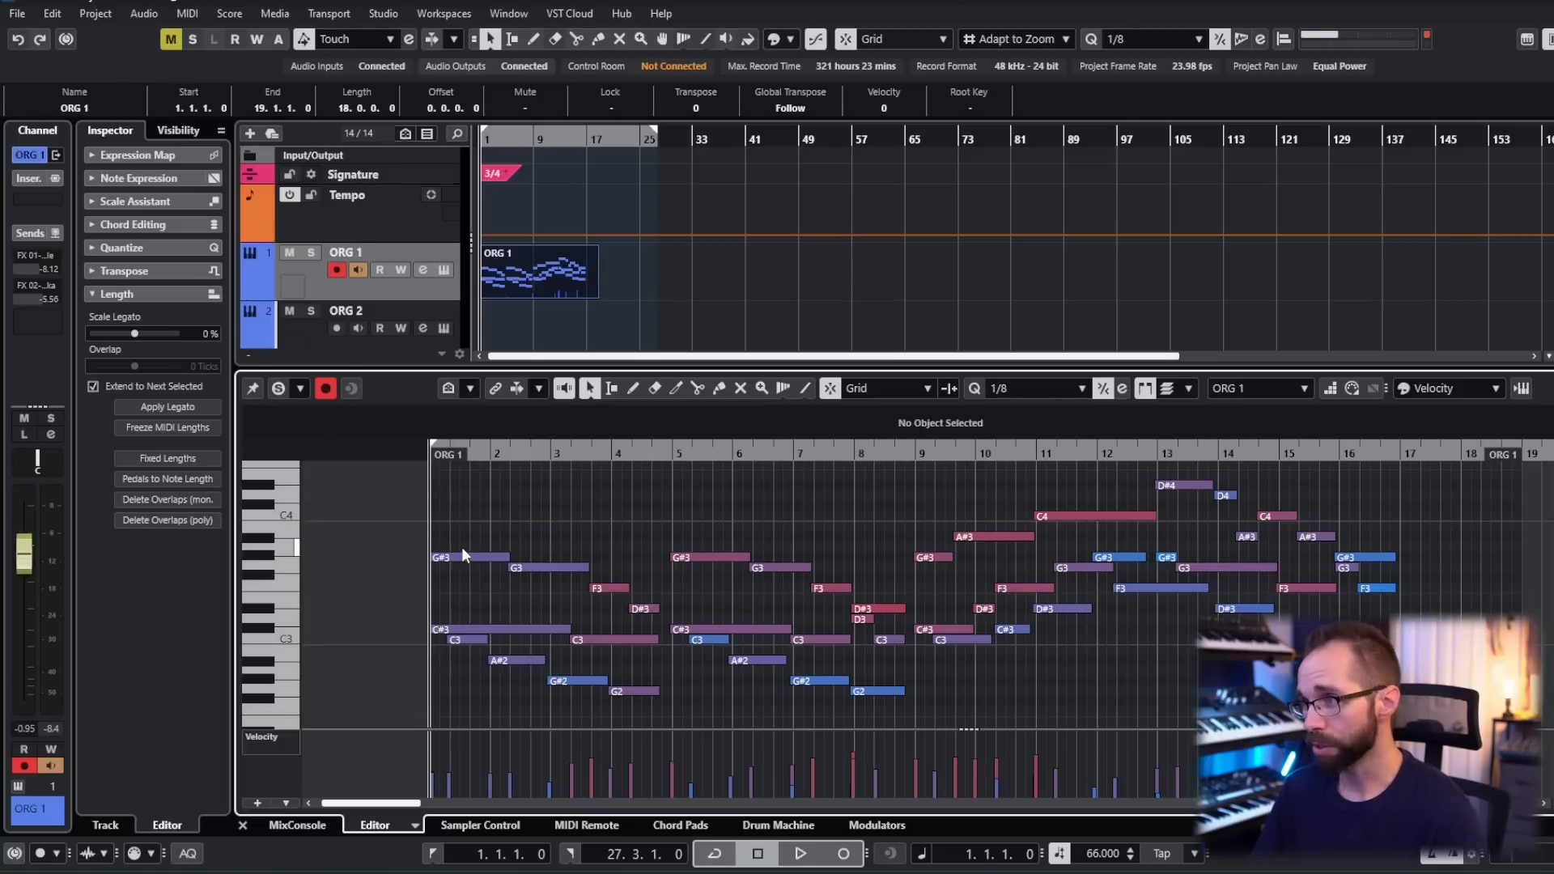
pyautogui.moveTo(455, 501); pyautogui.dragTo(654, 715)
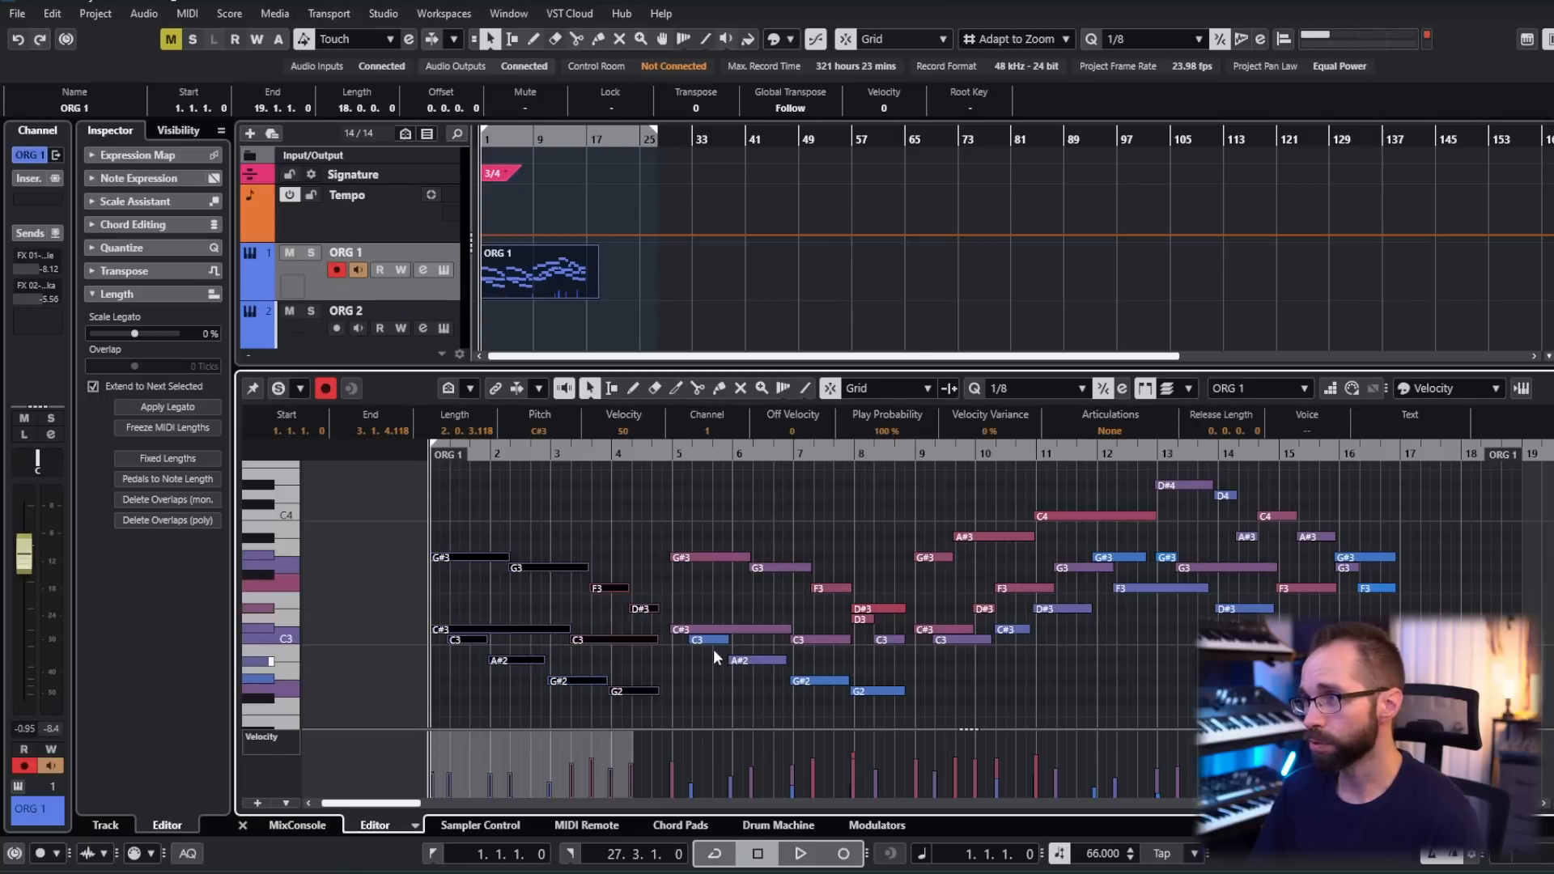
pyautogui.moveTo(681, 495); pyautogui.dragTo(883, 719)
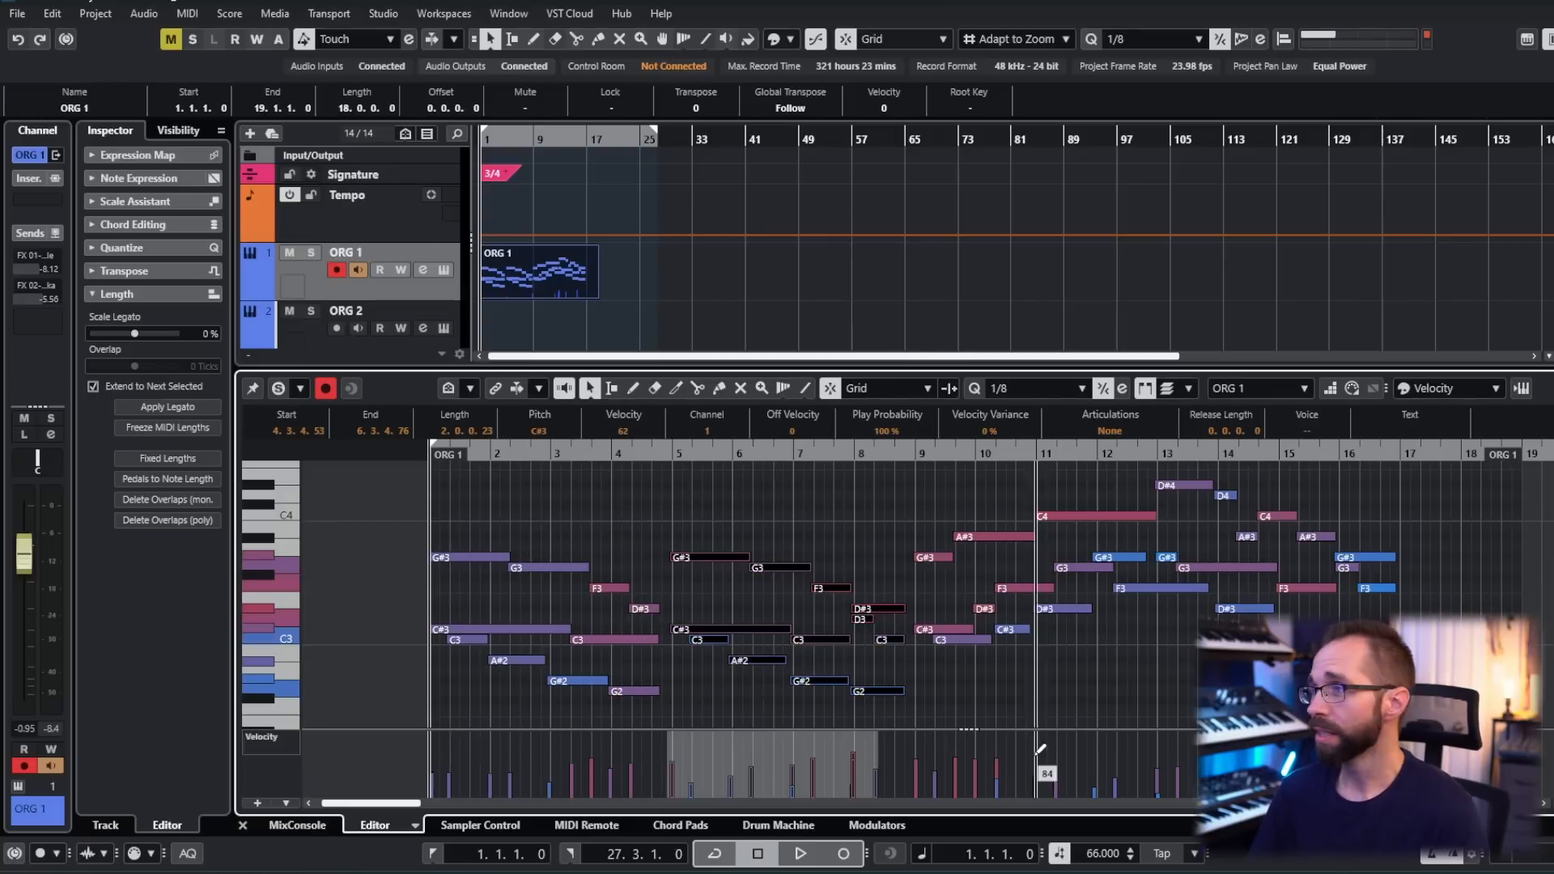
pyautogui.hscroll(2, 888, 686)
pyautogui.moveTo(889, 687); pyautogui.dragTo(1290, 467)
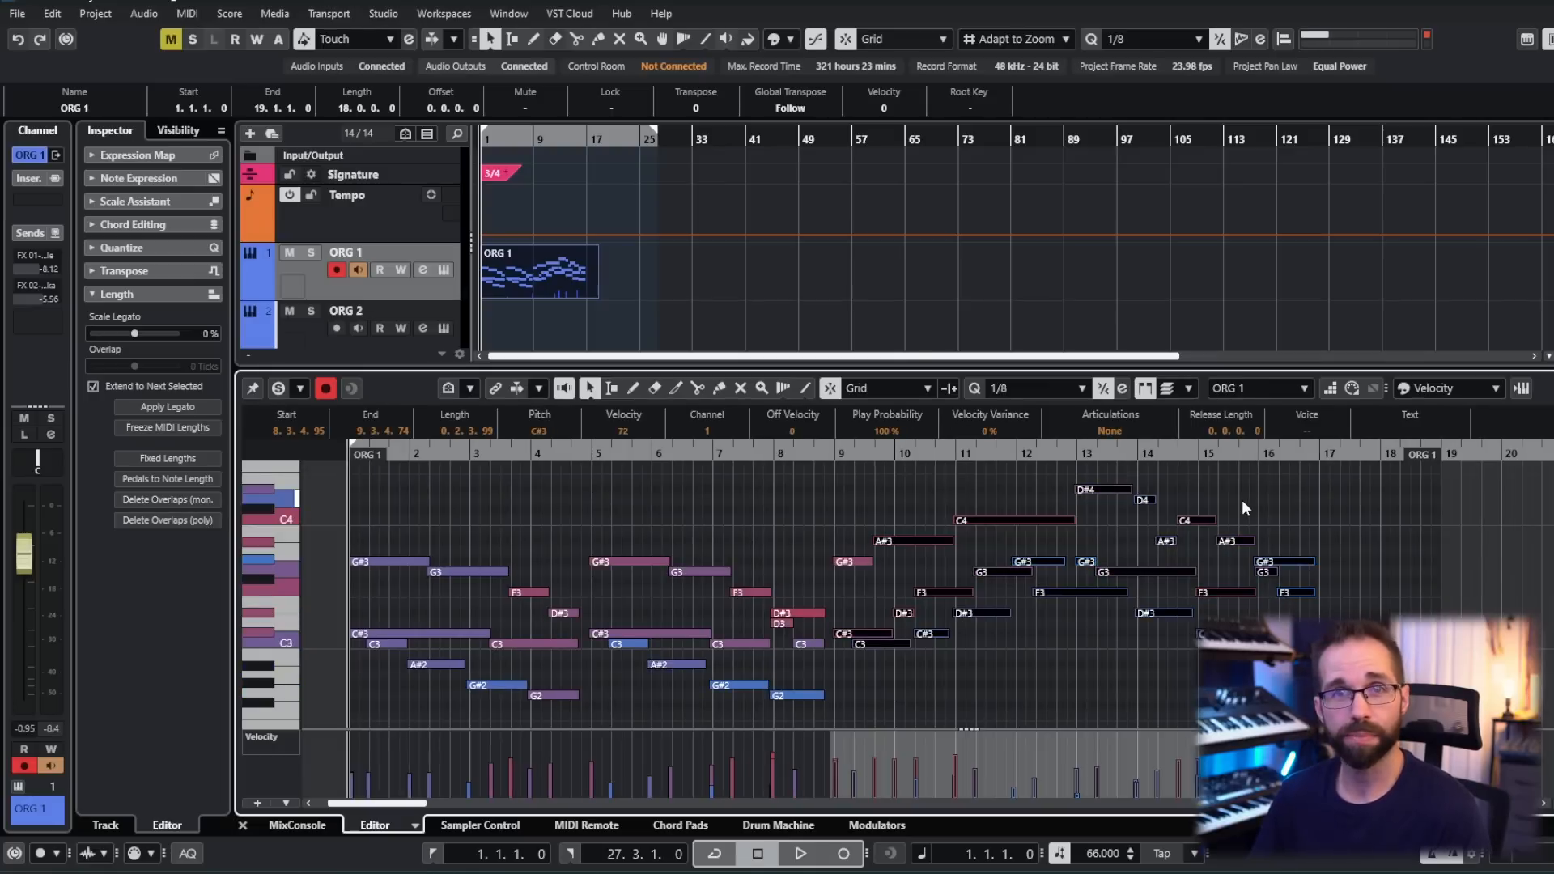
pyautogui.hscroll(1, 1295, 499)
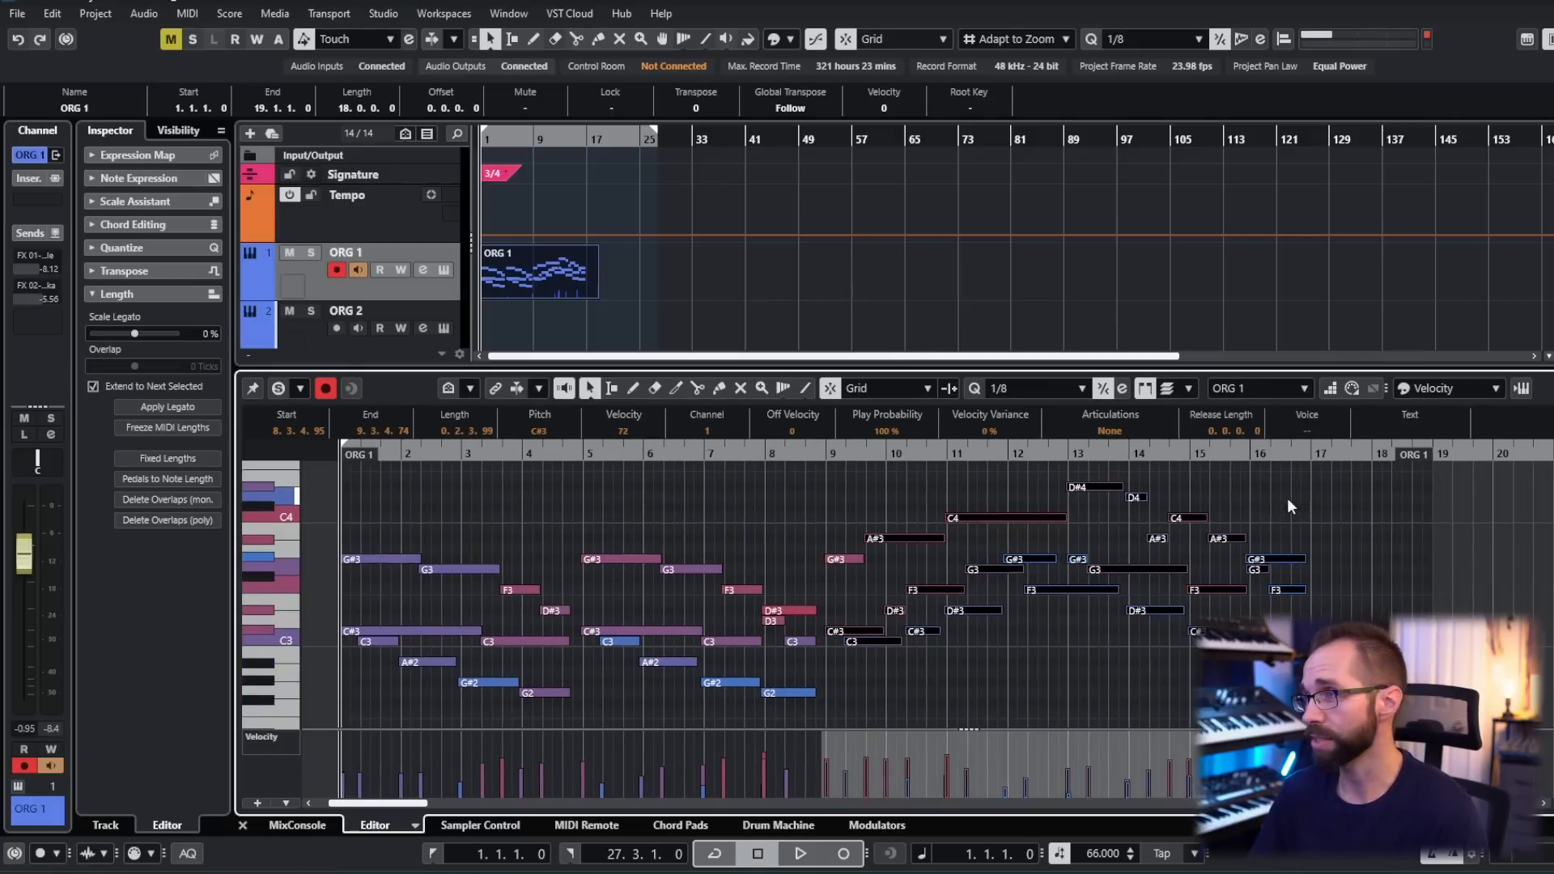
# - Select the opening phrase in bars 1–4 again to inspect it, and clear the selection
pyautogui.hscroll(-2, 596, 518)
pyautogui.moveTo(455, 492); pyautogui.dragTo(652, 741)
pyautogui.scroll(2, 845, 712)
pyautogui.hscroll(1, 1028, 672)
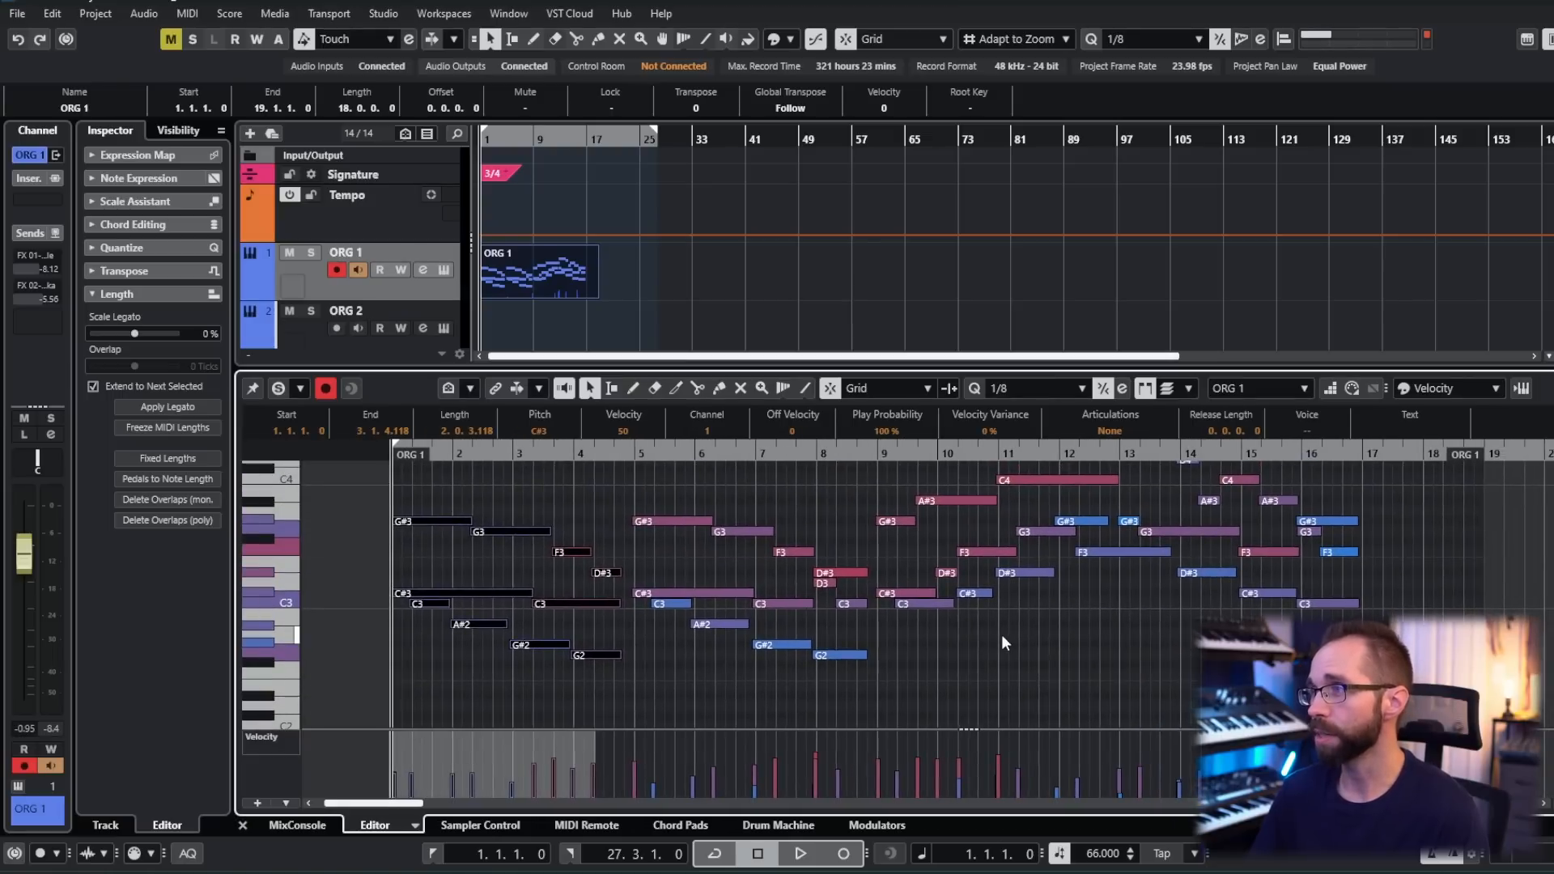
pyautogui.scroll(-1, 1023, 637)
pyautogui.hscroll(1, 1044, 639)
pyautogui.click(985, 645)
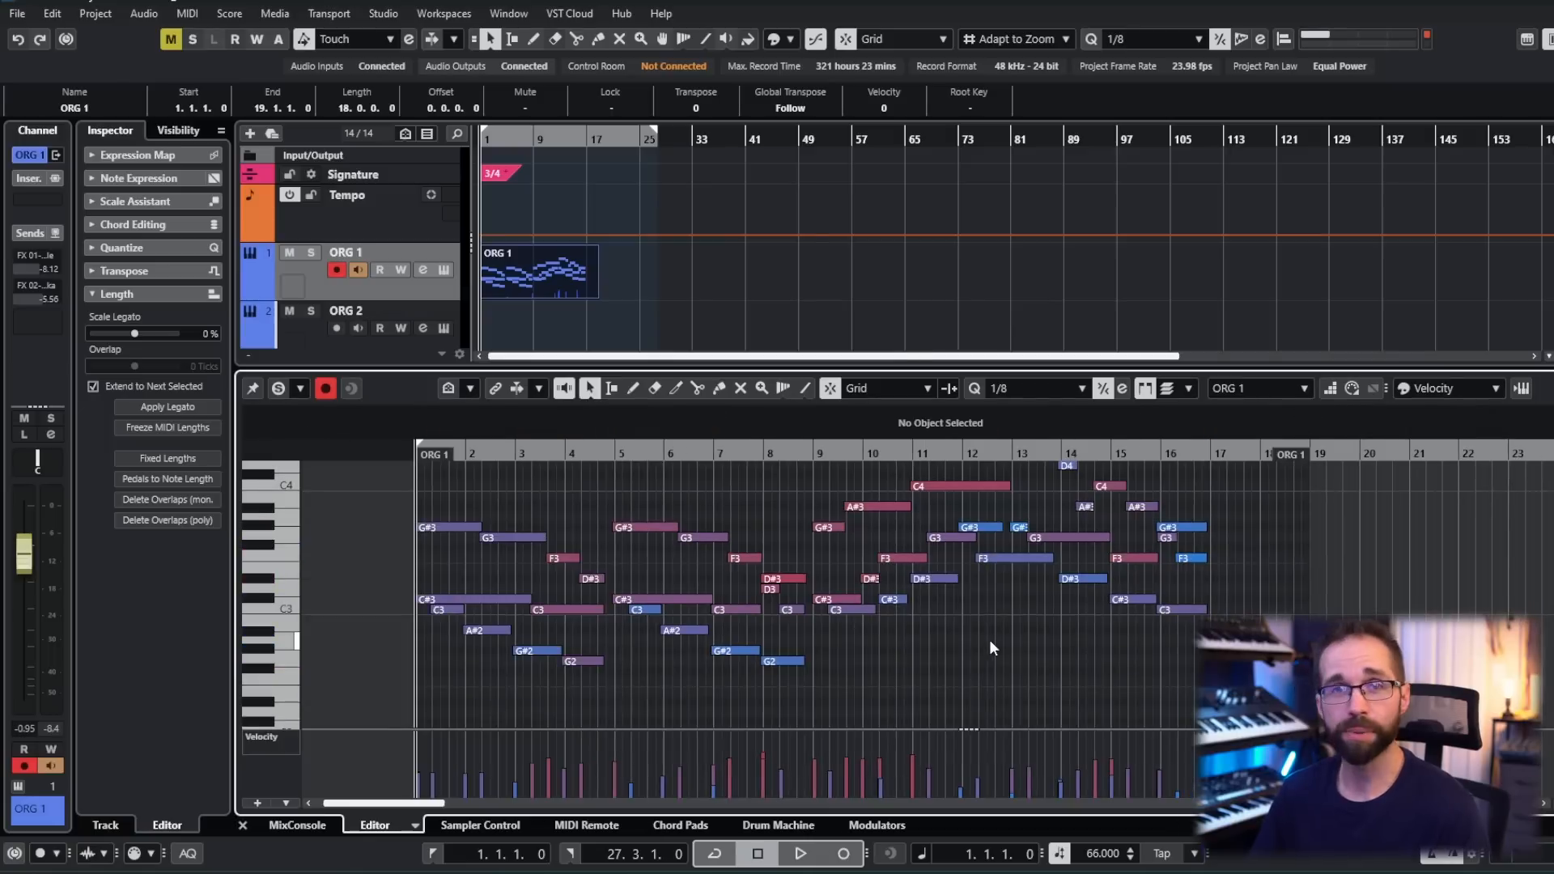
# - Select the closing chord notes in bar 16 to examine how the section ends, and deselect them
pyautogui.hscroll(1, 980, 652)
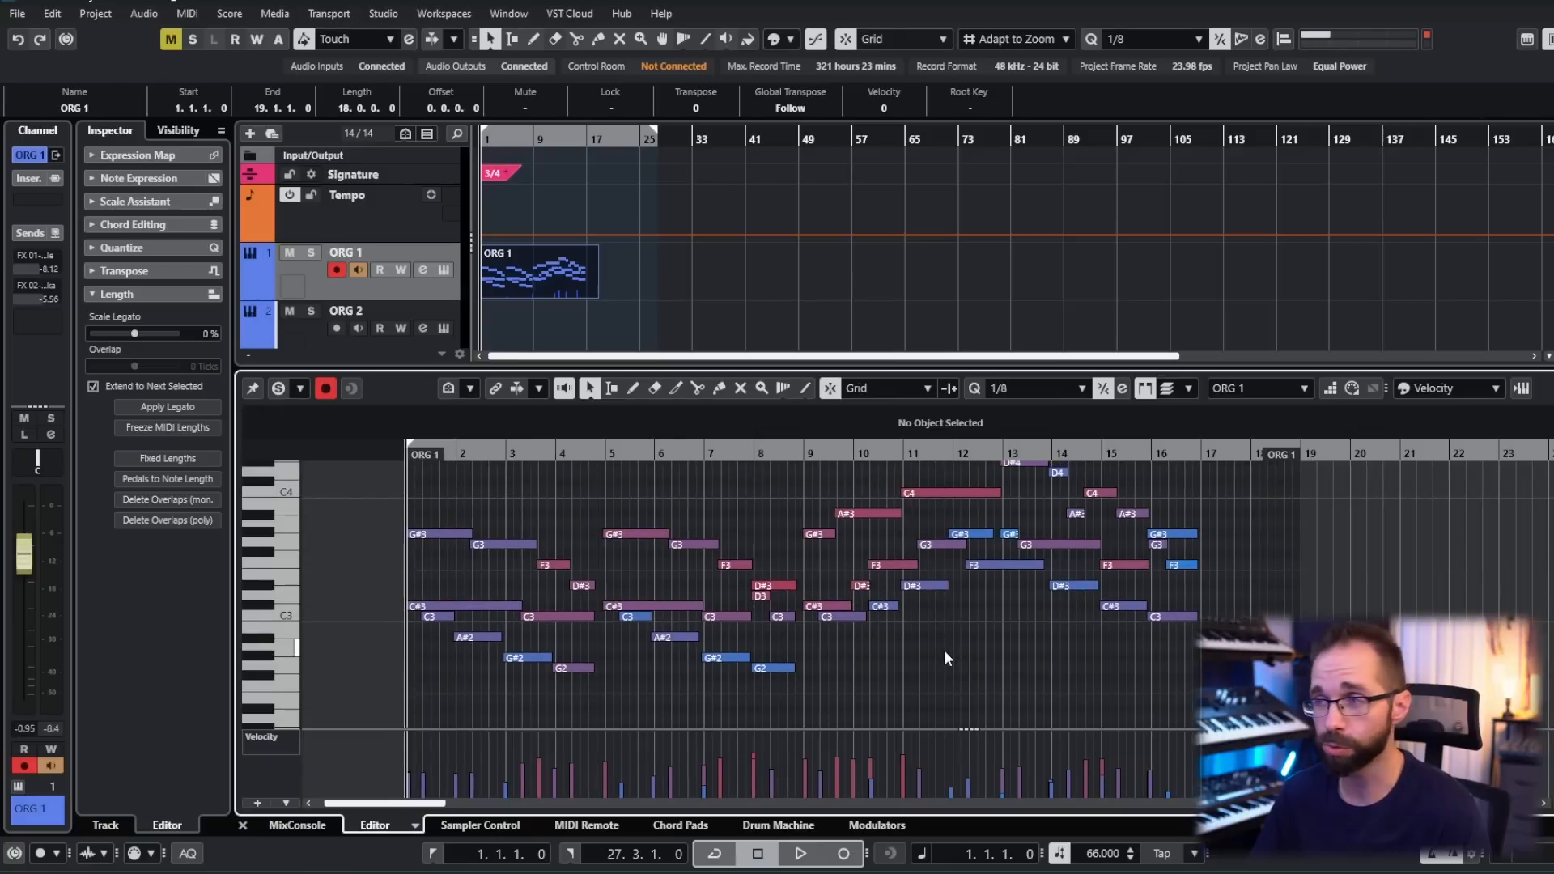
pyautogui.scroll(1, 951, 651)
pyautogui.hscroll(-1, 951, 651)
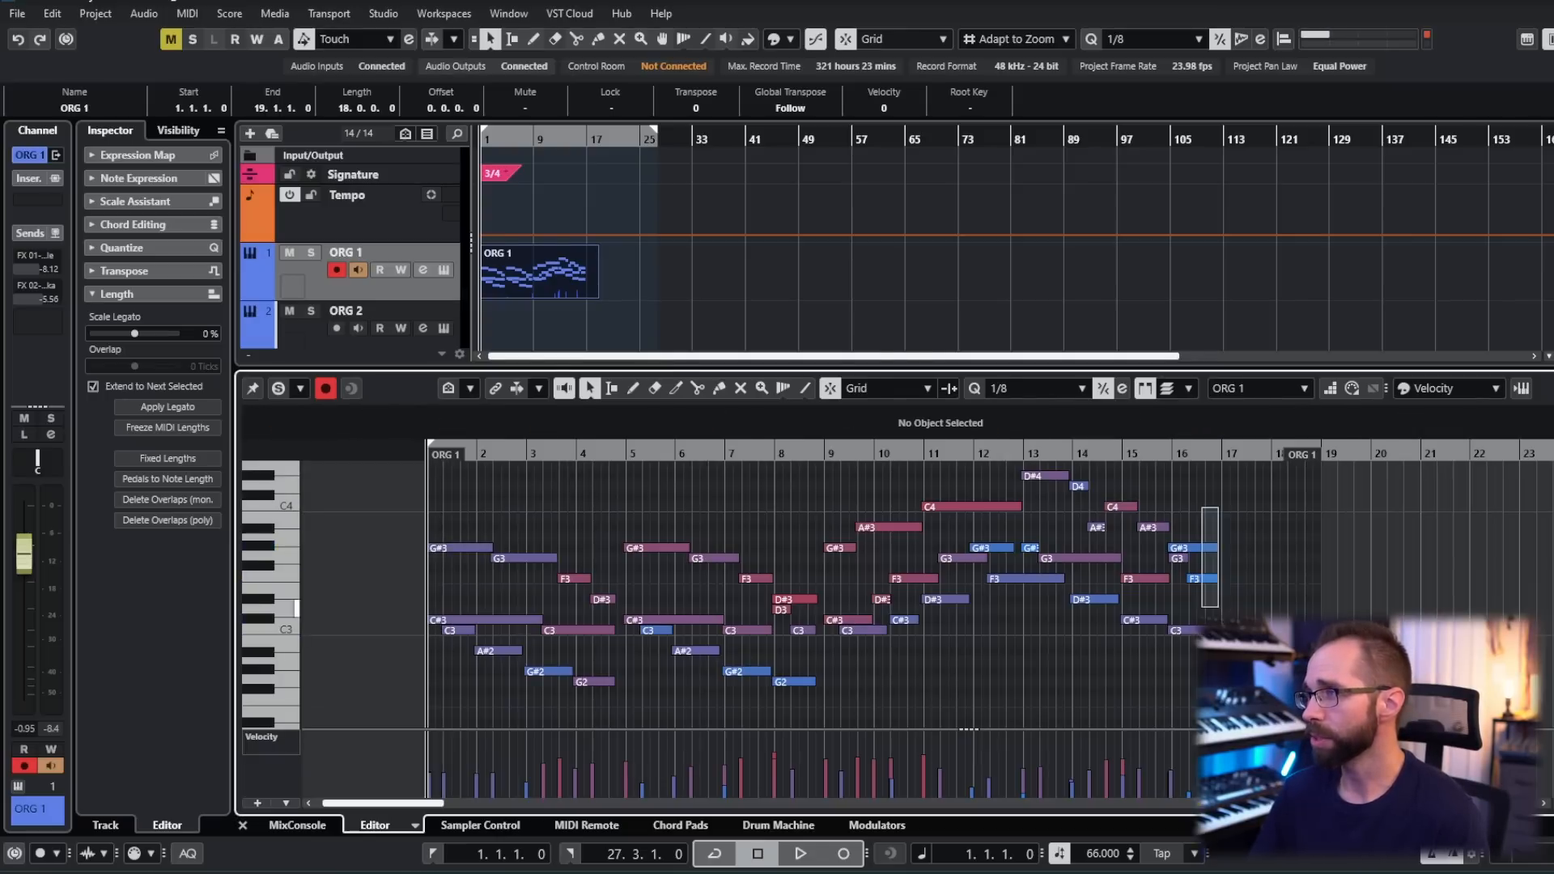
pyautogui.moveTo(1245, 651); pyautogui.dragTo(1205, 545)
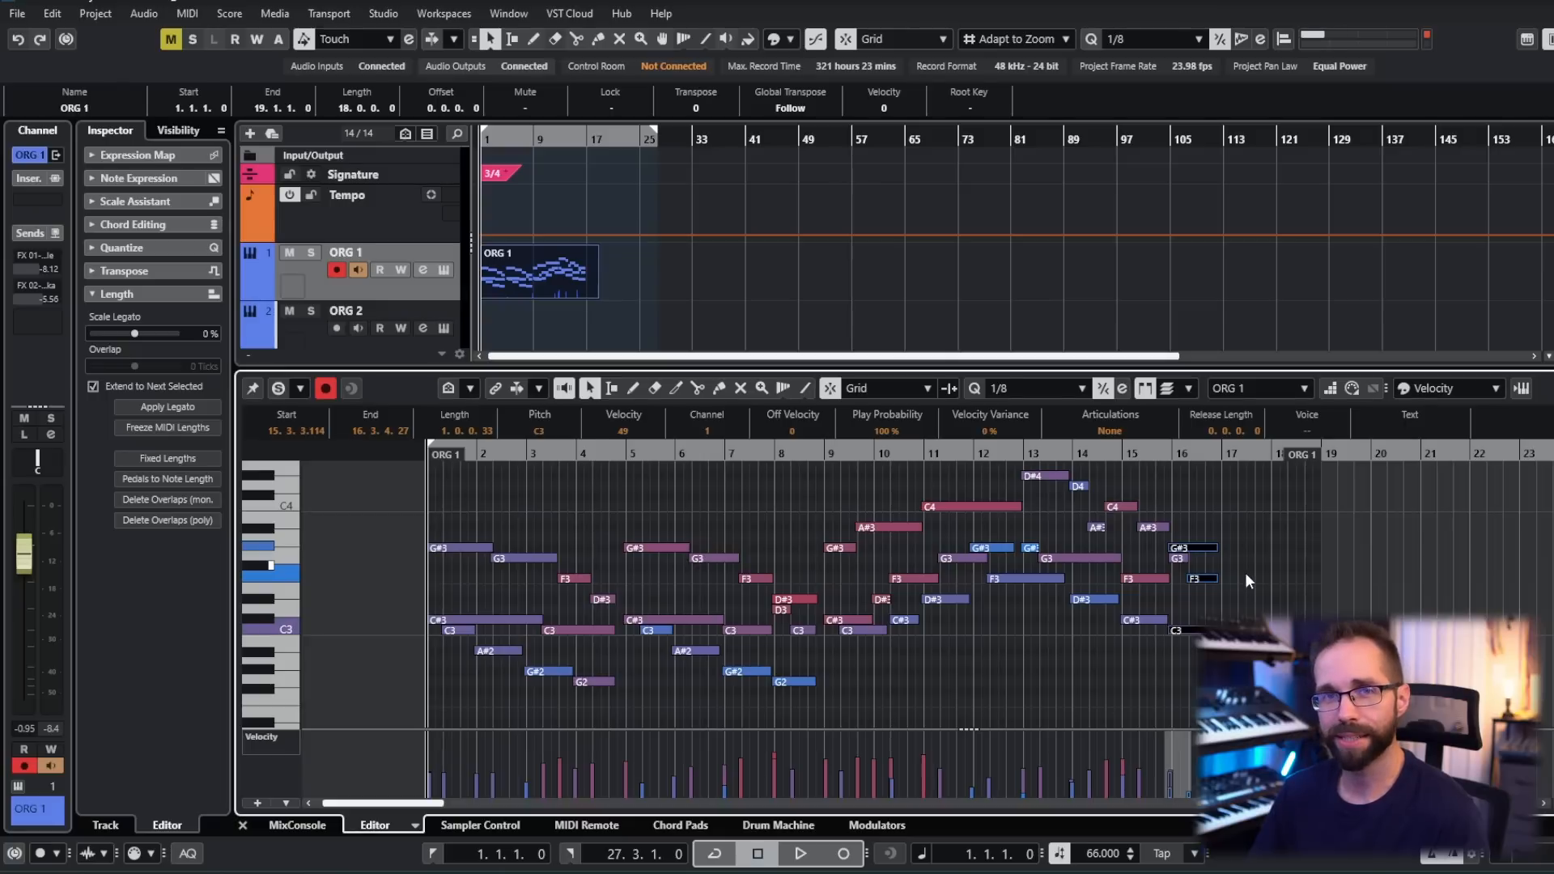
pyautogui.click(1245, 571)
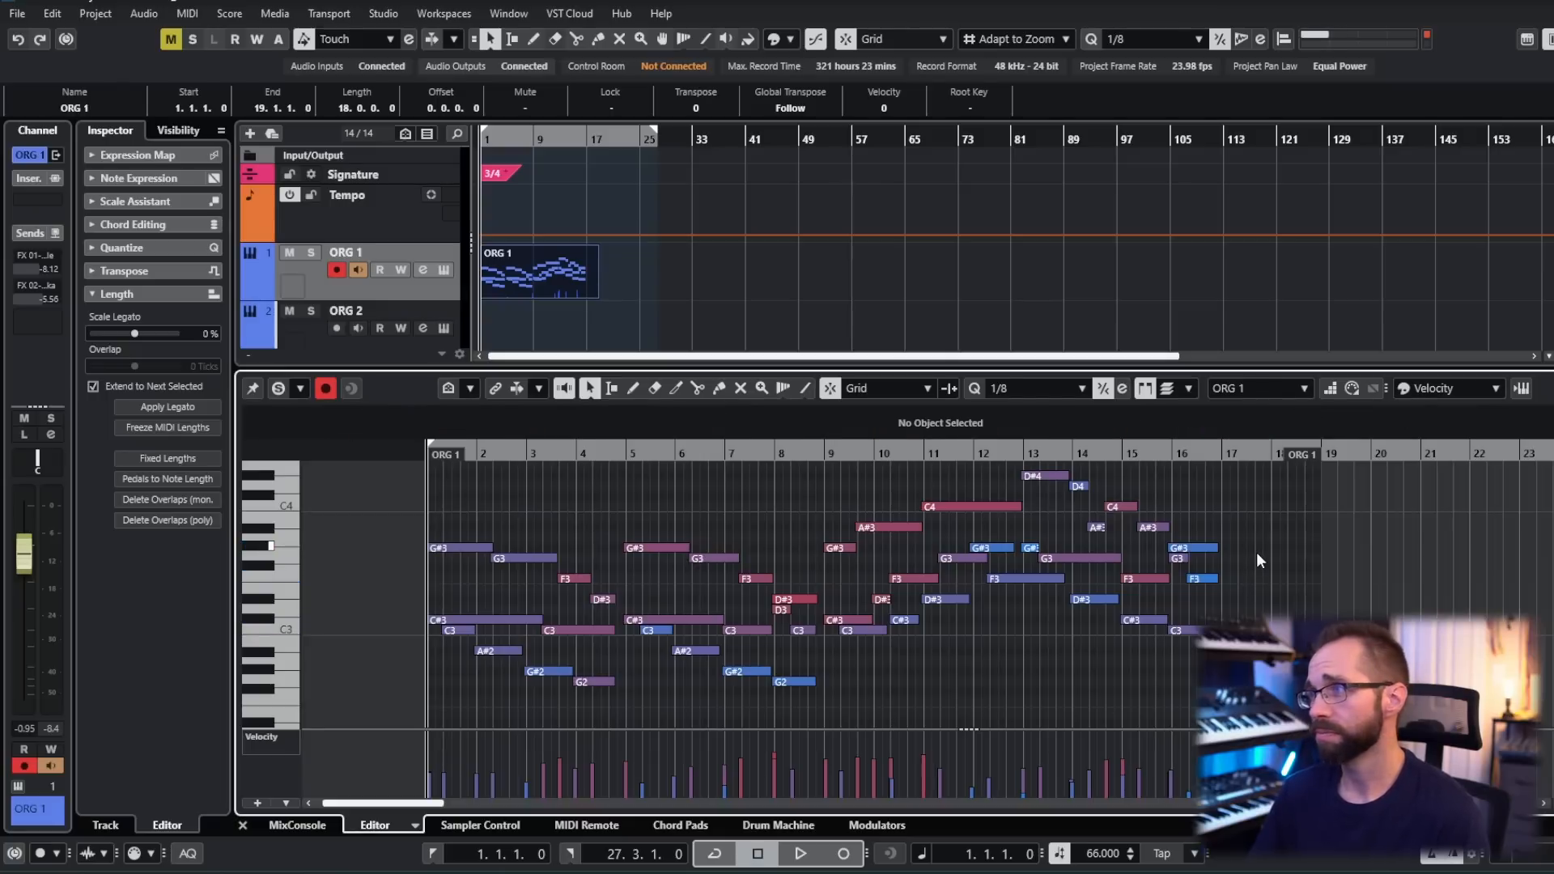
pyautogui.moveTo(1195, 514); pyautogui.dragTo(1231, 647)
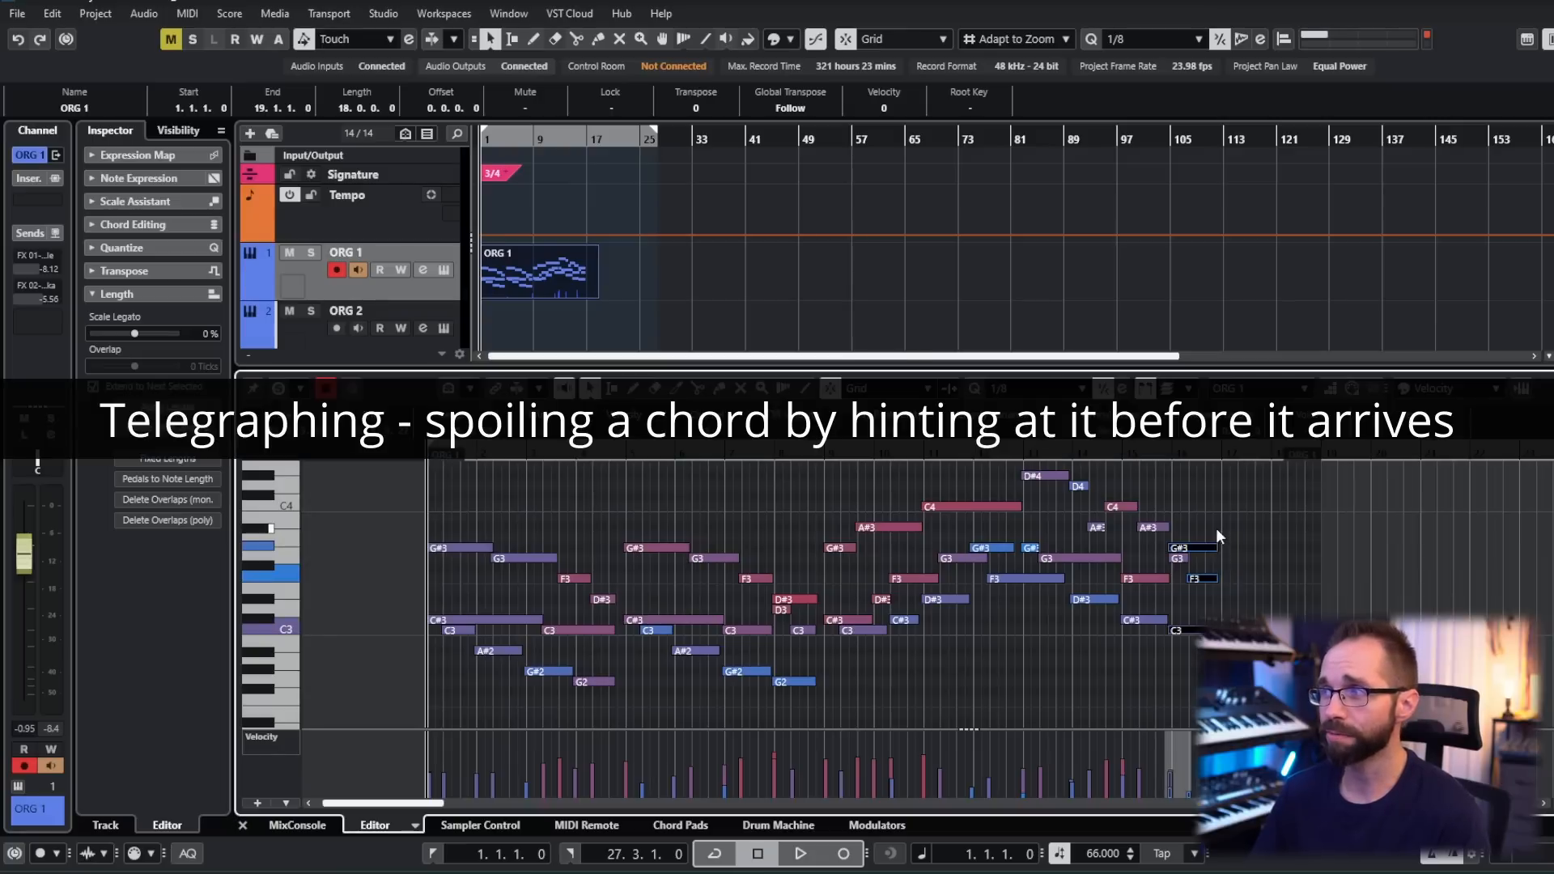
pyautogui.click(1215, 519)
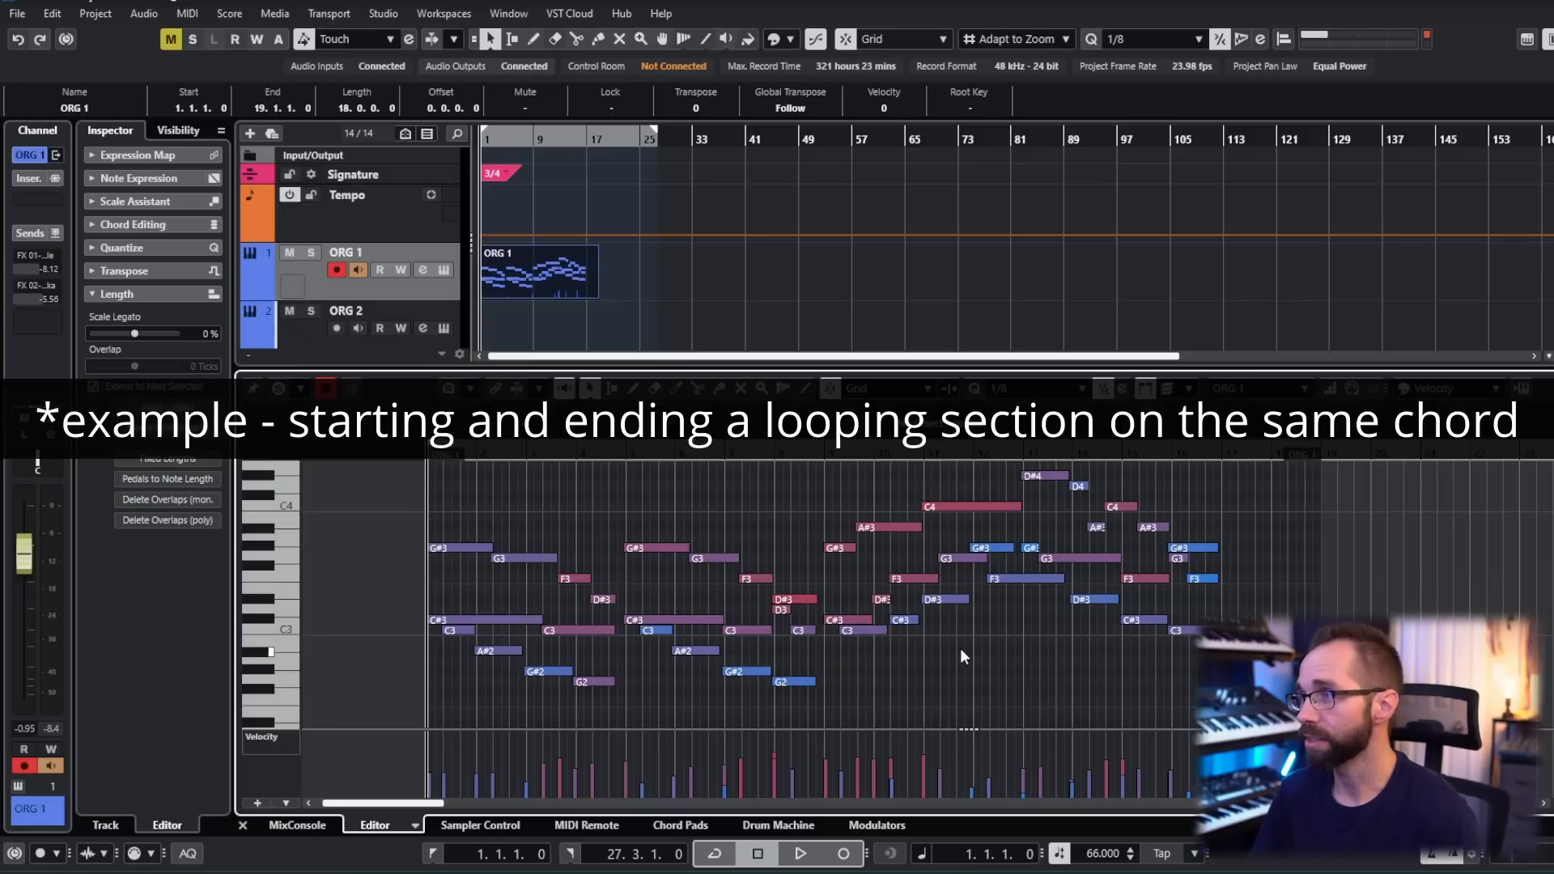
# - Play the part from the start through bar 8, stop, and inspect the D3 note at the start of bar 8
pyautogui.press('space')
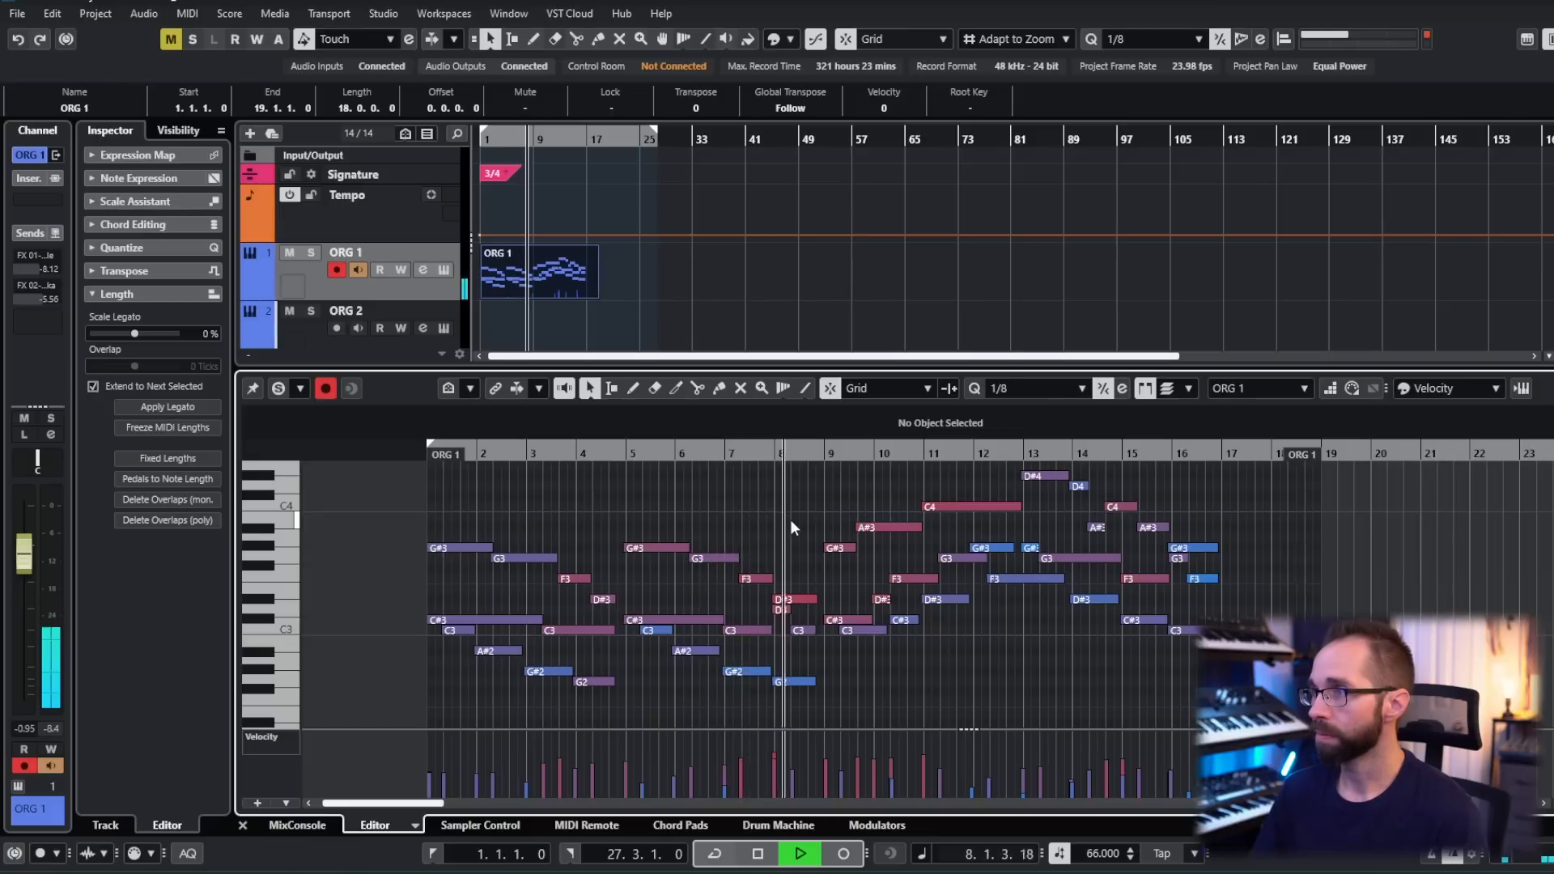
pyautogui.press('space')
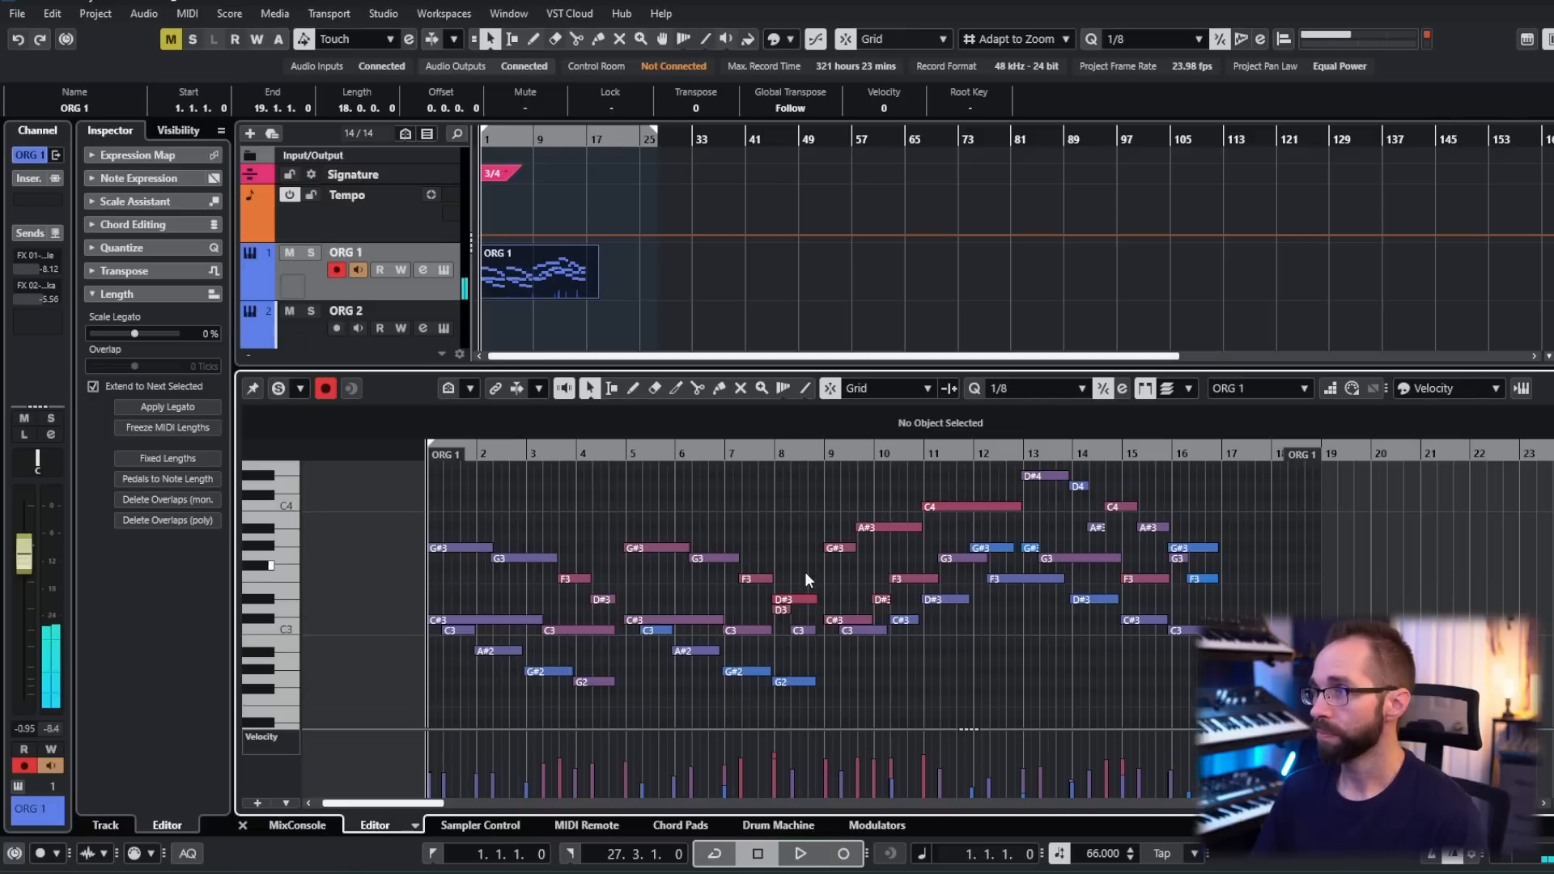
pyautogui.click(782, 610)
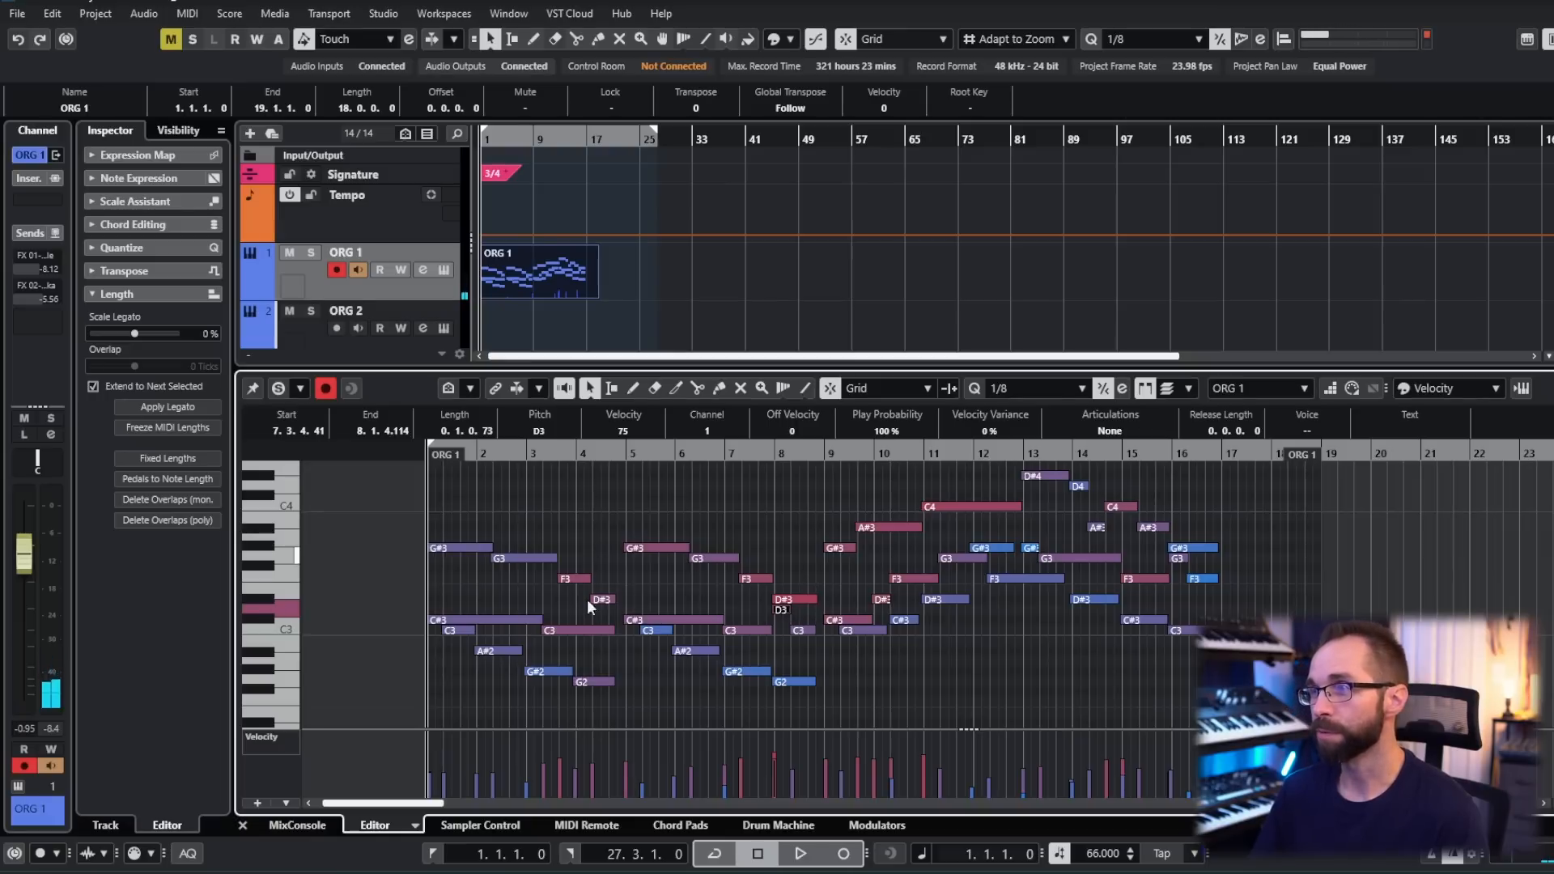
pyautogui.click(774, 551)
# - Compare the phrases in bars 1–4 and 5–8 by selecting each, and examine the ending chord in bar 8
pyautogui.moveTo(474, 501); pyautogui.dragTo(602, 702)
pyautogui.moveTo(663, 517); pyautogui.dragTo(794, 720)
pyautogui.moveTo(789, 557); pyautogui.dragTo(815, 706)
pyautogui.click(874, 678)
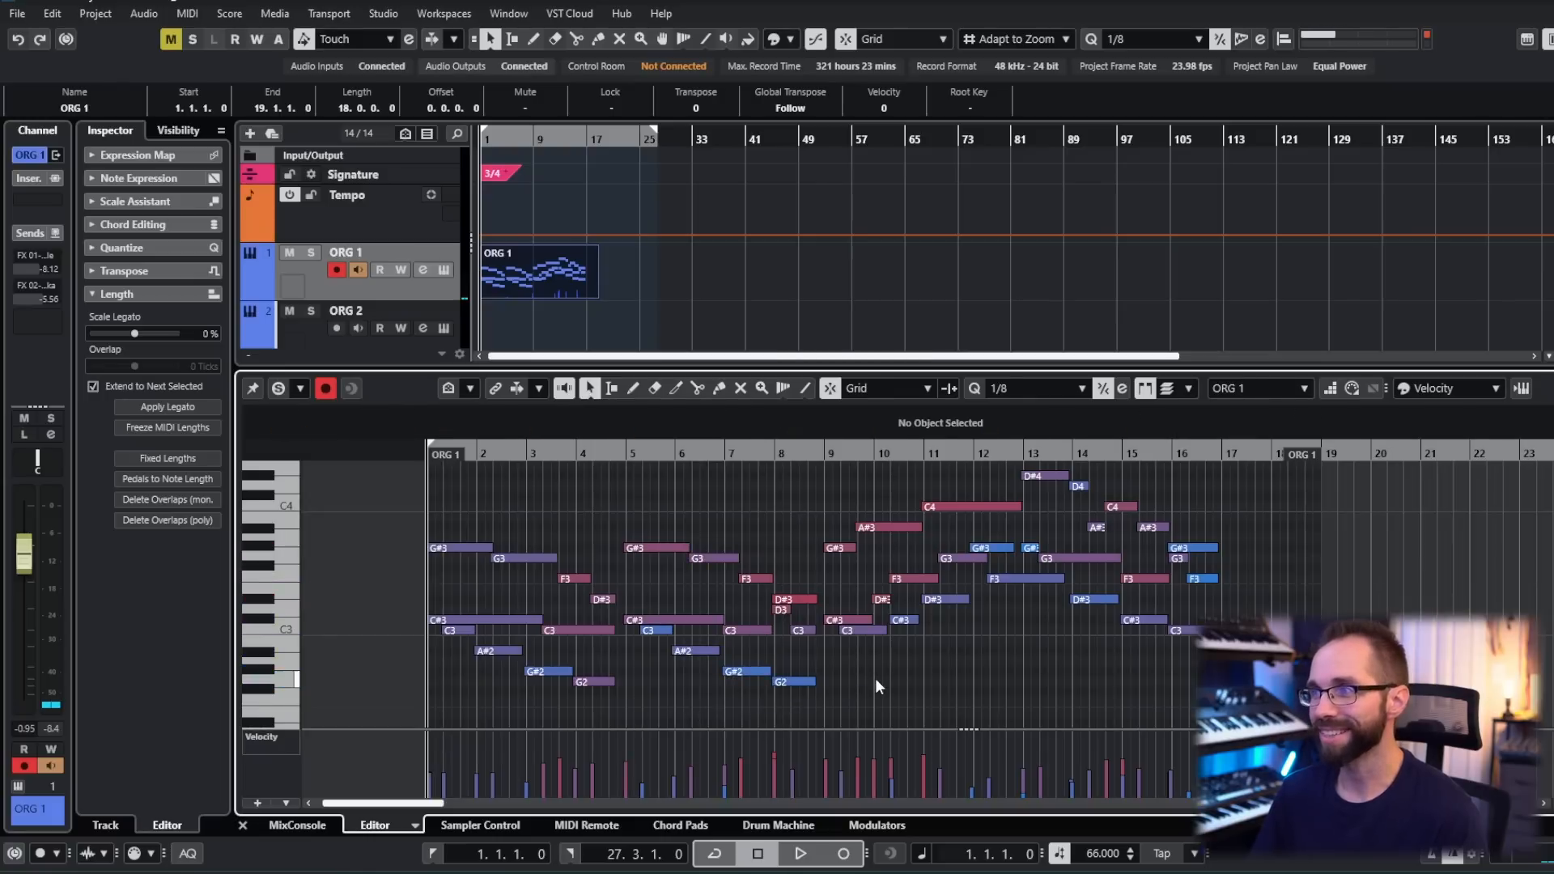
# - Select the notes from bar 9 to the end, each earlier phrase again, and the notes of bars 9–12 to compare them
pyautogui.moveTo(829, 475); pyautogui.dragTo(1212, 674)
pyautogui.moveTo(446, 496); pyautogui.dragTo(605, 712)
pyautogui.click(668, 523)
pyautogui.moveTo(653, 500); pyautogui.dragTo(810, 712)
pyautogui.moveTo(840, 484); pyautogui.dragTo(1017, 651)
# - Play the section from bar 9 through the final chord in bar 16 and stop
pyautogui.click(826, 454)
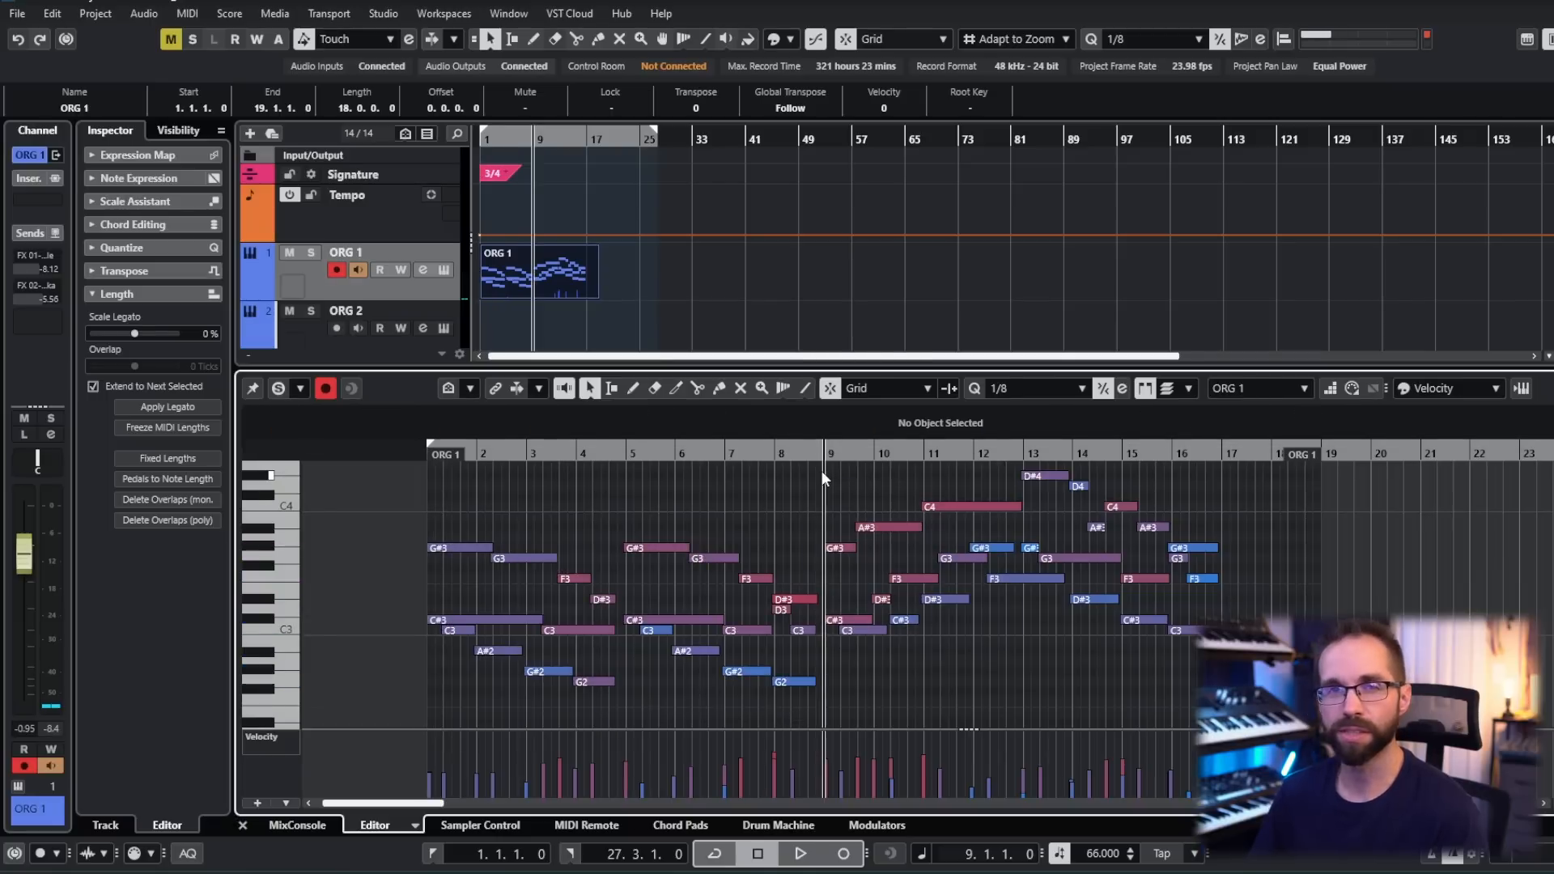
pyautogui.press('space')
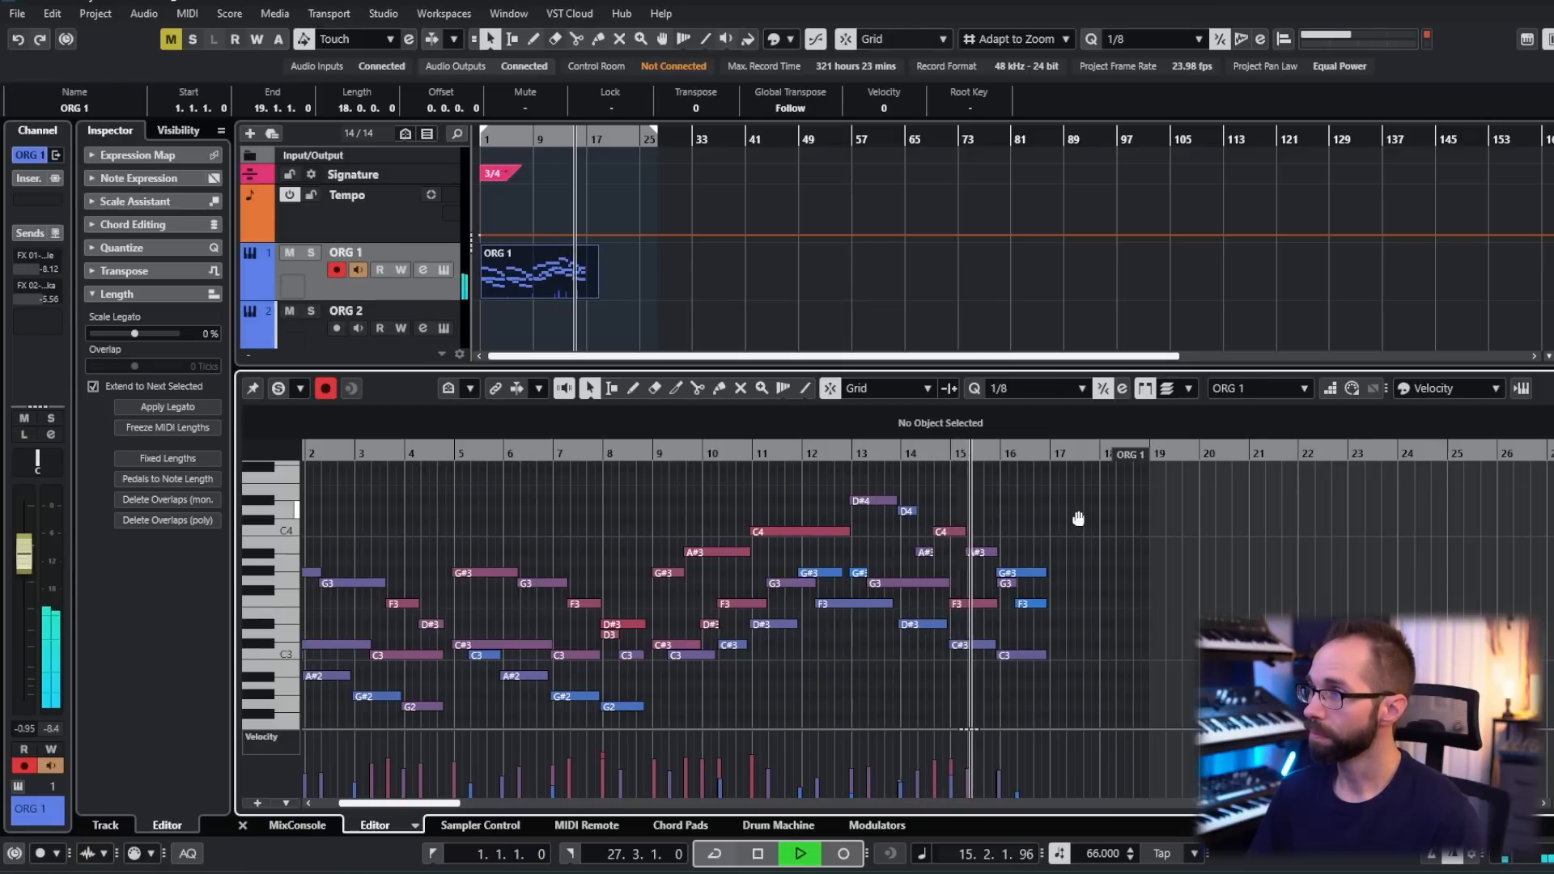
pyautogui.press('space')
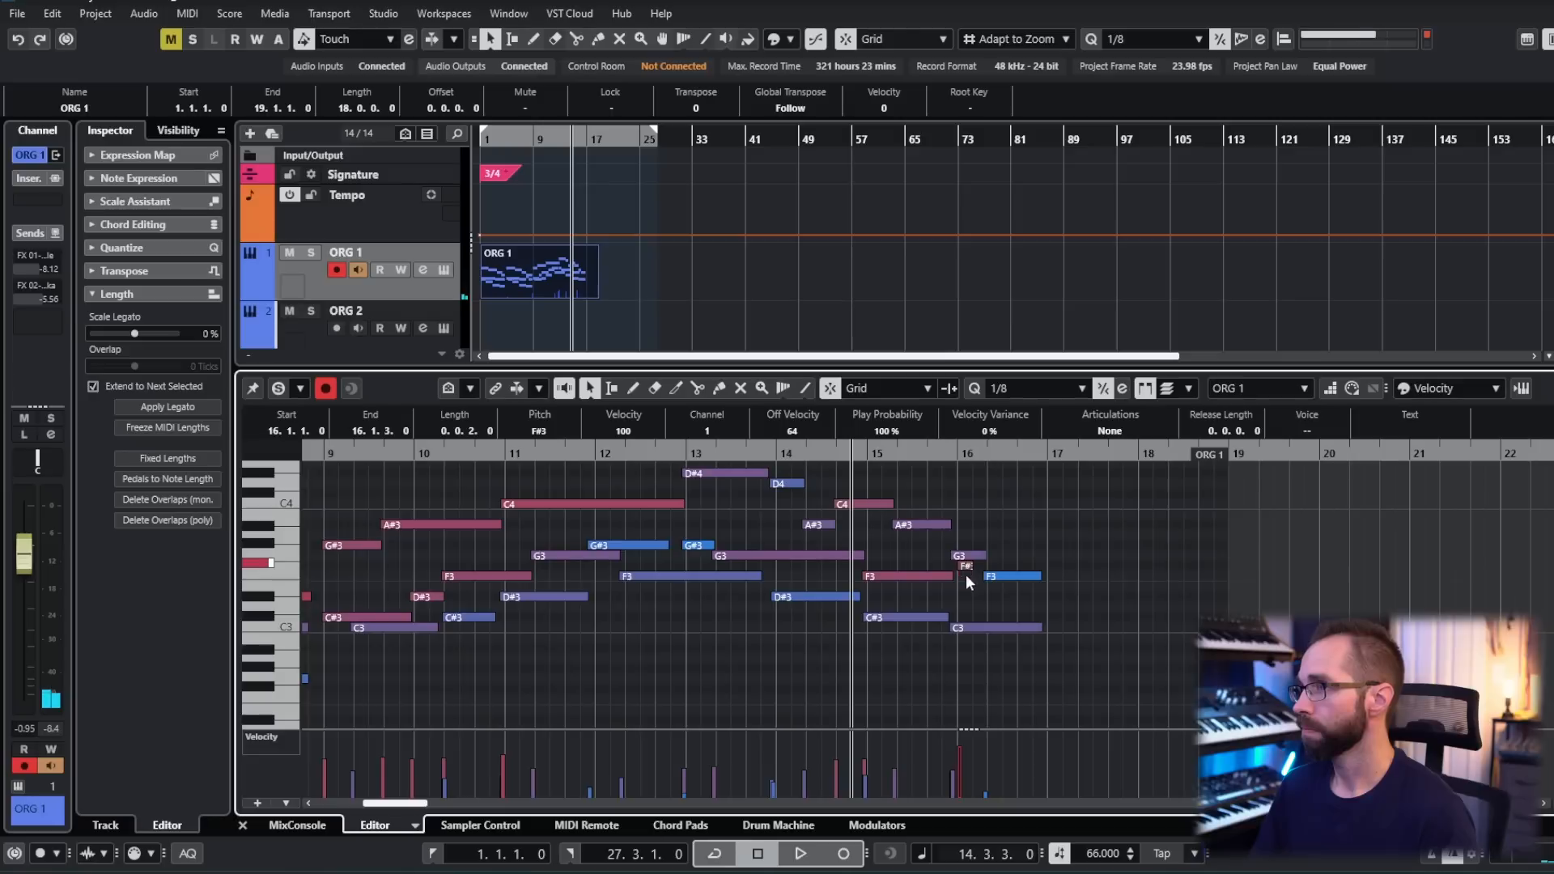
# - Rework the F3 in bar 16 into a short F3 leading to an E3 starting at 16.1.3, and play the ending
pyautogui.moveTo(964, 570)
pyautogui.mouseDown()
pyautogui.moveTo(1010, 594)
pyautogui.moveTo(971, 583)
pyautogui.mouseUp()
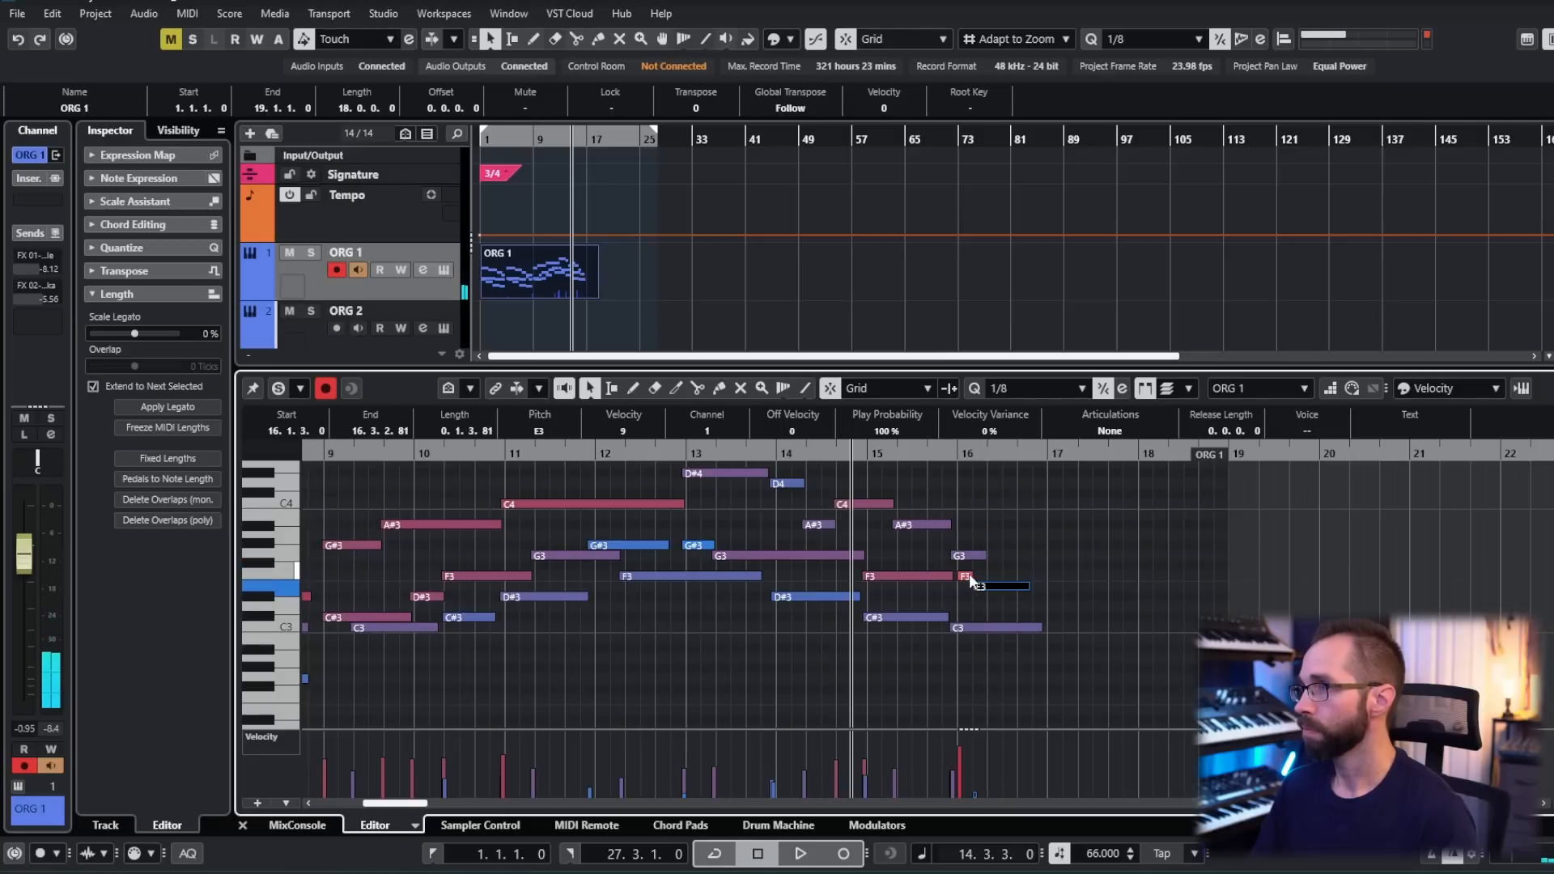
pyautogui.click(969, 576)
pyautogui.press('space')
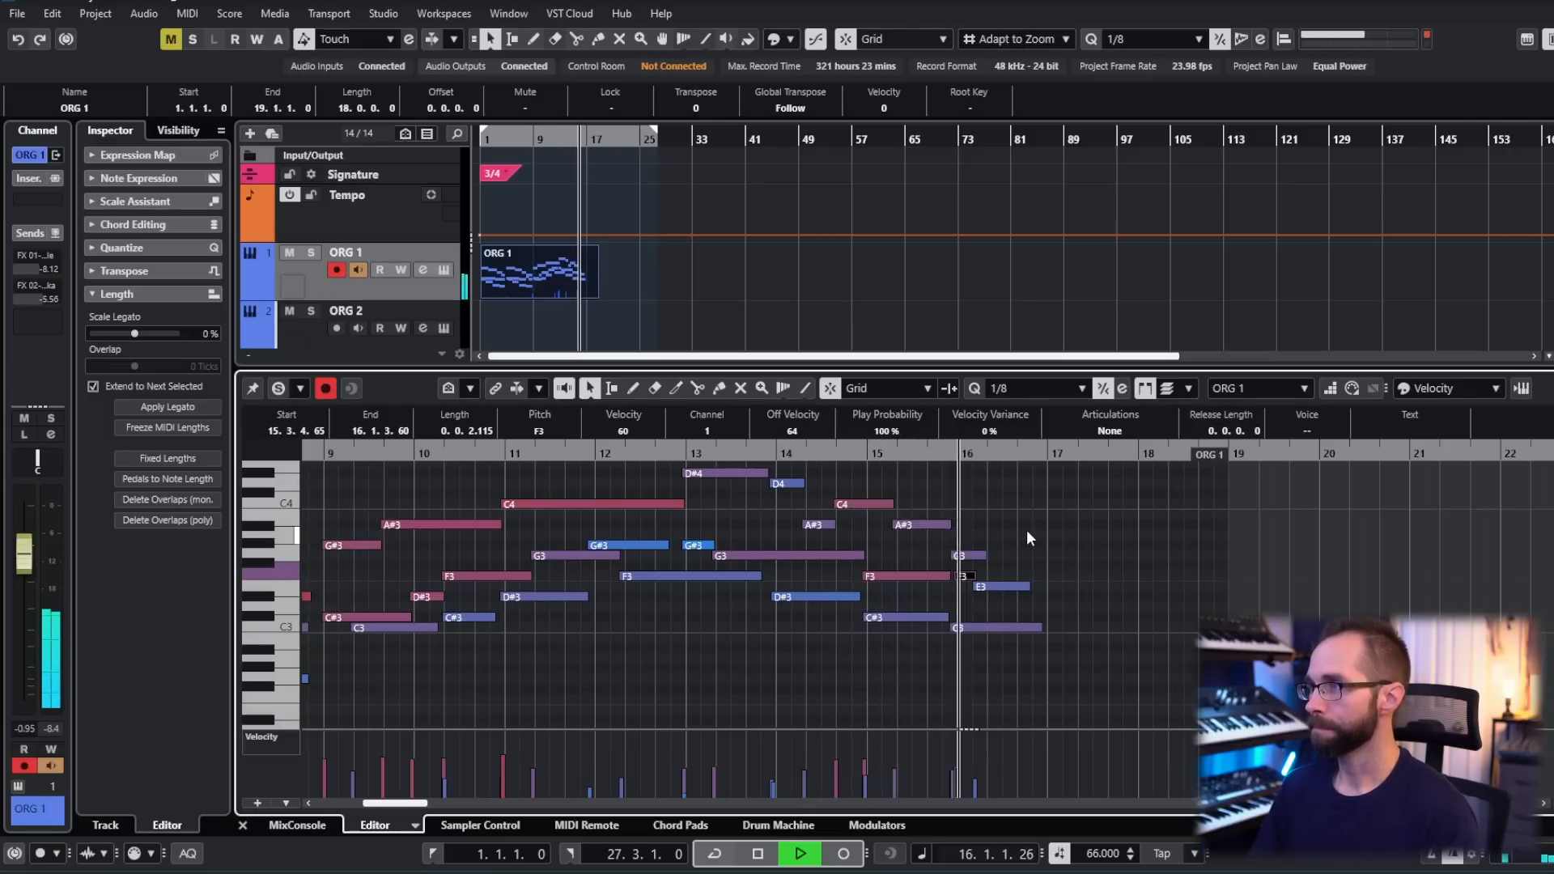
# - Lengthen the G3 in bar 16 to 0.2.3.37 and trim the end of the ORG 1 part to bar 17
pyautogui.moveTo(996, 555); pyautogui.dragTo(1036, 556)
pyautogui.press('space')
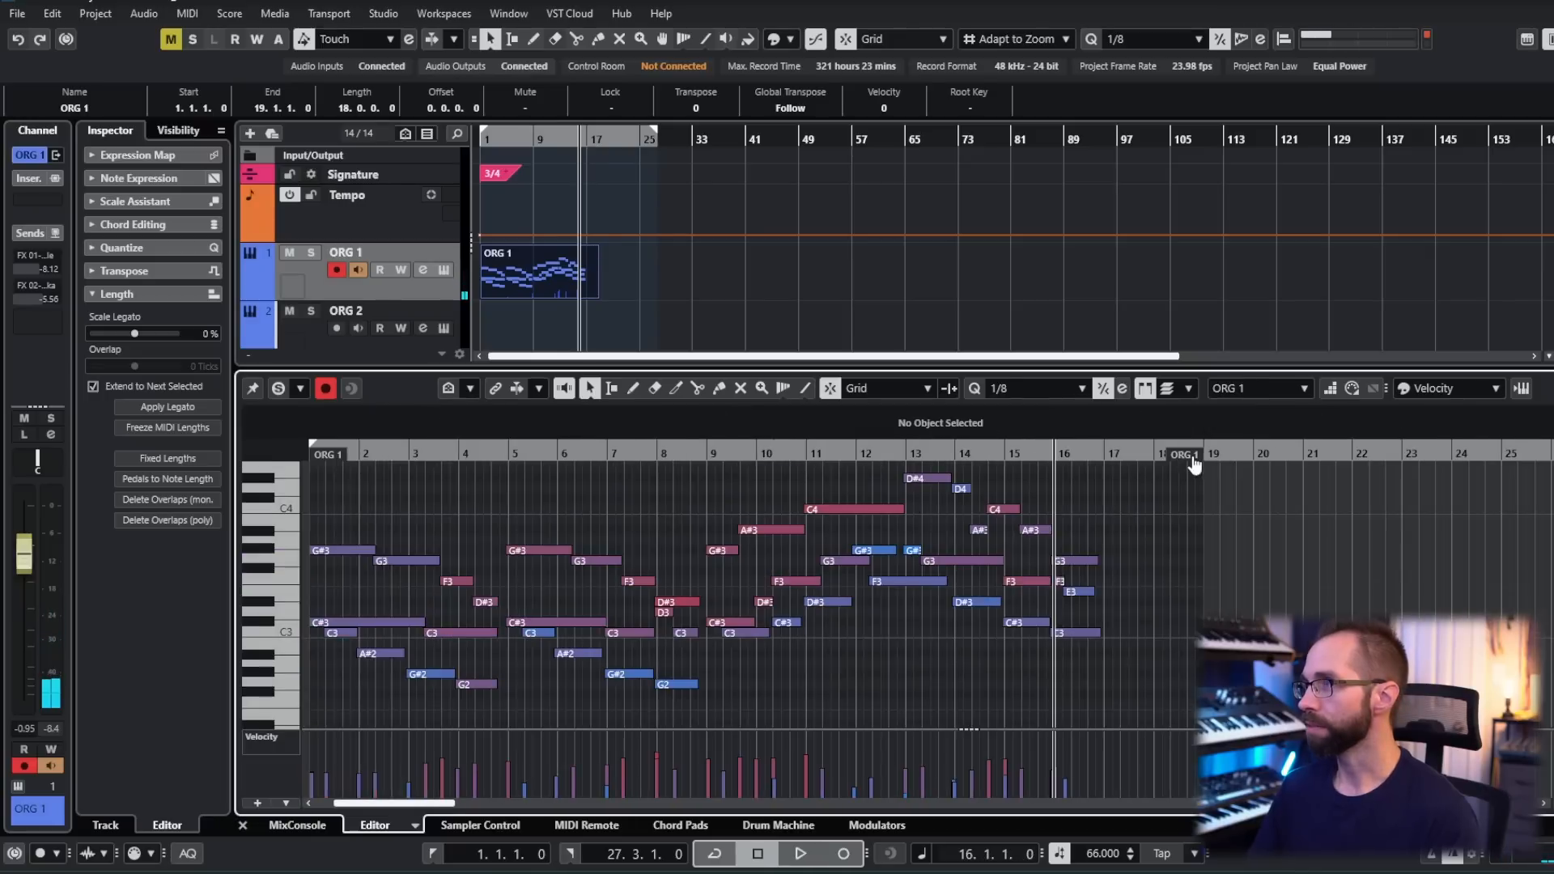
pyautogui.moveTo(1191, 459); pyautogui.dragTo(1092, 464)
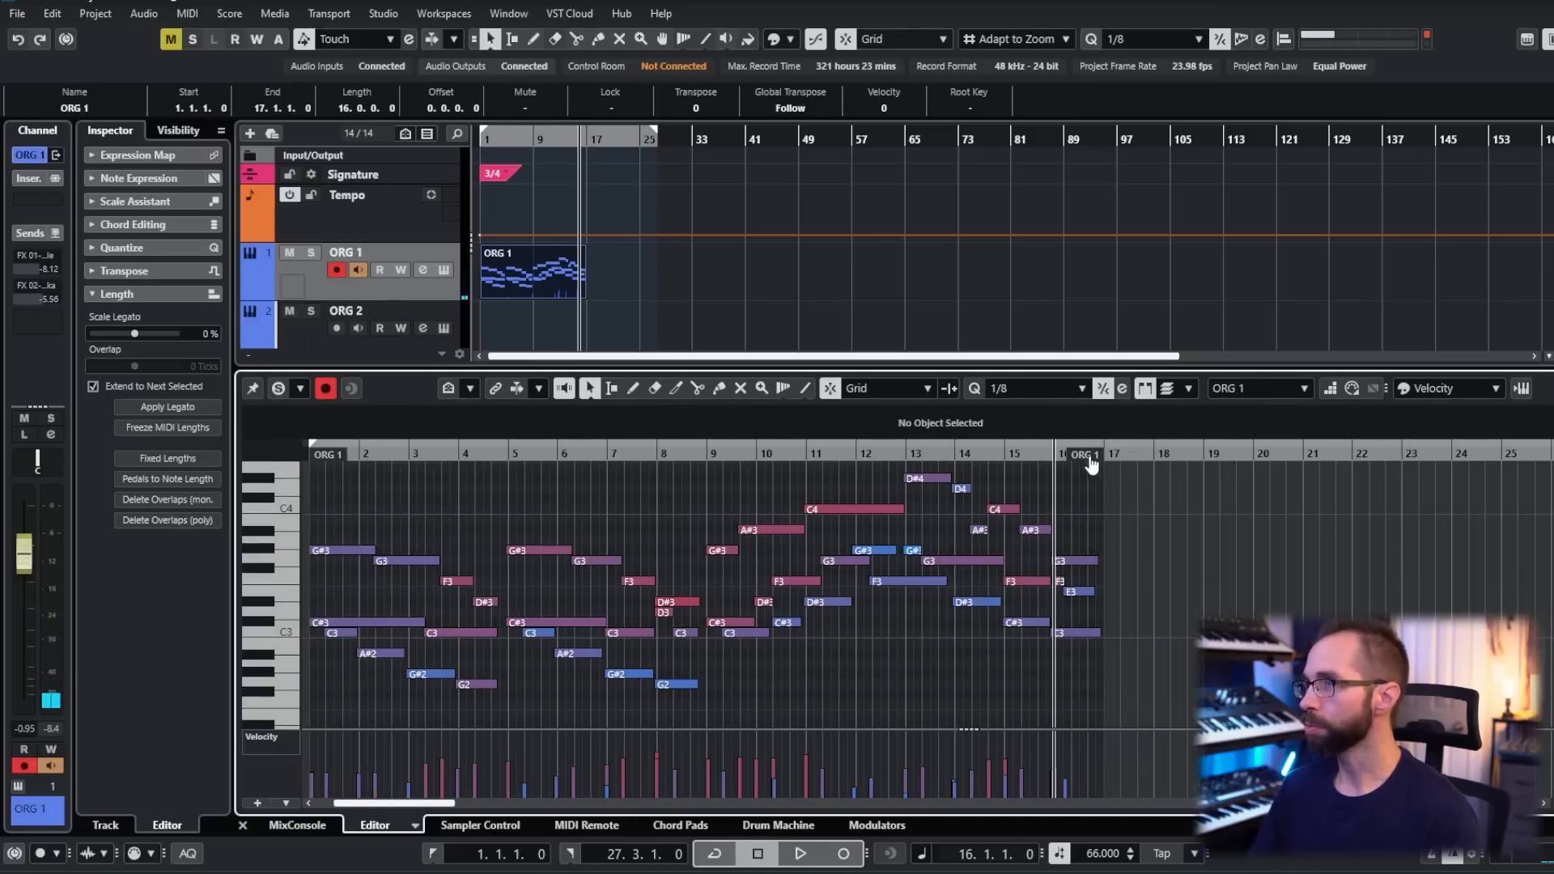
# - Duplicate the ORG 1 part directly after the original and play across the join
pyautogui.click(530, 274)
pyautogui.hotkey('ctrl', 'd')
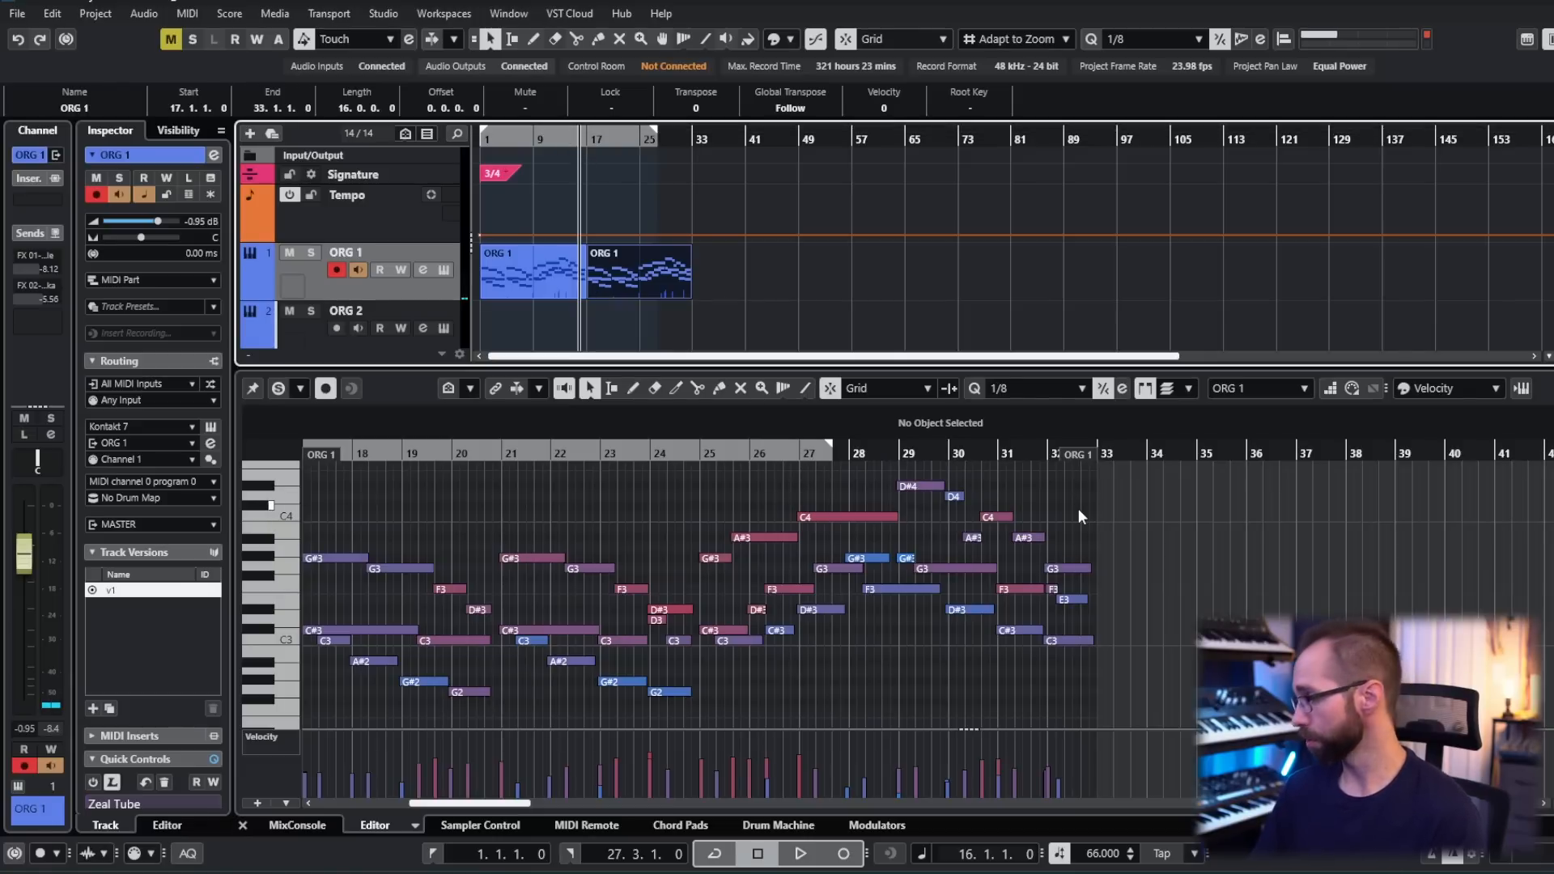
pyautogui.click(547, 278)
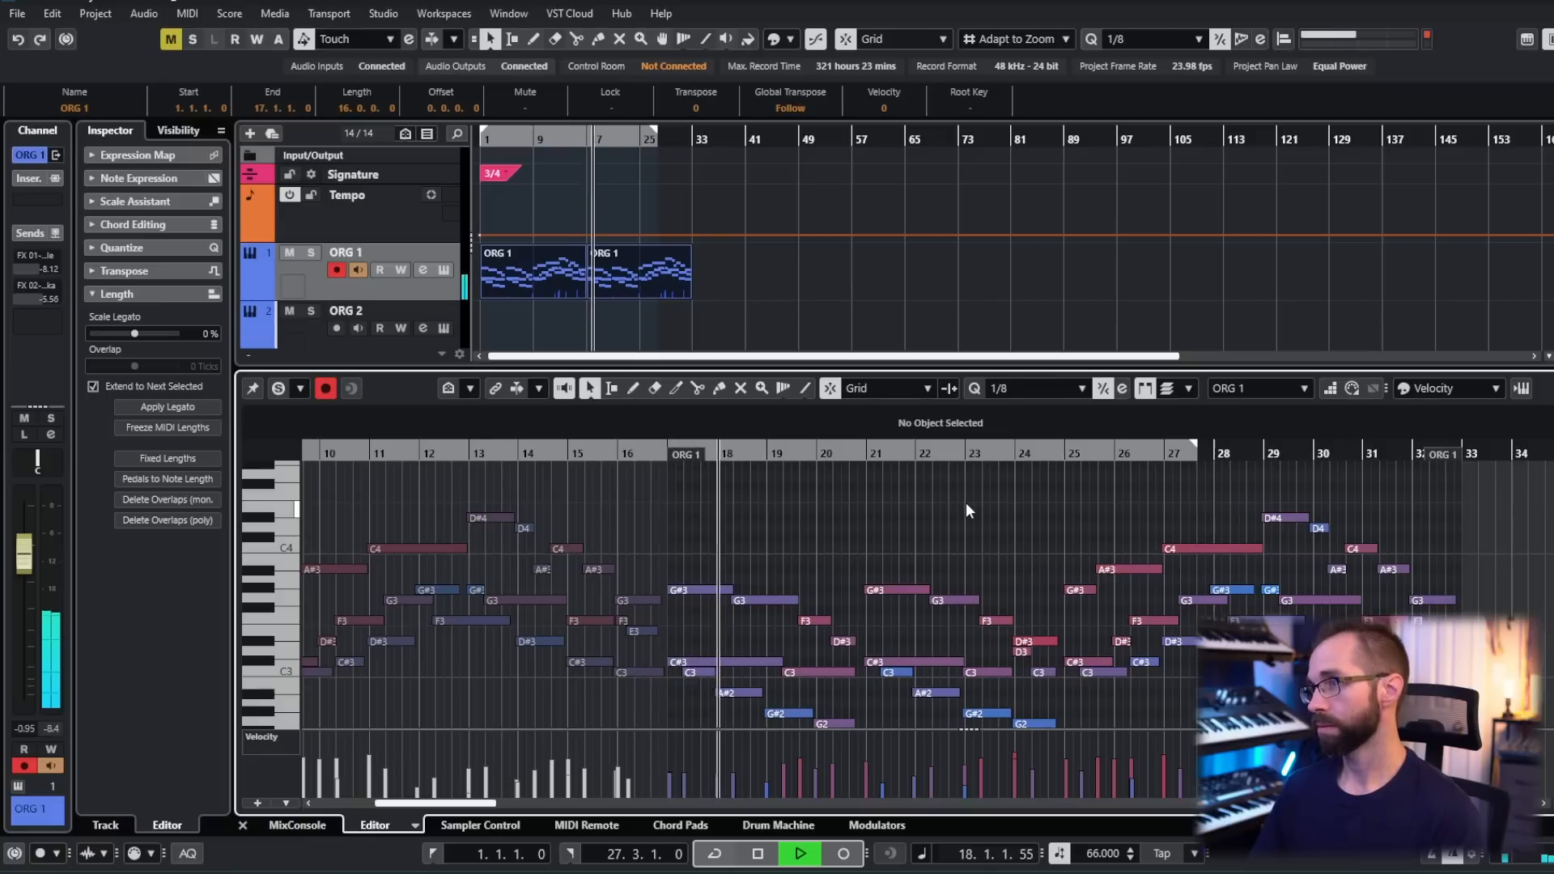
pyautogui.scroll(-2, 971, 502)
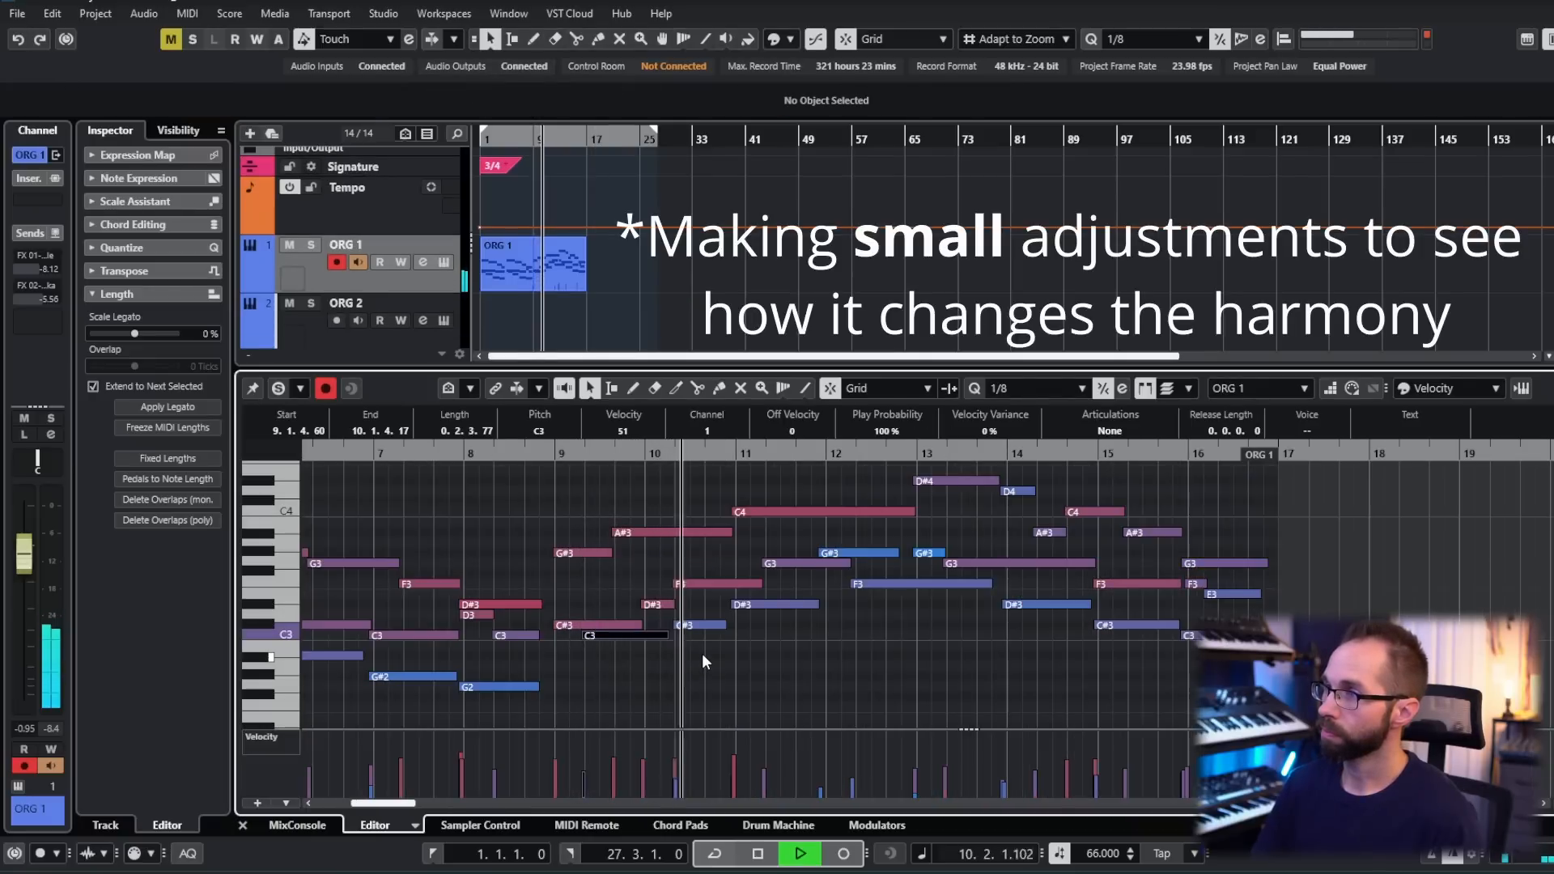
# - Raise the D#3 at the start of bar 10 to F3 and the following F3 to F#3, and play the passage
pyautogui.press('space')
pyautogui.moveTo(657, 607); pyautogui.dragTo(702, 573)
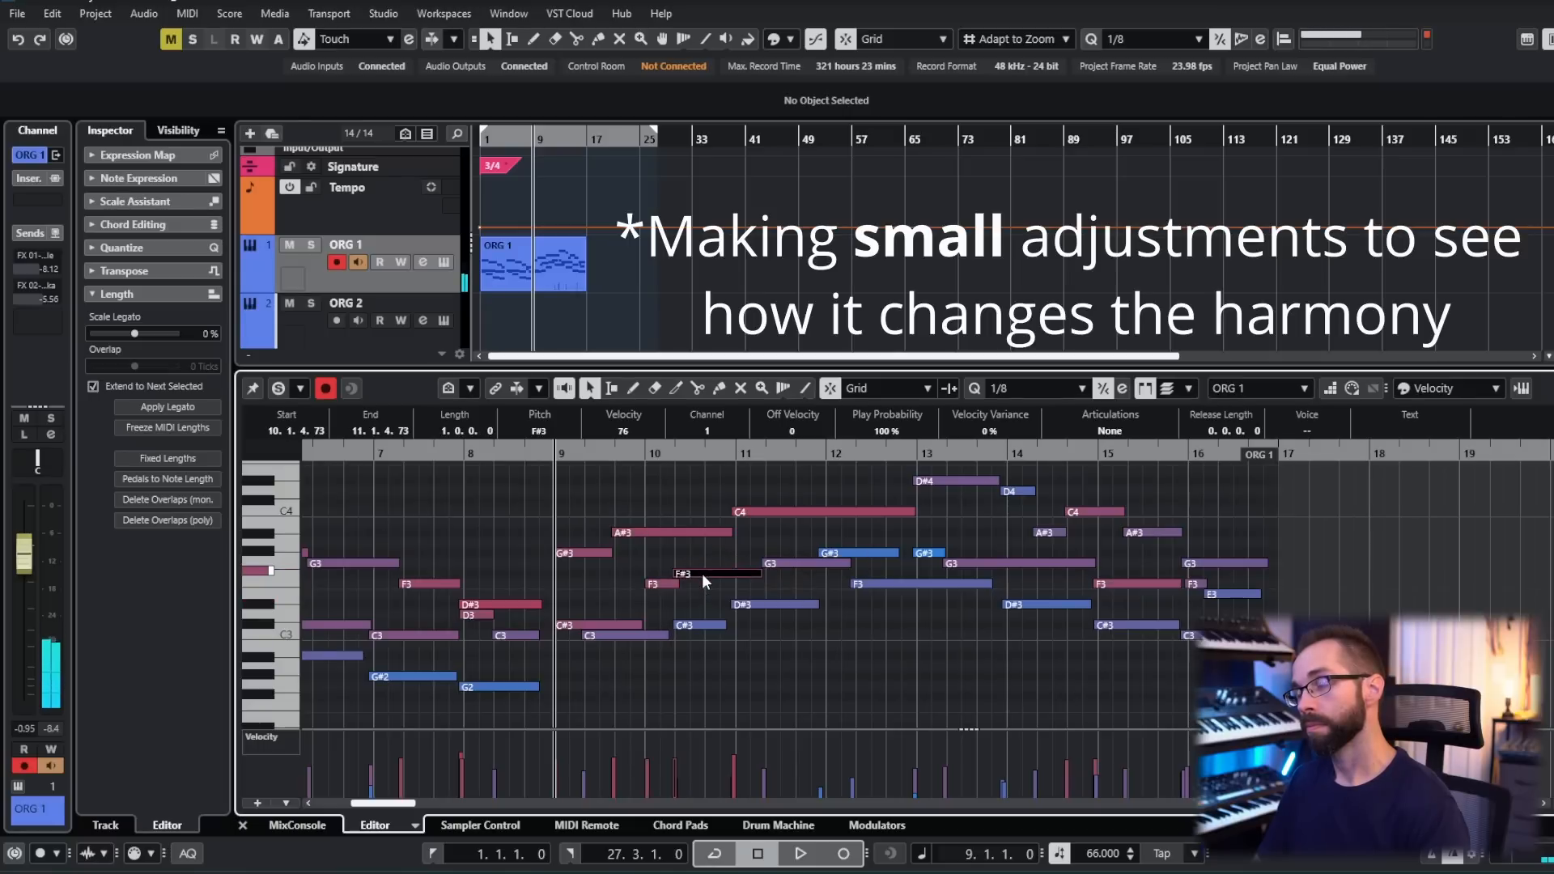
pyautogui.press('space')
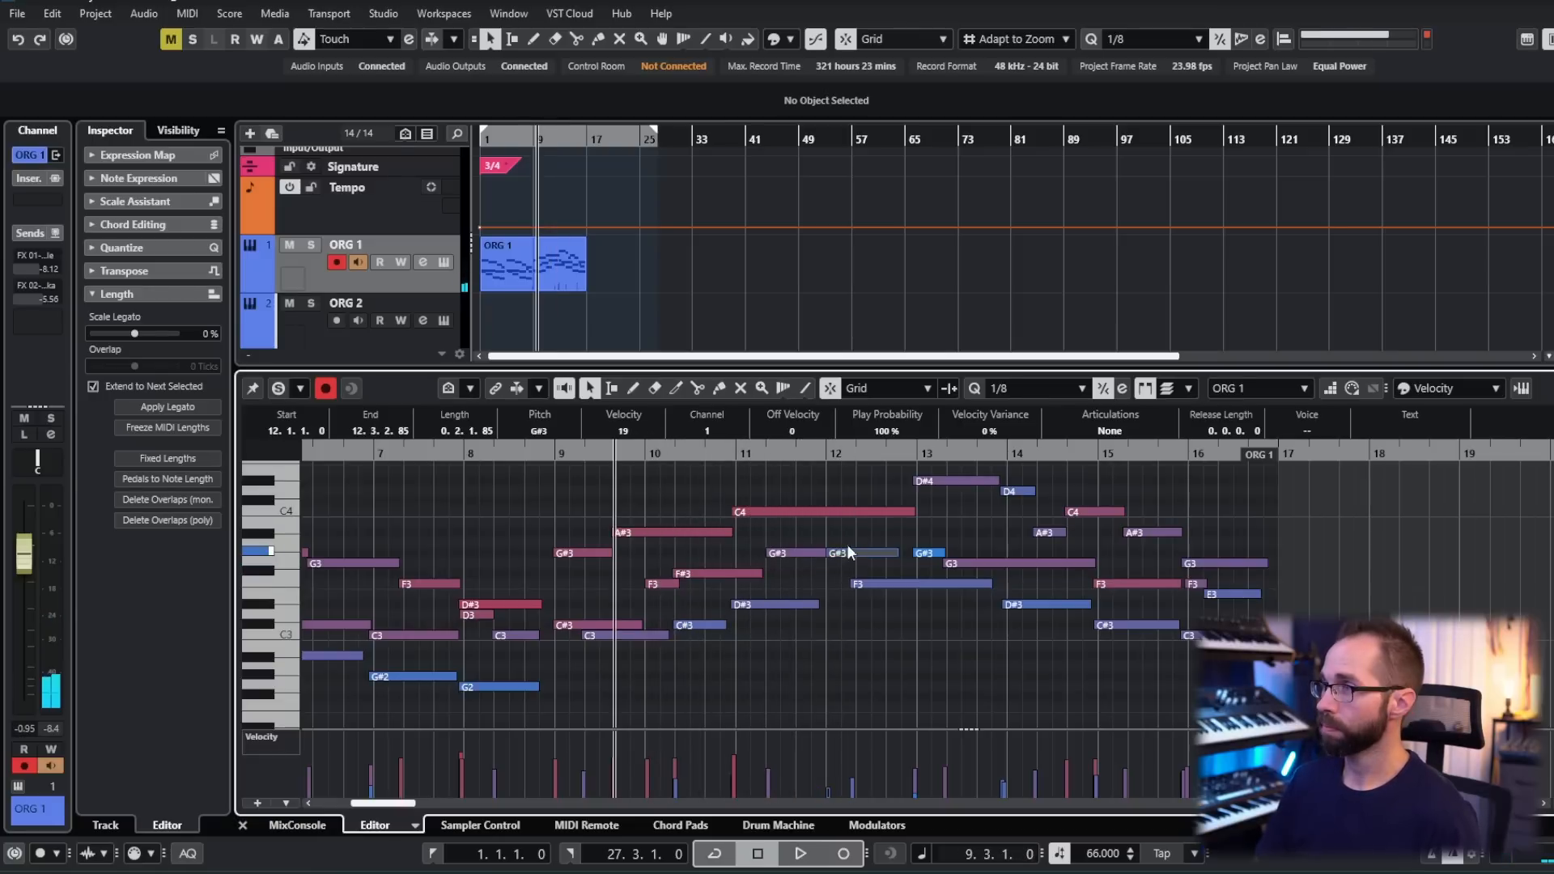
# - Raise the G3 in bar 11 to G#3, lower the following G#3 to G3 starting at 12.1.1, and play the result
pyautogui.moveTo(848, 547); pyautogui.dragTo(847, 563)
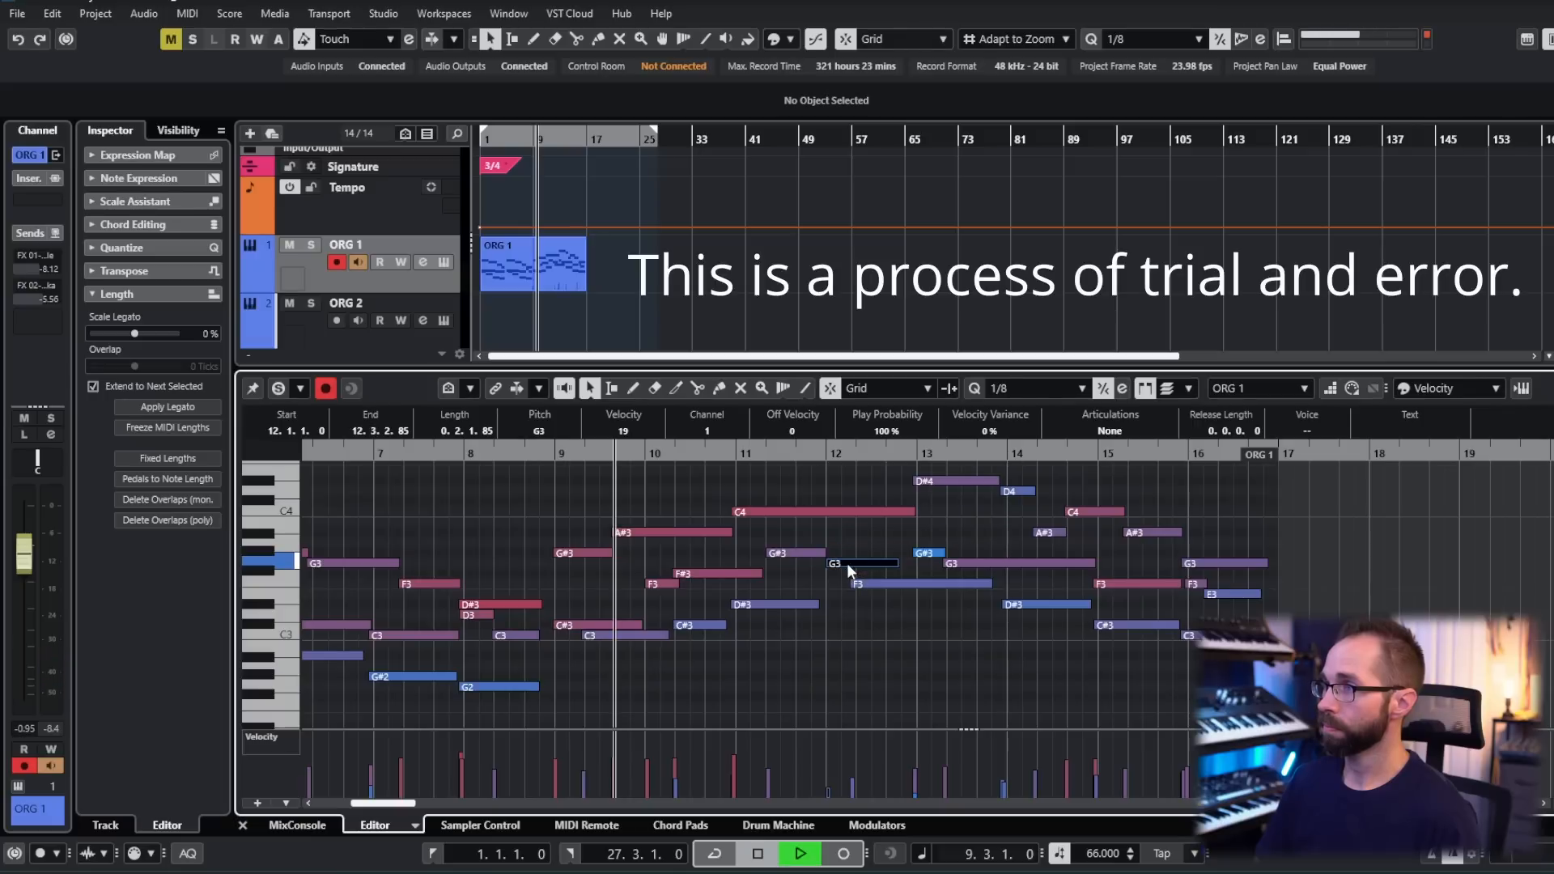
pyautogui.press('space')
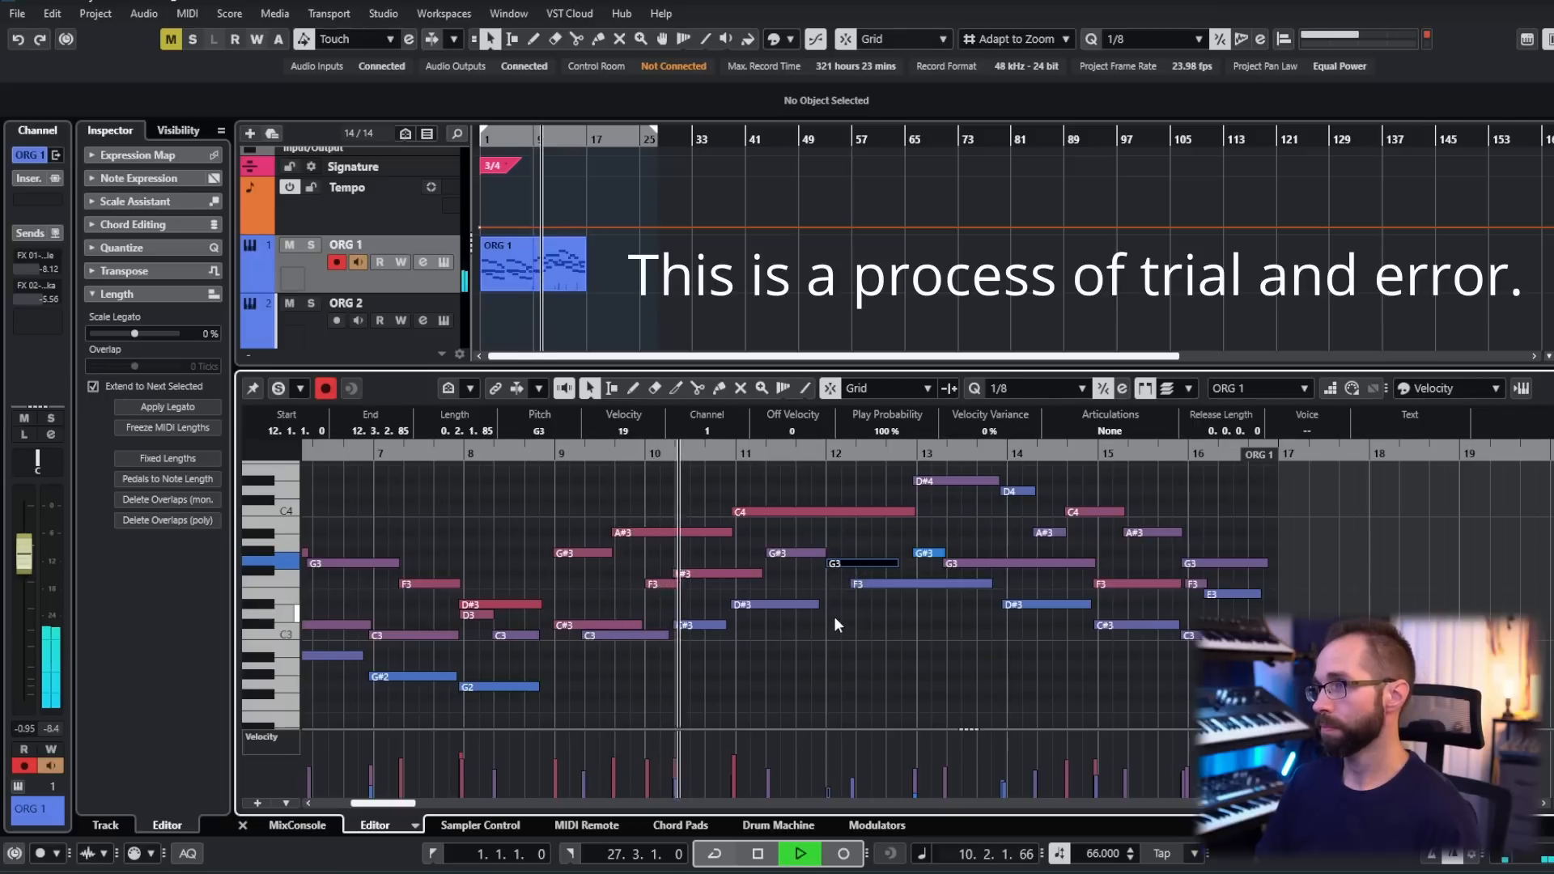
pyautogui.moveTo(853, 565); pyautogui.dragTo(858, 528)
pyautogui.click(861, 616)
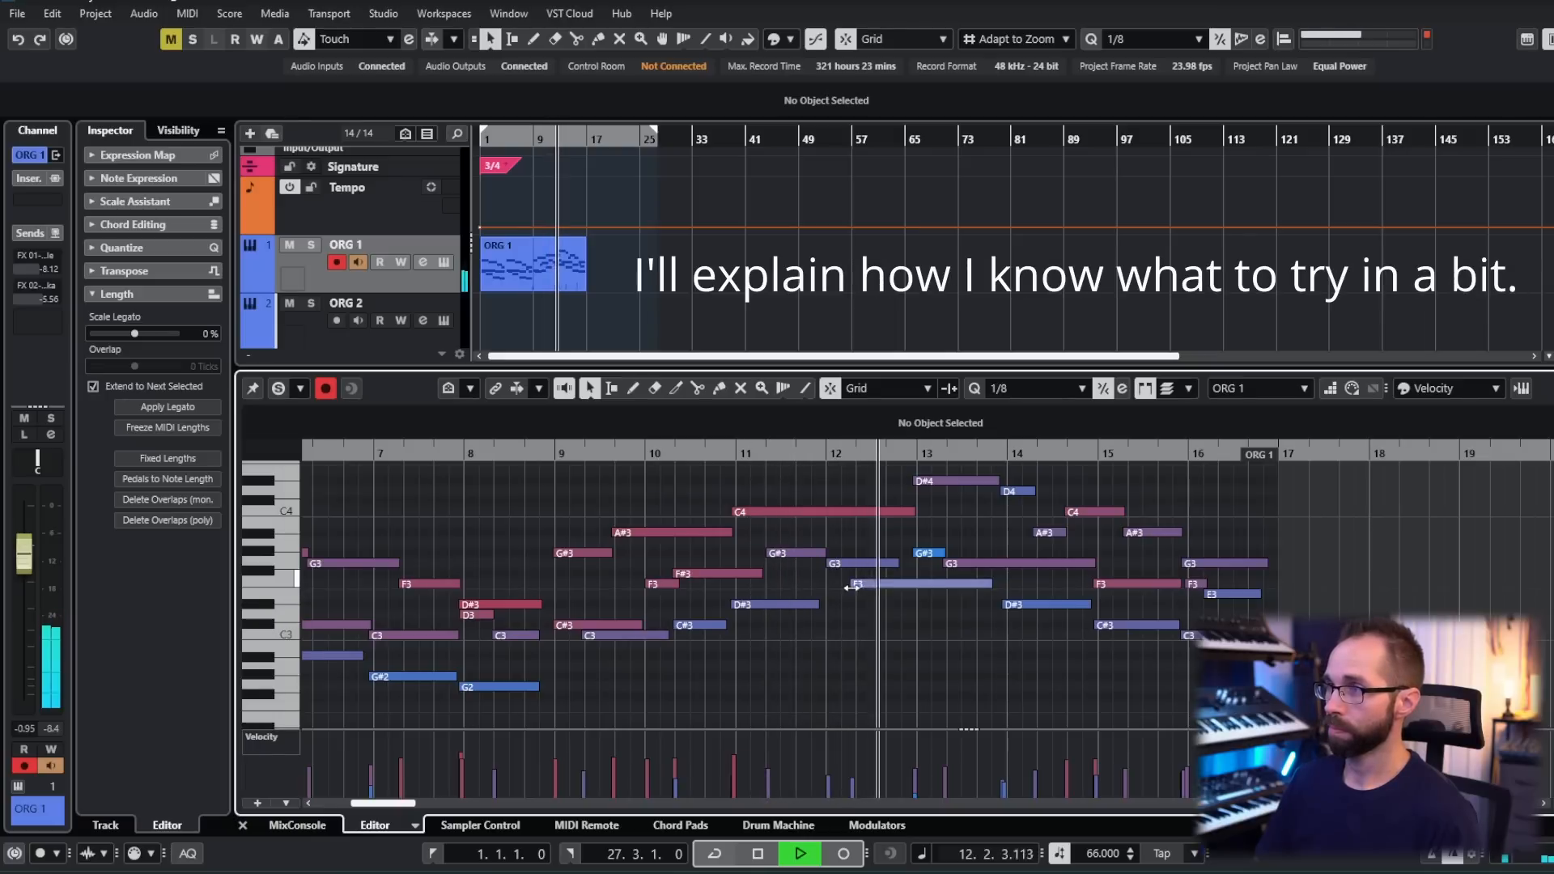
pyautogui.press('space')
# - Examine the inner G#3–G3 line from bar 11 and the upper line of C4, D#4, D4 and A#3 by selecting each
pyautogui.moveTo(836, 552); pyautogui.dragTo(974, 574)
pyautogui.moveTo(769, 536); pyautogui.dragTo(973, 575)
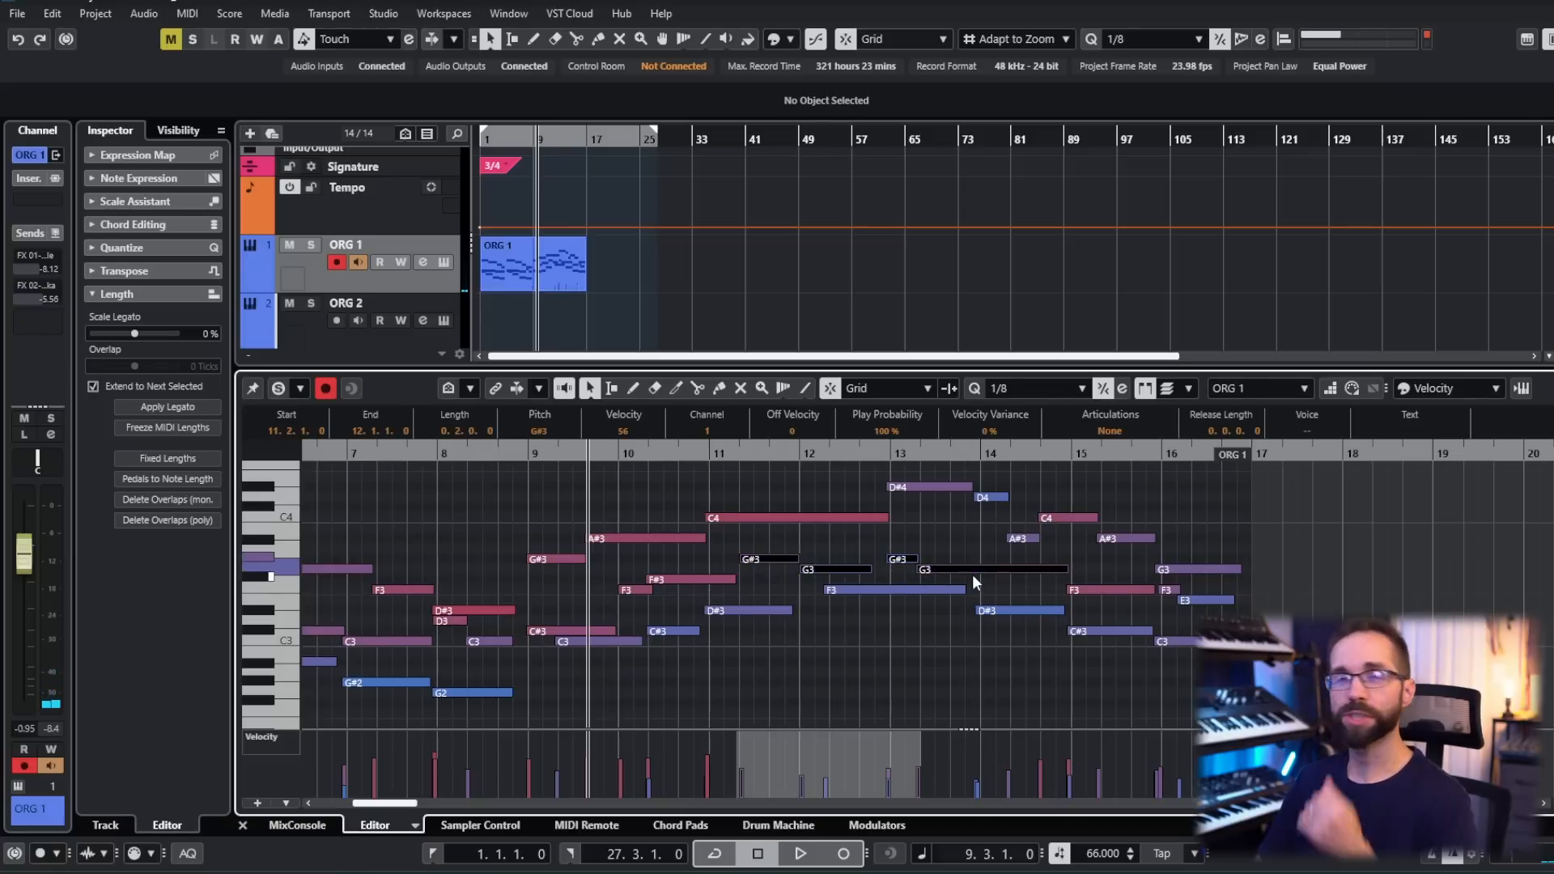
pyautogui.click(784, 536)
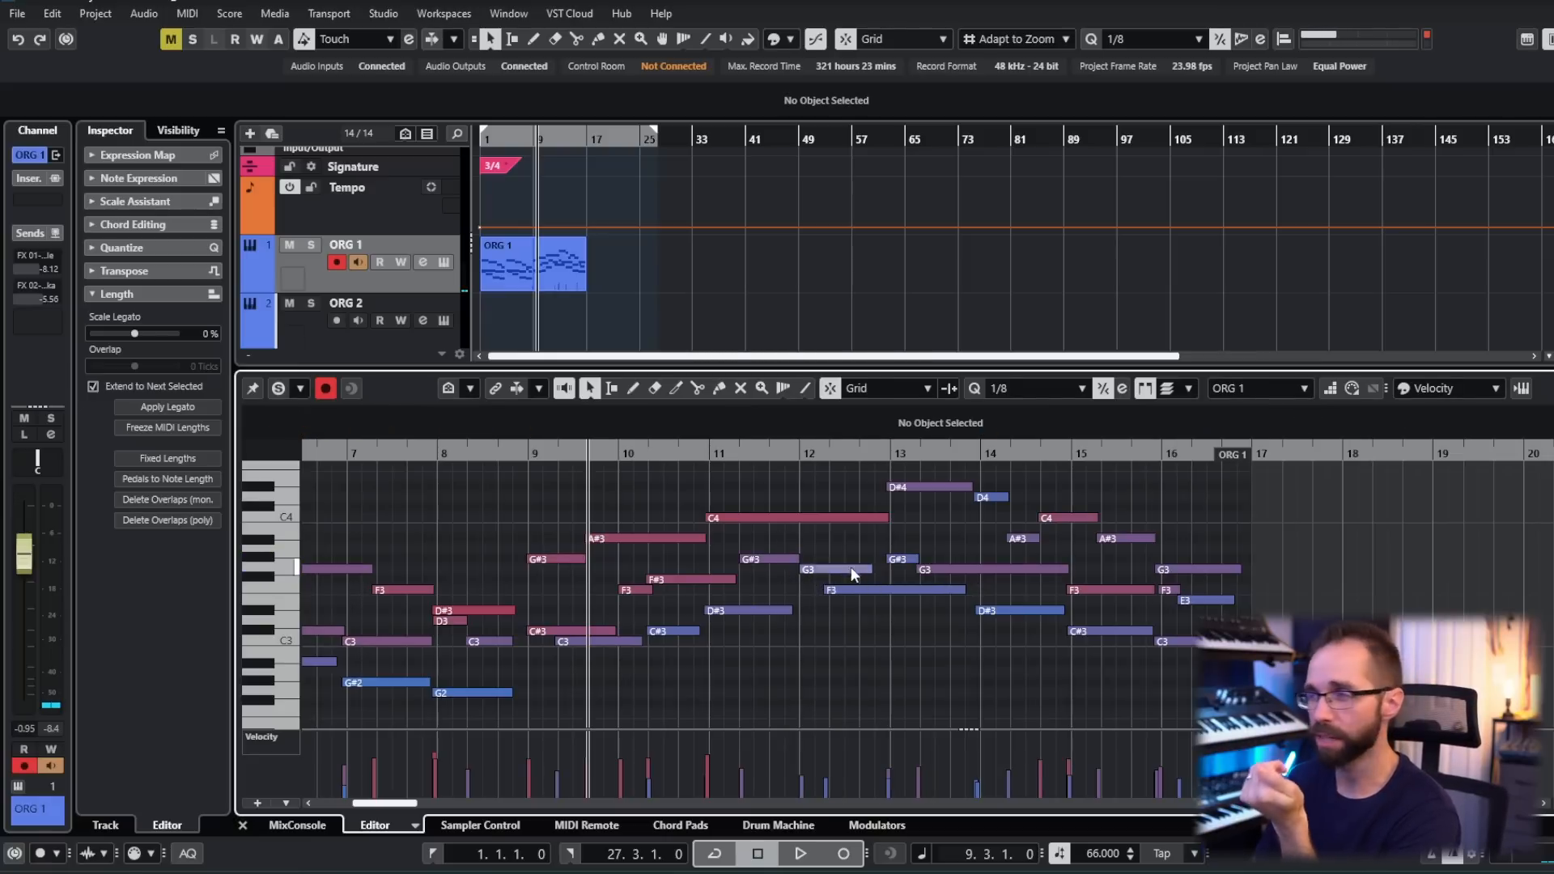
pyautogui.hscroll(1, 906, 531)
pyautogui.scroll(1, 914, 532)
pyautogui.moveTo(840, 548)
pyautogui.mouseDown()
pyautogui.moveTo(924, 486)
pyautogui.moveTo(1001, 468)
pyautogui.mouseUp()
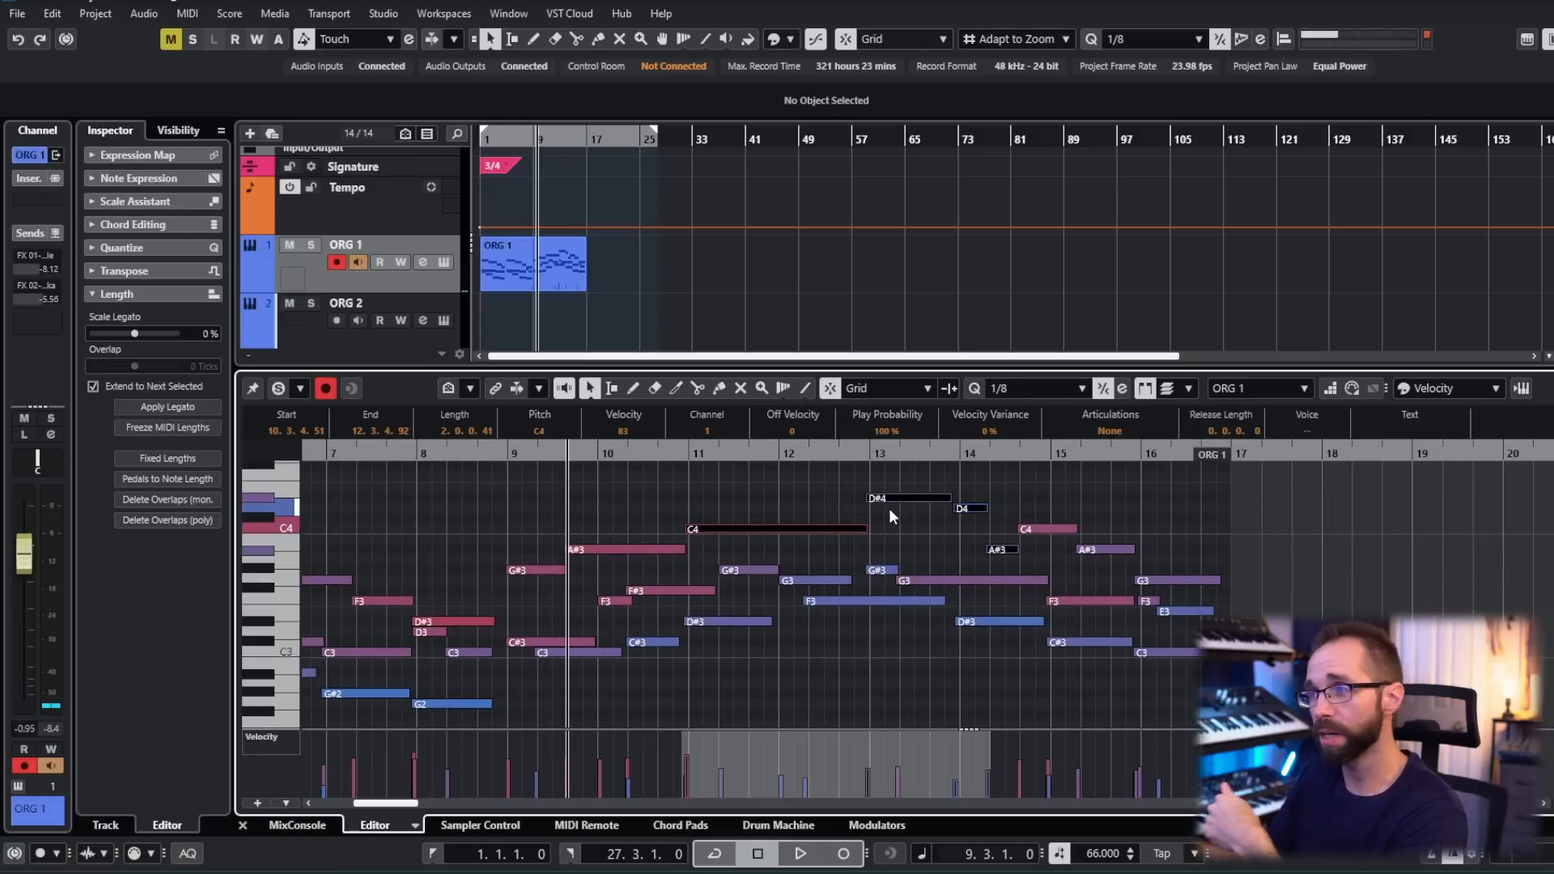
pyautogui.click(921, 541)
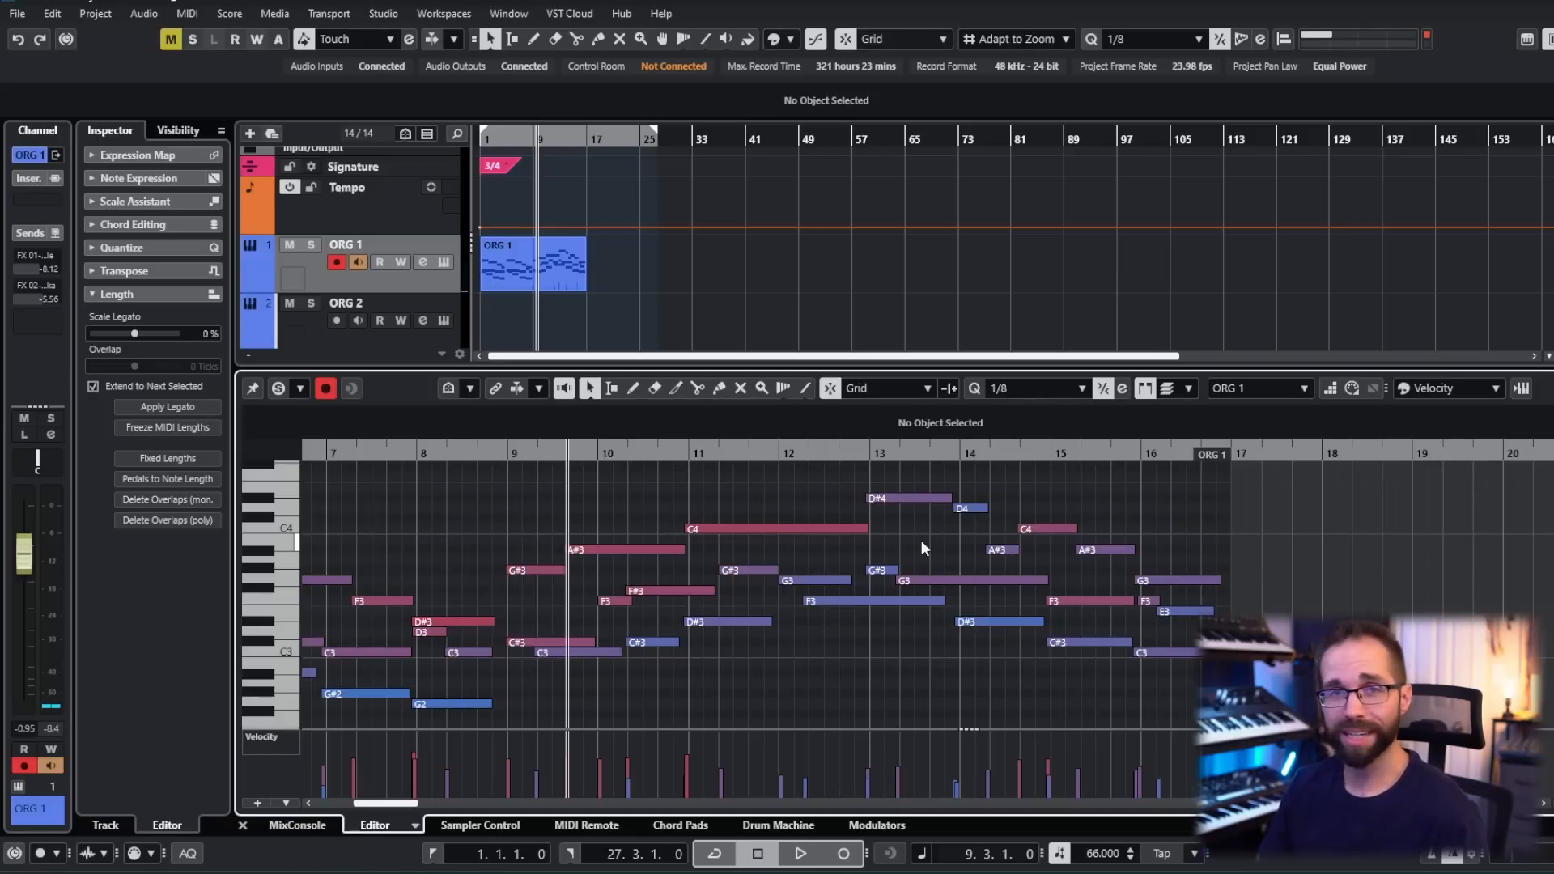
# - Examine the notes of bars 9 and 10 for doublings, selecting the F3, F#3, C#3 and C3 as groups
pyautogui.hscroll(-2, 898, 529)
pyautogui.click(542, 456)
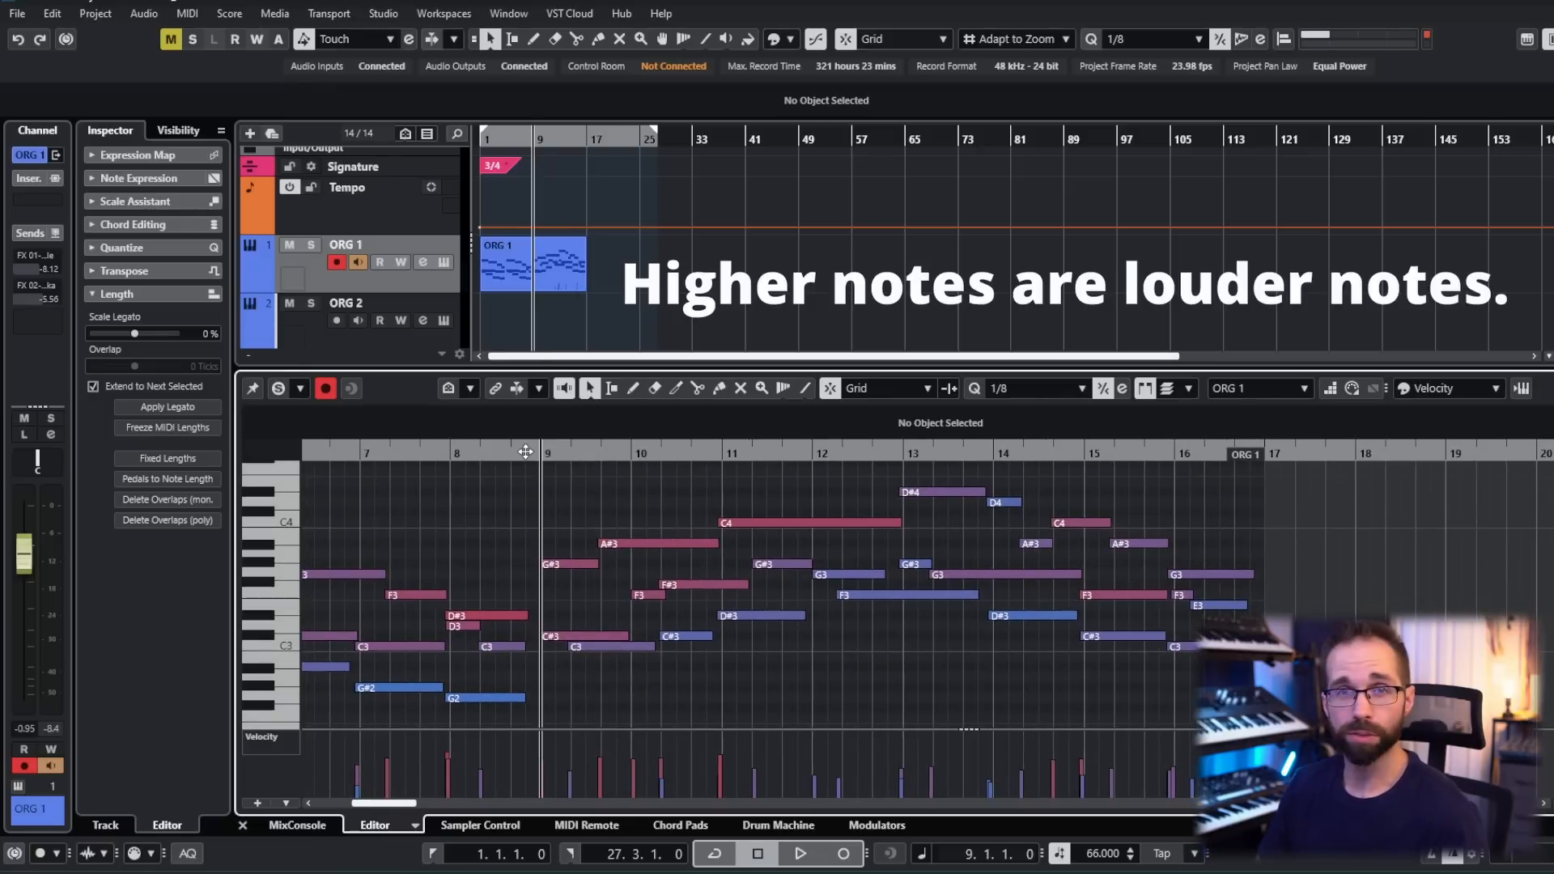
pyautogui.moveTo(643, 558); pyautogui.dragTo(691, 662)
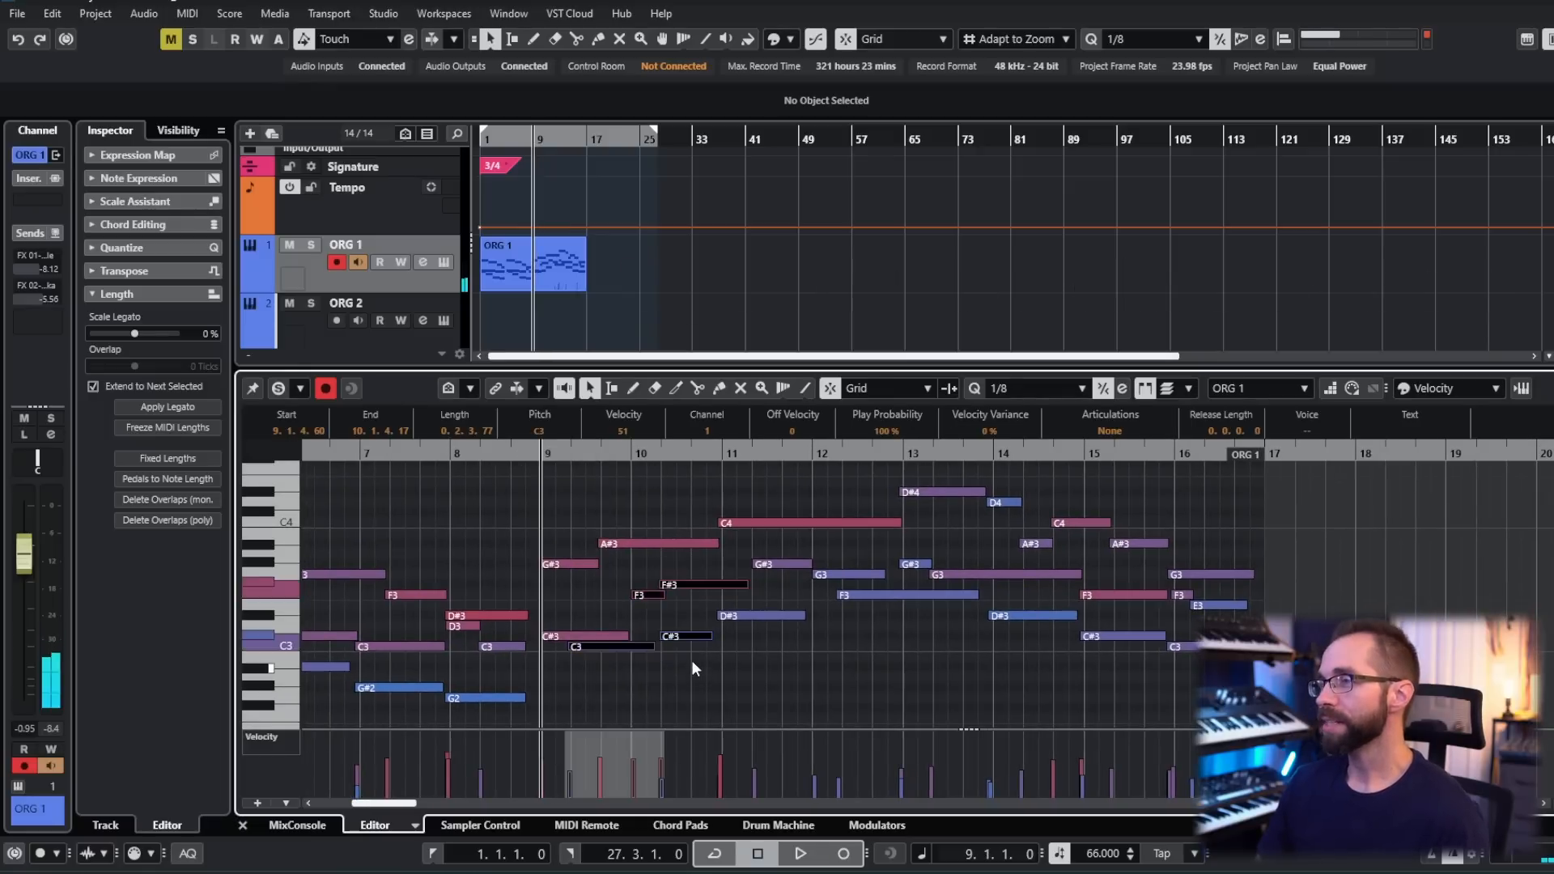
pyautogui.moveTo(656, 562); pyautogui.dragTo(682, 614)
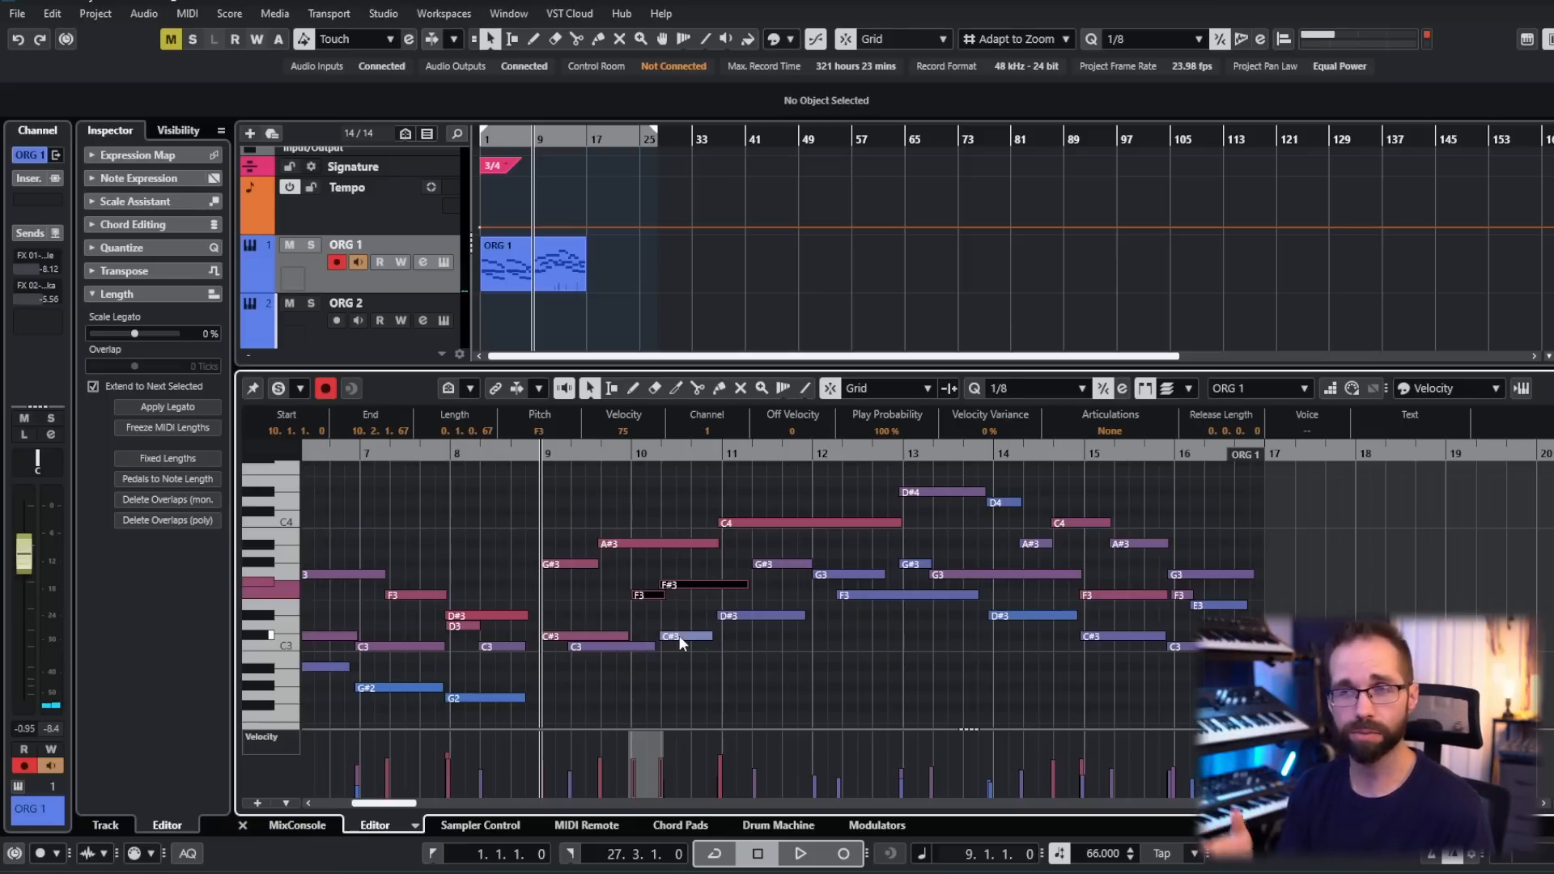
pyautogui.click(740, 552)
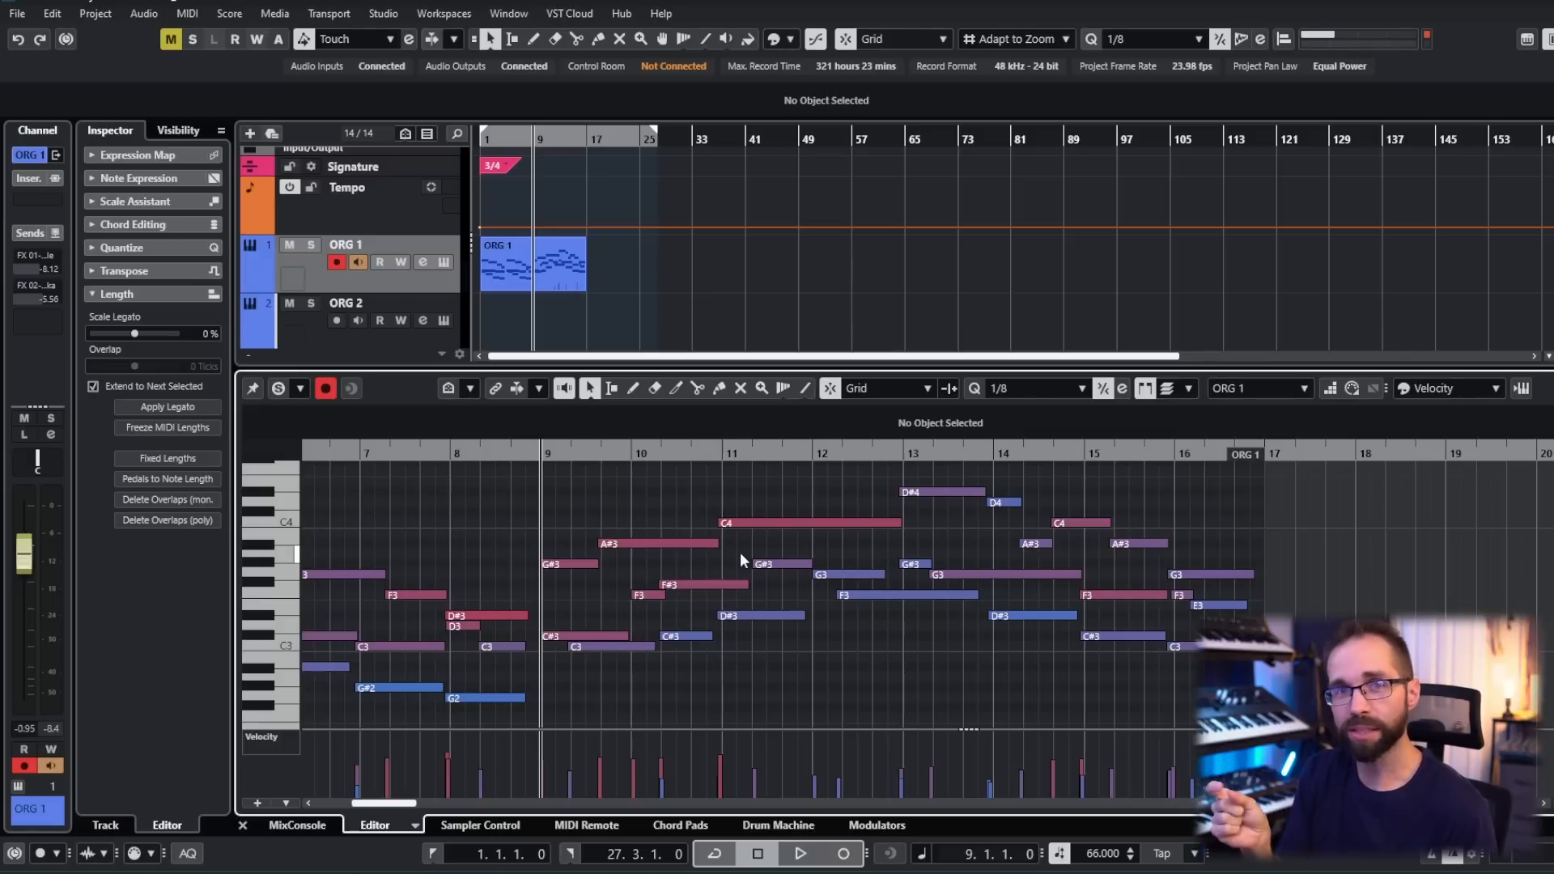
pyautogui.scroll(-2, 739, 552)
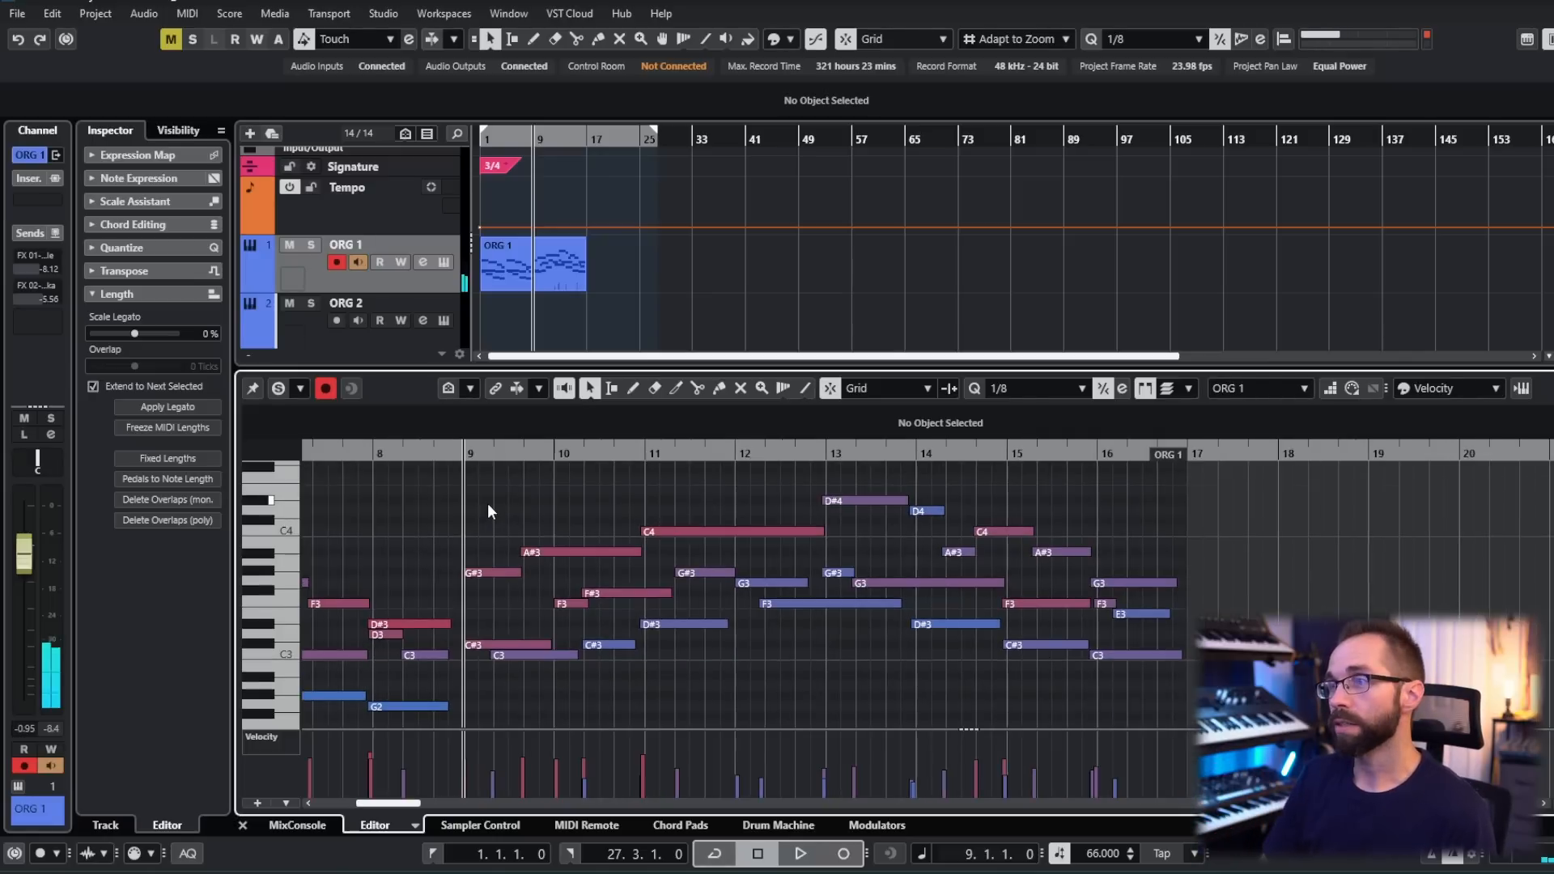
pyautogui.hscroll(-3, 678, 674)
pyautogui.scroll(2, 897, 628)
pyautogui.hscroll(2, 644, 531)
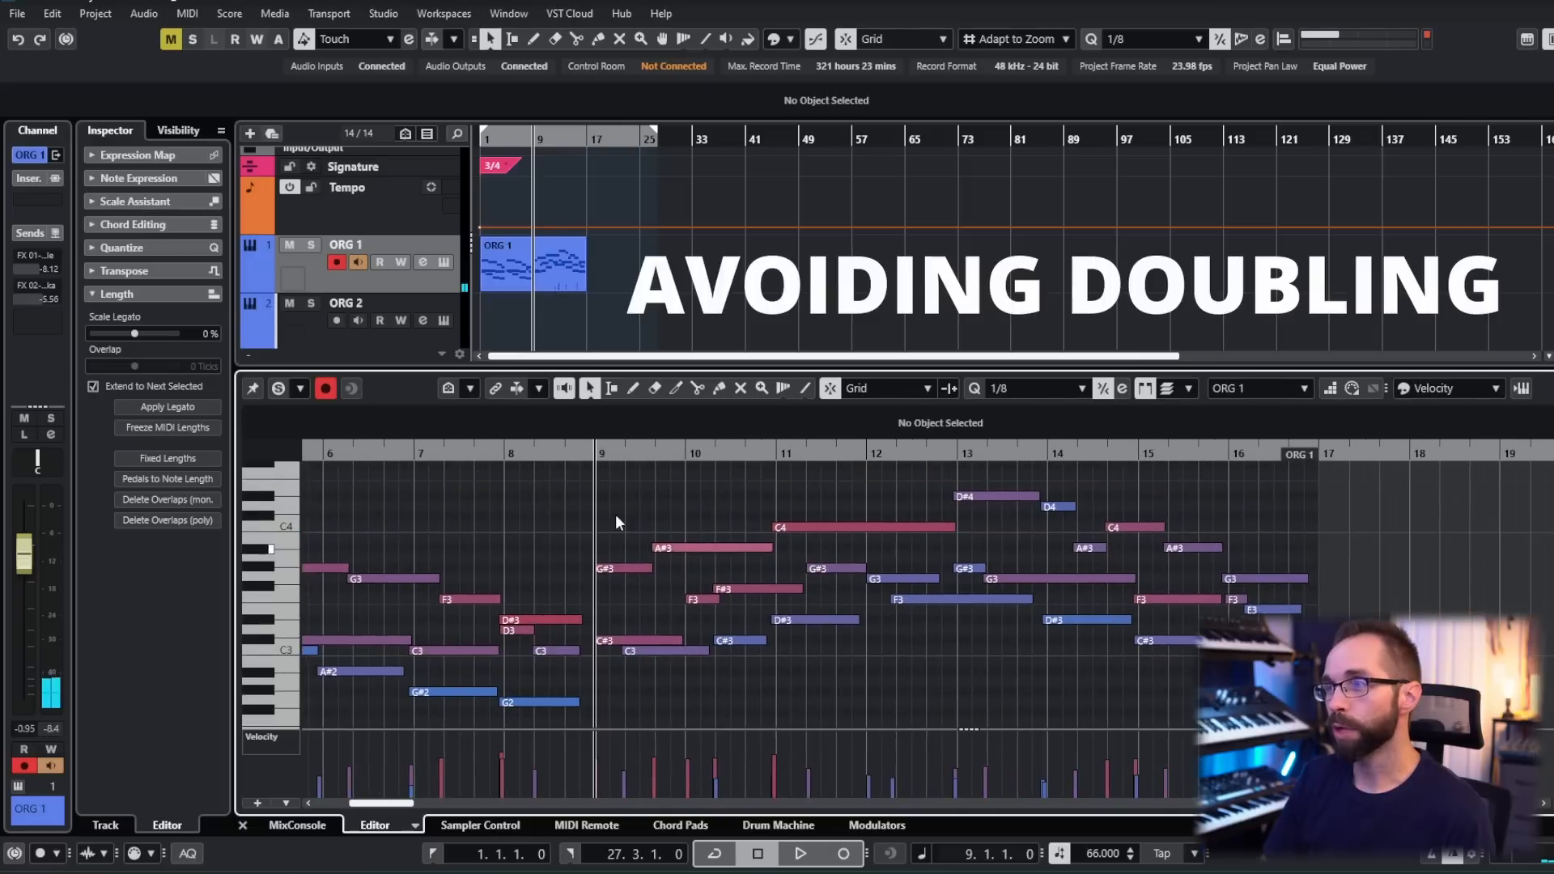
pyautogui.moveTo(621, 490); pyautogui.dragTo(827, 678)
pyautogui.click(926, 686)
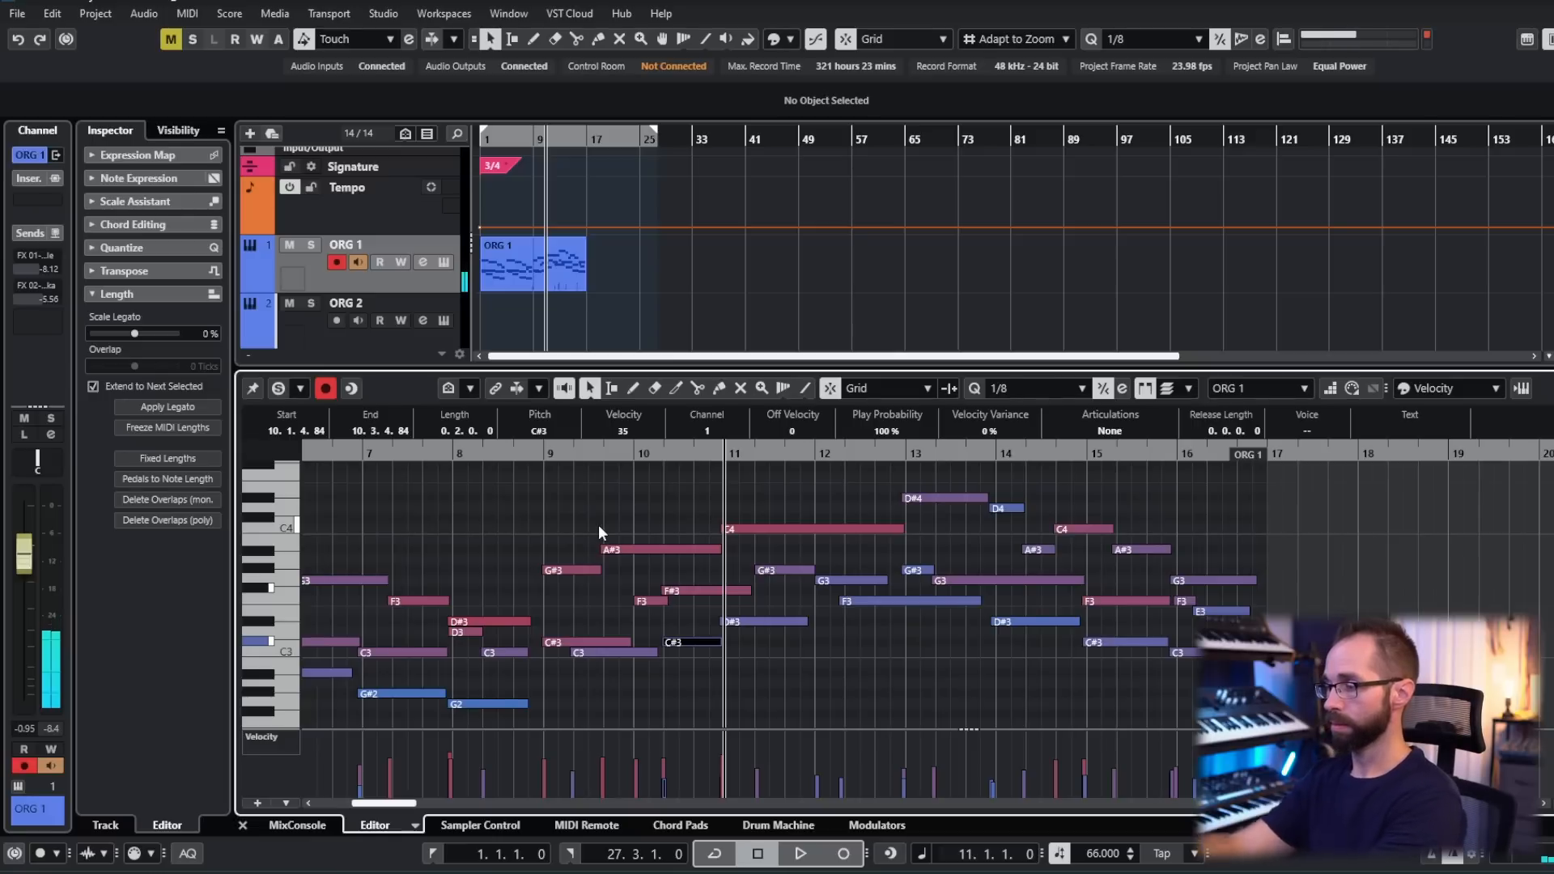
# - Extend the C#3 in bar 10 to a length of 1.0.0.0, trim the following D#3's start to it, and play the passage
pyautogui.moveTo(722, 623); pyautogui.dragTo(751, 645)
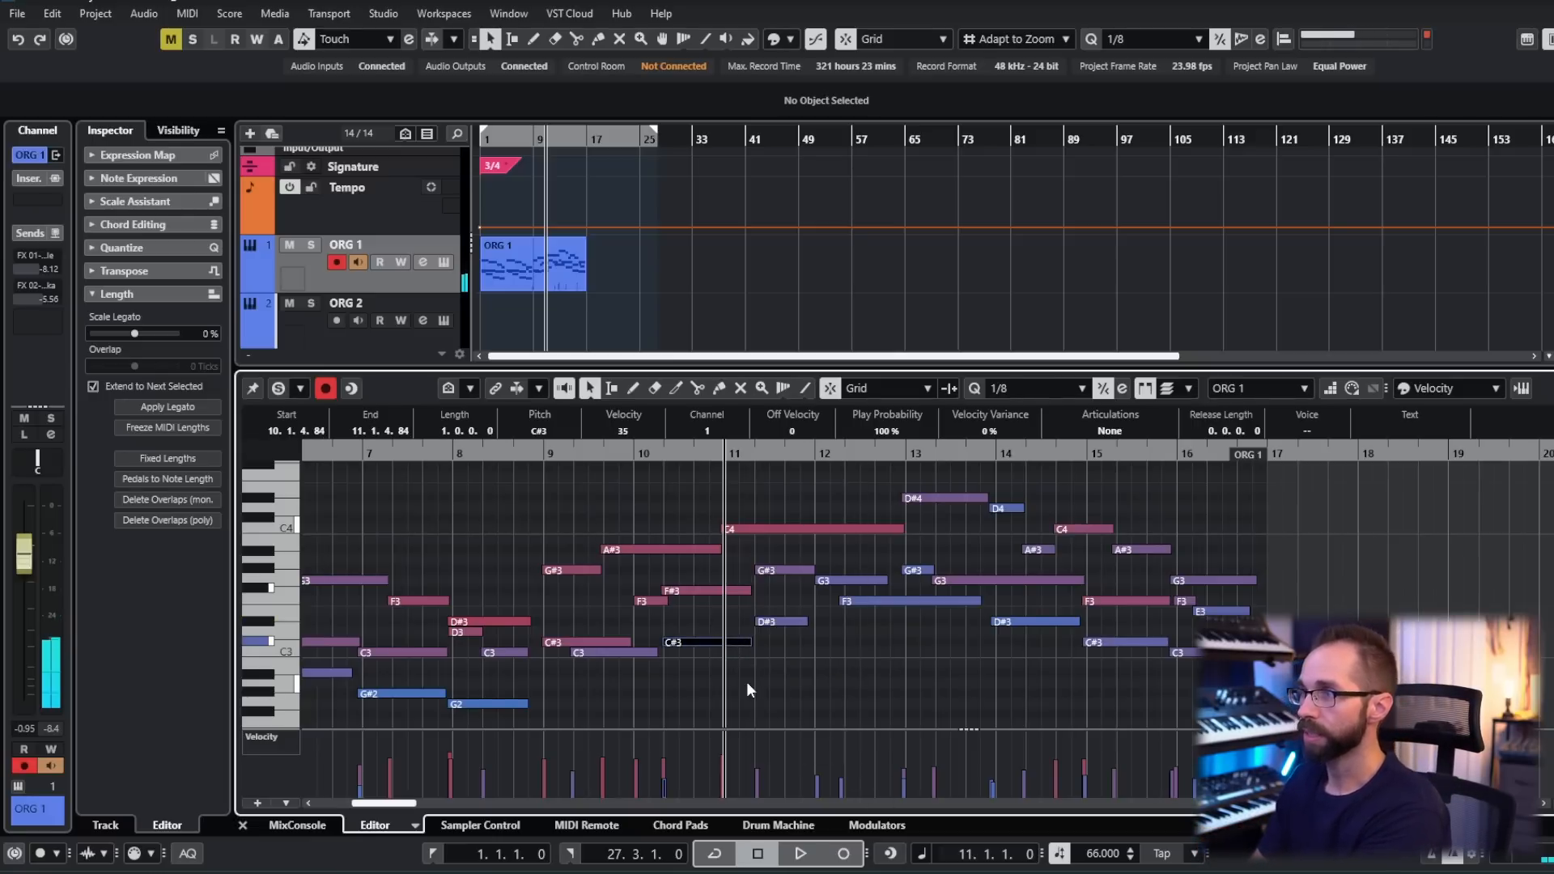
pyautogui.click(886, 572)
pyautogui.press('space')
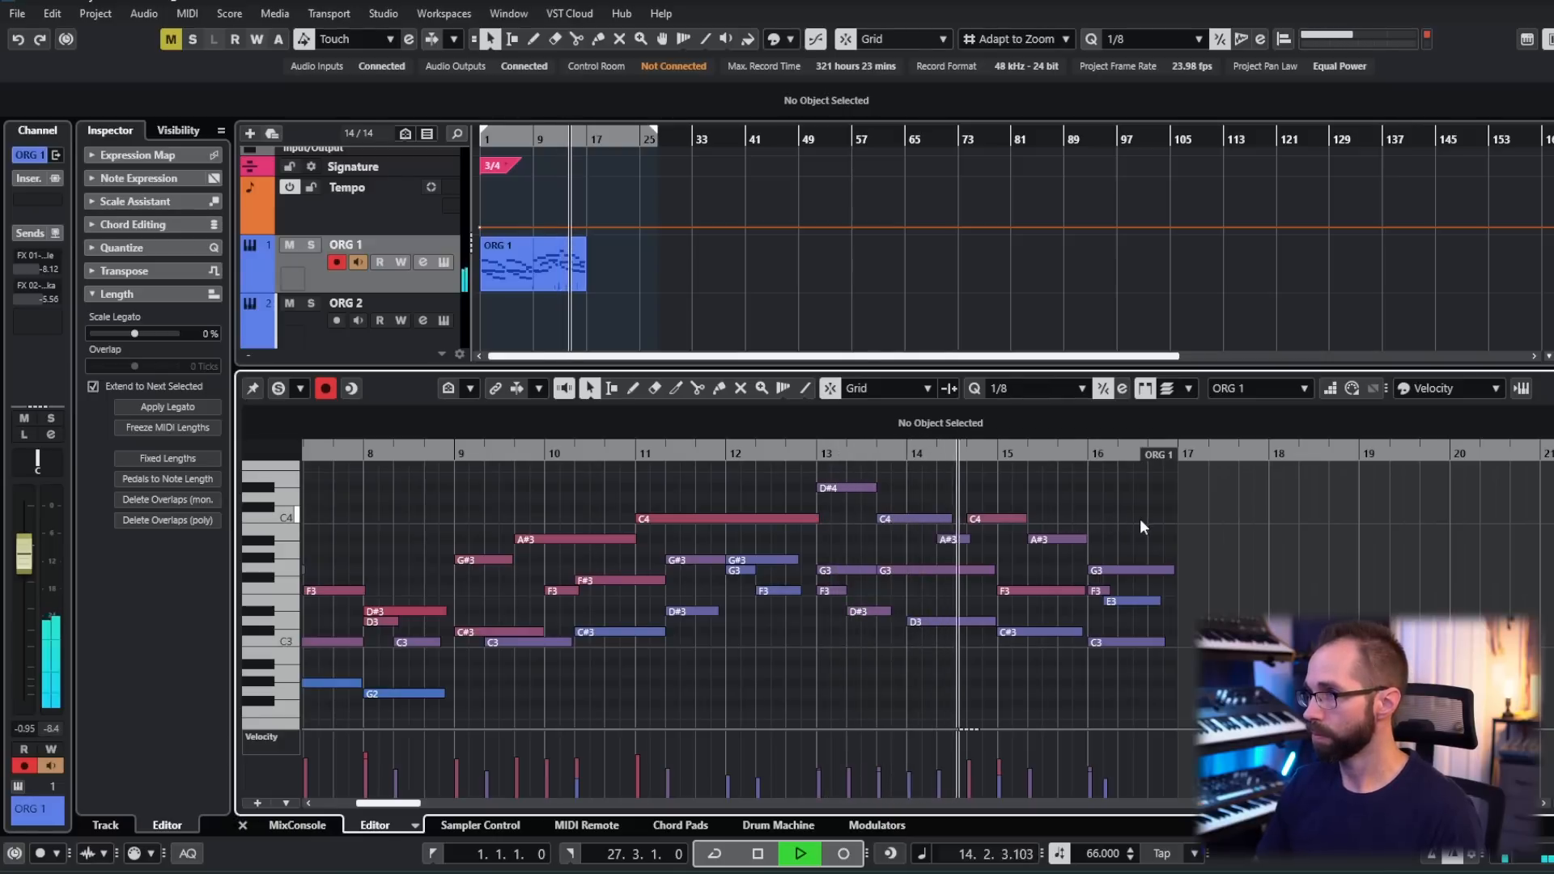
pyautogui.press('space')
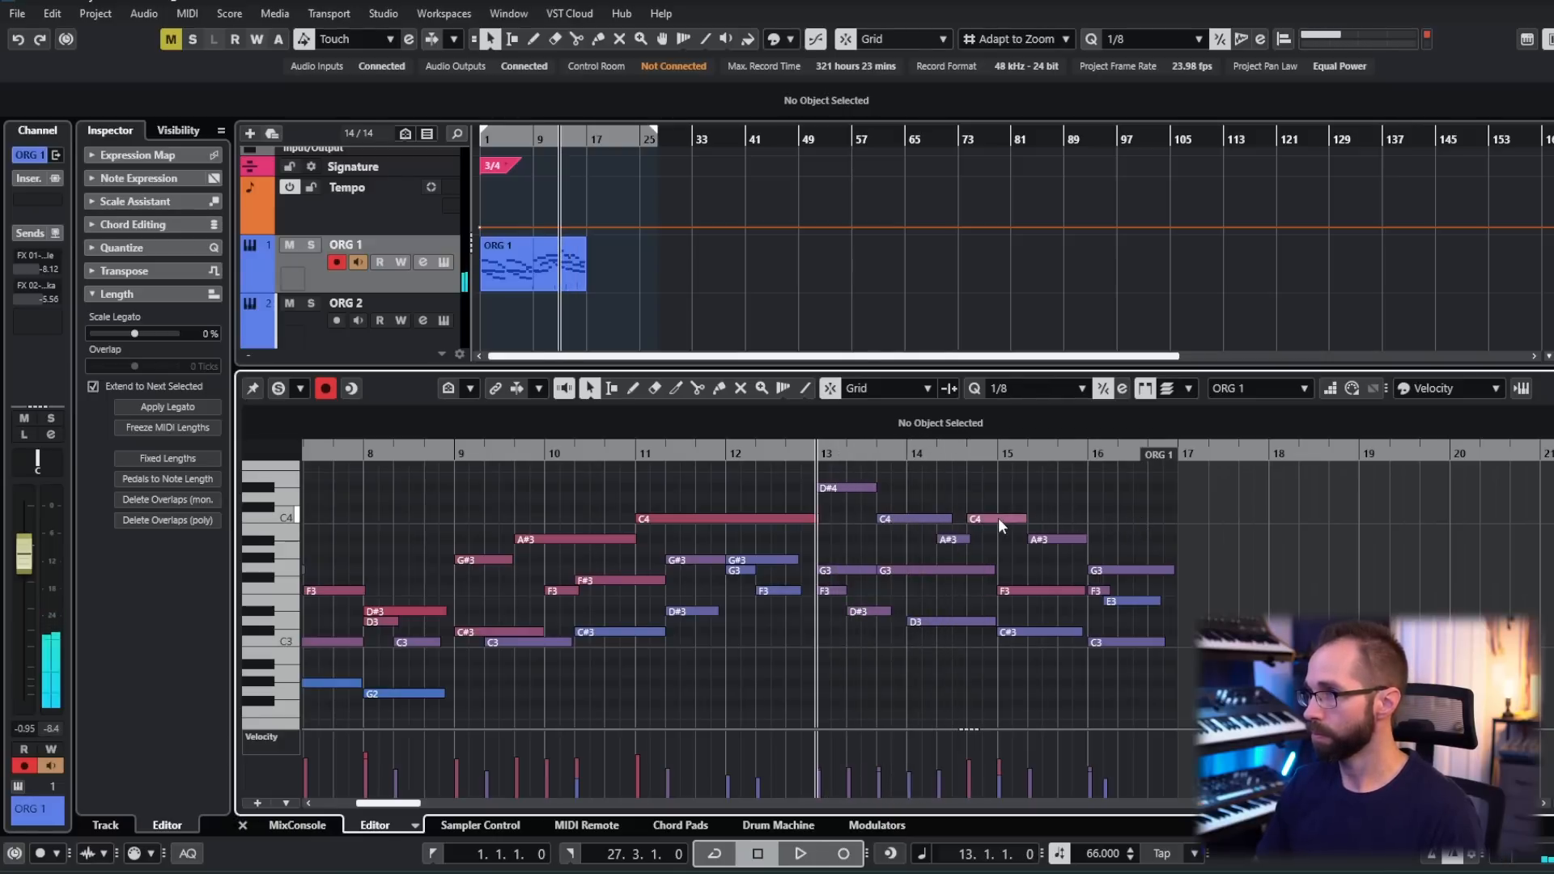
# - Delete the second C4 late in bar 14 and extend the A#3 below it up to the following A#3
pyautogui.click(999, 519)
pyautogui.press('Delete')
pyautogui.moveTo(969, 539); pyautogui.dragTo(1028, 540)
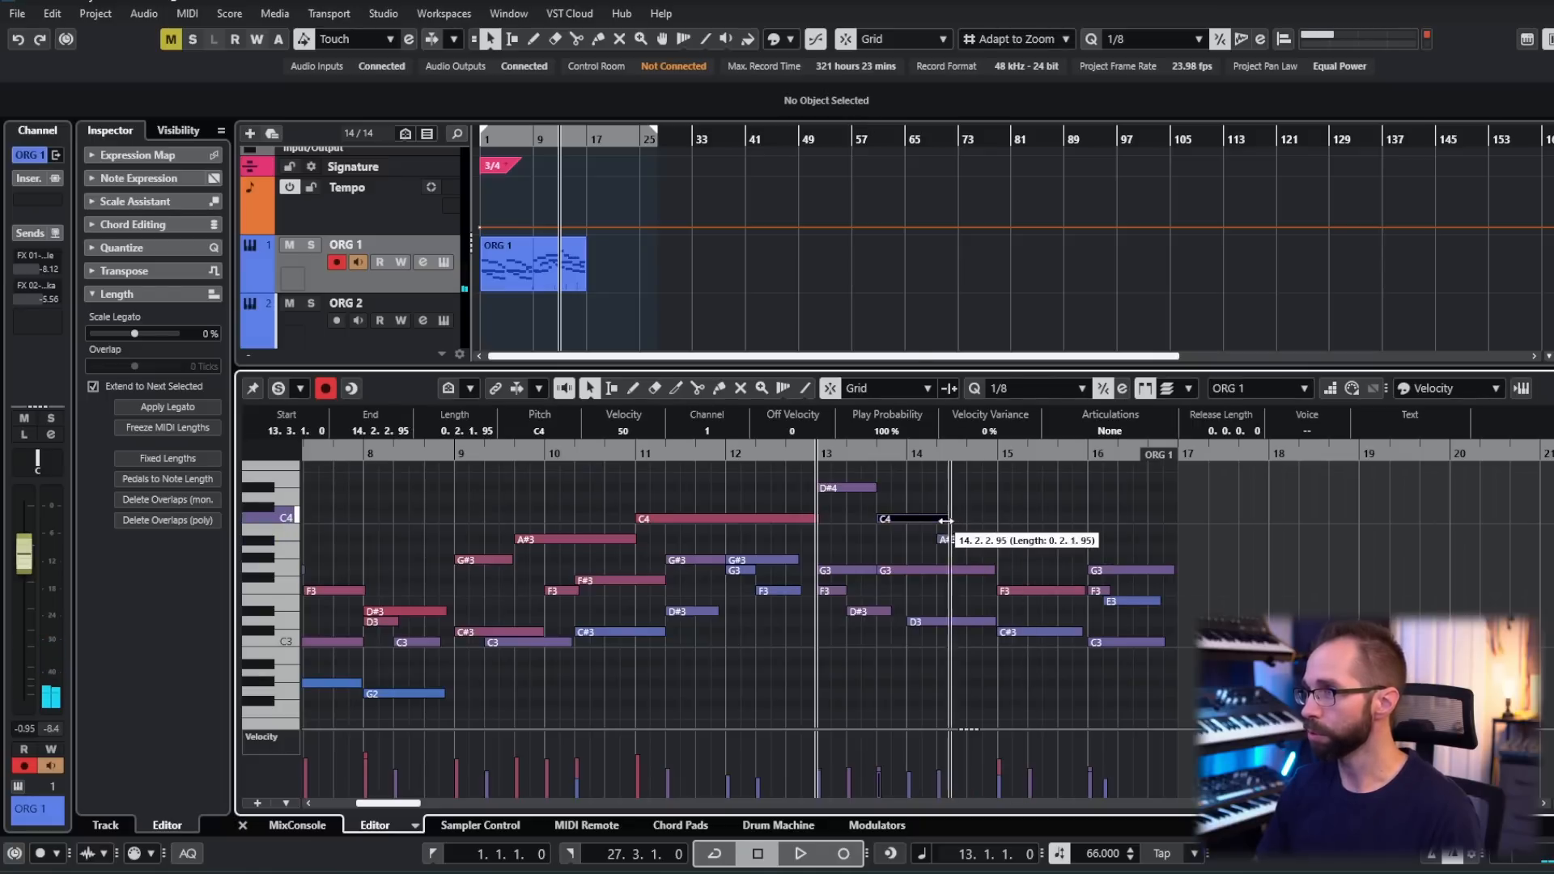
pyautogui.click(981, 494)
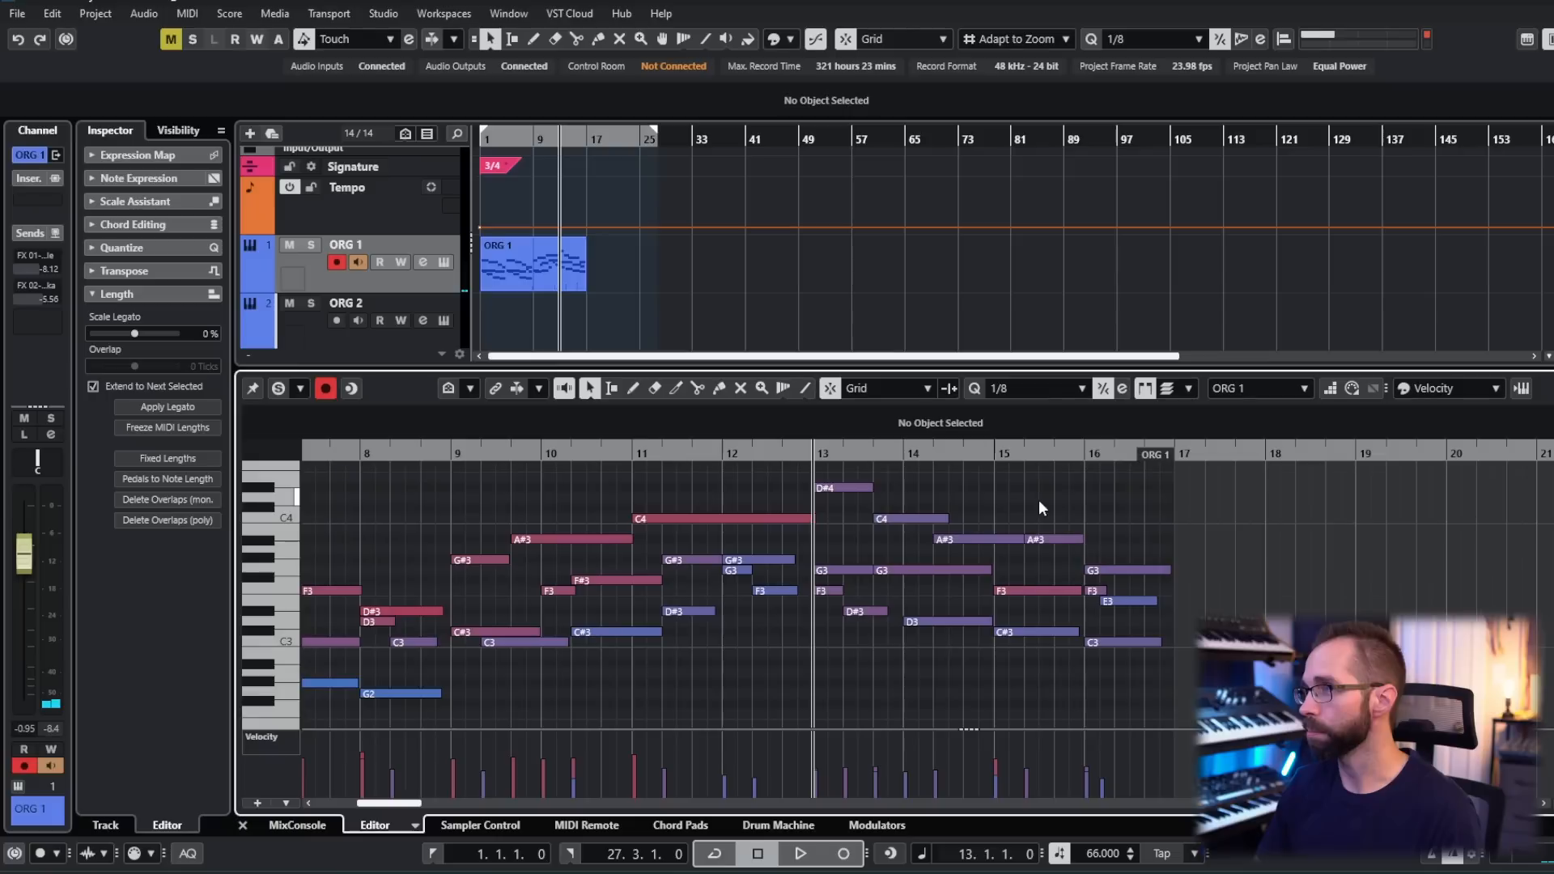
# - Play from bar 13 and trim the end of the C4 so it meets the start of the A#3 in bar 14
pyautogui.press('space')
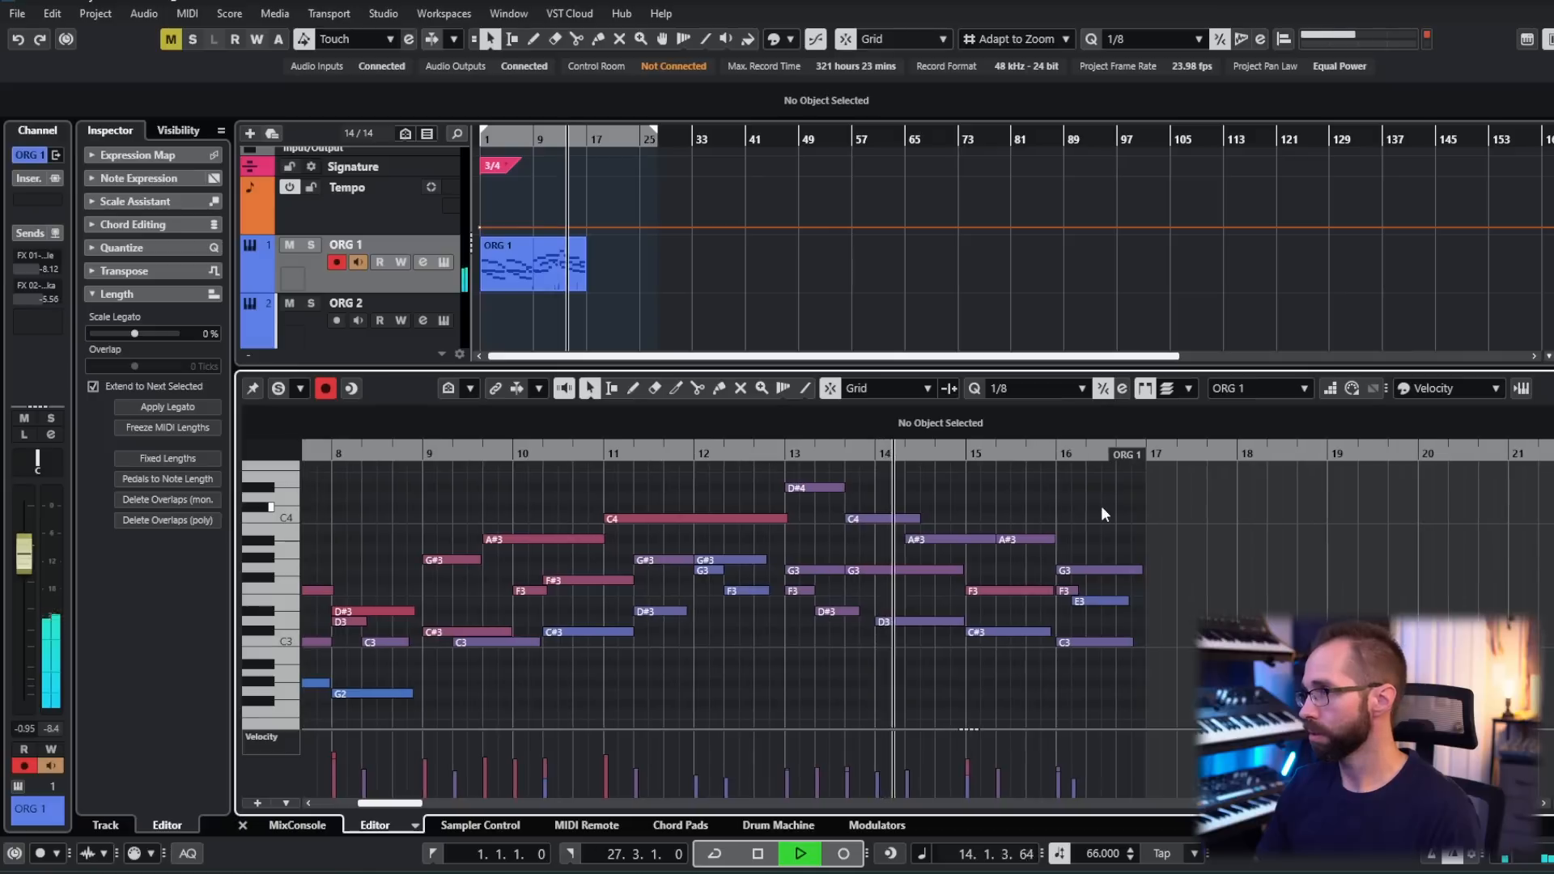
pyautogui.click(916, 518)
pyautogui.moveTo(914, 522); pyautogui.dragTo(910, 520)
# - Lower the A#3 in bar 15 to G#3 and play the ending
pyautogui.moveTo(1013, 529); pyautogui.dragTo(1012, 540)
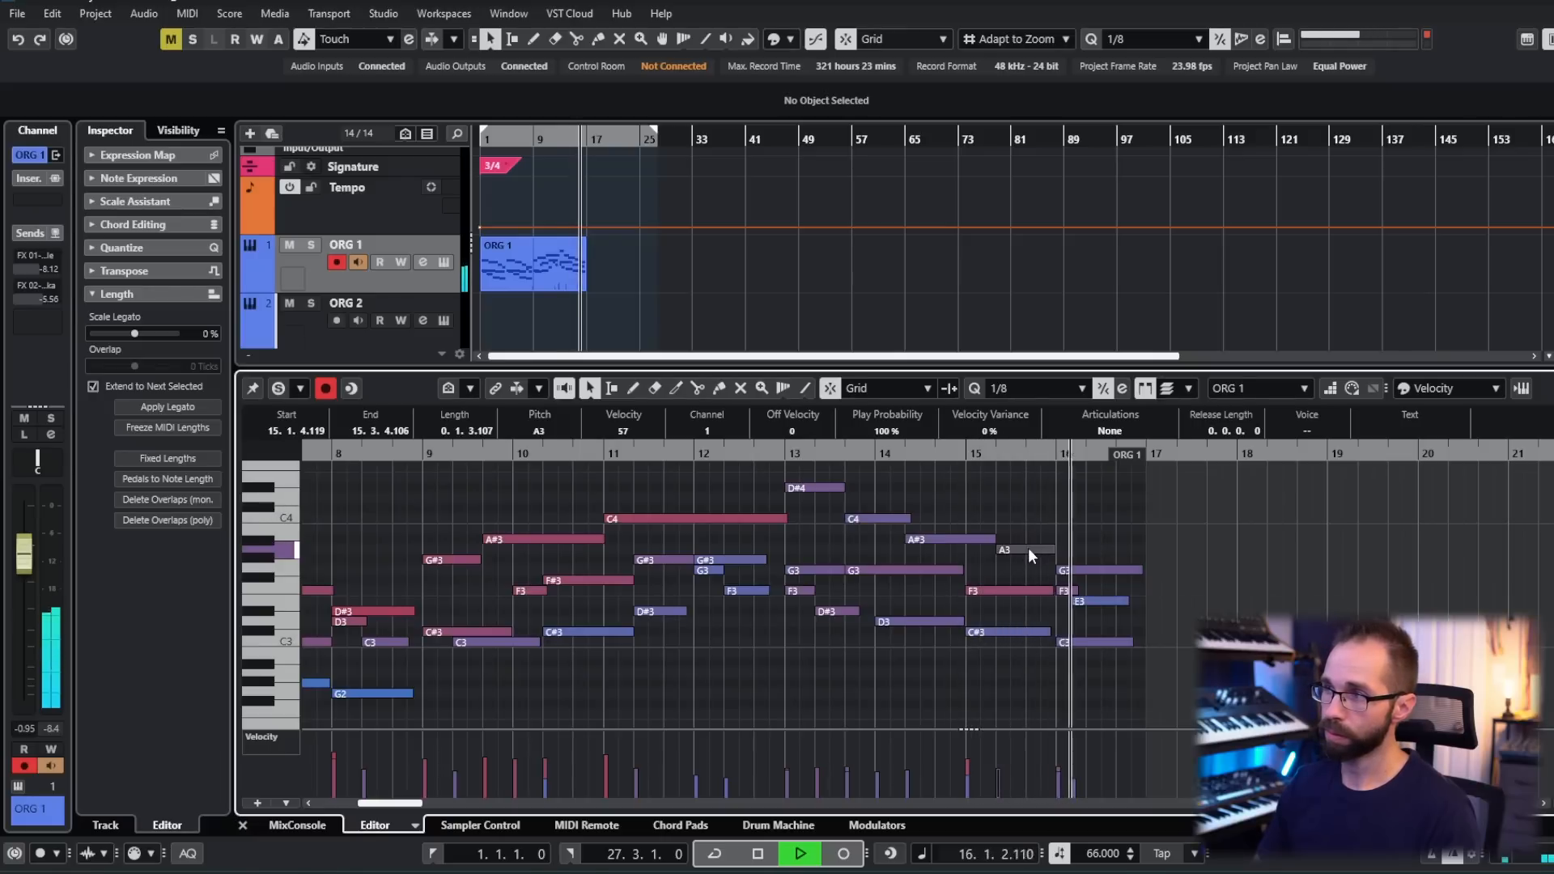
pyautogui.press('space')
pyautogui.moveTo(1028, 547); pyautogui.dragTo(1027, 559)
pyautogui.press('space')
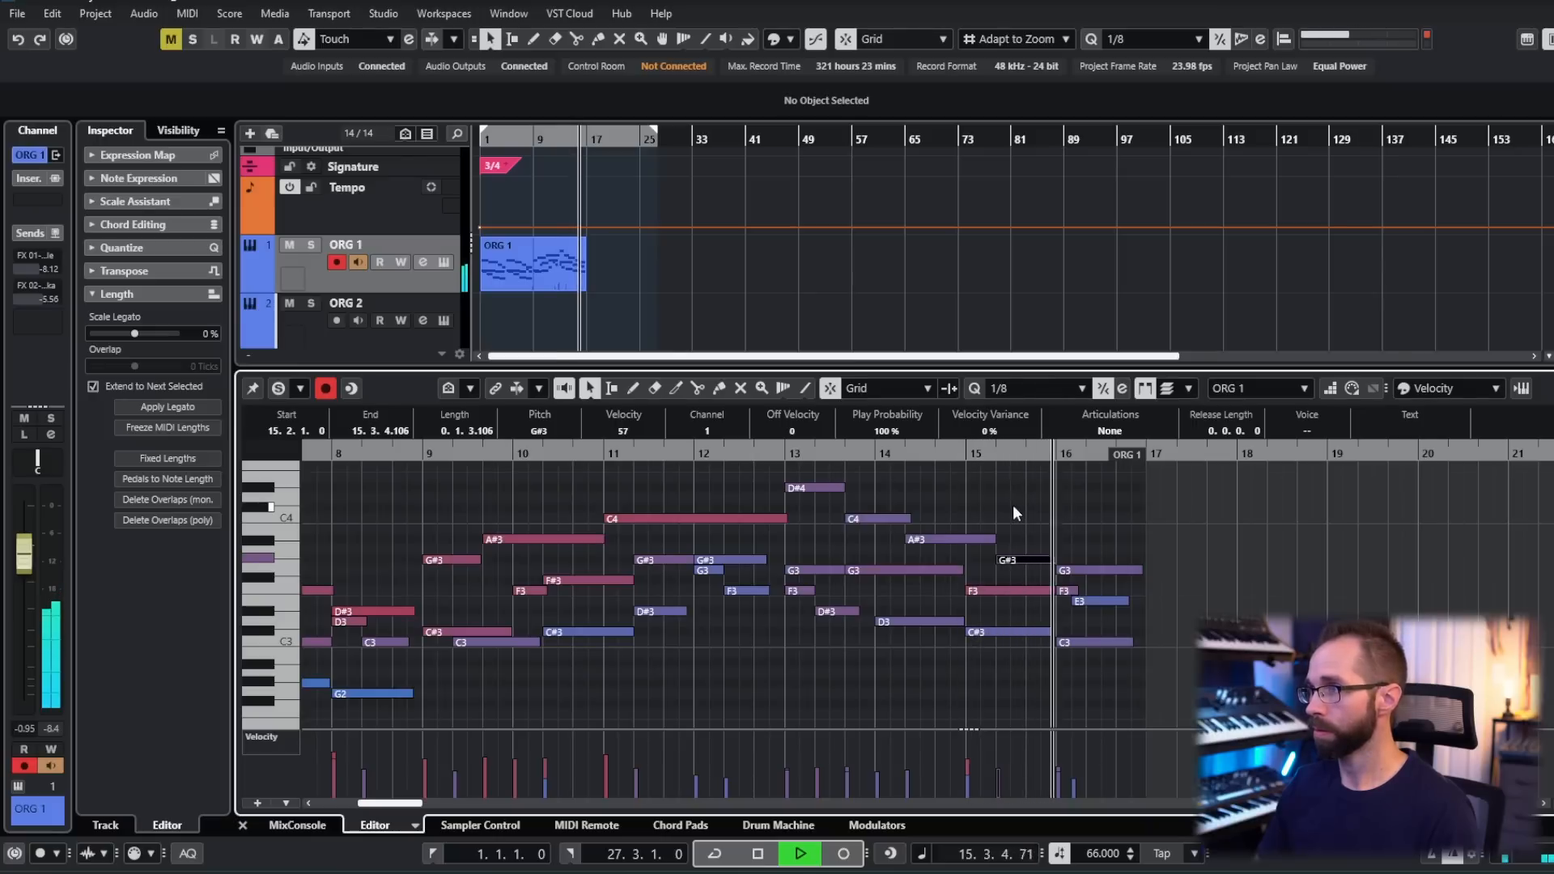
pyautogui.click(1040, 505)
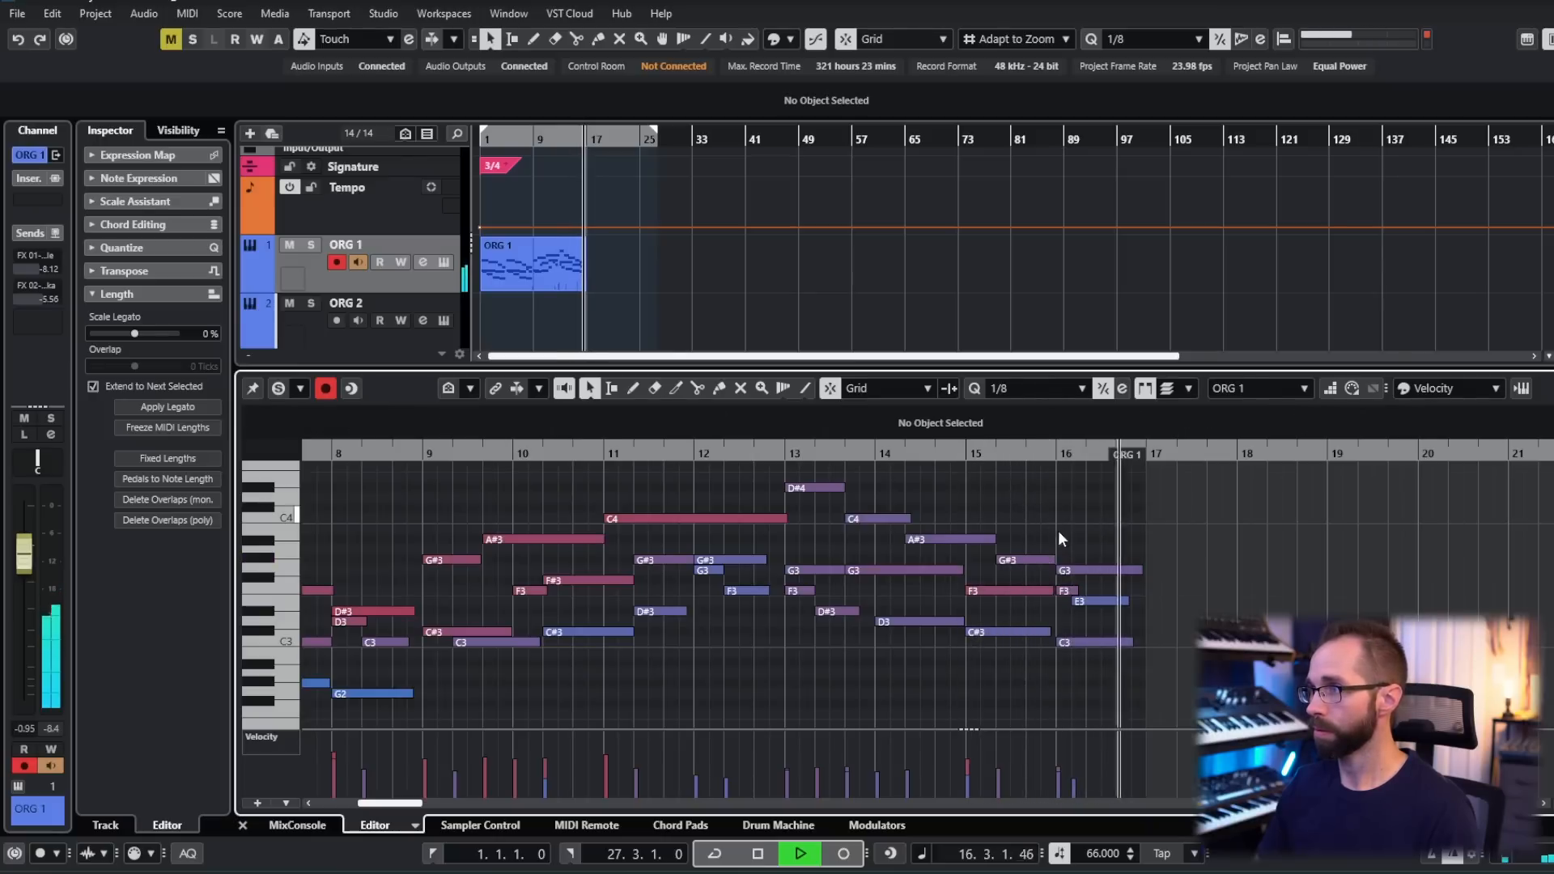
pyautogui.press('space')
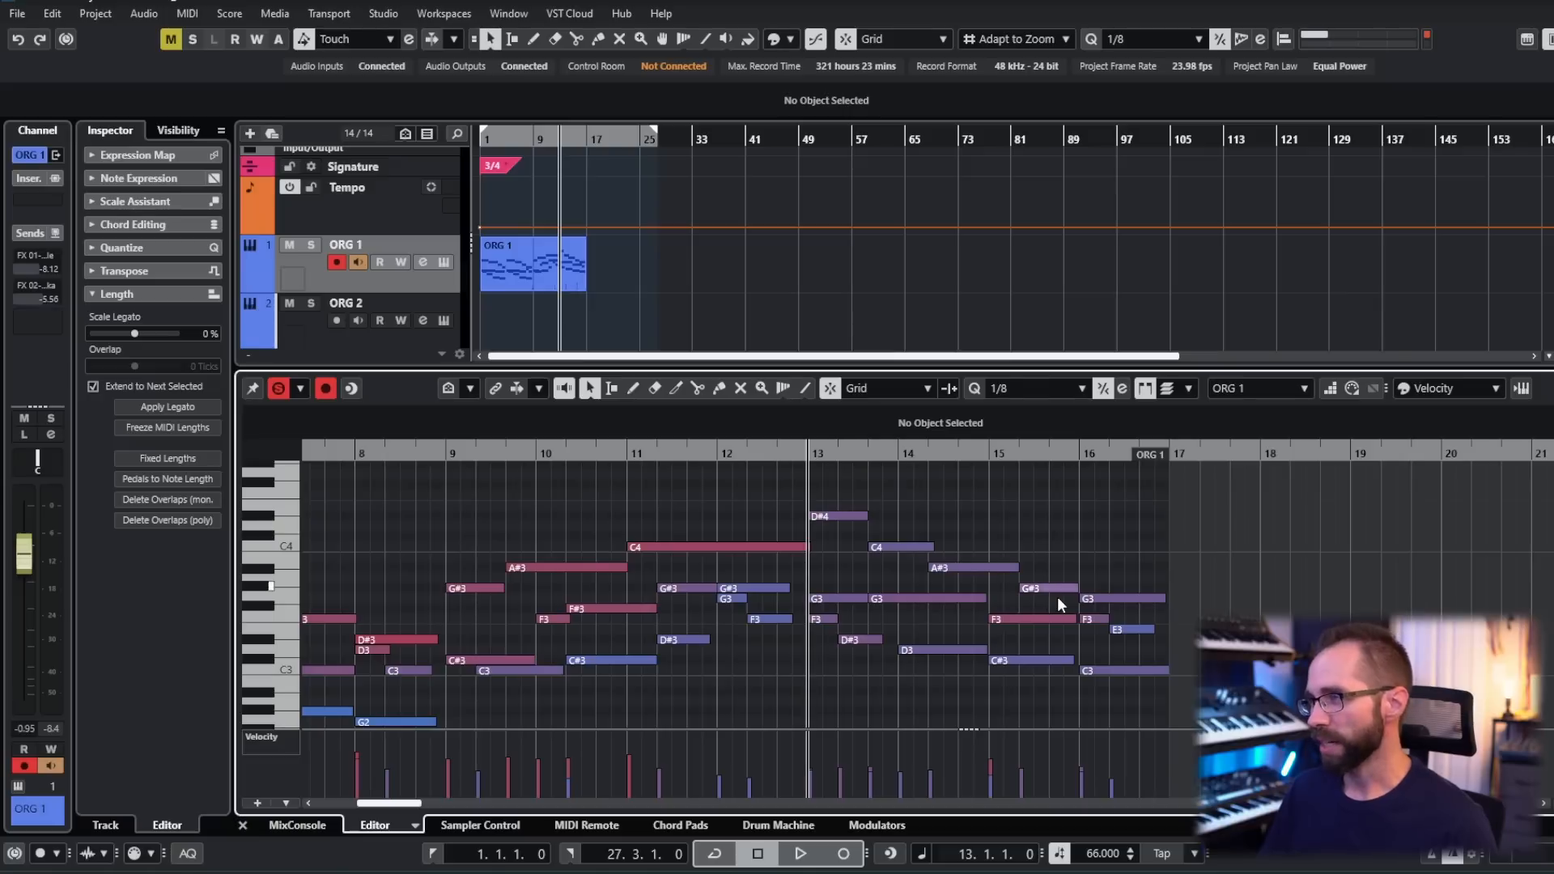
# - Examine the lower line of the last bars, selecting the C#3 in bar 15
pyautogui.hscroll(-1, 1025, 526)
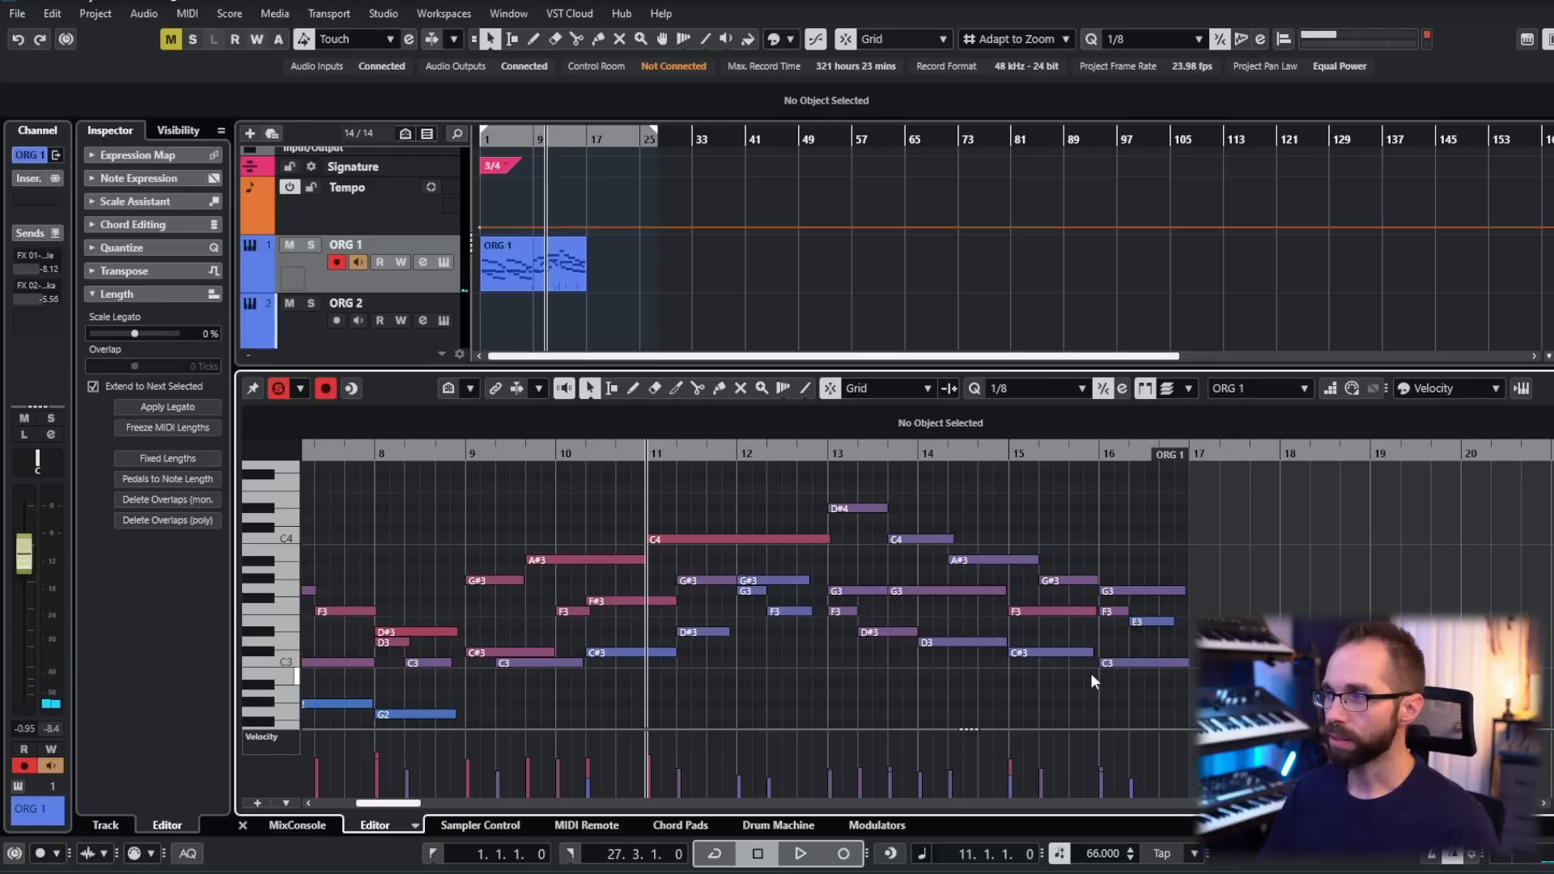
pyautogui.moveTo(959, 491); pyautogui.dragTo(970, 485)
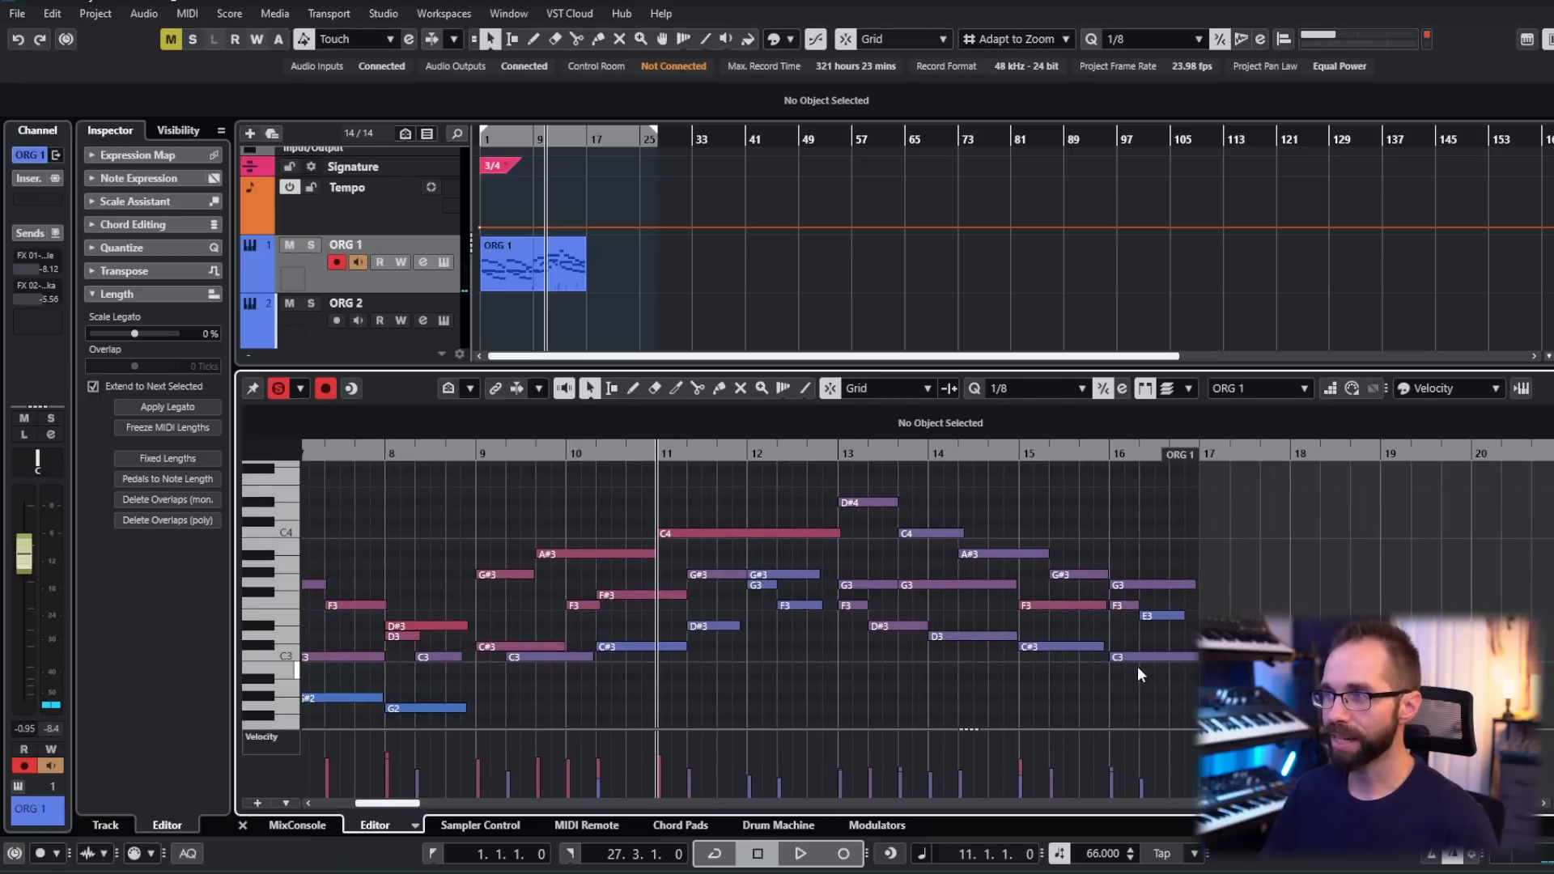
pyautogui.click(1102, 647)
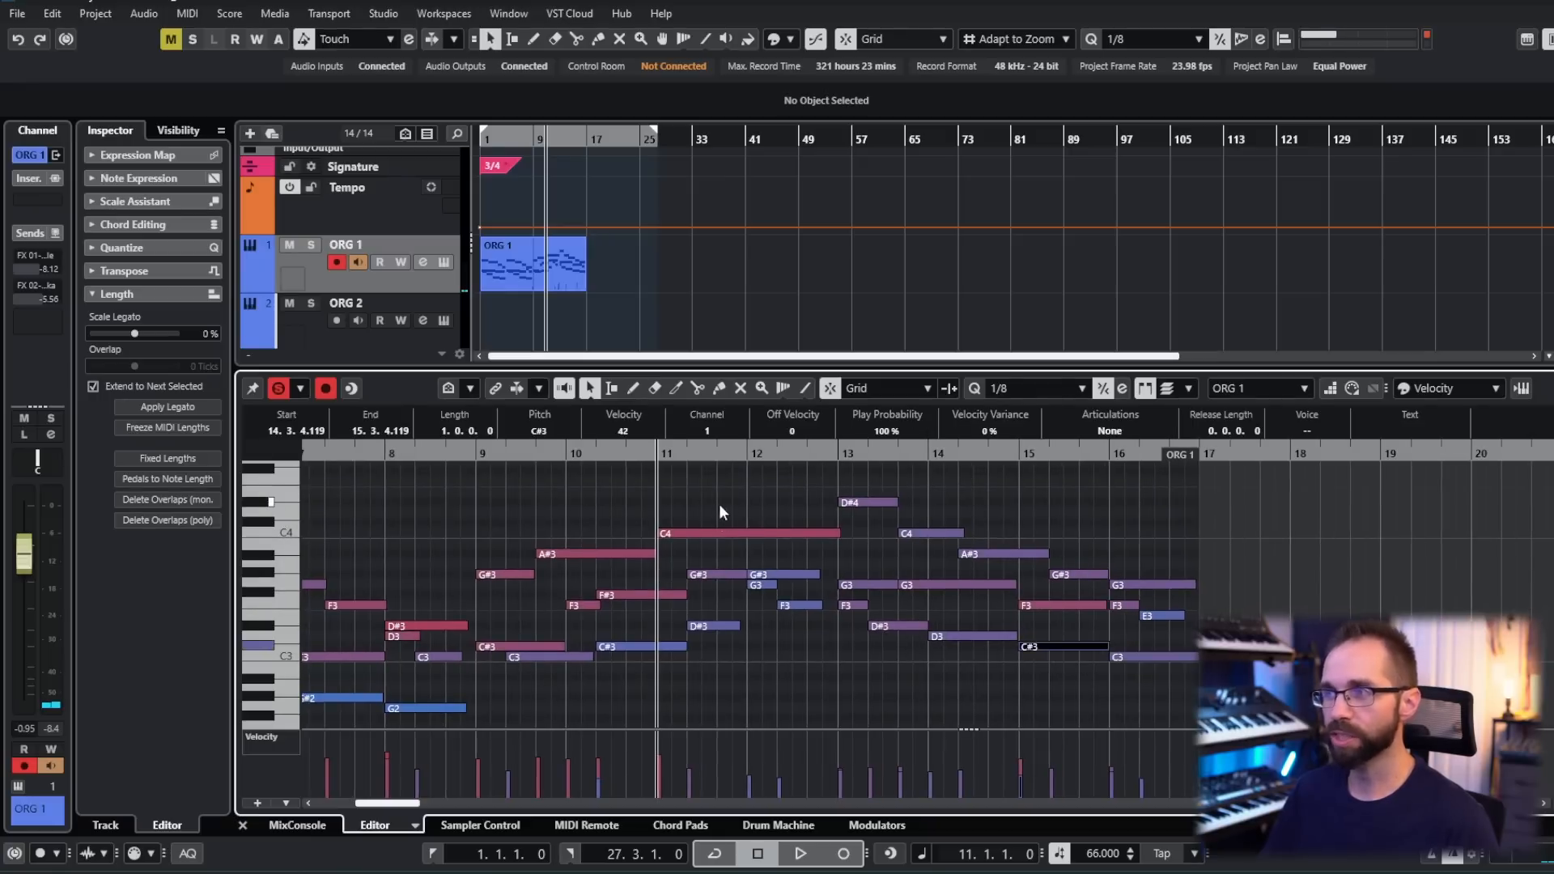
pyautogui.hscroll(-1, 749, 497)
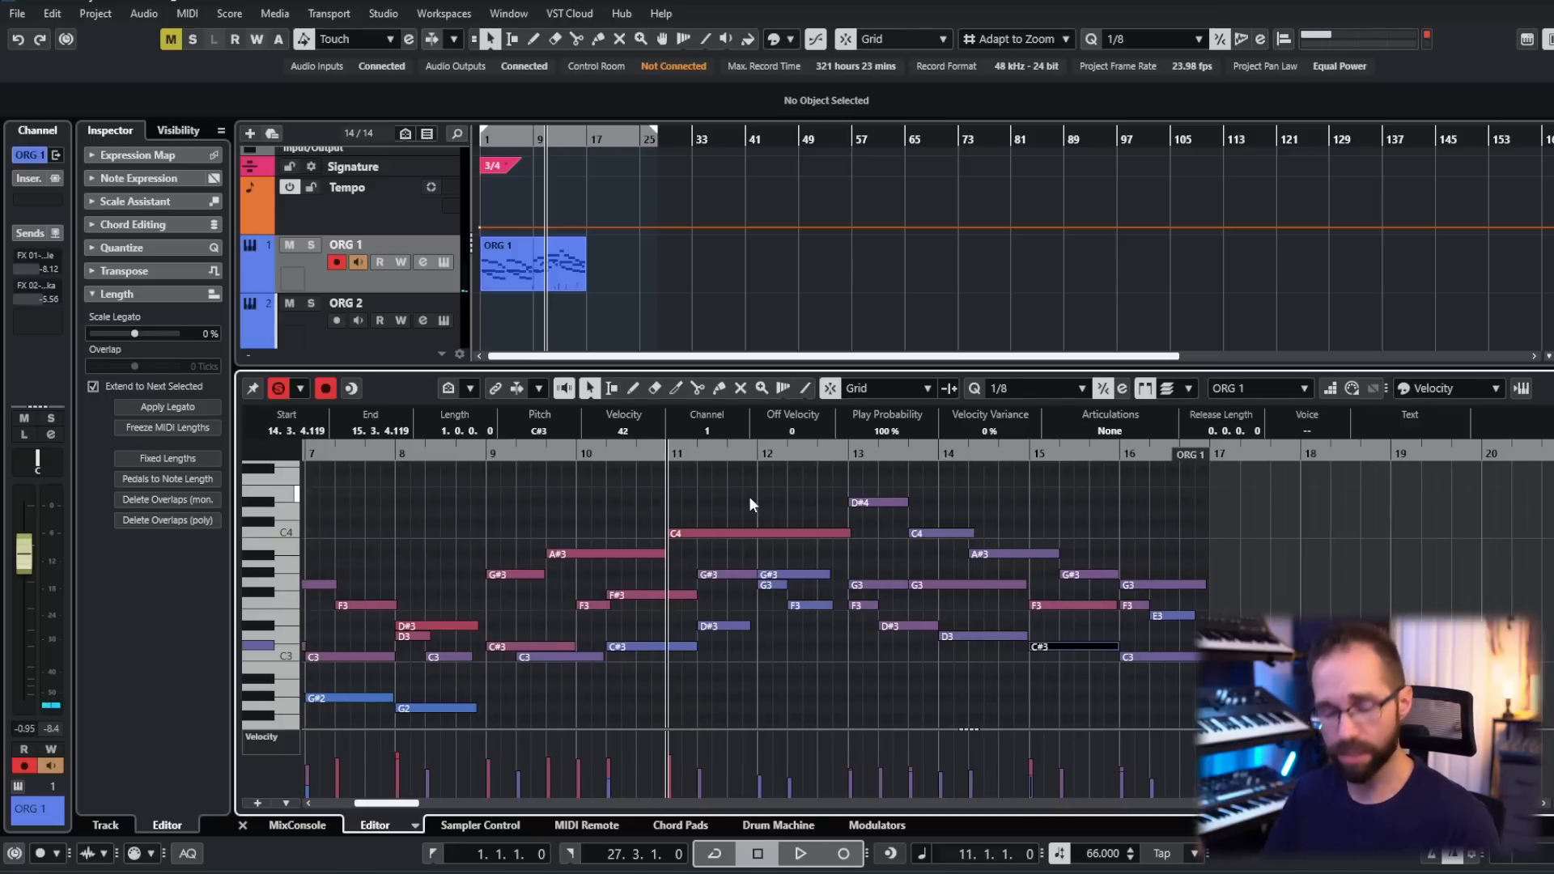
# - Select the ORG 2 track and record a low bass part from bar 1 beneath ORG 1
pyautogui.click(749, 497)
pyautogui.scroll(-2, 750, 497)
pyautogui.moveTo(643, 495); pyautogui.dragTo(702, 498)
pyautogui.scroll(-1, 668, 508)
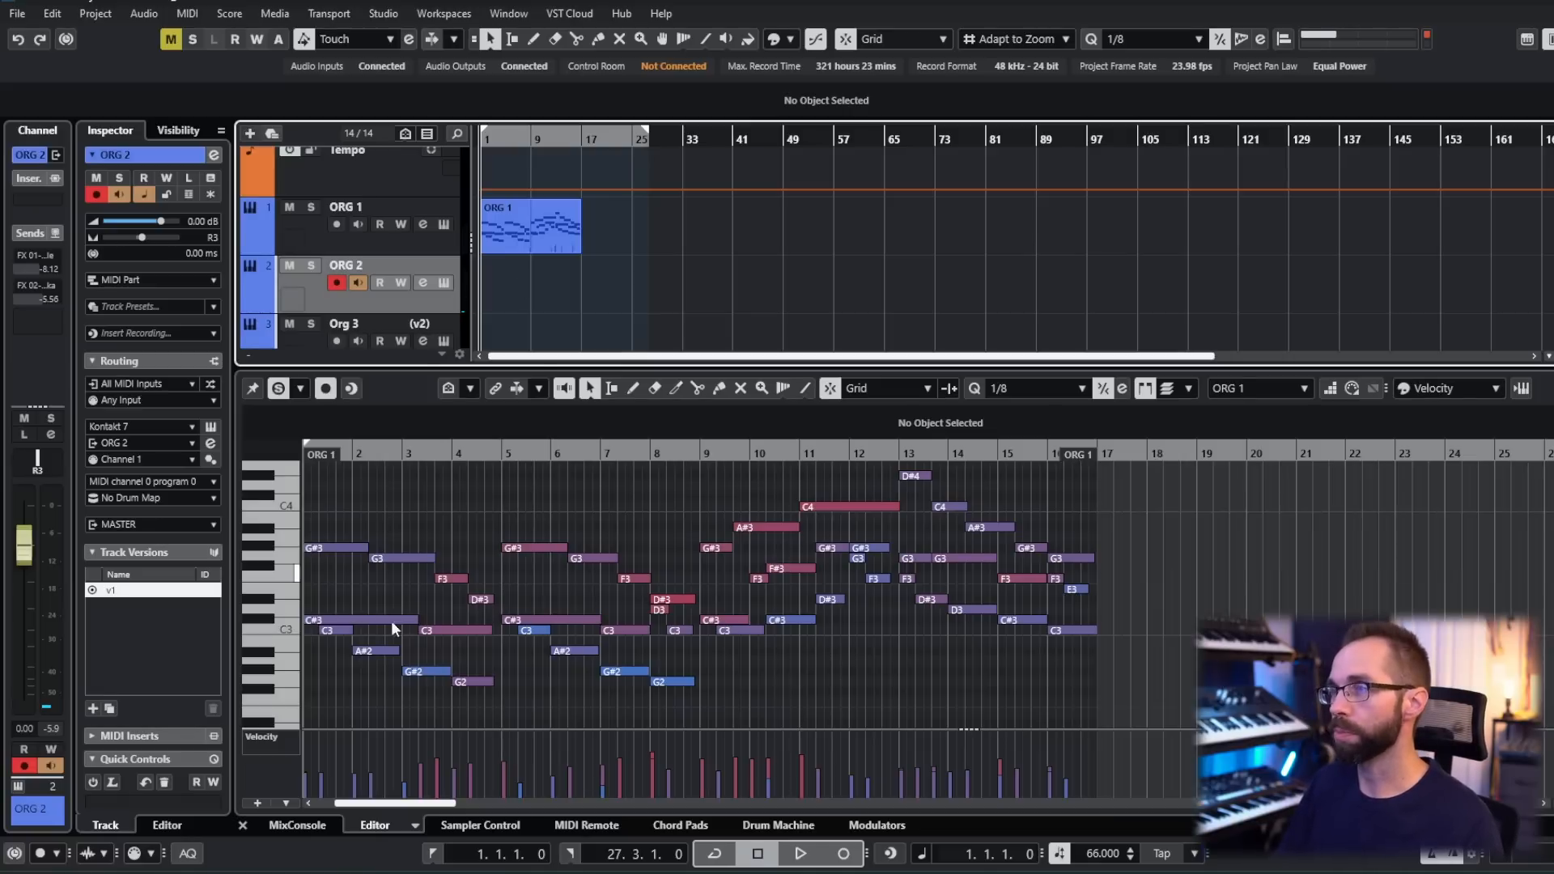
pyautogui.press('KP_Multiply')
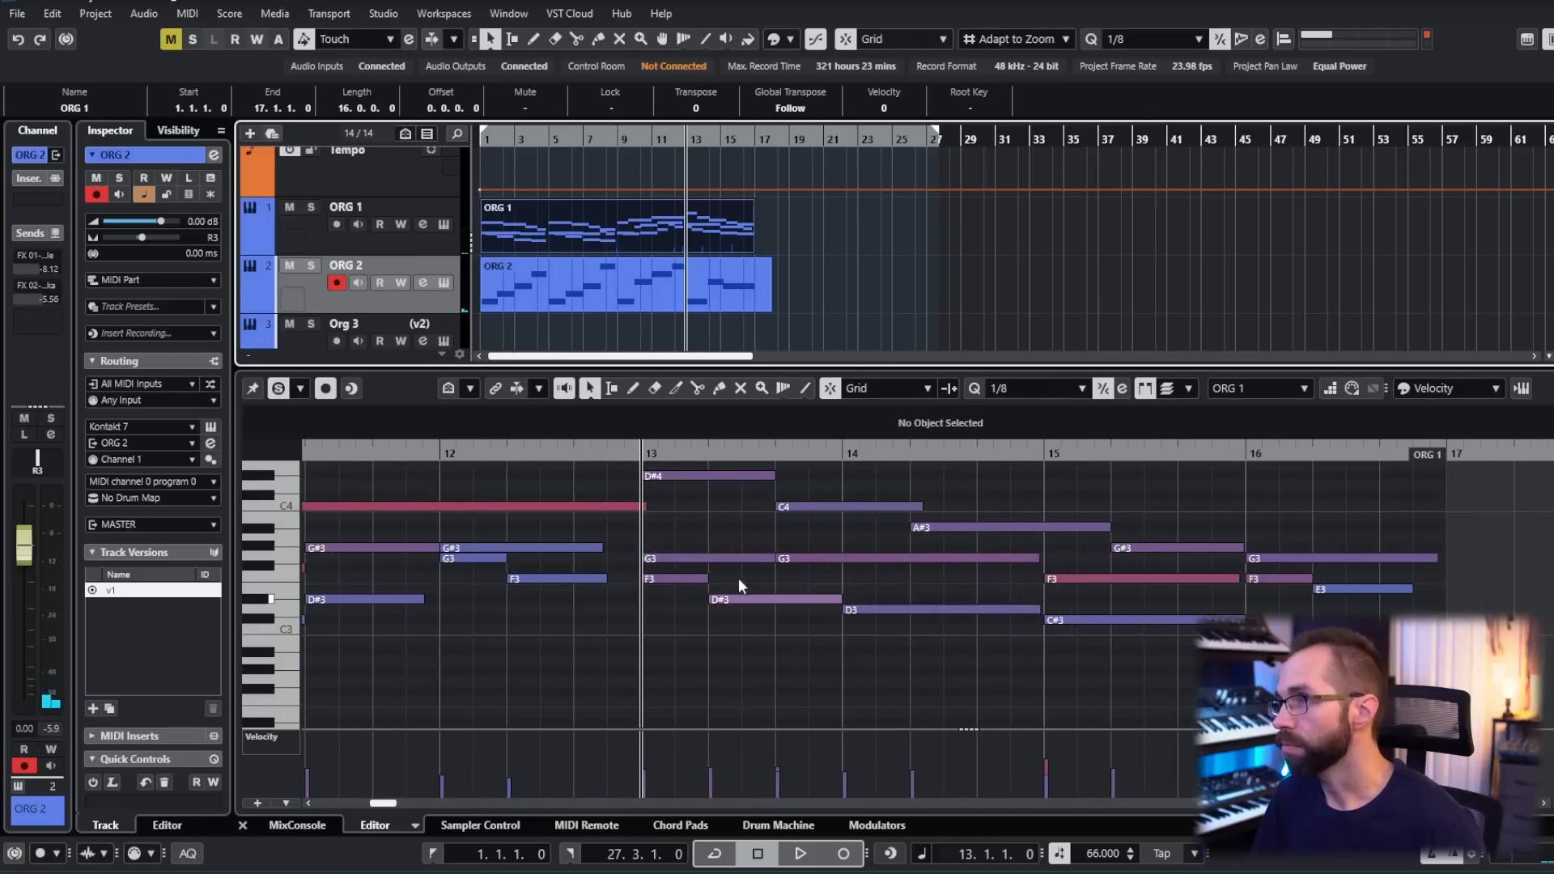
# - In bar 13 of ORG 1, move the start of the D#3 to beat 3 and extend the F3 up to it
pyautogui.click(703, 478)
pyautogui.keyDown('shift'); pyautogui.click(751, 599); pyautogui.keyUp('shift')
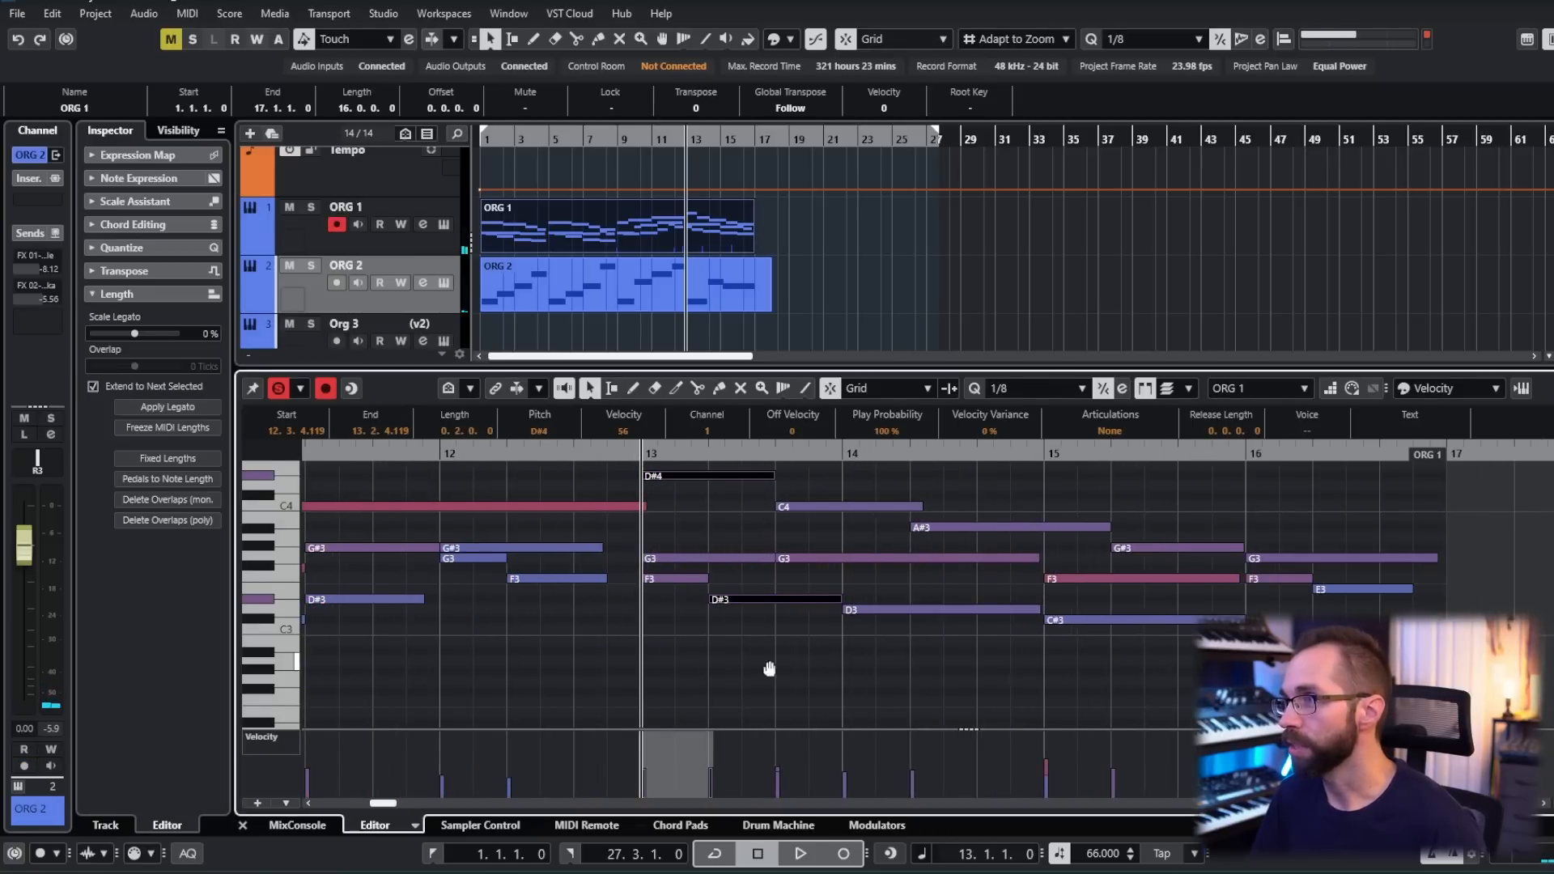
pyautogui.scroll(1, 770, 657)
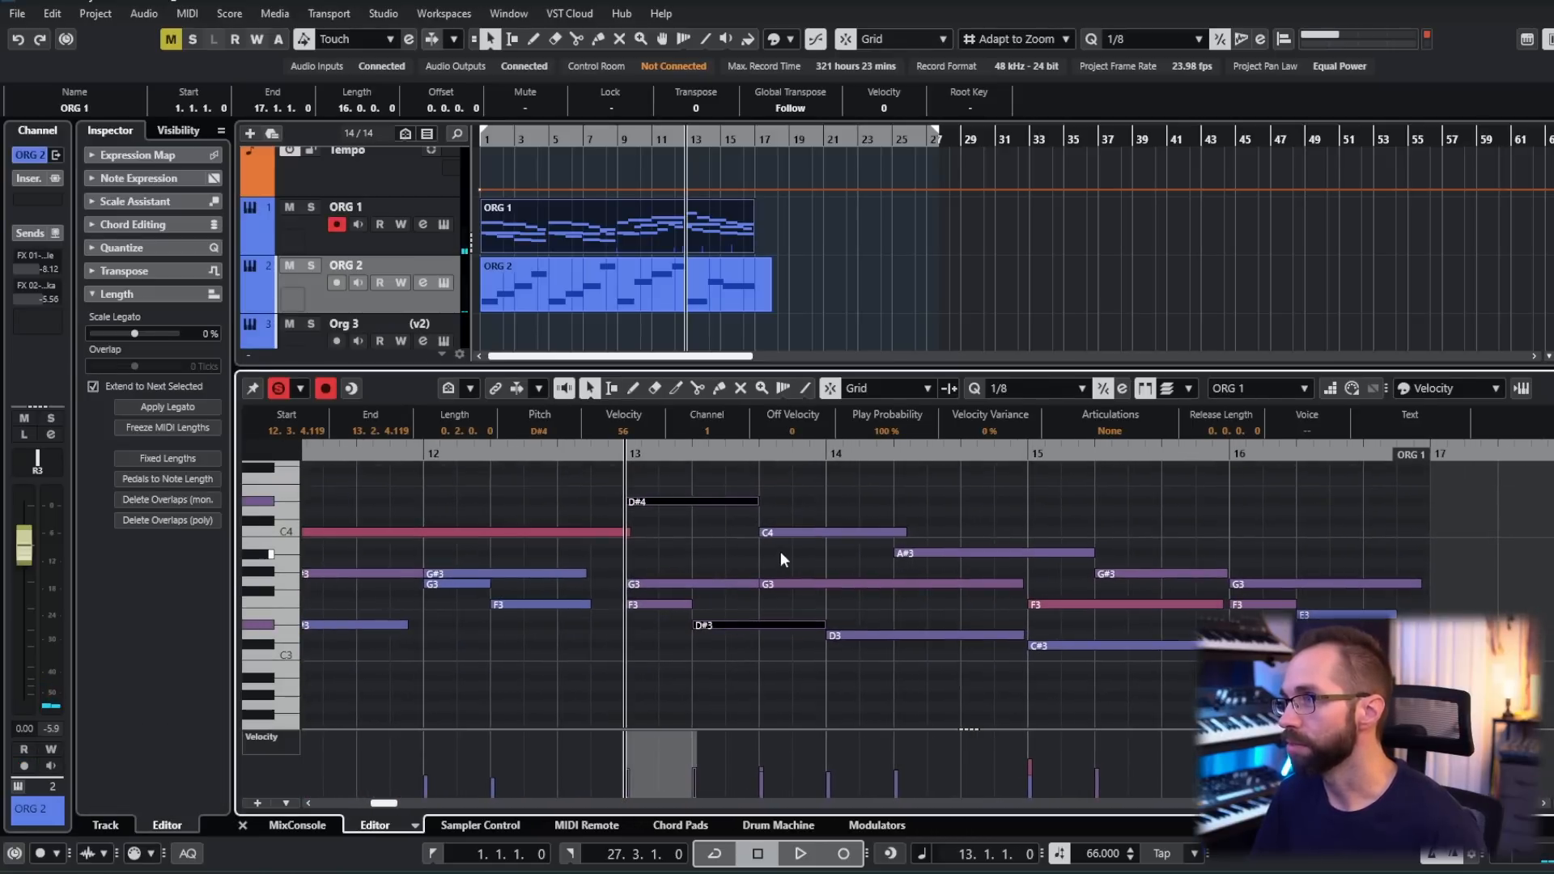
pyautogui.moveTo(819, 624); pyautogui.dragTo(820, 624)
pyautogui.click(751, 630)
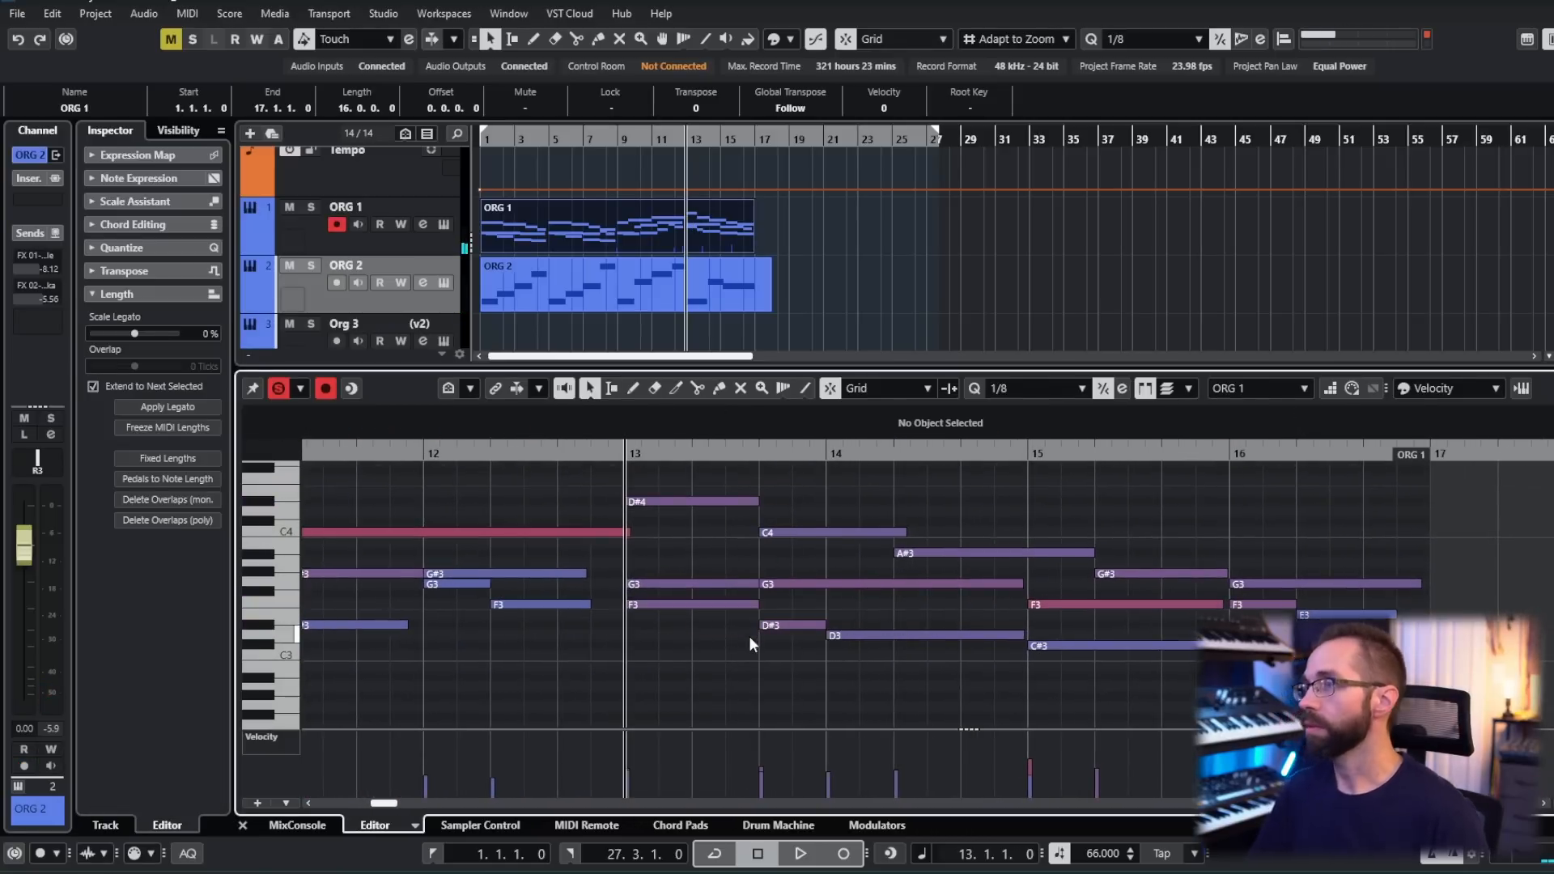
# - Play ORG 2 from bar 13, move its F#0 to the start of bar 14 and raise it to G0
pyautogui.press('space')
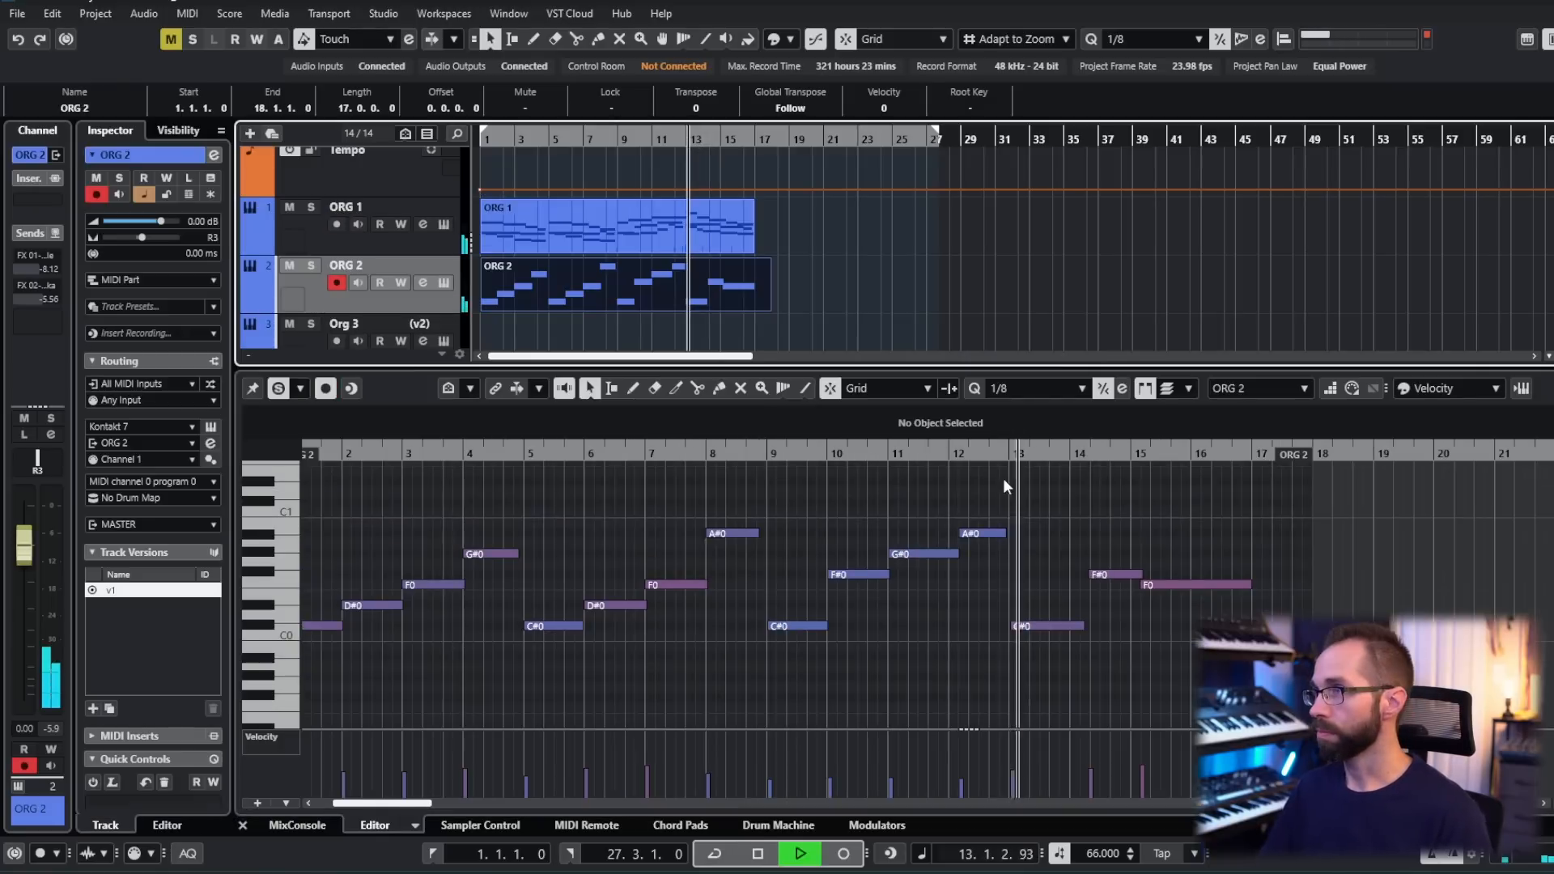
pyautogui.hscroll(4, 1027, 536)
pyautogui.scroll(2, 943, 610)
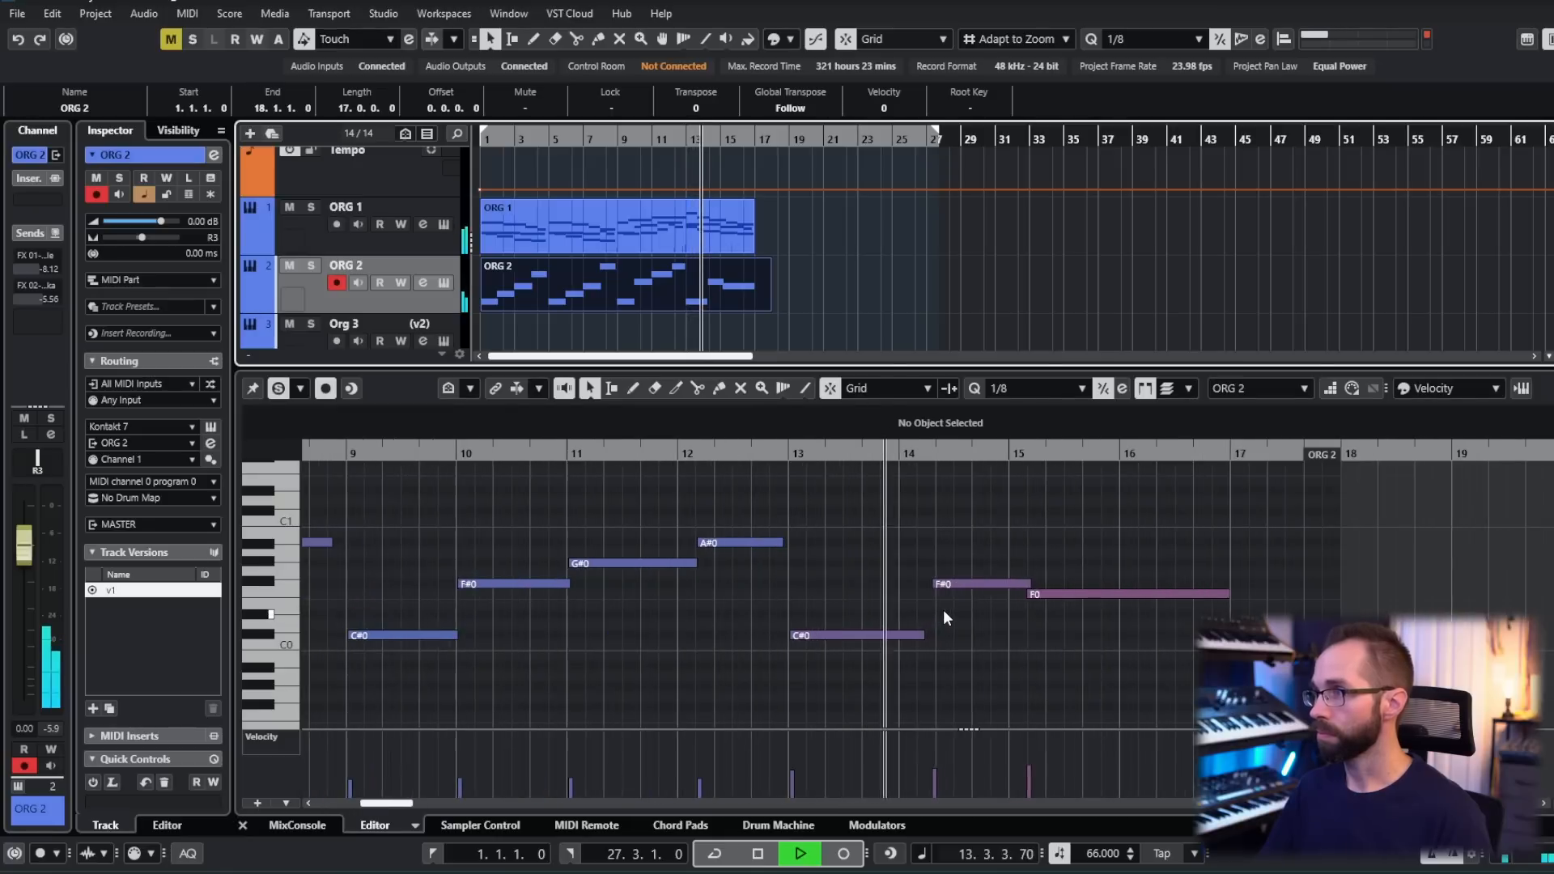
pyautogui.press('space')
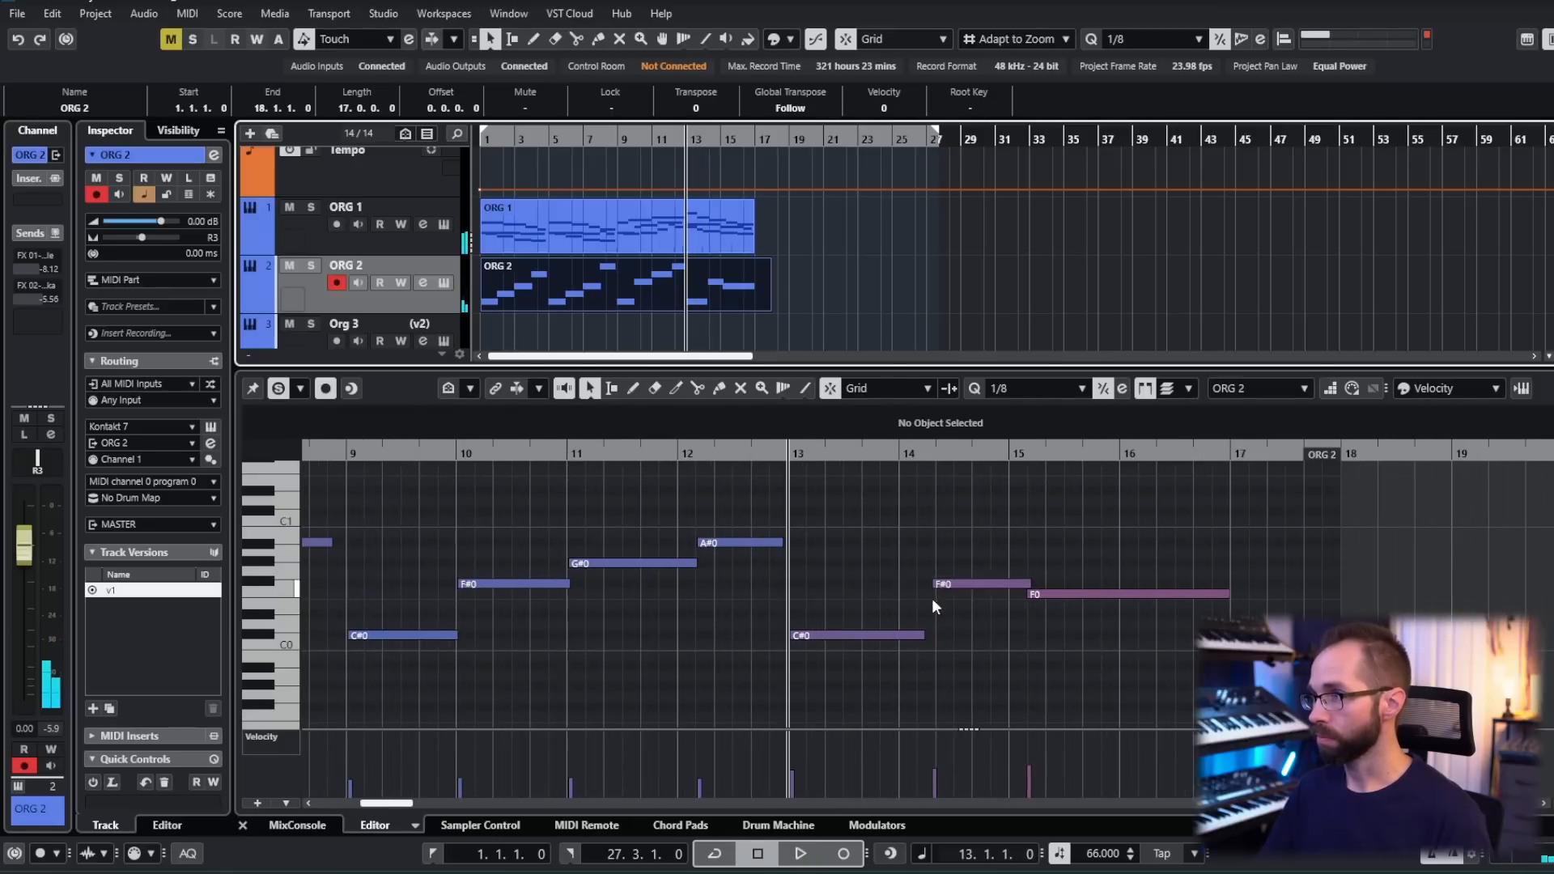
pyautogui.click(947, 585)
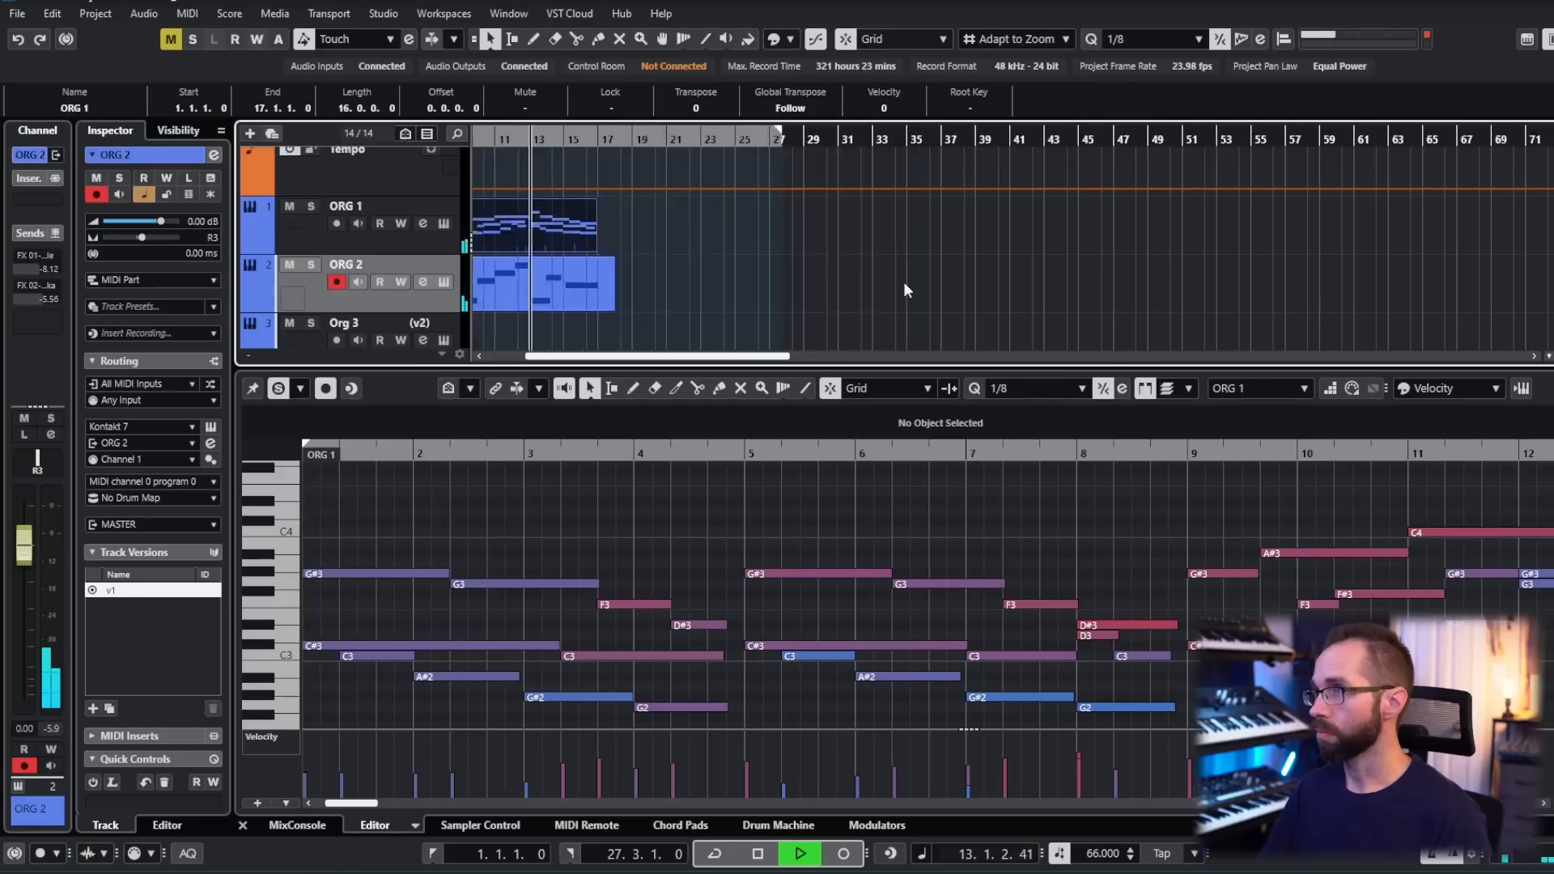
pyautogui.hscroll(5, 903, 282)
pyautogui.hscroll(-5, 682, 298)
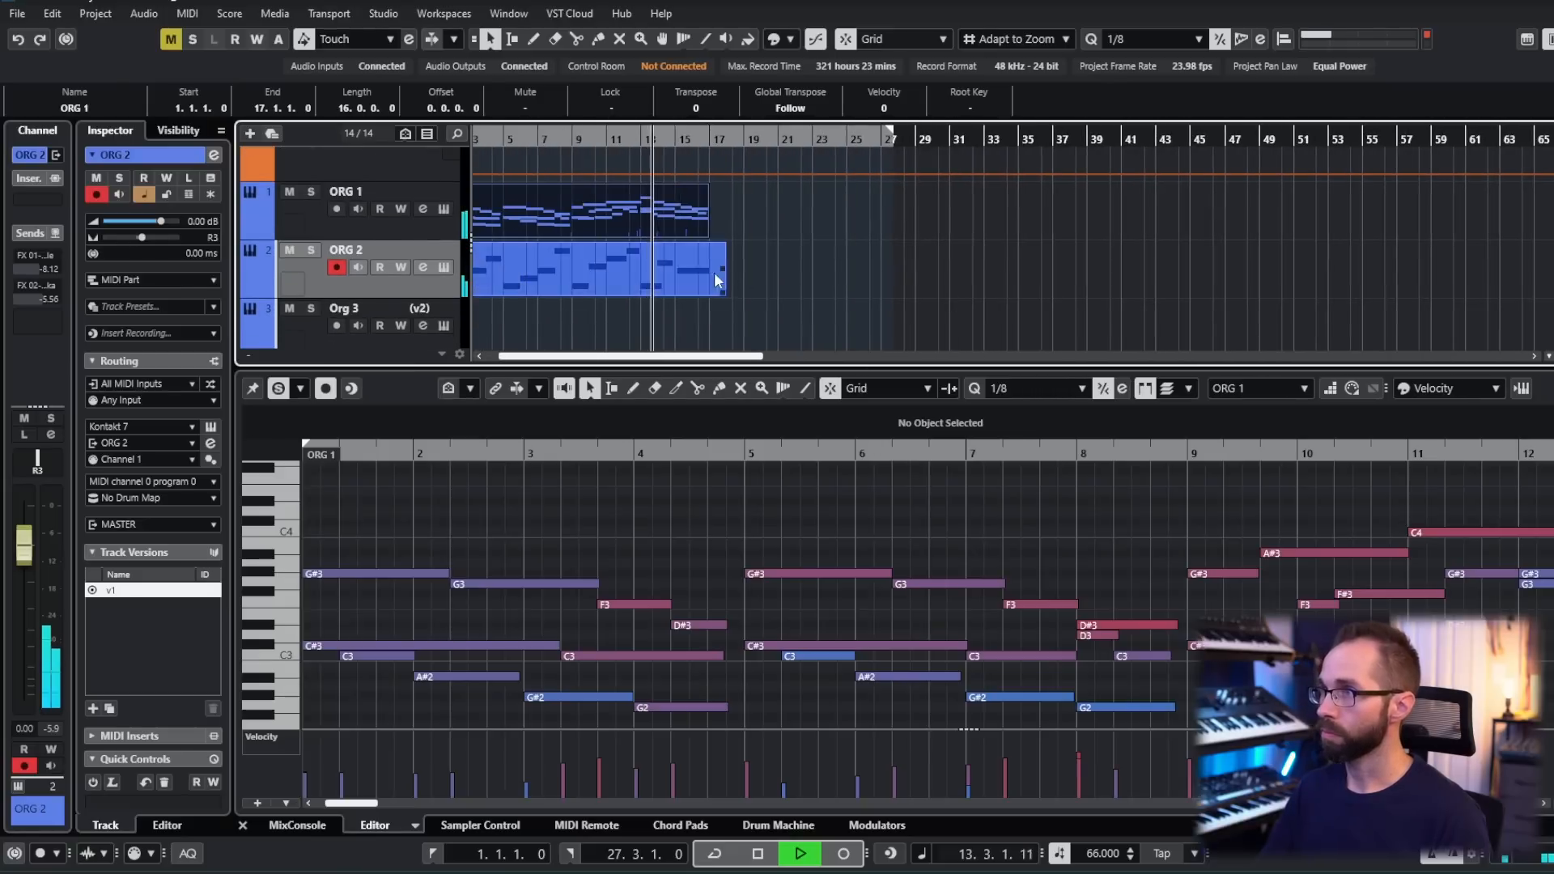
# - Raise the long final F0 in ORG 2 to G#0 starting at bar 15, and play it together with ORG 1
pyautogui.click(722, 272)
pyautogui.hscroll(3, 1222, 560)
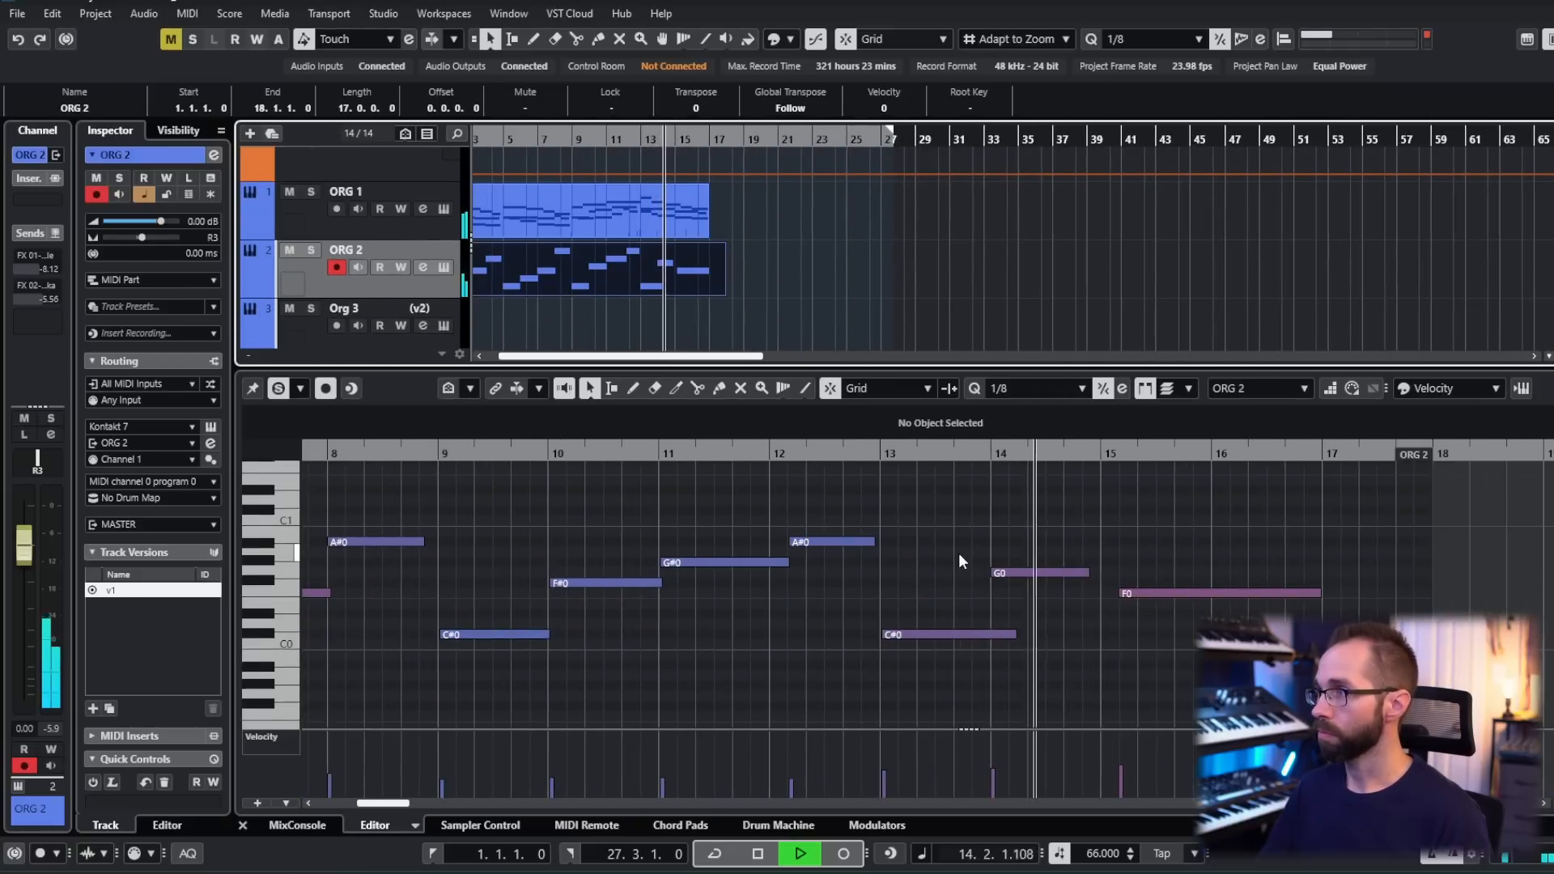
pyautogui.press('space')
pyautogui.moveTo(1133, 596); pyautogui.dragTo(1121, 564)
pyautogui.click(1084, 454)
pyautogui.press('space')
pyautogui.click(632, 214)
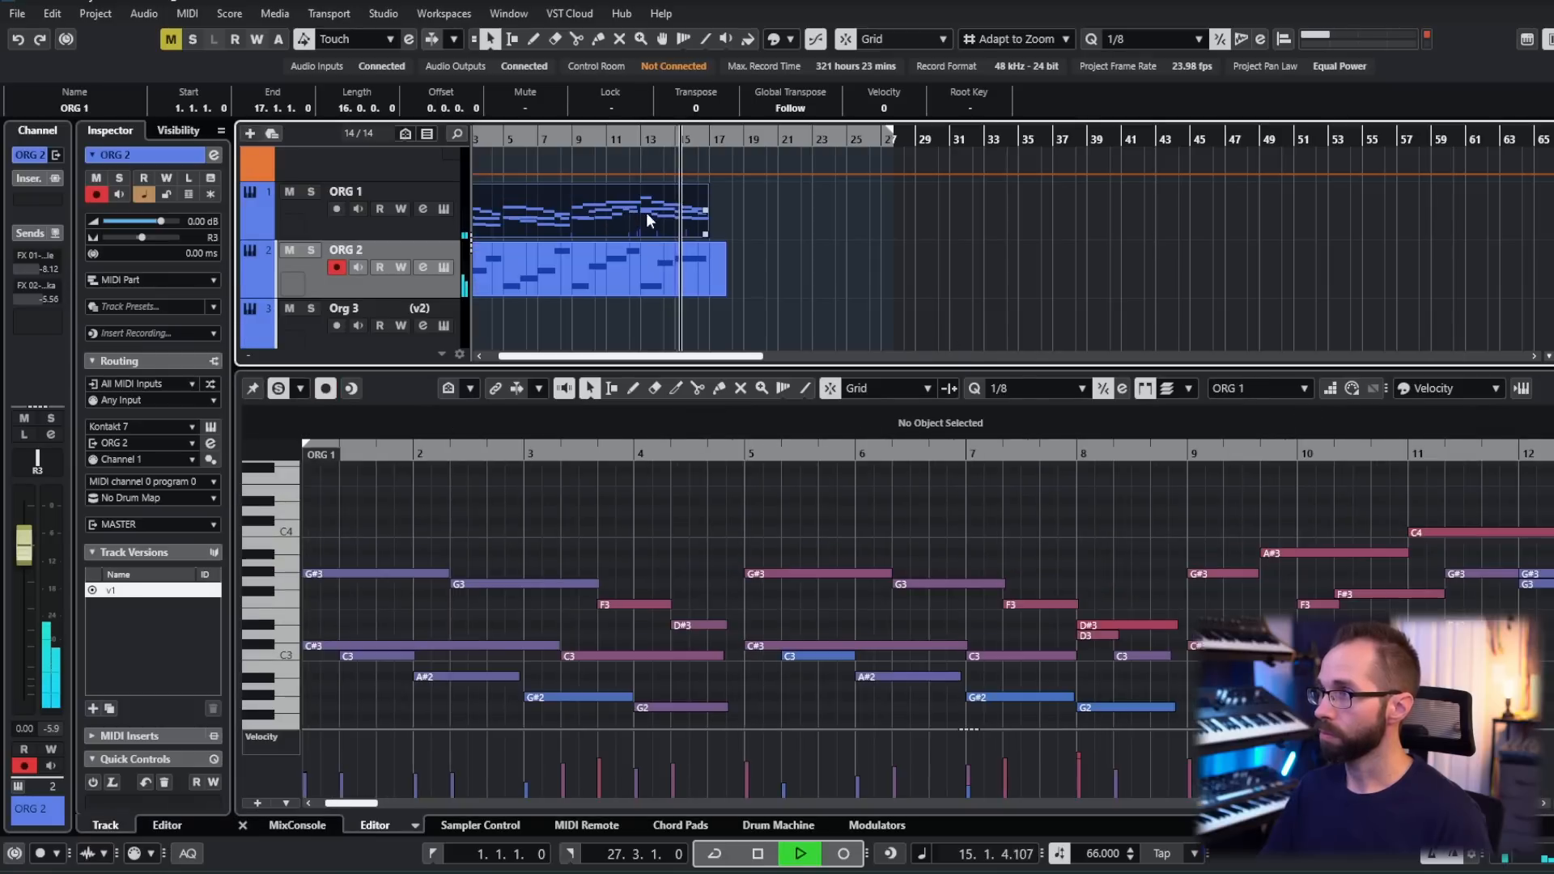
pyautogui.hscroll(5, 858, 250)
pyautogui.scroll(-3, 1146, 560)
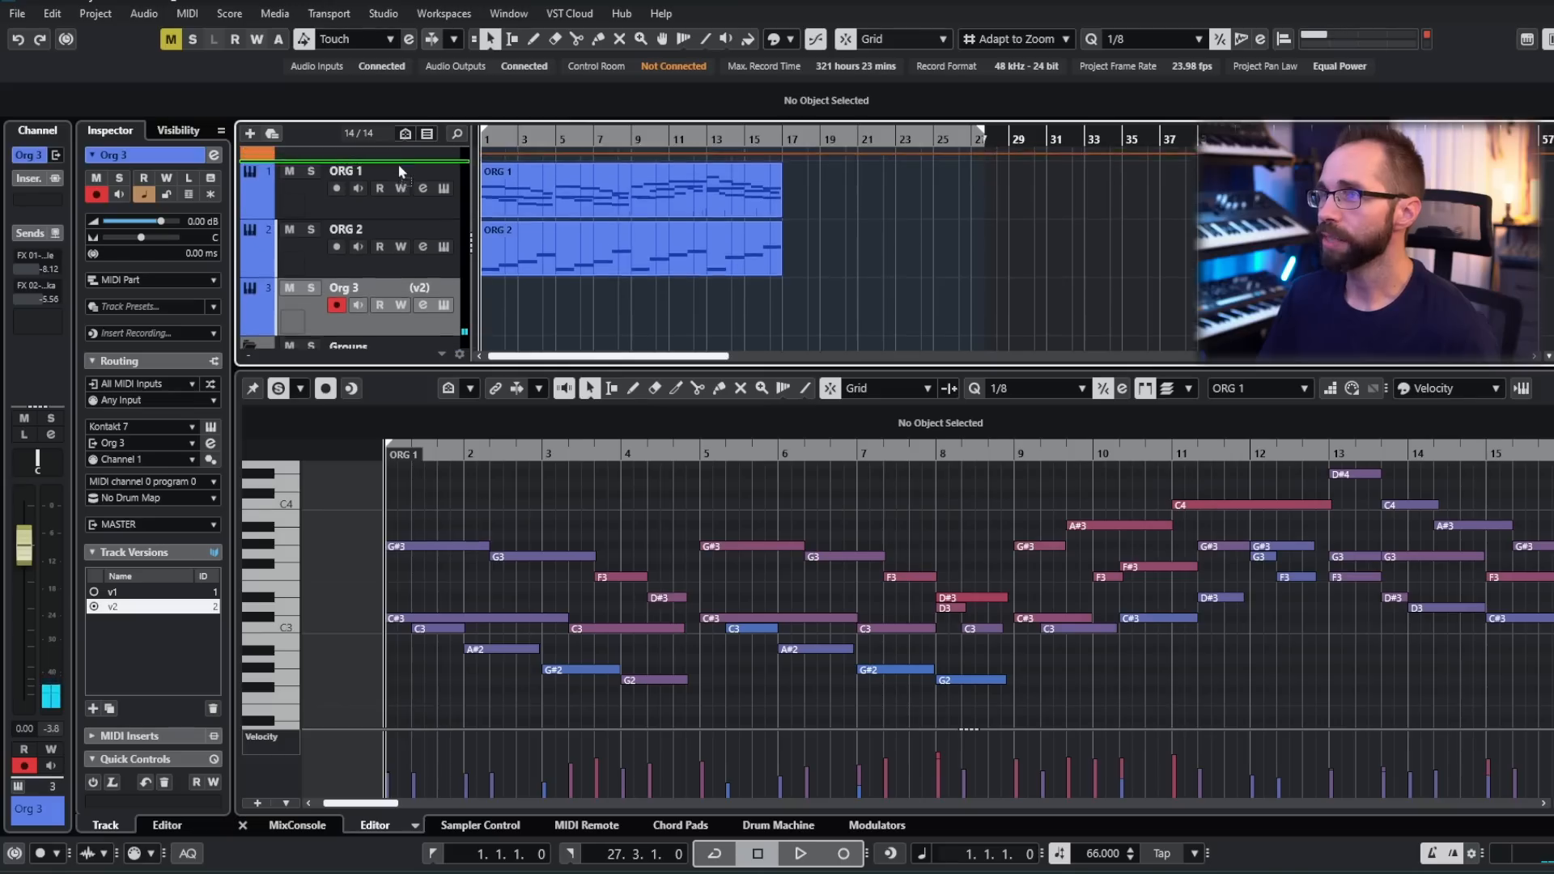
pyautogui.moveTo(399, 166); pyautogui.dragTo(397, 168)
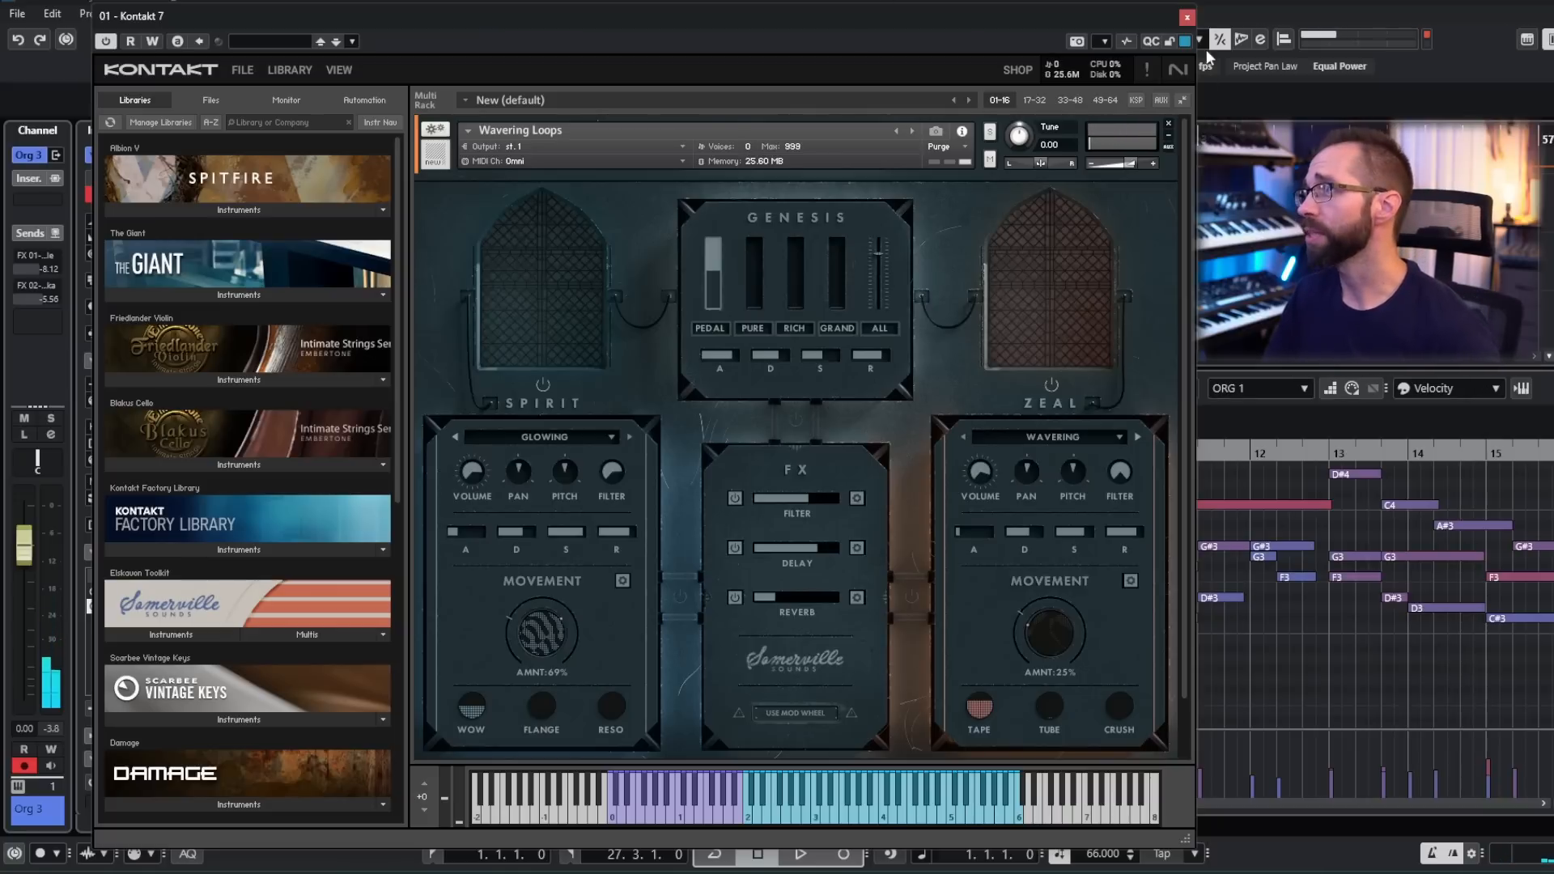
# - Close the Wavering Loops instrument window and play ORG 1 and ORG 2 as backing for trying out Org 3
pyautogui.moveTo(1138, 18); pyautogui.dragTo(1099, 17)
pyautogui.click(1149, 17)
pyautogui.scroll(-1, 785, 262)
pyautogui.press('space')
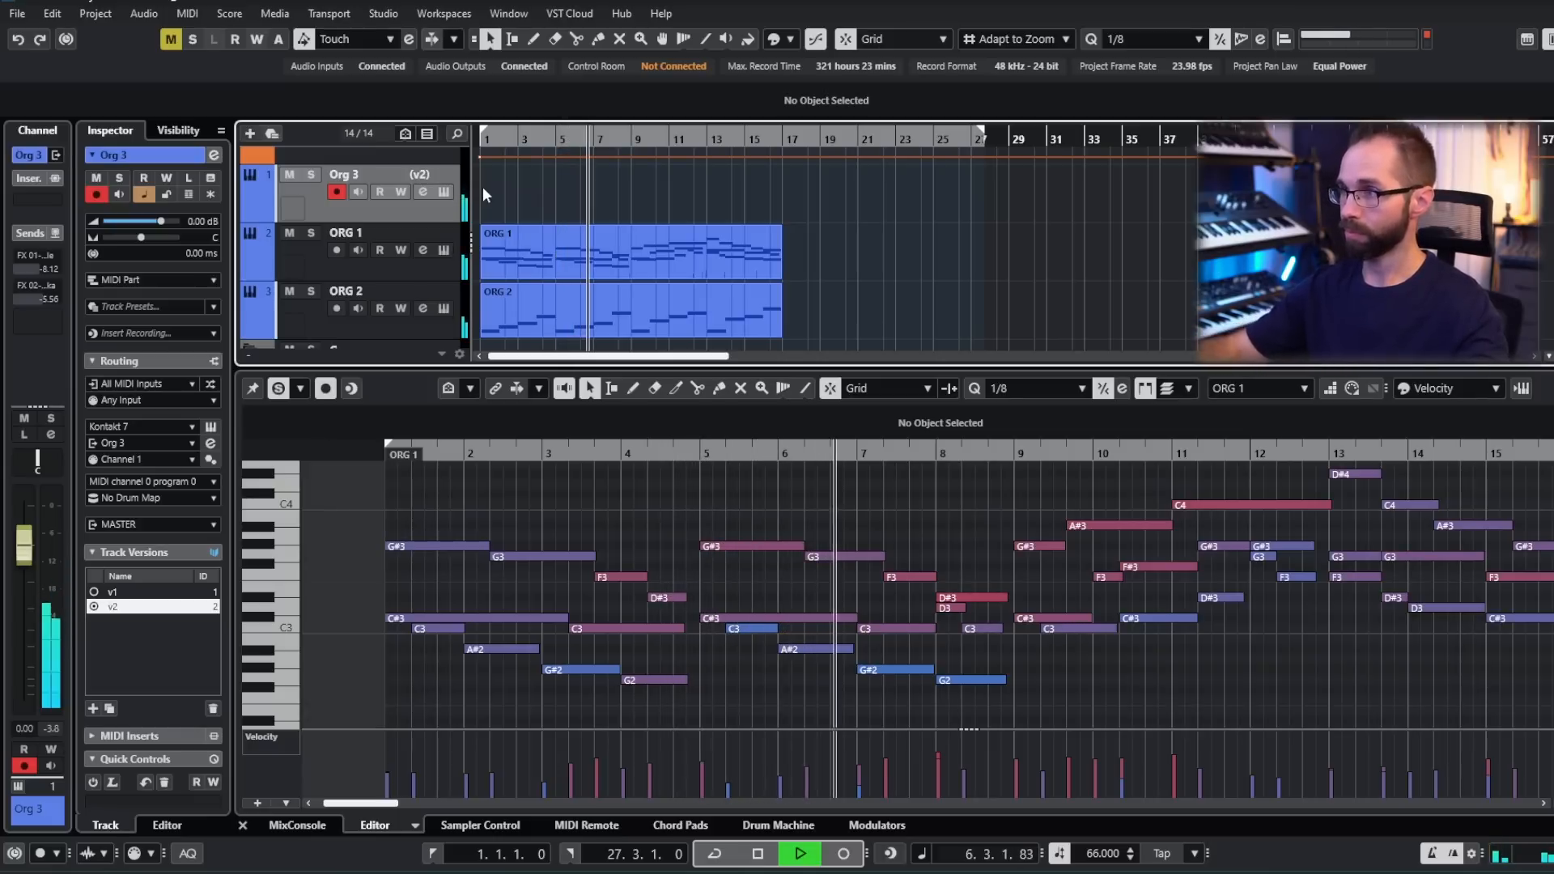
pyautogui.press('space')
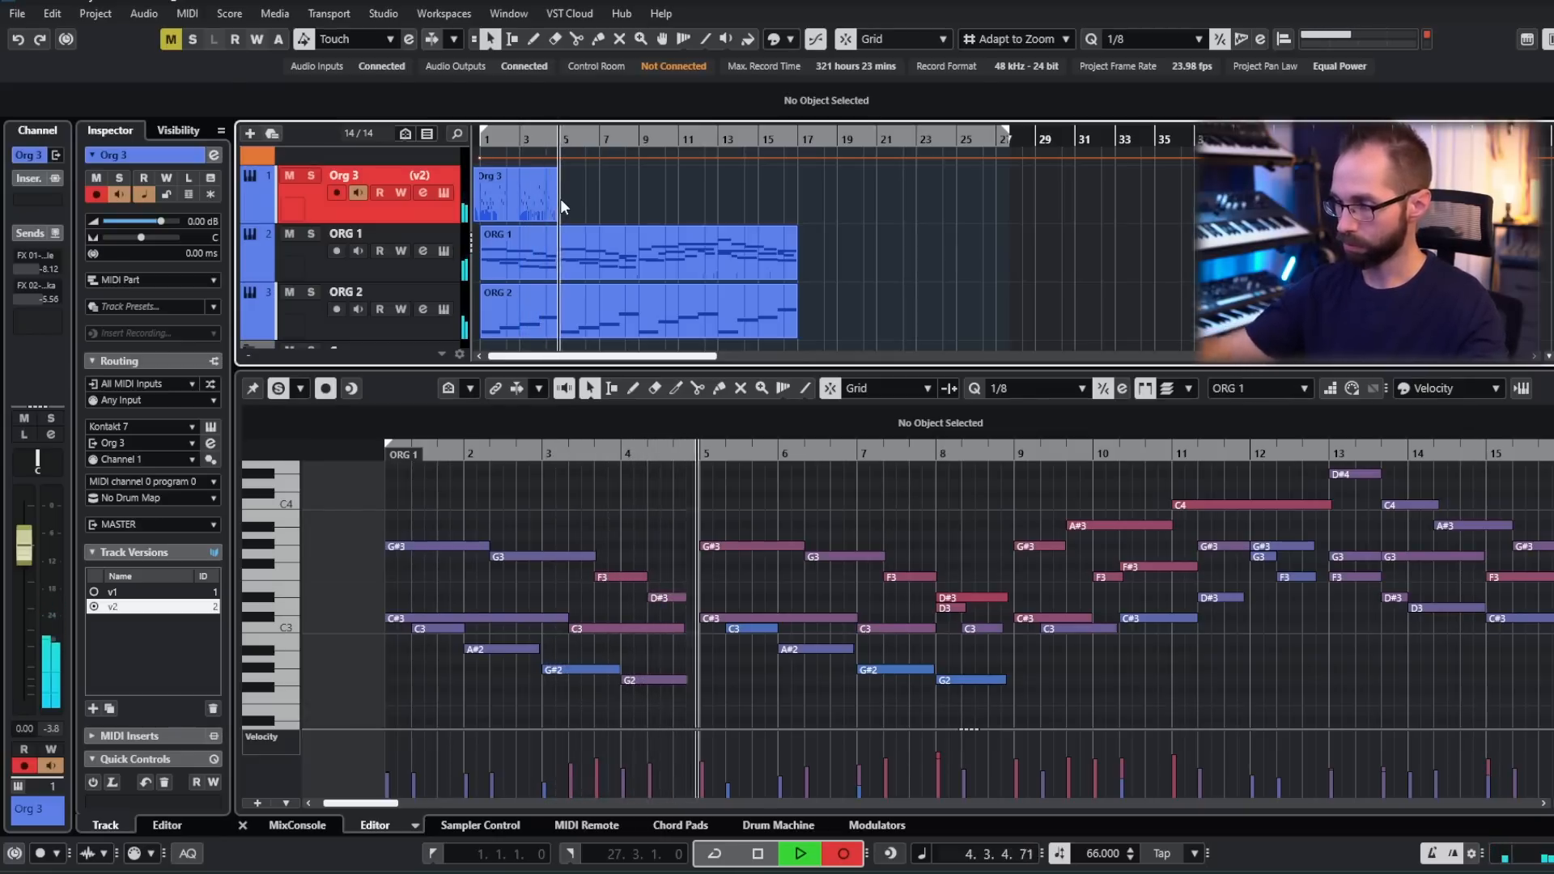
# - Undo the short Org 3 take, record a fast short-note part from bar 1 over ORG 1 and ORG 2, and open it for note editing
pyautogui.press('space')
pyautogui.hotkey('ctrl', 'z')
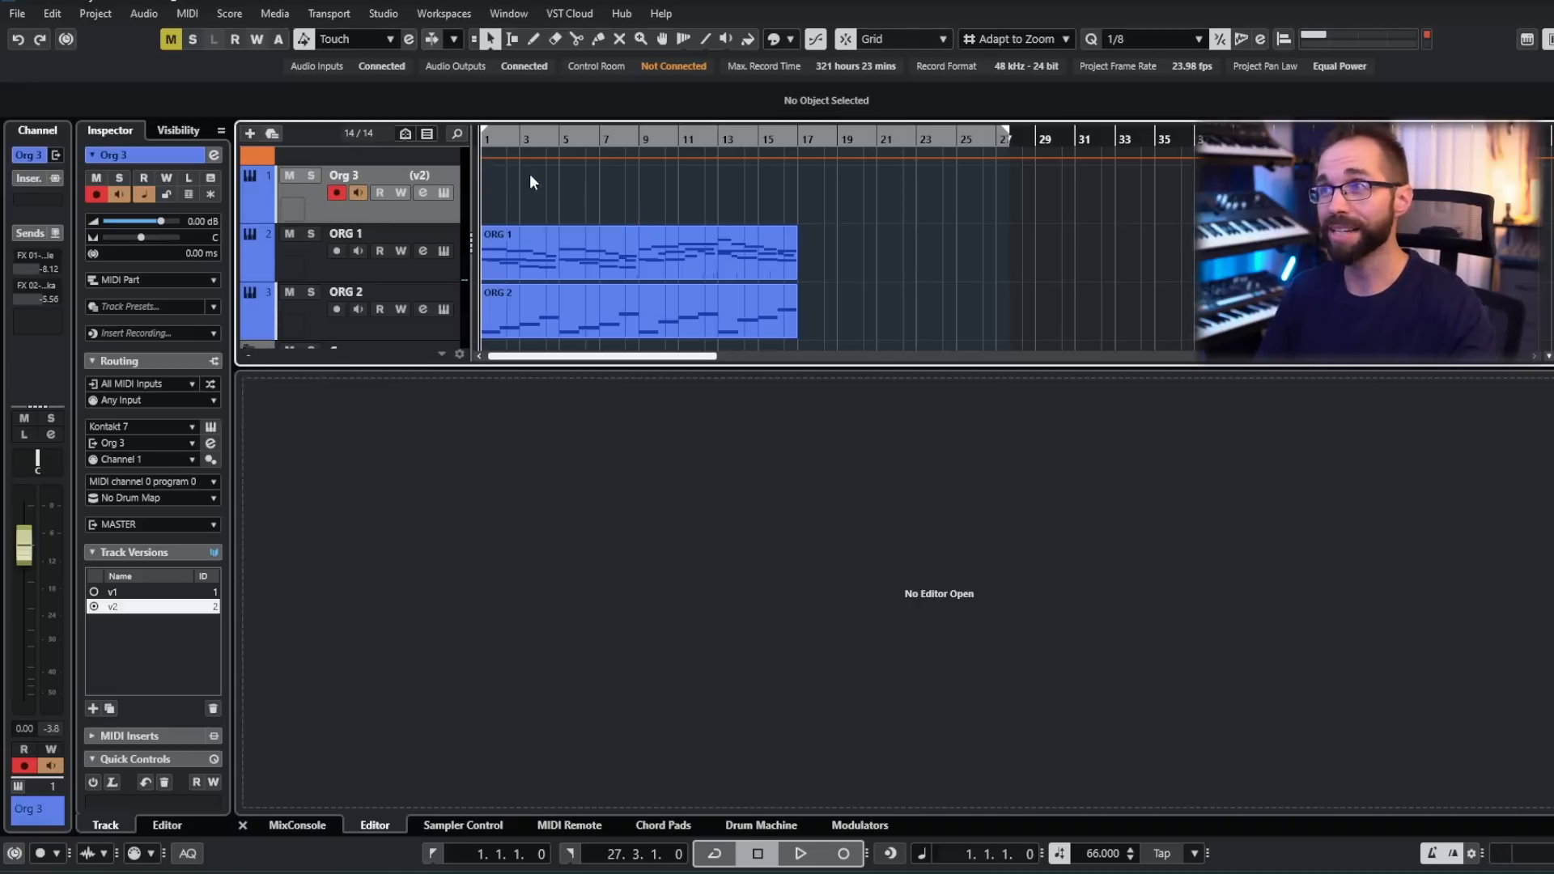
pyautogui.press('KP_Multiply')
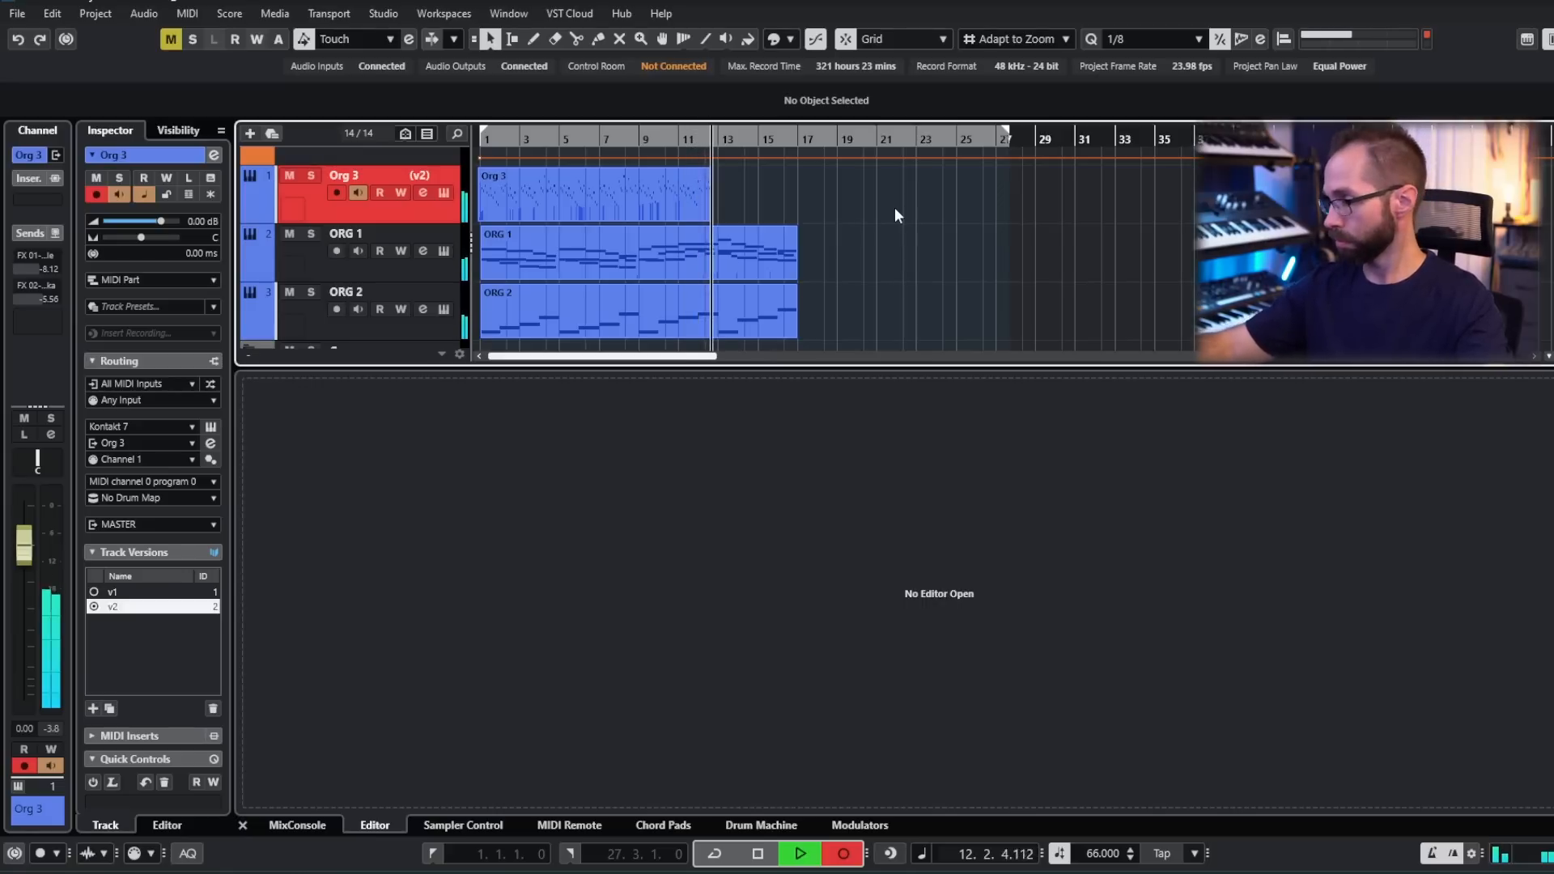
pyautogui.press('space')
pyautogui.doubleClick(747, 201)
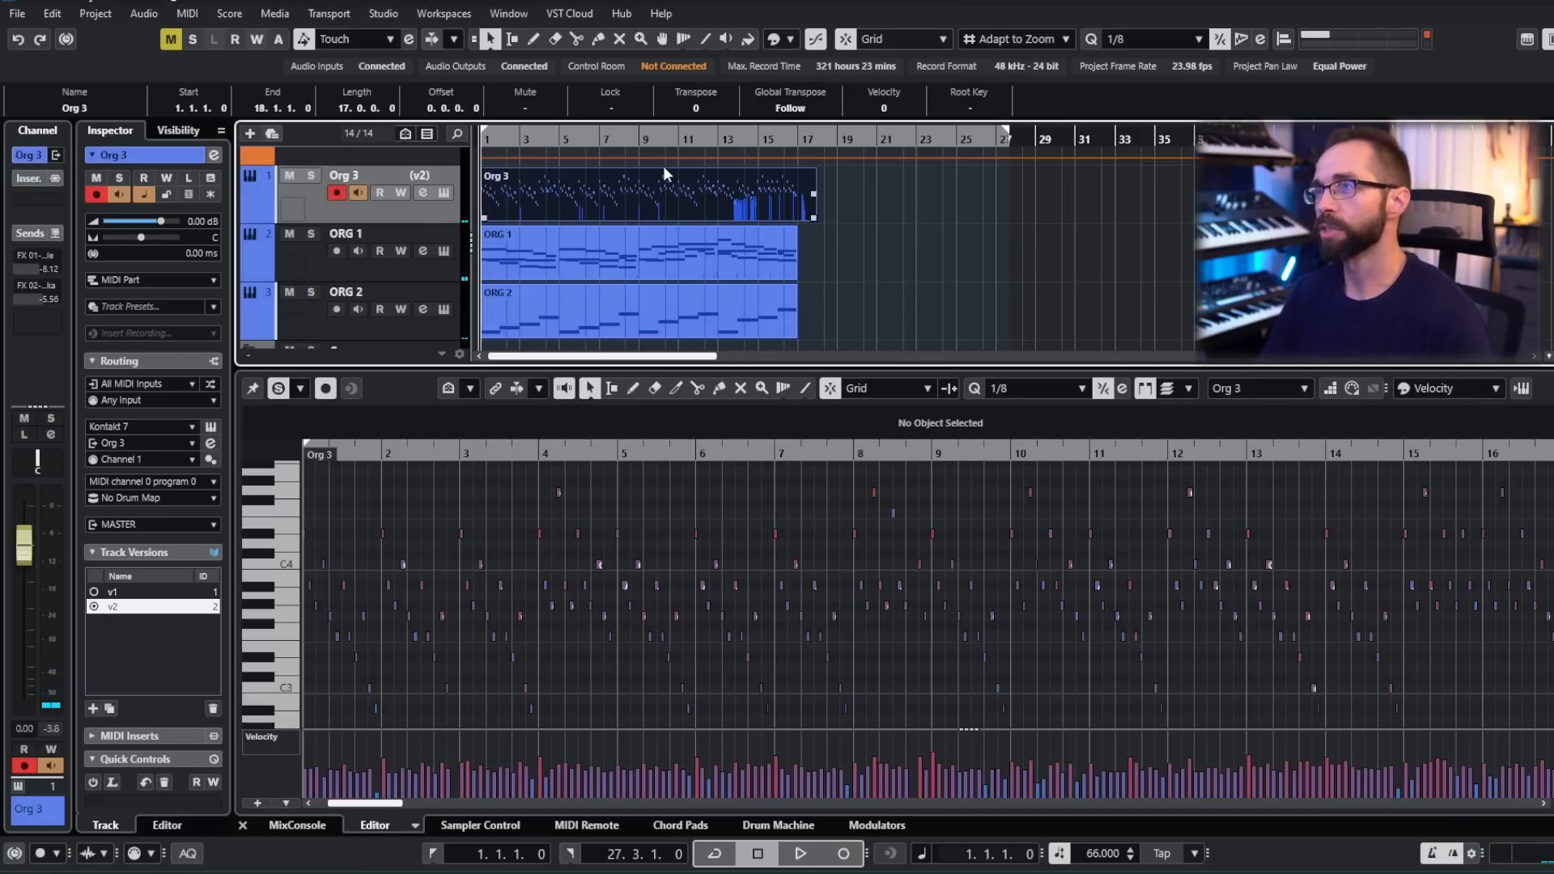
# - Play the Org 3 part up to bar 10 and lower the D#4 at the start of that bar to C#4
pyautogui.click(603, 139)
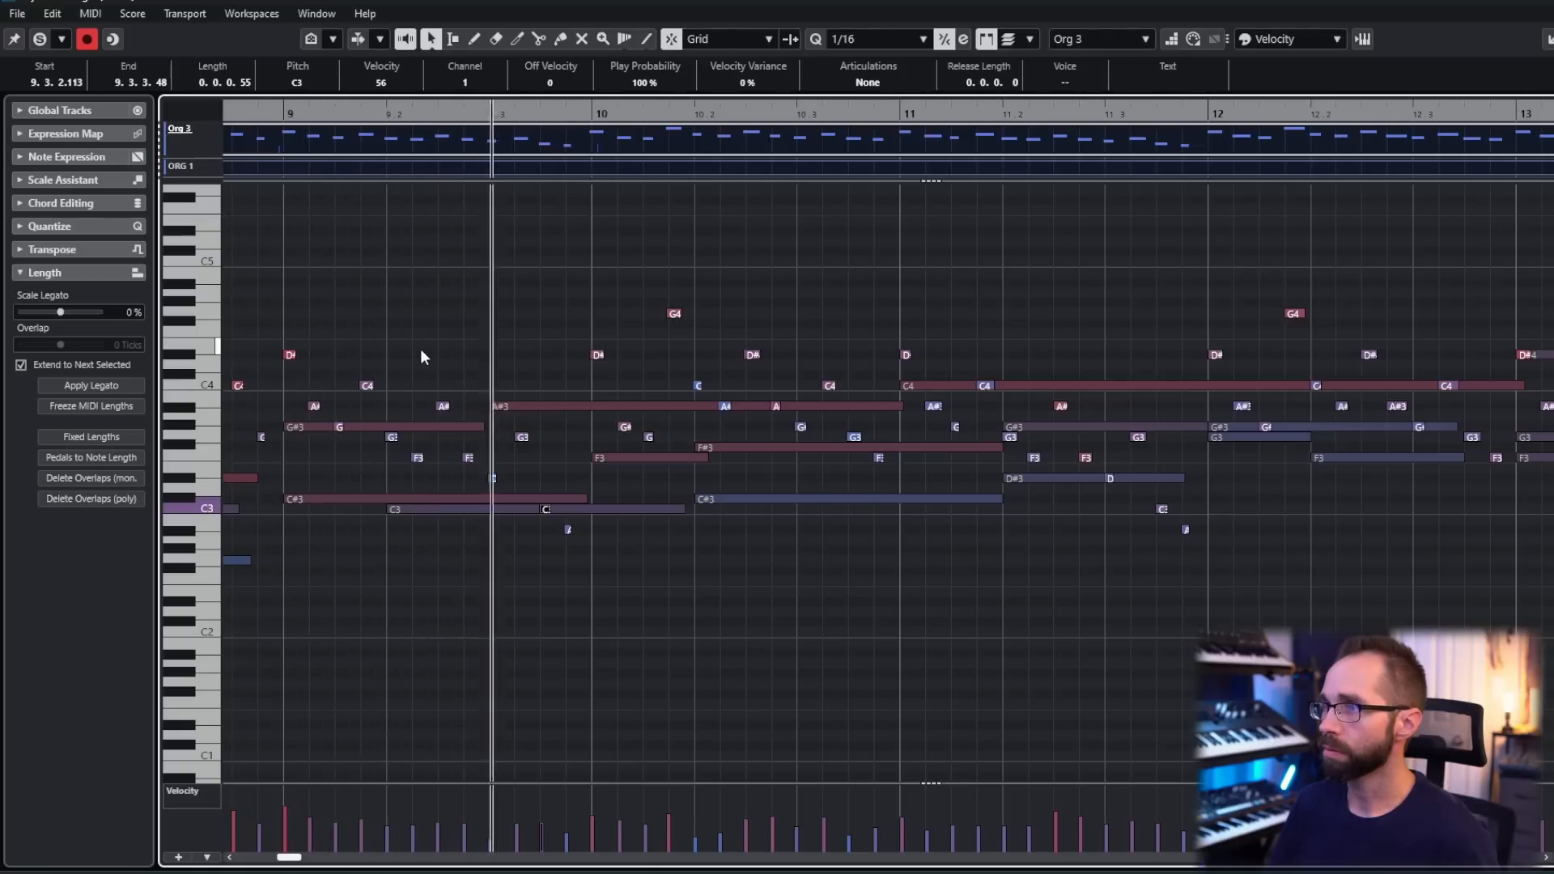
pyautogui.press('space')
pyautogui.click(599, 354)
pyautogui.press('space')
pyautogui.moveTo(599, 354)
pyautogui.mouseDown()
pyautogui.moveTo(599, 334)
pyautogui.moveTo(599, 375)
pyautogui.mouseUp()
pyautogui.press('space')
pyautogui.press('space')
# - Play on from bar 10 of Org 3, raising one clashing note and lowering another to fit the ORG 1 harmony
pyautogui.press('space')
pyautogui.click(595, 209)
pyautogui.press('space')
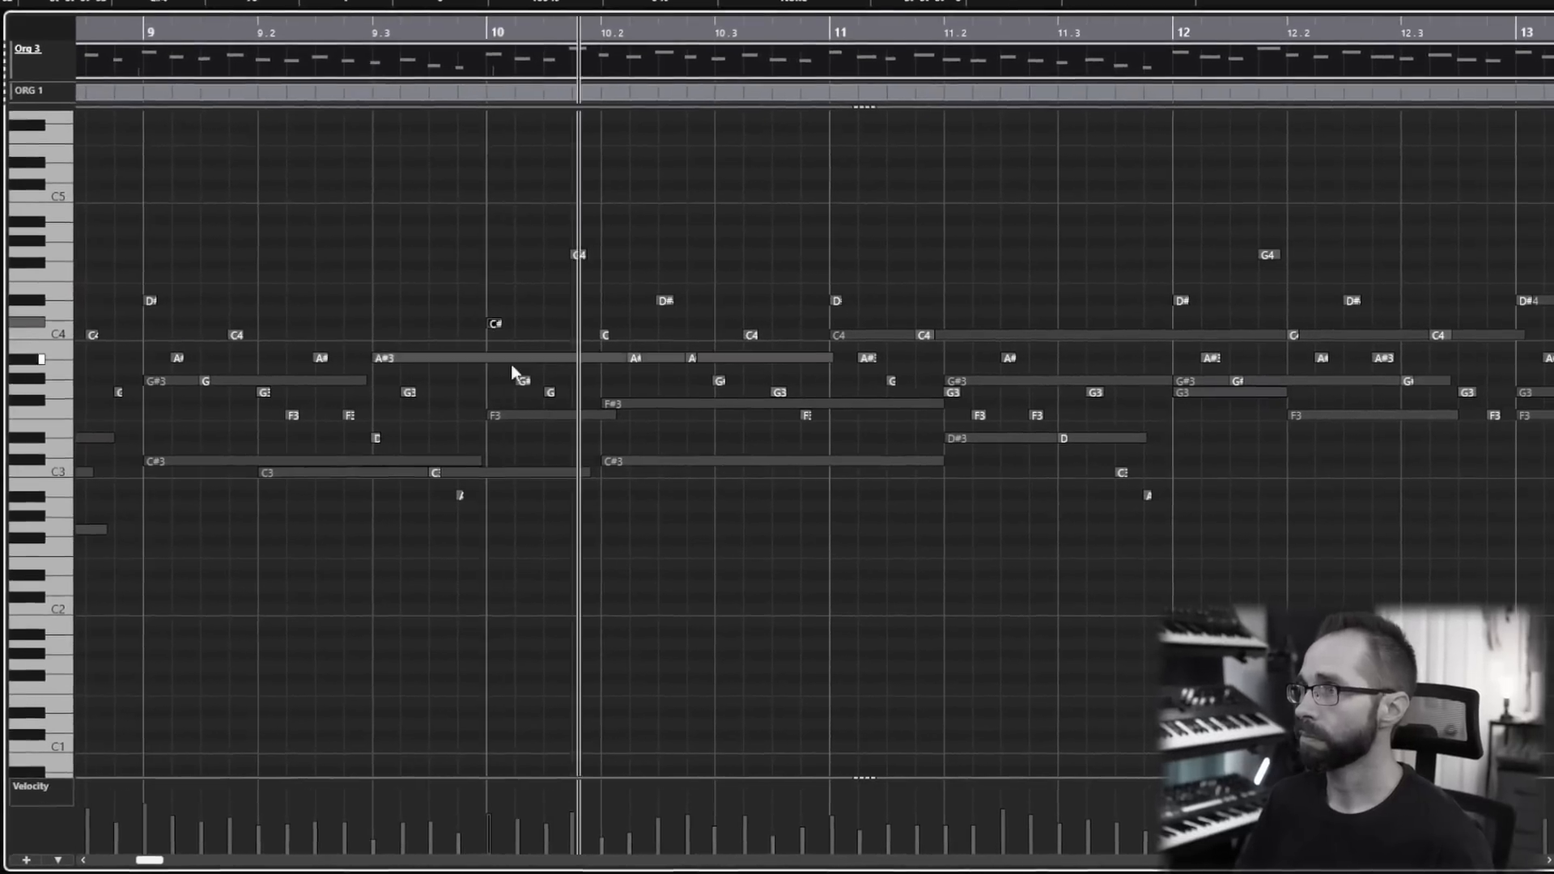
pyautogui.press('space')
pyautogui.press('space')
# - Lower three more clashing notes in the Org 3 part and check the changes by playing the passage
pyautogui.press('space')
pyautogui.moveTo(518, 334); pyautogui.dragTo(518, 312)
pyautogui.press('space')
# - Return to an earlier passage of Org 3, lower one high note slightly, and play the part through again
pyautogui.press('space')
pyautogui.moveTo(599, 268); pyautogui.dragTo(599, 278)
pyautogui.press('space')
pyautogui.press('space')
pyautogui.press('space')
pyautogui.press('space')
pyautogui.moveTo(372, 385); pyautogui.dragTo(372, 444)
pyautogui.press('space')
pyautogui.press('space')
pyautogui.moveTo(313, 325); pyautogui.dragTo(312, 352)
pyautogui.moveTo(217, 314); pyautogui.dragTo(216, 328)
pyautogui.press('space')
pyautogui.press('space')
pyautogui.hscroll(-3, 414, 206)
pyautogui.press('space')
pyautogui.press('space')
pyautogui.click(537, 410)
pyautogui.moveTo(715, 157); pyautogui.dragTo(715, 170)
pyautogui.hscroll(3, 688, 153)
pyautogui.press('space')
pyautogui.press('space')
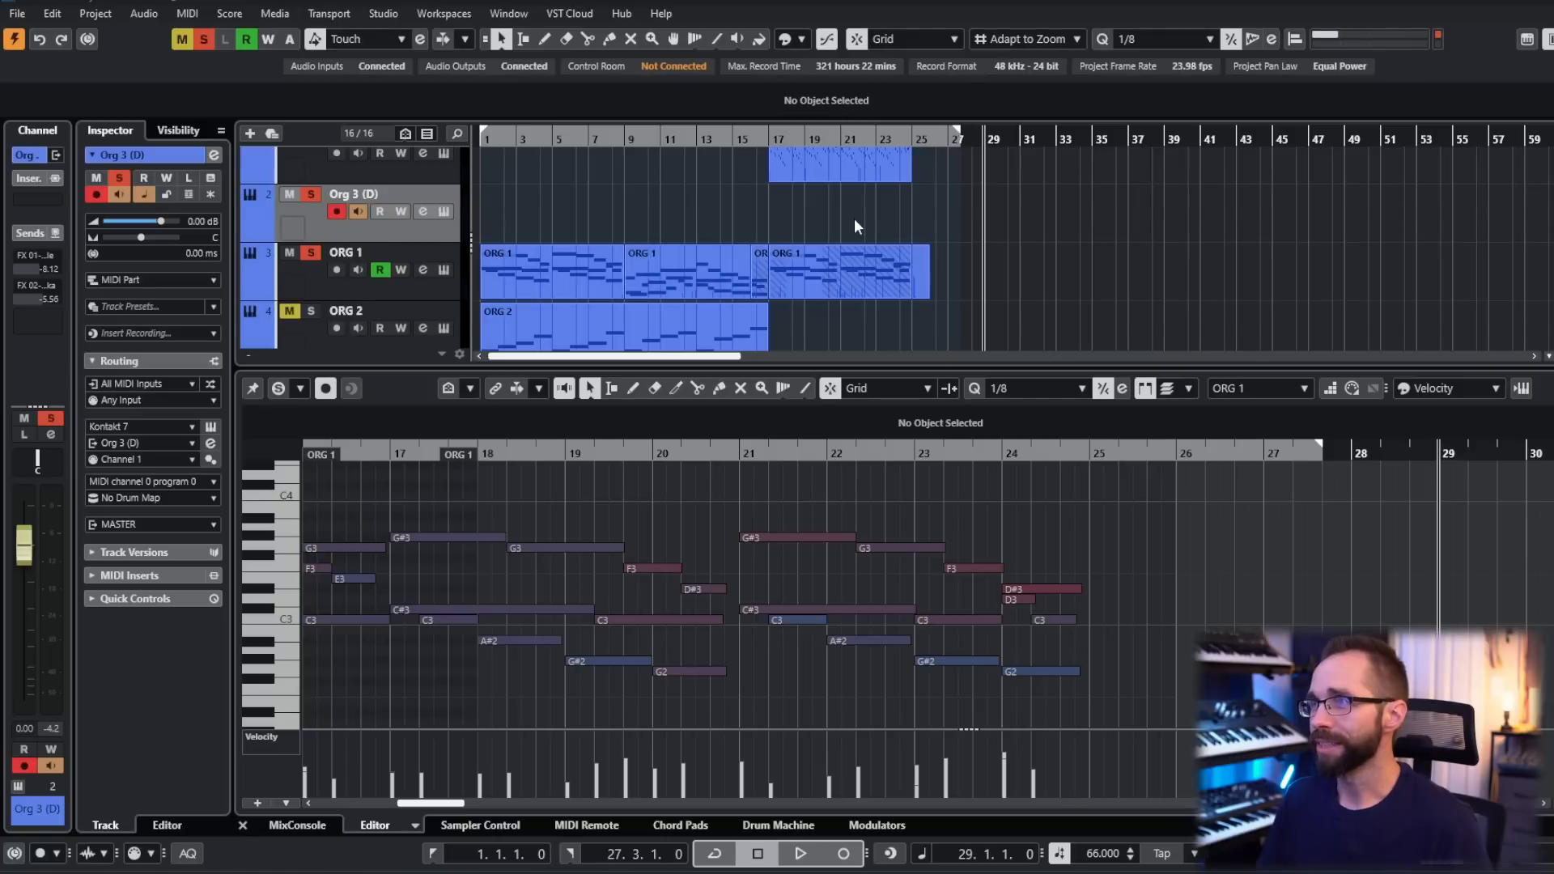
# - Examine the Org 3 part at bar 17 and the opening ORG 1 part at bar 1
pyautogui.scroll(2, 856, 227)
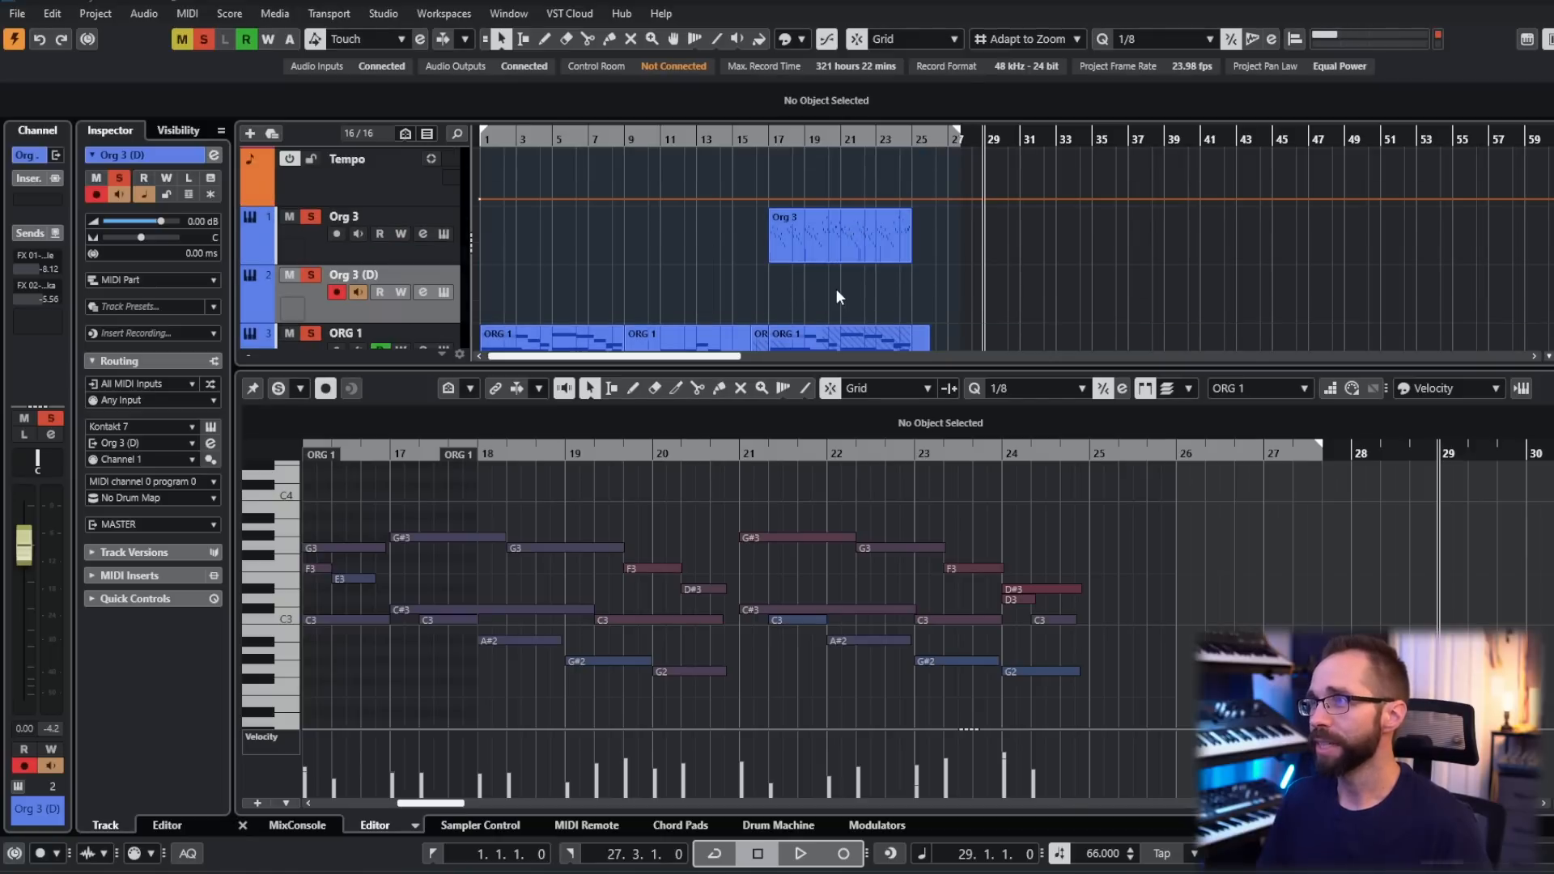
pyautogui.click(825, 241)
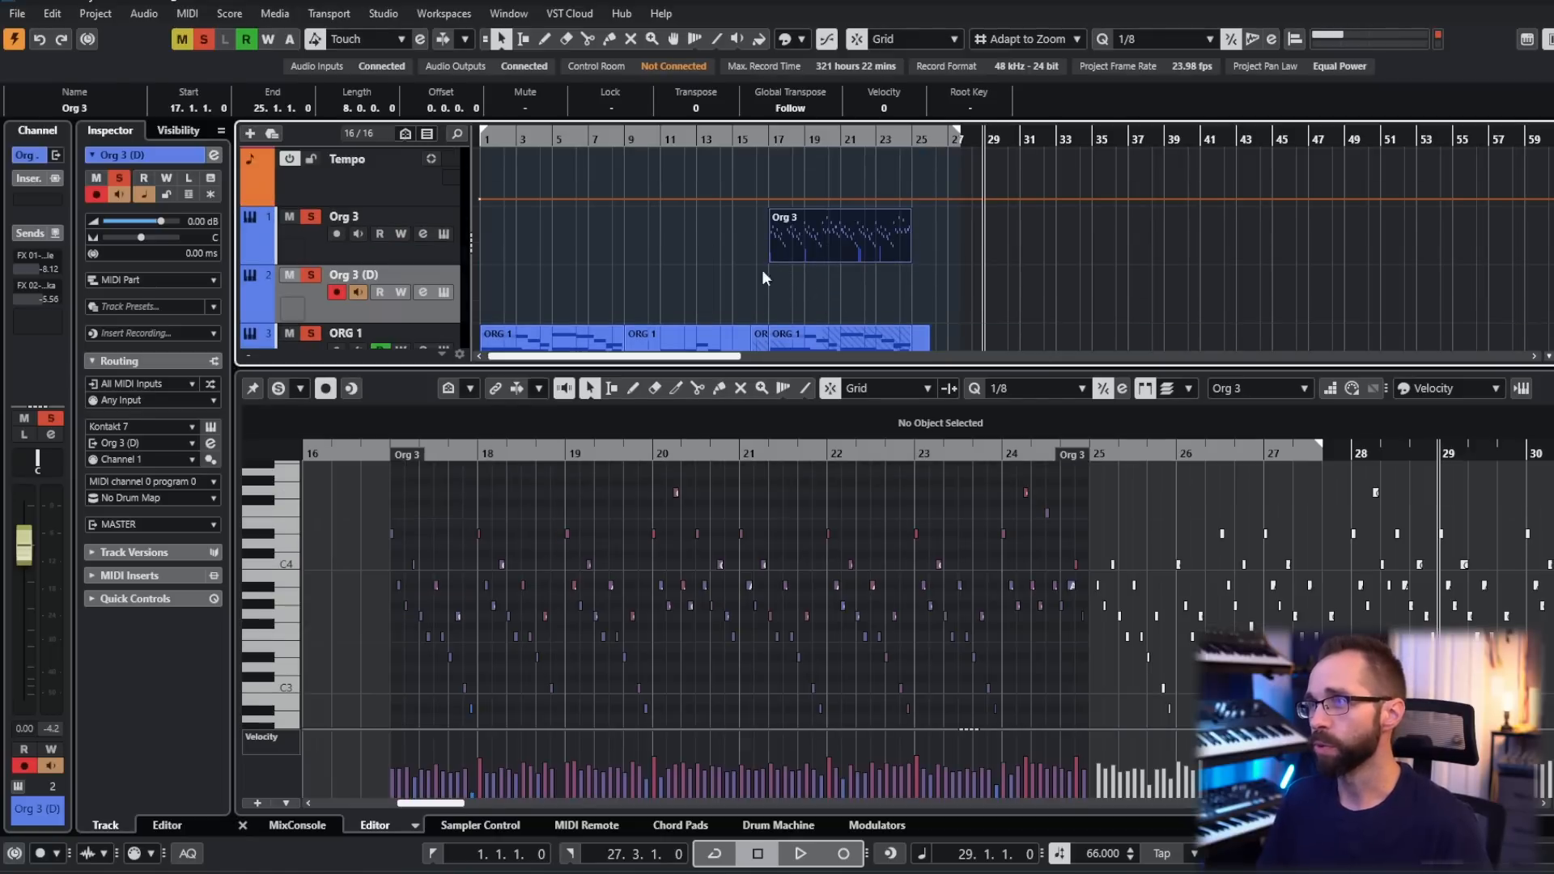
pyautogui.click(846, 283)
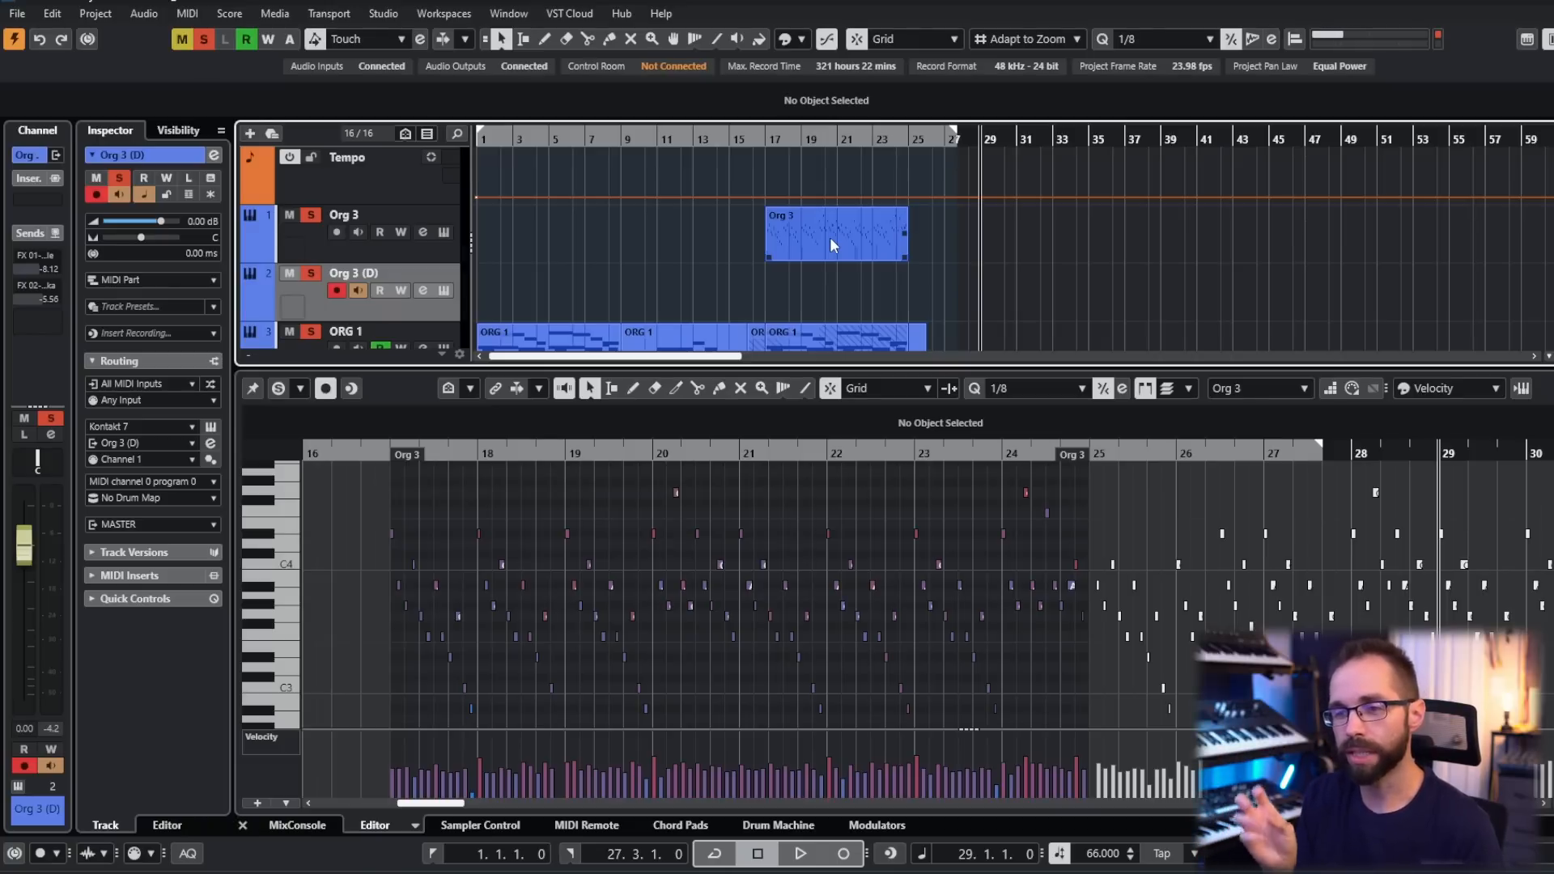
pyautogui.scroll(-2, 832, 244)
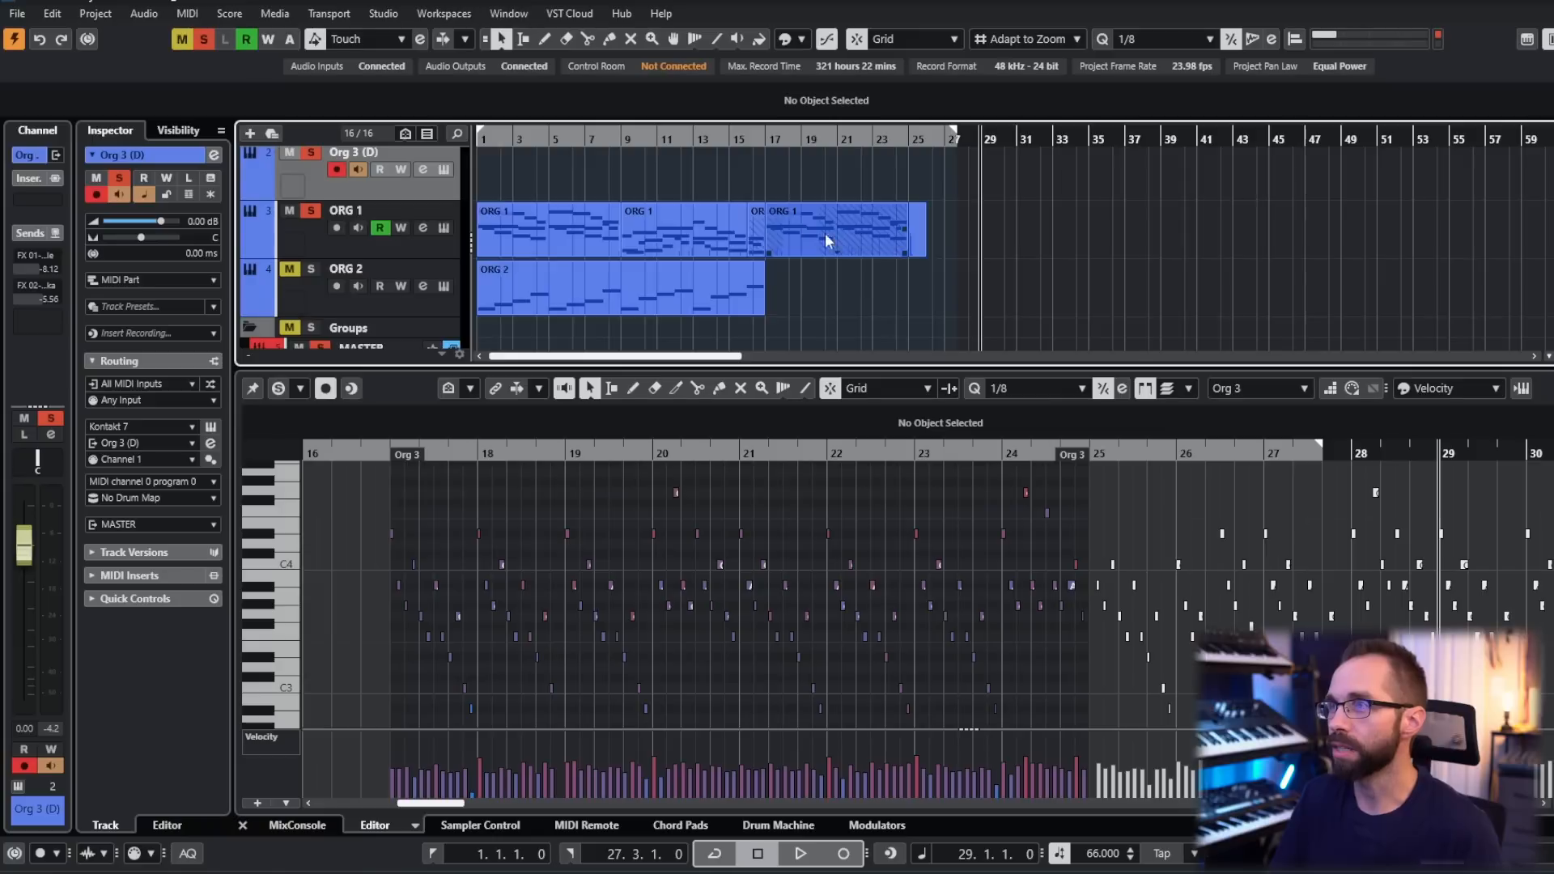
pyautogui.scroll(1, 532, 166)
pyautogui.click(480, 139)
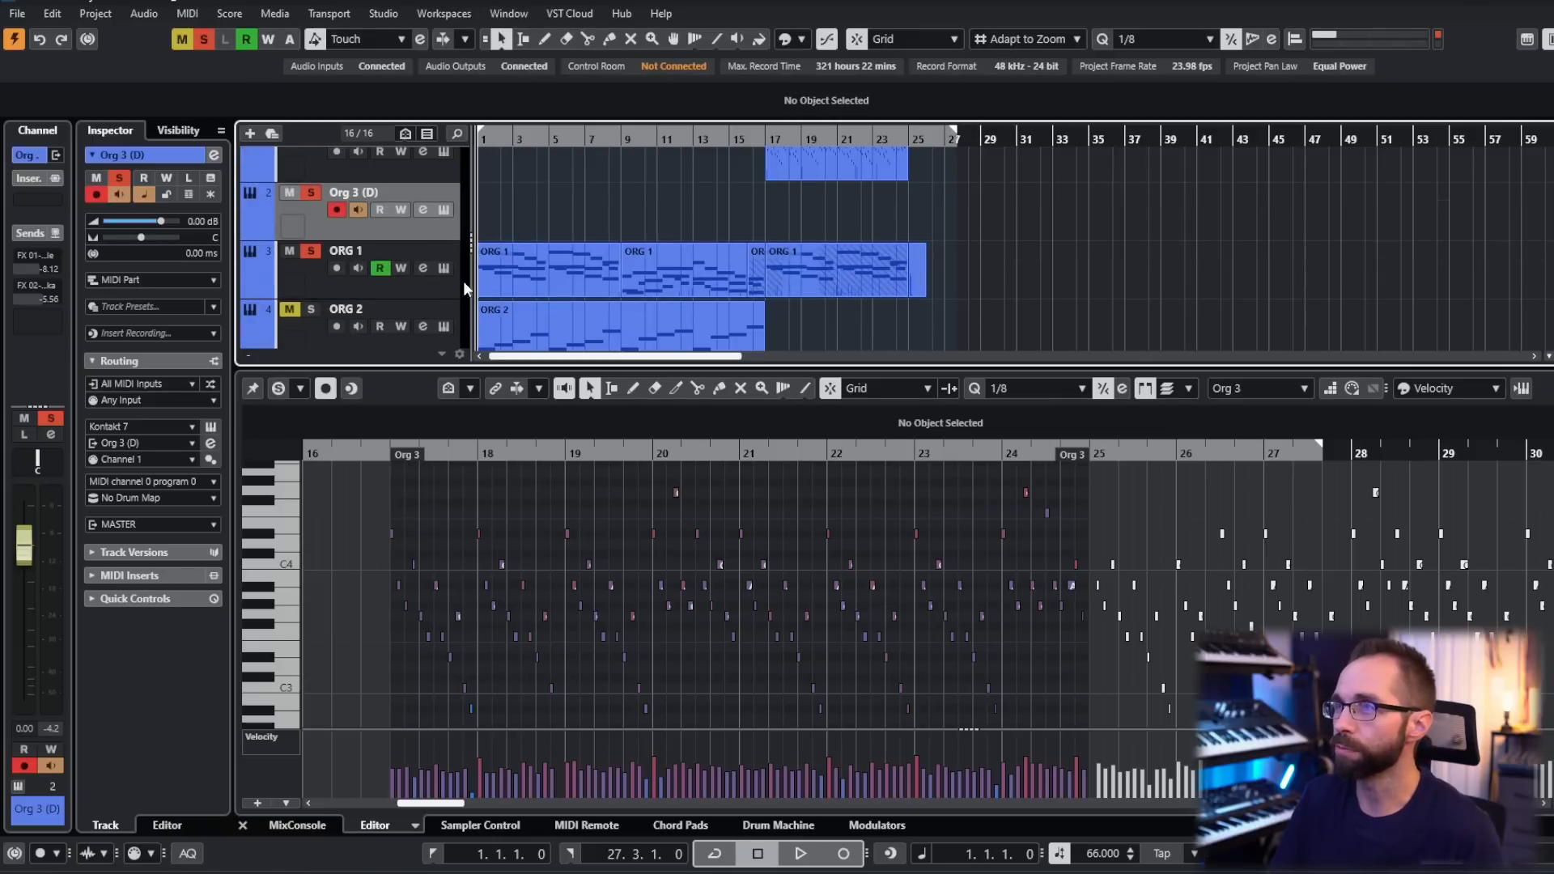
pyautogui.click(507, 279)
pyautogui.moveTo(460, 488); pyautogui.dragTo(614, 493)
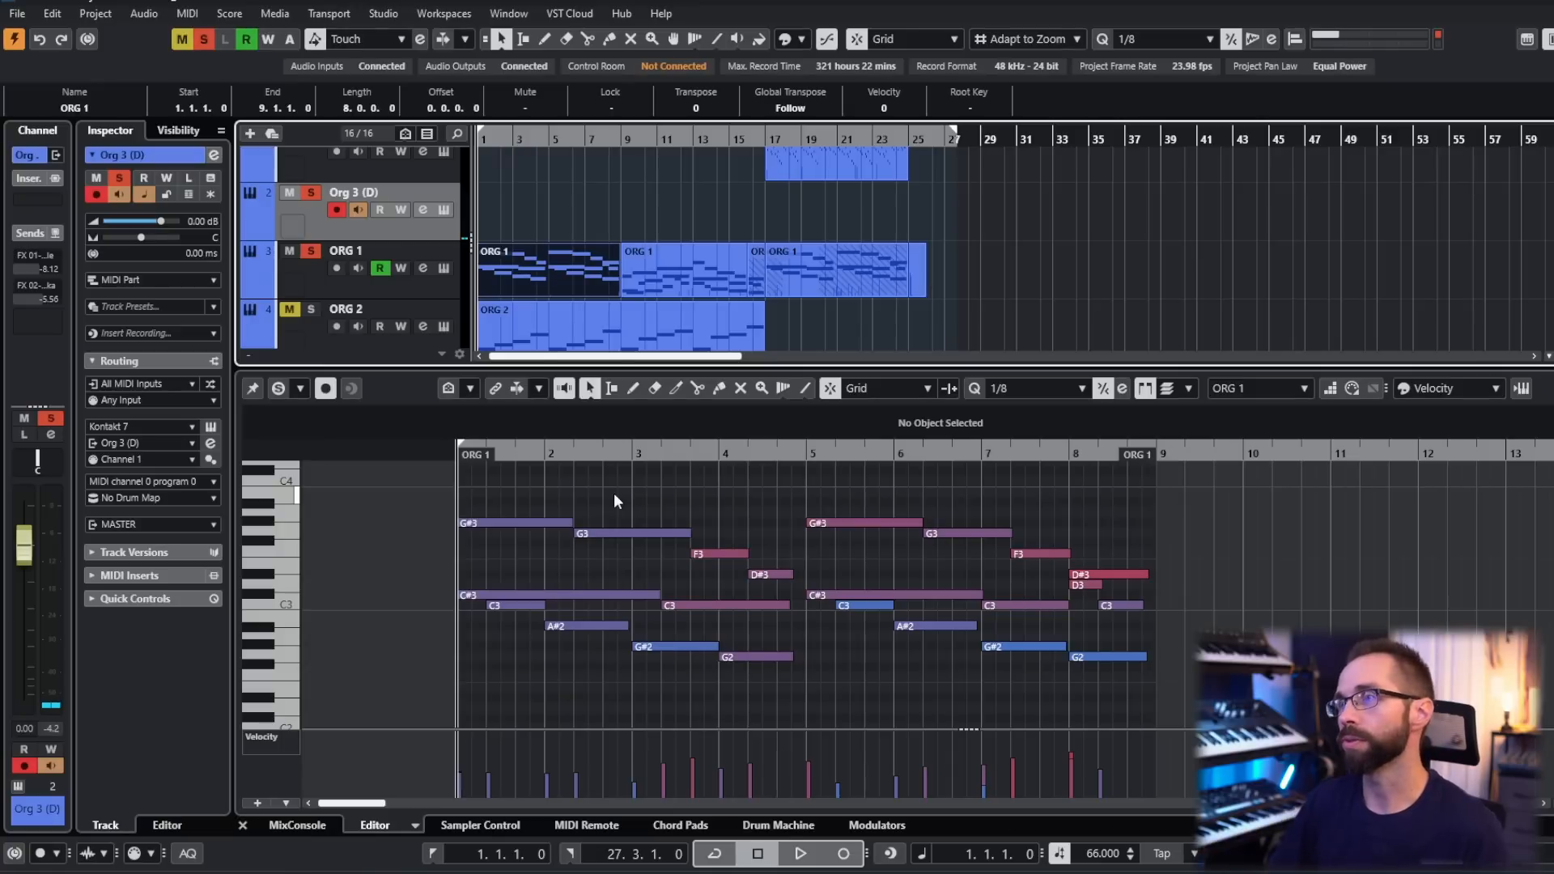
# - Record a sustained chord part on the Org 3 (D) track starting at bar 29
pyautogui.click(981, 138)
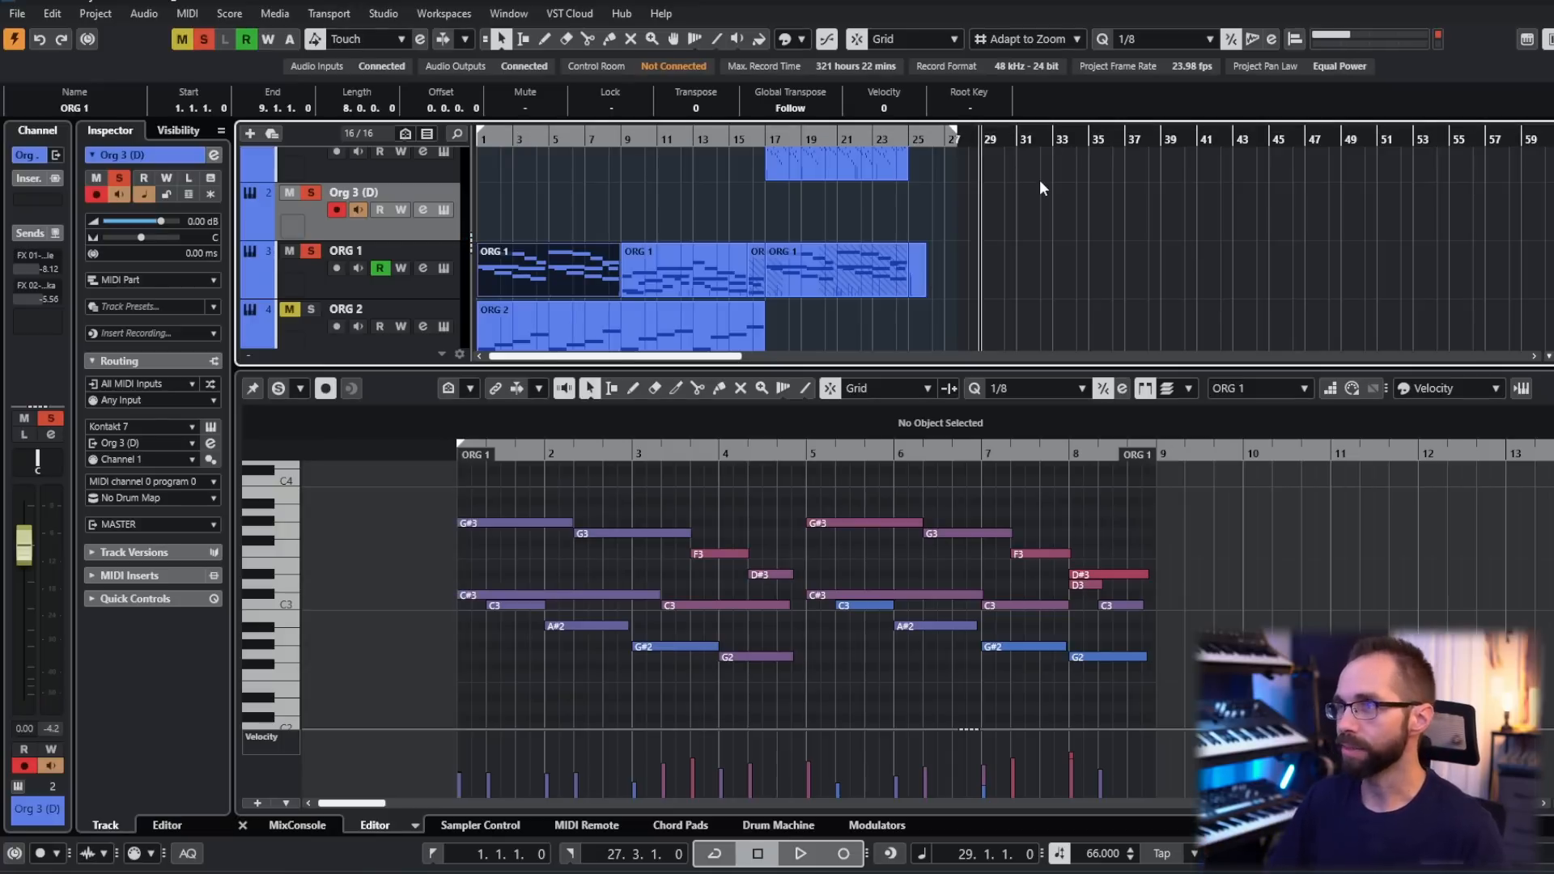
pyautogui.moveTo(1090, 226); pyautogui.dragTo(1002, 251)
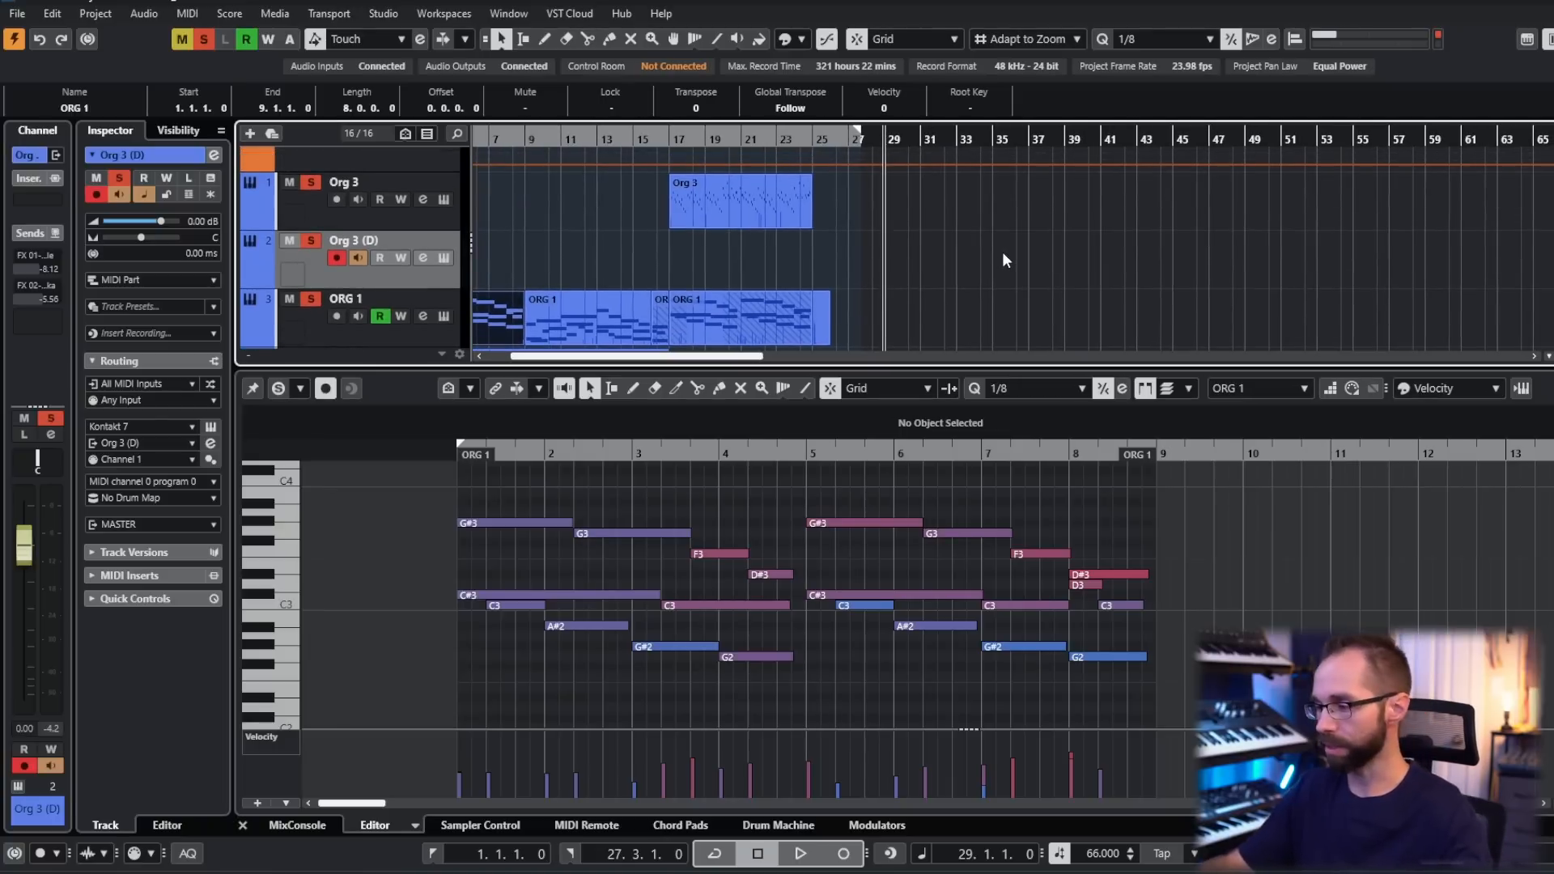
pyautogui.press('KP_Multiply')
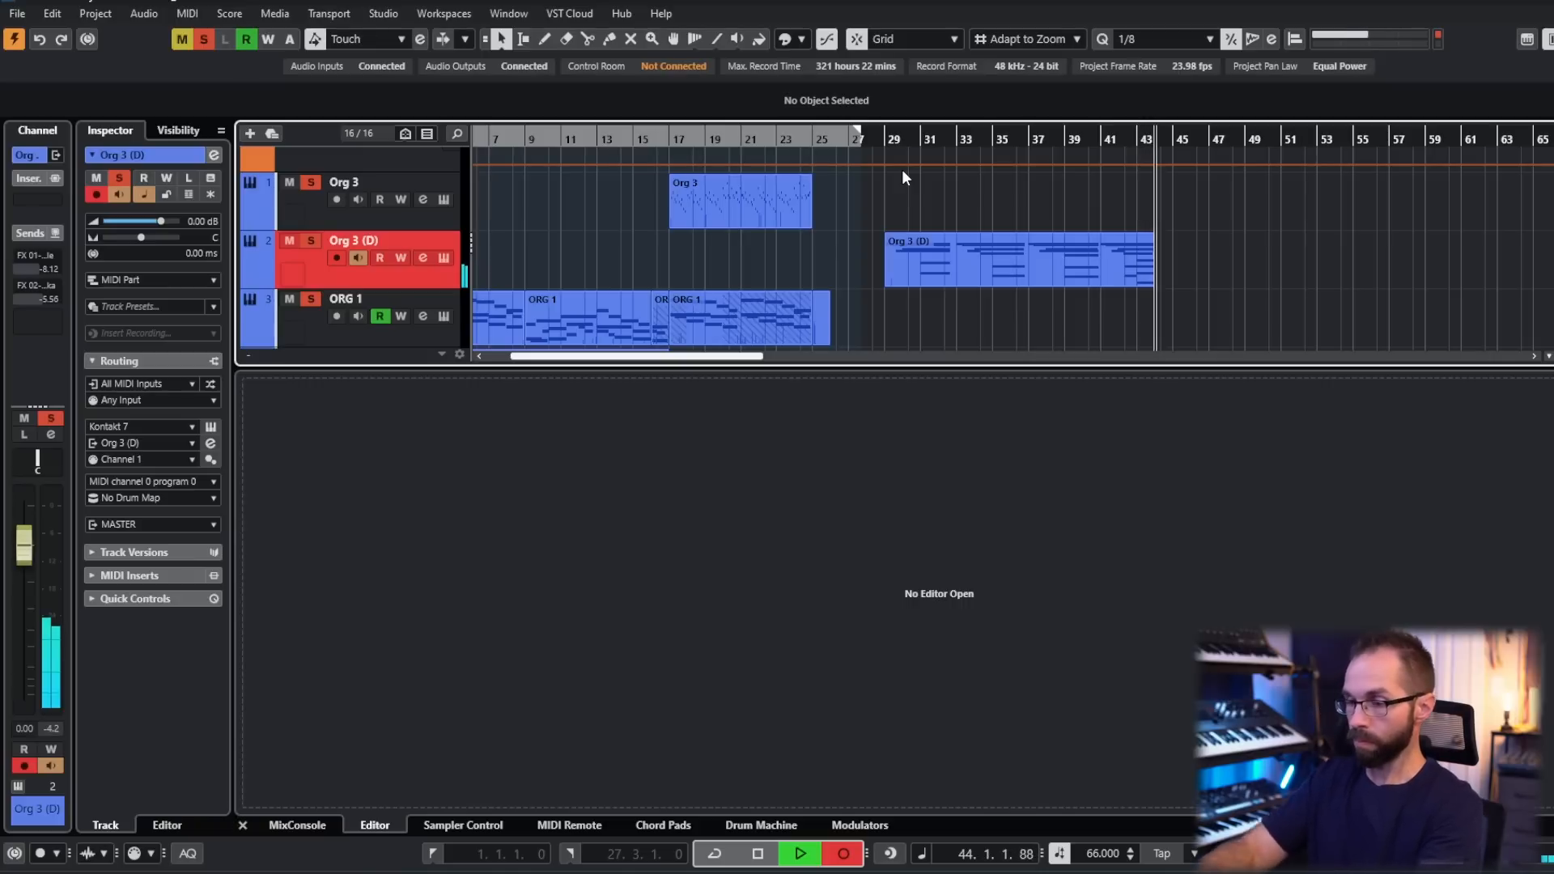
pyautogui.press('space')
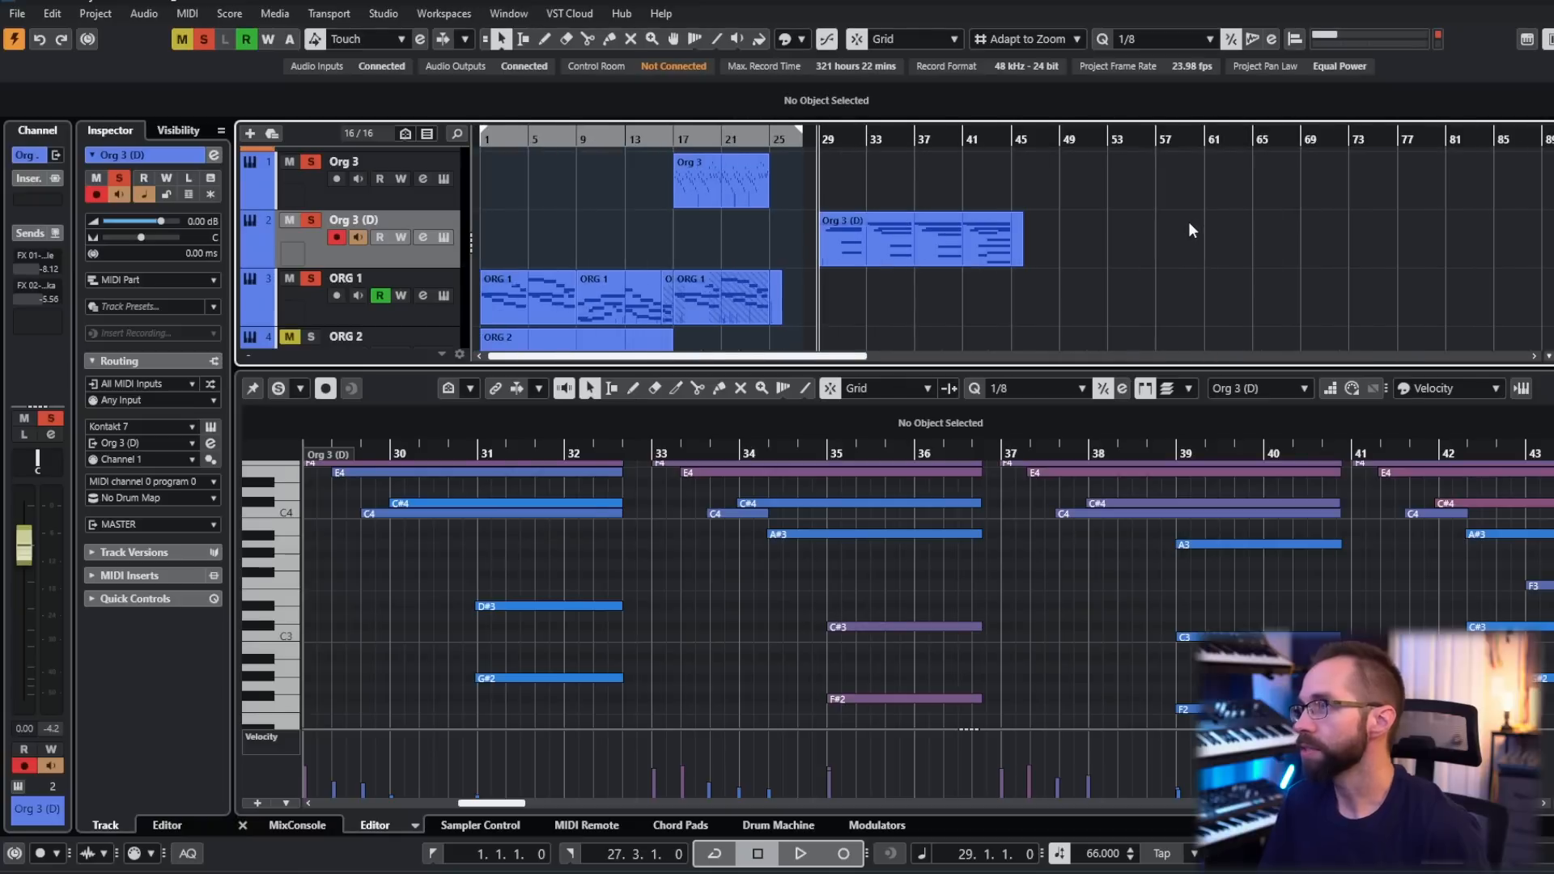
# - Move all parts 20 bars later, and place the new Org 3 (D) part alone at bar 1
pyautogui.scroll(-1, 1128, 246)
pyautogui.hotkey('ctrl', 'a')
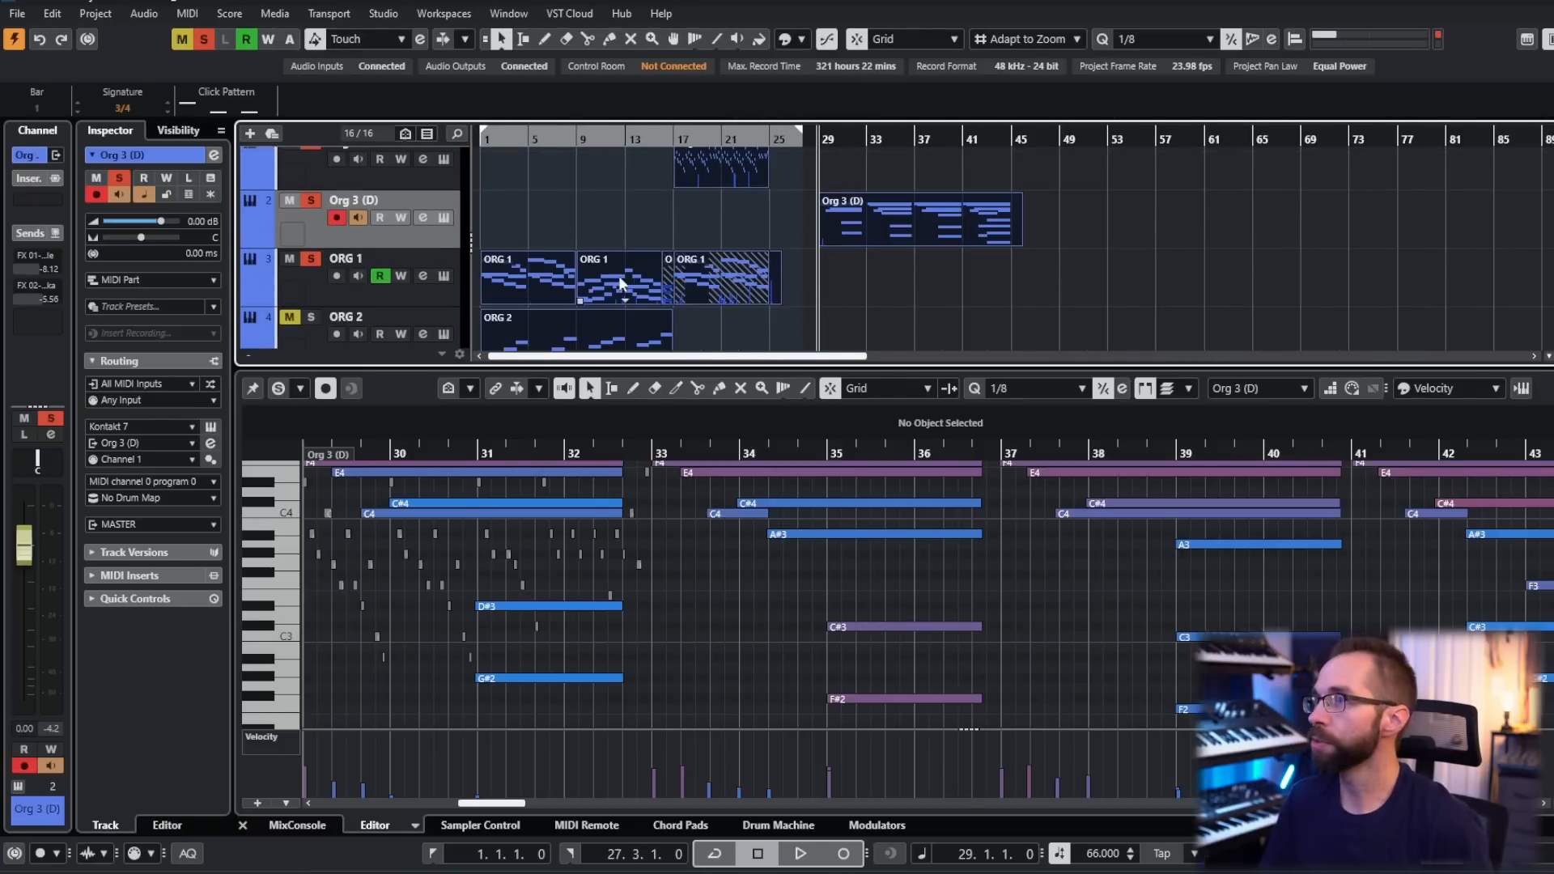
pyautogui.moveTo(504, 274); pyautogui.dragTo(748, 270)
pyautogui.click(1134, 228)
pyautogui.moveTo(1134, 228); pyautogui.dragTo(593, 238)
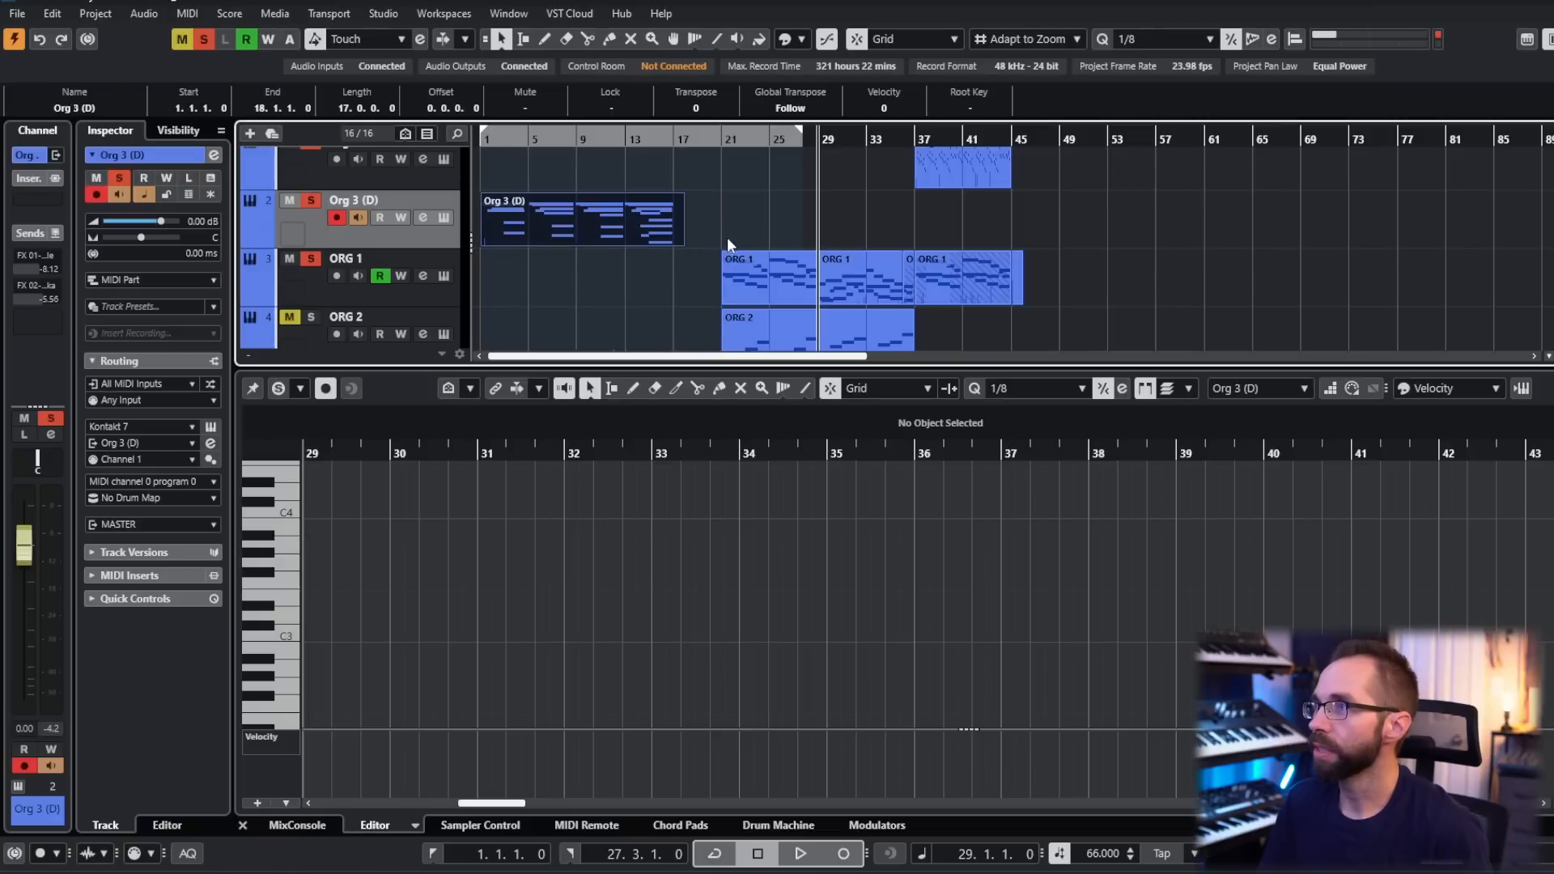
# - Trim the end of the Org 3 (D) part to bar 17, making it 16 bars long
pyautogui.scroll(-1, 733, 212)
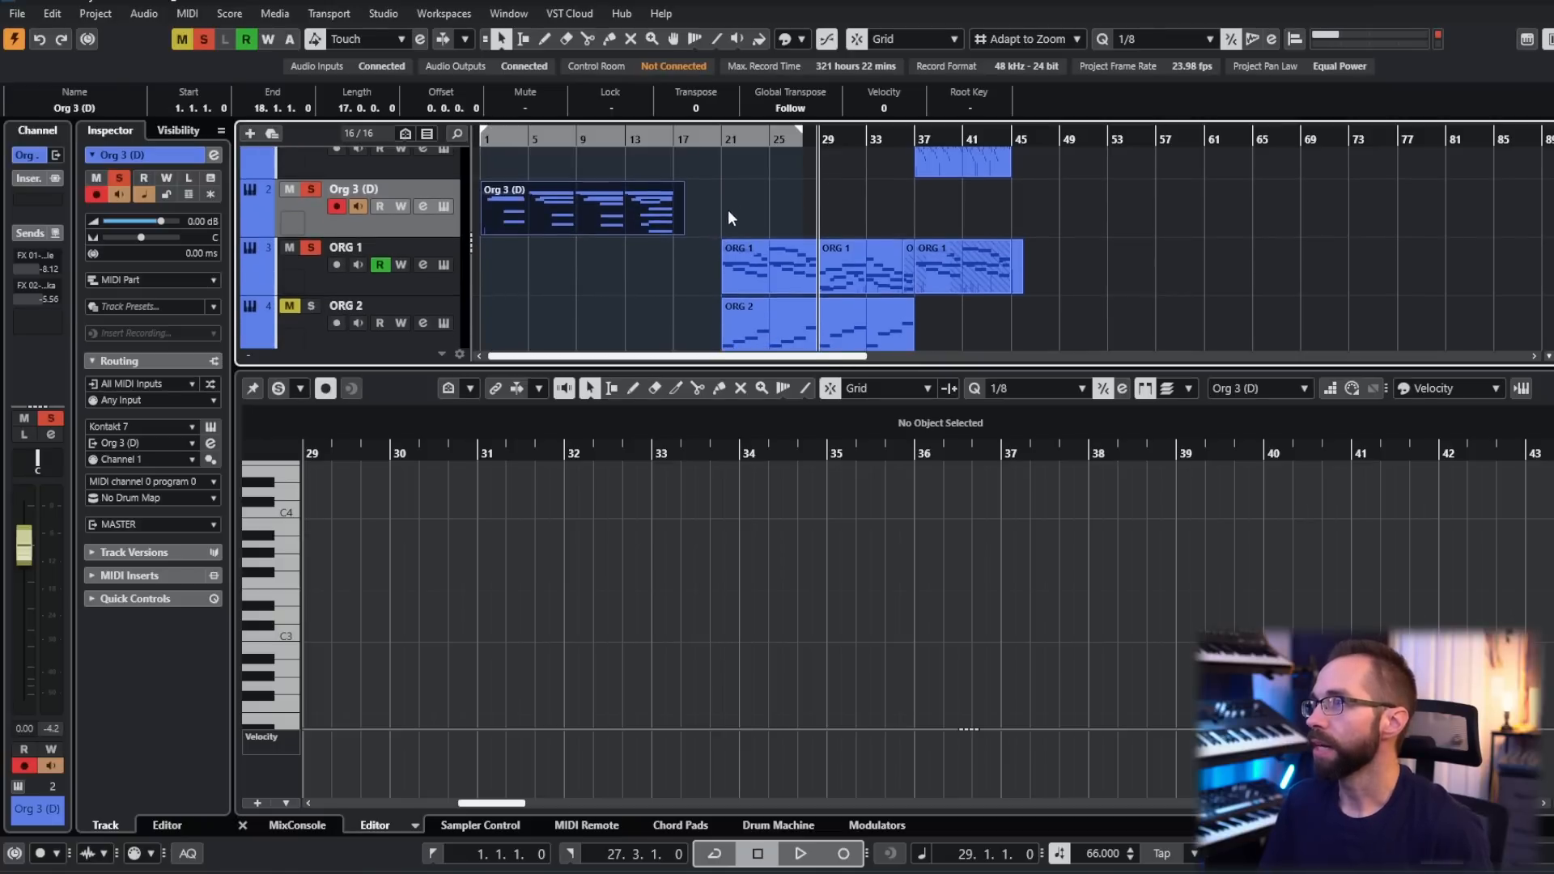
pyautogui.moveTo(674, 233); pyautogui.dragTo(668, 232)
pyautogui.click(602, 210)
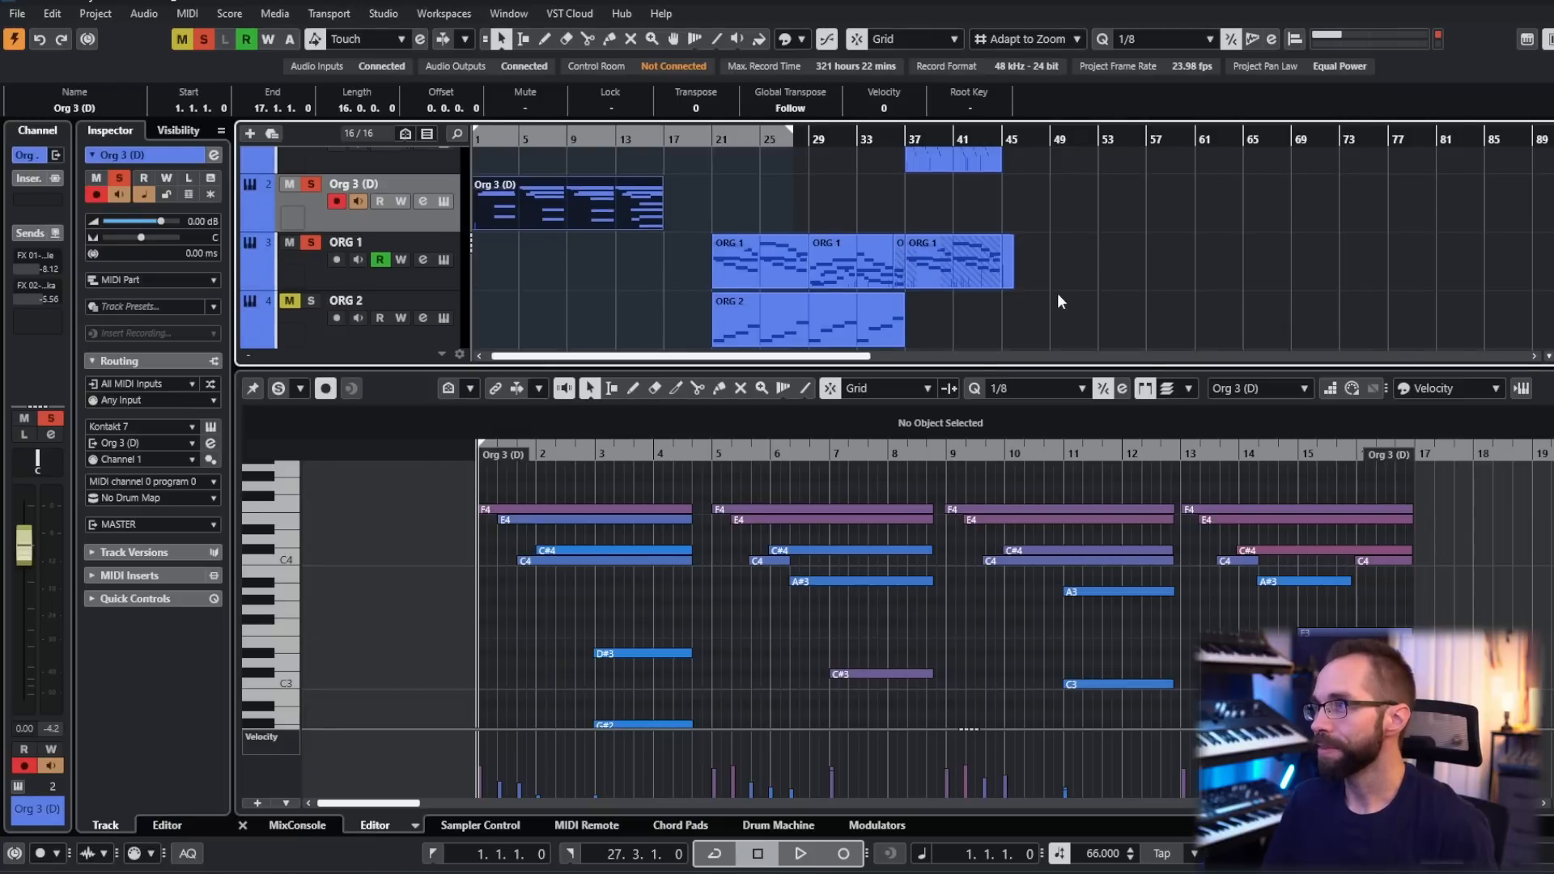
# - Delete the Org 3 part located at bar 37
pyautogui.scroll(-2, 1065, 295)
pyautogui.scroll(4, 1018, 242)
pyautogui.click(941, 177)
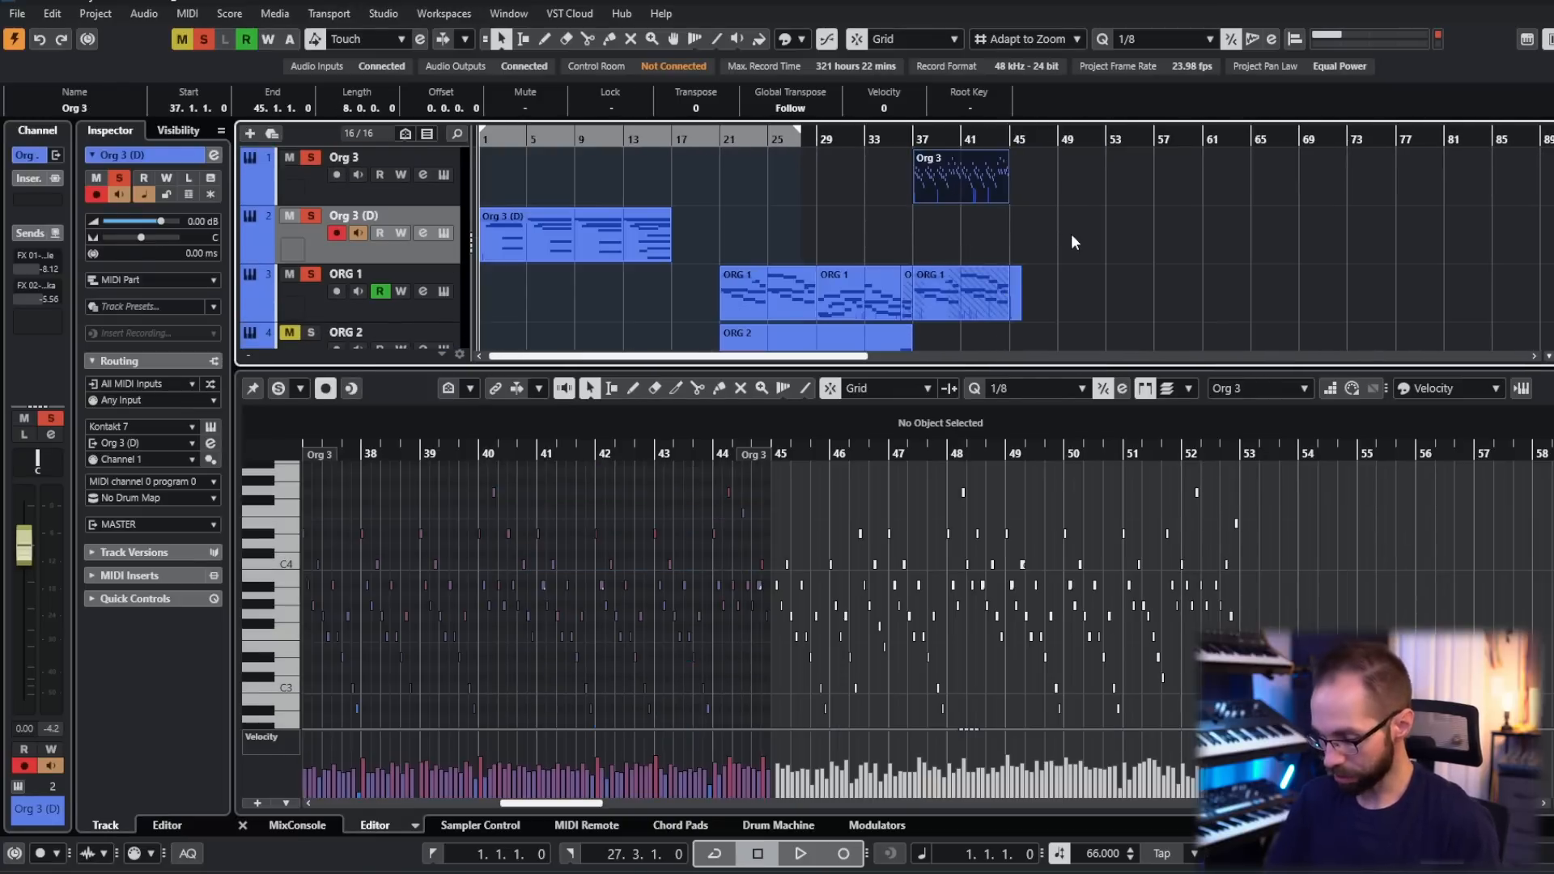
pyautogui.press('Delete')
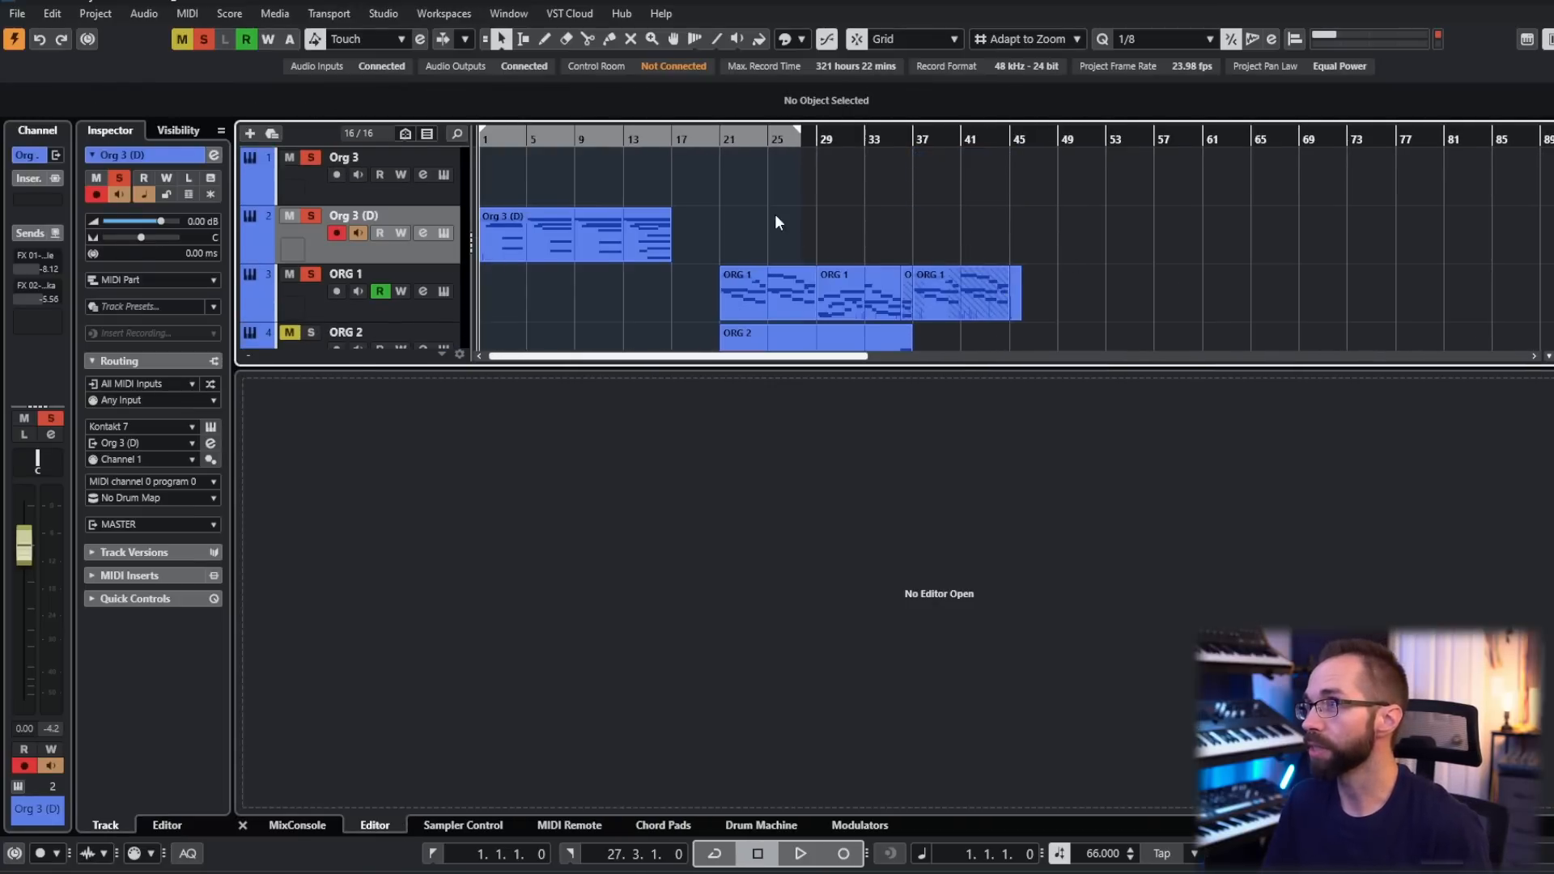
# - Select all ORG 1 and ORG 2 parts and move them together to start at bar 17, directly after Org 3 (D)
pyautogui.scroll(-2, 744, 206)
pyautogui.scroll(1, 746, 202)
pyautogui.click(720, 139)
pyautogui.moveTo(739, 166); pyautogui.dragTo(1033, 307)
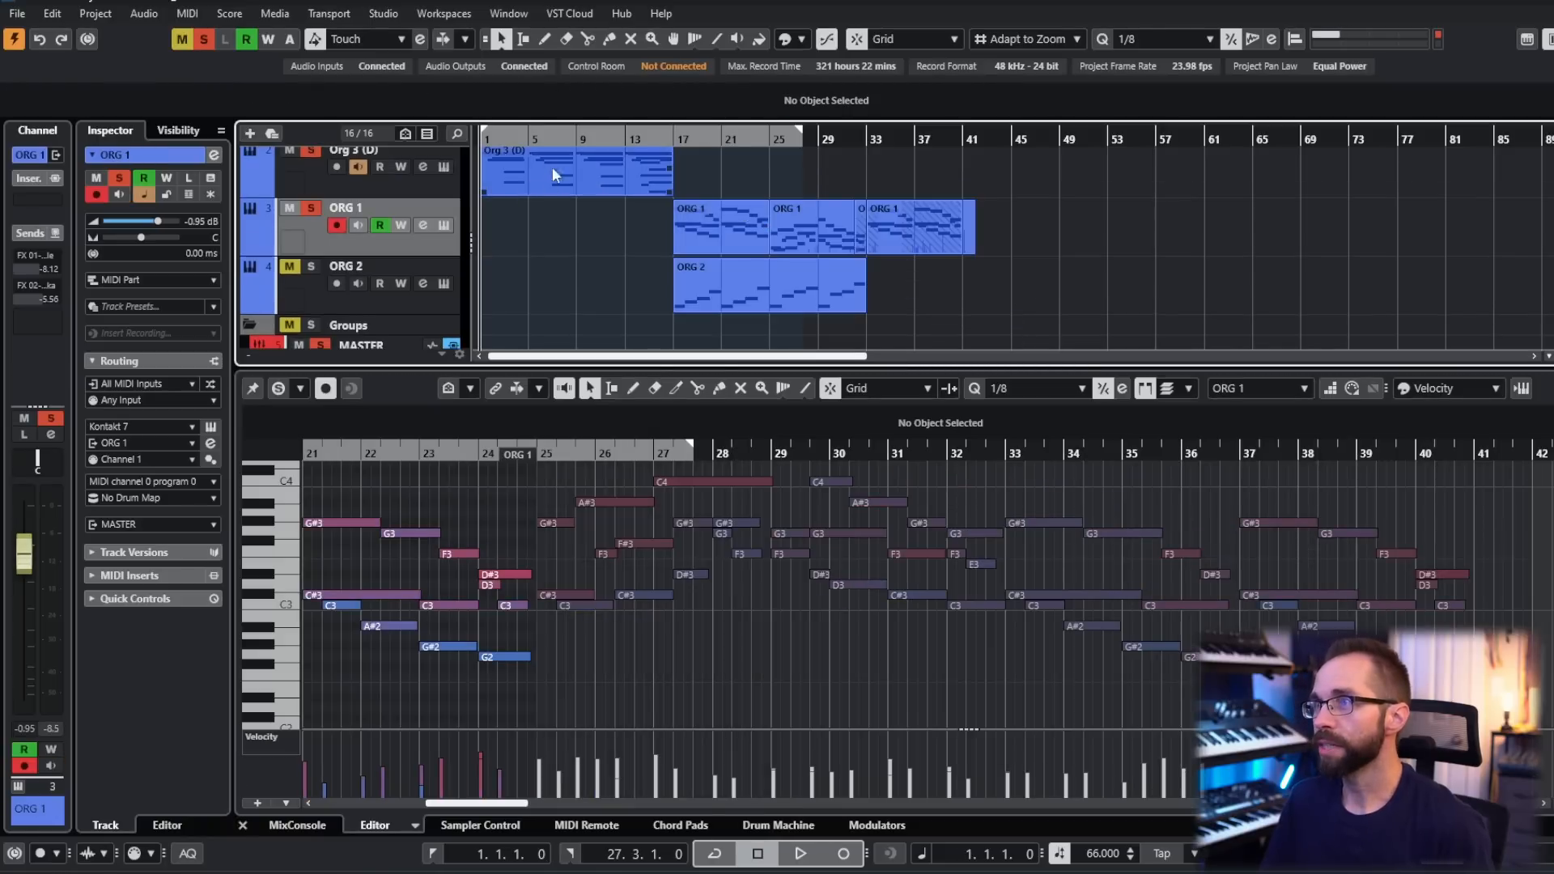
pyautogui.scroll(1, 562, 224)
pyautogui.scroll(1, 562, 224)
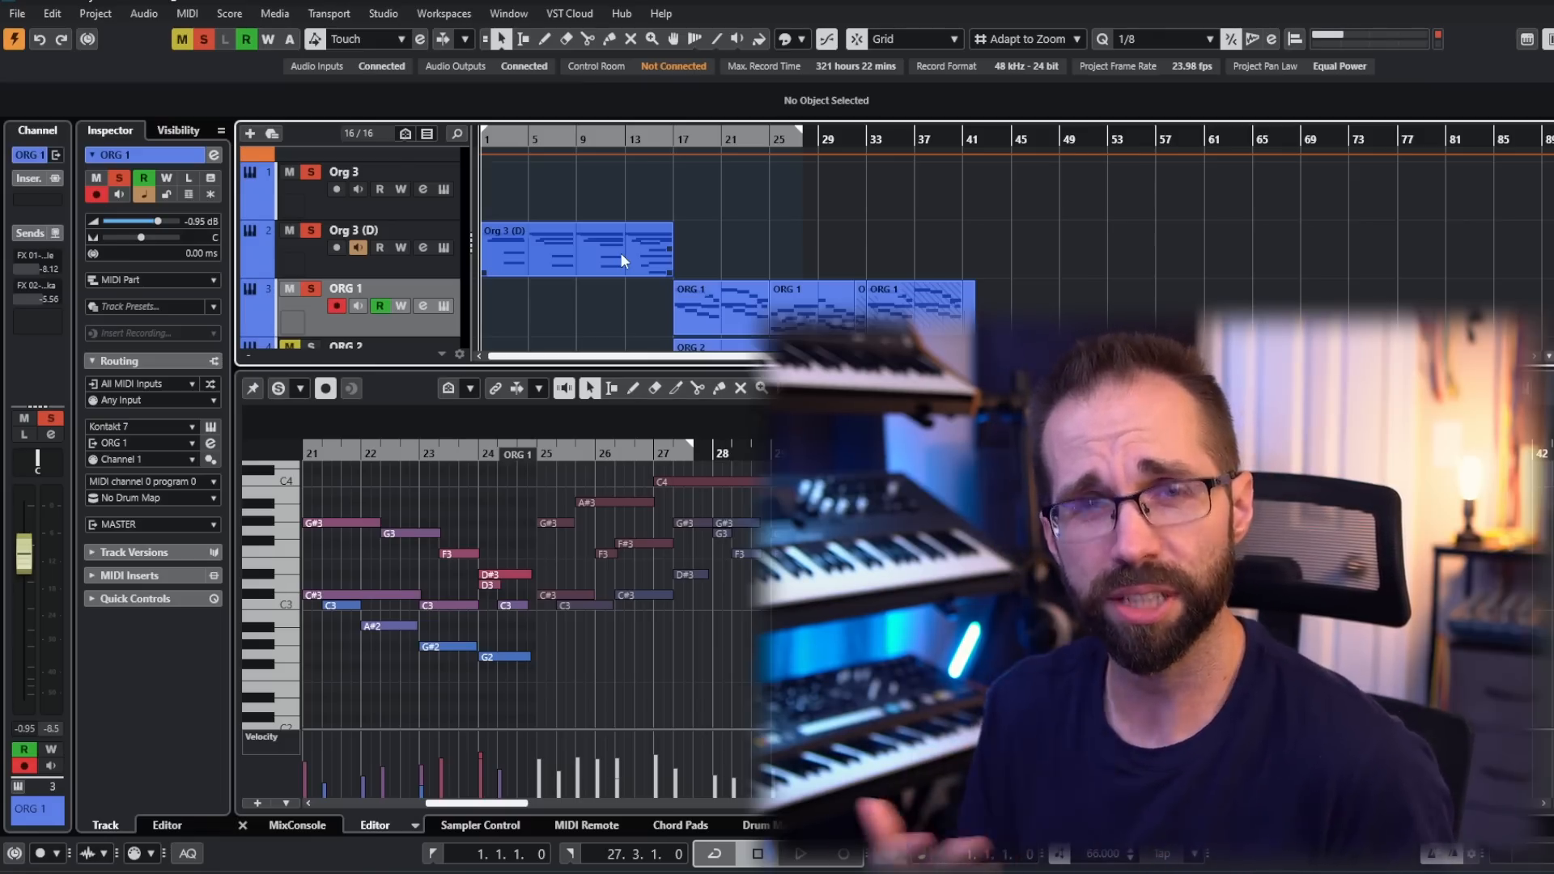
# - Open the Bated Breath instrument on Org 3 (D), hide its filter settings and raise the Rich stop during playback
pyautogui.click(620, 252)
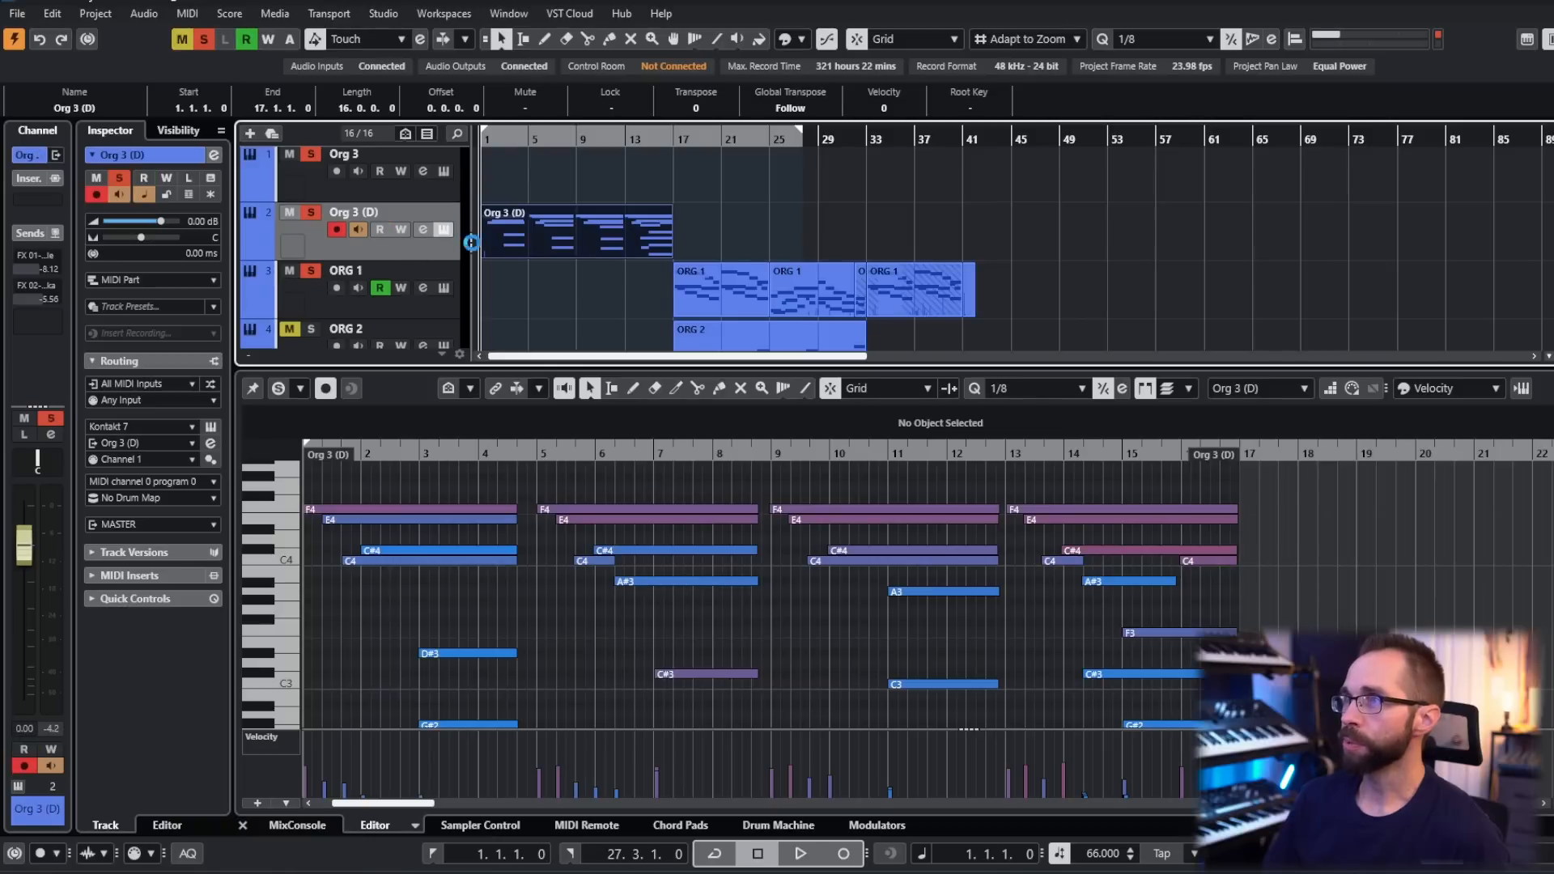
pyautogui.click(445, 230)
pyautogui.moveTo(794, 28); pyautogui.dragTo(854, 12)
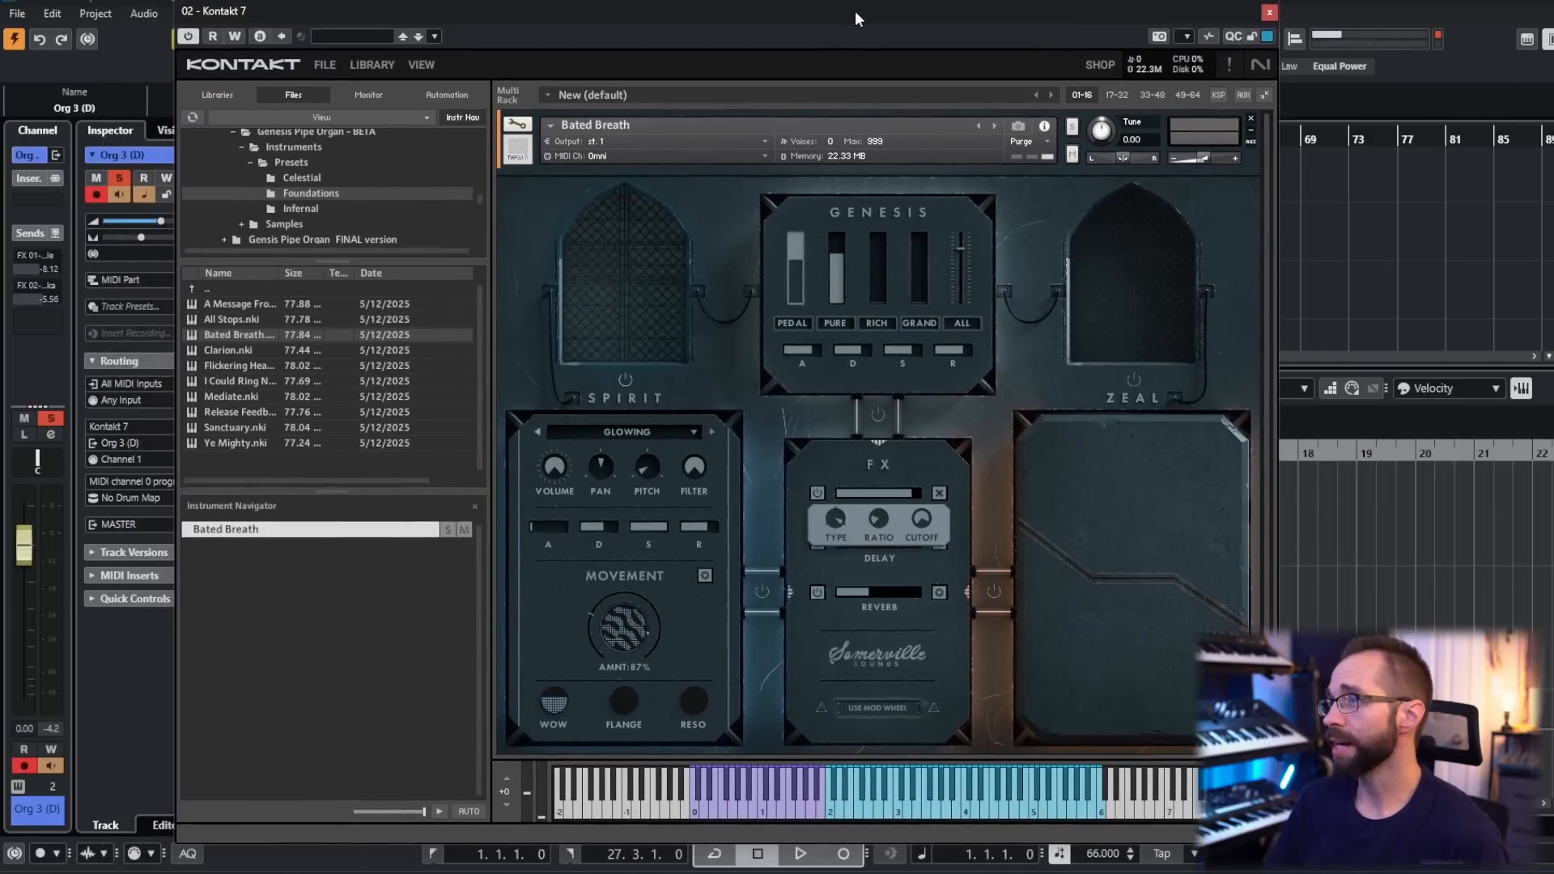
pyautogui.click(940, 493)
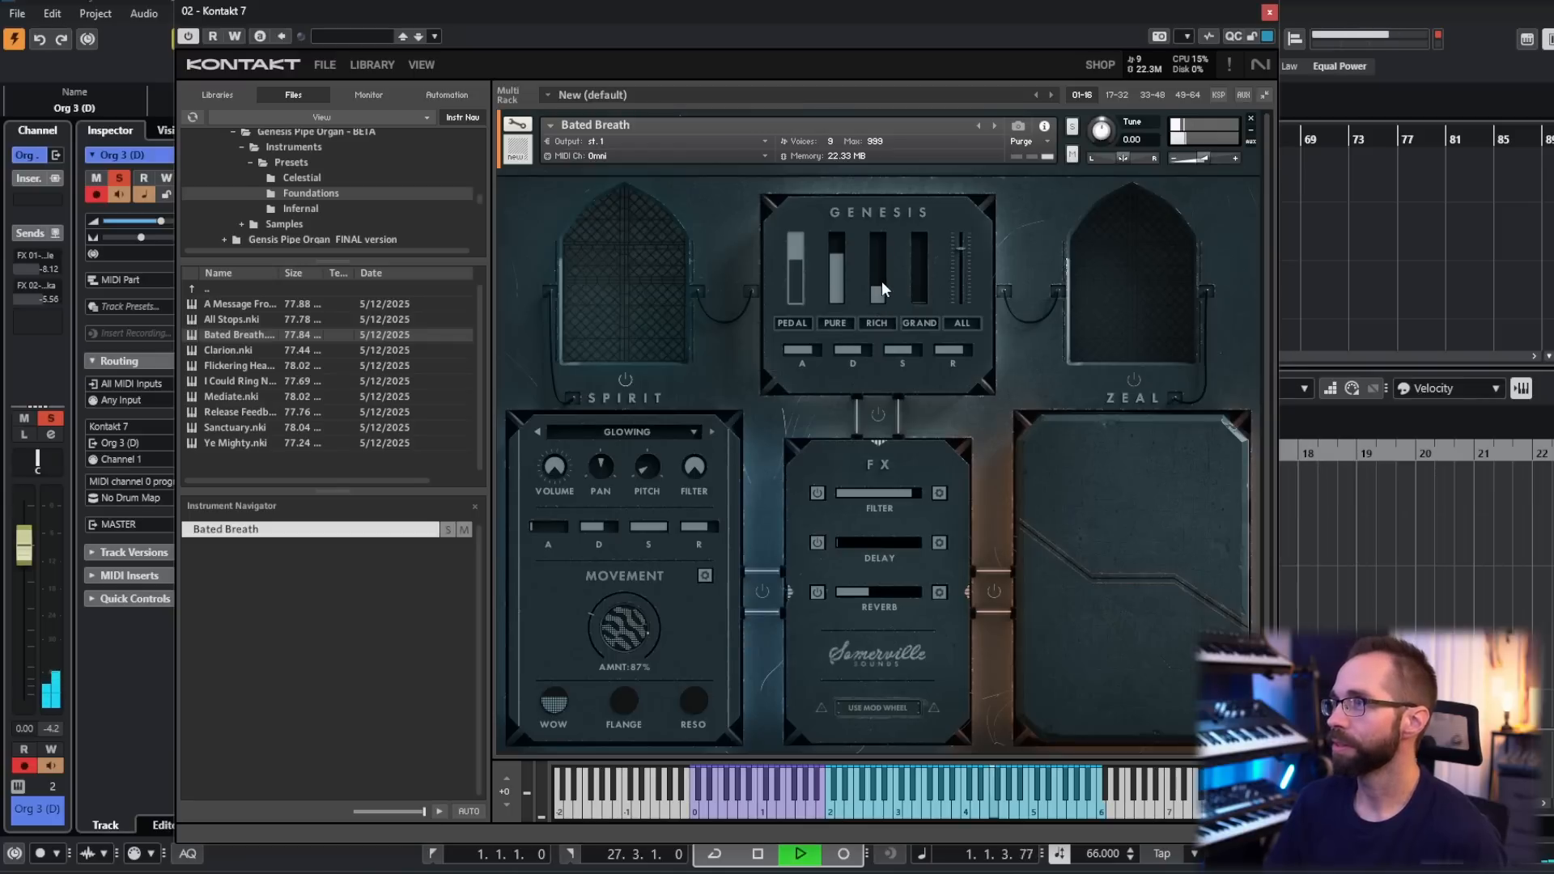
pyautogui.moveTo(877, 312); pyautogui.dragTo(879, 266)
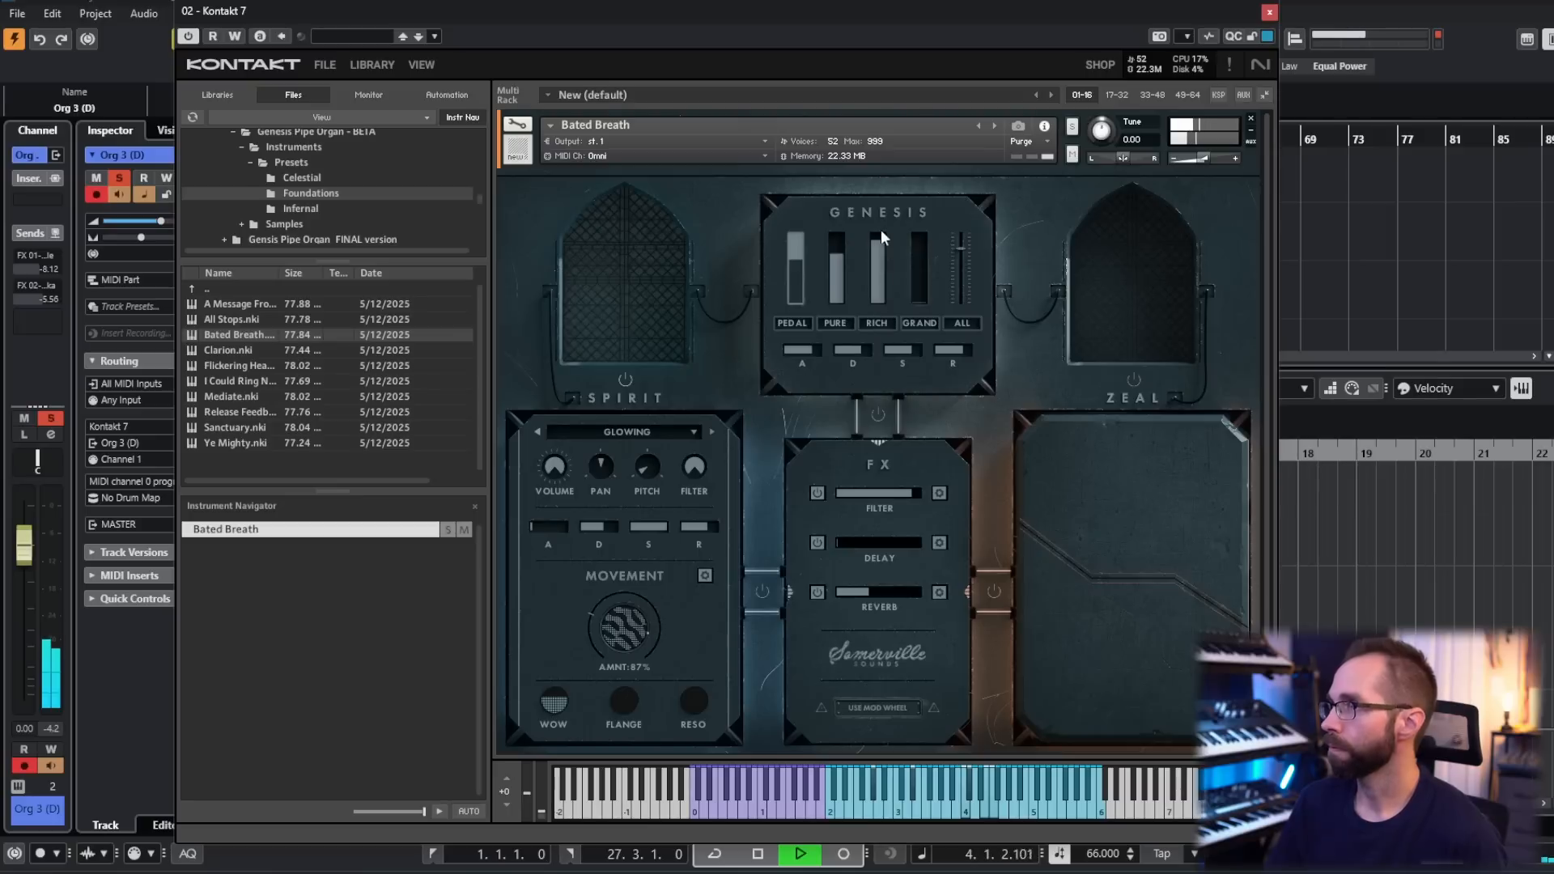
pyautogui.moveTo(878, 288); pyautogui.dragTo(930, 293)
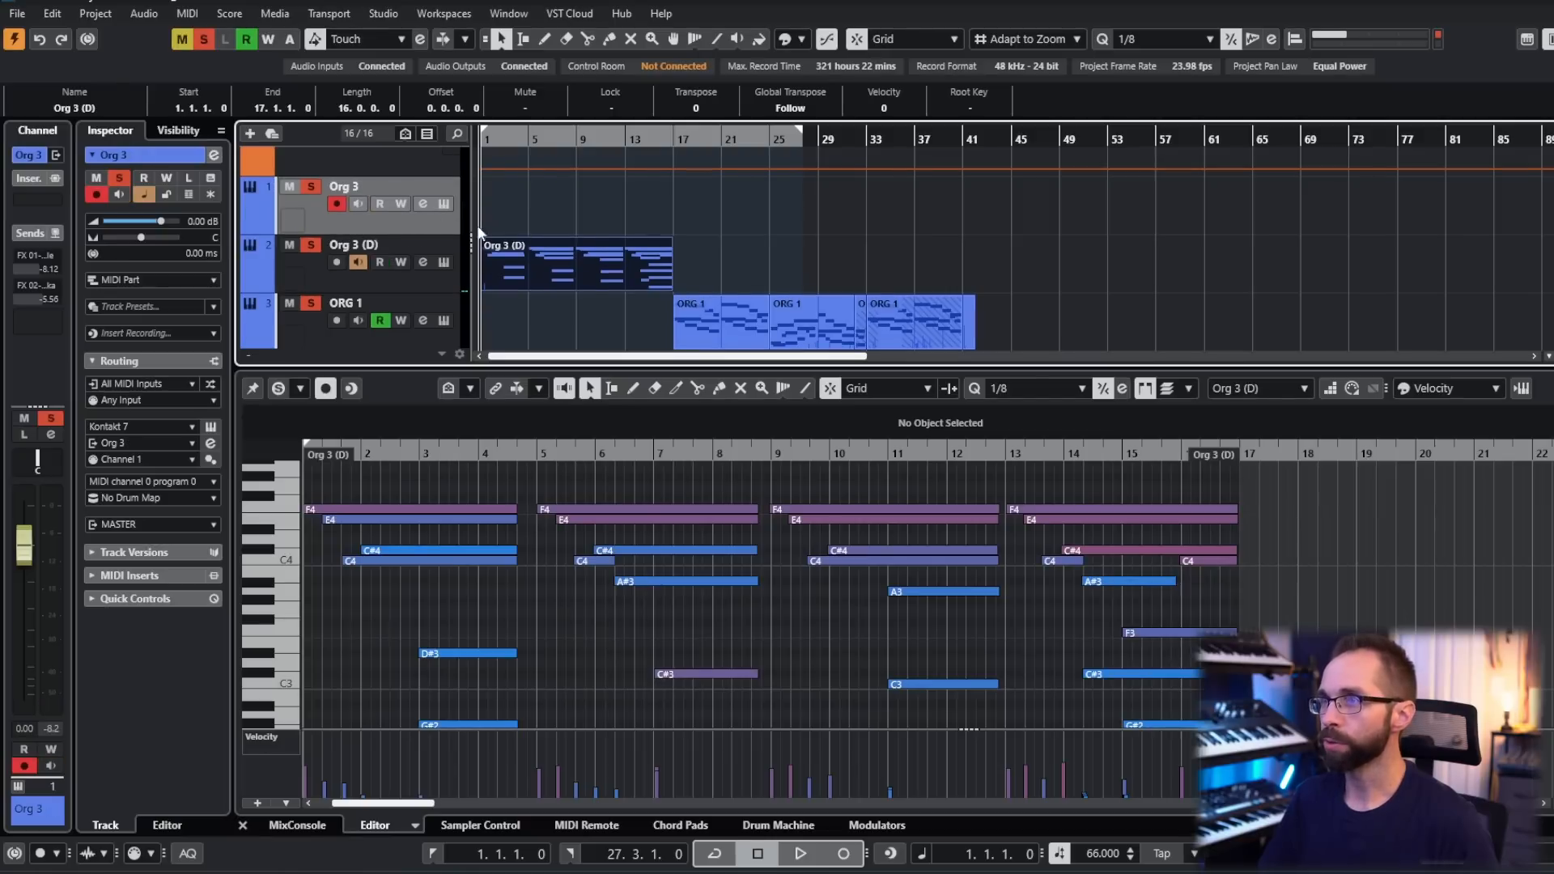
# - In the Wavering Loops instrument, open the filter effect's settings and adjust the ratio to 13.8
pyautogui.scroll(-1, 521, 191)
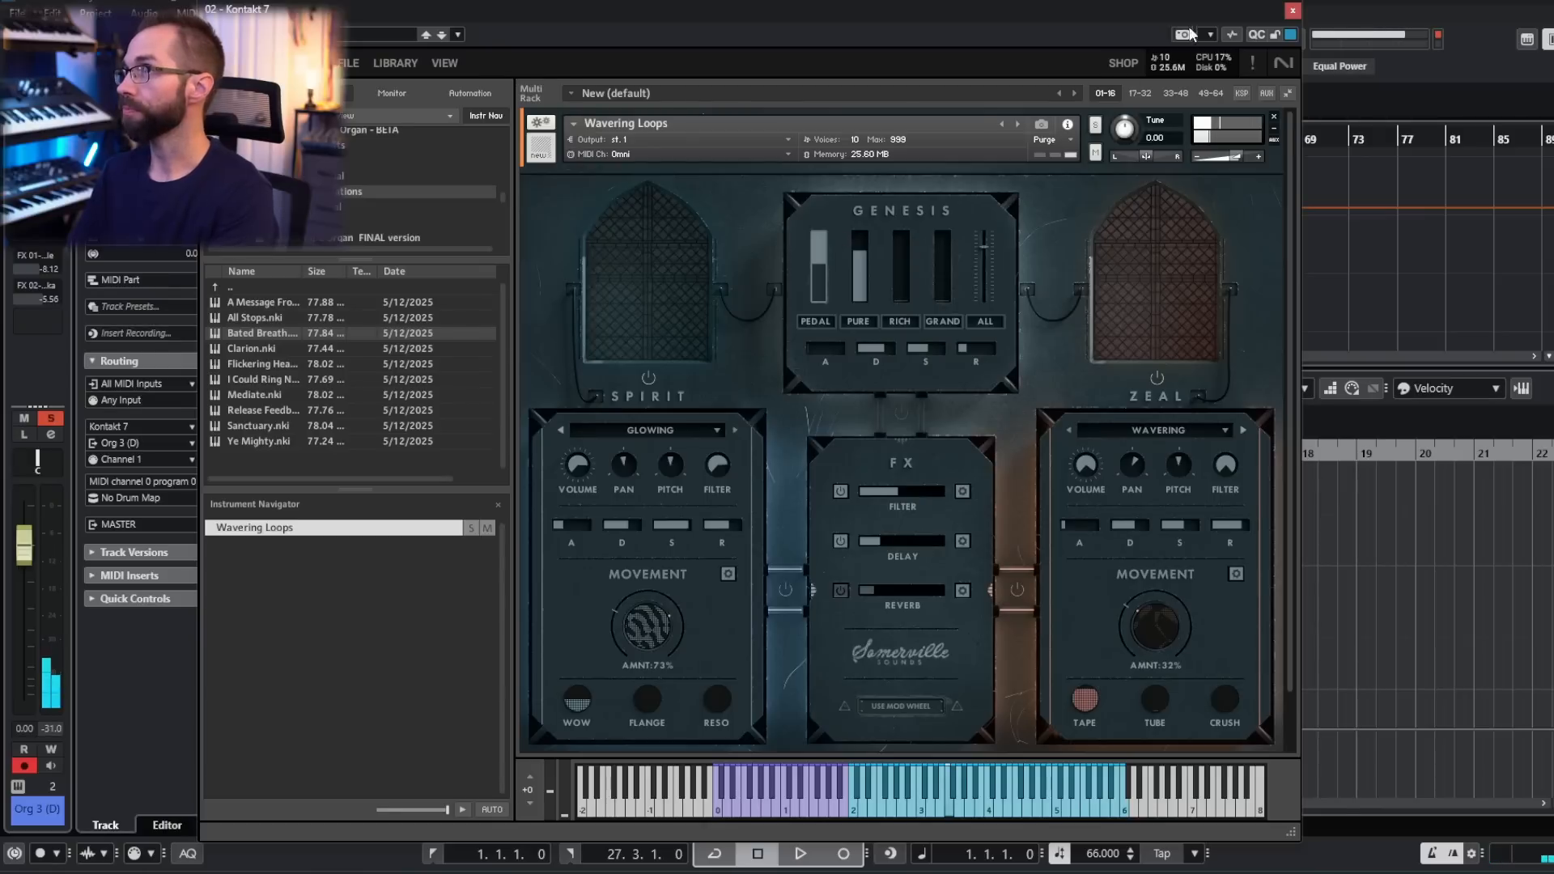
pyautogui.moveTo(1184, 15); pyautogui.dragTo(1445, 17)
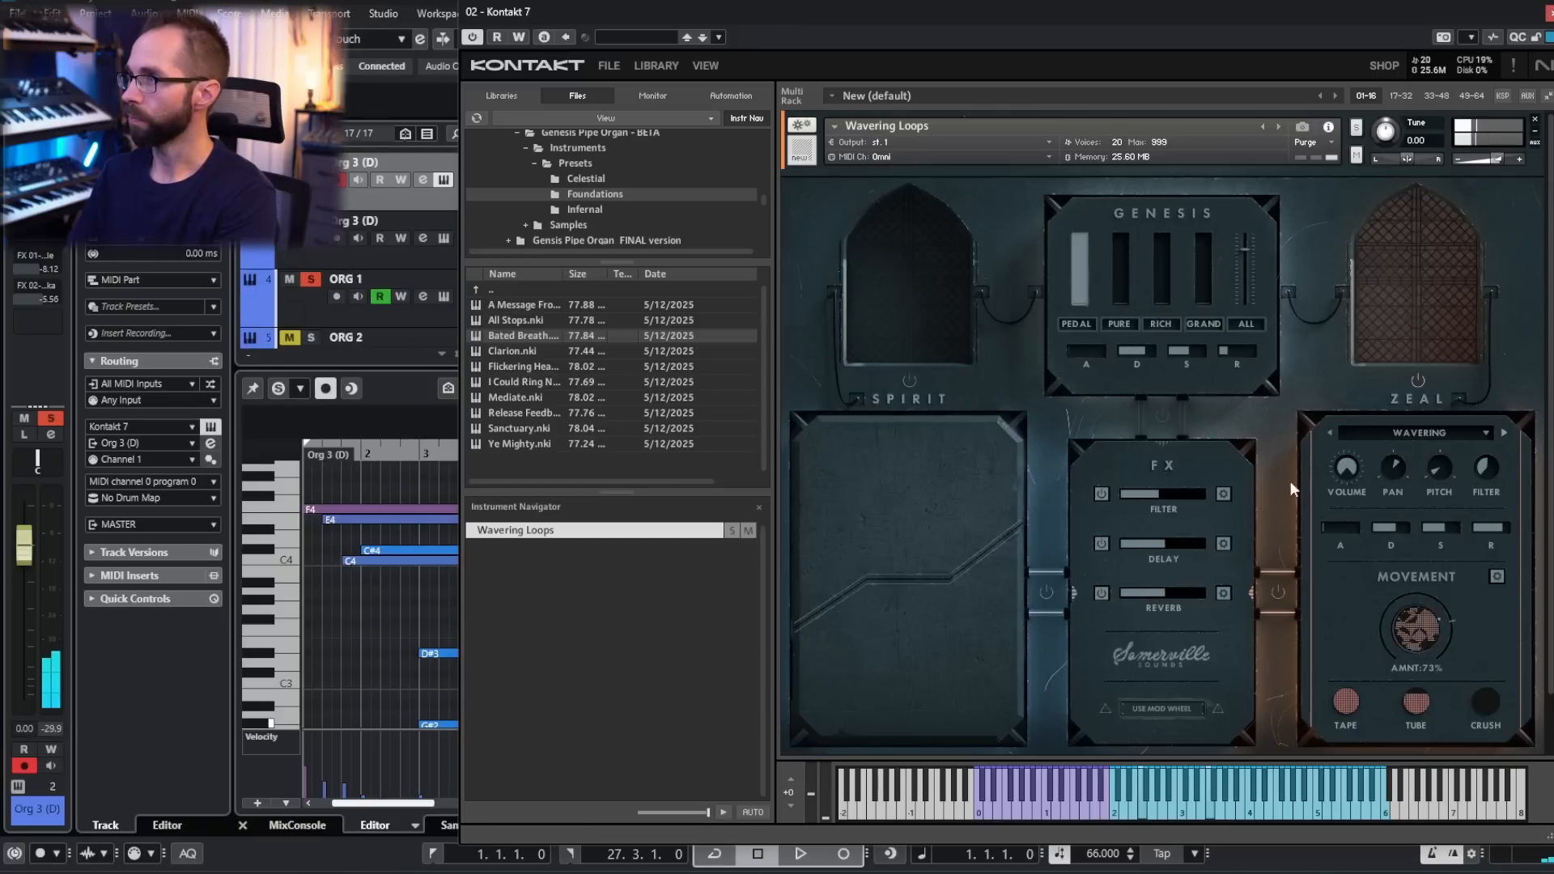
pyautogui.click(1221, 494)
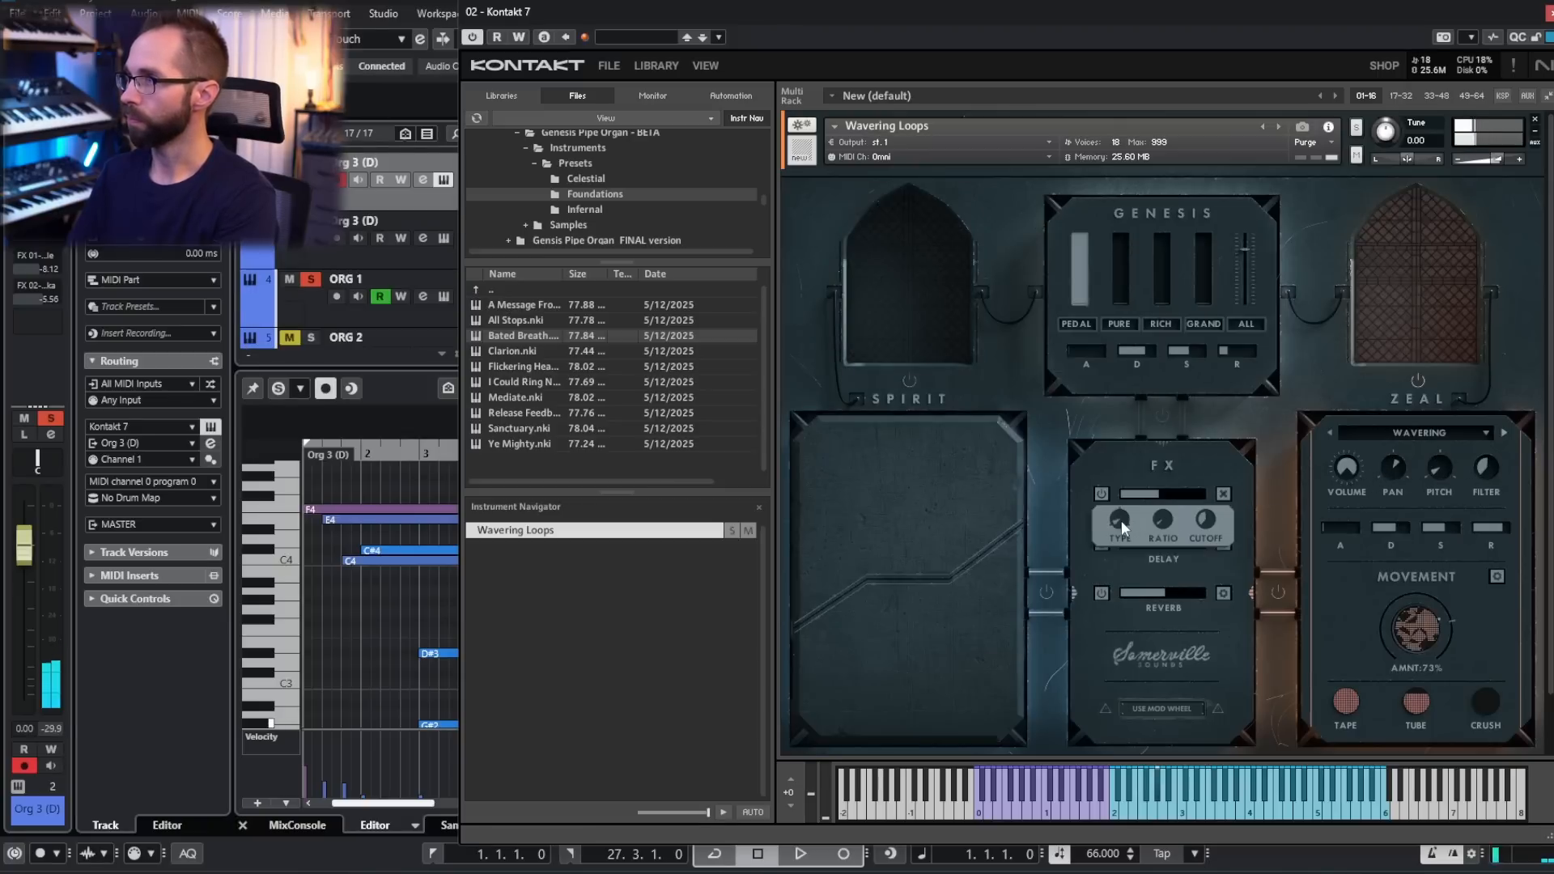
pyautogui.moveTo(1207, 517); pyautogui.dragTo(1211, 512)
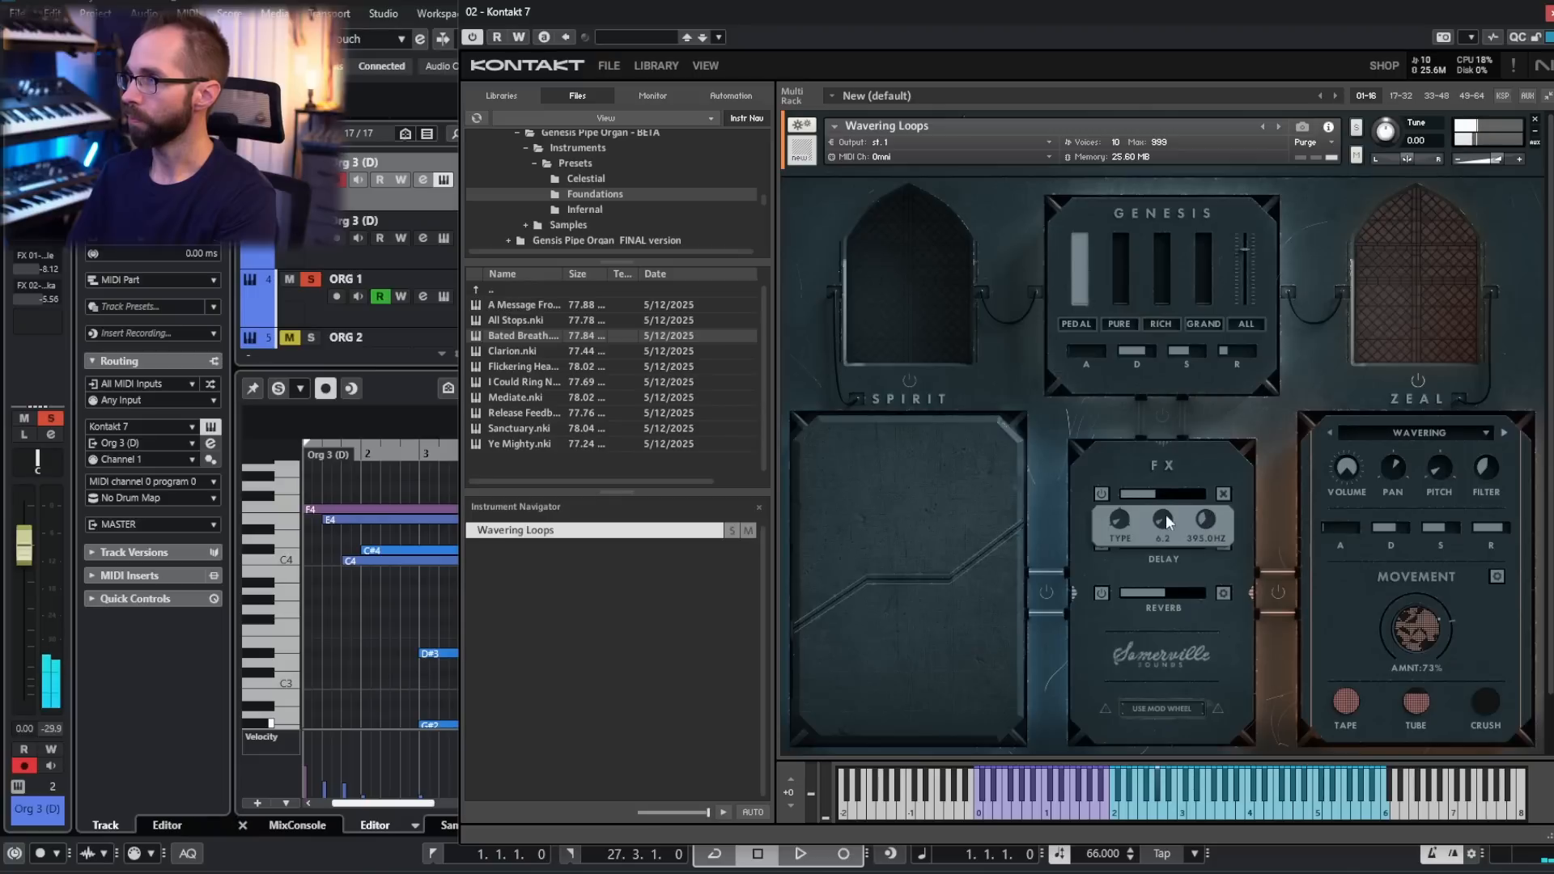
# - Hide the filter effect's settings, close the instrument window and play back the opening bars of the arrangement
pyautogui.click(1223, 495)
pyautogui.click(1547, 13)
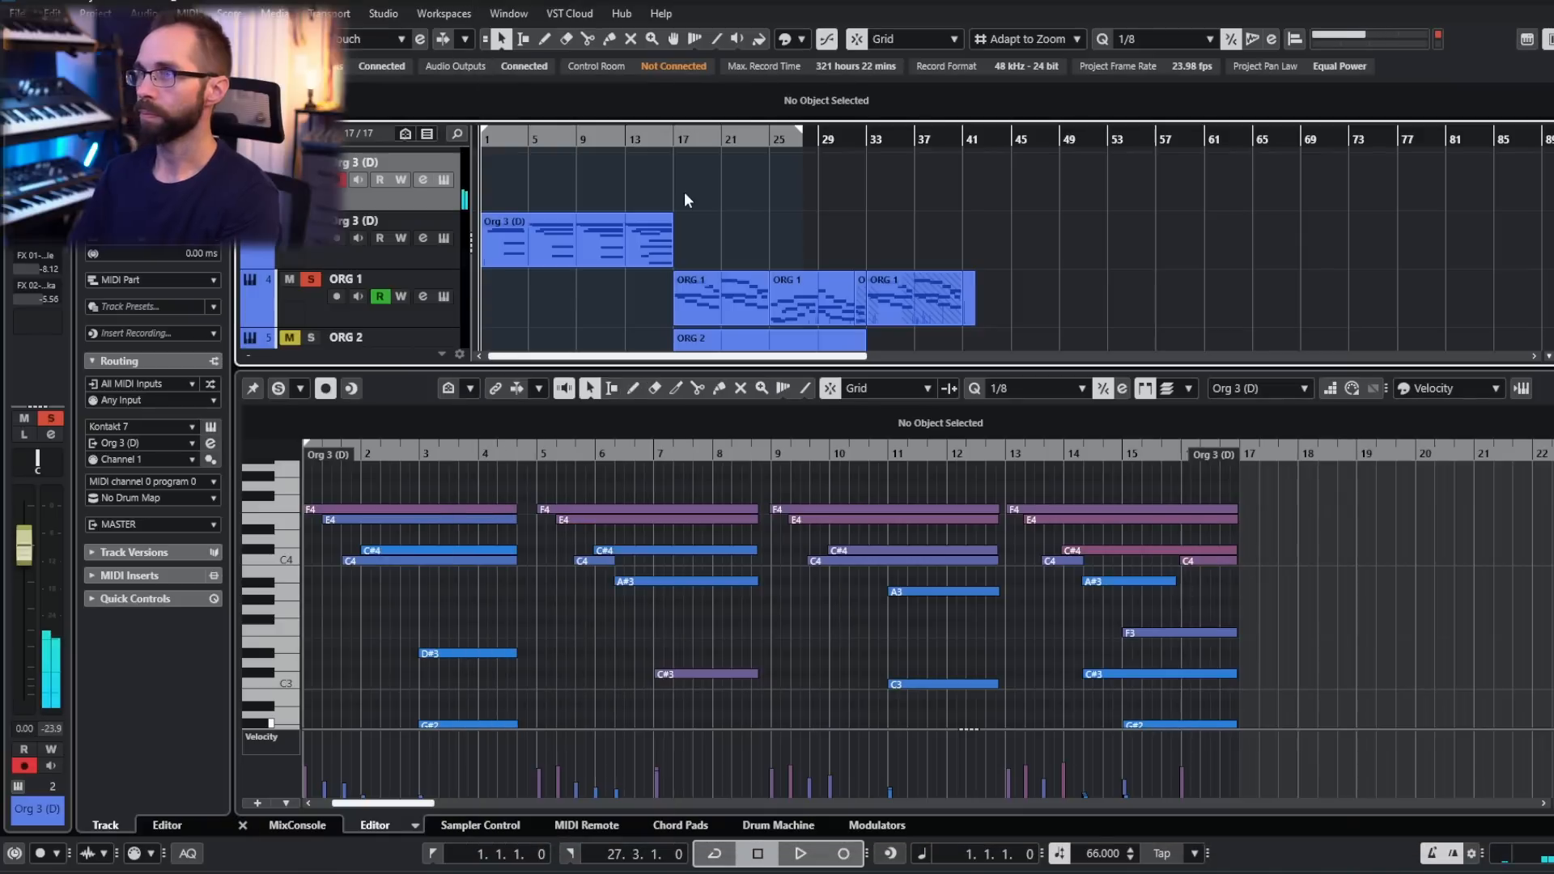
pyautogui.press('space')
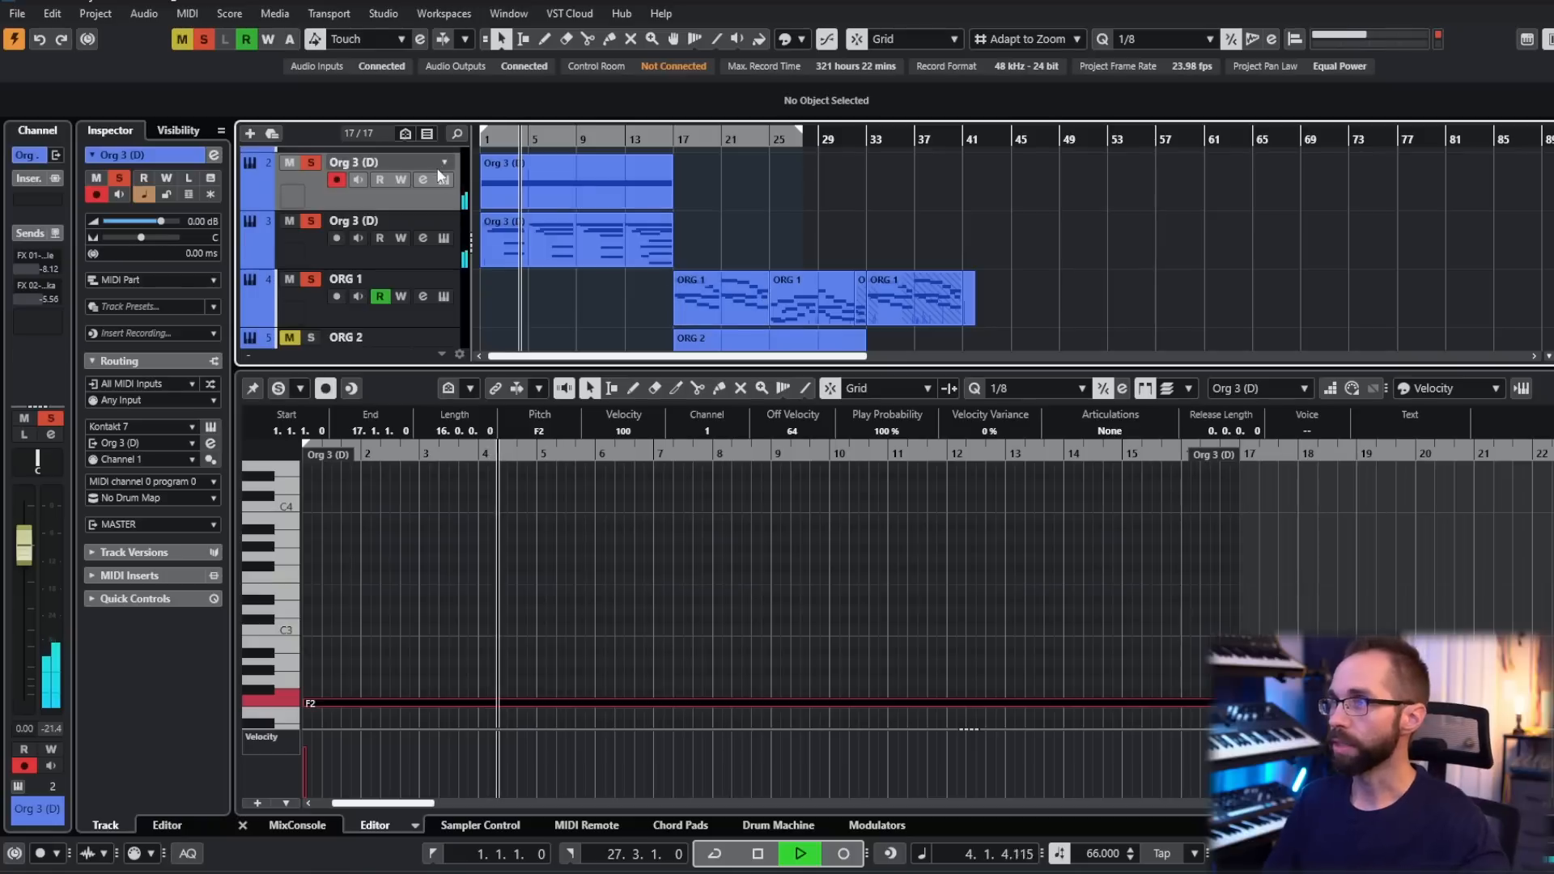
pyautogui.press('space')
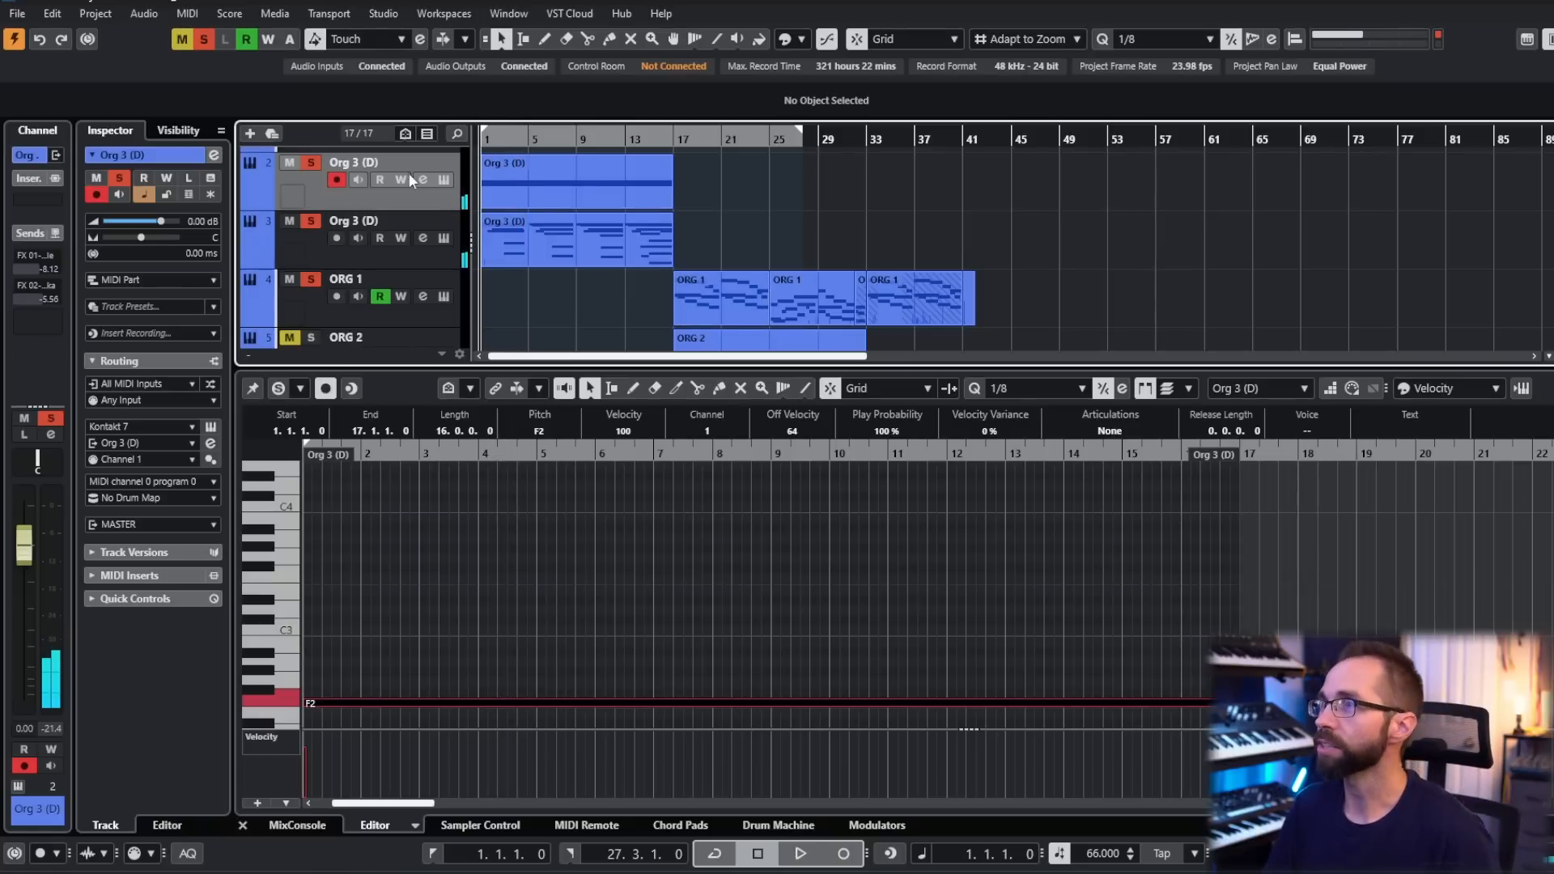
pyautogui.scroll(2, 578, 227)
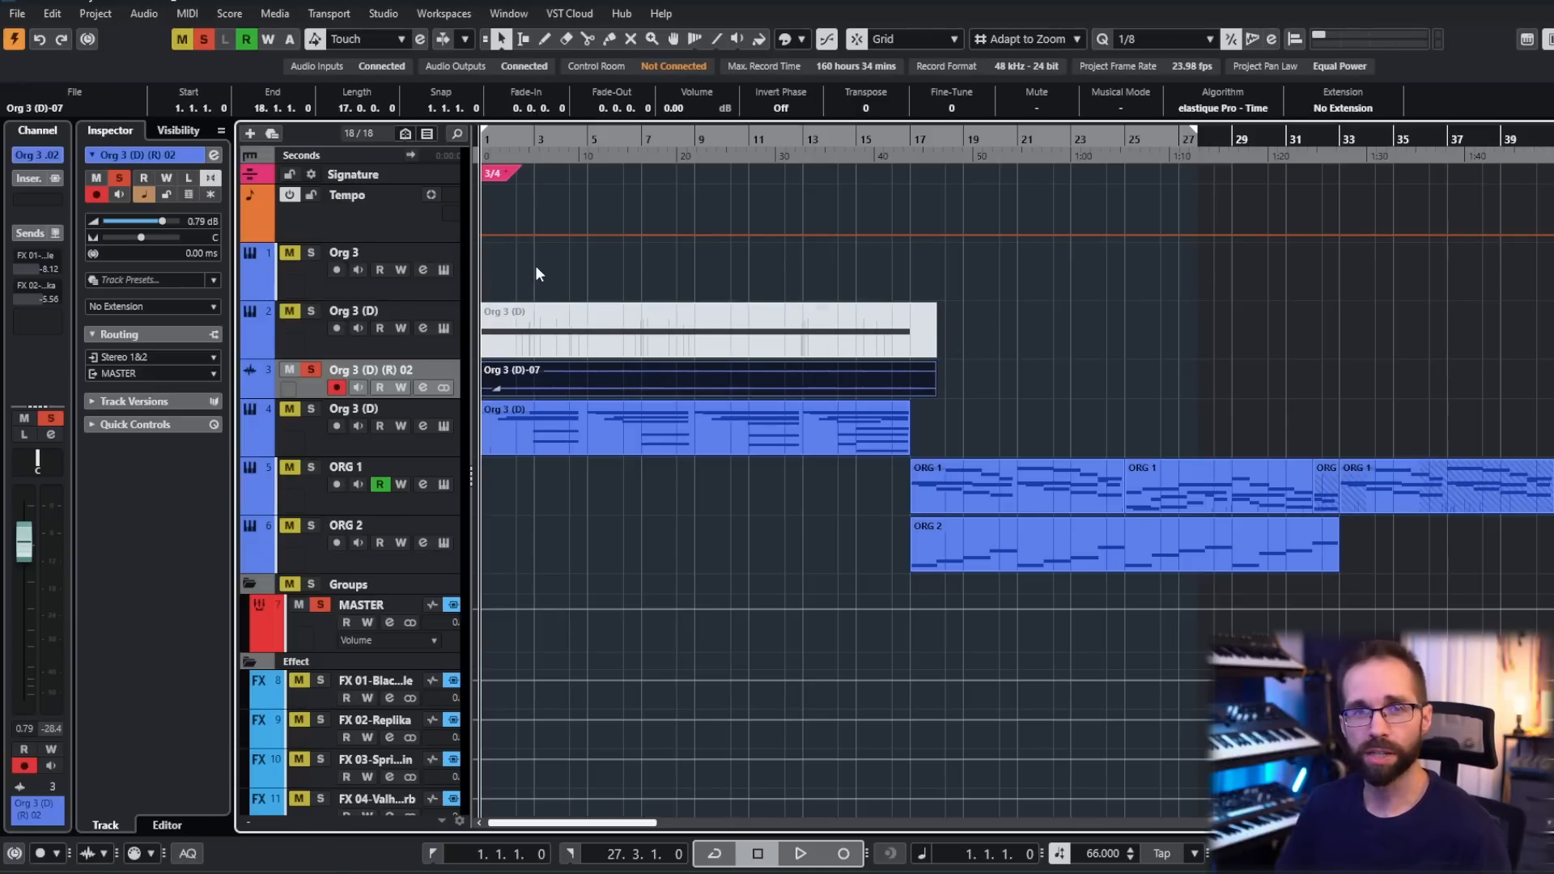
# - During playback, shorten the Org 3 arpeggio part so it ends at bar 18, level with the Org 3 (D) part beneath it
pyautogui.click(922, 271)
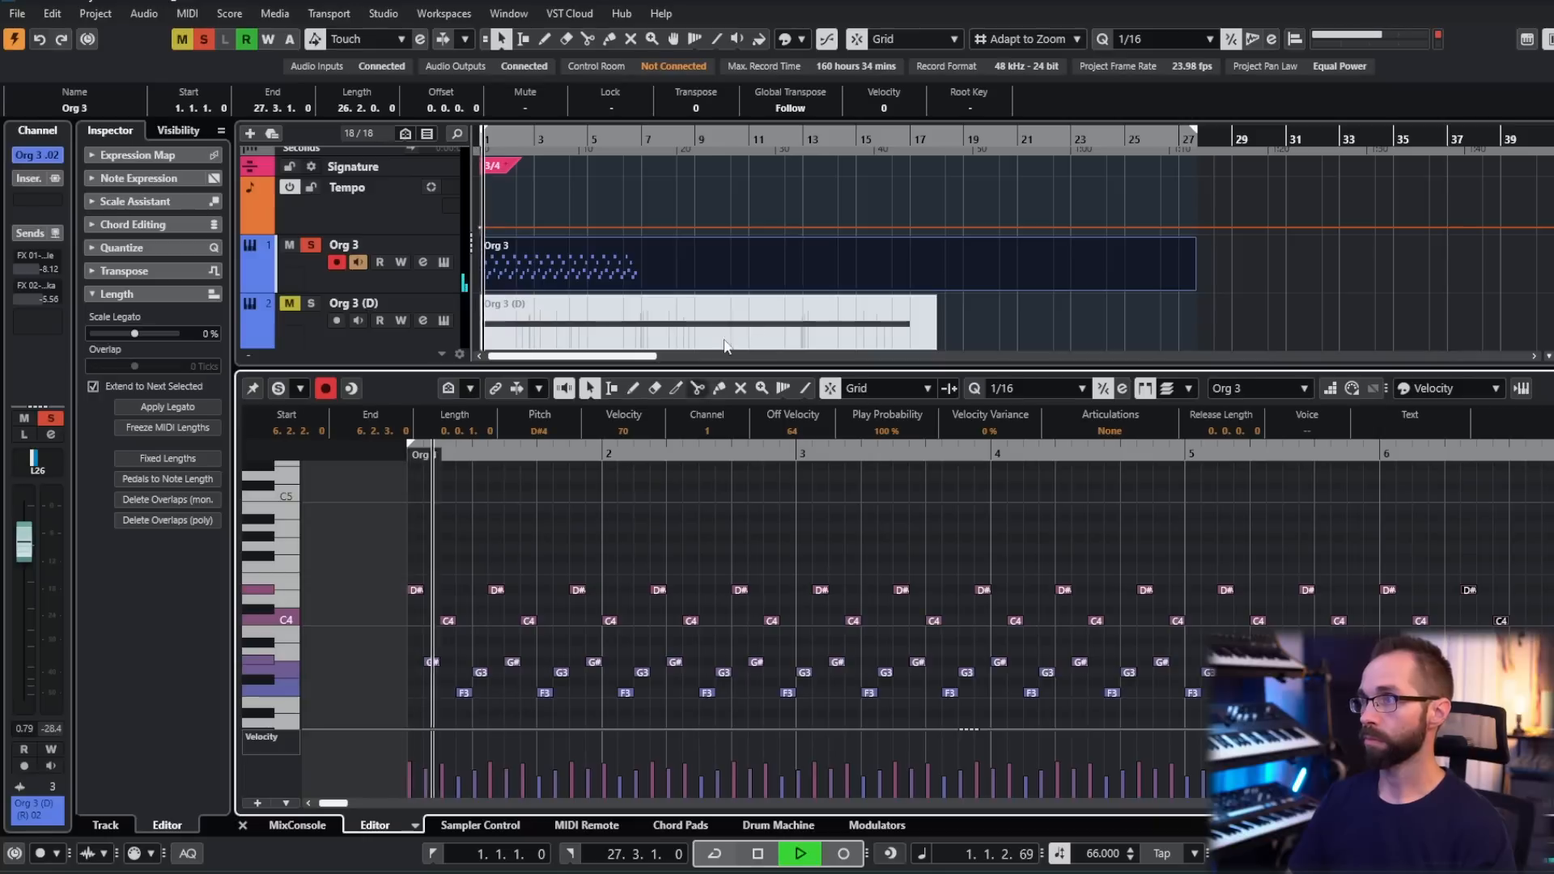
pyautogui.scroll(-1, 907, 309)
pyautogui.click(1002, 298)
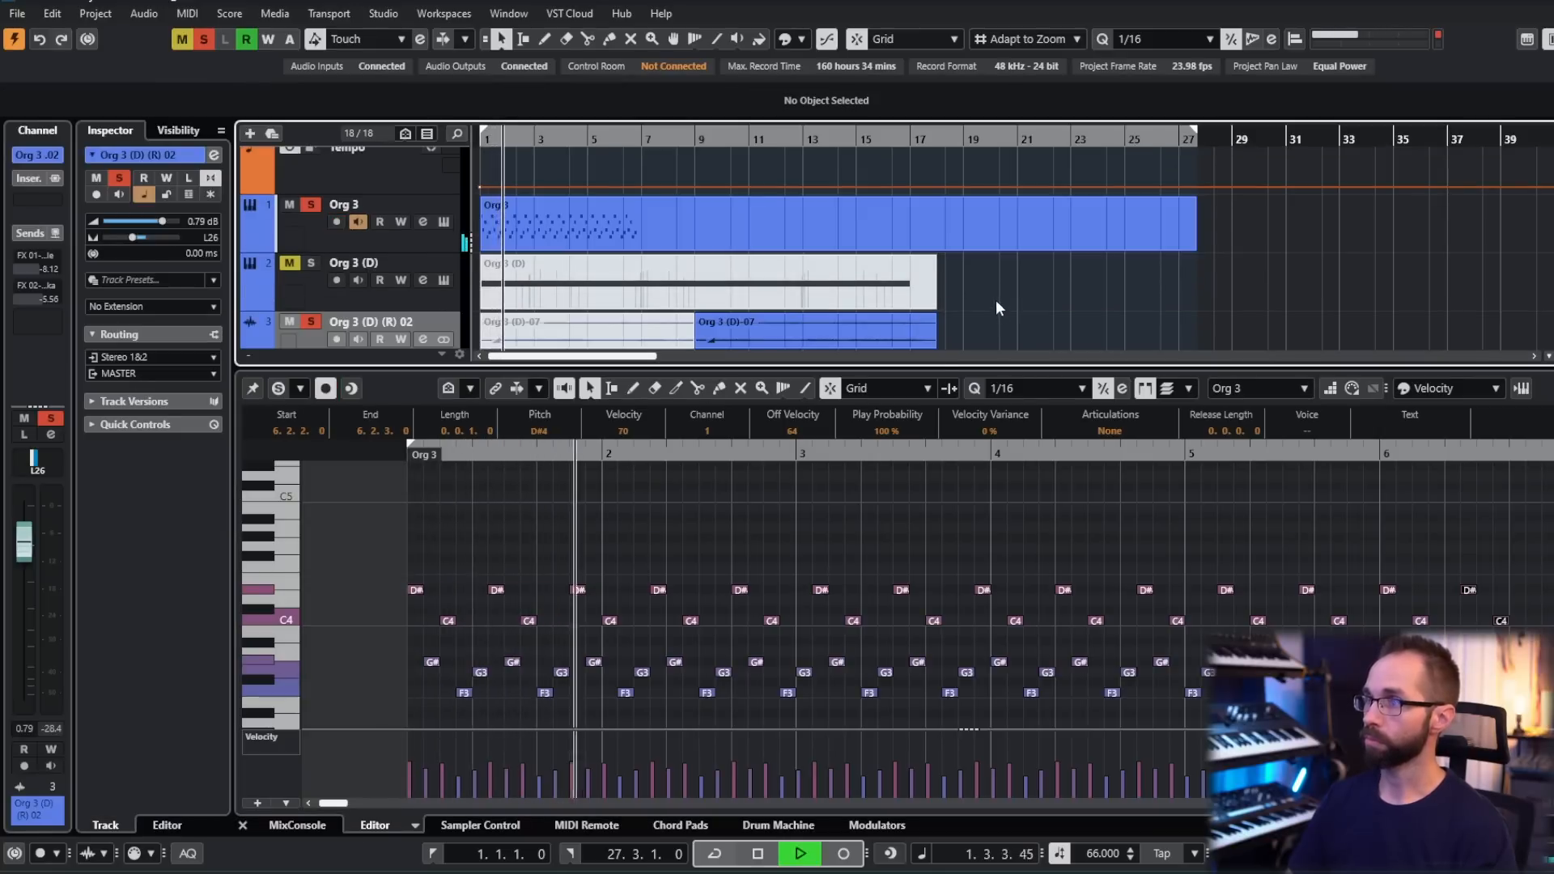
pyautogui.scroll(-1, 730, 627)
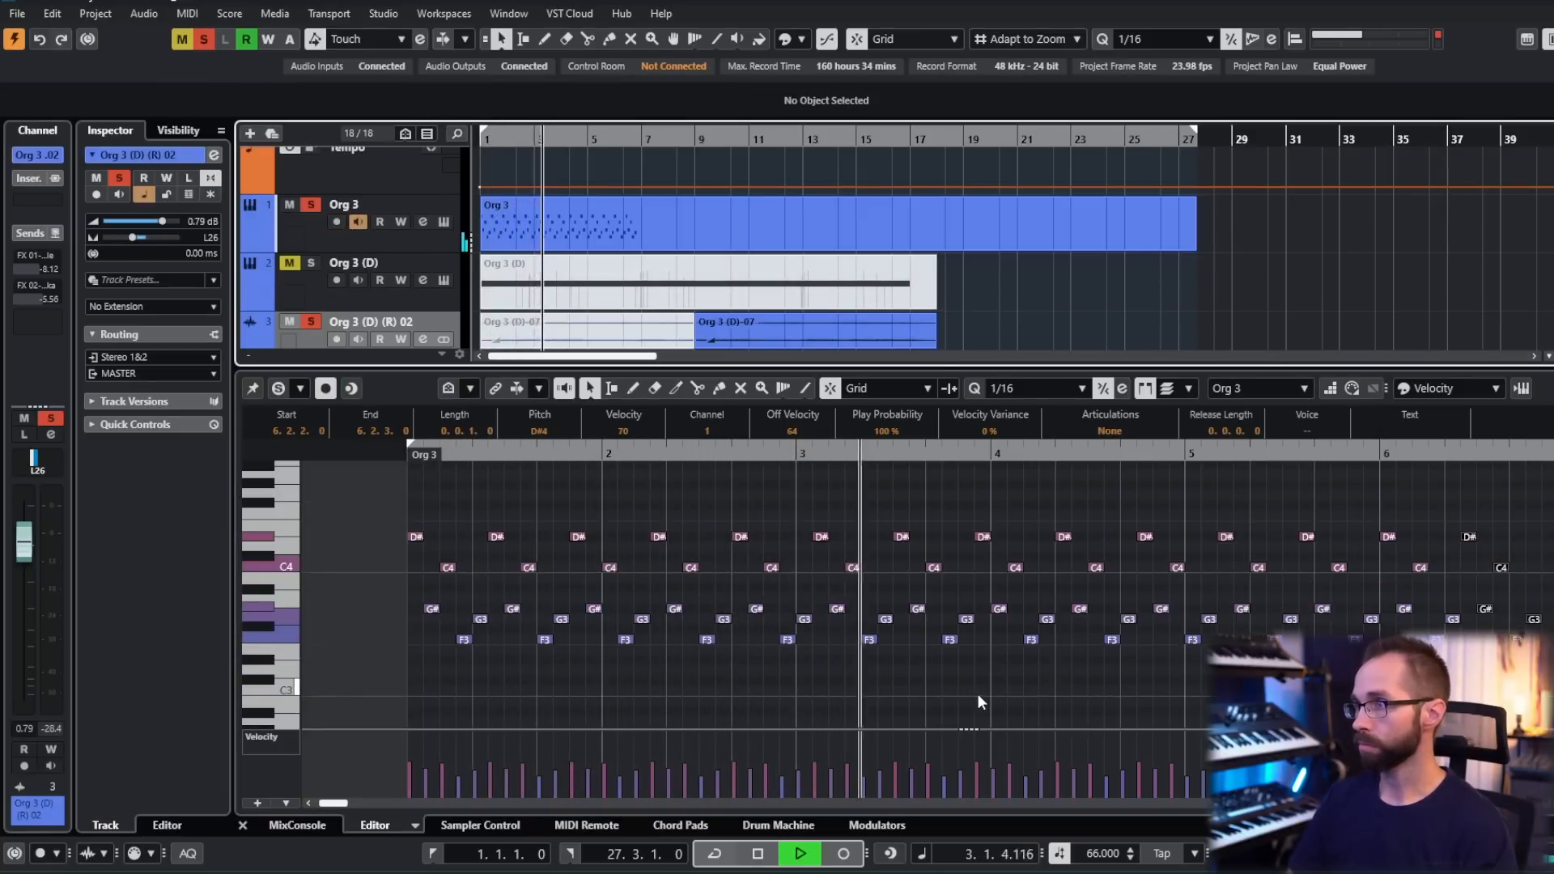
pyautogui.hscroll(2, 974, 692)
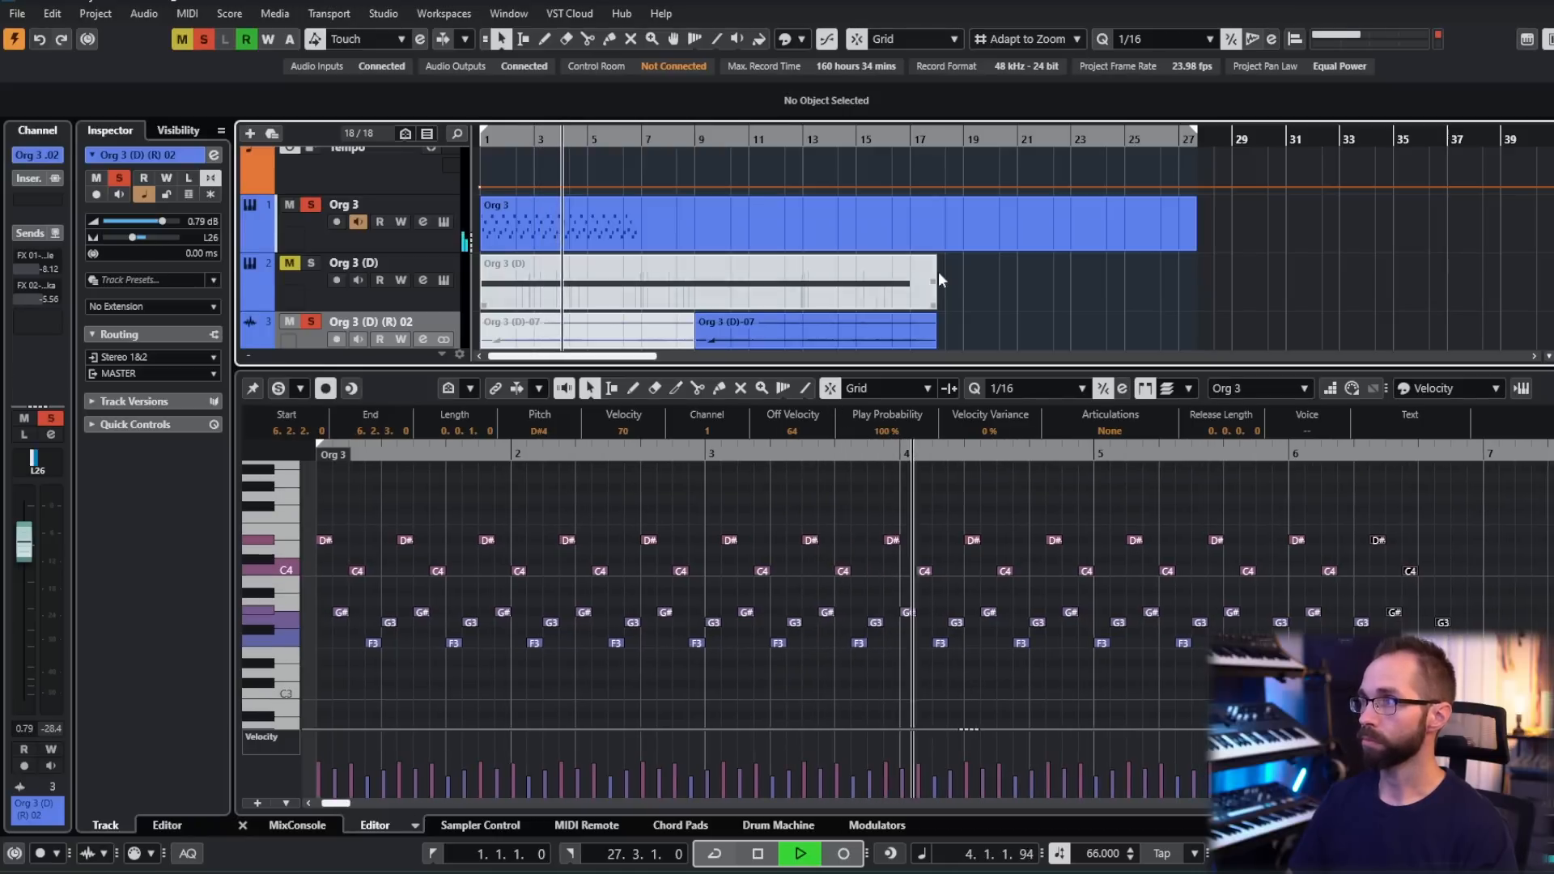
pyautogui.moveTo(1196, 247); pyautogui.dragTo(951, 247)
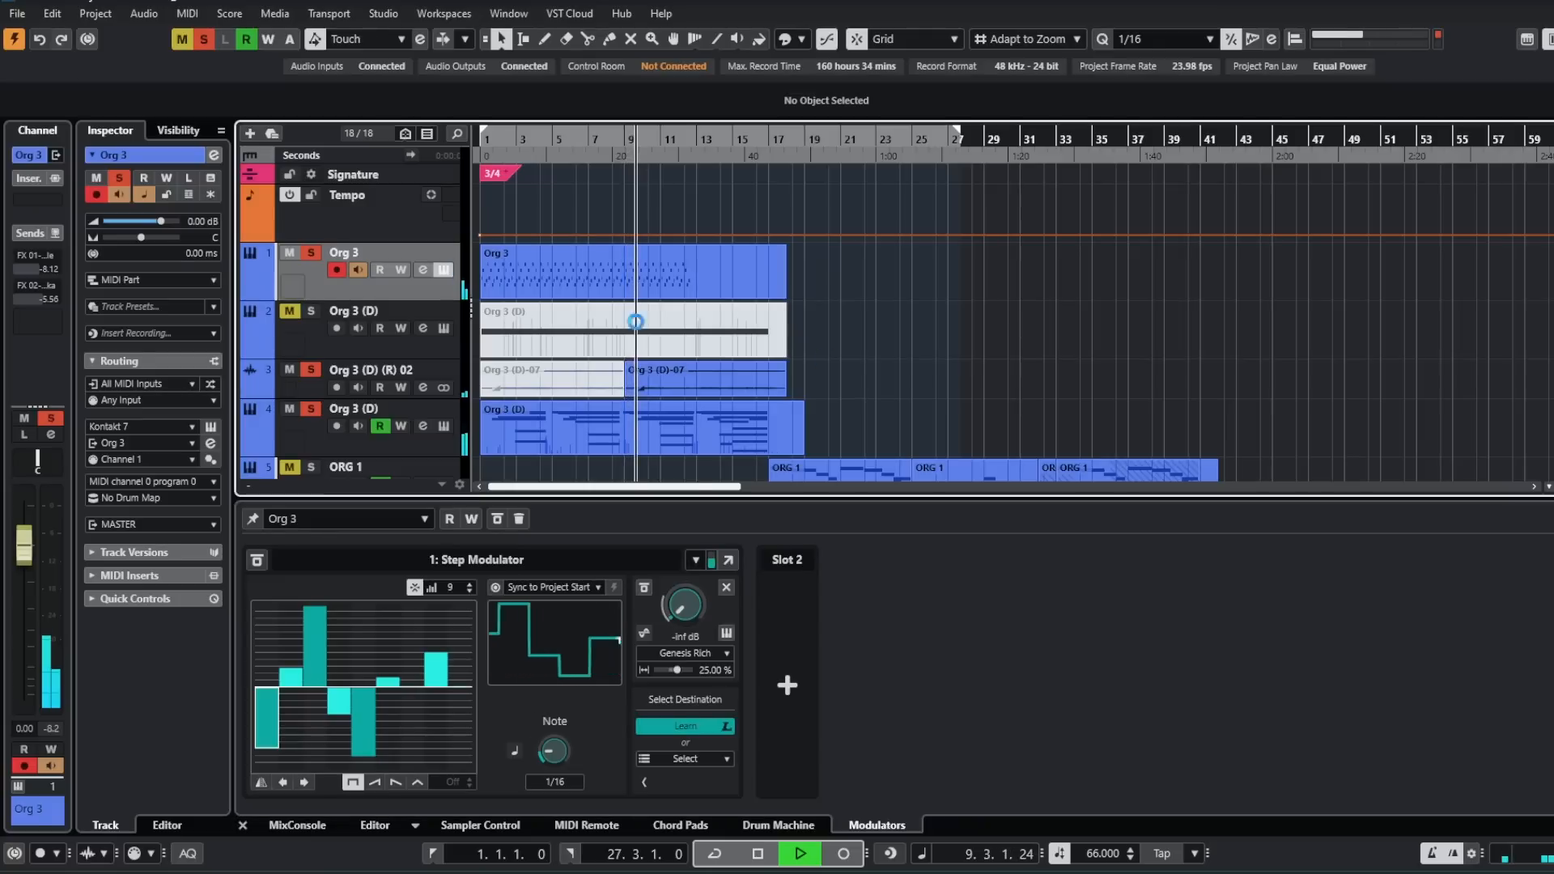
# - Open the Wavering Loops instrument on Org 3 and pick its FX filter amount as a Step Modulator destination
pyautogui.click(443, 270)
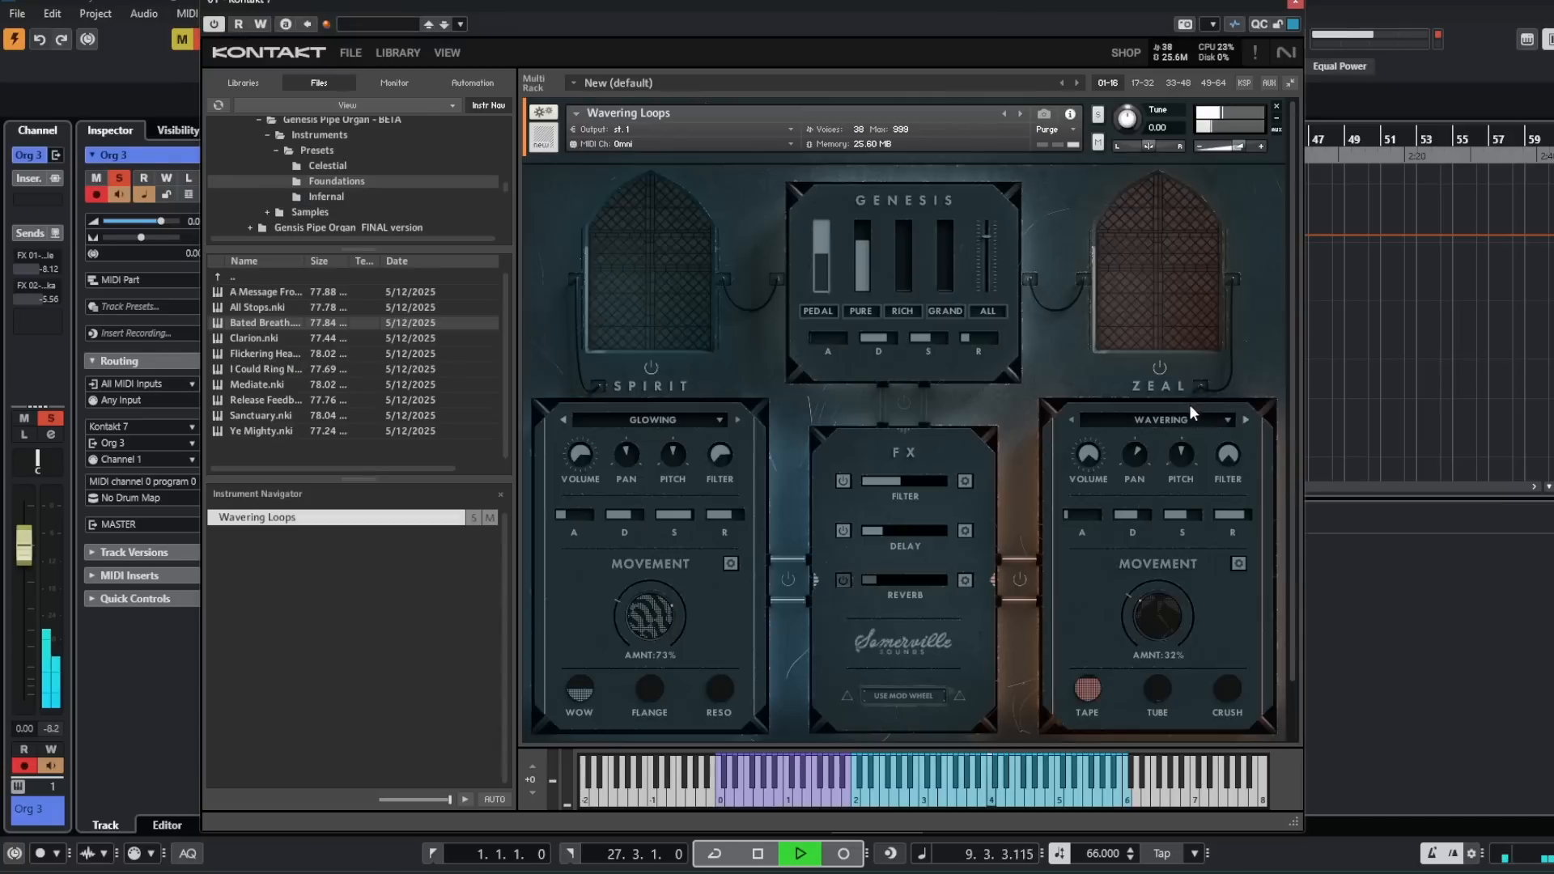
pyautogui.click(903, 481)
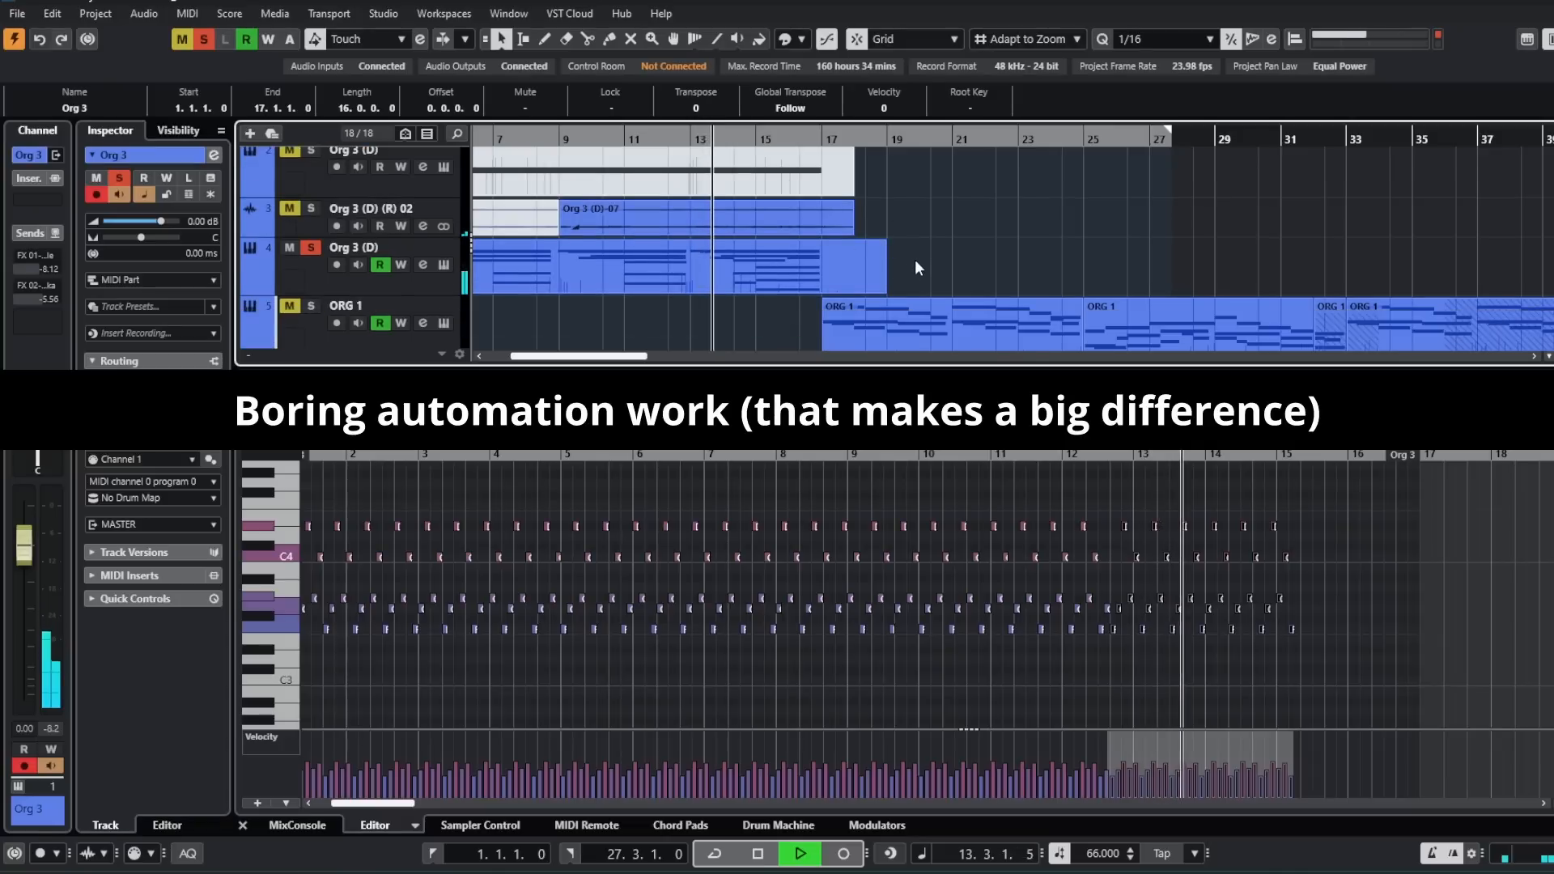
# - Show the automation lanes of the lower Org 3 (D) track and adjust the Zeal Volume ramp's peak at bar 17
pyautogui.click(251, 288)
pyautogui.scroll(-2, 678, 305)
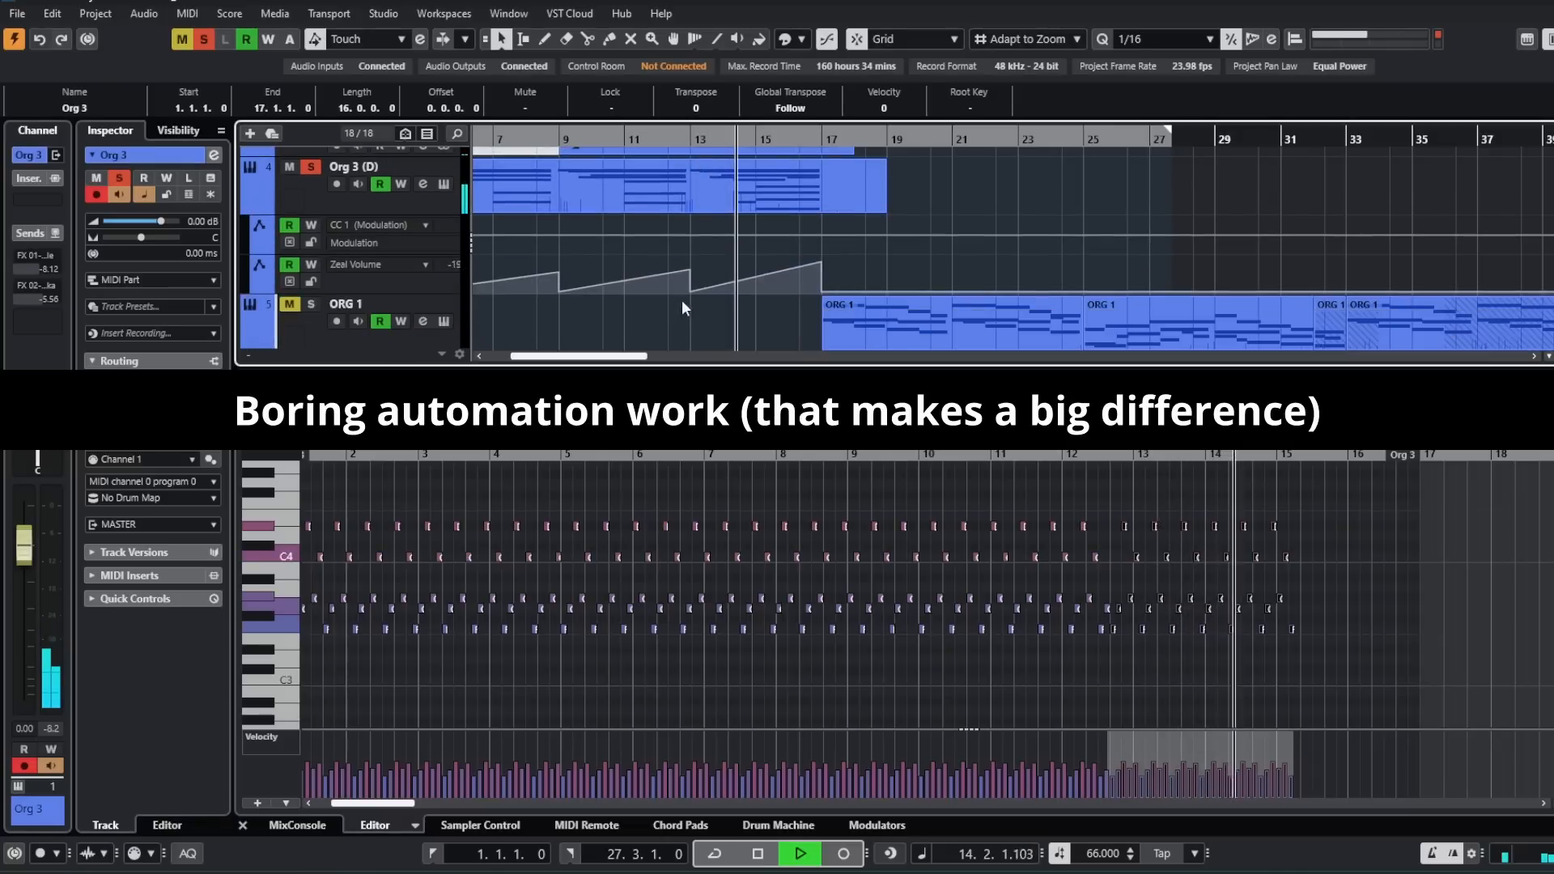
pyautogui.click(822, 263)
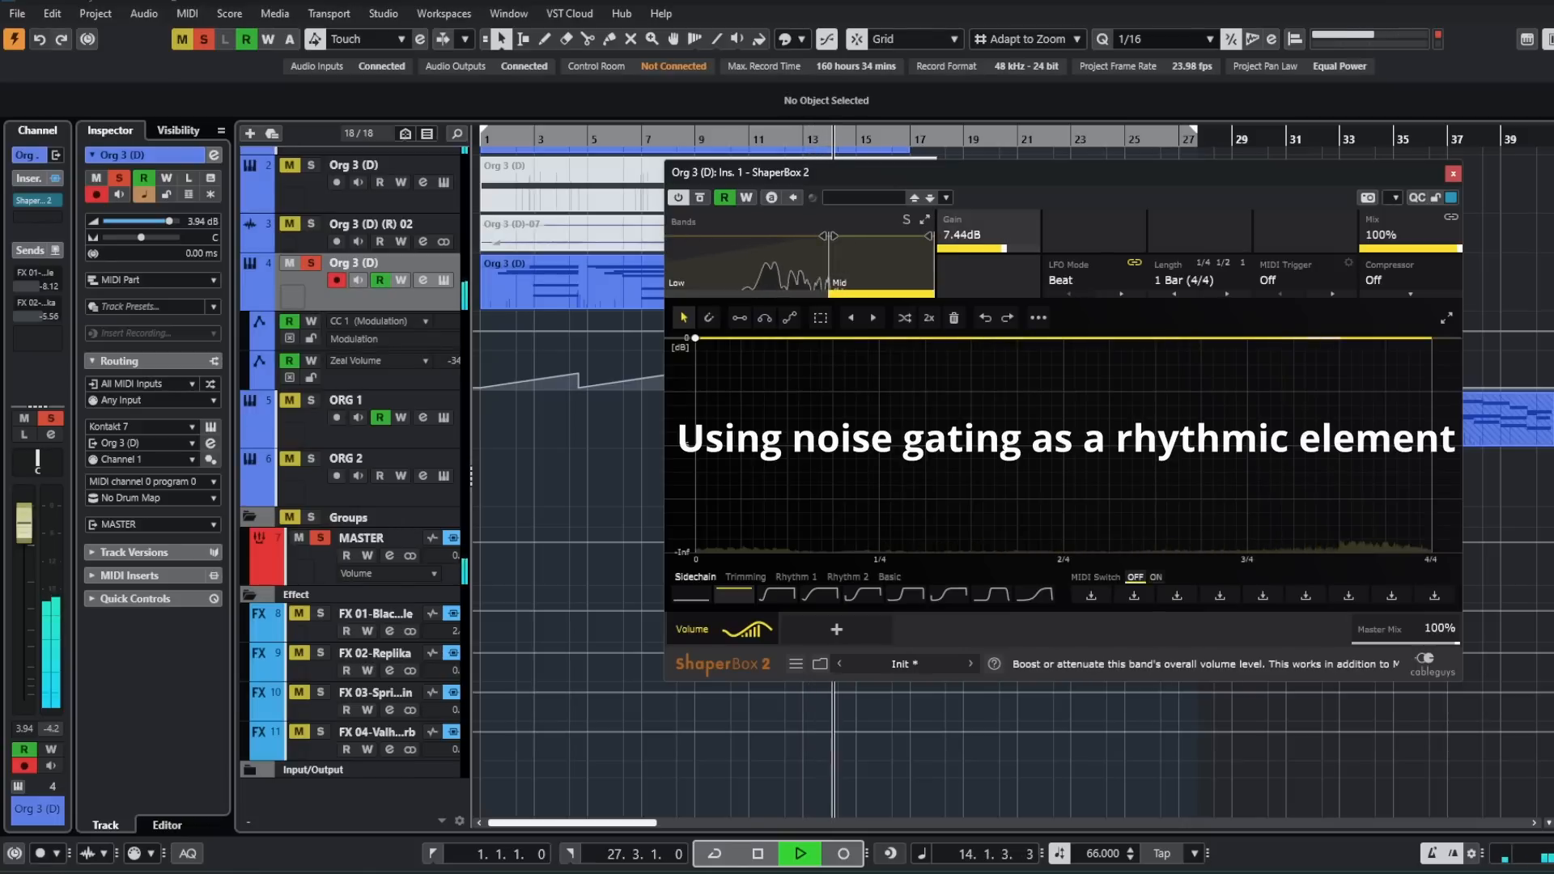
# - In ShaperBox 2 on Org 3 (D), build a Rhythm 2 volume gate with 8.40 dB band gain and a 1/4 length
pyautogui.moveTo(993, 249); pyautogui.dragTo(989, 248)
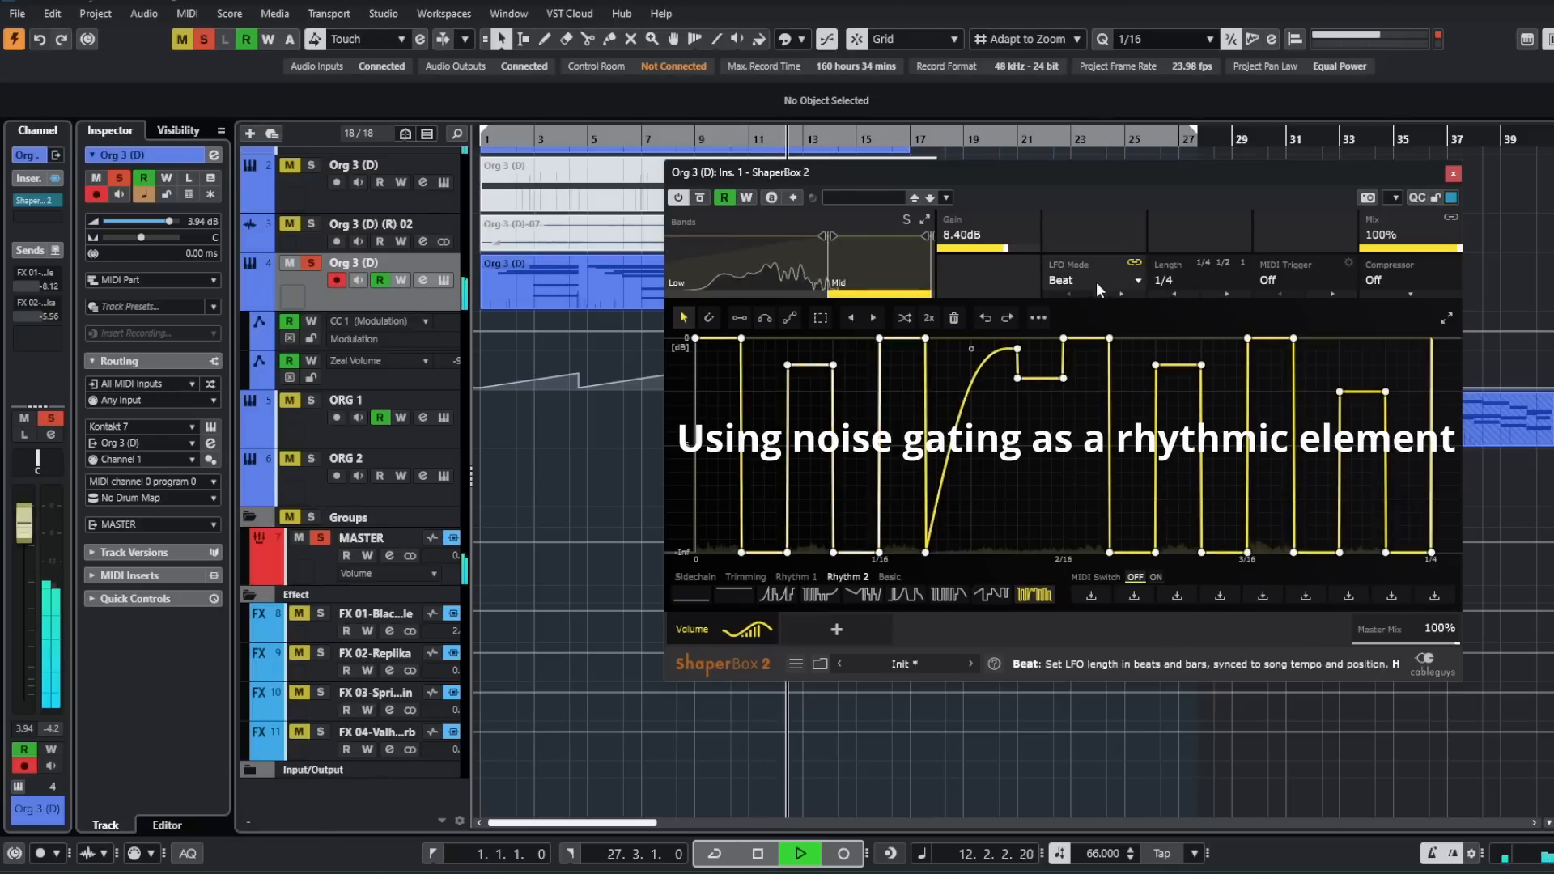
pyautogui.click(1136, 281)
pyautogui.click(1130, 276)
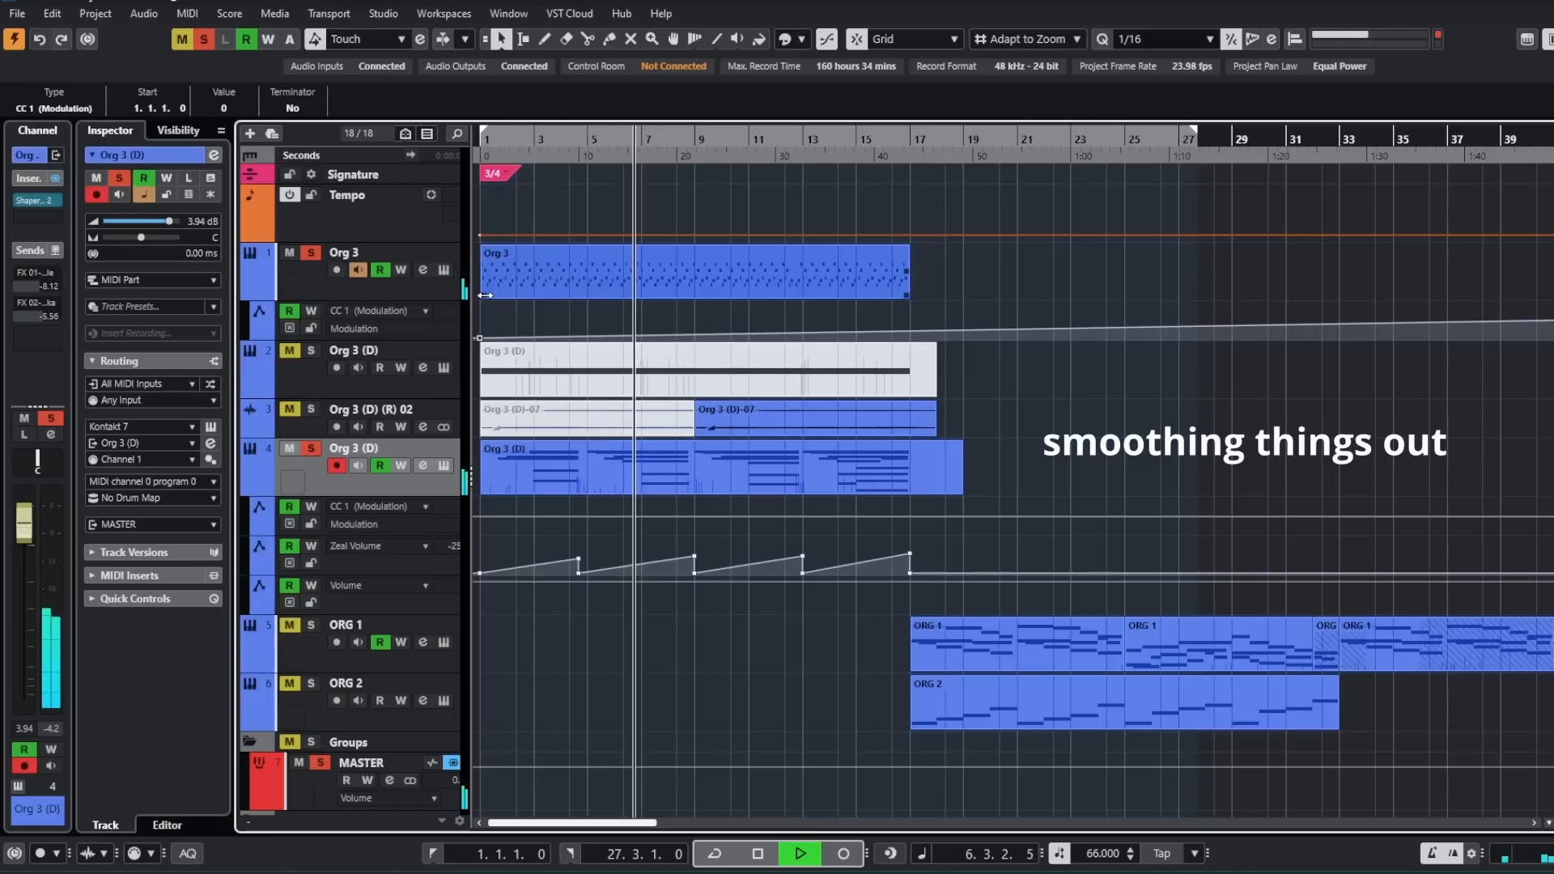
# - Add a Volume automation lane to Org 3 and draw a rise from the minimum at bar 1 towards bar 13
pyautogui.click(258, 335)
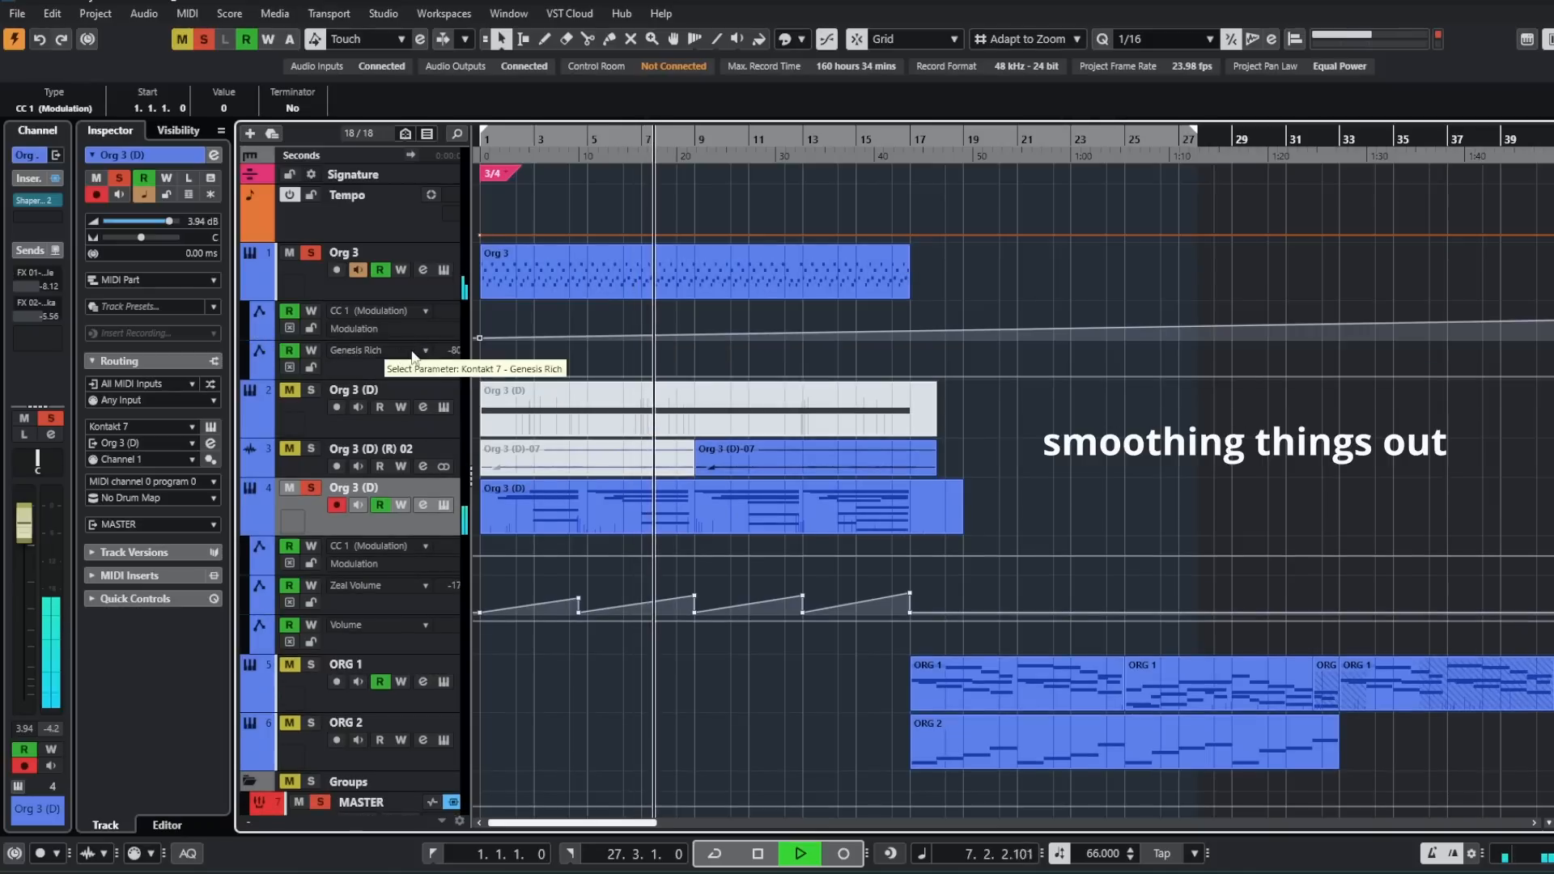
pyautogui.click(411, 352)
pyautogui.click(459, 361)
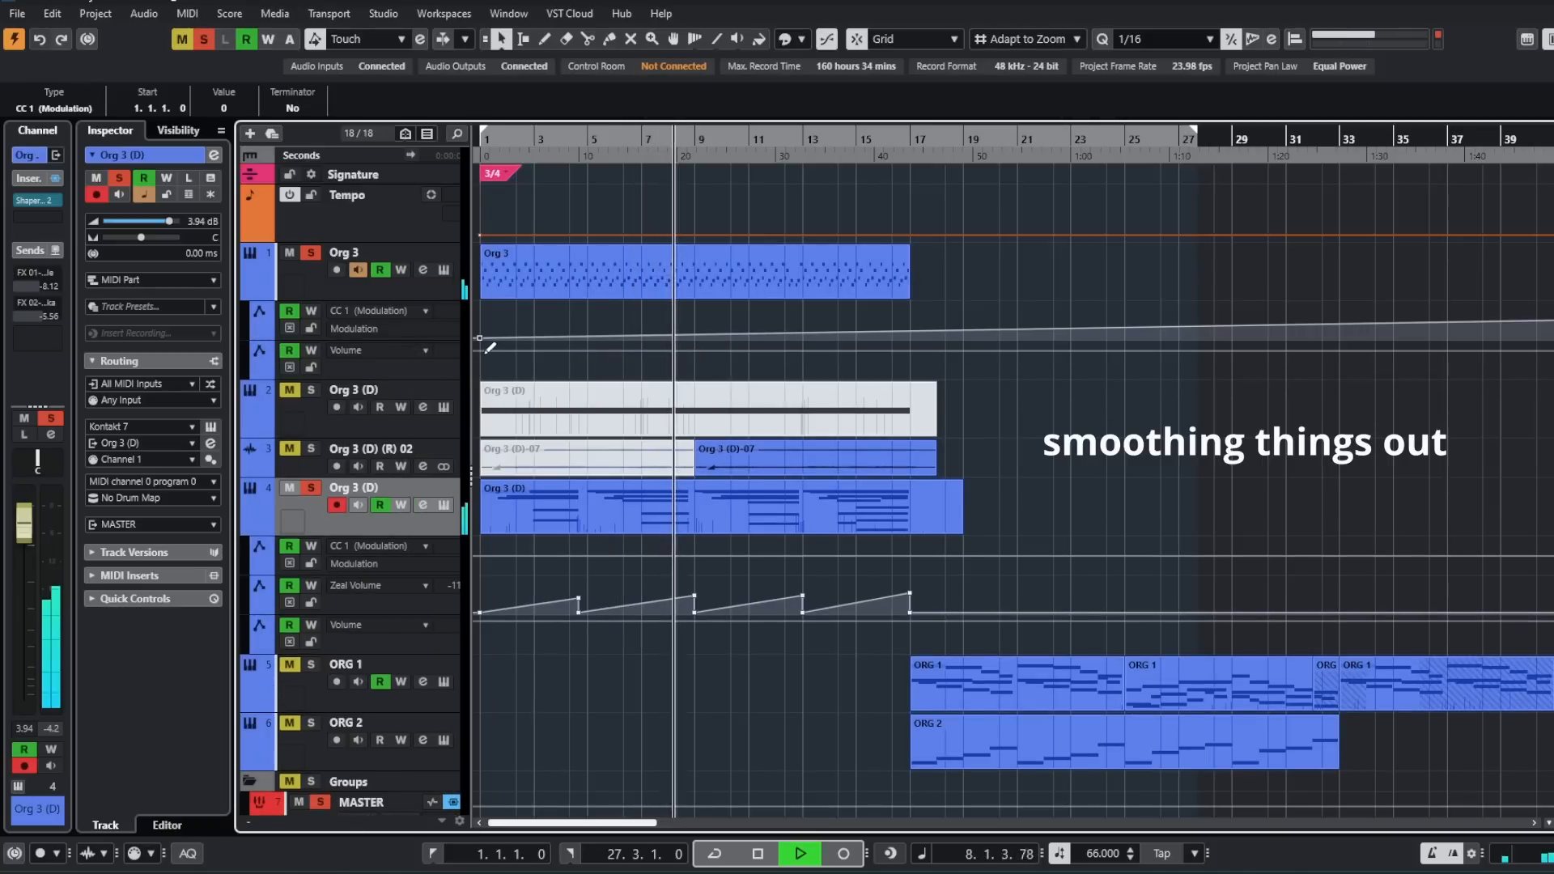
pyautogui.moveTo(481, 353); pyautogui.dragTo(481, 377)
pyautogui.moveTo(750, 377)
pyautogui.mouseDown()
pyautogui.moveTo(751, 357)
pyautogui.moveTo(724, 358)
pyautogui.moveTo(760, 357)
pyautogui.mouseUp()
pyautogui.moveTo(591, 369); pyautogui.dragTo(590, 378)
pyautogui.click(805, 355)
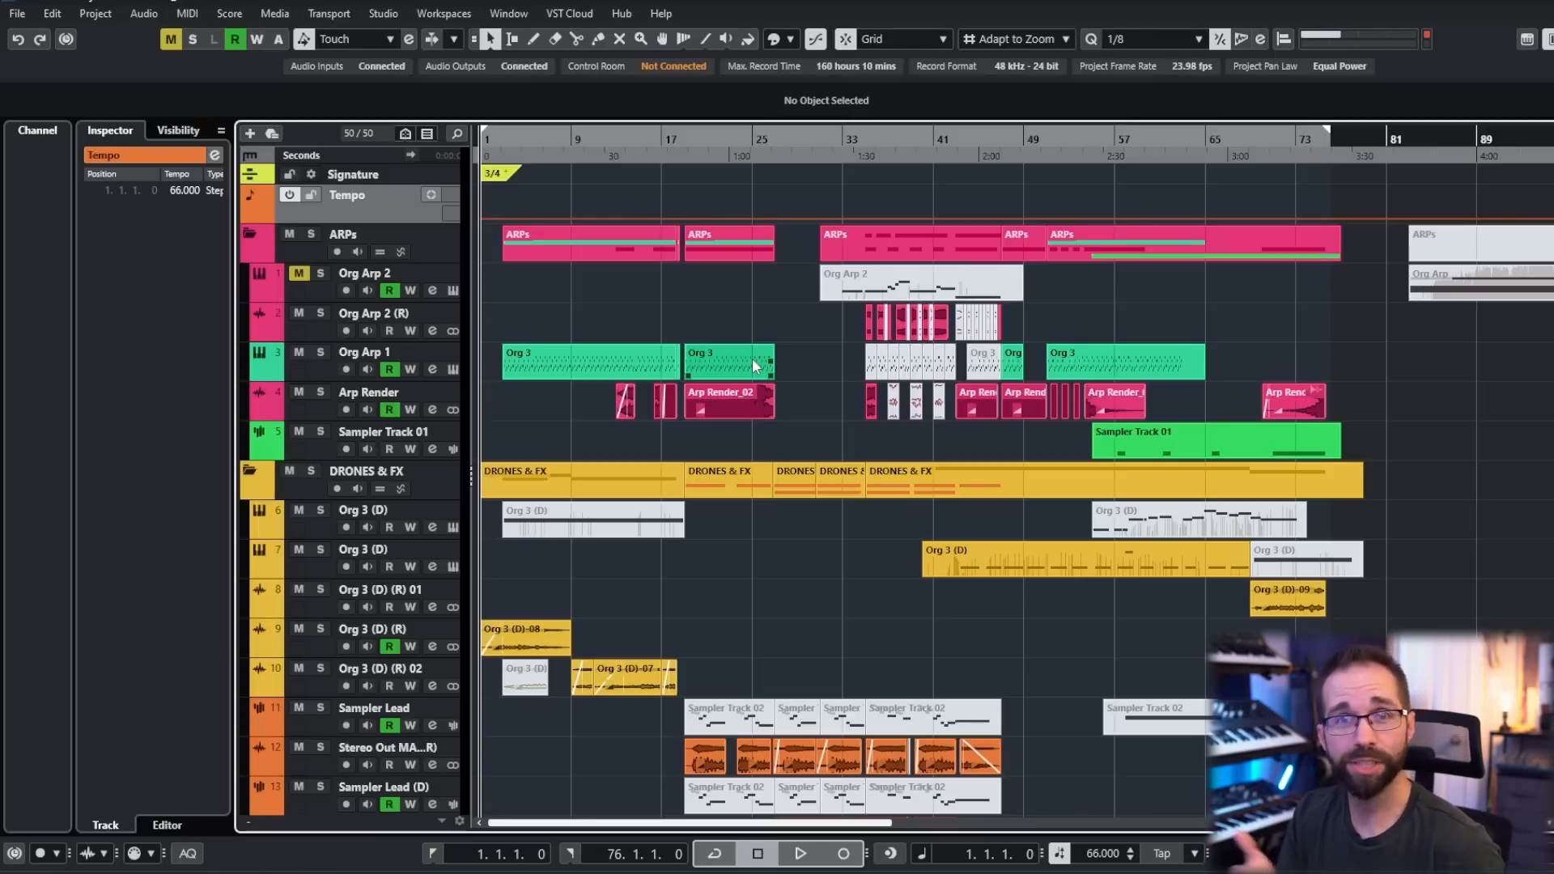
# - Open the ORG 1 part at bar 27 on the ORG 1 Main track and review its notes
pyautogui.scroll(-10, 753, 366)
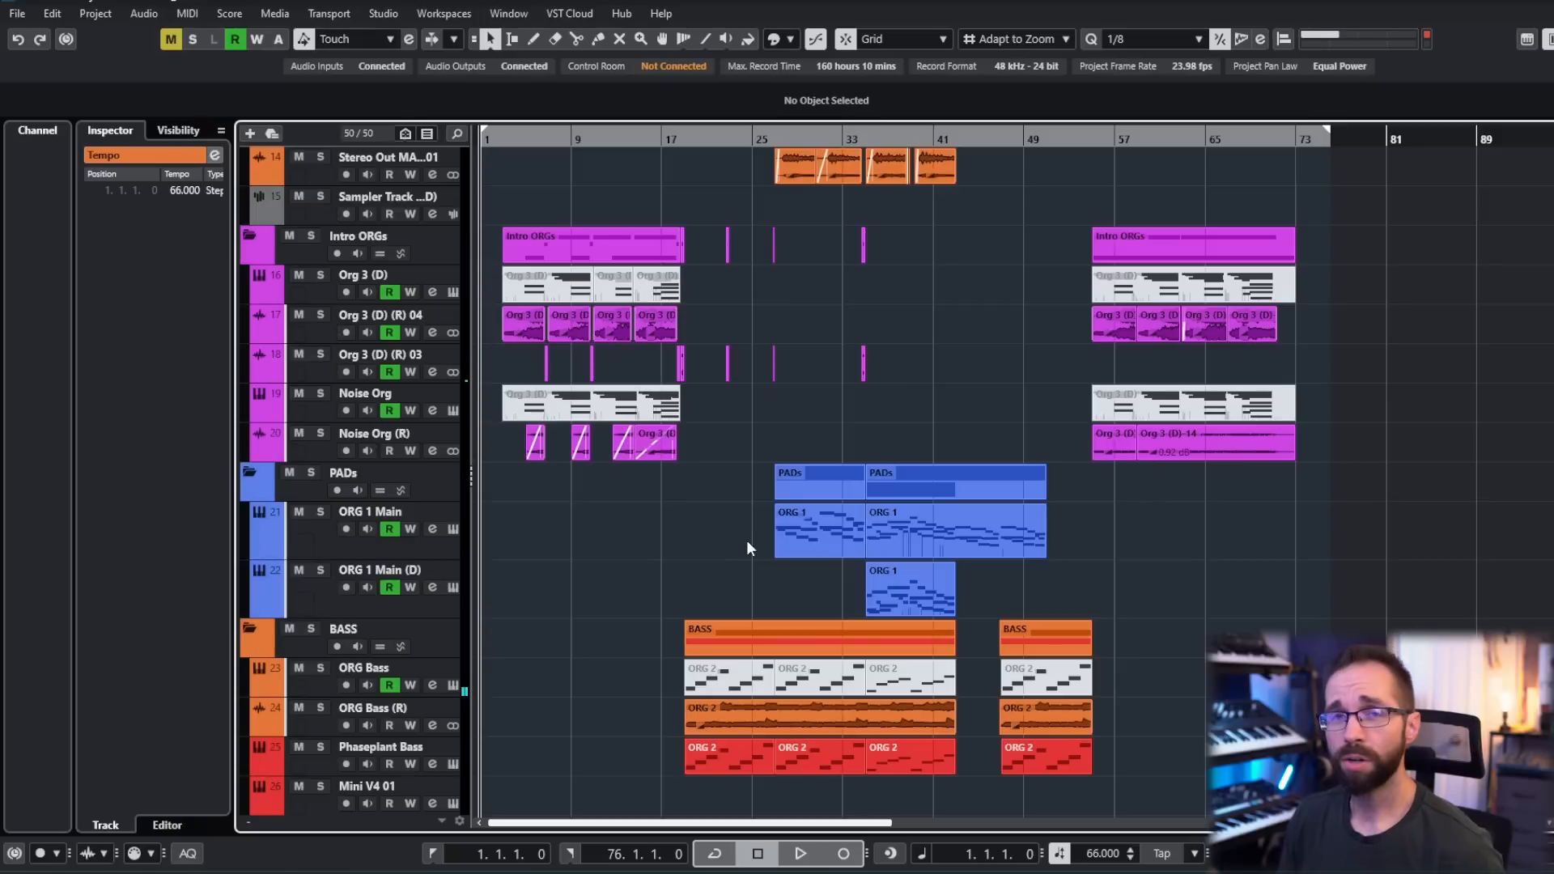
pyautogui.click(828, 530)
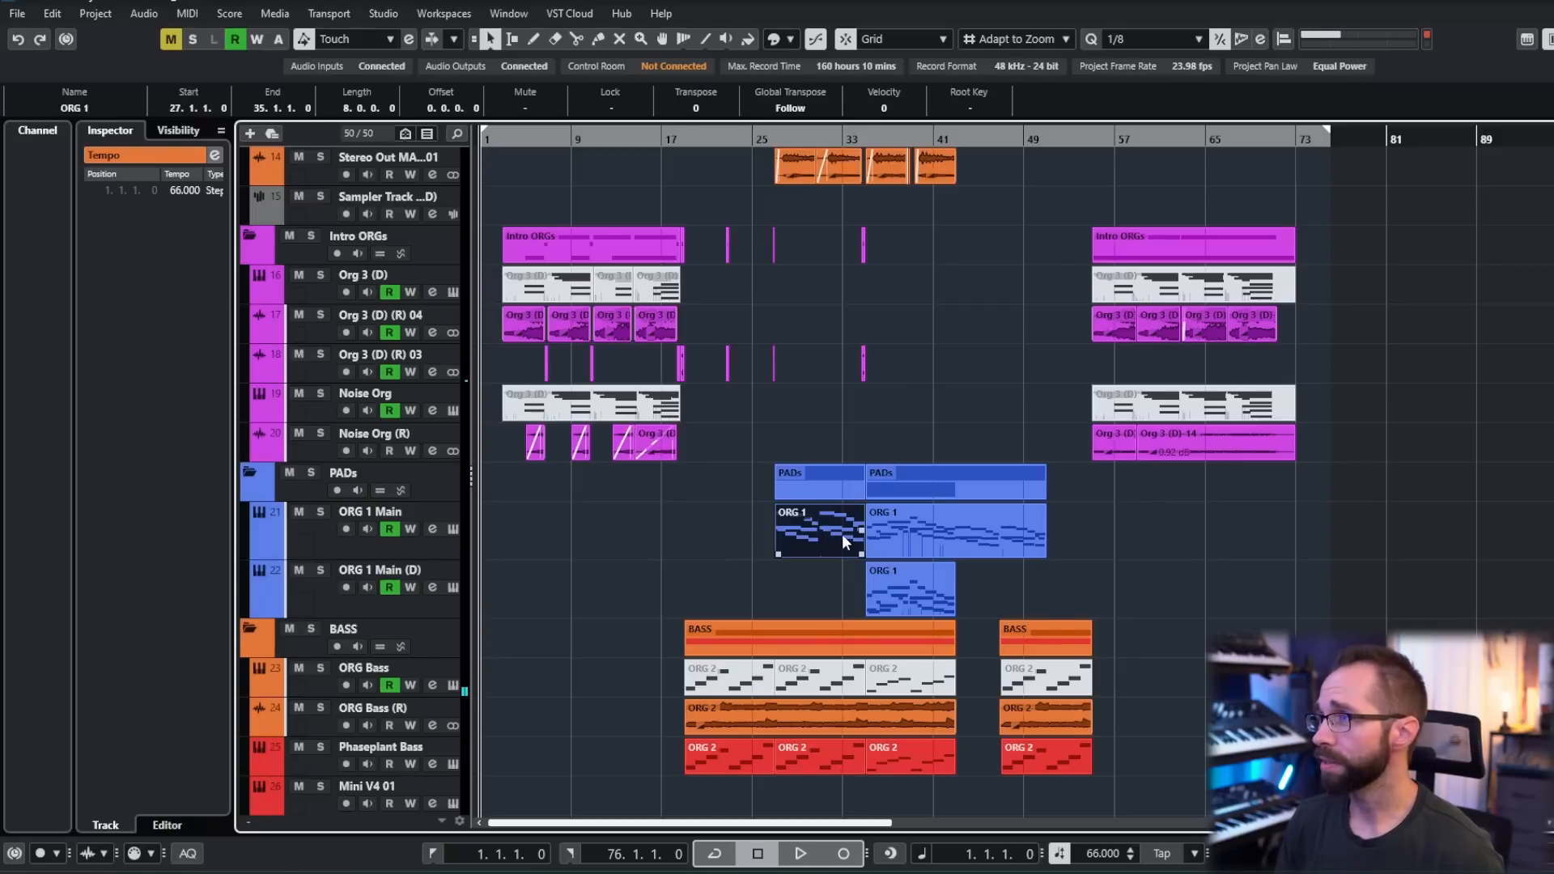
pyautogui.doubleClick(842, 535)
pyautogui.scroll(-1, 790, 532)
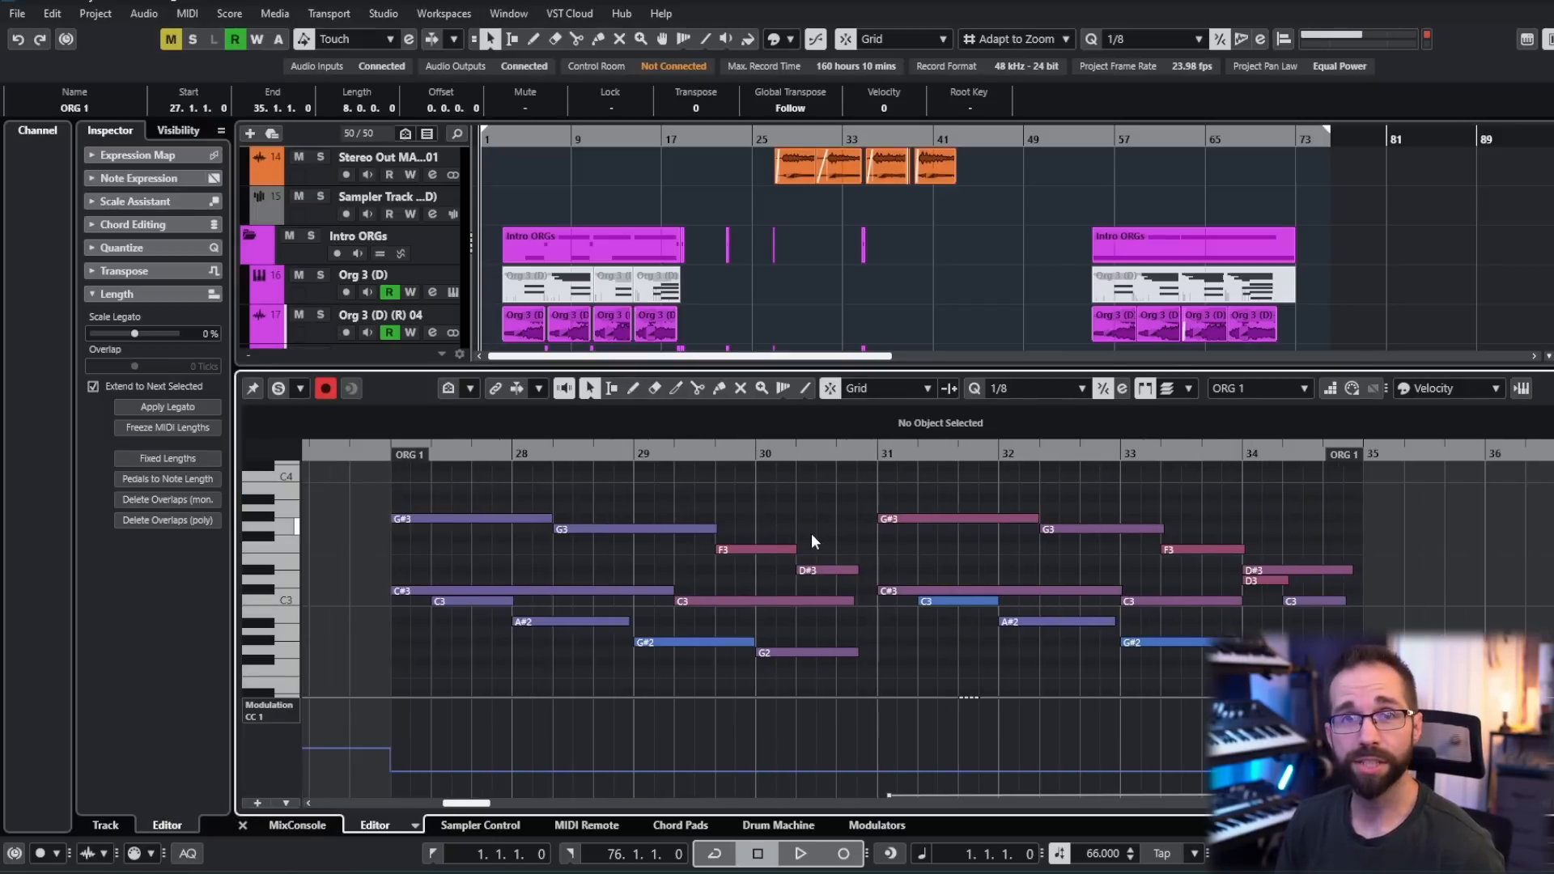
pyautogui.moveTo(848, 536); pyautogui.dragTo(862, 541)
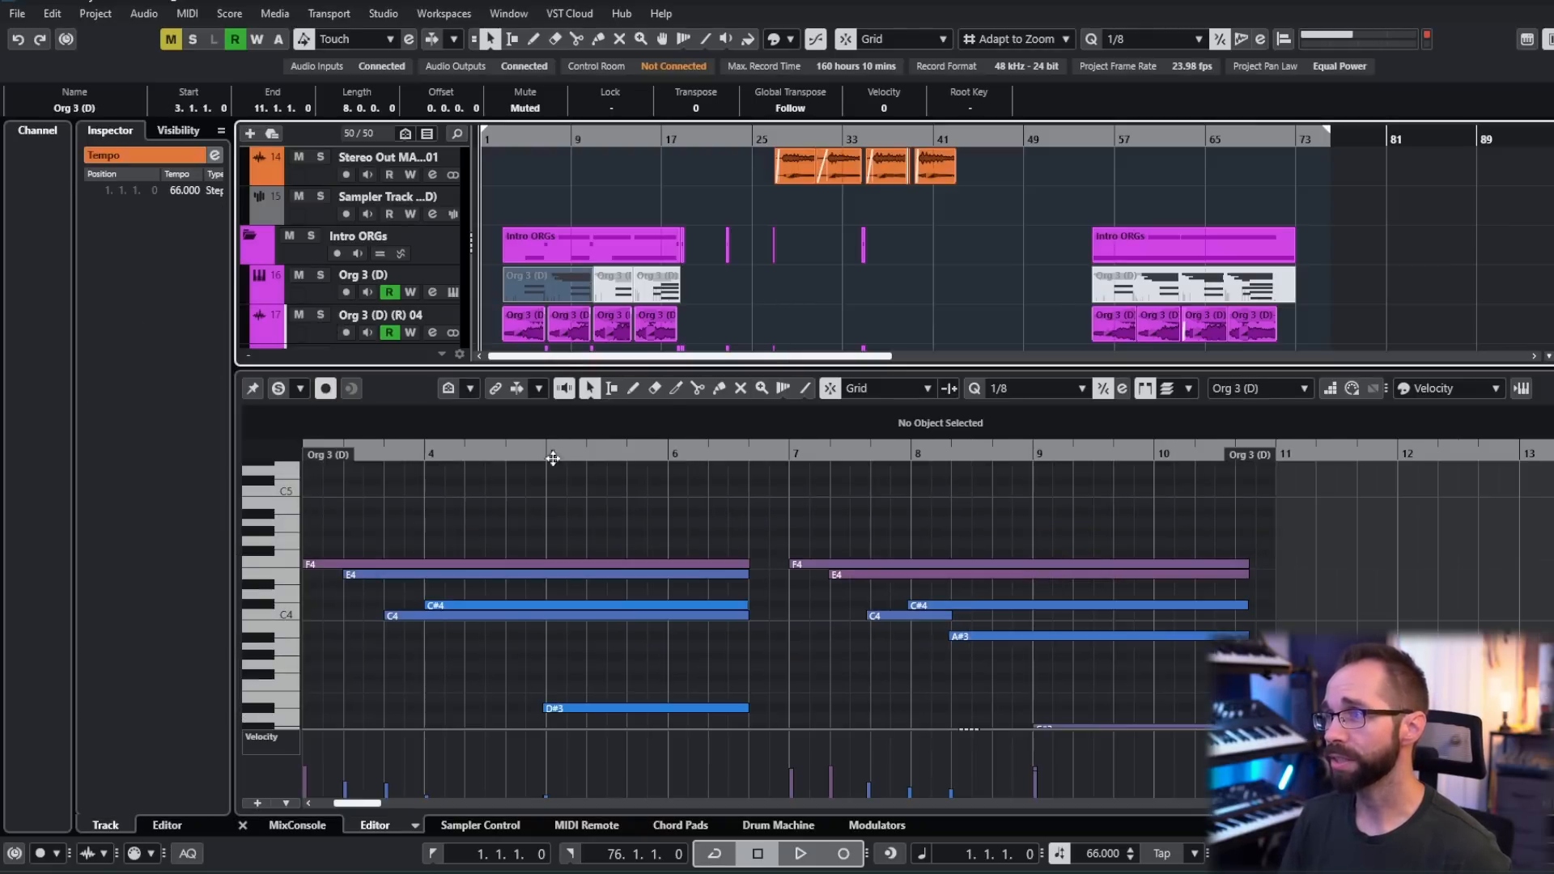
# - Examine the staggered chord notes of the Org 3 (D) part that starts at bar 3 in the Intro ORGs folder
pyautogui.moveTo(532, 511); pyautogui.dragTo(694, 458)
pyautogui.moveTo(896, 607); pyautogui.dragTo(904, 634)
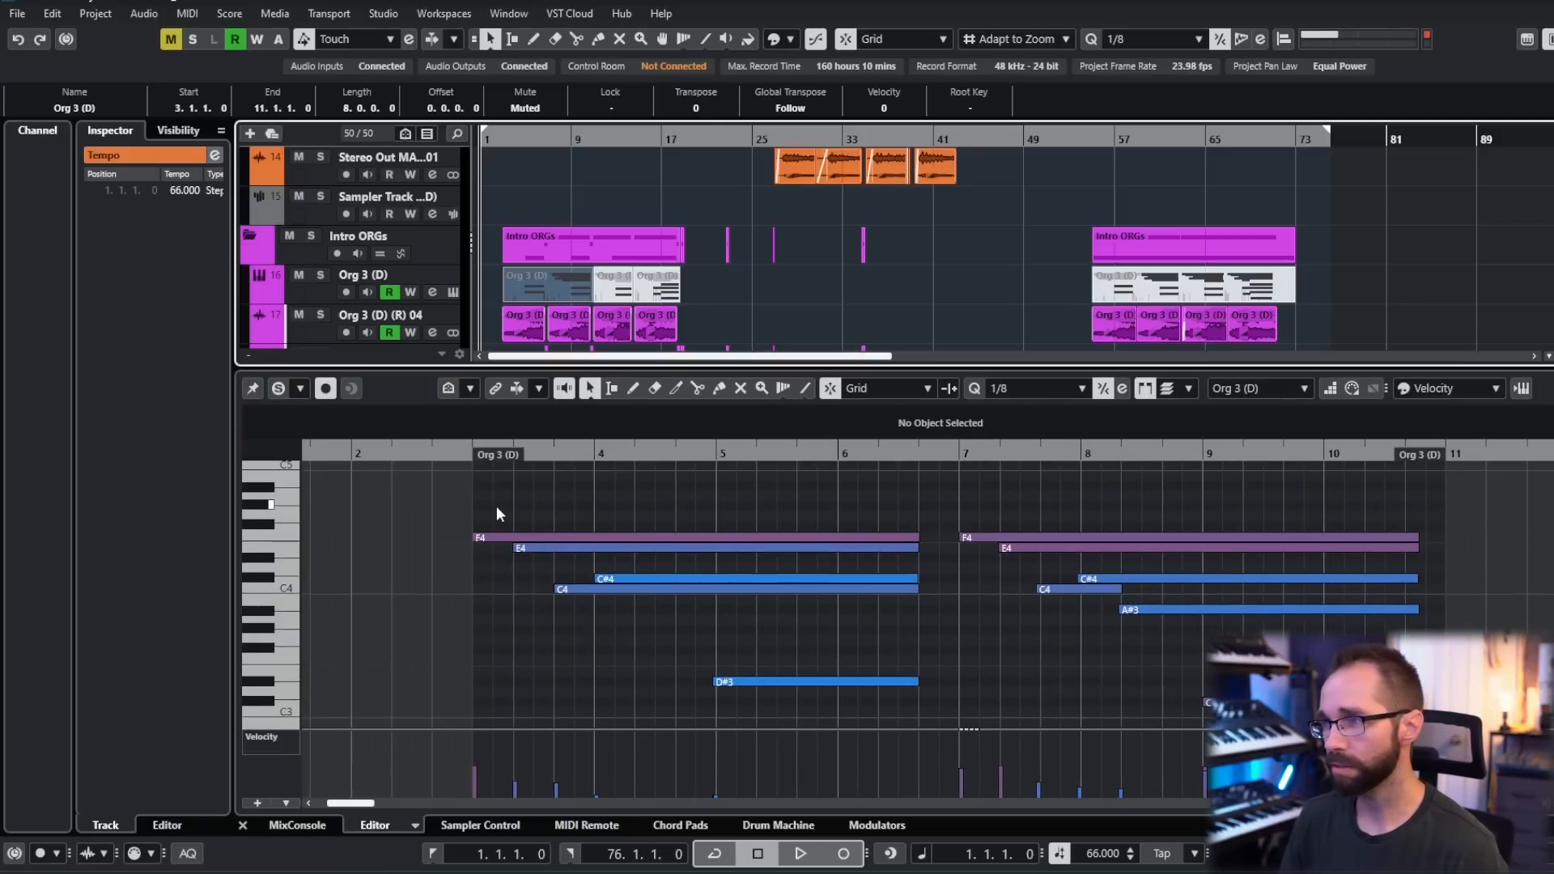
pyautogui.moveTo(460, 509); pyautogui.dragTo(633, 620)
pyautogui.scroll(-5, 791, 271)
# - Show both ORG 1 parts of the ORG 1 Main track together in the note editor and examine their lines
pyautogui.click(813, 251)
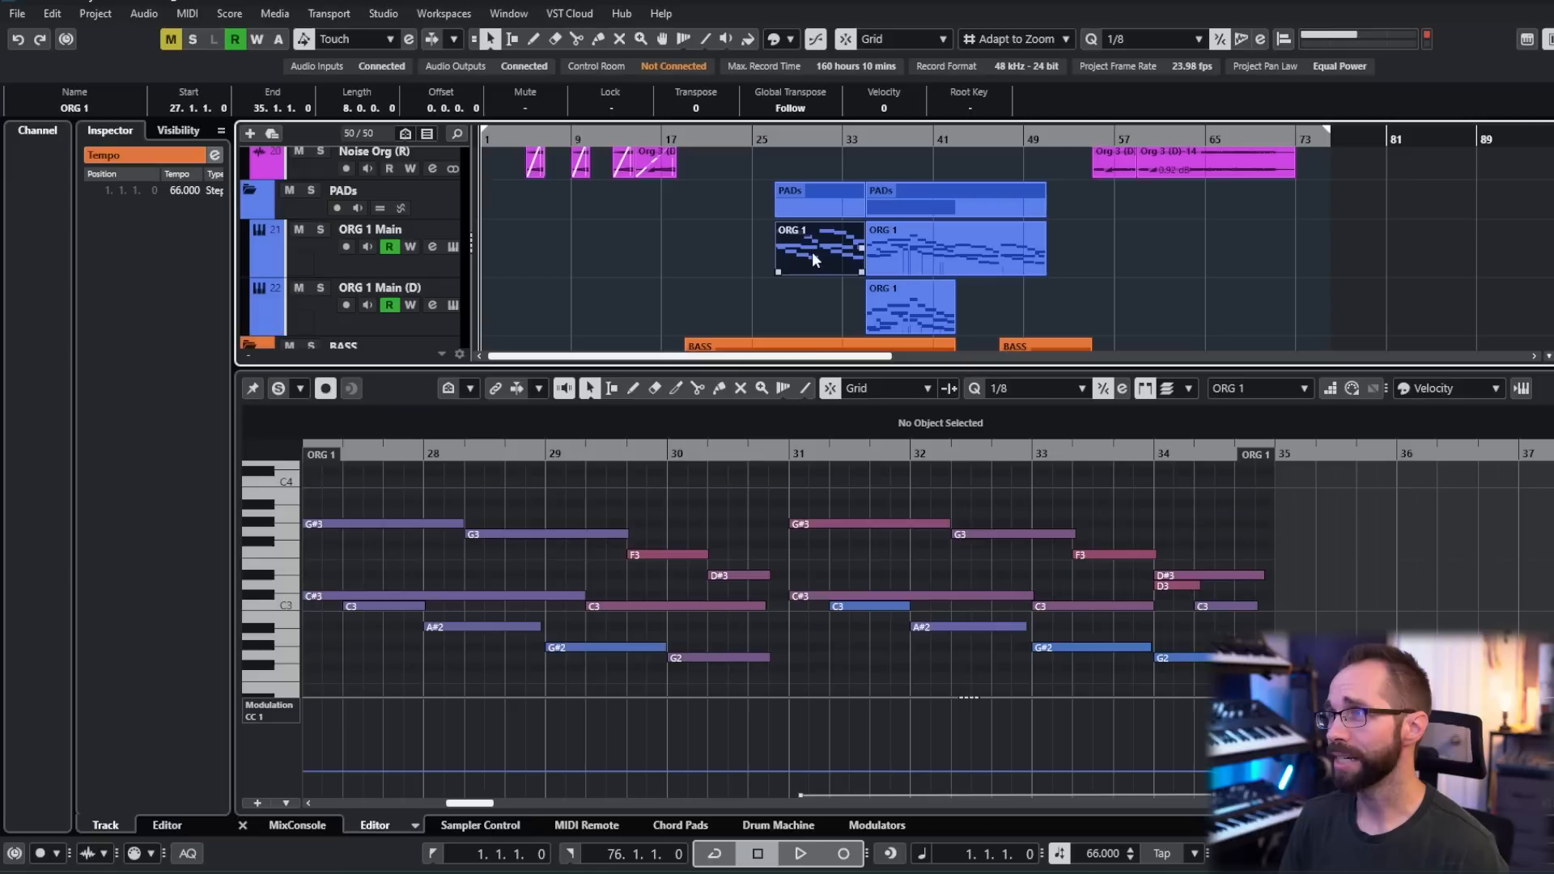
pyautogui.hscroll(-2, 428, 498)
pyautogui.moveTo(428, 498); pyautogui.dragTo(516, 627)
pyautogui.keyDown('shift'); pyautogui.click(919, 258); pyautogui.keyUp('shift')
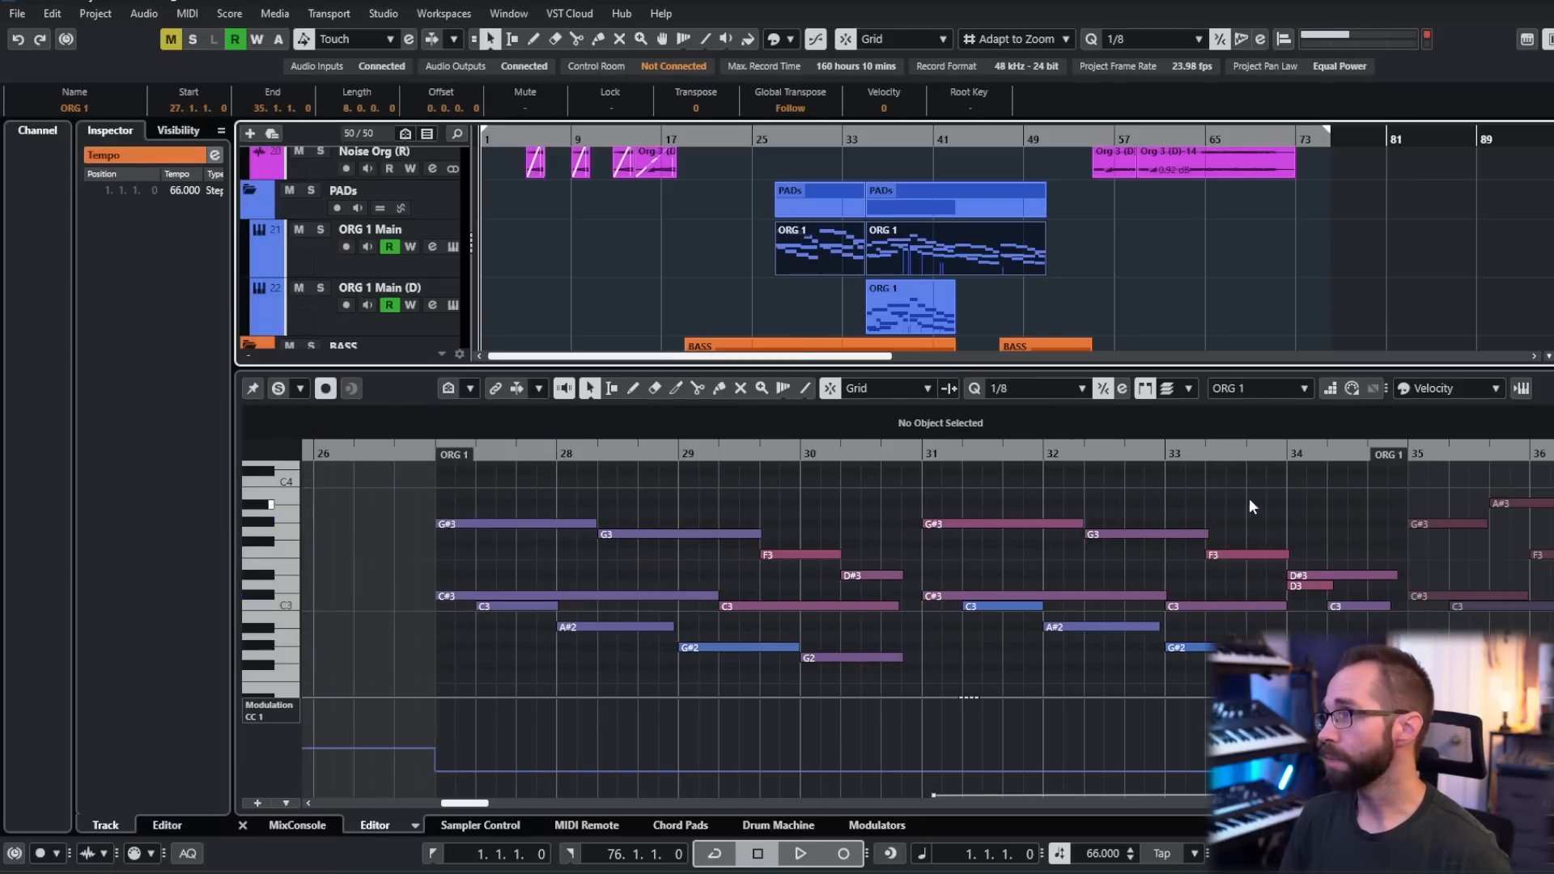
pyautogui.moveTo(1245, 500); pyautogui.dragTo(1135, 516)
pyautogui.scroll(-2, 1133, 531)
pyautogui.scroll(-2, 1133, 530)
pyautogui.moveTo(1201, 566); pyautogui.dragTo(865, 579)
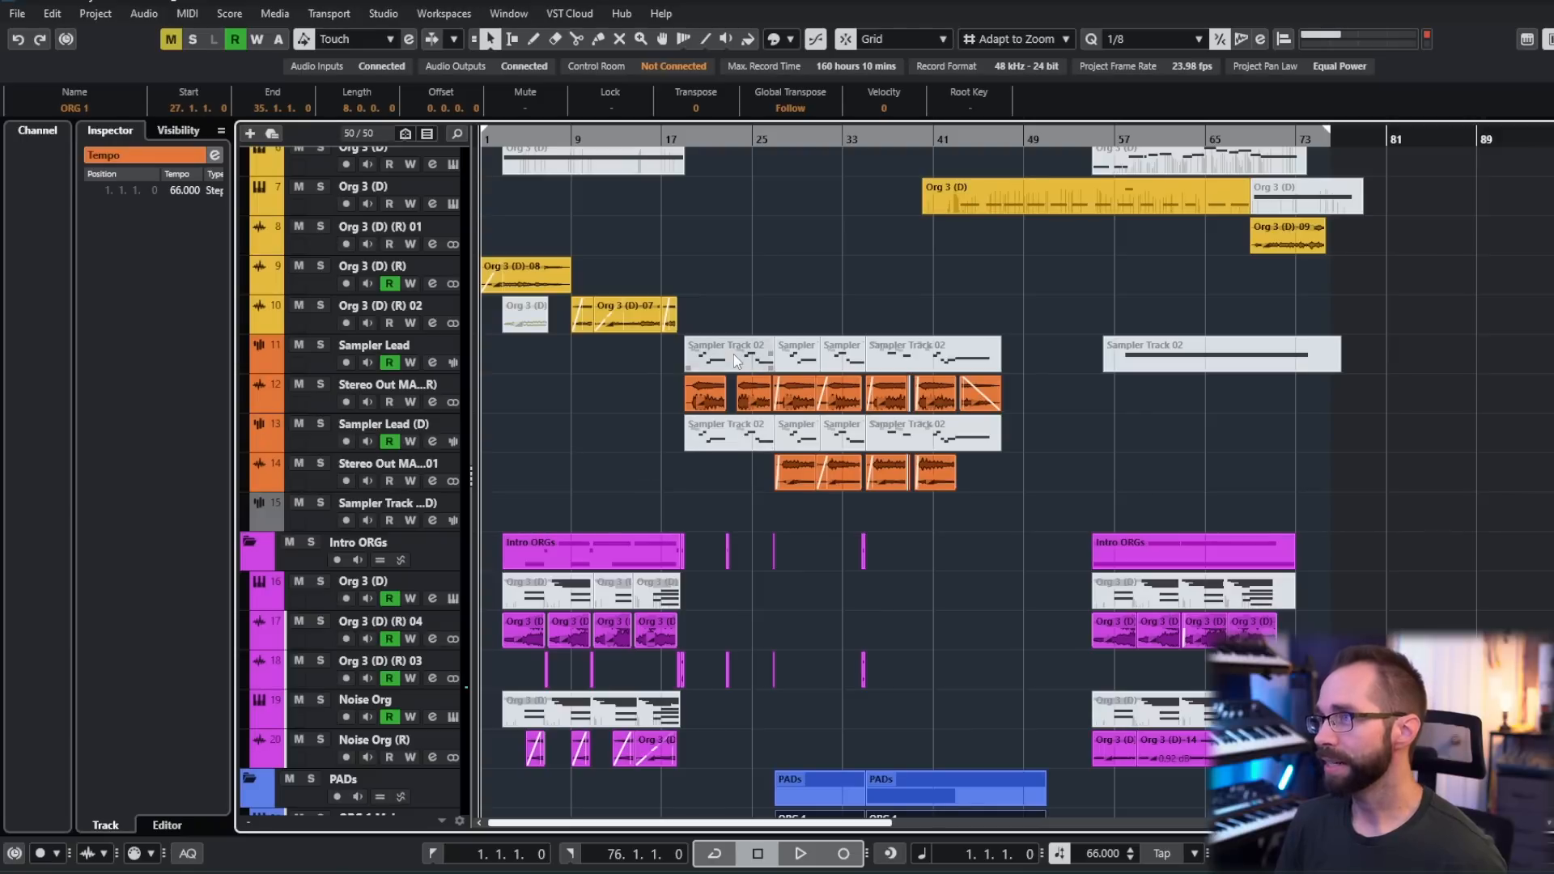
# - Select the Sampler Track 02 part at bar 19 on Sampler Lead and look over the surrounding tracks
pyautogui.click(735, 361)
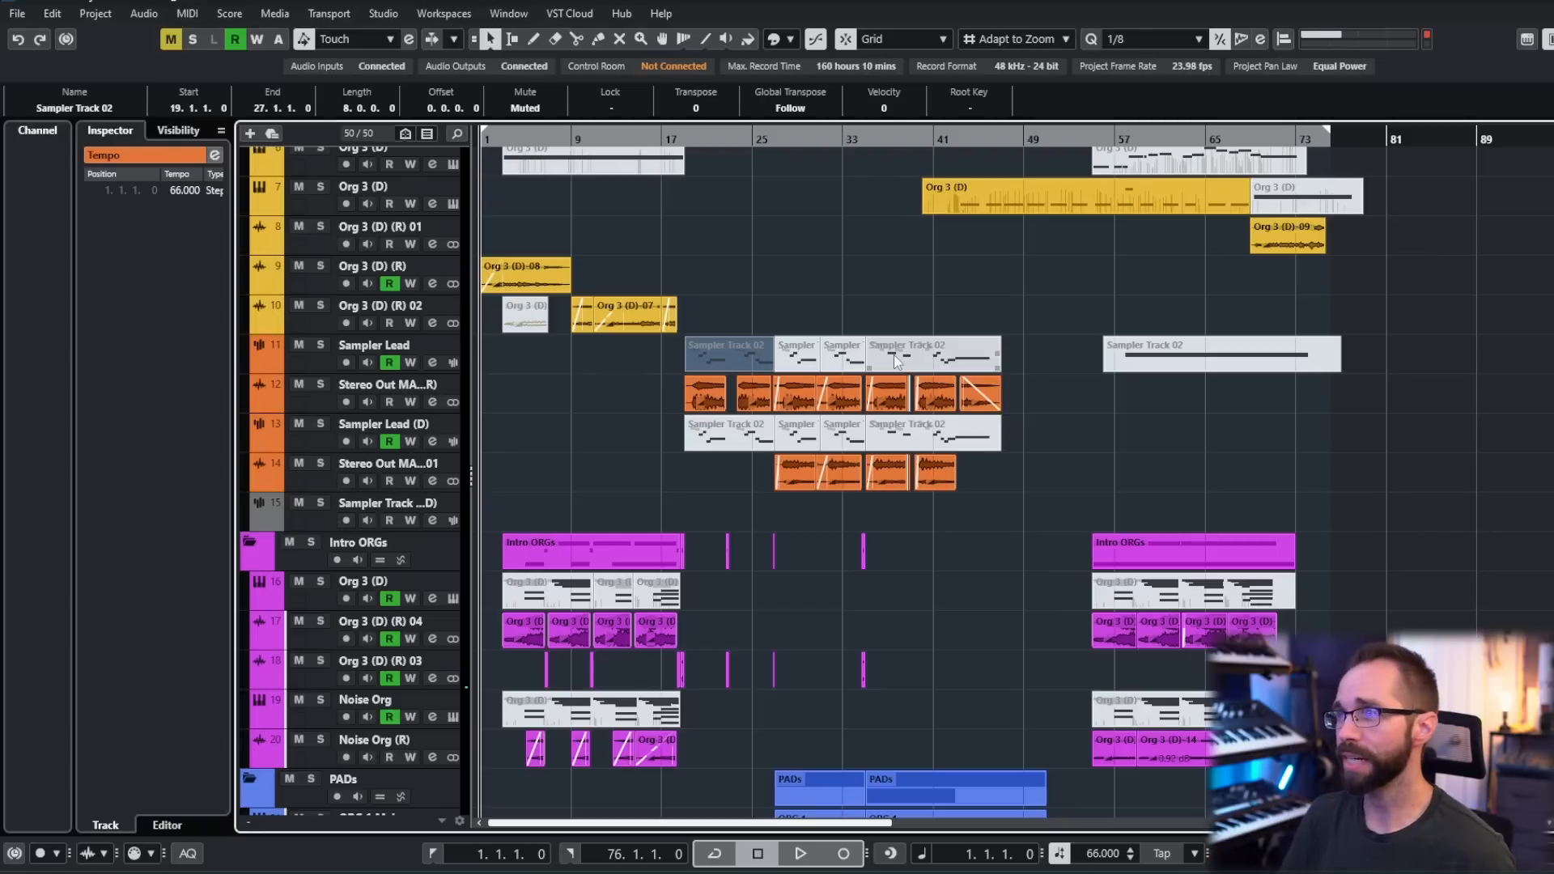
pyautogui.scroll(1, 631, 397)
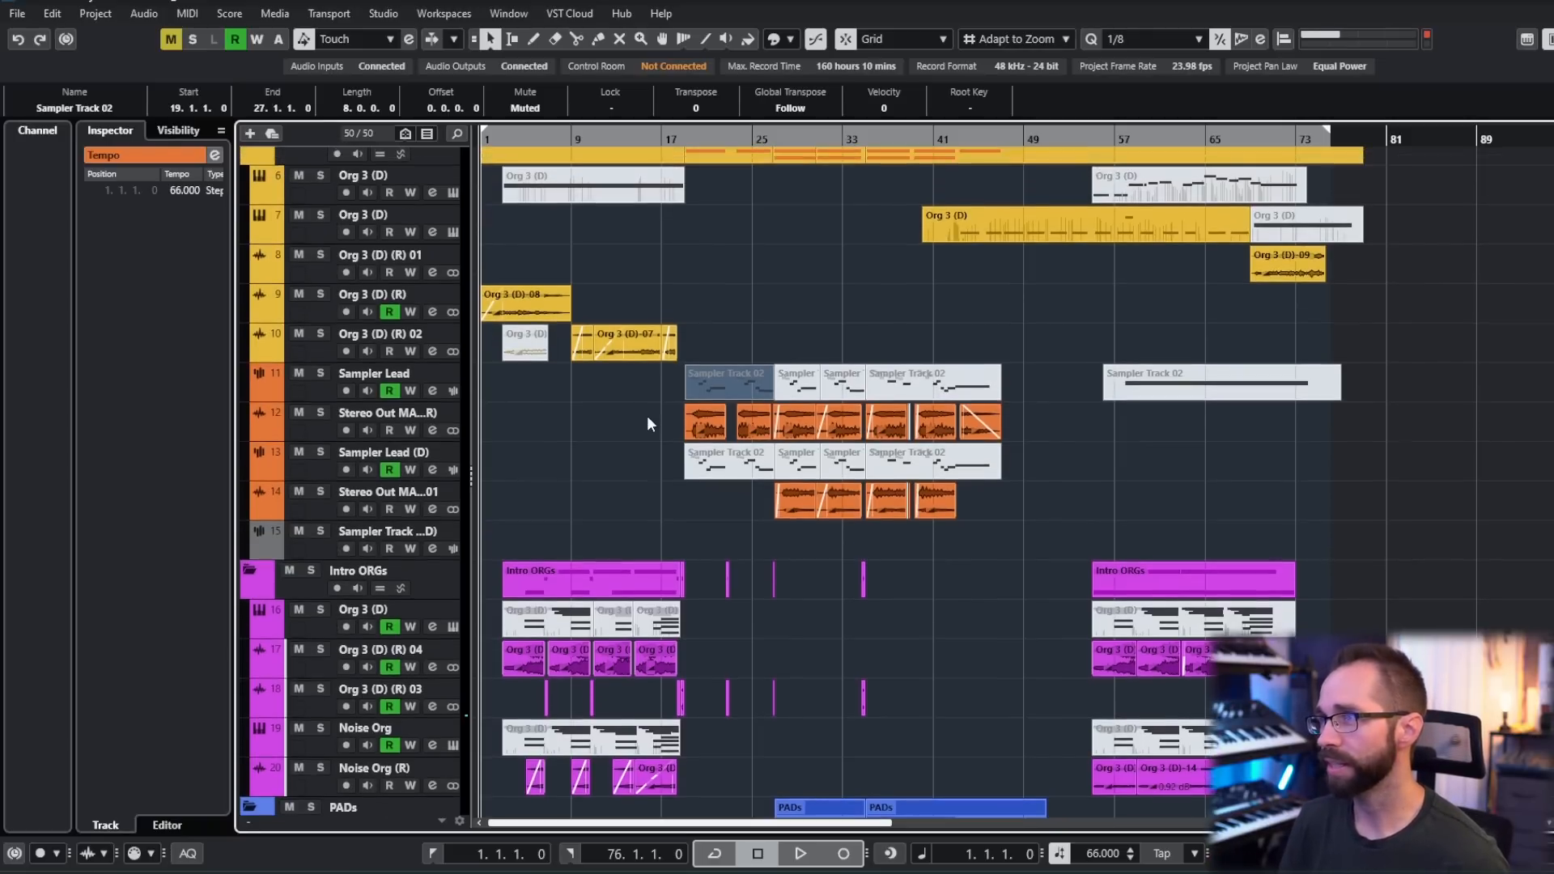
pyautogui.scroll(1, 652, 275)
pyautogui.moveTo(731, 372); pyautogui.dragTo(1084, 387)
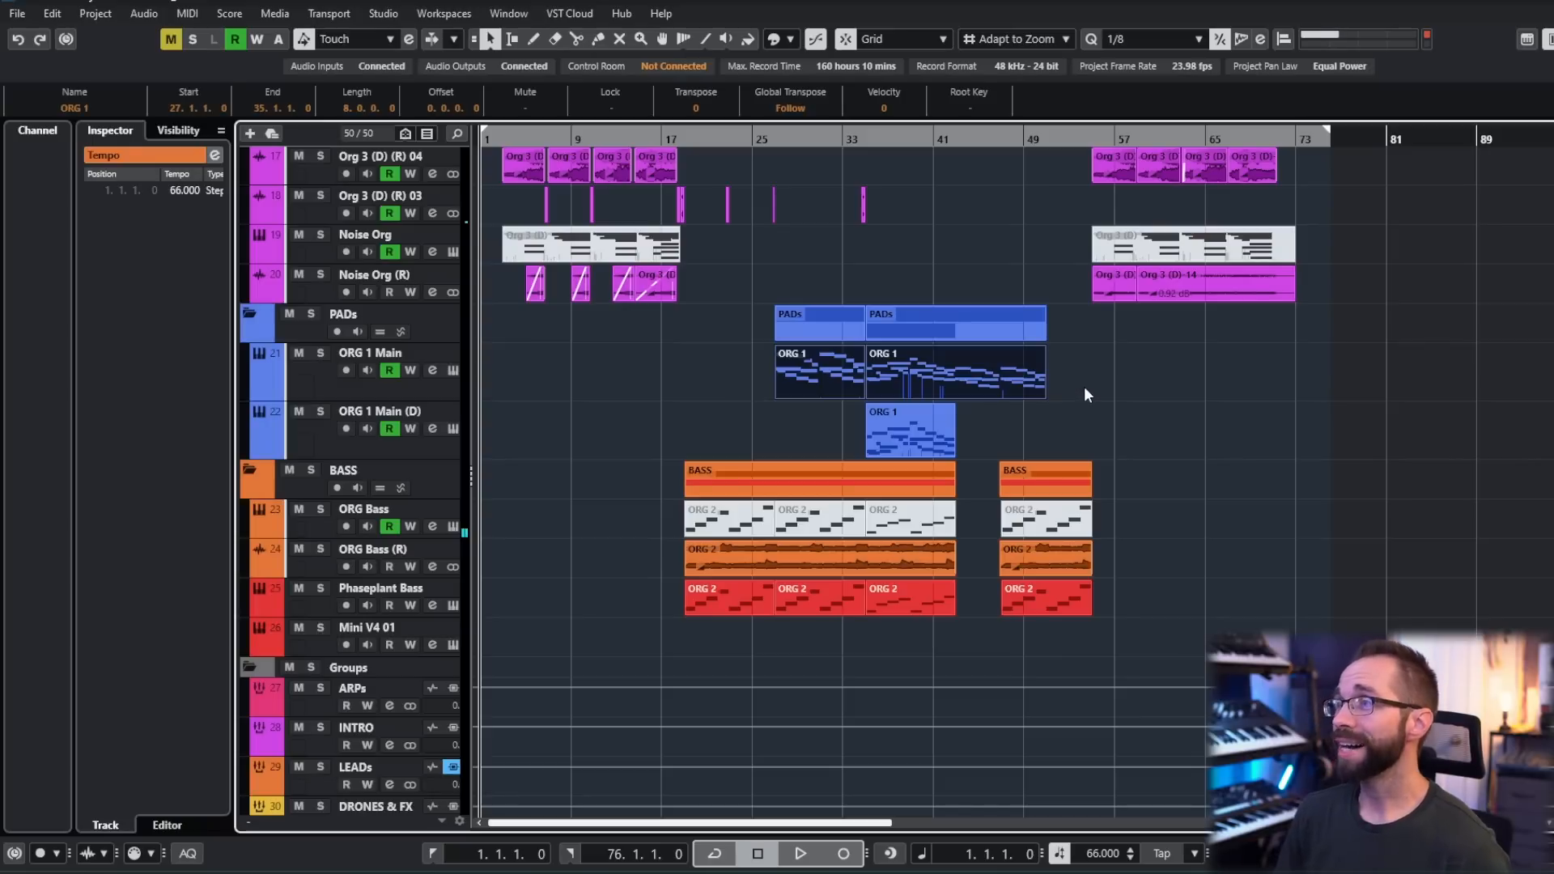
# - Open the two ORG 1 parts in the note editor and look back at the Intro ORGs tracks above them
pyautogui.doubleClick(961, 376)
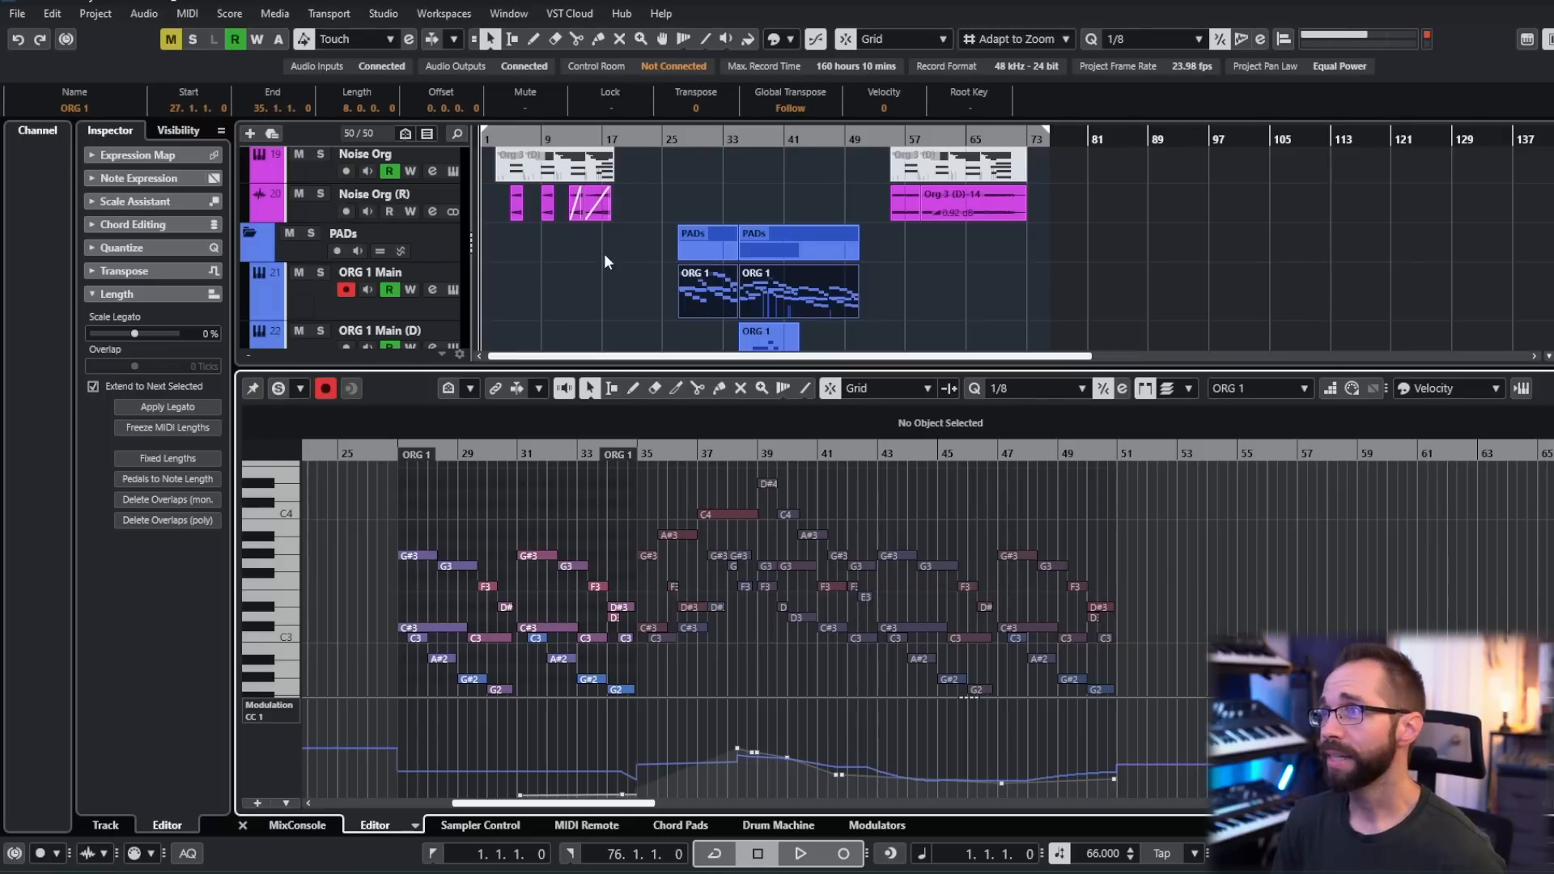
pyautogui.scroll(-2, 599, 258)
pyautogui.scroll(1, 567, 284)
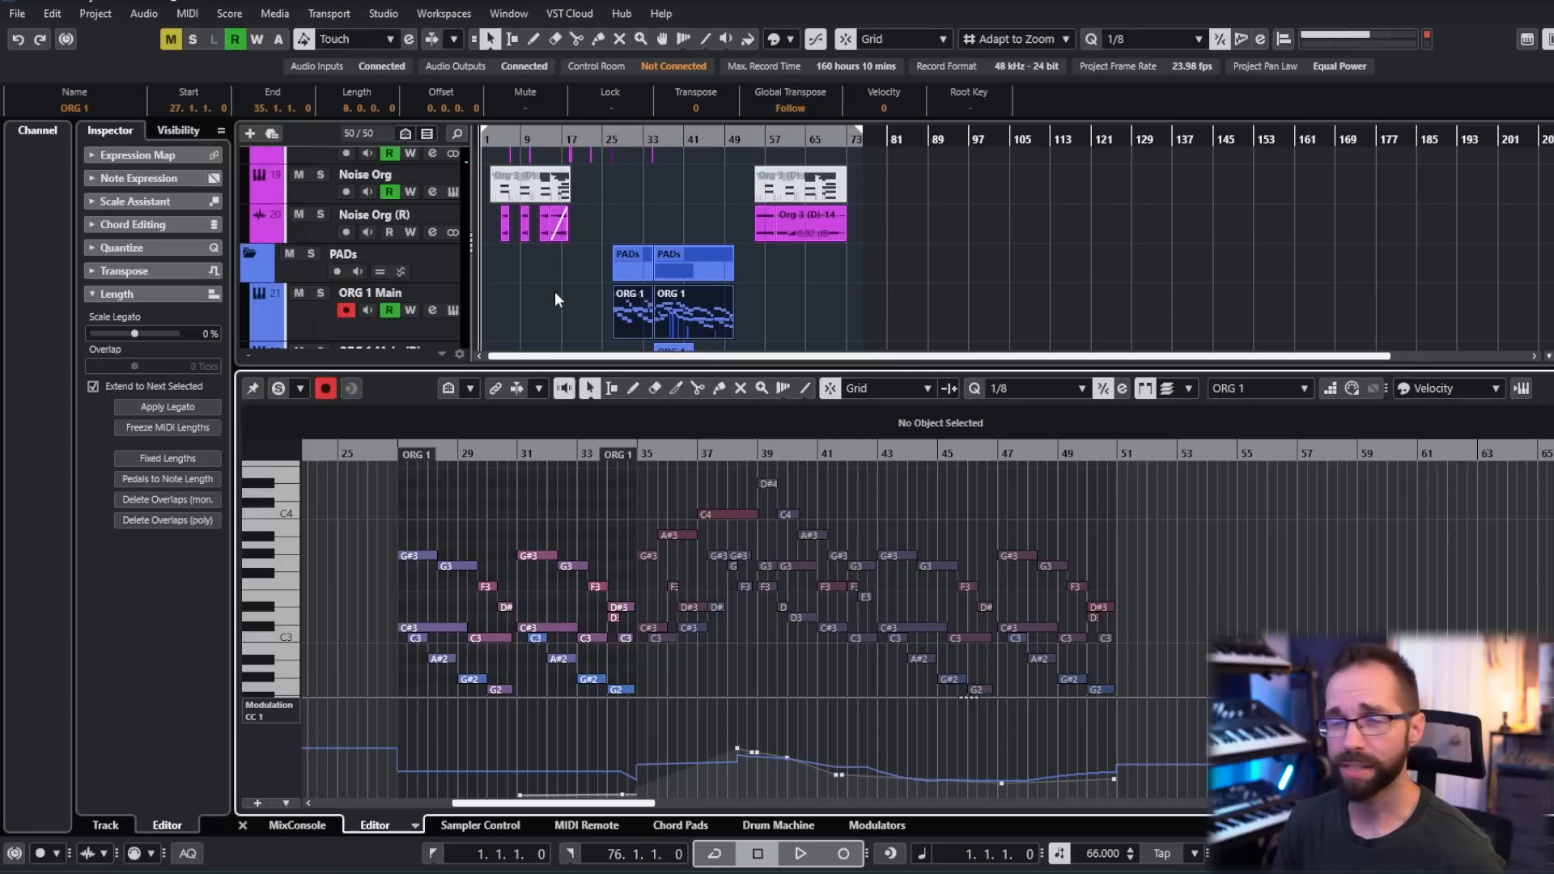
pyautogui.scroll(1, 566, 308)
pyautogui.scroll(2, 571, 316)
pyautogui.moveTo(572, 310); pyautogui.dragTo(651, 334)
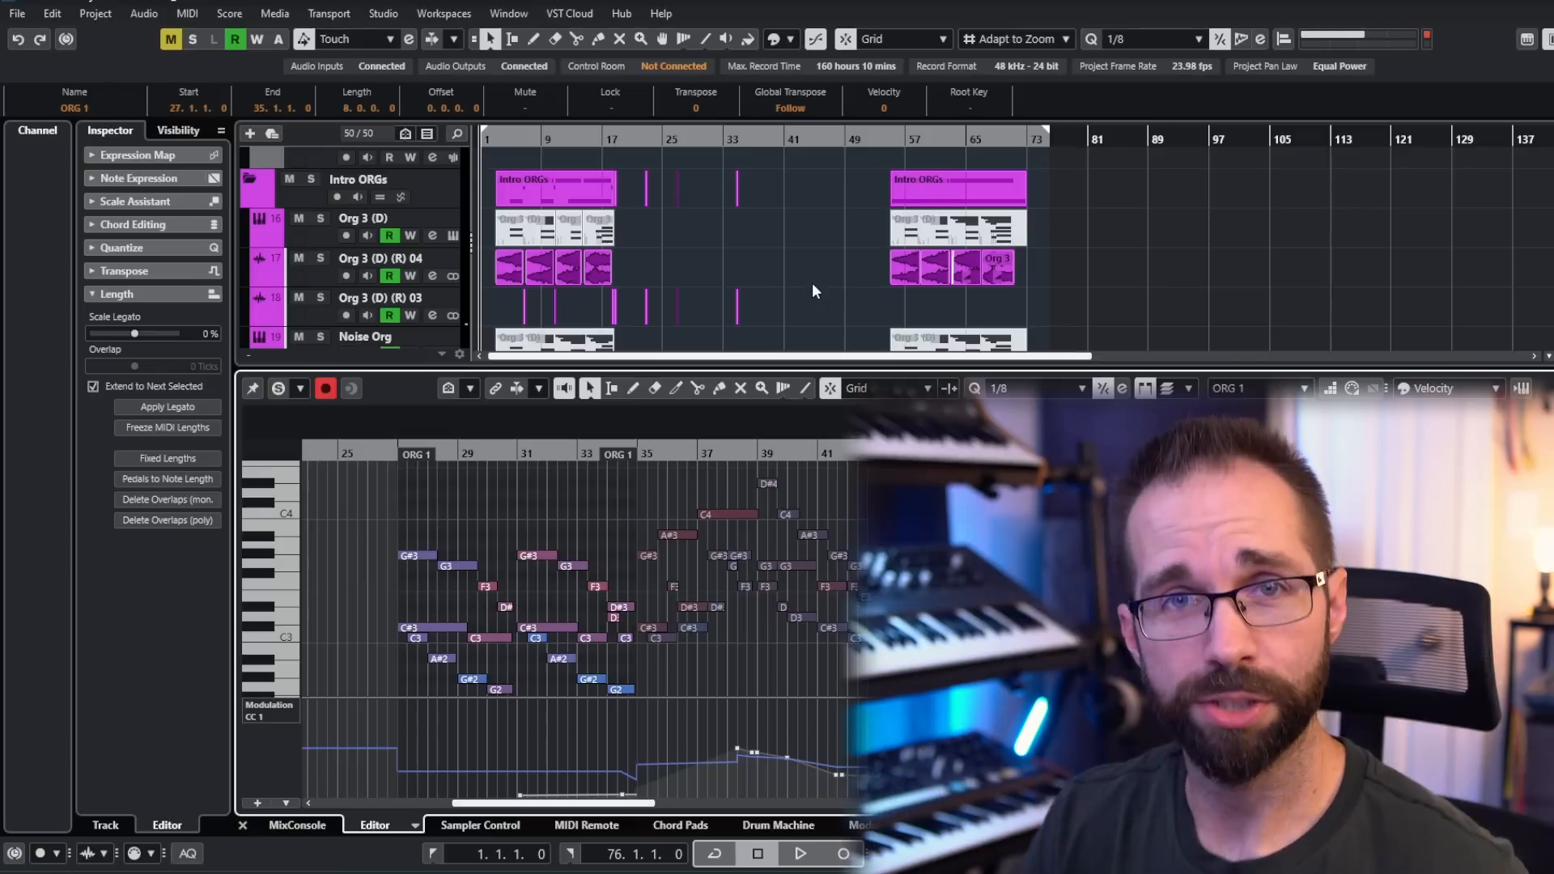
# - Return to the PADs folder and examine the ORG 1 notes and modulation curve across bars 27 to 51
pyautogui.scroll(-3, 793, 243)
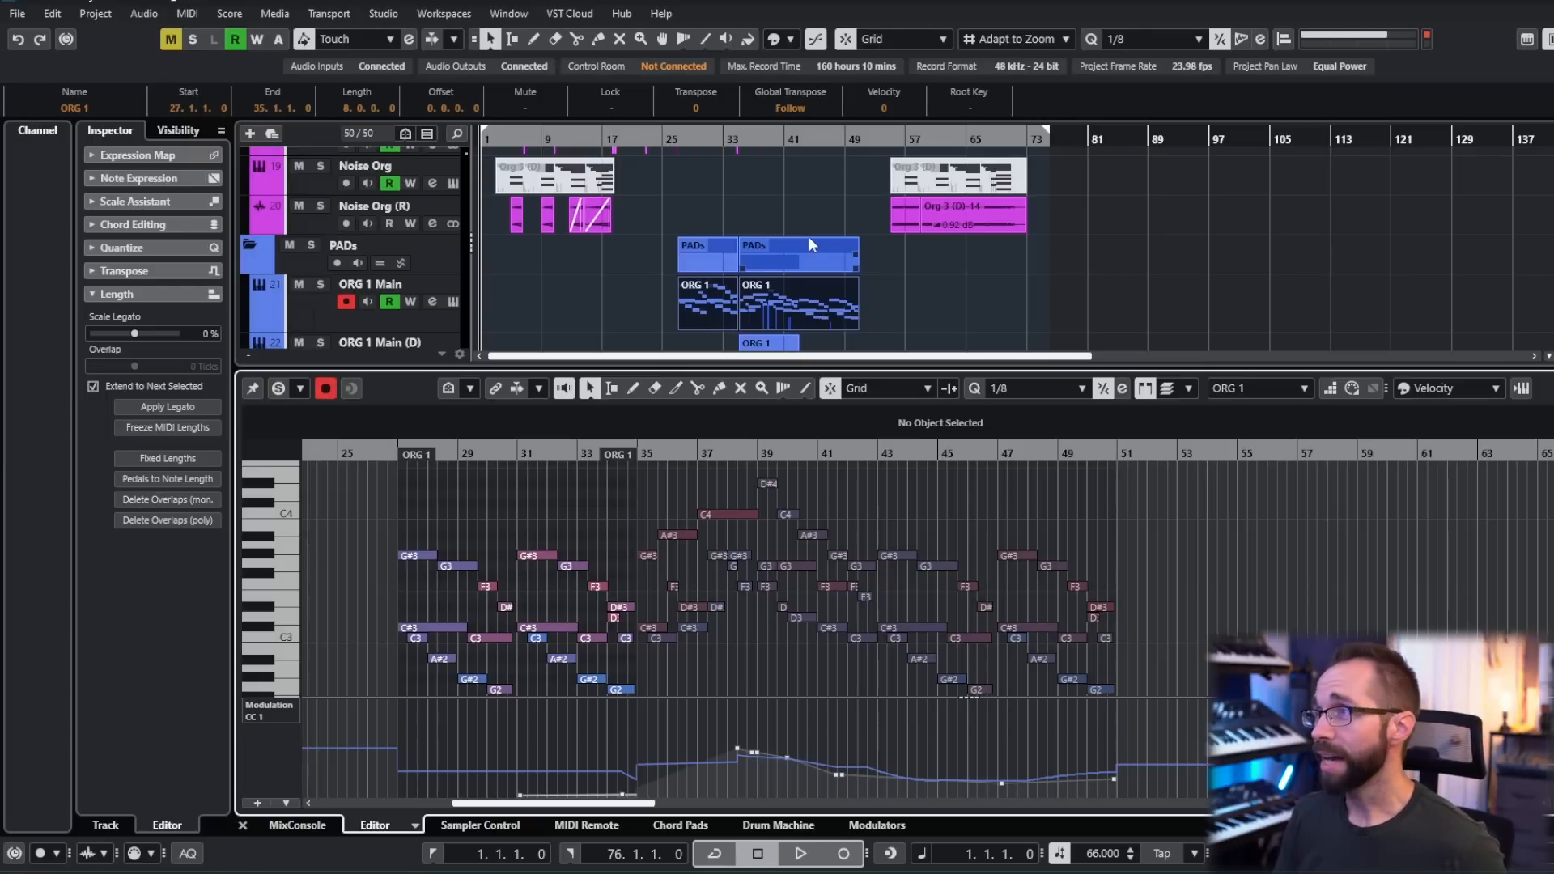
pyautogui.moveTo(628, 298); pyautogui.dragTo(927, 314)
pyautogui.click(785, 308)
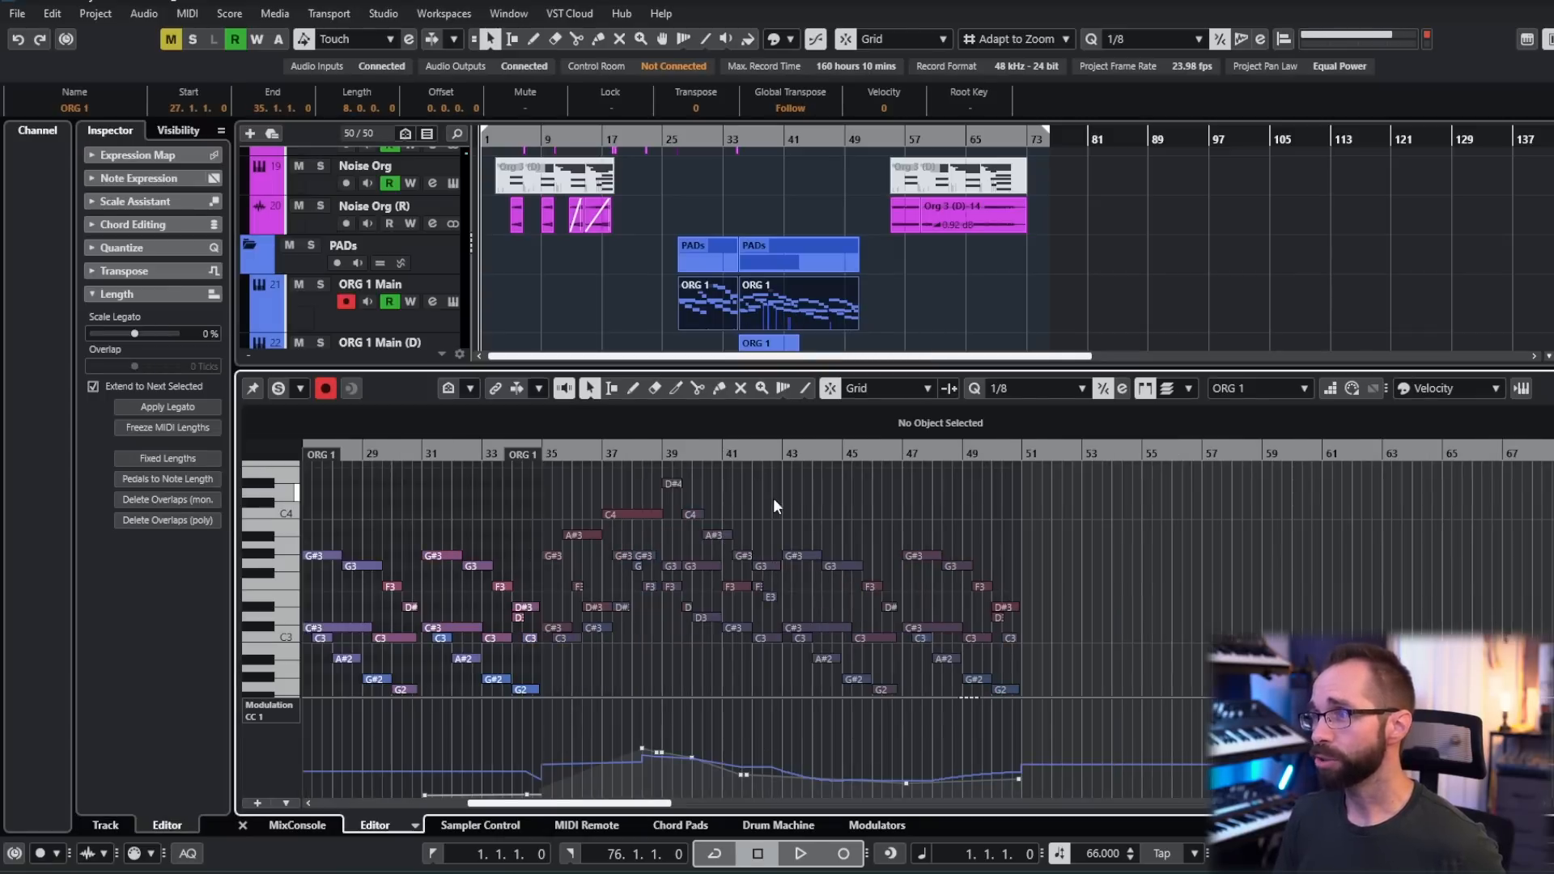
pyautogui.scroll(1, 819, 490)
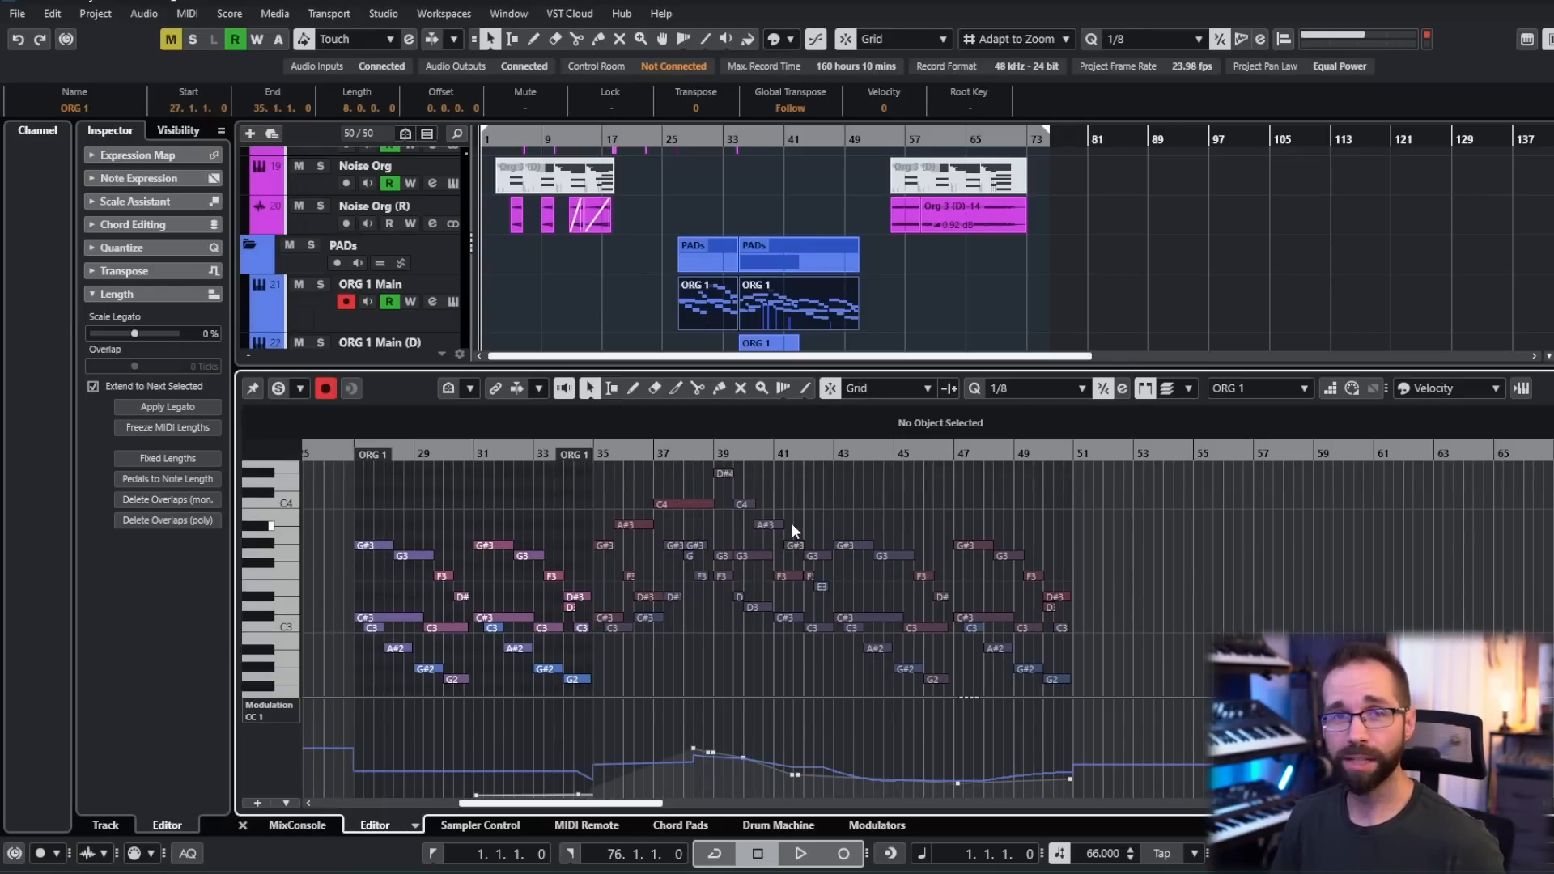
# - Deselect the parts and examine the ORG 1 notes in the note editor alongside the PADs folder tracks
pyautogui.click(900, 316)
pyautogui.scroll(-1, 637, 270)
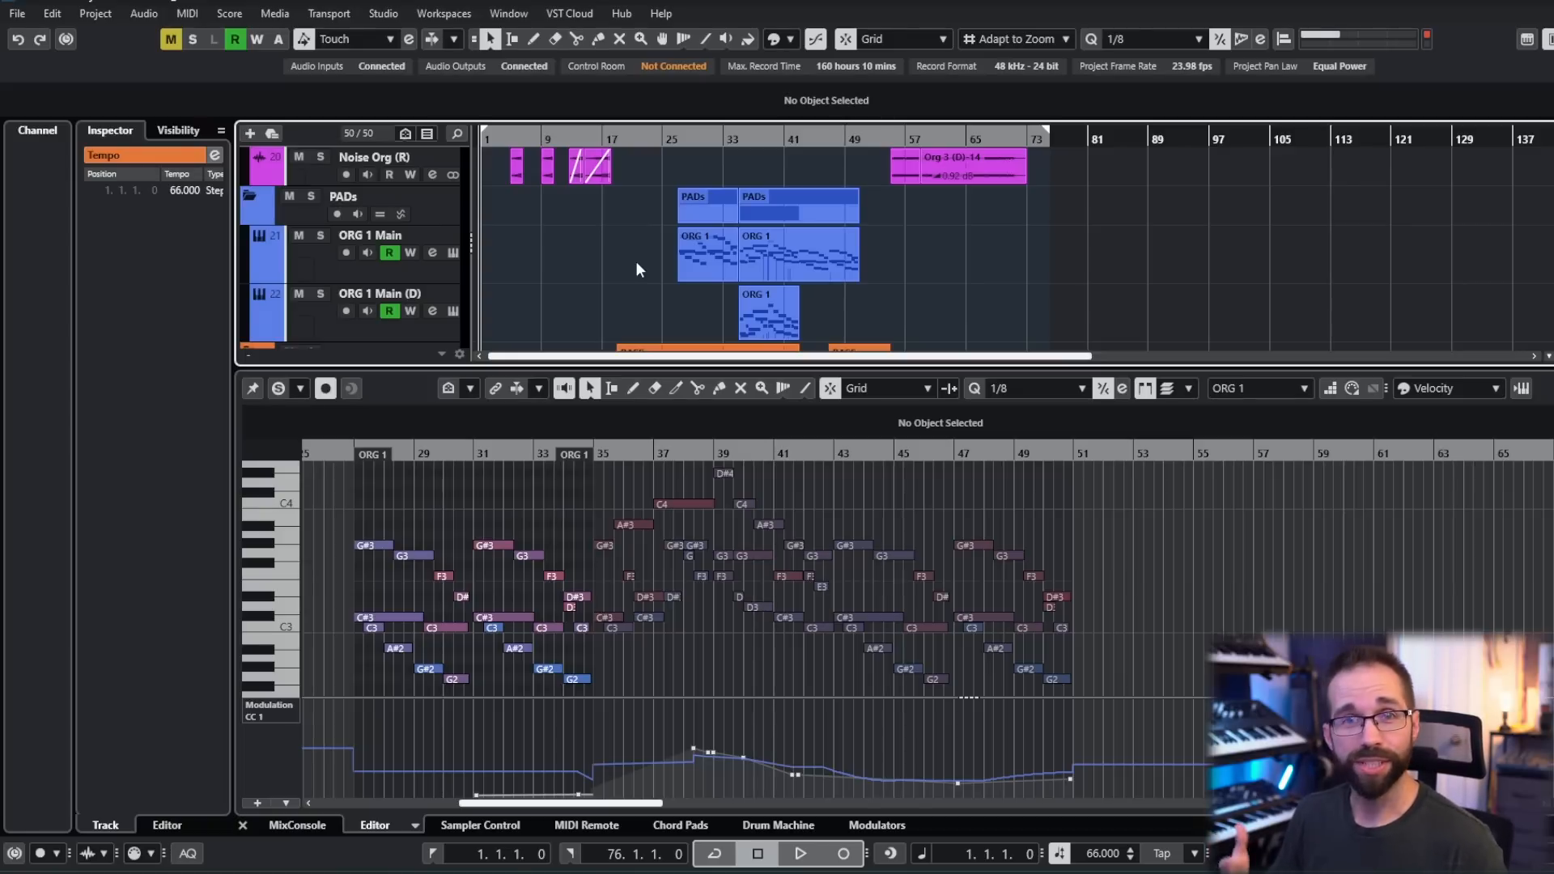
pyautogui.scroll(1, 634, 260)
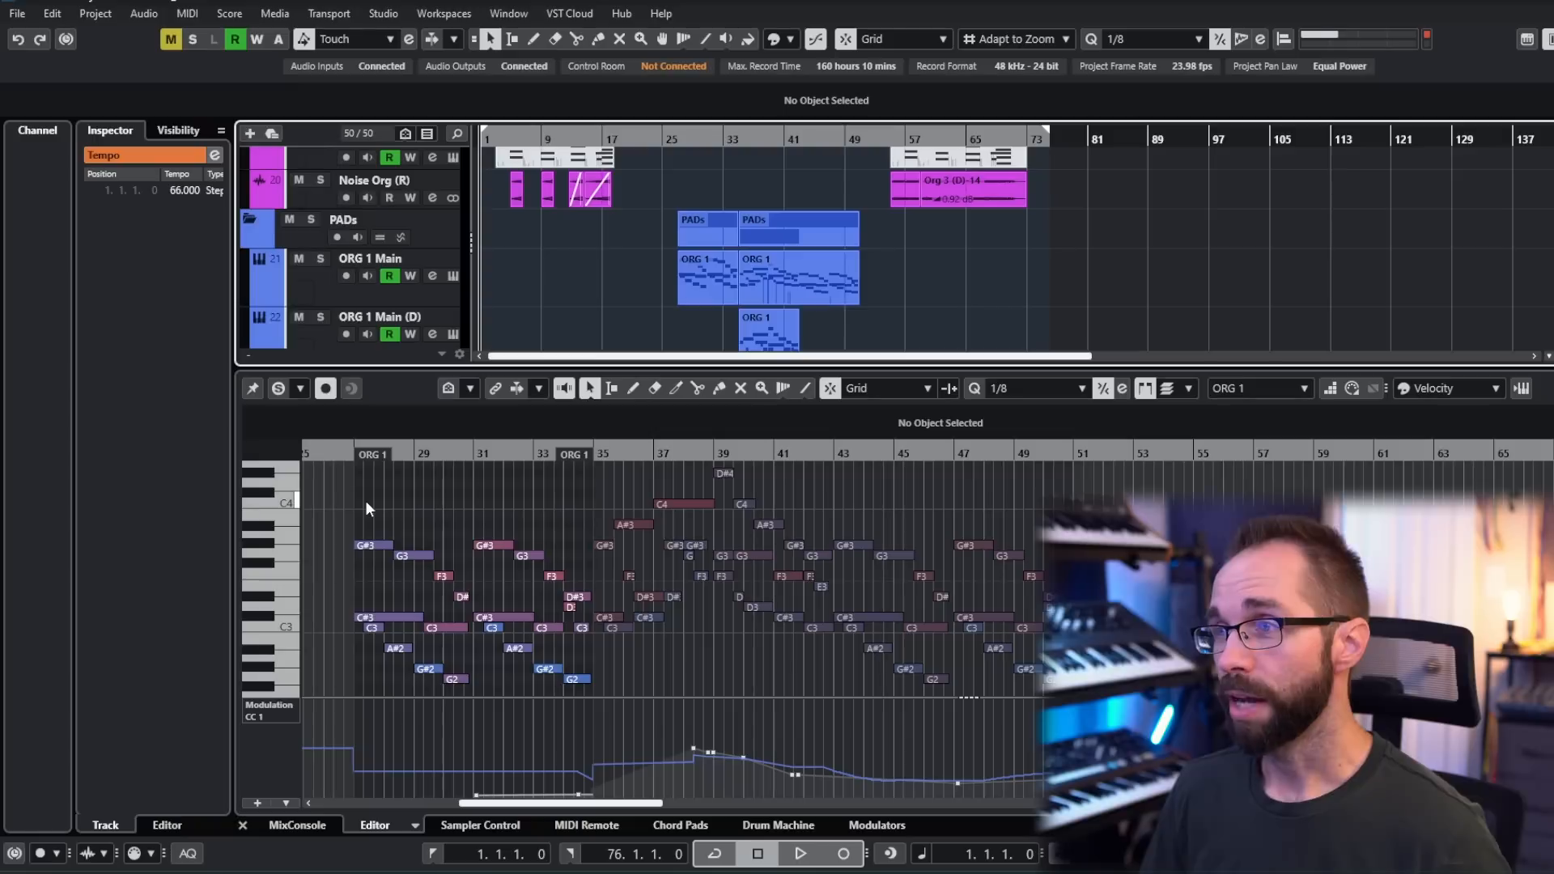
pyautogui.moveTo(345, 509); pyautogui.dragTo(1085, 697)
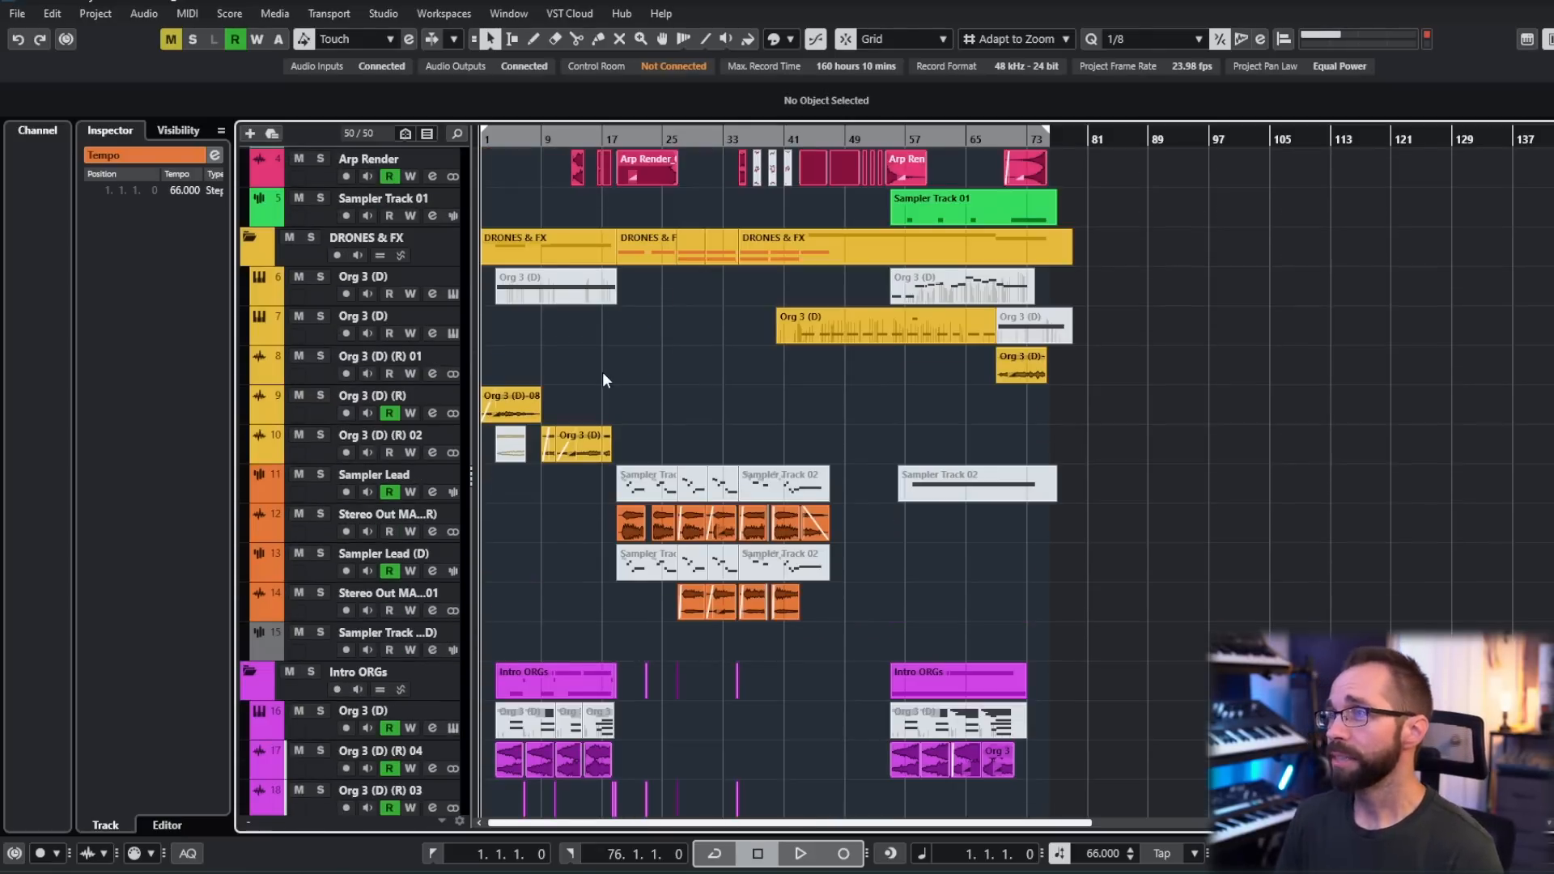
# - Return to the ARPs folder at the start of the arrangement and place the playback cursor at bar 3
pyautogui.scroll(5, 688, 377)
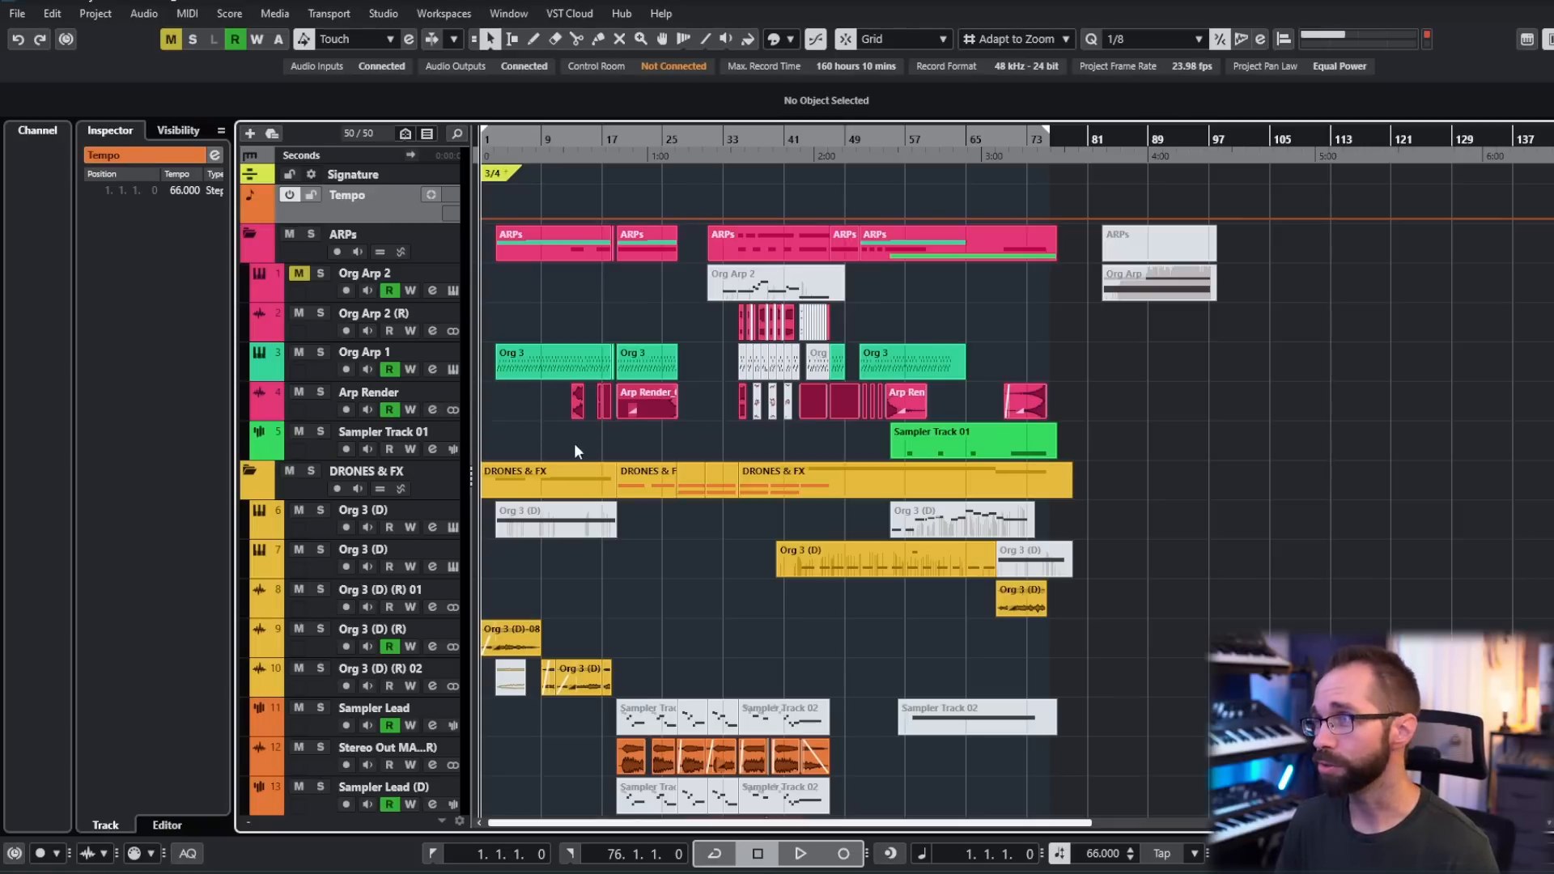
pyautogui.click(503, 155)
pyautogui.scroll(4, 545, 311)
pyautogui.moveTo(546, 313); pyautogui.dragTo(614, 320)
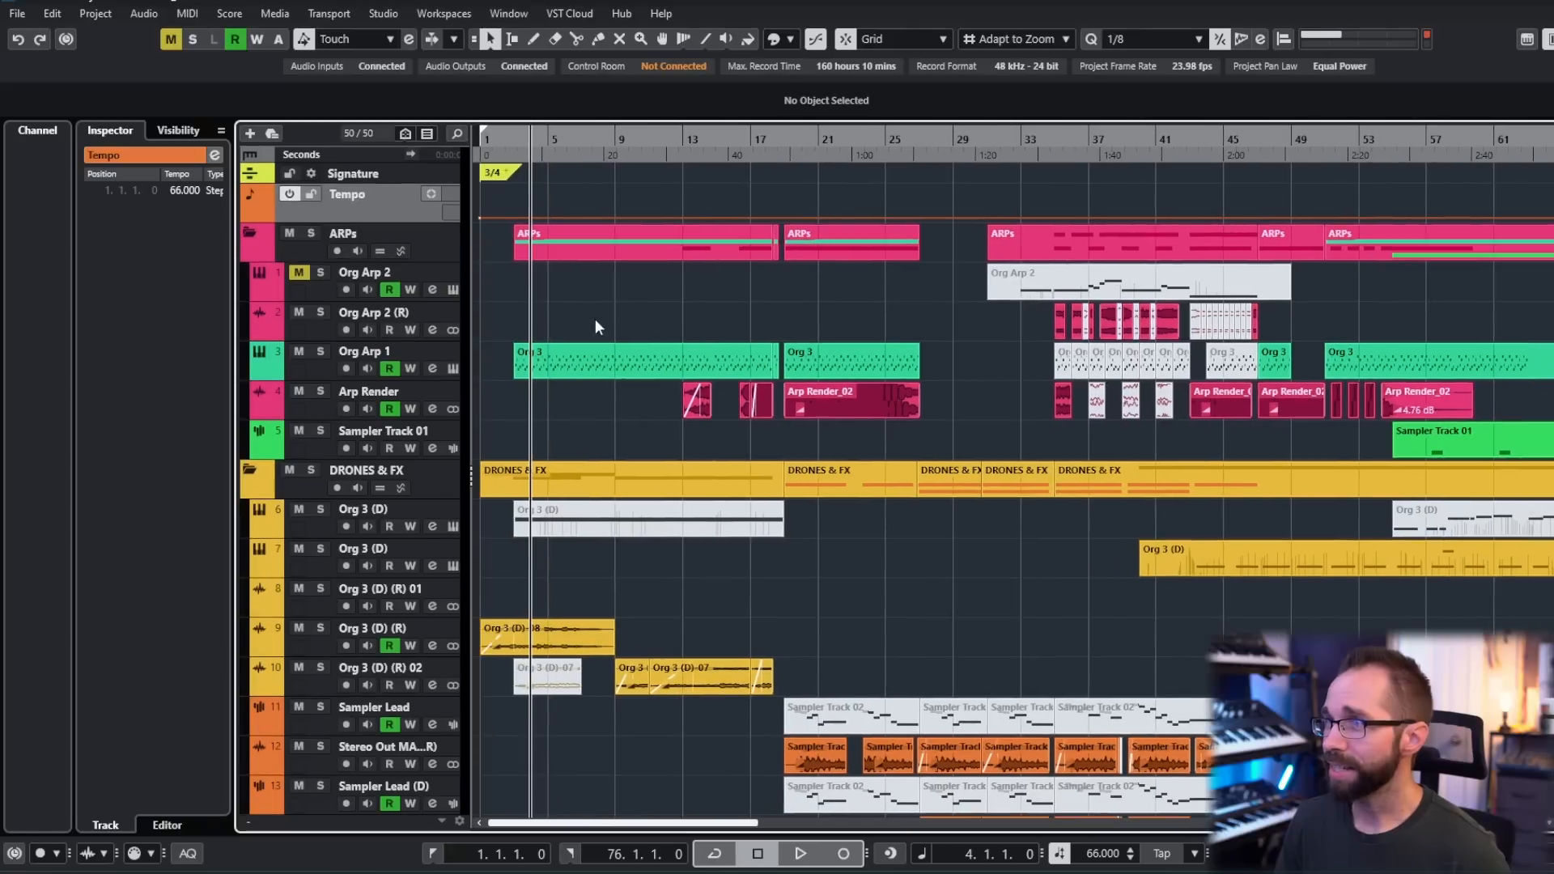
pyautogui.click(519, 156)
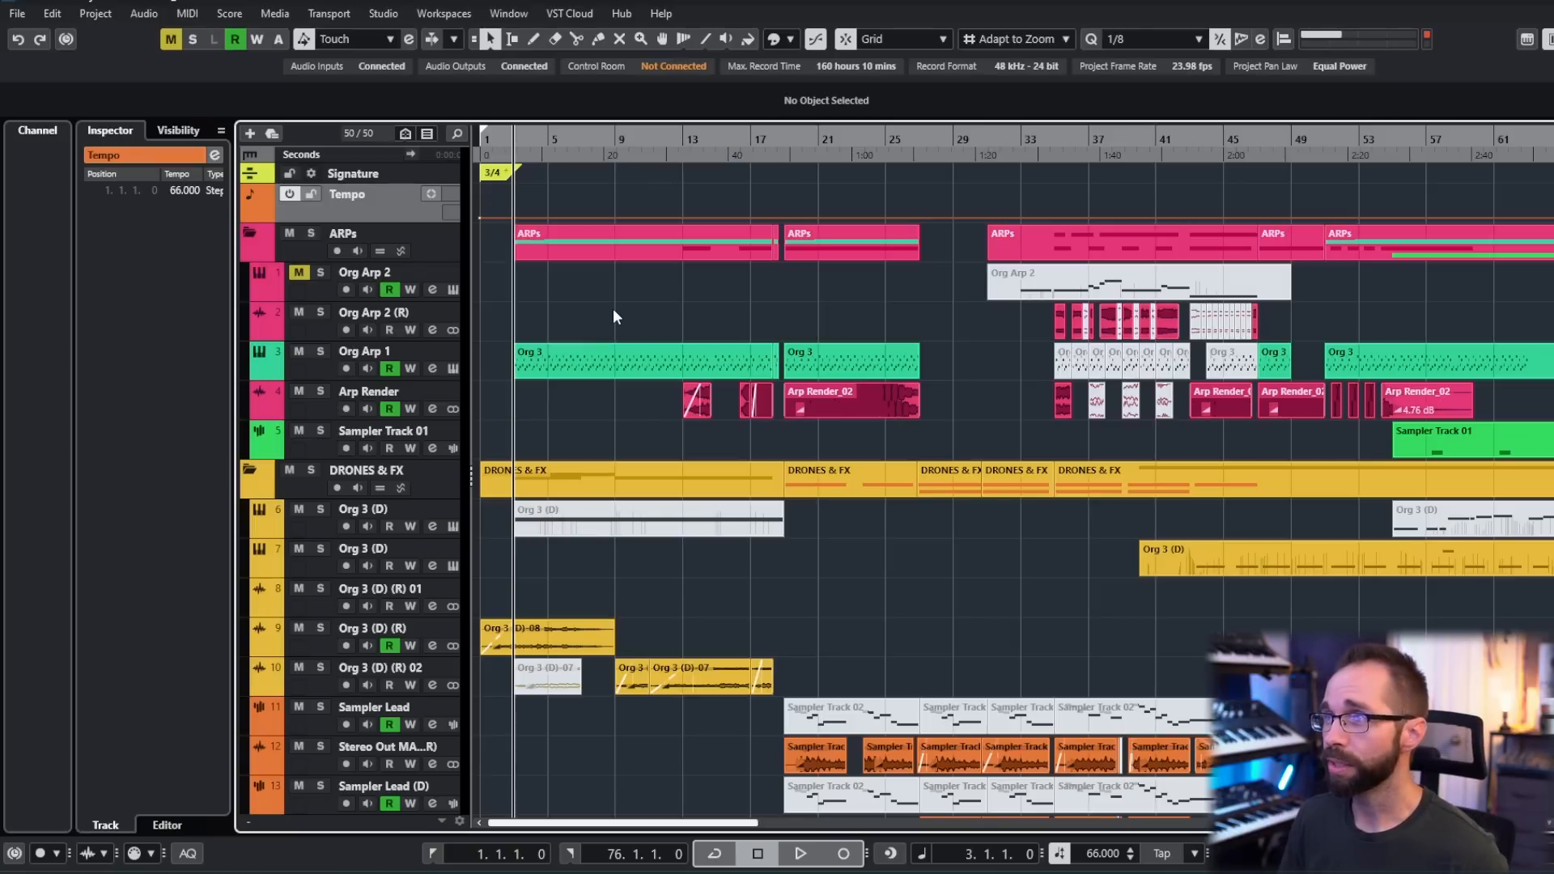
# - Look over the clips in the ARPs and DRONES & FX folders across the length of the arrangement
pyautogui.hscroll(1, 1004, 422)
pyautogui.scroll(-1, 1003, 422)
pyautogui.hscroll(3, 1088, 436)
pyautogui.hscroll(-2, 1103, 435)
pyautogui.scroll(-1, 958, 434)
pyautogui.scroll(-1, 948, 434)
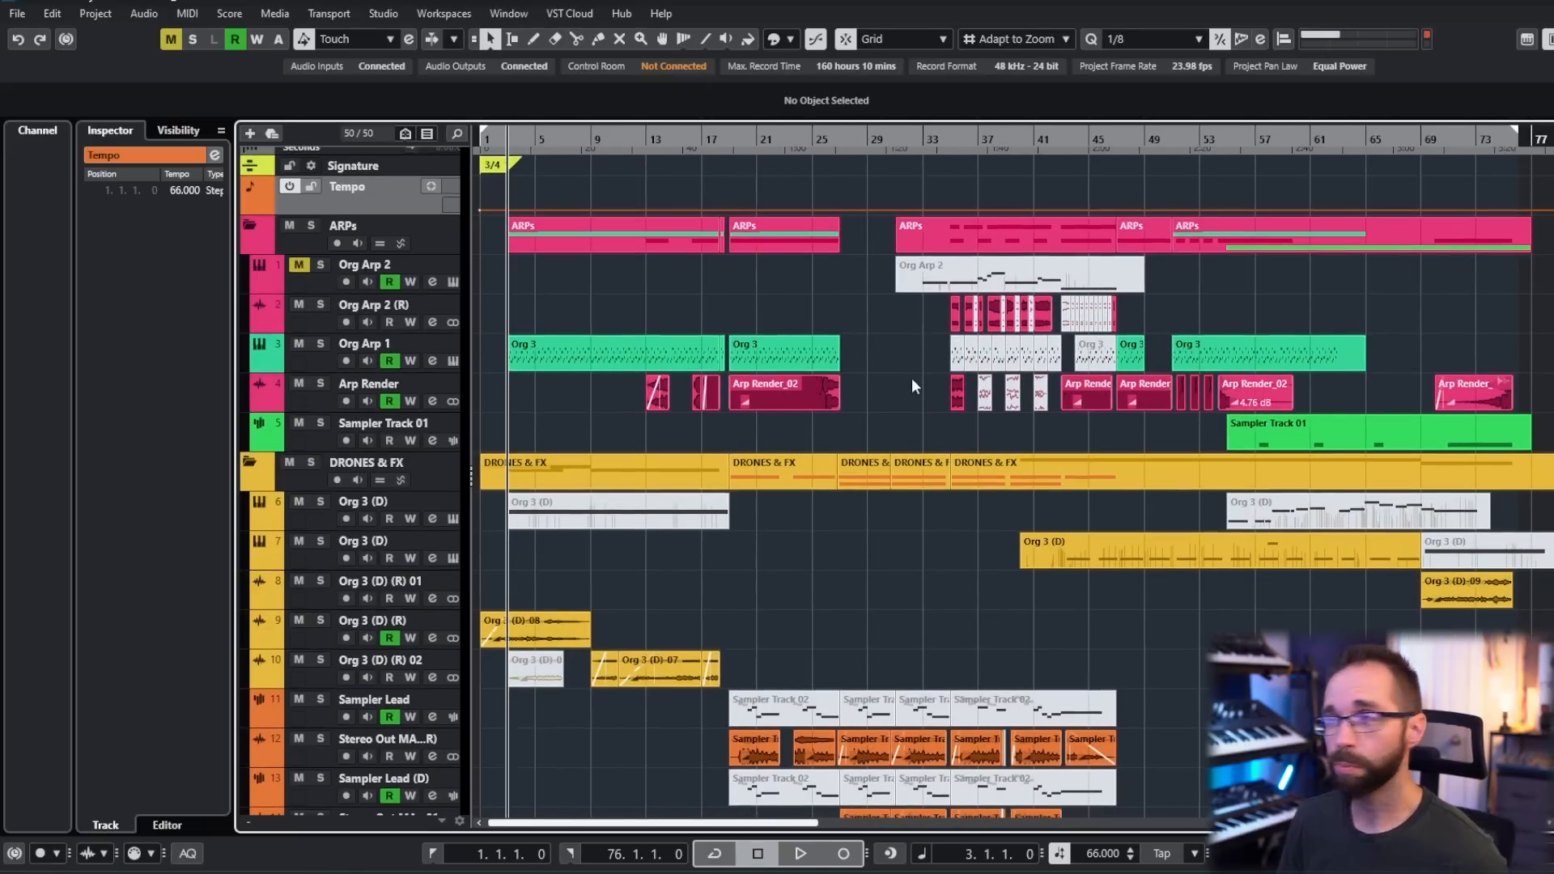
pyautogui.scroll(-1, 931, 380)
pyautogui.scroll(2, 891, 352)
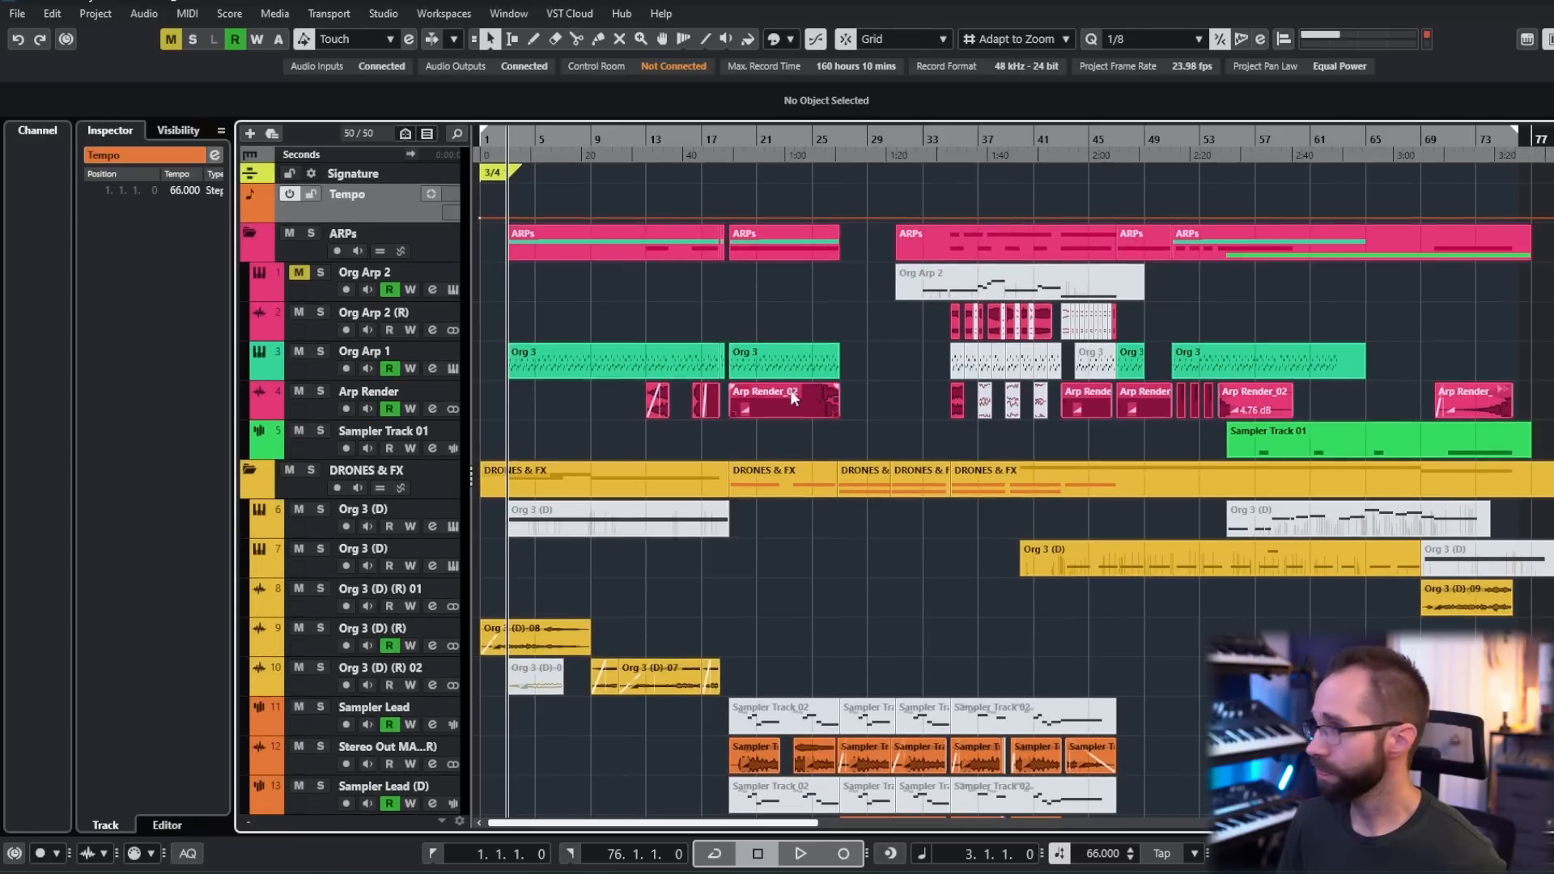
pyautogui.hscroll(2, 804, 382)
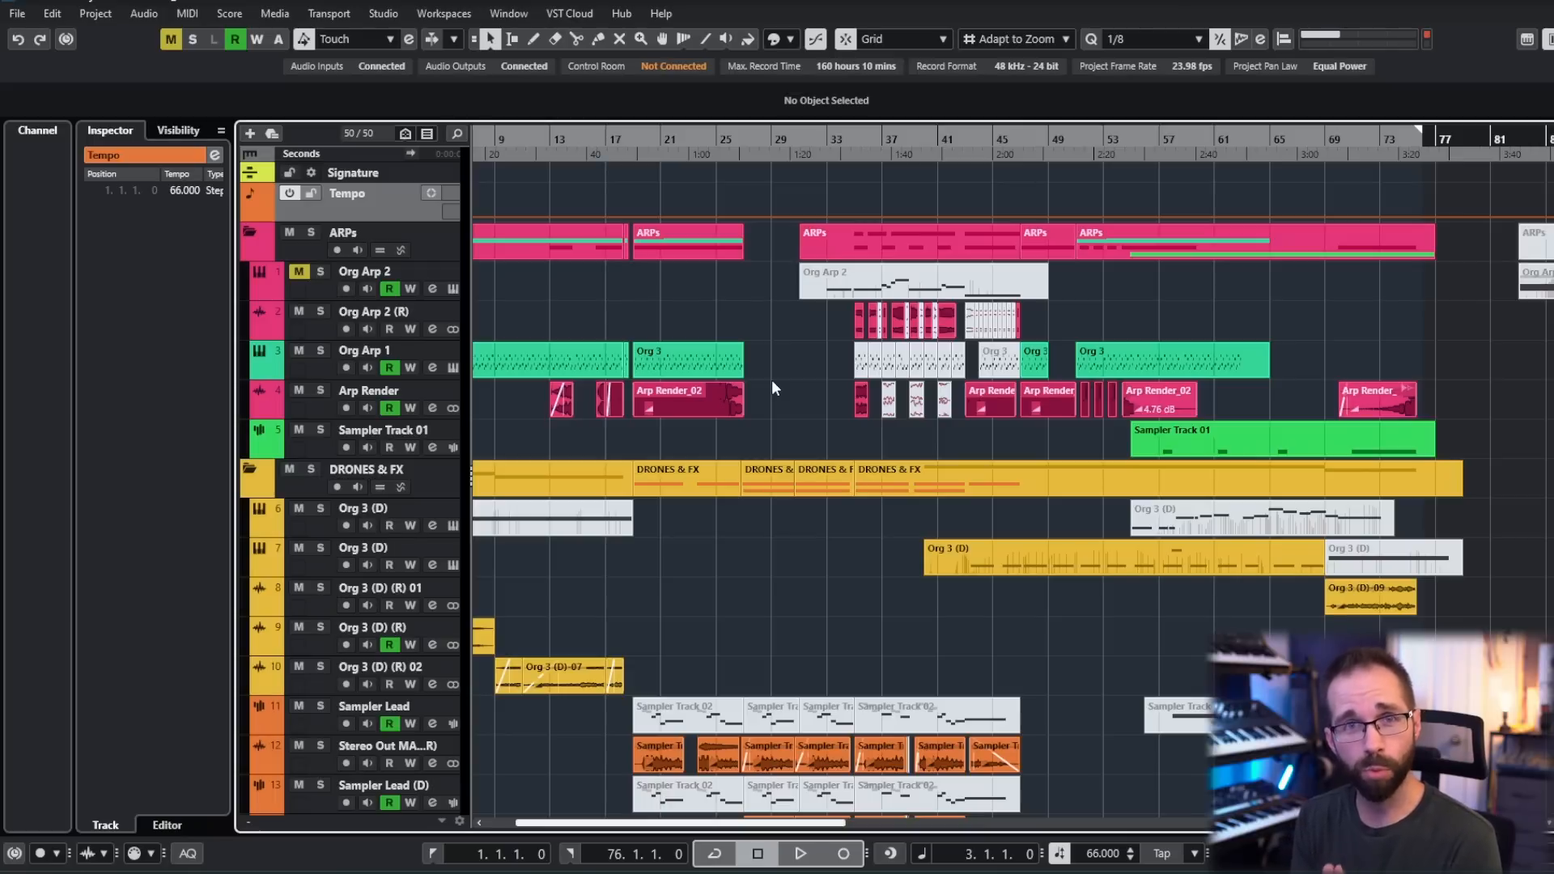
pyautogui.hscroll(-1, 874, 366)
pyautogui.scroll(-1, 874, 366)
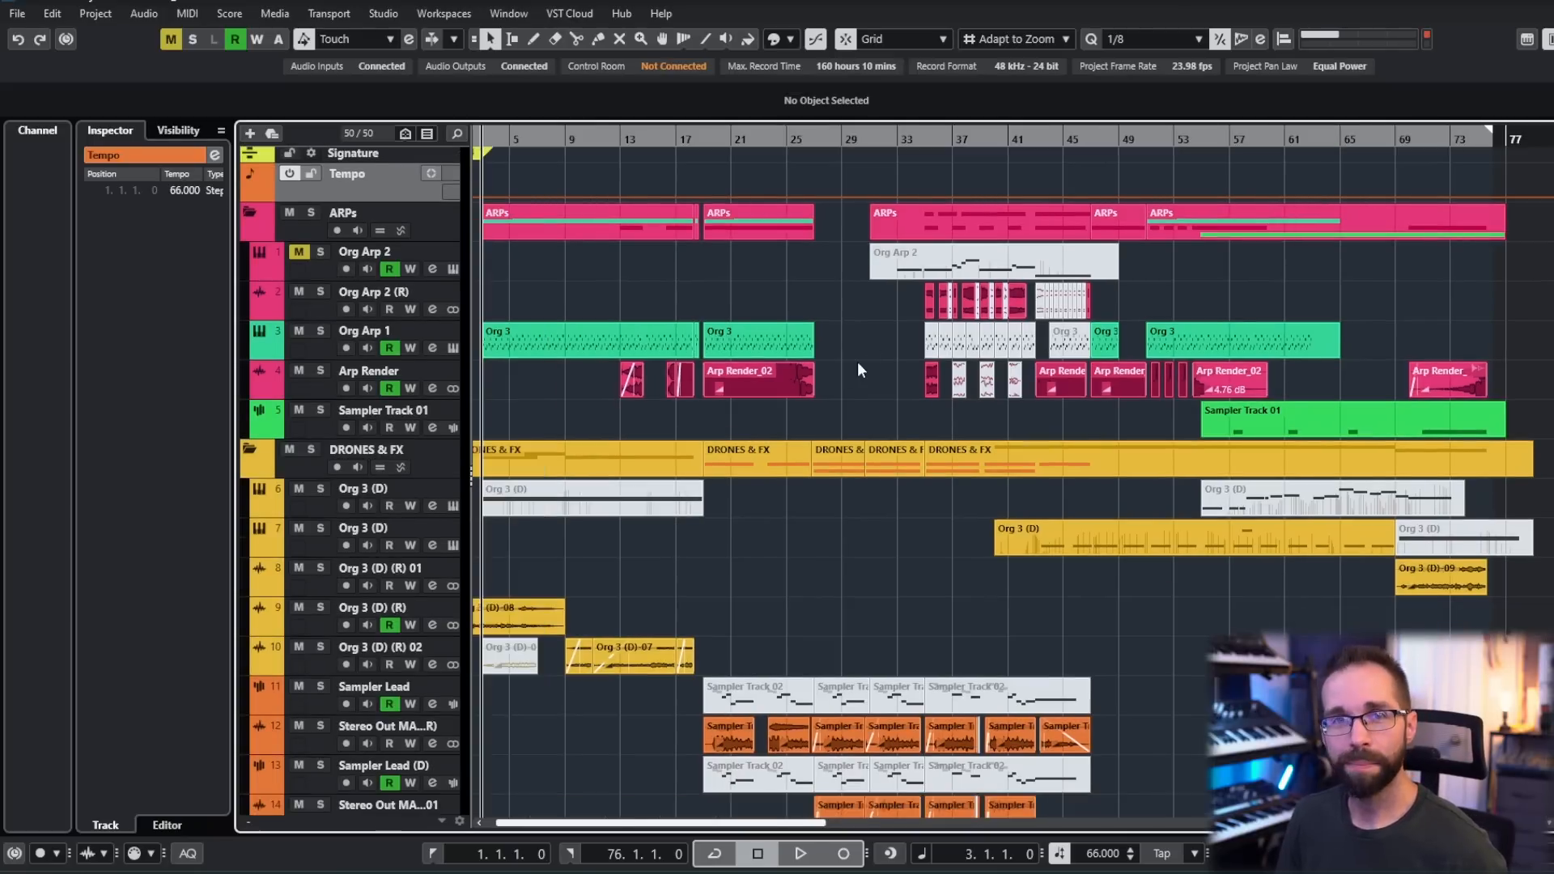
pyautogui.hscroll(1, 856, 366)
pyautogui.scroll(1, 856, 365)
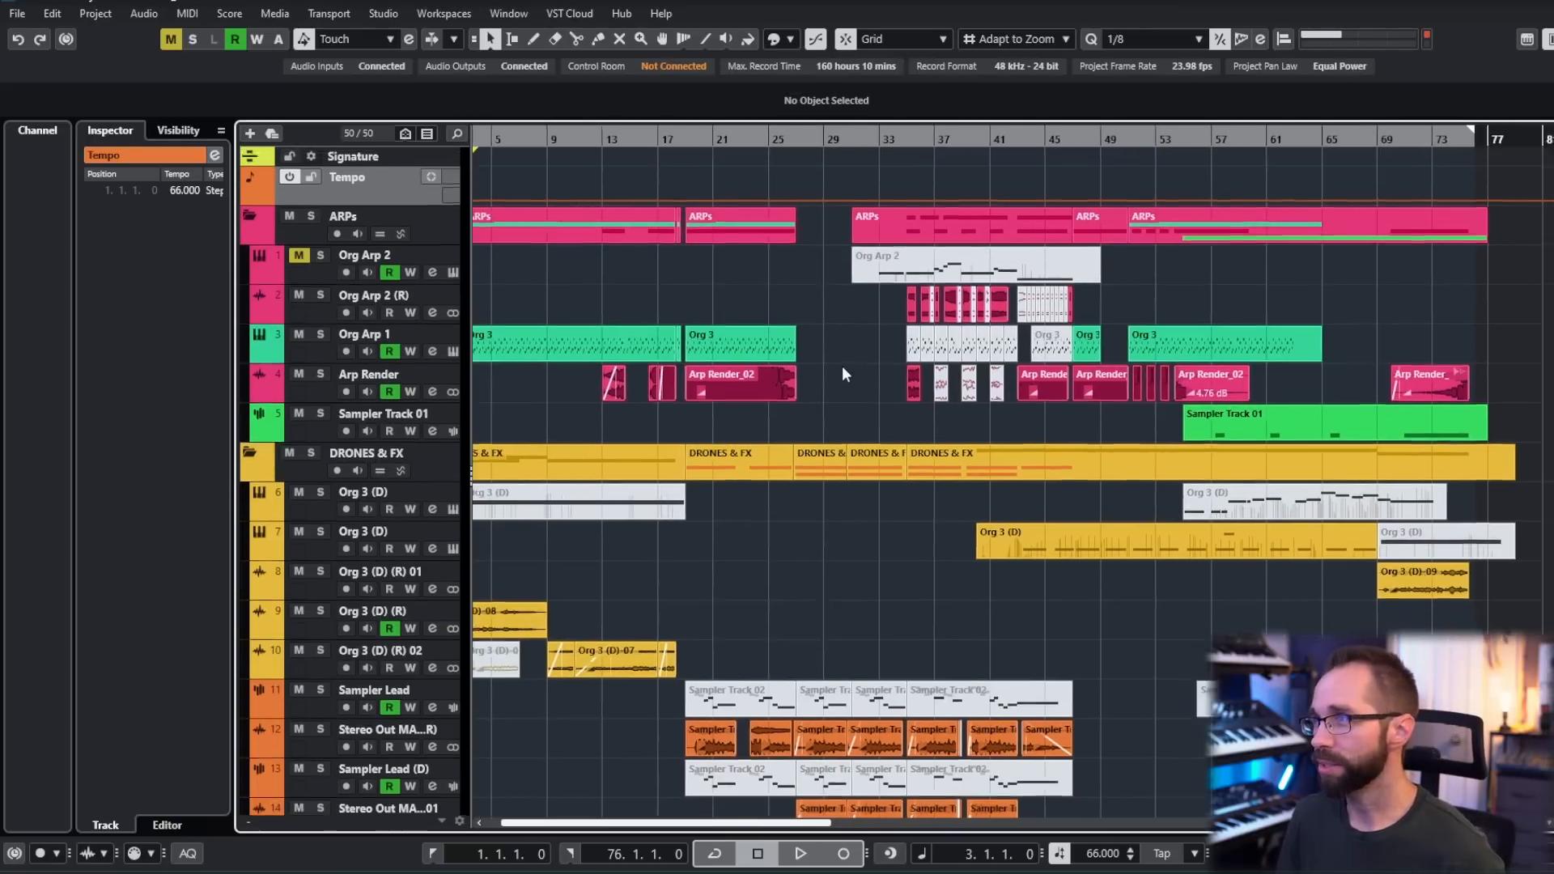
# - Solo the ARPs folder and start playback from bar 35
pyautogui.click(872, 139)
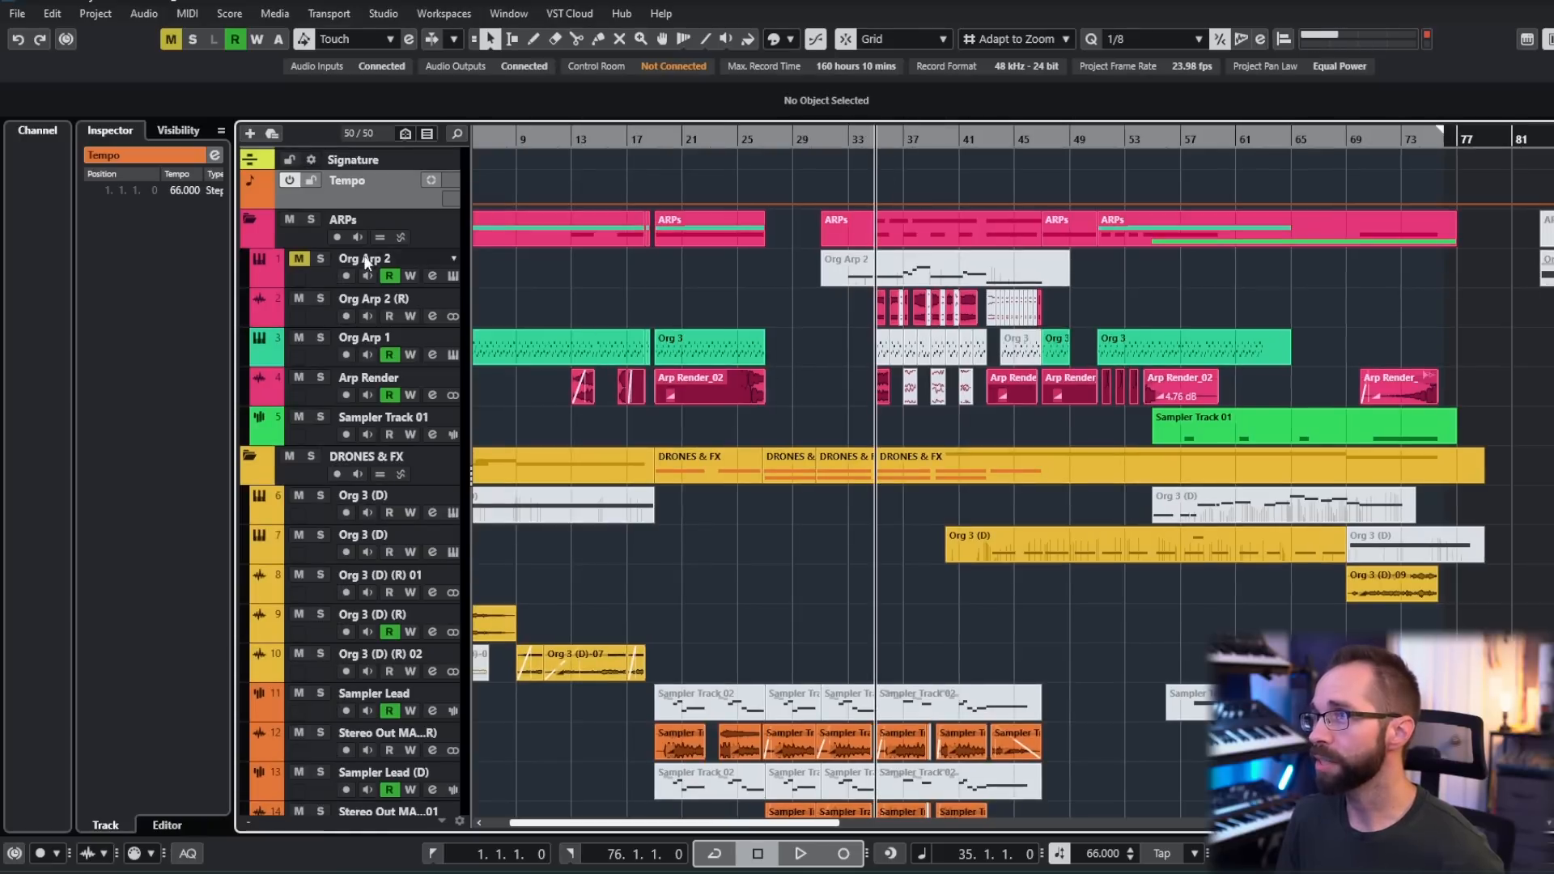
pyautogui.click(311, 219)
pyautogui.hscroll(1, 761, 342)
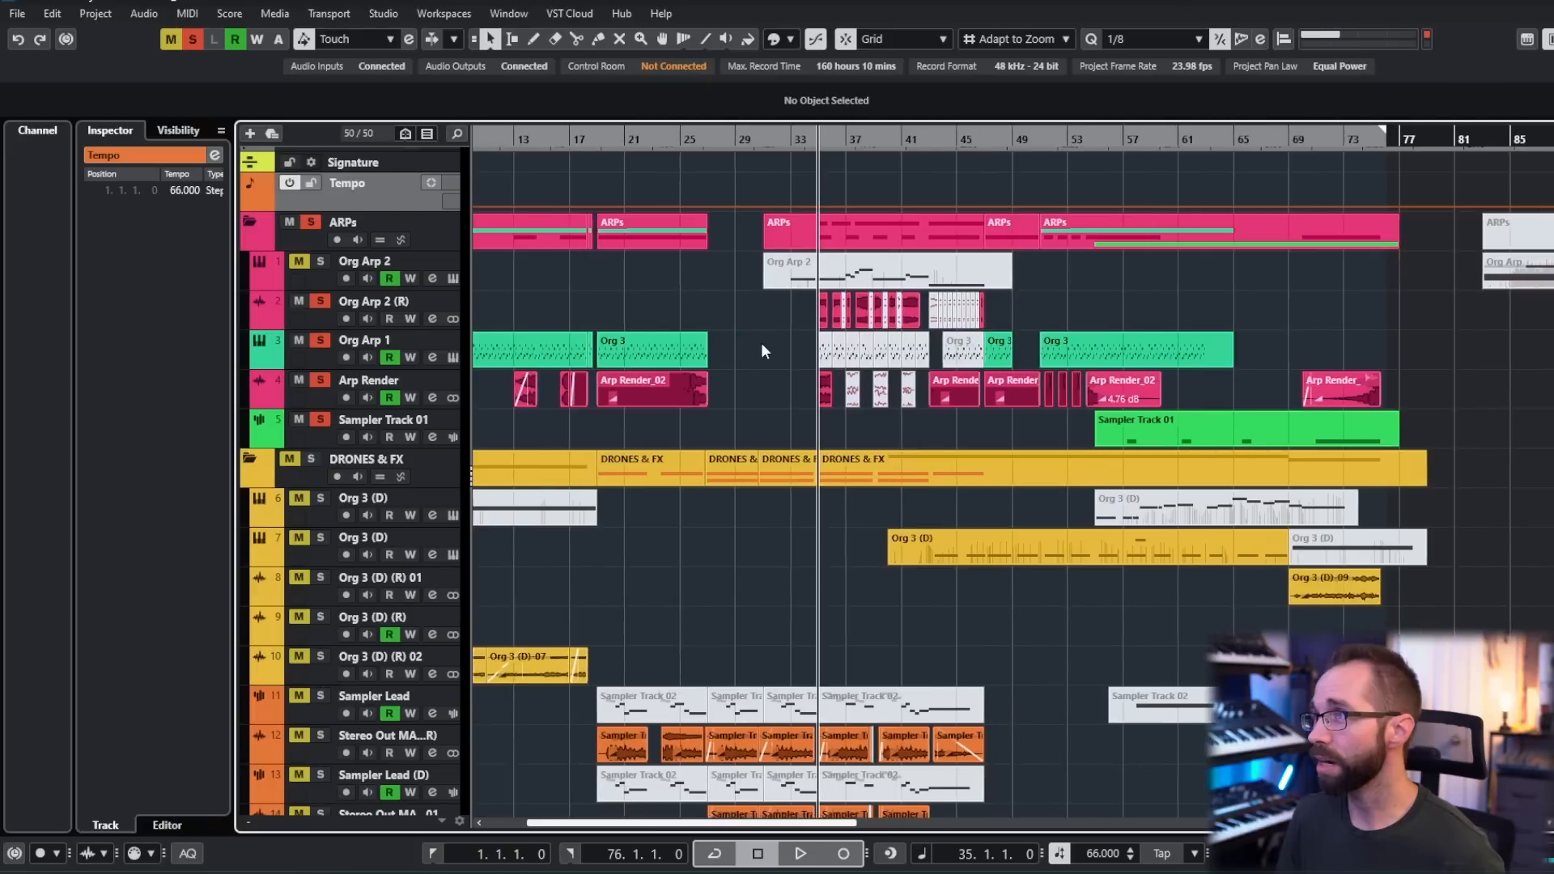
pyautogui.scroll(5, 768, 346)
pyautogui.hscroll(1, 746, 345)
pyautogui.press('space')
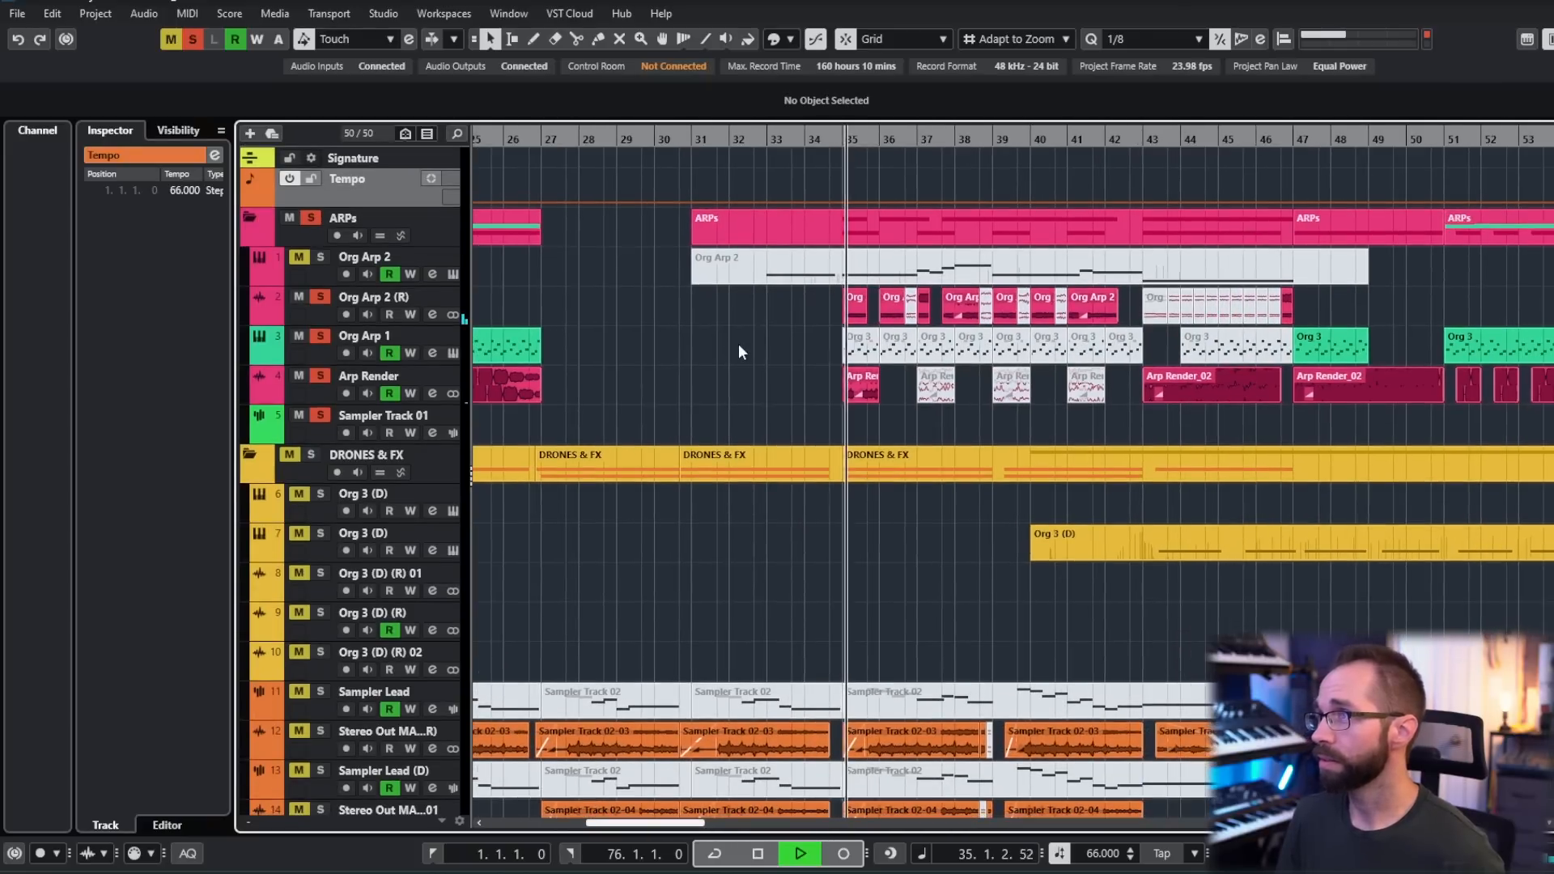
# - Listen to the chopped arp clips from bar 35, stop playback and inspect the Org Arp 2 (R) clip at bar 40
pyautogui.hscroll(1, 731, 350)
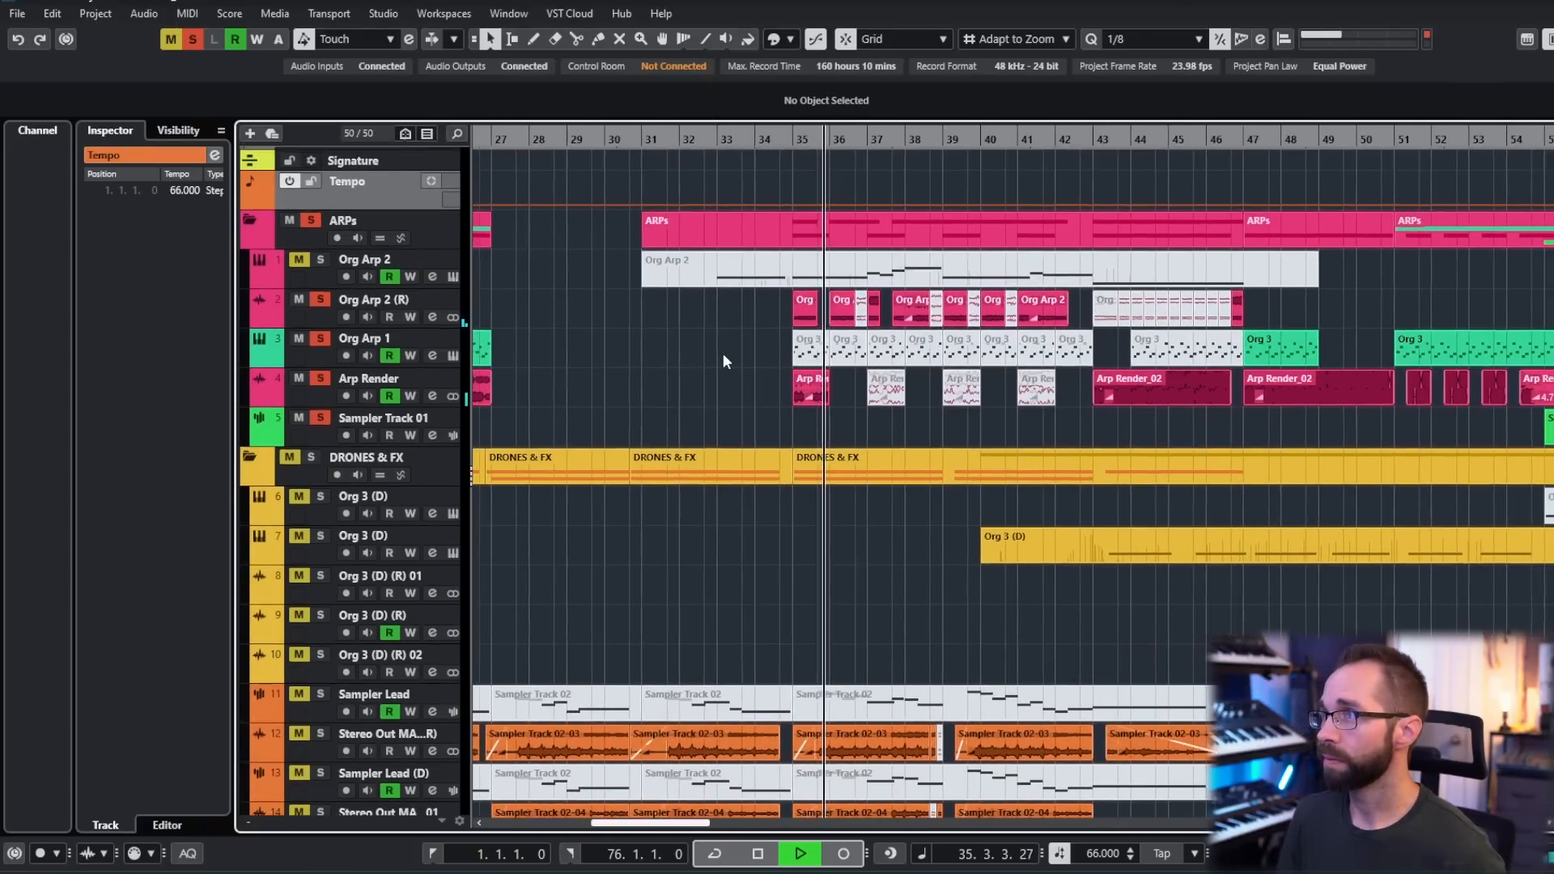
pyautogui.hscroll(1, 725, 353)
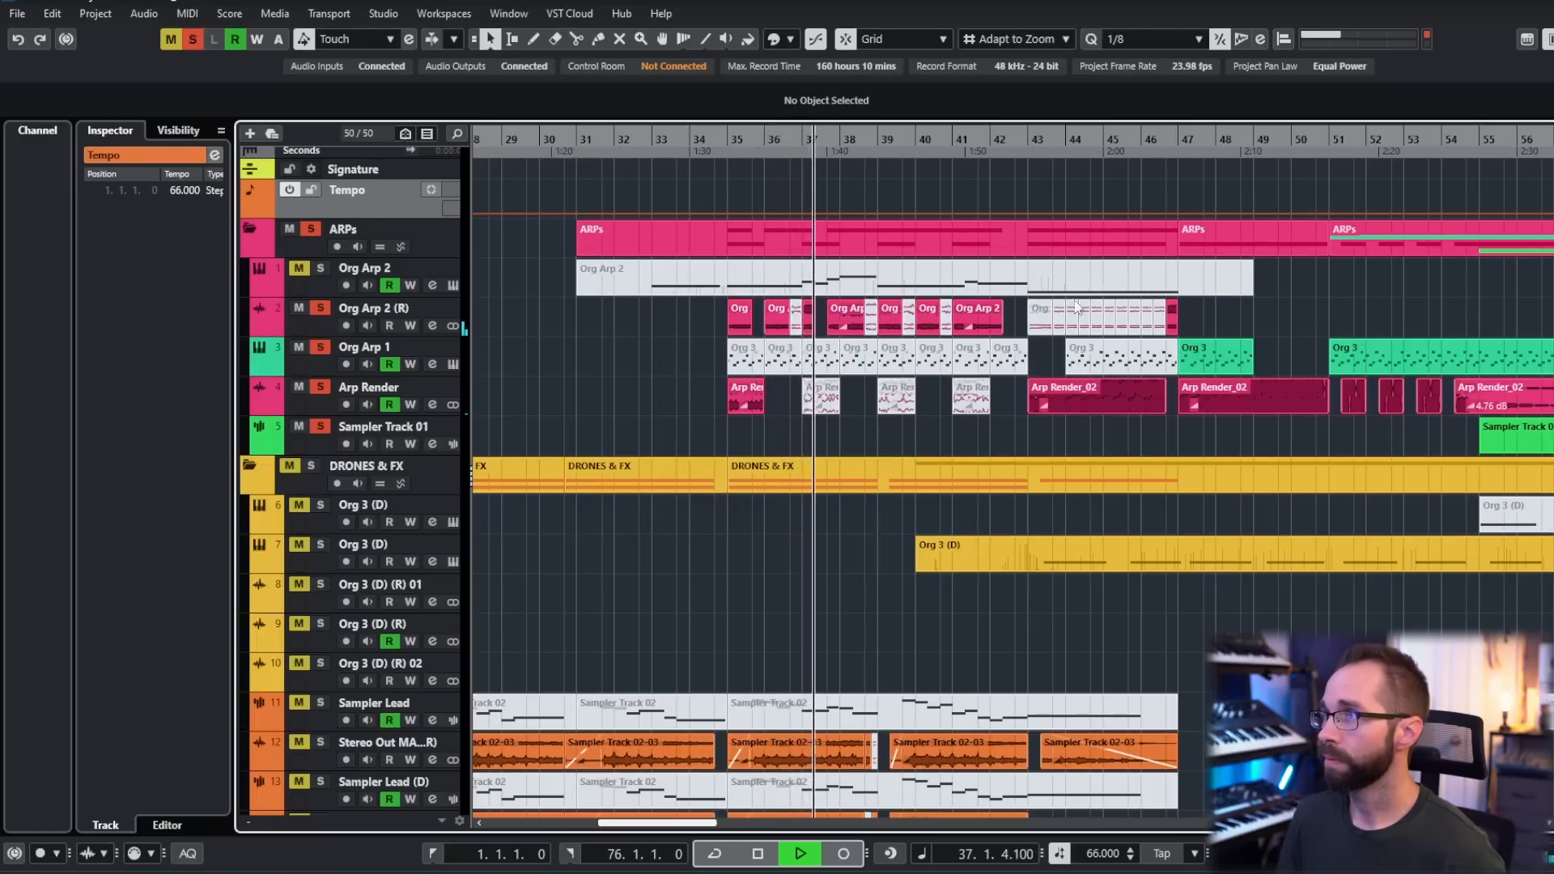
pyautogui.hscroll(1, 1274, 314)
pyautogui.scroll(-1, 1283, 324)
pyautogui.hscroll(1, 1283, 324)
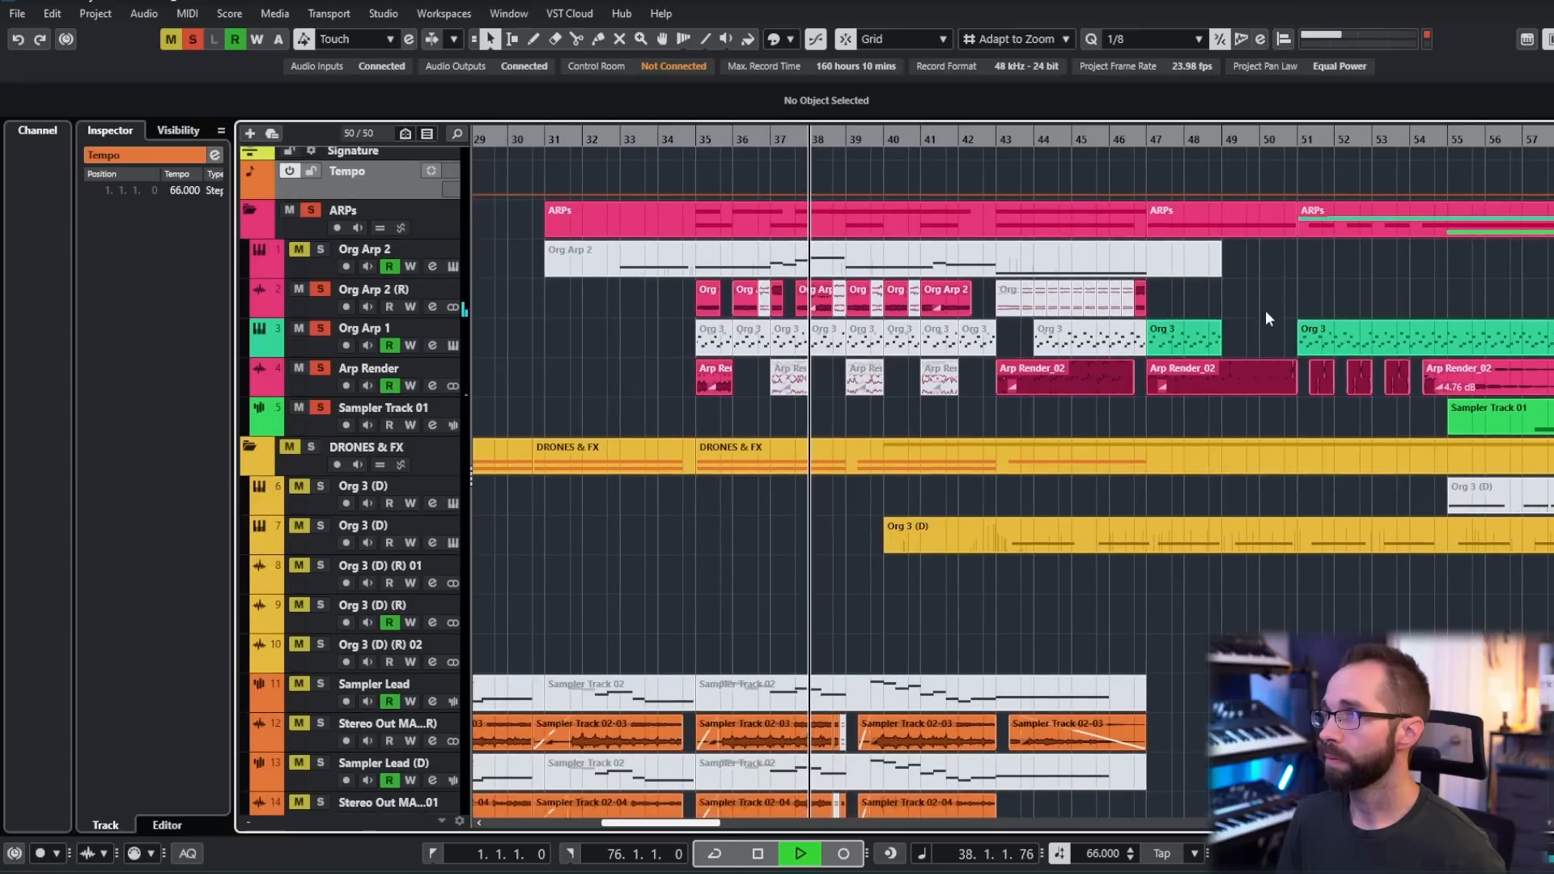
pyautogui.press('space')
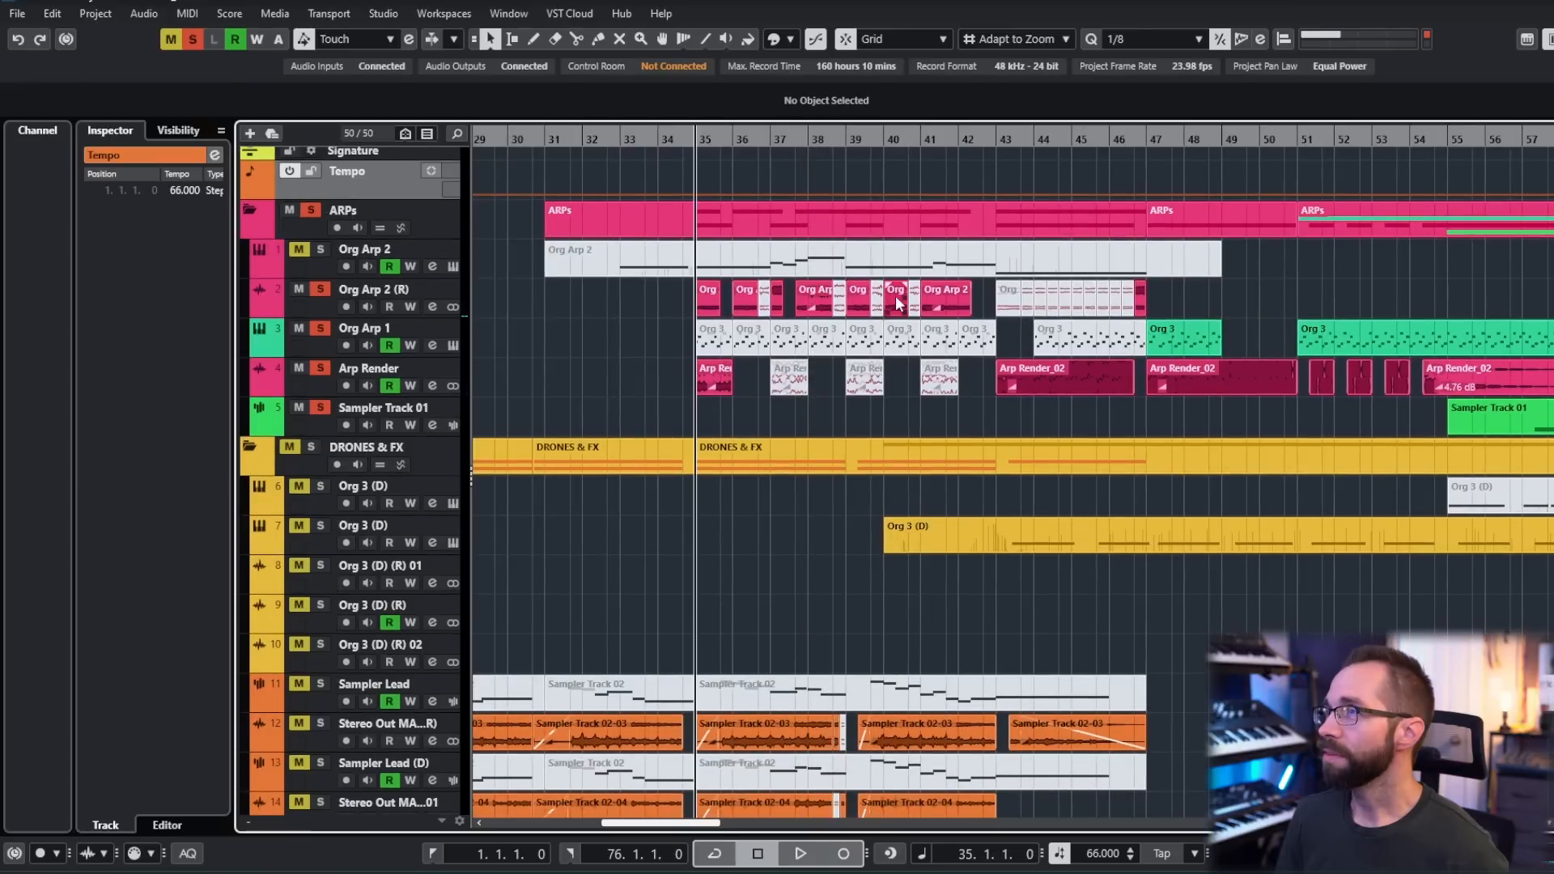
pyautogui.click(896, 296)
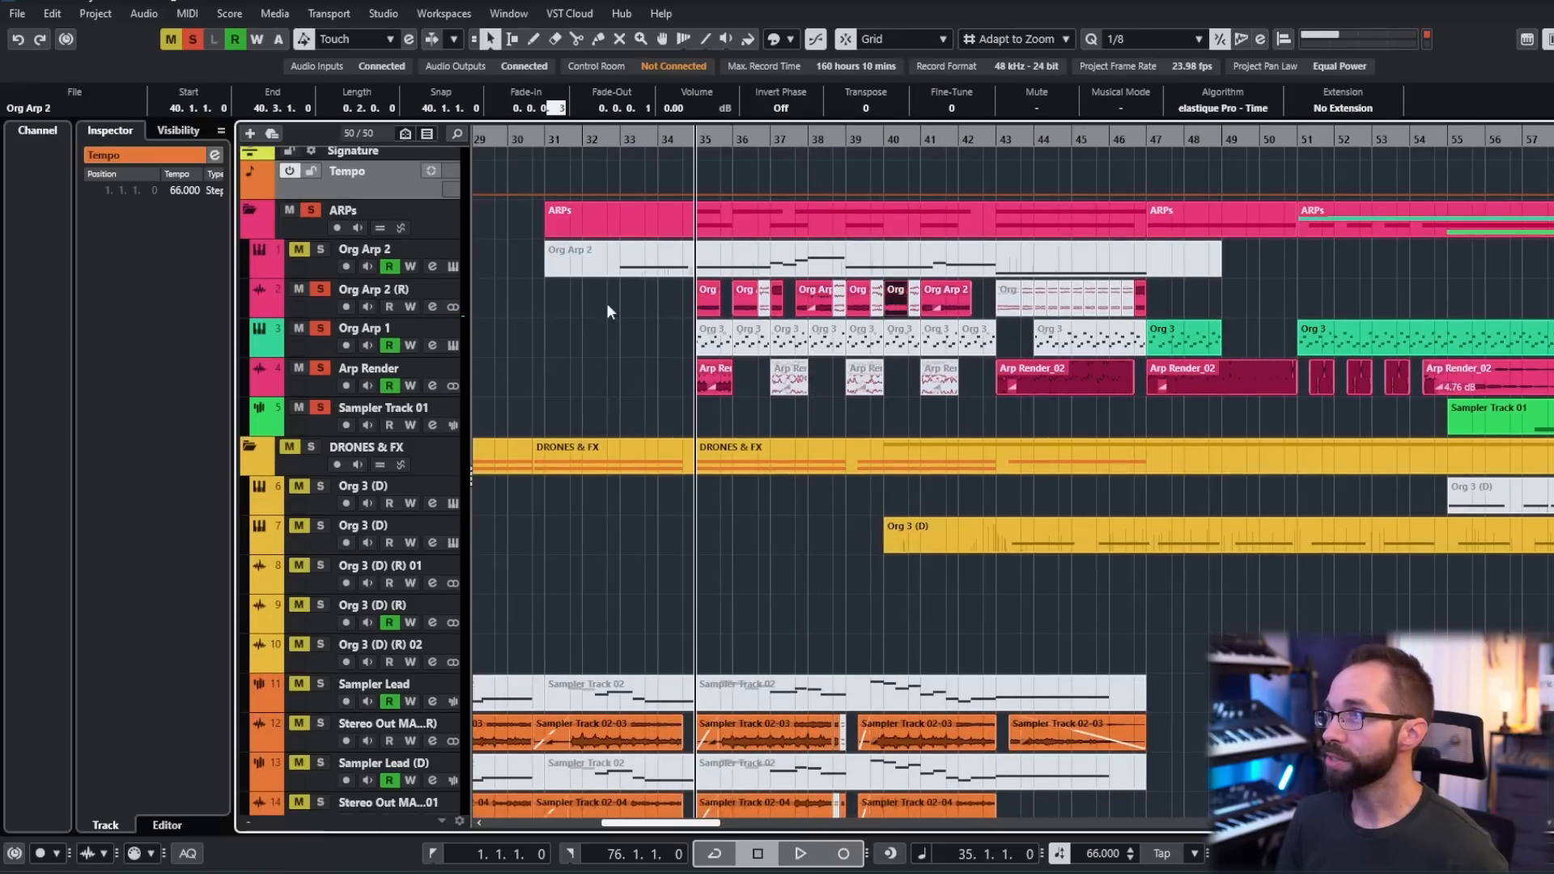
pyautogui.click(616, 344)
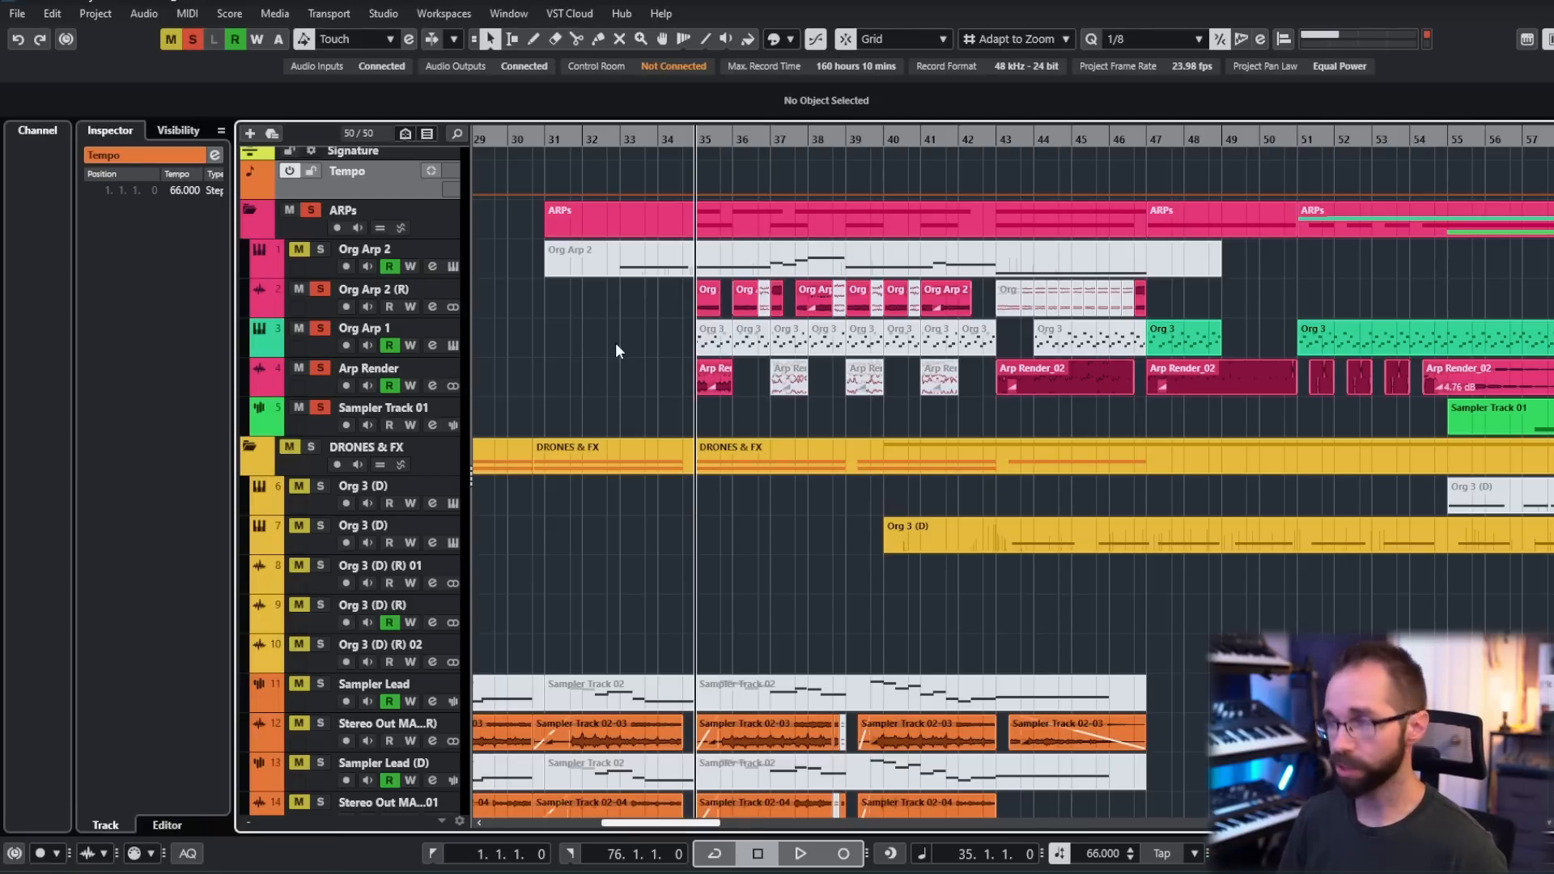
# - Zoom out and review the whole arrangement from the ARPs folder down through DRONES & FX, Intro ORGs, PADs and BASS
pyautogui.press('g')
pyautogui.moveTo(615, 342); pyautogui.dragTo(667, 338)
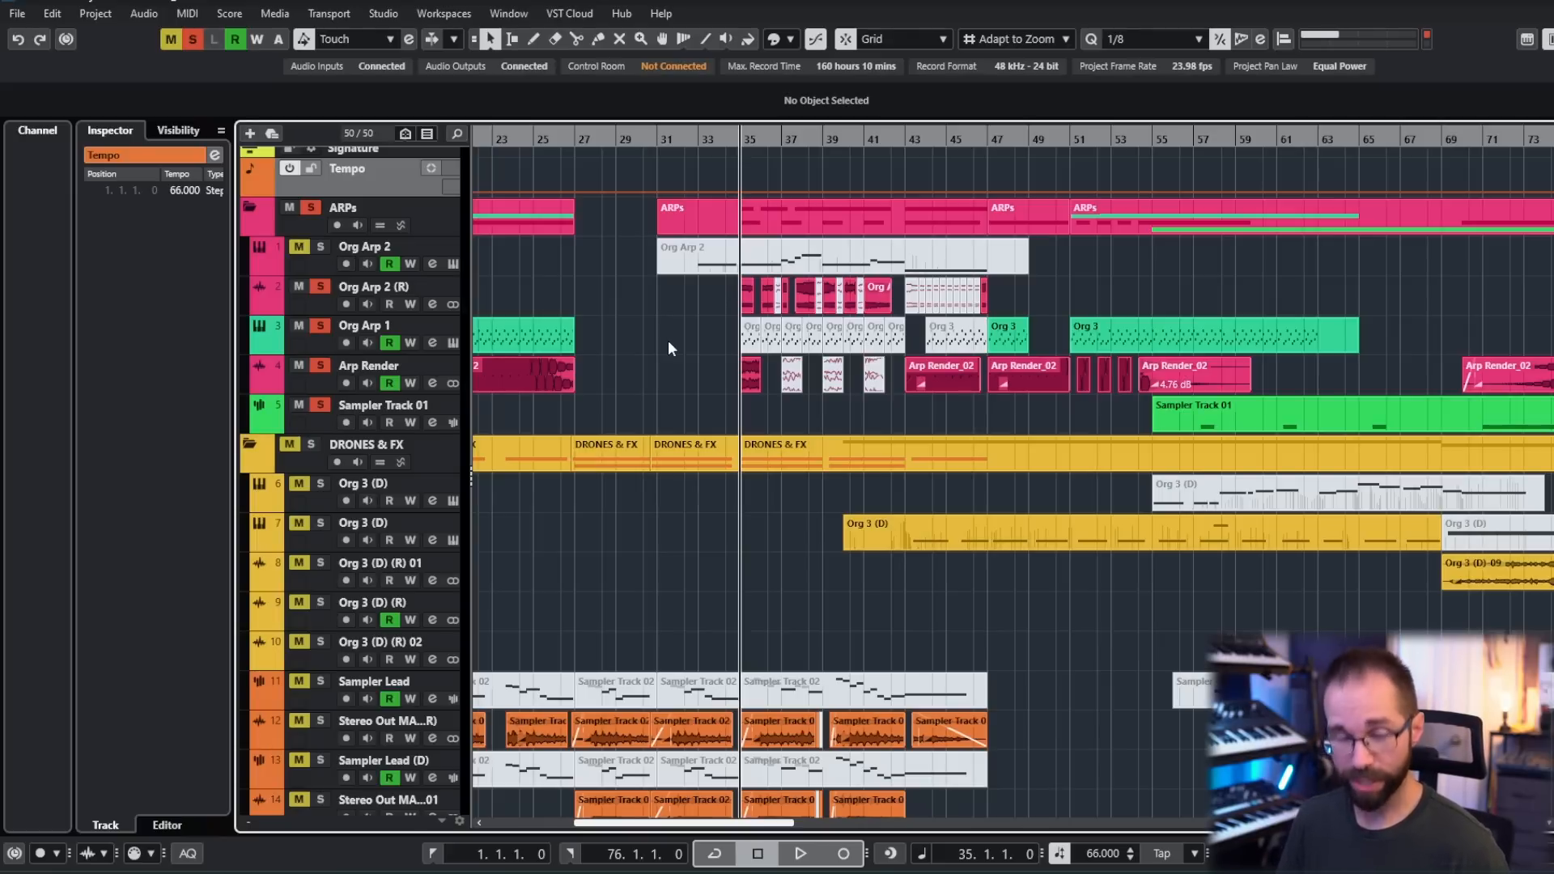
pyautogui.scroll(-5, 668, 343)
pyautogui.press('g')
pyautogui.press('g')
pyautogui.moveTo(626, 220); pyautogui.dragTo(858, 362)
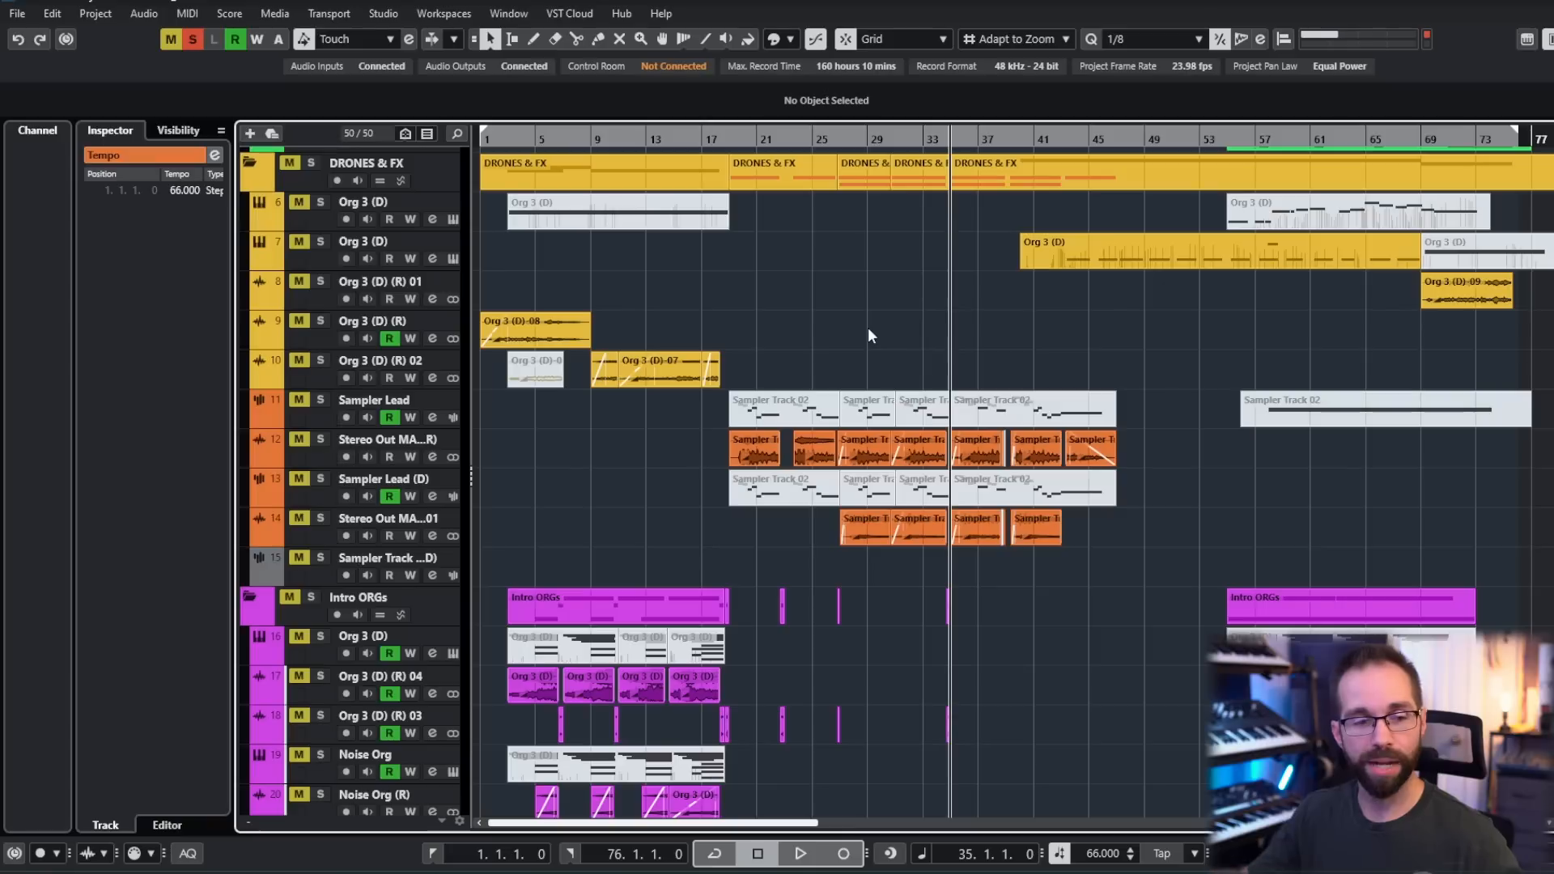
pyautogui.keyDown('ctrl'); pyautogui.scroll(-3, 867, 328); pyautogui.keyUp('ctrl')
pyautogui.scroll(-8, 739, 309)
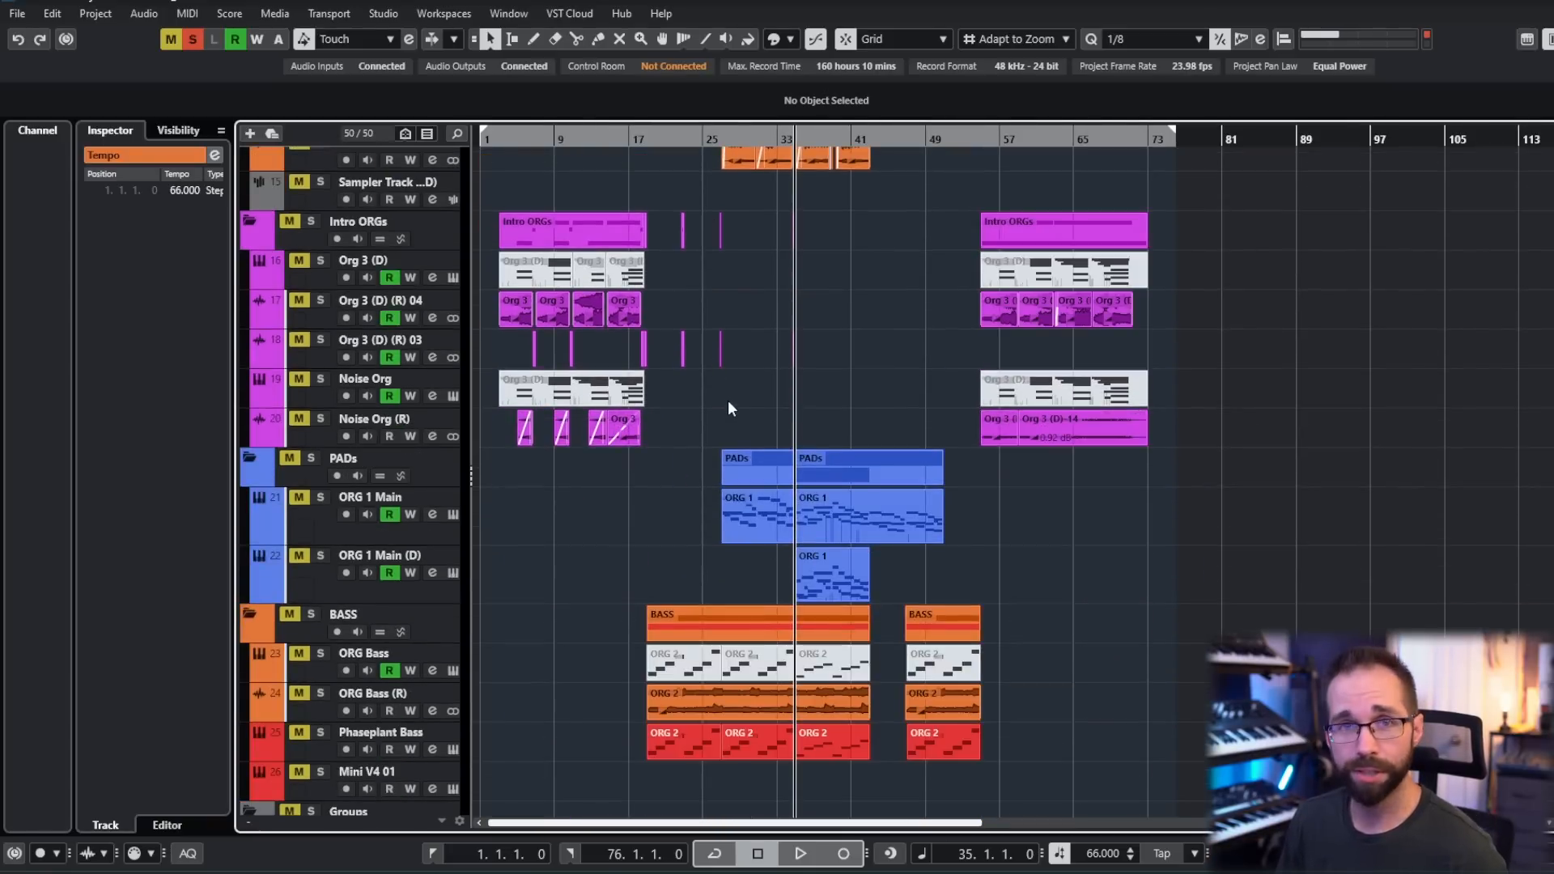
pyautogui.scroll(8, 727, 400)
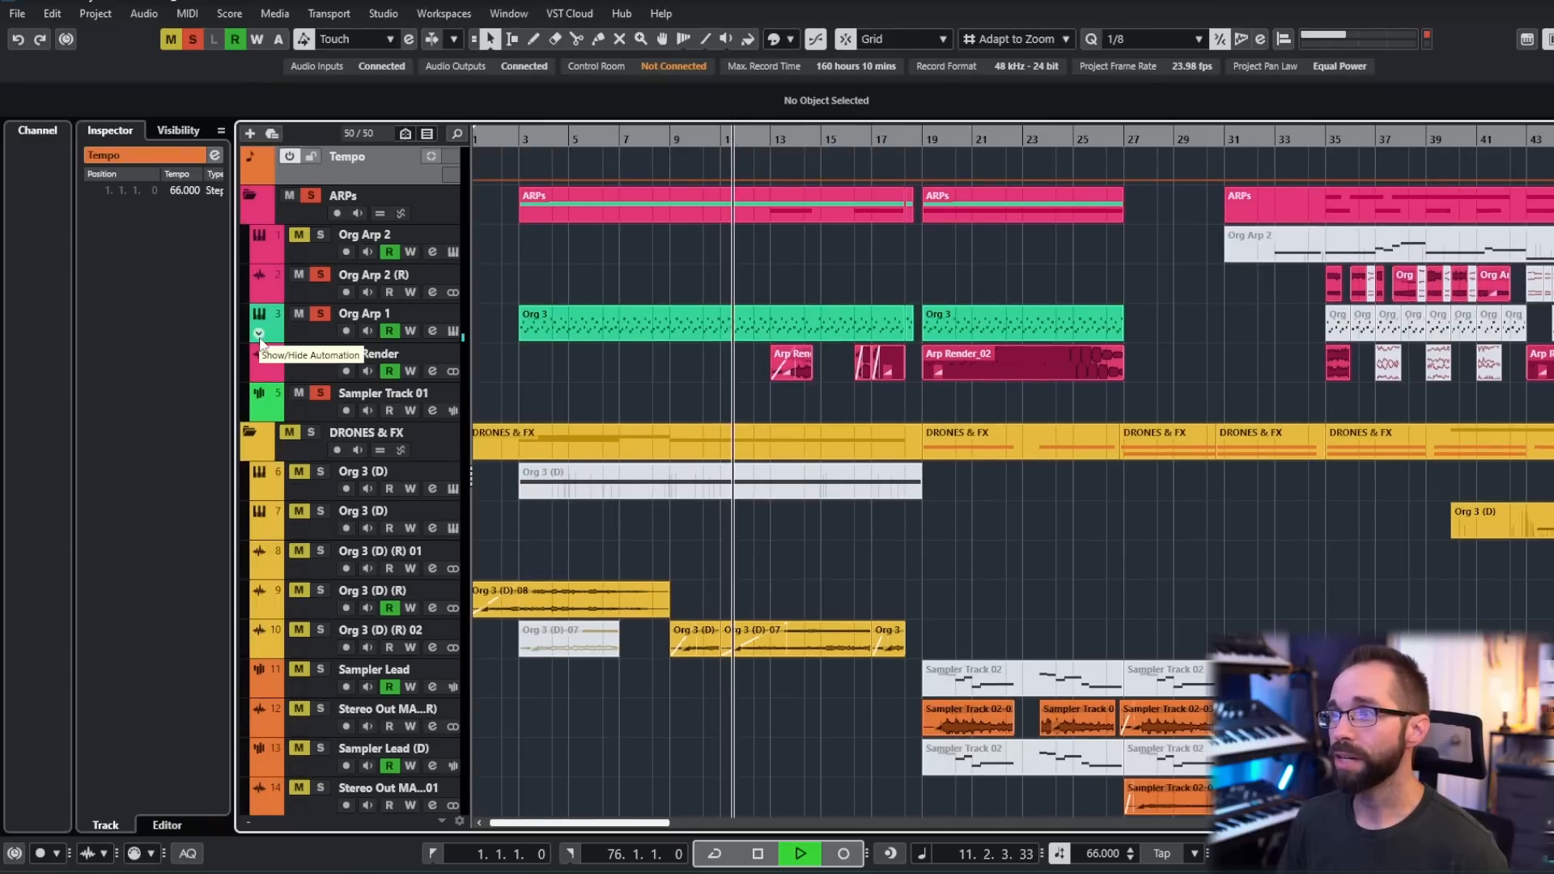
# - Show the automation lanes of Org Arp 1 and inspect its Wavering Loops instrument in Kontakt
pyautogui.click(259, 337)
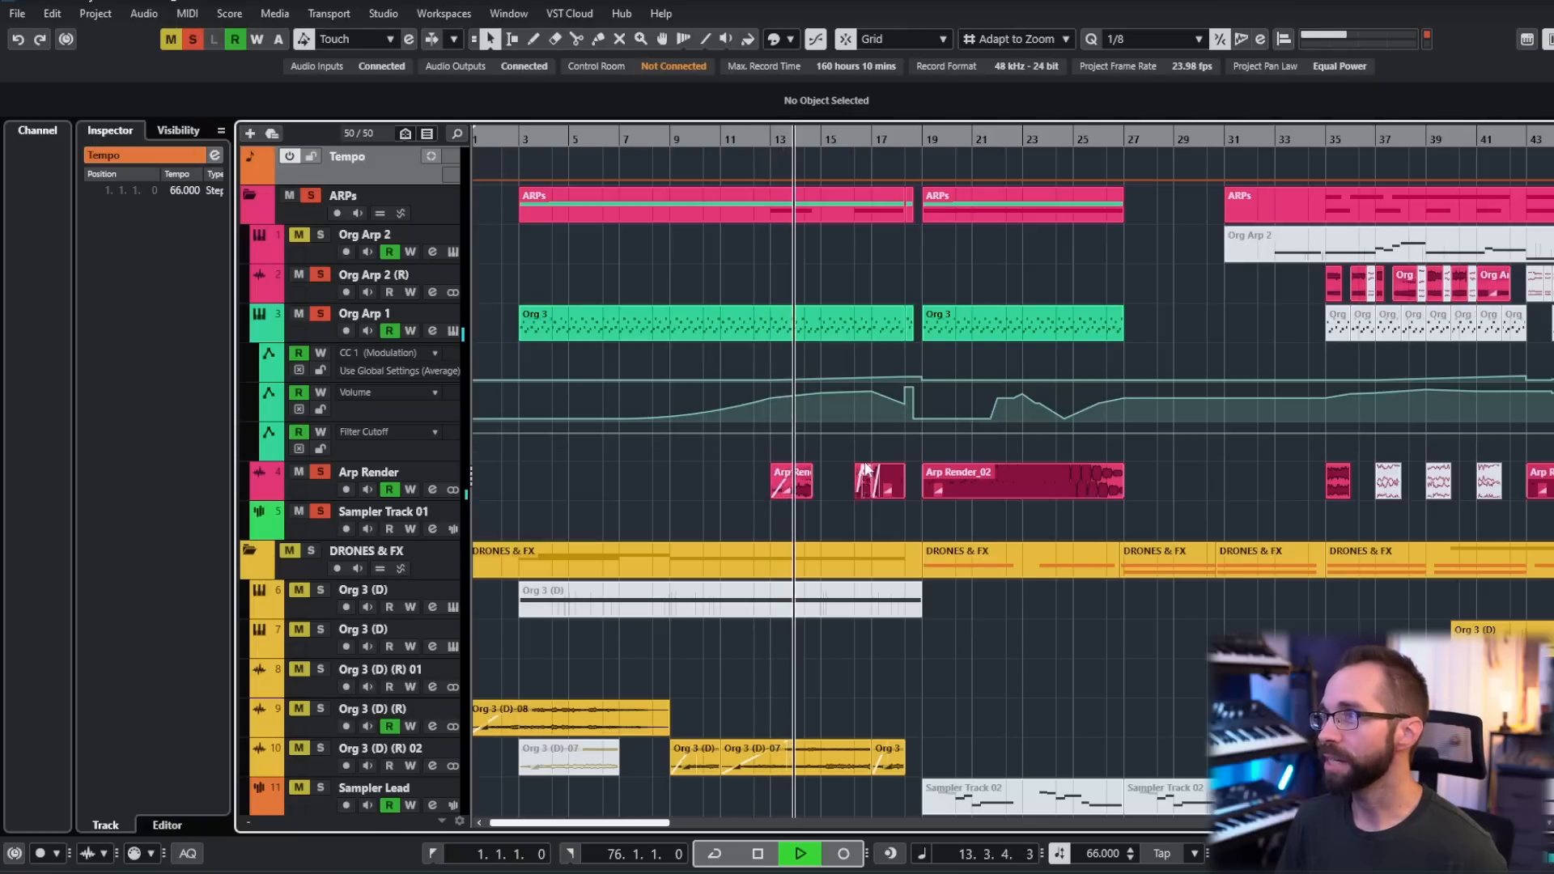
pyautogui.moveTo(1275, 488); pyautogui.dragTo(1244, 480)
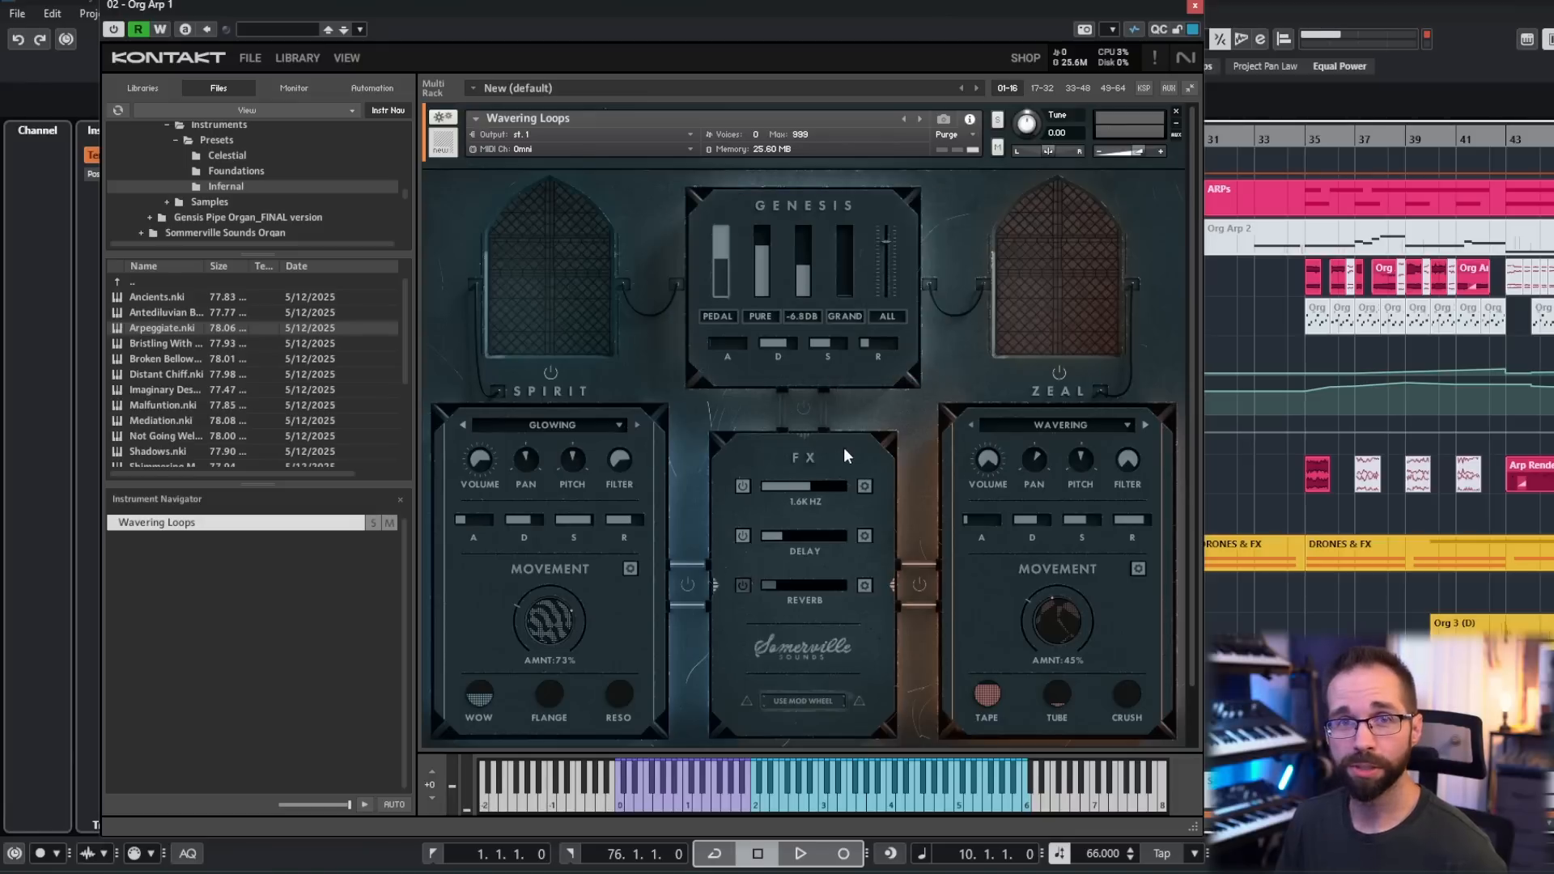
pyautogui.click(1195, 7)
# - Audition the soloed arps from bar 13, where the first Arp Render clip begins
pyautogui.press('n')
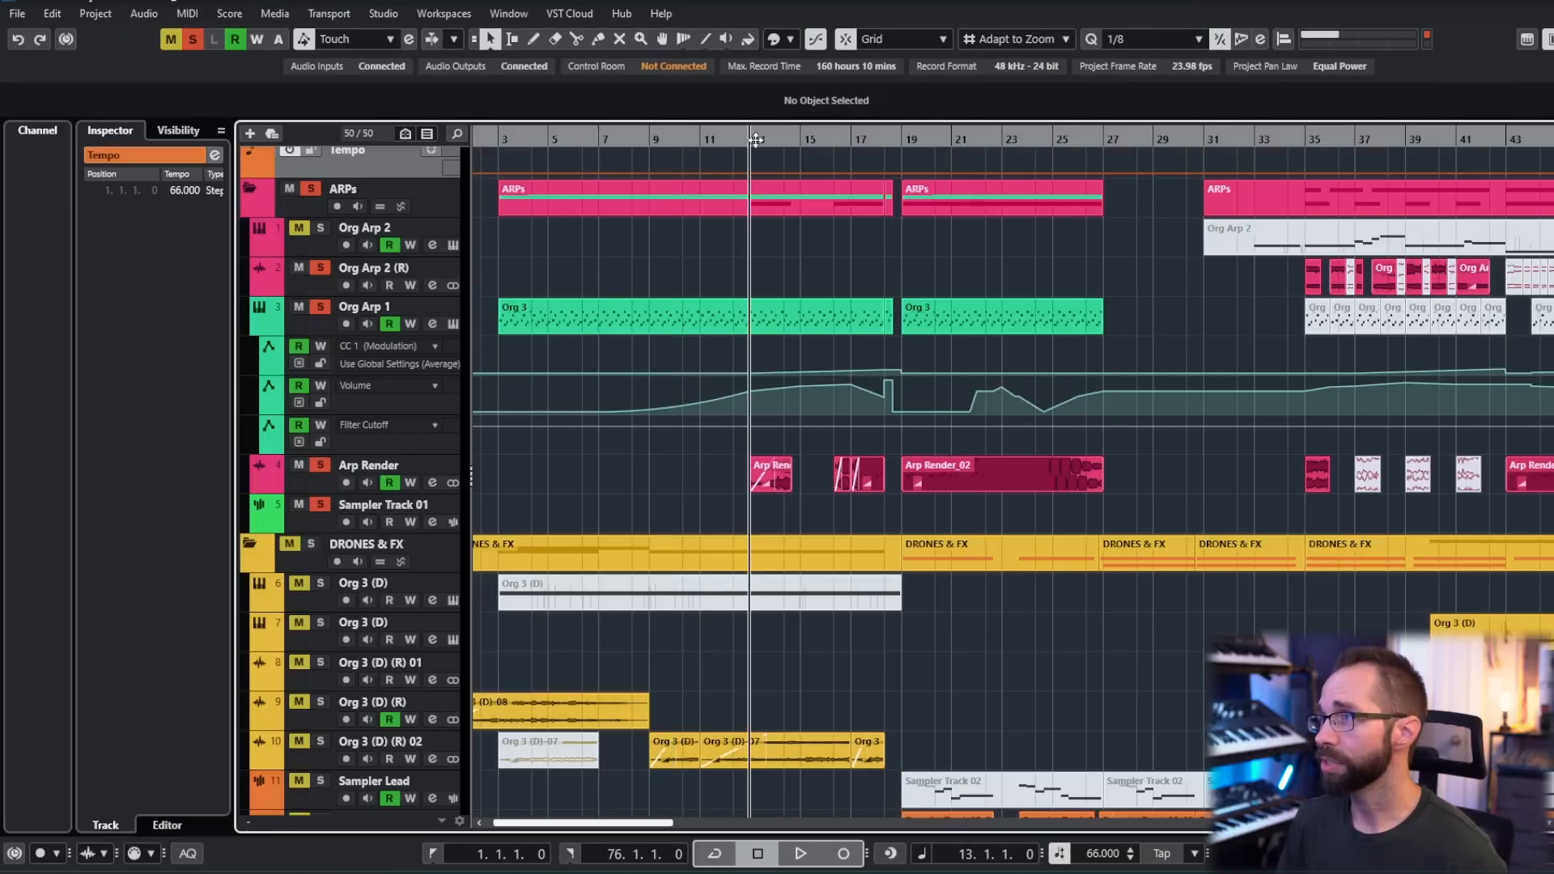
pyautogui.press('space')
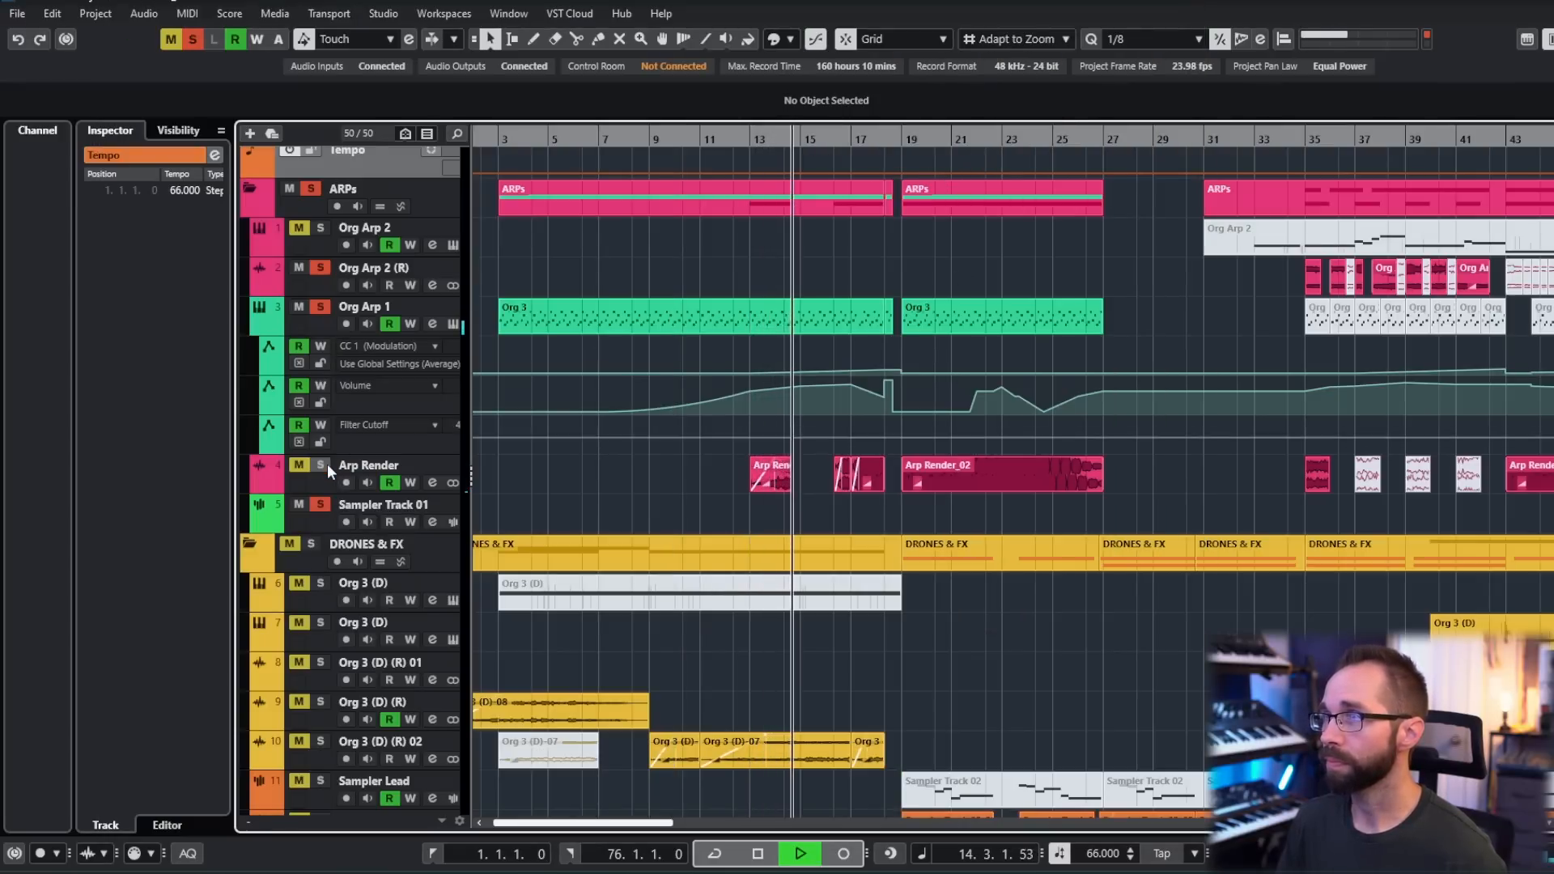
pyautogui.press('space')
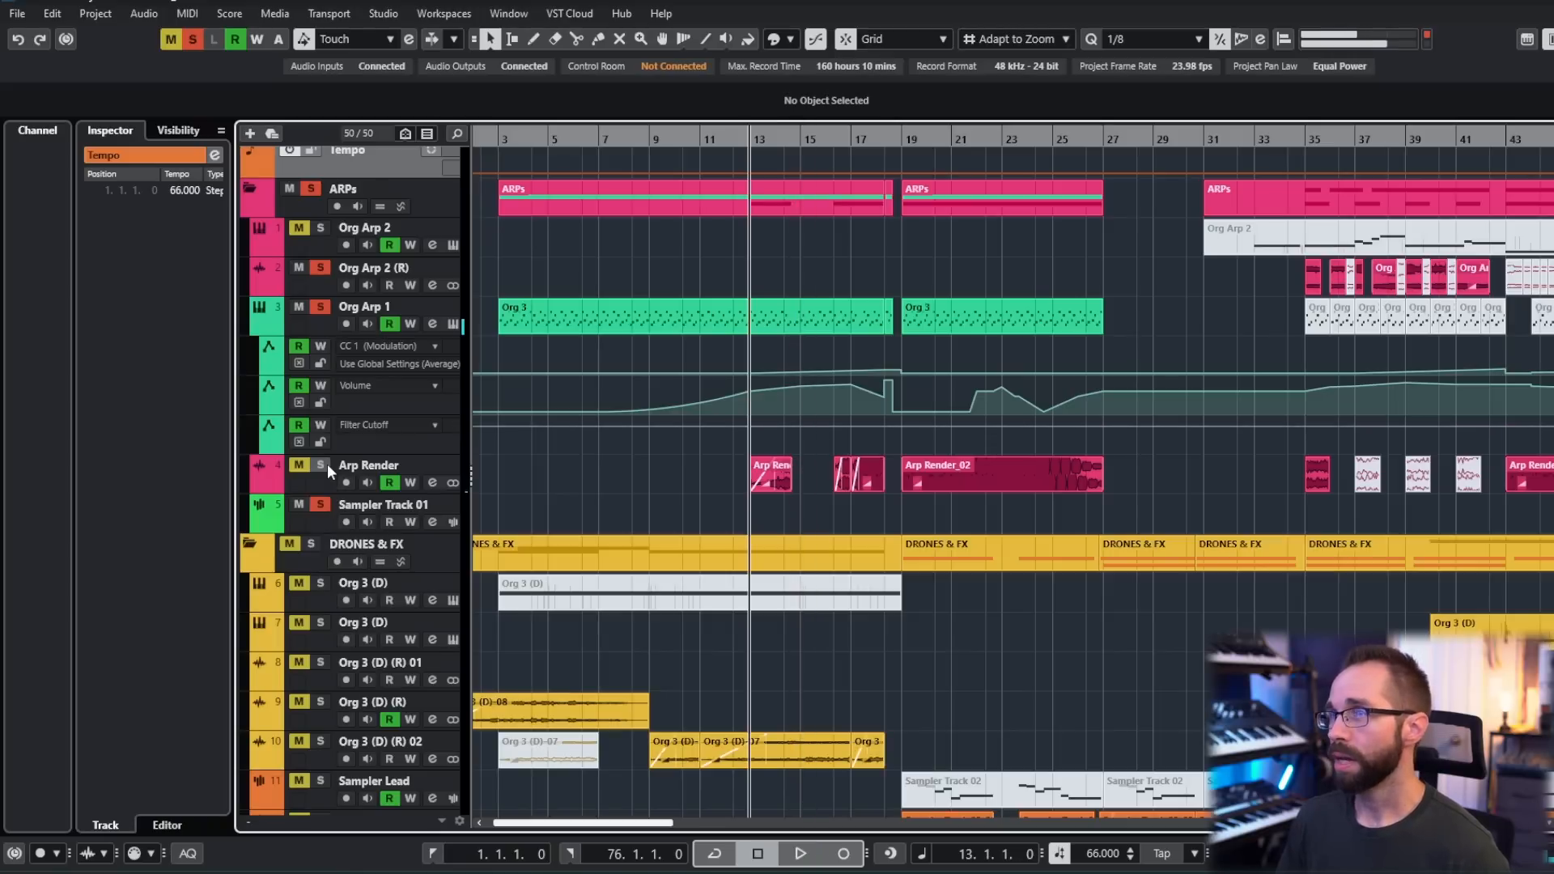
# - Select the Org Arp 1 track and inspect its MChannelMatrix insert effect
pyautogui.click(323, 328)
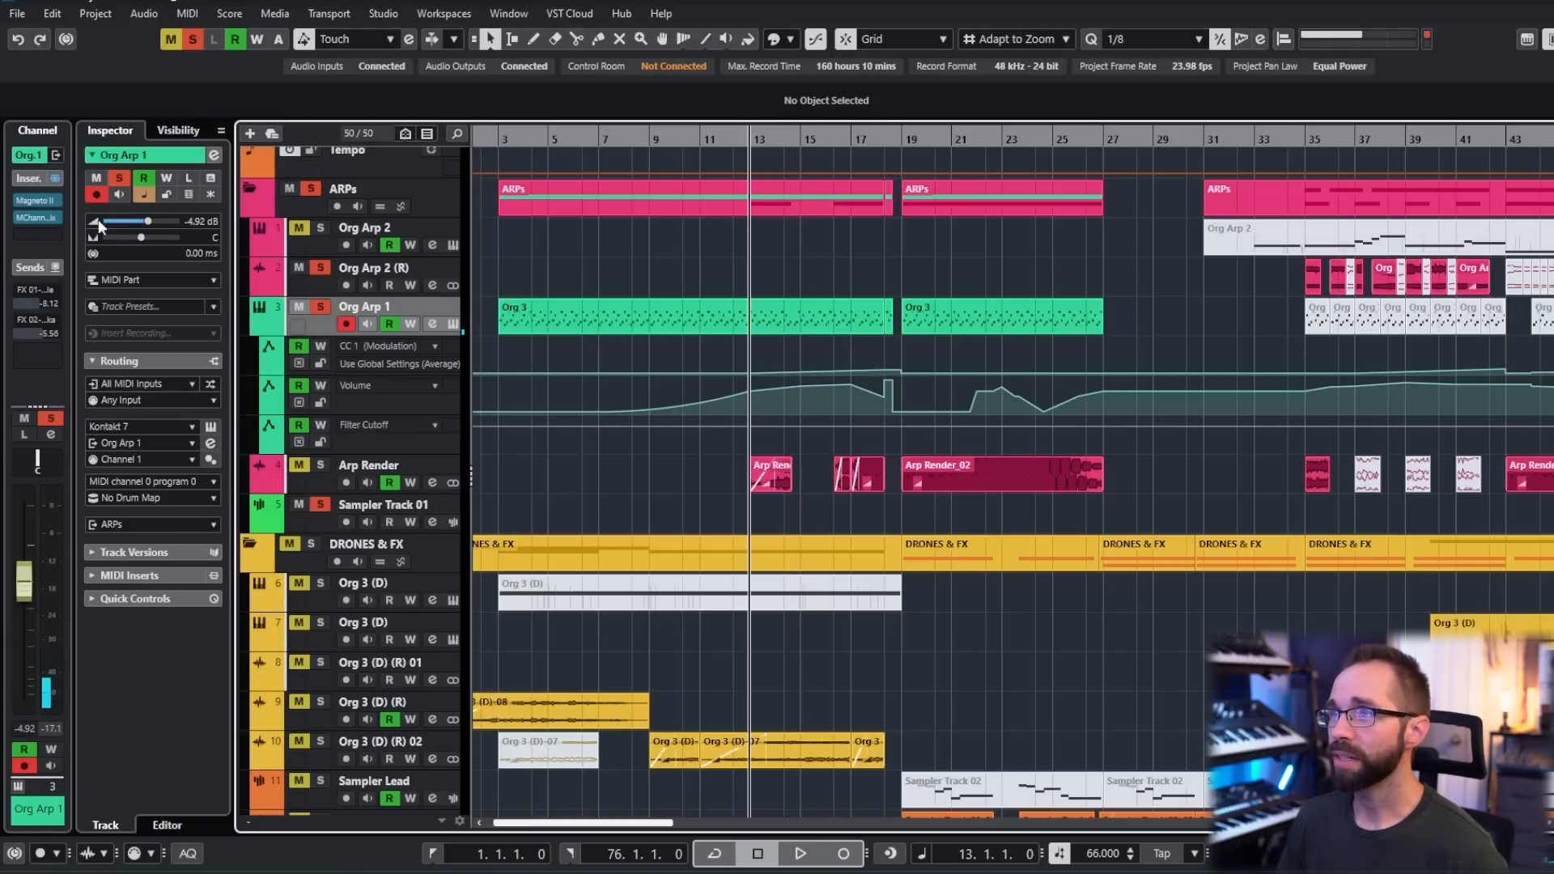
pyautogui.click(34, 216)
pyautogui.moveTo(813, 322); pyautogui.dragTo(463, 254)
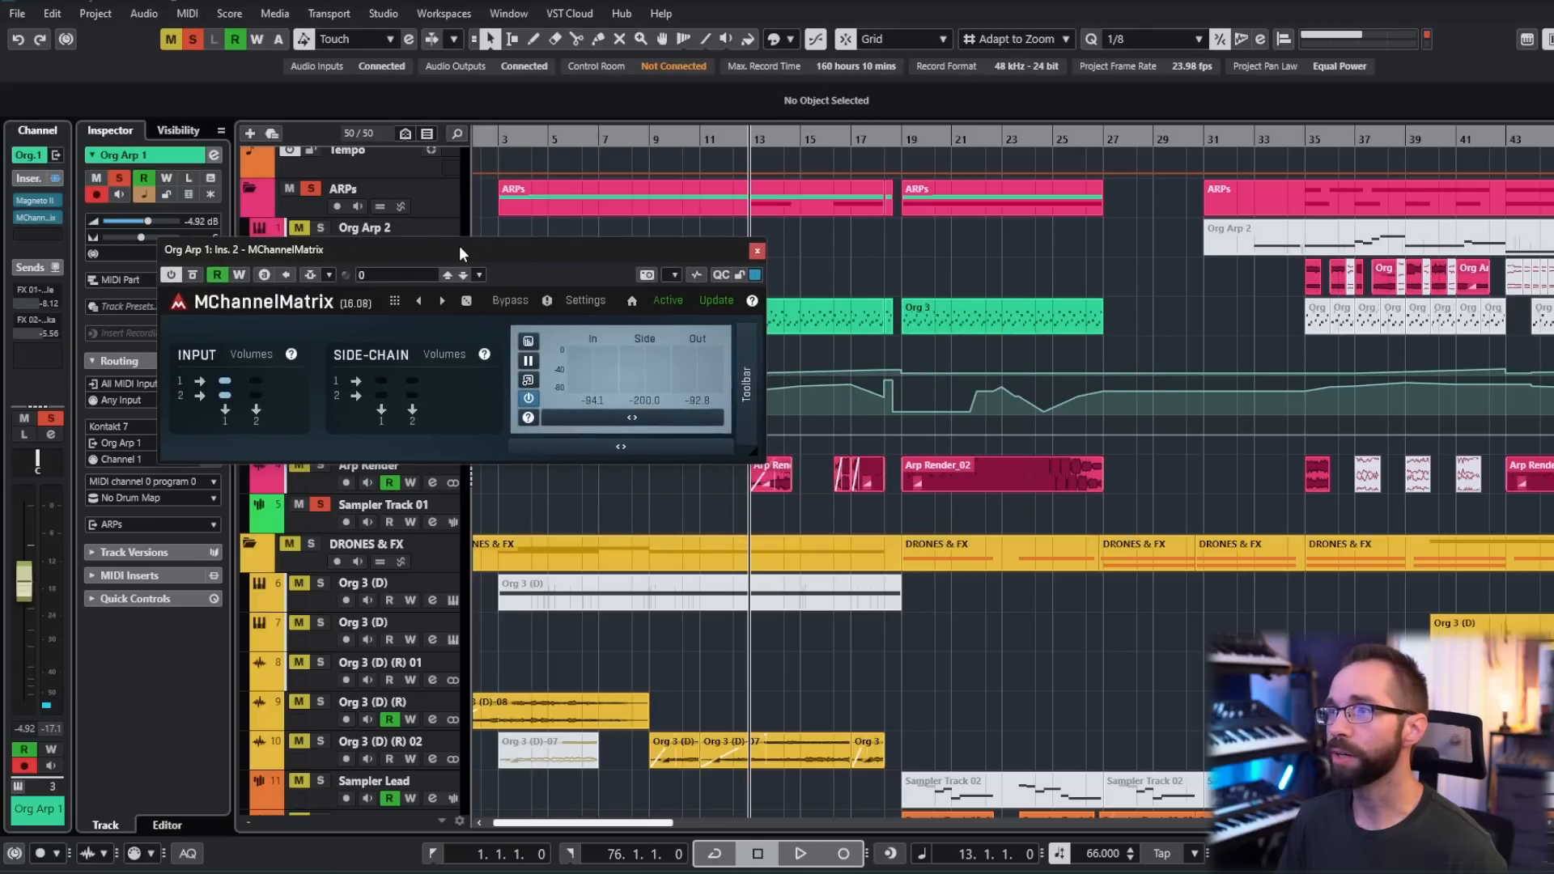
pyautogui.click(757, 251)
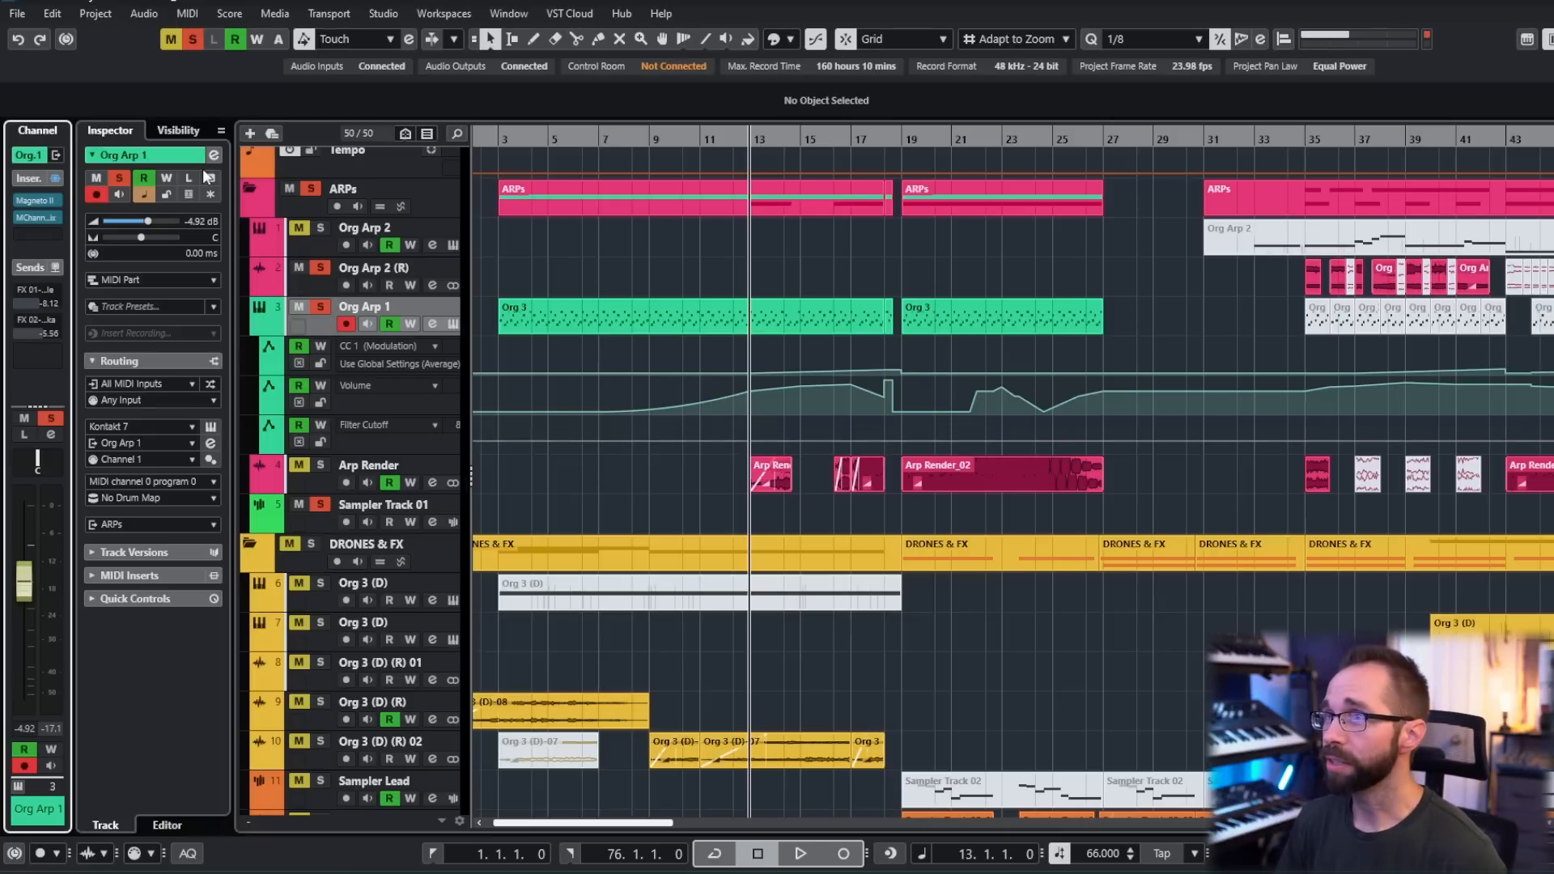
# - Examine the equalizer and sends in the Org Arp 1 channel settings and return to the arrangement
pyautogui.press('e')
pyautogui.moveTo(1163, 148); pyautogui.dragTo(833, 170)
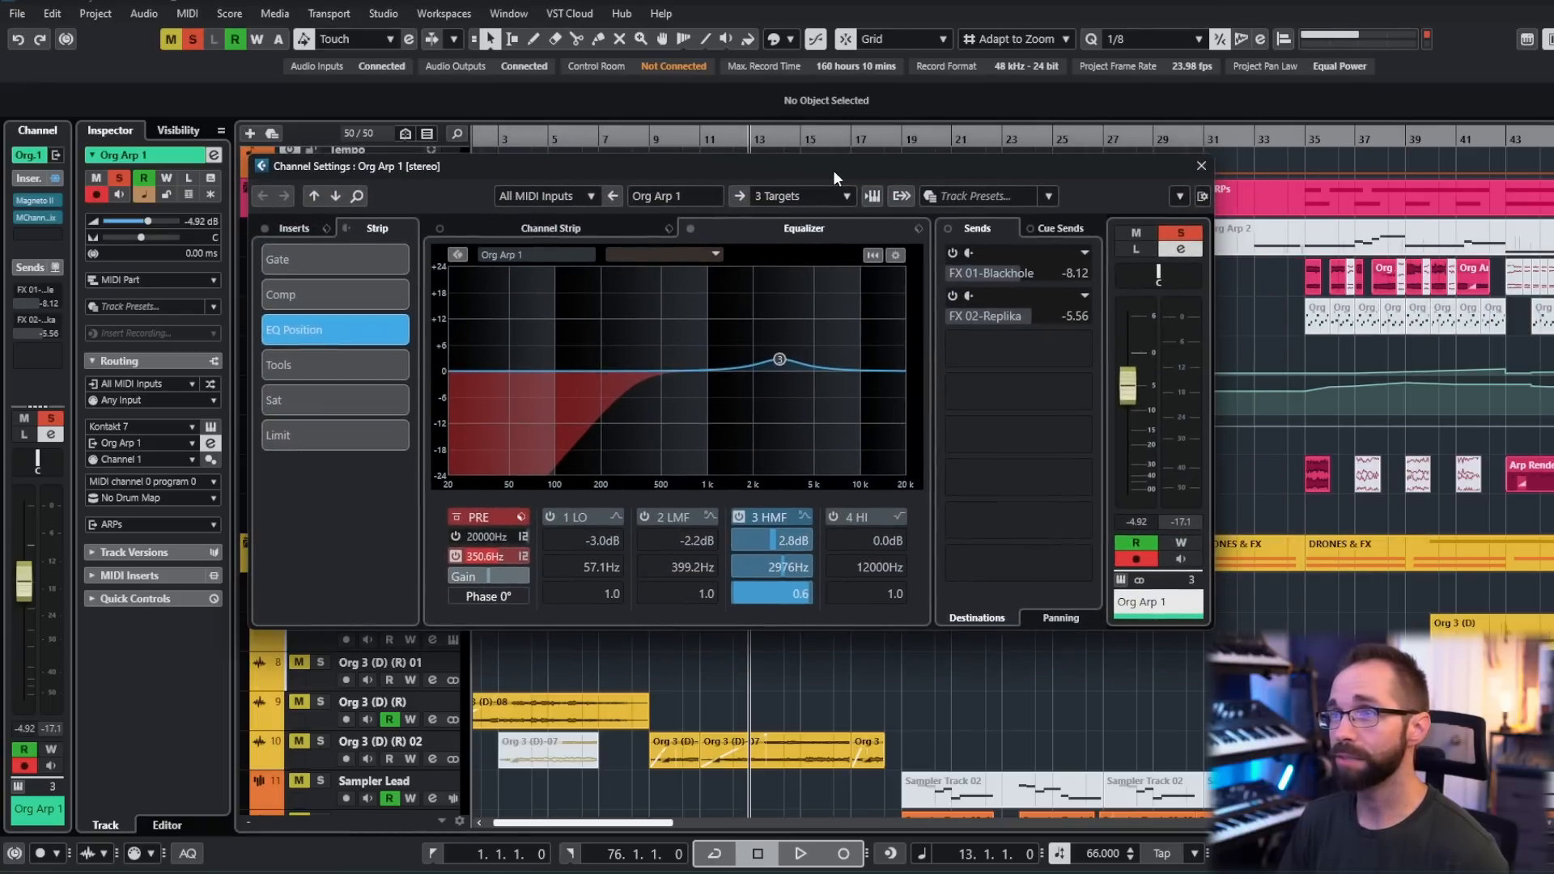
pyautogui.click(1201, 168)
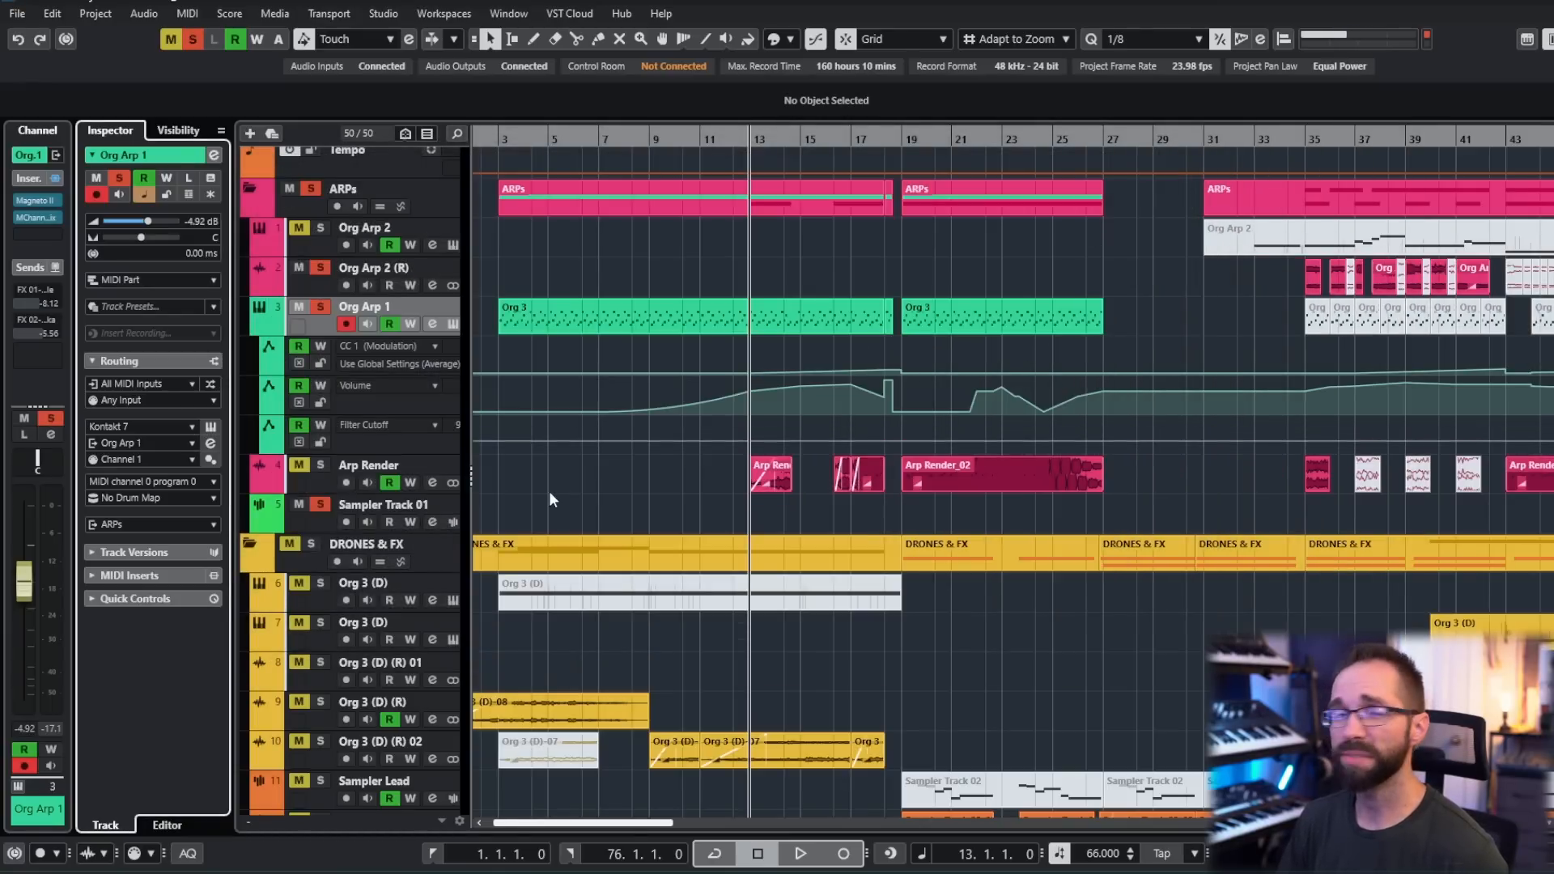
pyautogui.keyDown('ctrl'); pyautogui.scroll(-1, 587, 488); pyautogui.keyUp('ctrl')
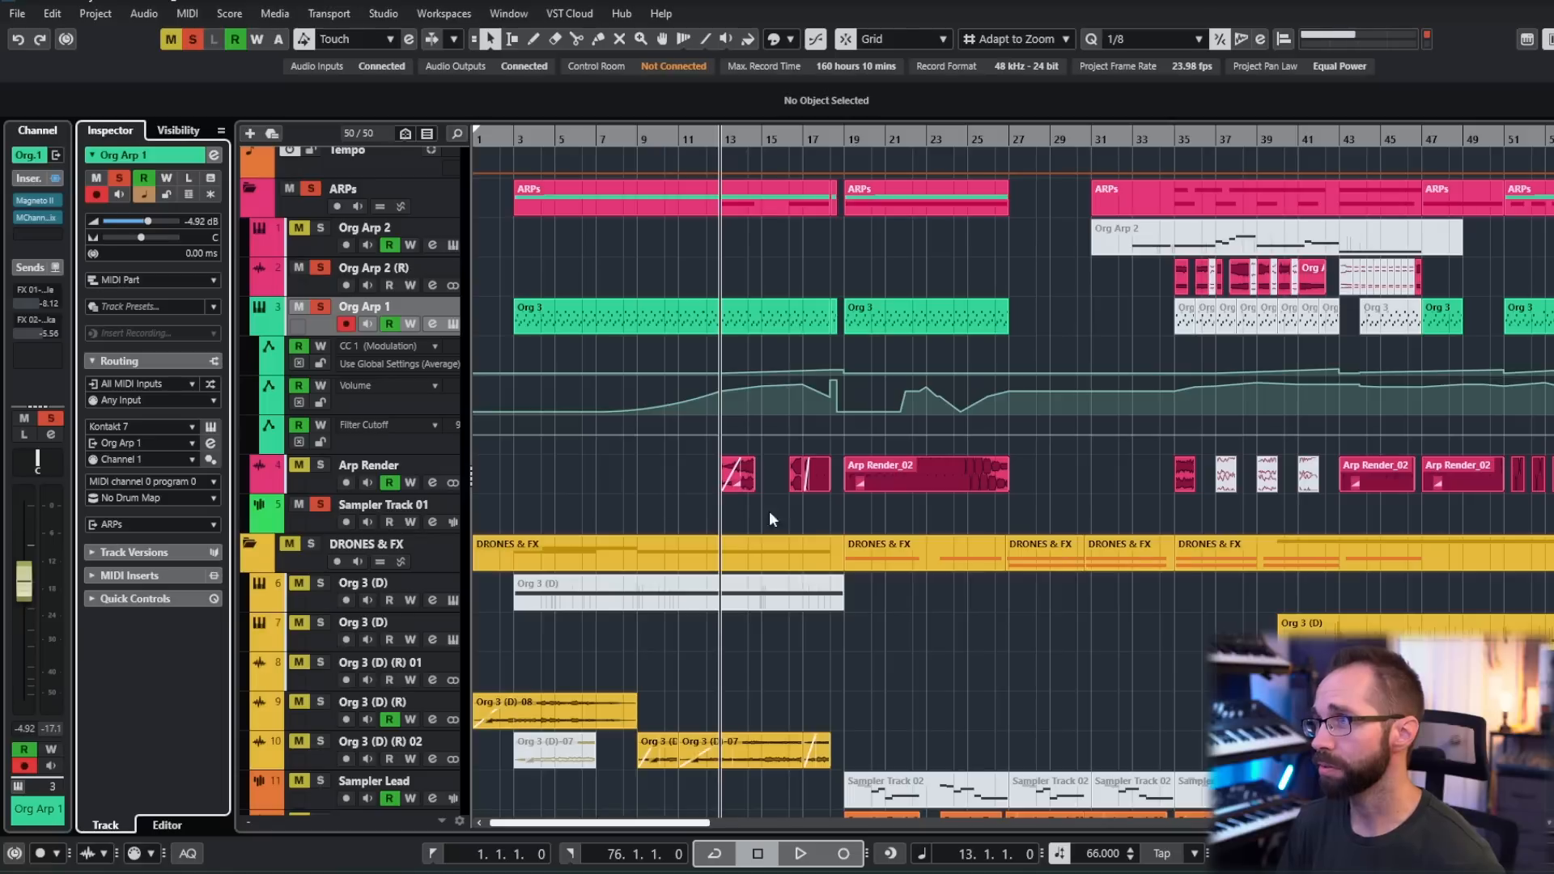
# - Solo the DRONES & FX tracks together with the arps and place the playhead at bar 3
pyautogui.hscroll(2, 738, 518)
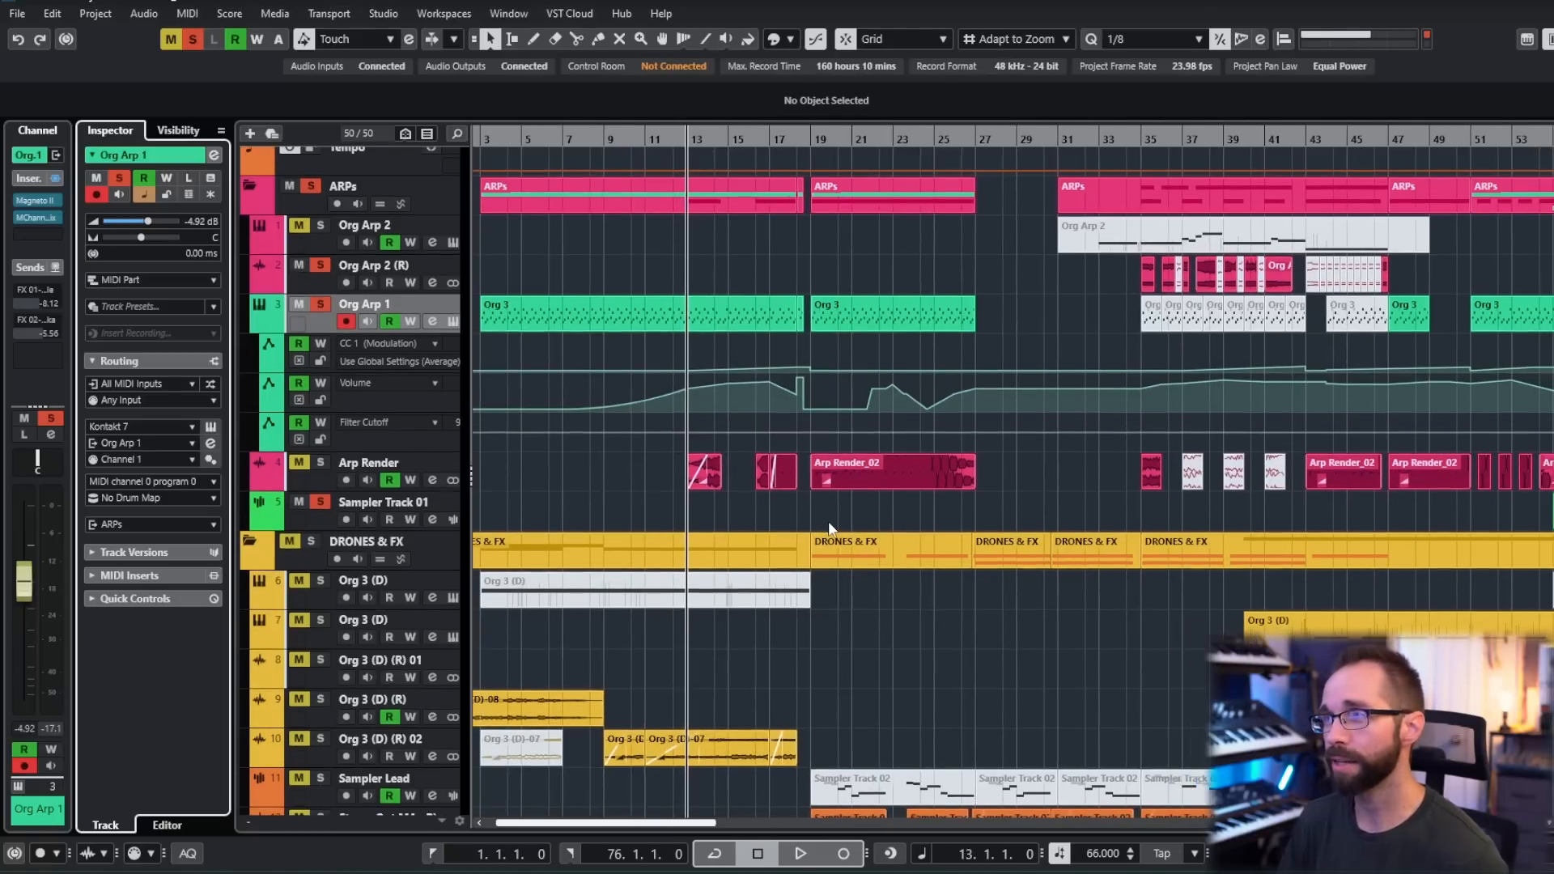
pyautogui.click(450, 320)
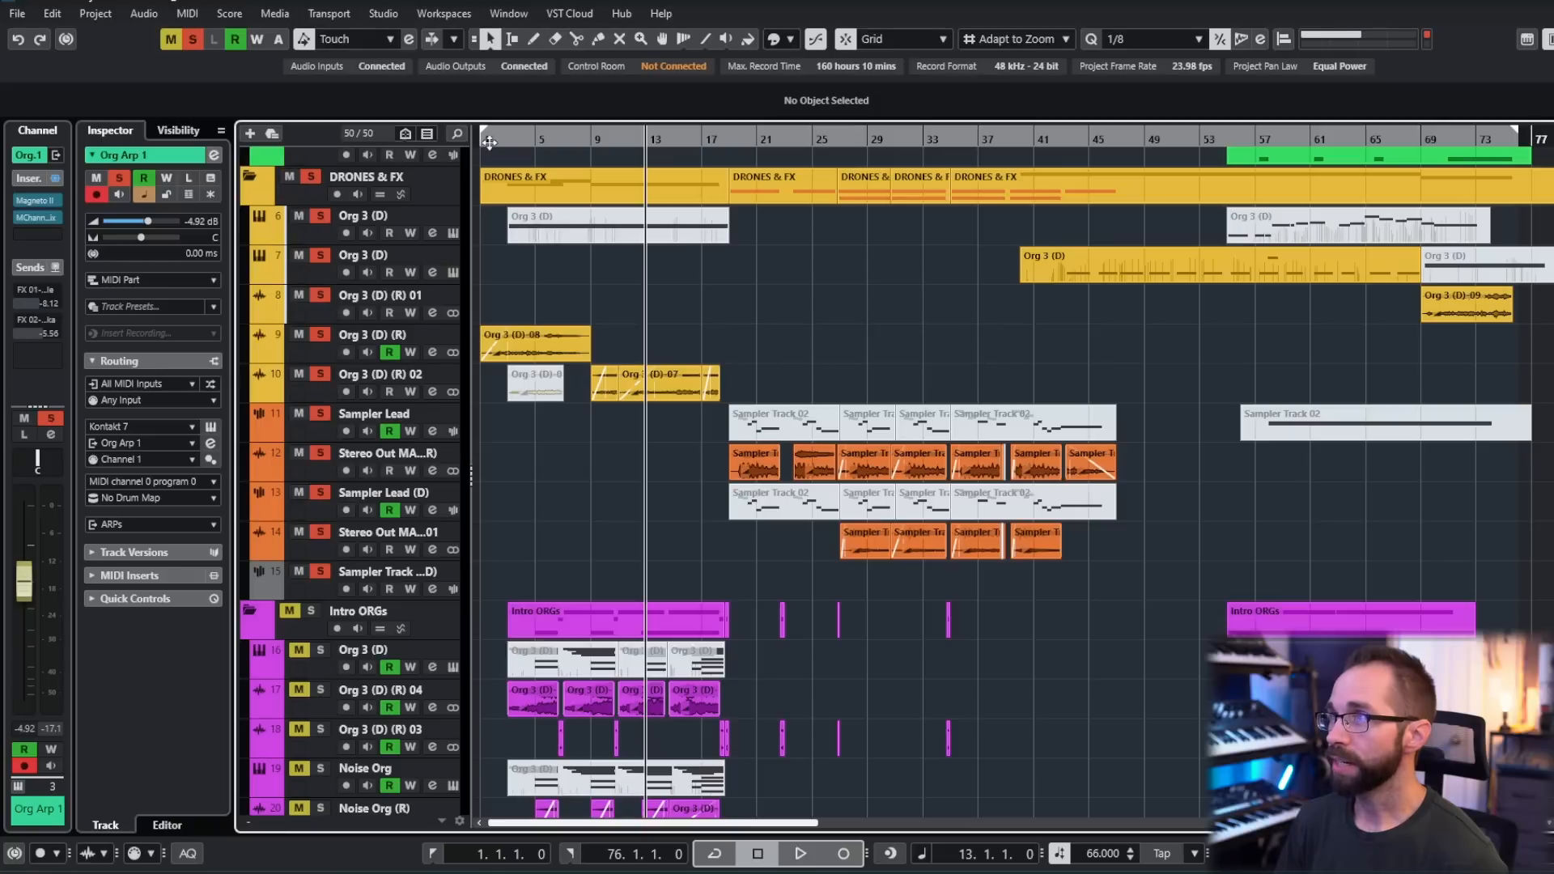
pyautogui.click(507, 139)
pyautogui.scroll(6, 584, 313)
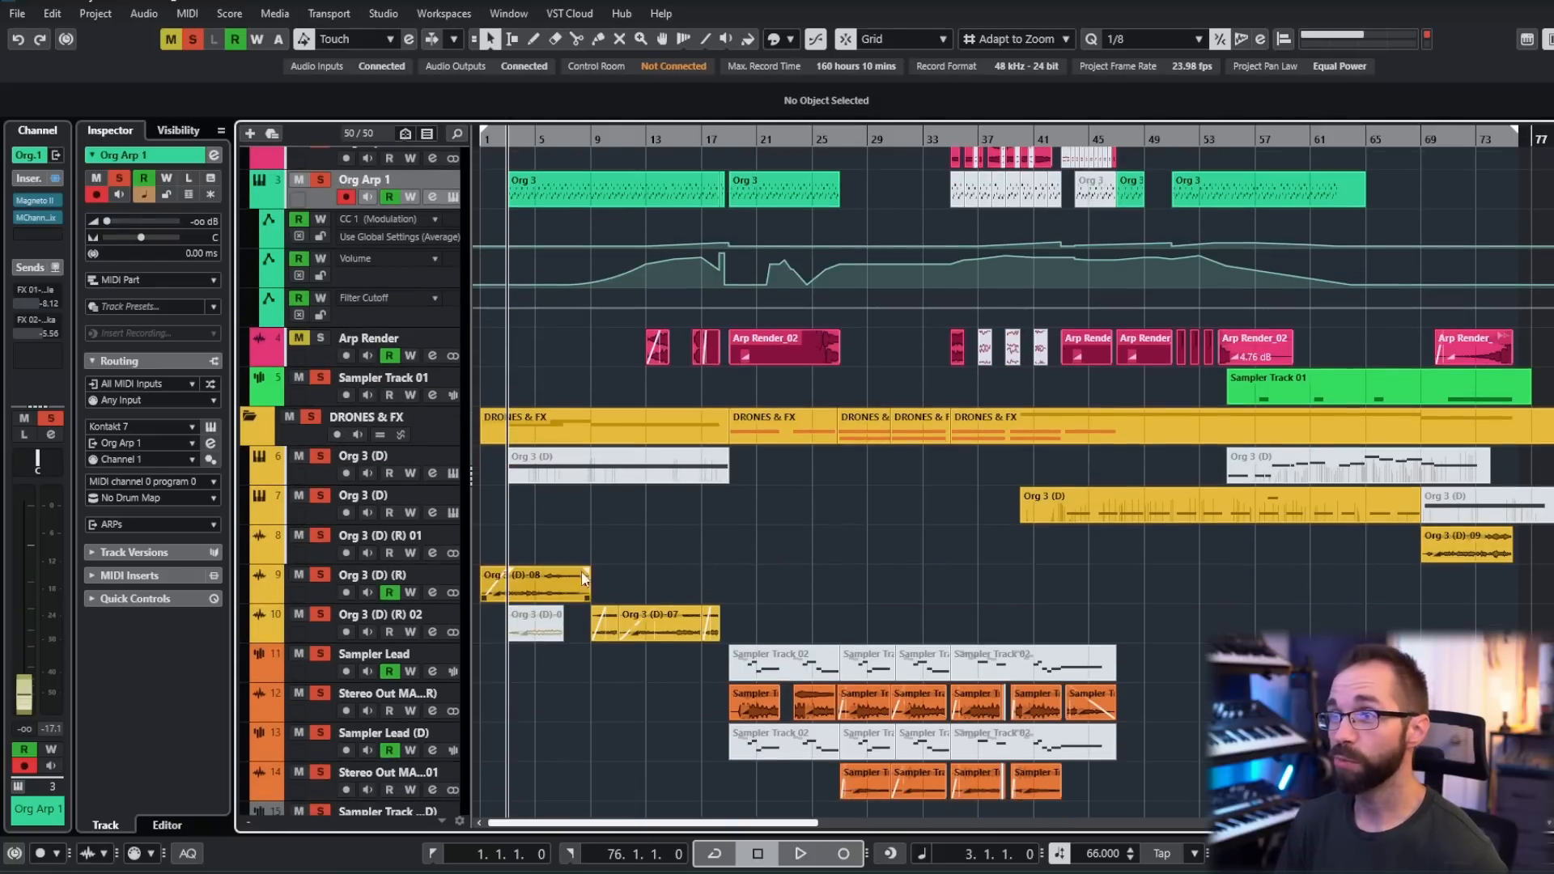
pyautogui.scroll(3, 638, 638)
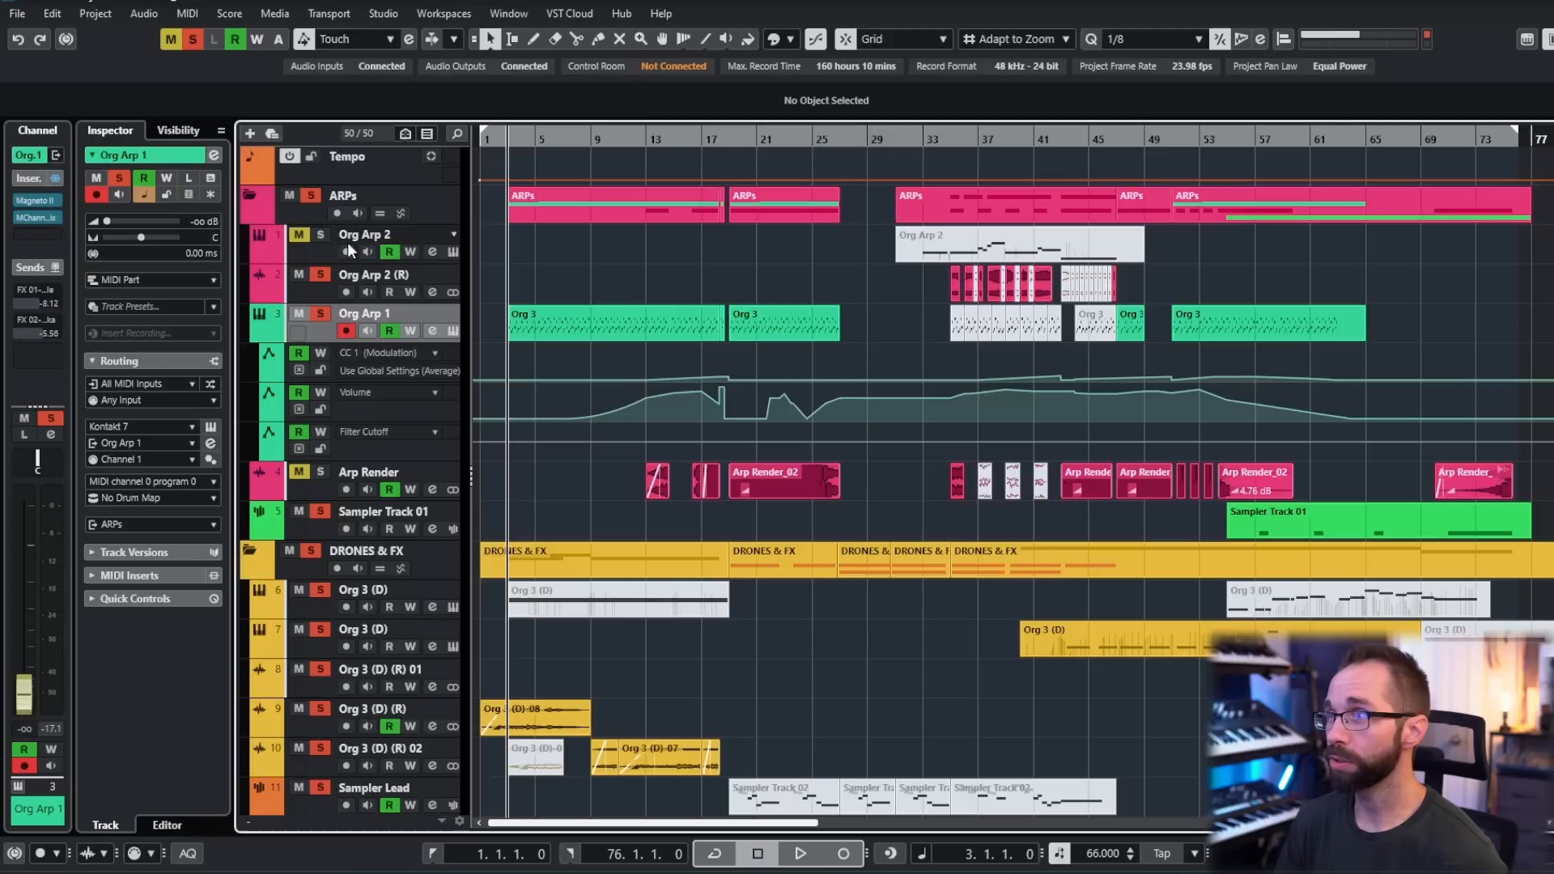
# - Audition the soloed arps and drones from bar 3 while viewing the DRONES & FX clips, and stop playback
pyautogui.press('space')
pyautogui.scroll(-1, 741, 625)
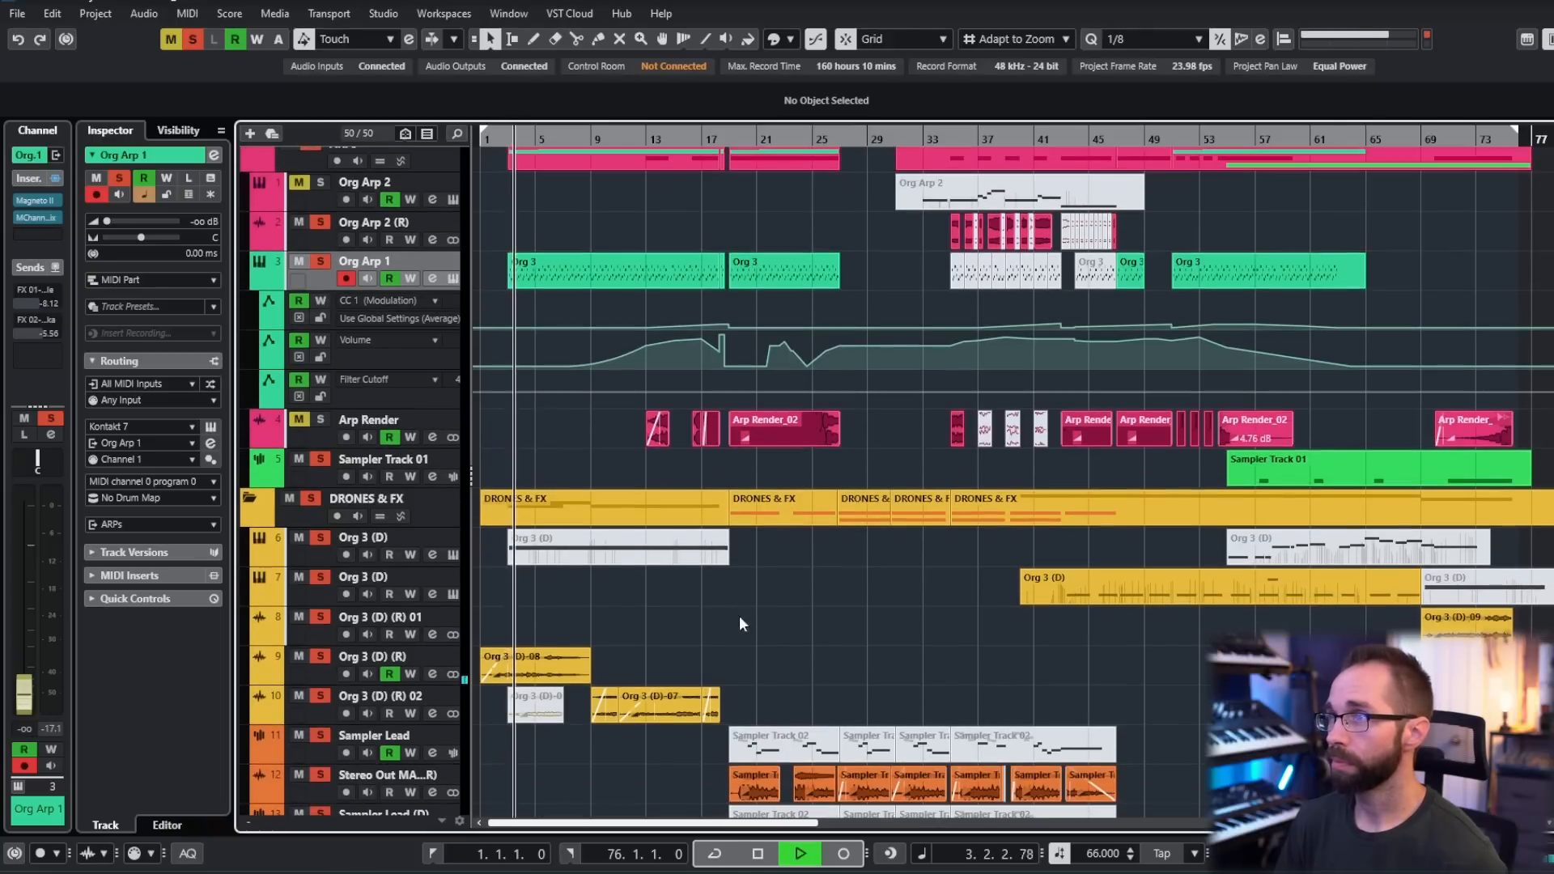
pyautogui.scroll(-2, 783, 585)
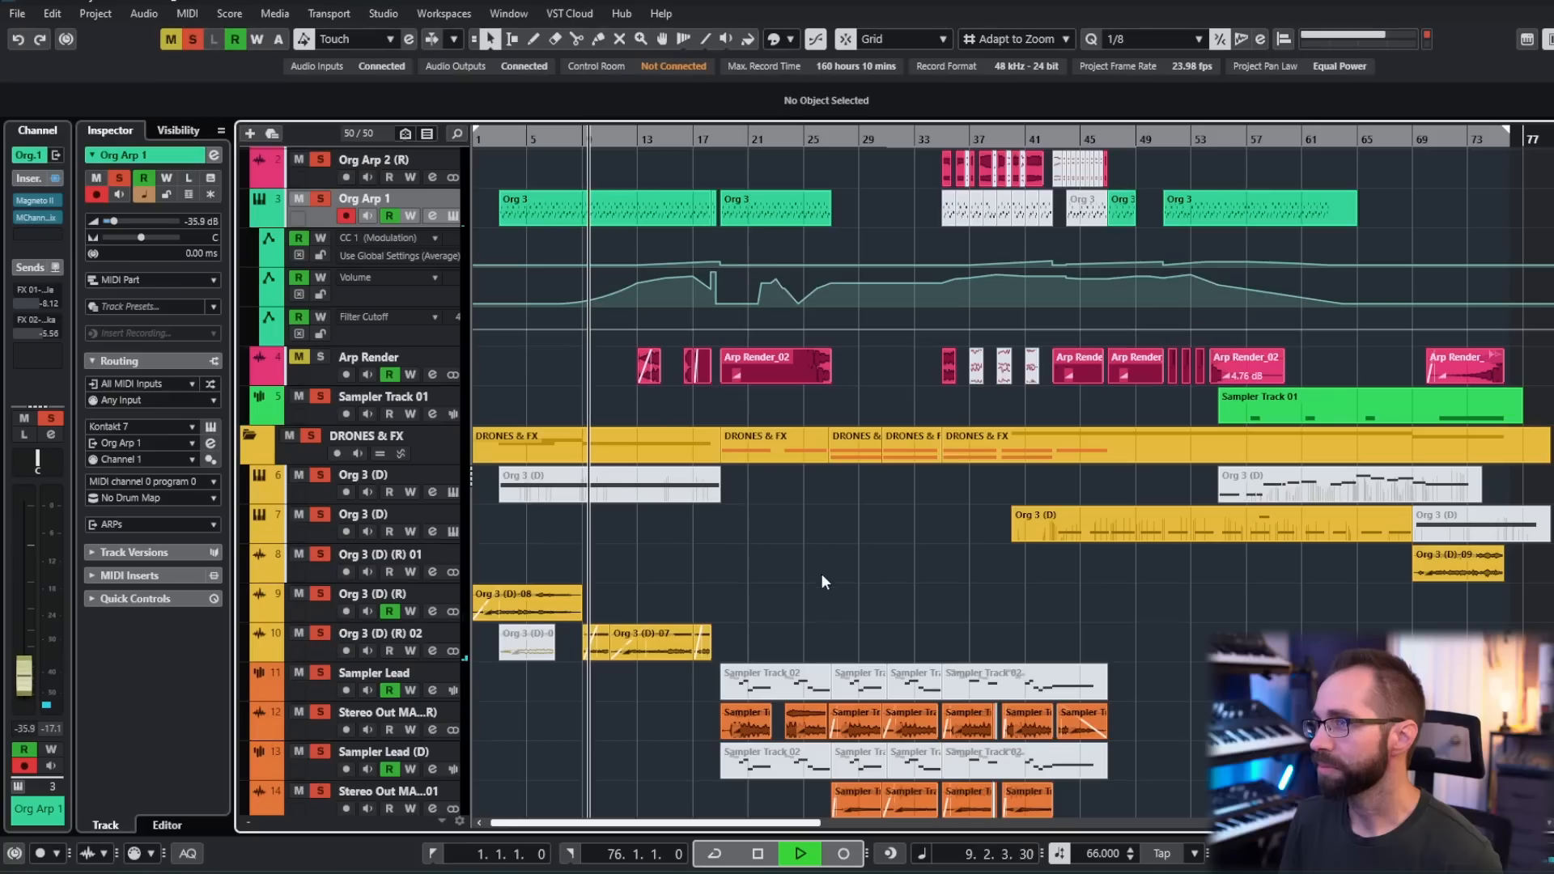
pyautogui.scroll(-3, 811, 562)
pyautogui.scroll(-3, 843, 493)
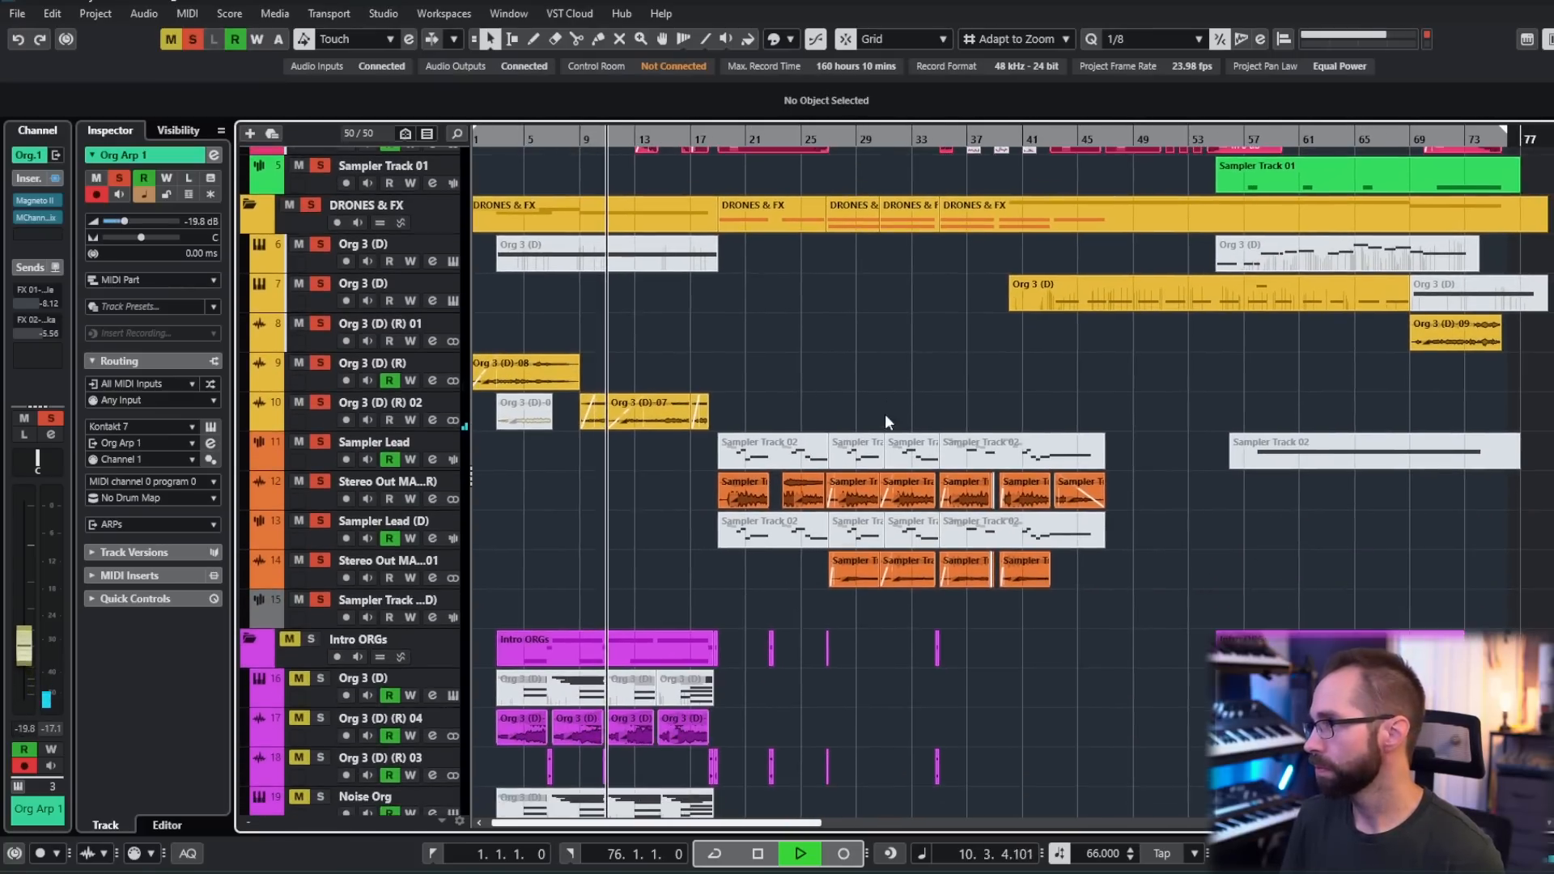
pyautogui.moveTo(794, 370); pyautogui.dragTo(818, 394)
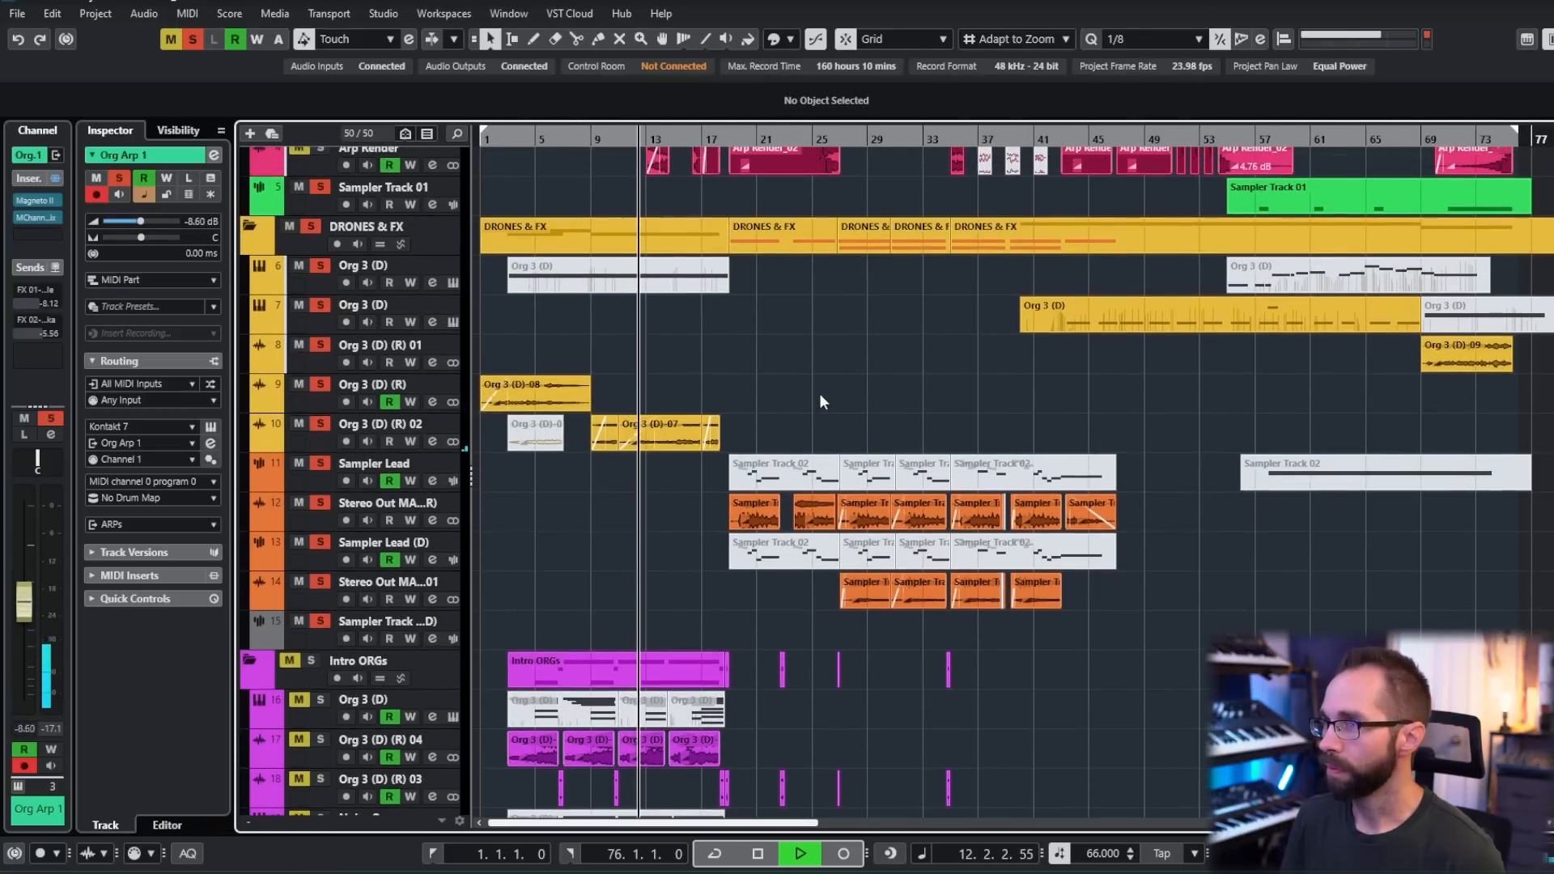
pyautogui.moveTo(916, 415); pyautogui.dragTo(882, 403)
pyautogui.press('space')
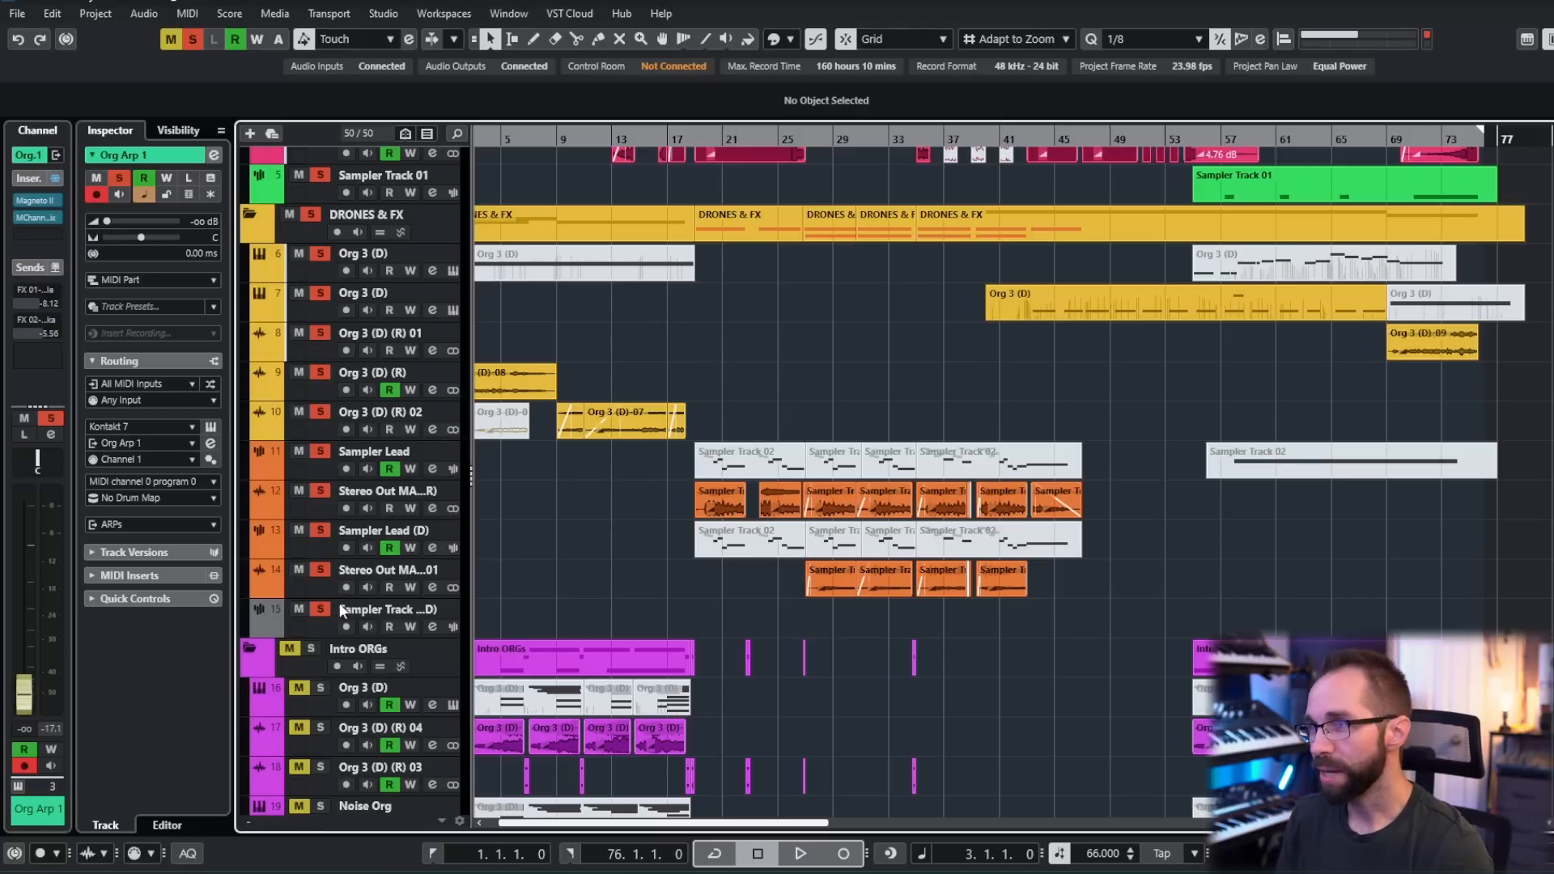
# - Inspect the Phase Plant instrument of the Phaseplant Bass track and close its window
pyautogui.scroll(-3, 651, 537)
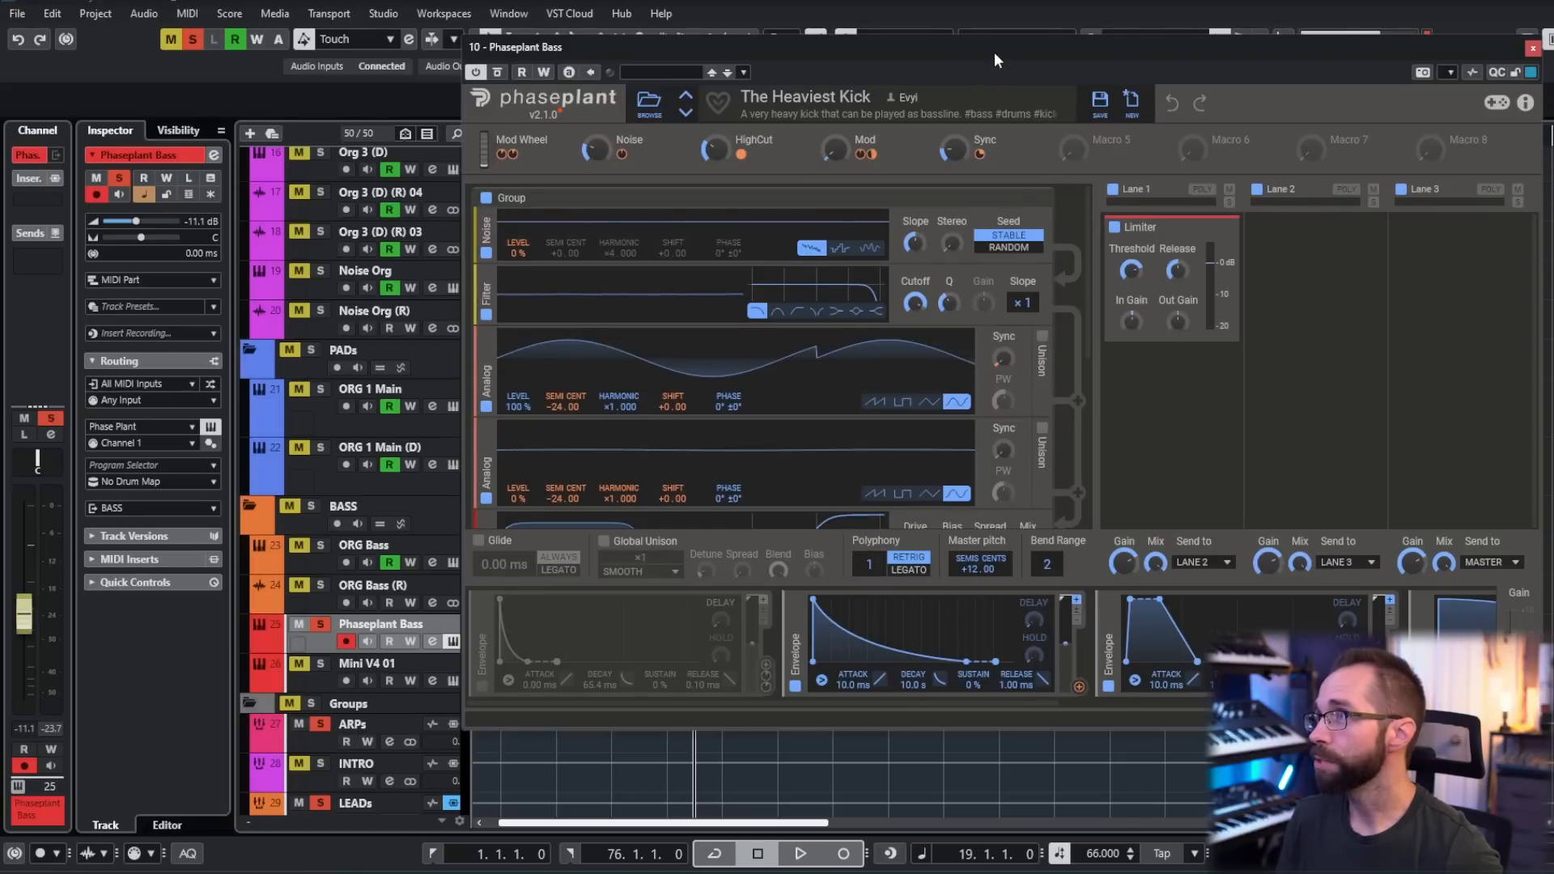
pyautogui.moveTo(995, 55); pyautogui.dragTo(640, 71)
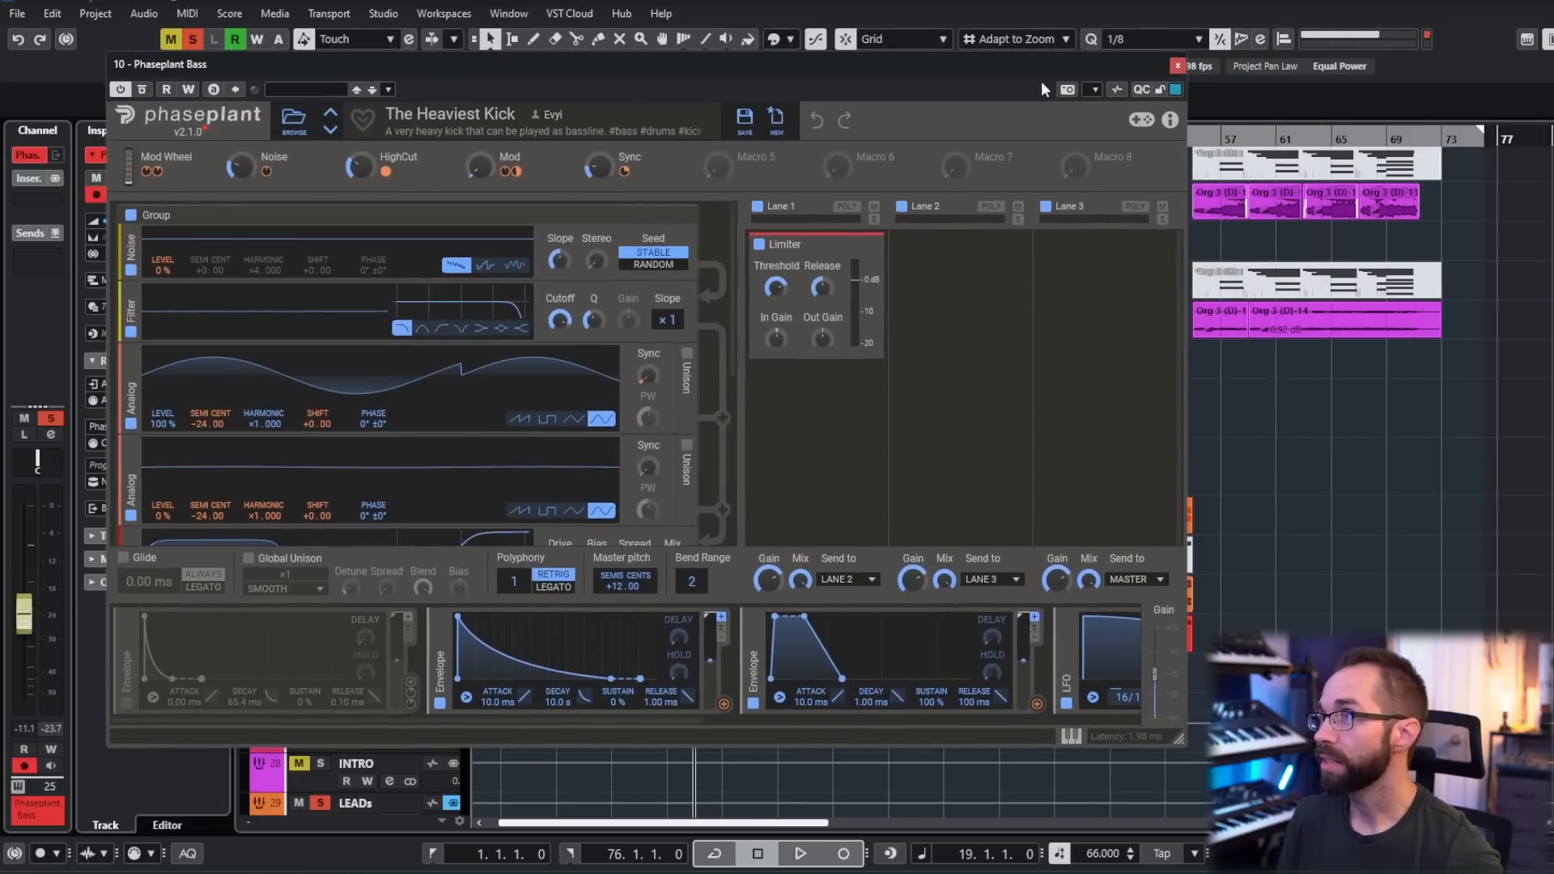
pyautogui.click(1178, 67)
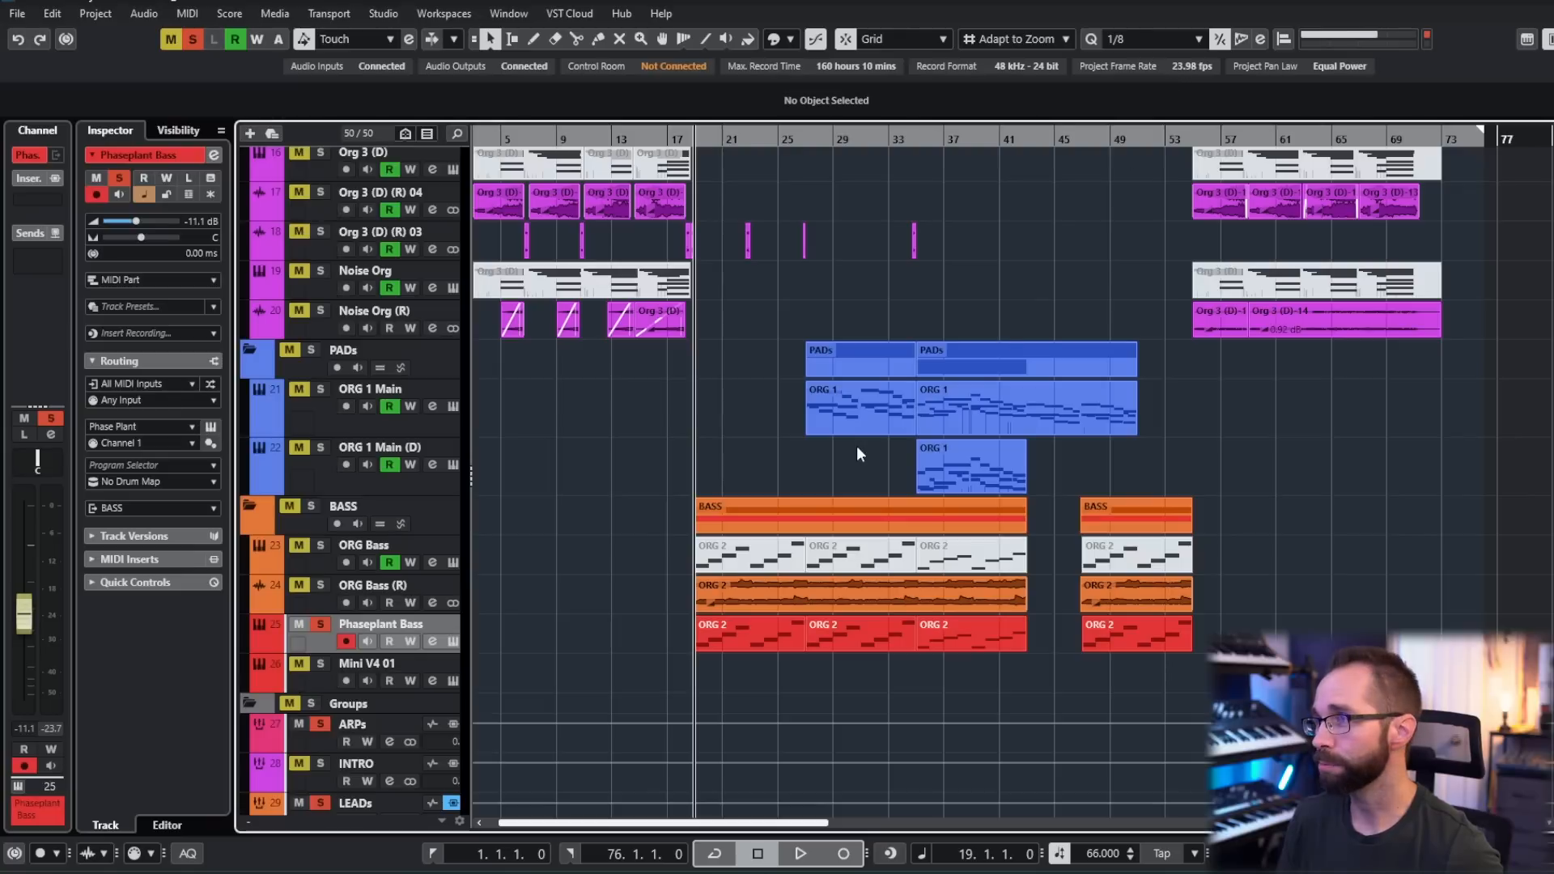
# - Audition the Phaseplant Bass with the soloed arps and drones from bar 19
pyautogui.press('space')
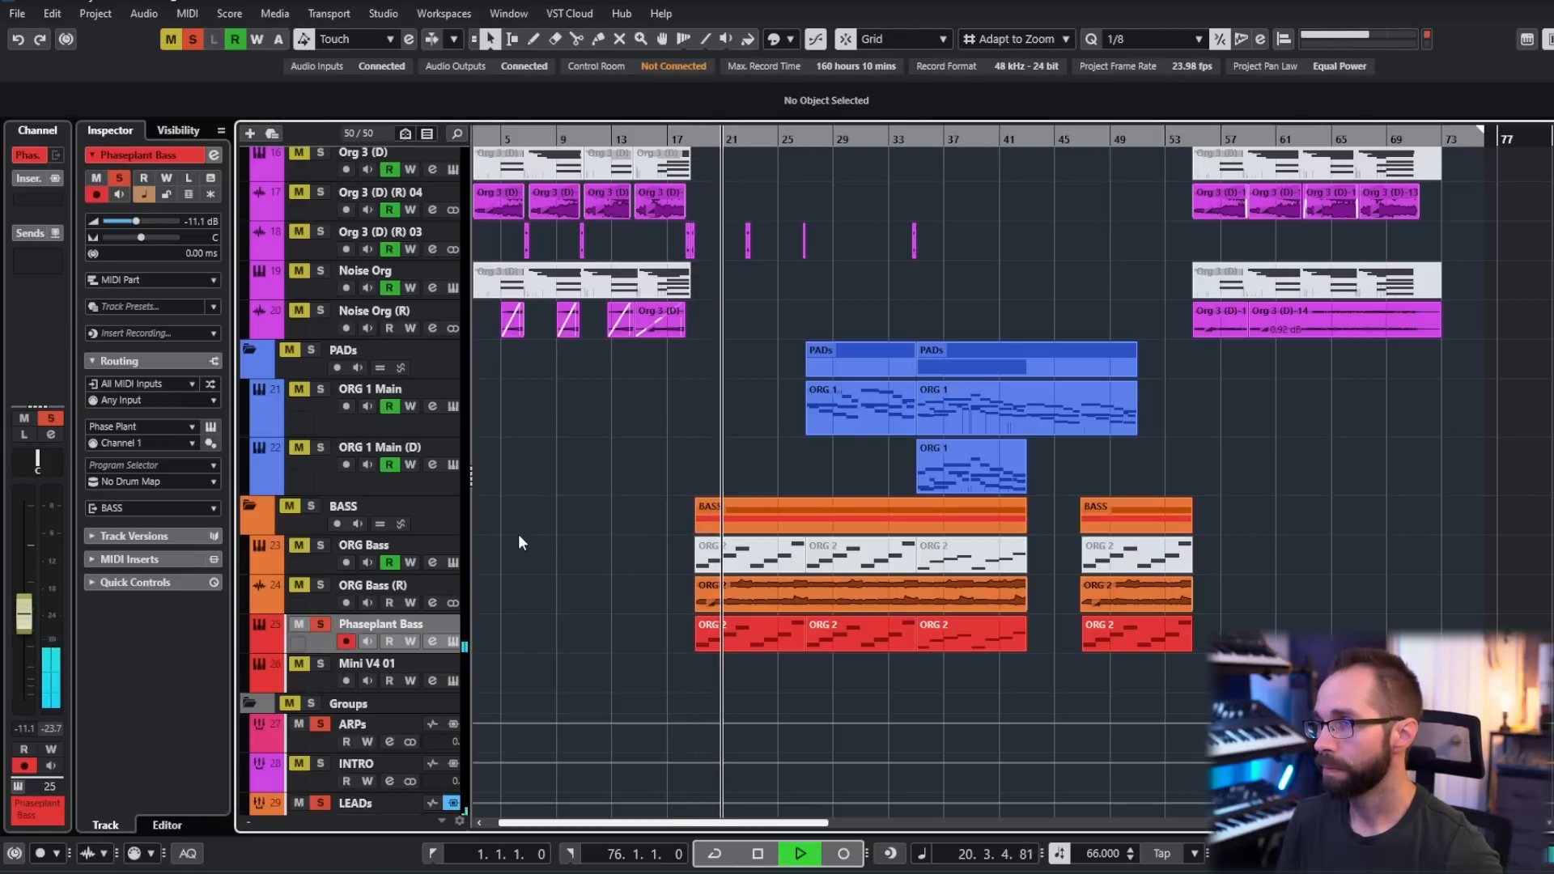
pyautogui.scroll(5, 588, 560)
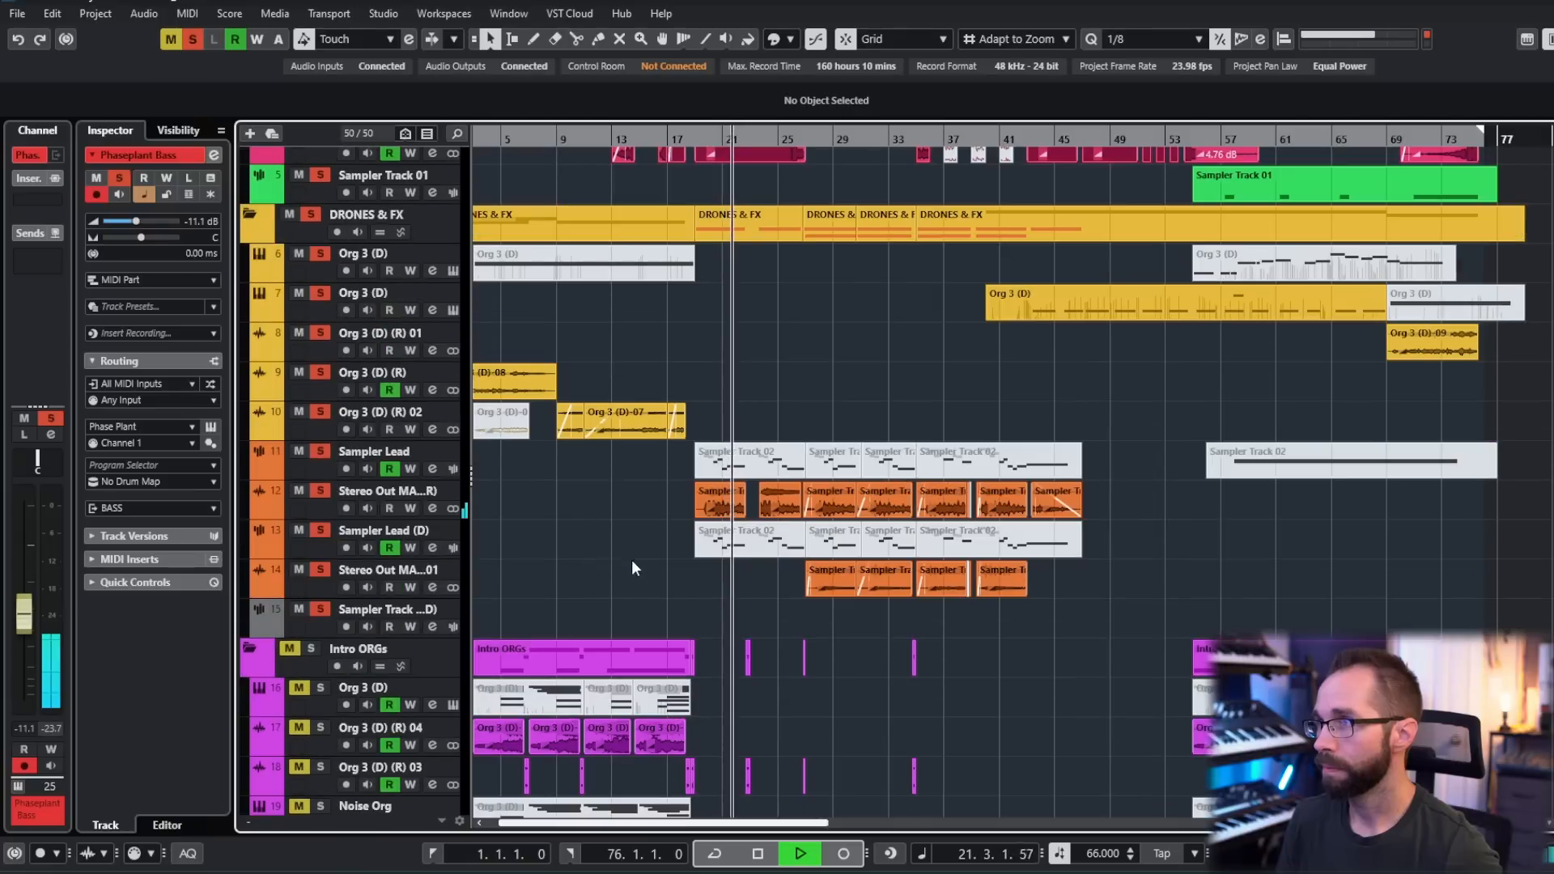
pyautogui.scroll(-5, 630, 555)
pyautogui.press('space')
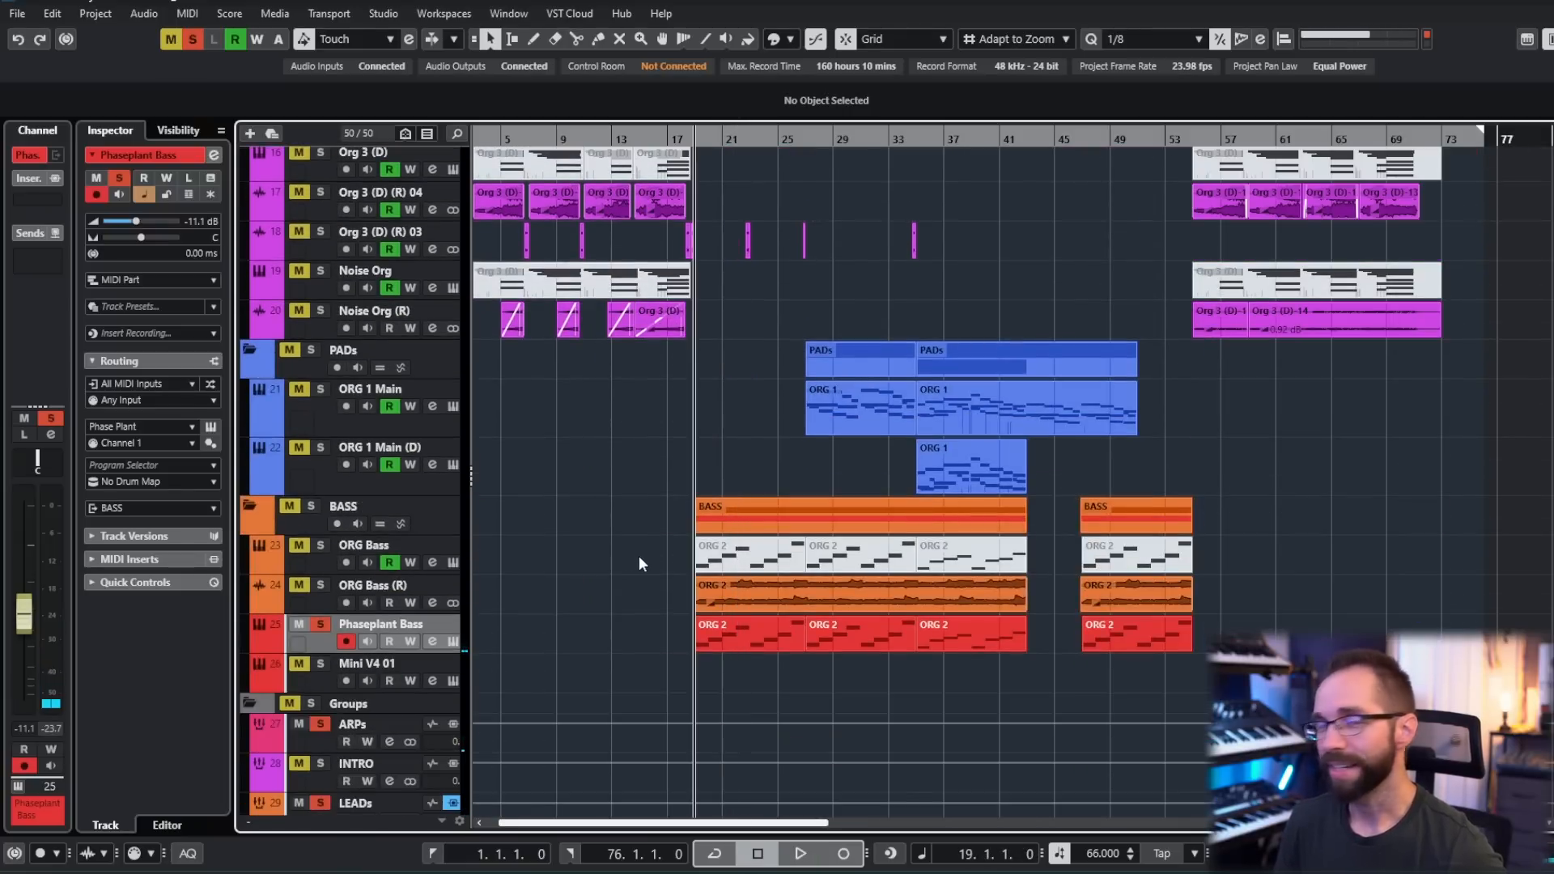
# - Select the ORG Bass track and inspect its MWaveShaper insert effect, then close the plug-in
pyautogui.scroll(-3, 562, 586)
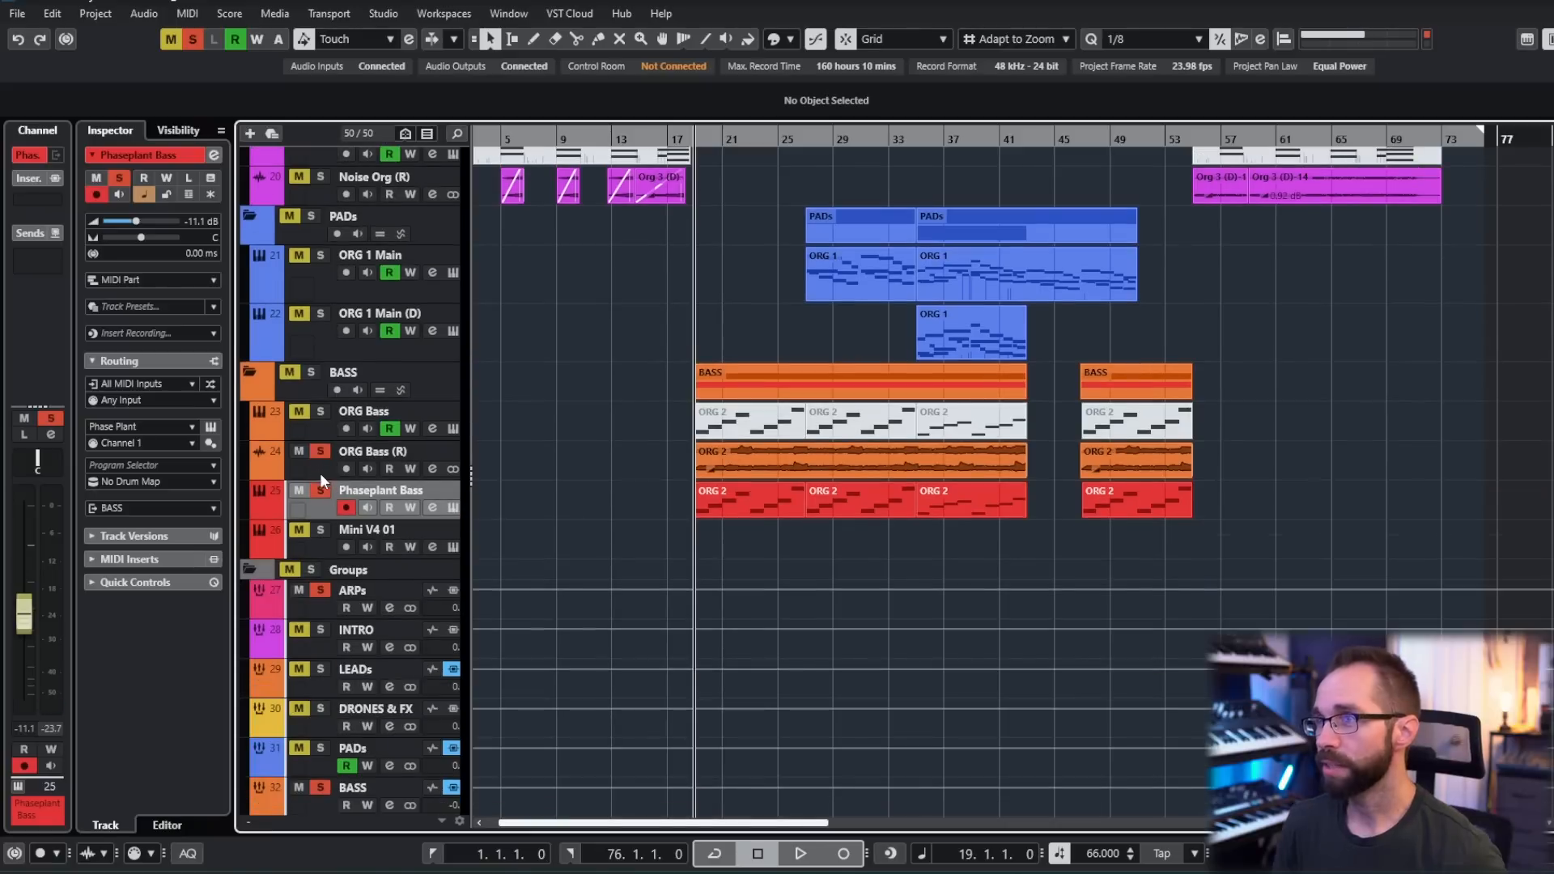
pyautogui.click(319, 463)
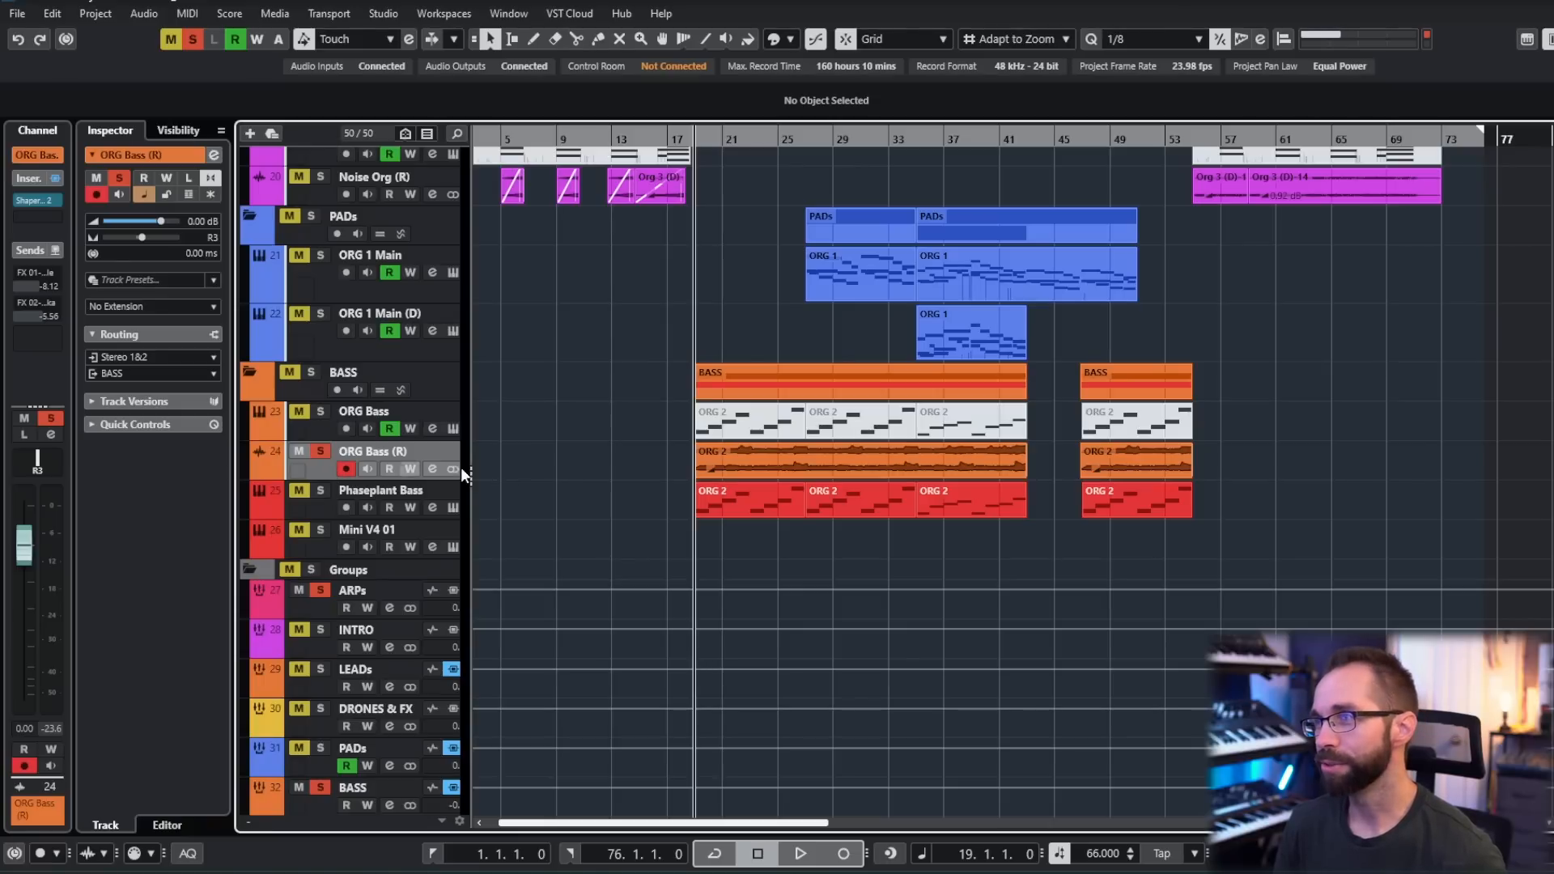
pyautogui.click(327, 430)
pyautogui.click(37, 217)
pyautogui.moveTo(884, 270); pyautogui.dragTo(472, 210)
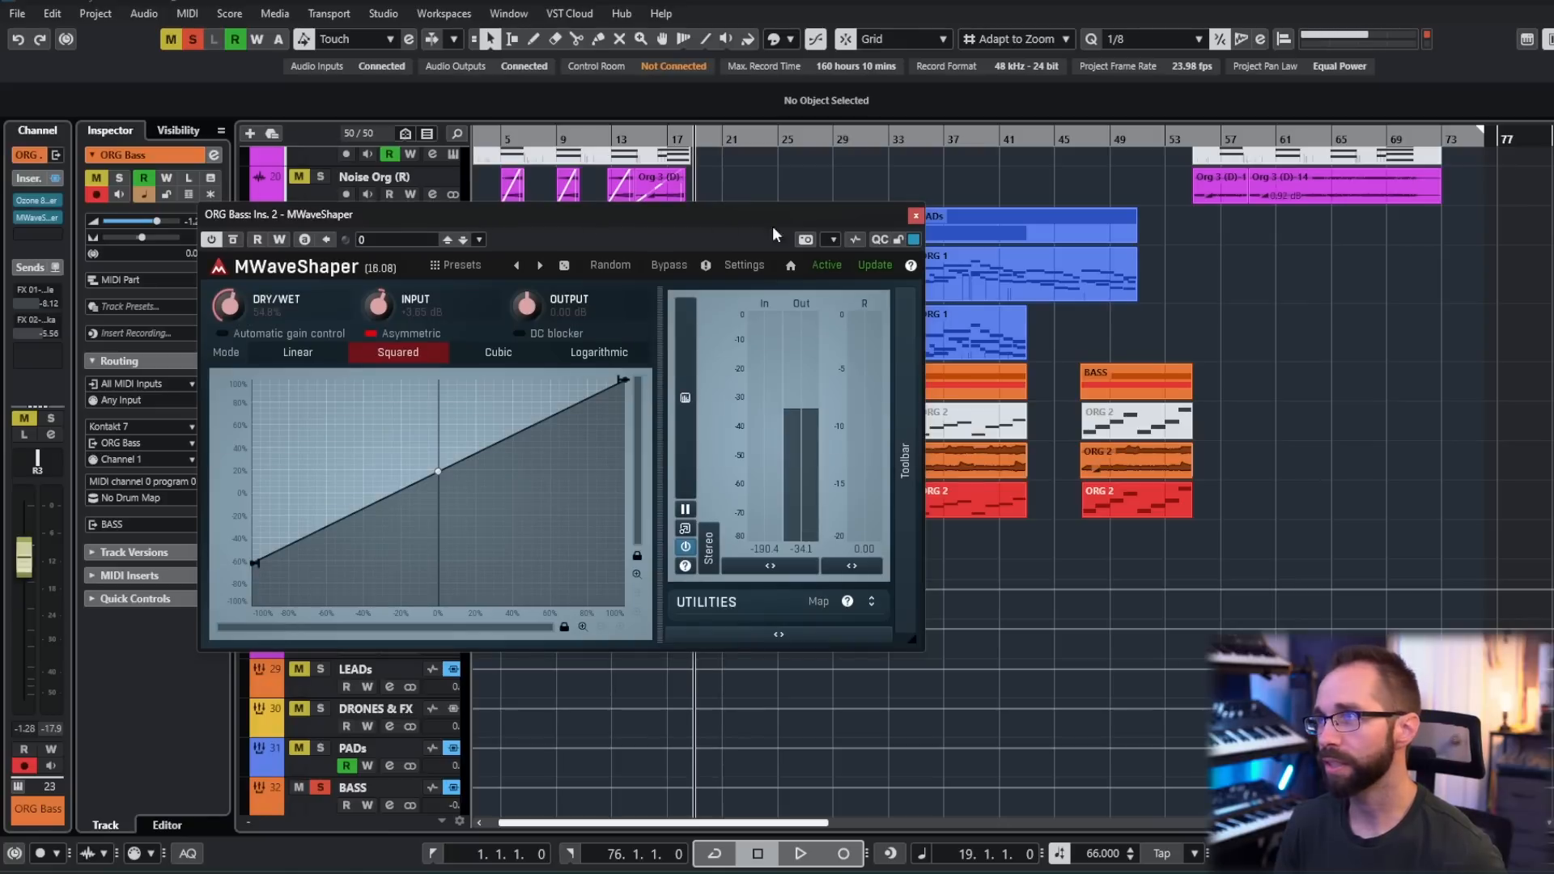
pyautogui.click(915, 216)
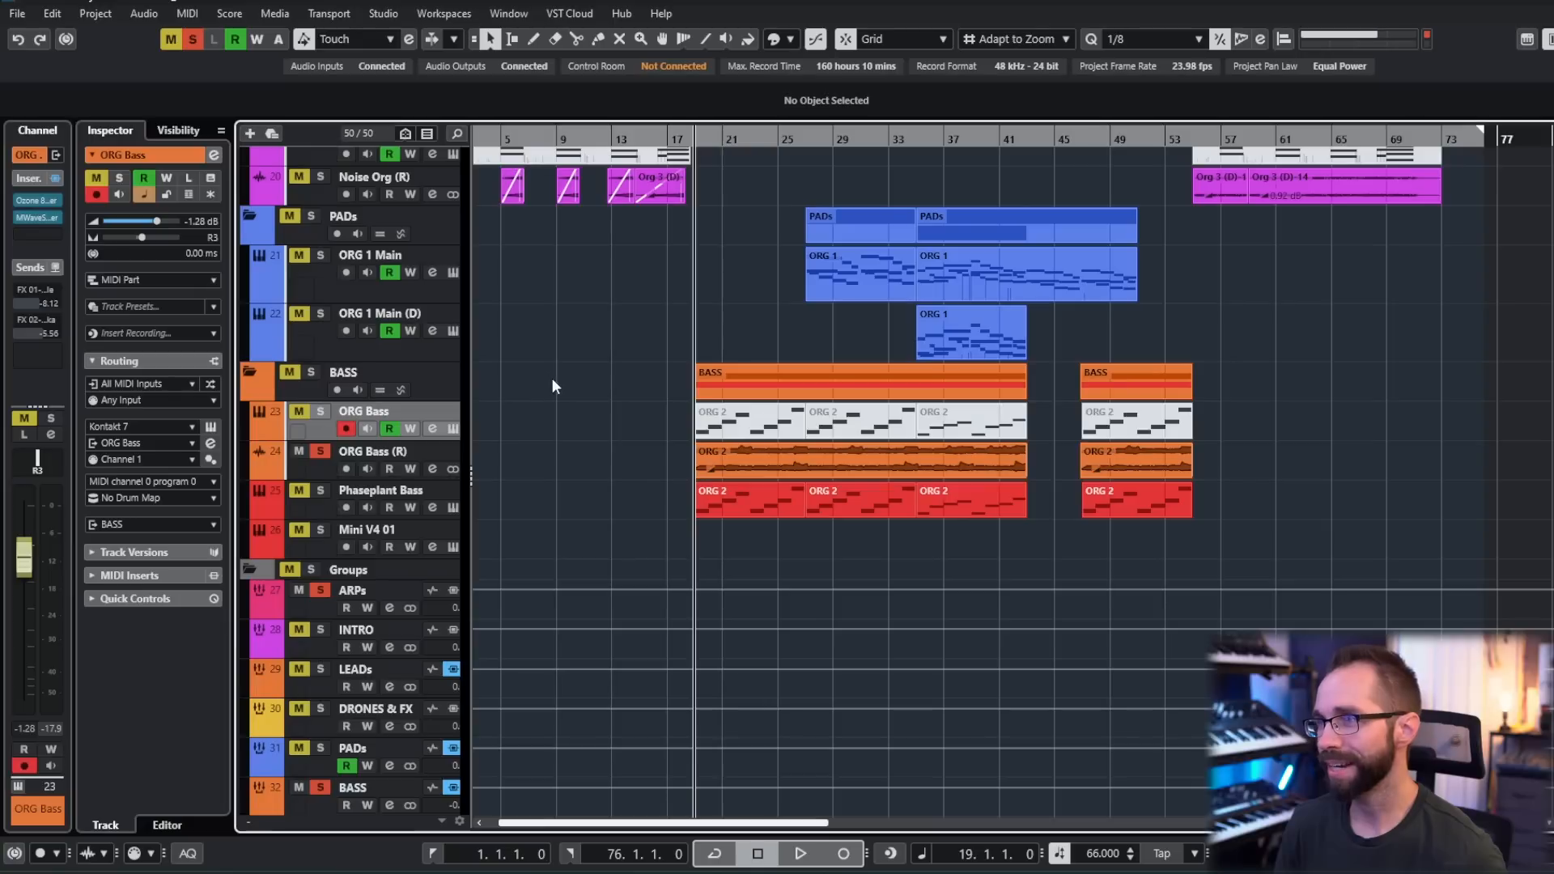
# - Play the soloed ORG Bass (R) track from bar 19 and examine the equalizer in its channel settings
pyautogui.click(327, 468)
pyautogui.press('space')
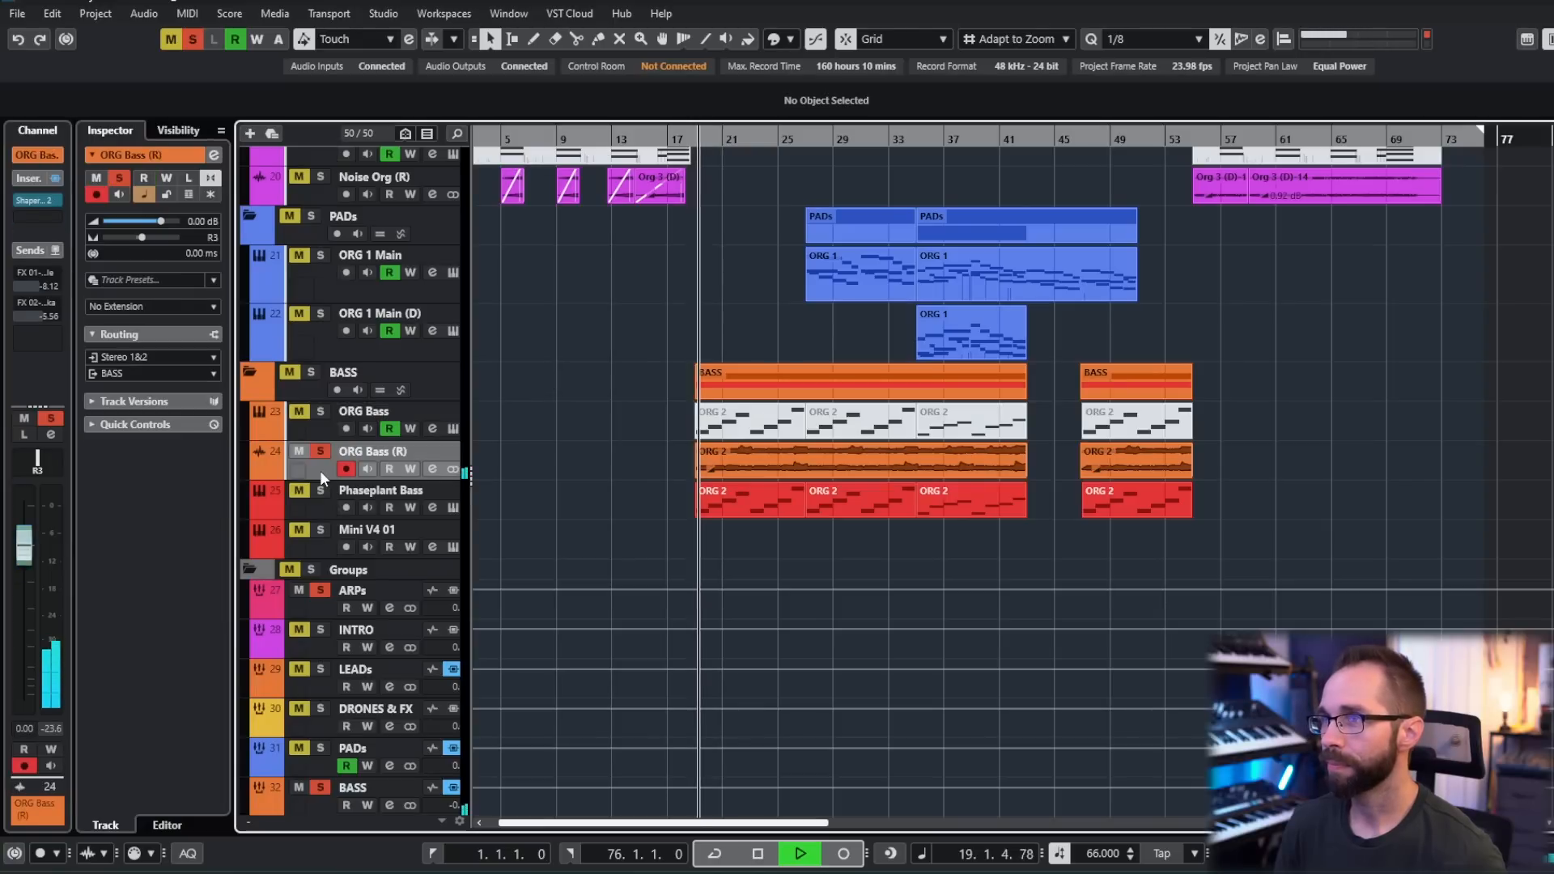
pyautogui.click(214, 154)
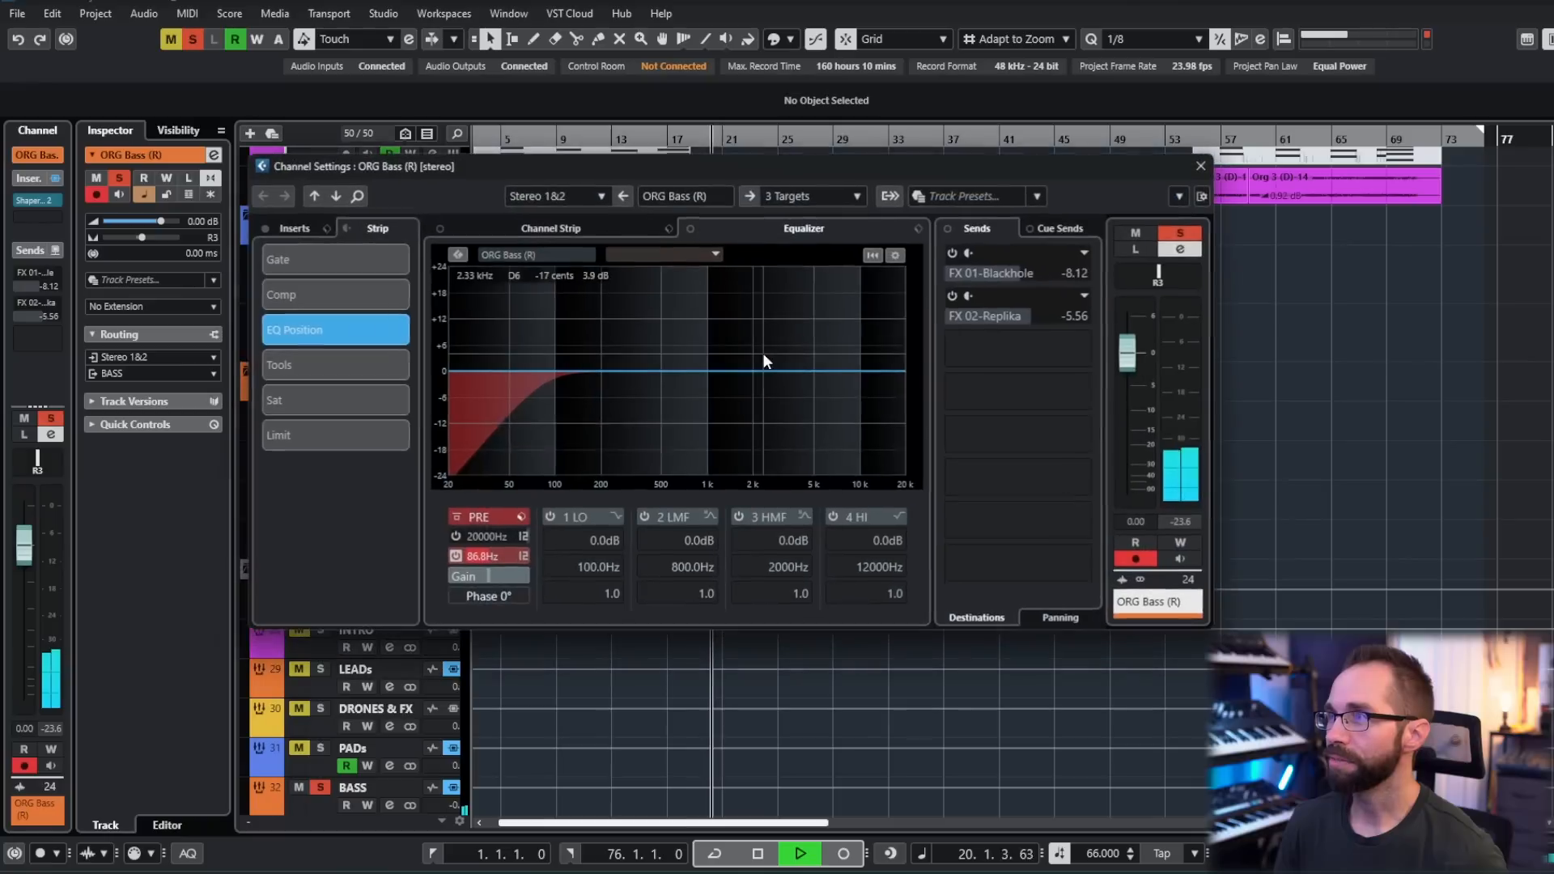
pyautogui.click(1202, 167)
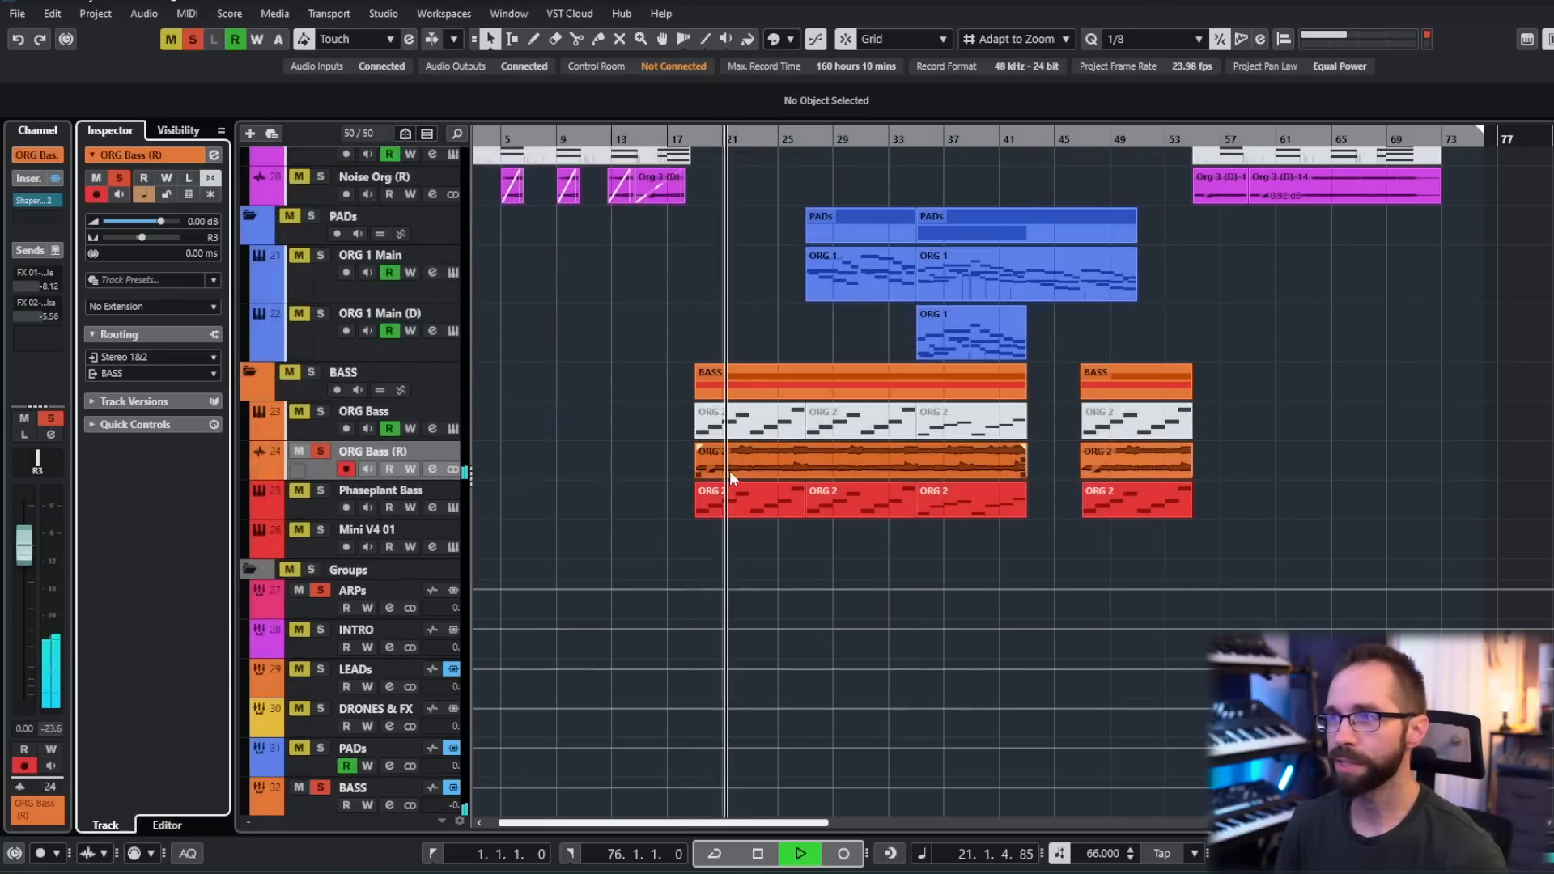
# - Solo Phaseplant Bass alongside ORG Bass (R), listen to both bass layers together, and stop playback
pyautogui.click(319, 493)
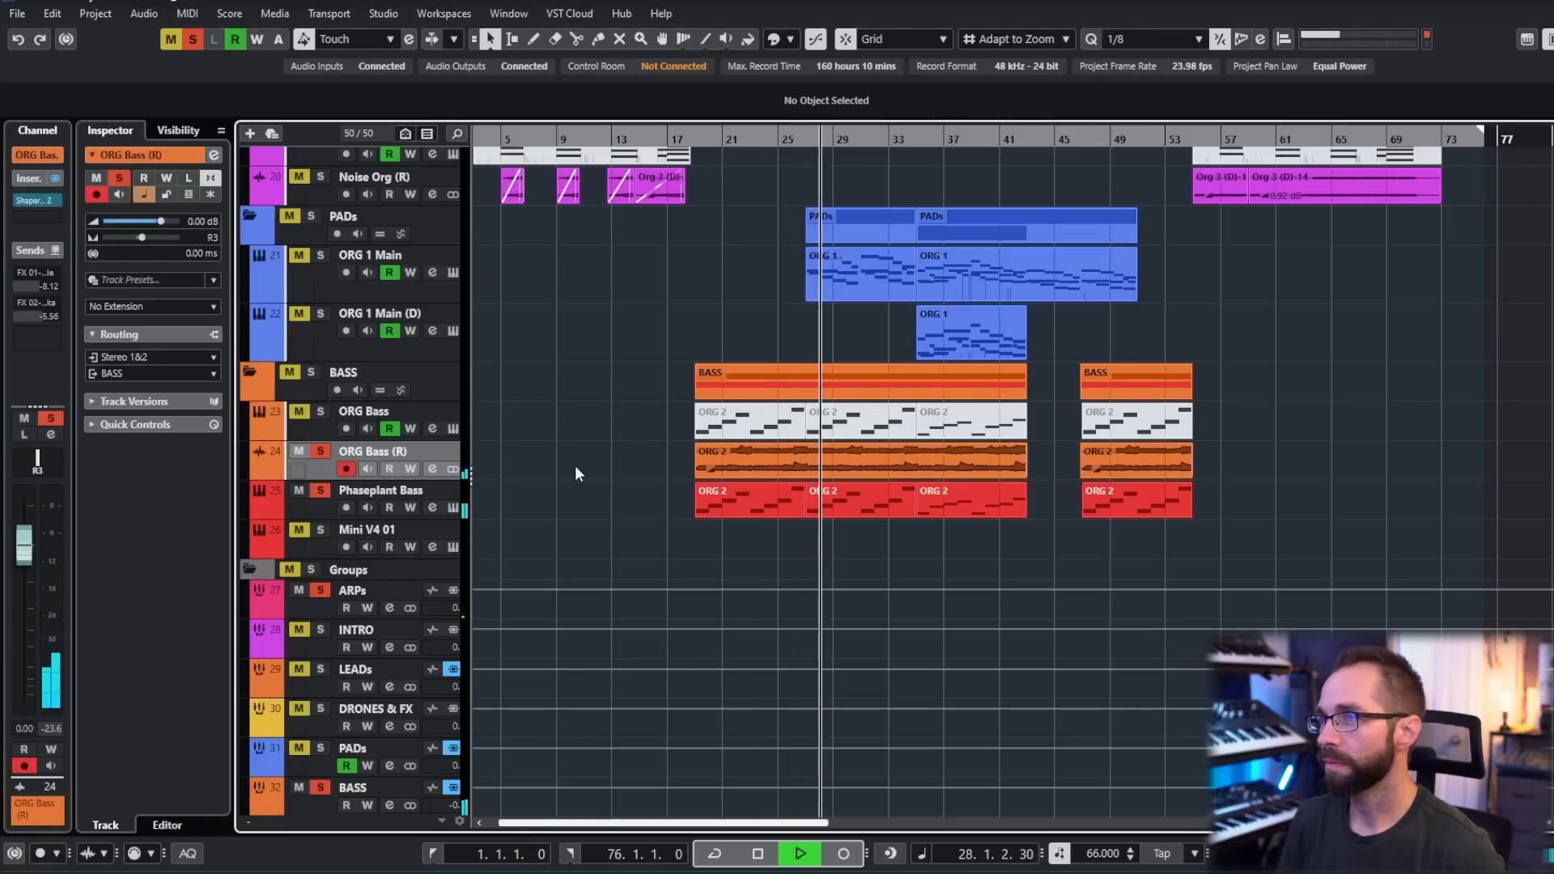
pyautogui.click(314, 427)
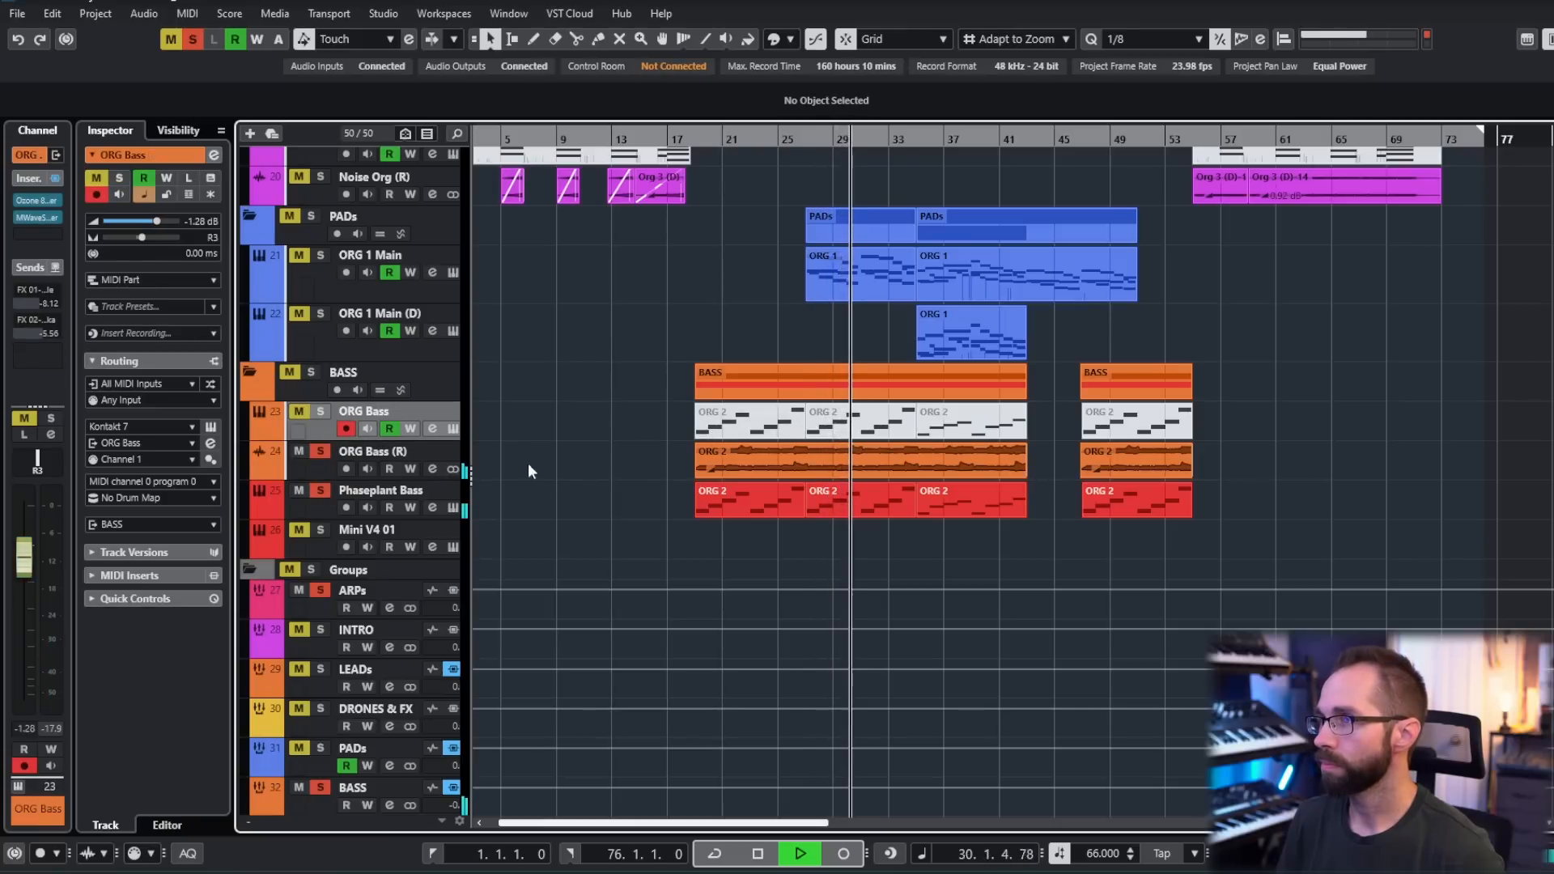
pyautogui.press('space')
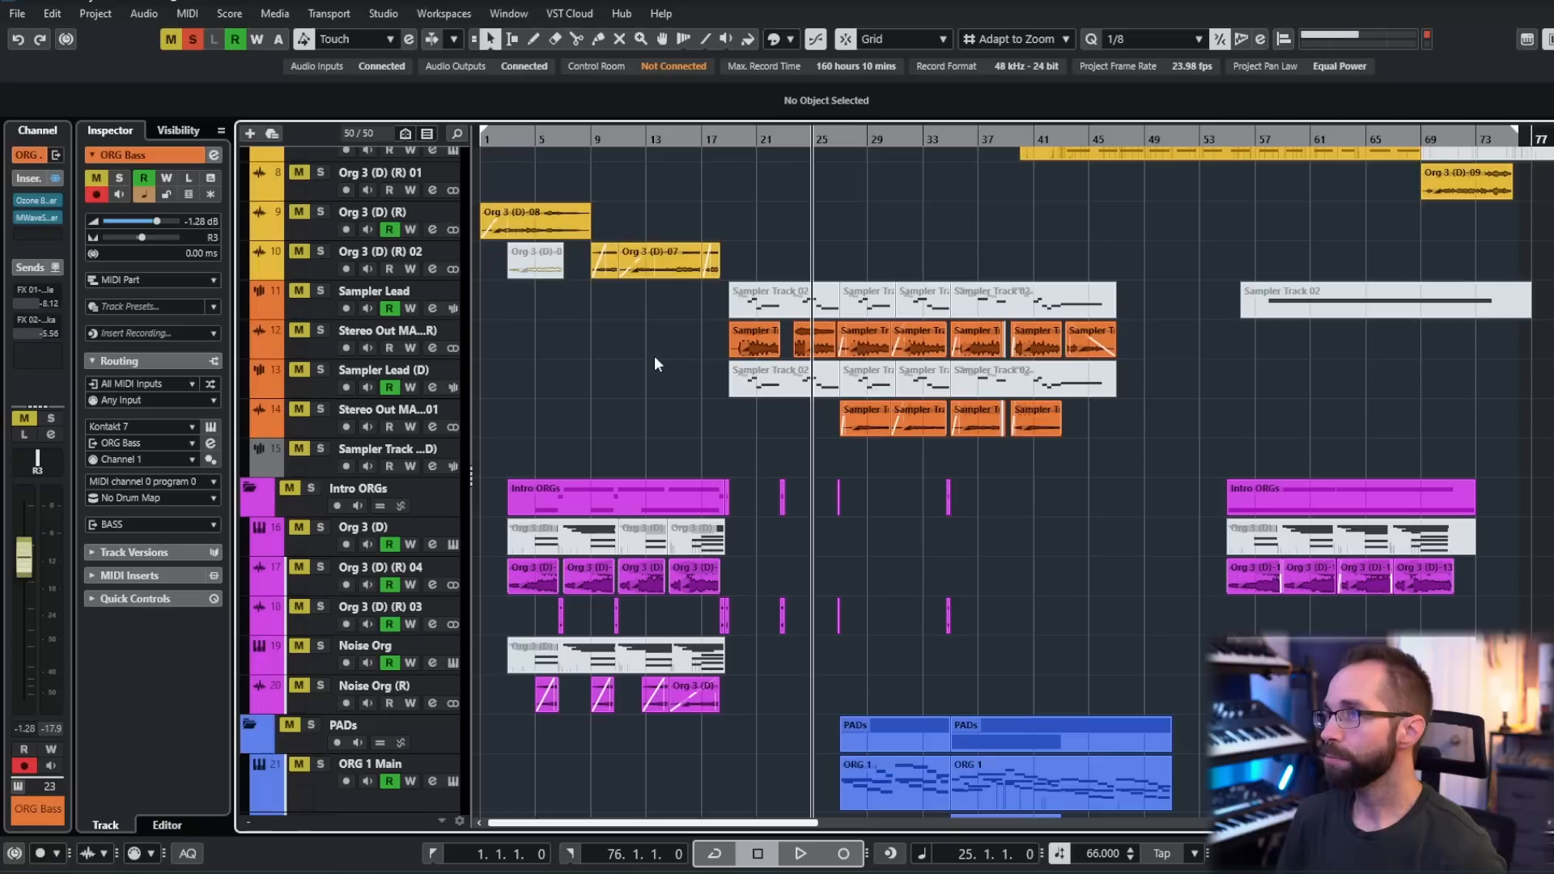
# - Select the Sampler Lead track and examine its Org 3 (D)-08.wav sample in Sampler Control and its first insert effect
pyautogui.scroll(-7, 654, 378)
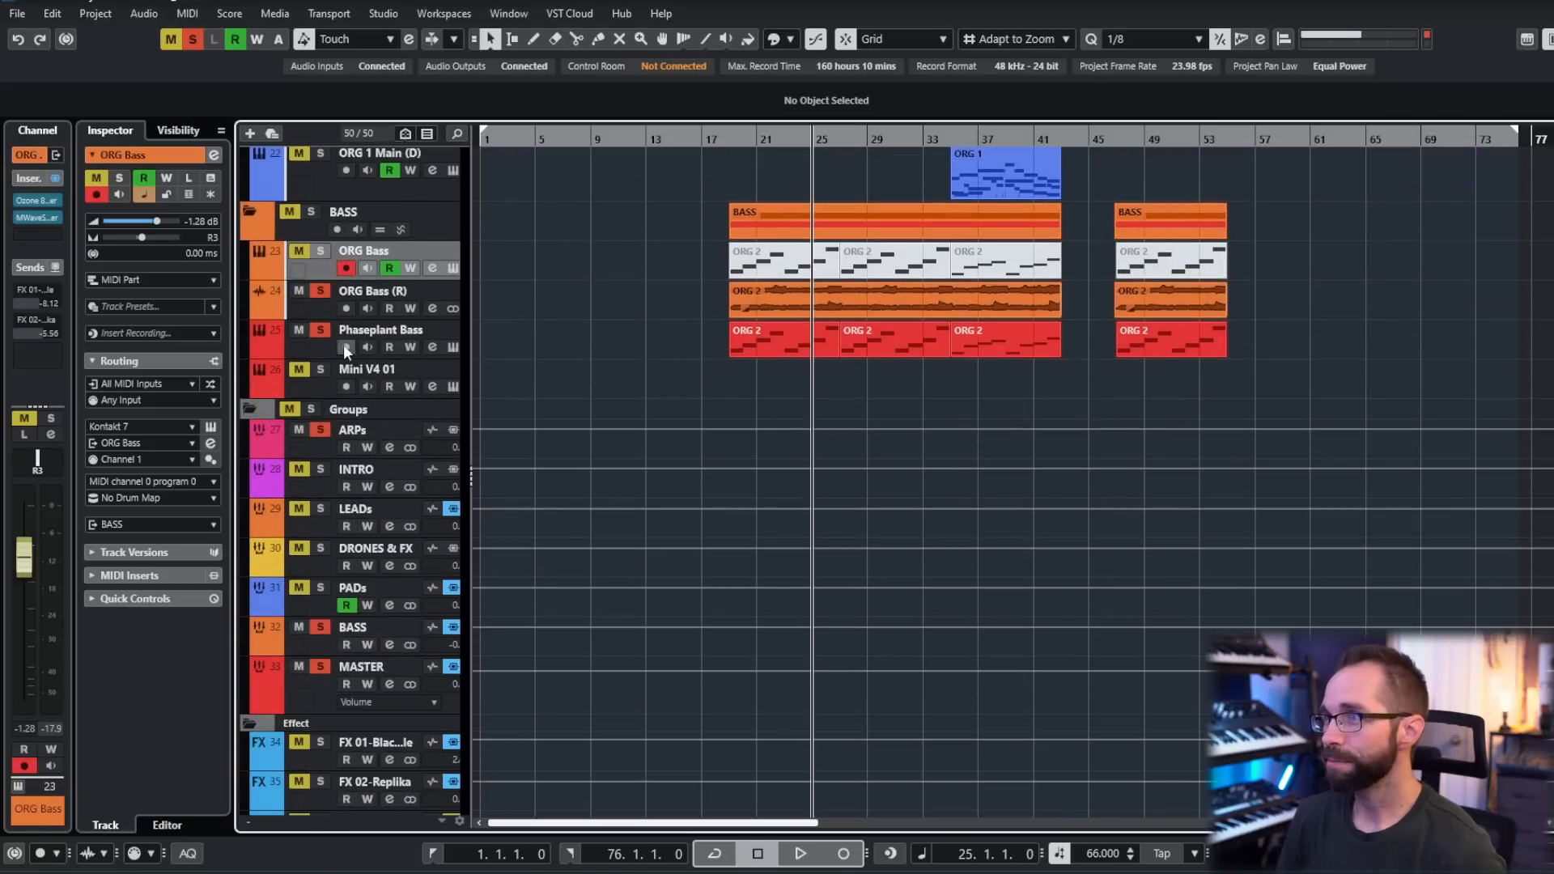
pyautogui.scroll(5, 580, 379)
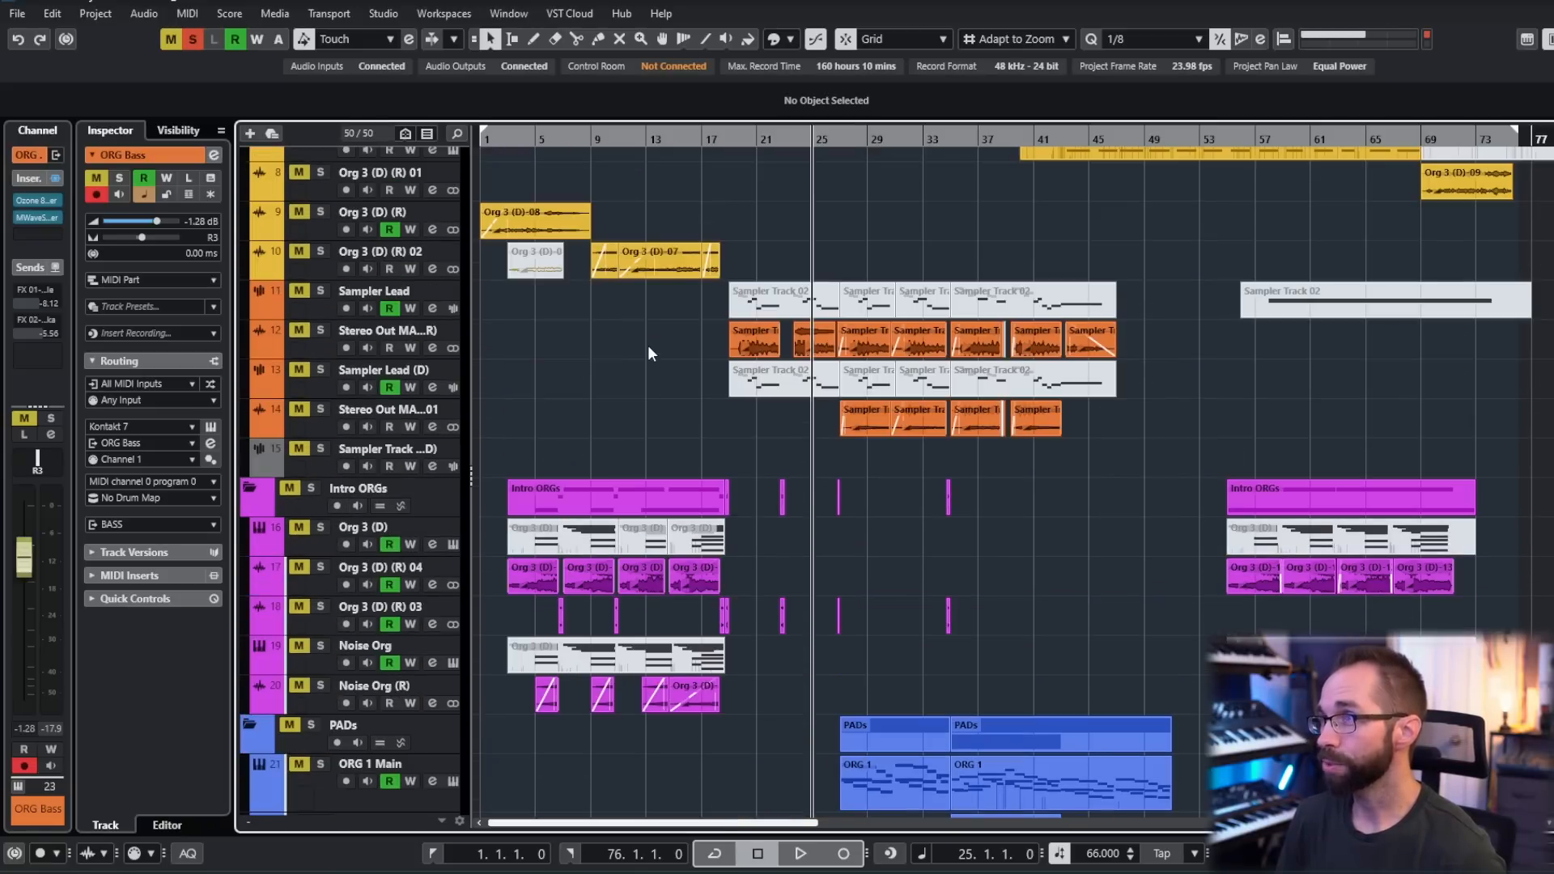
pyautogui.click(339, 299)
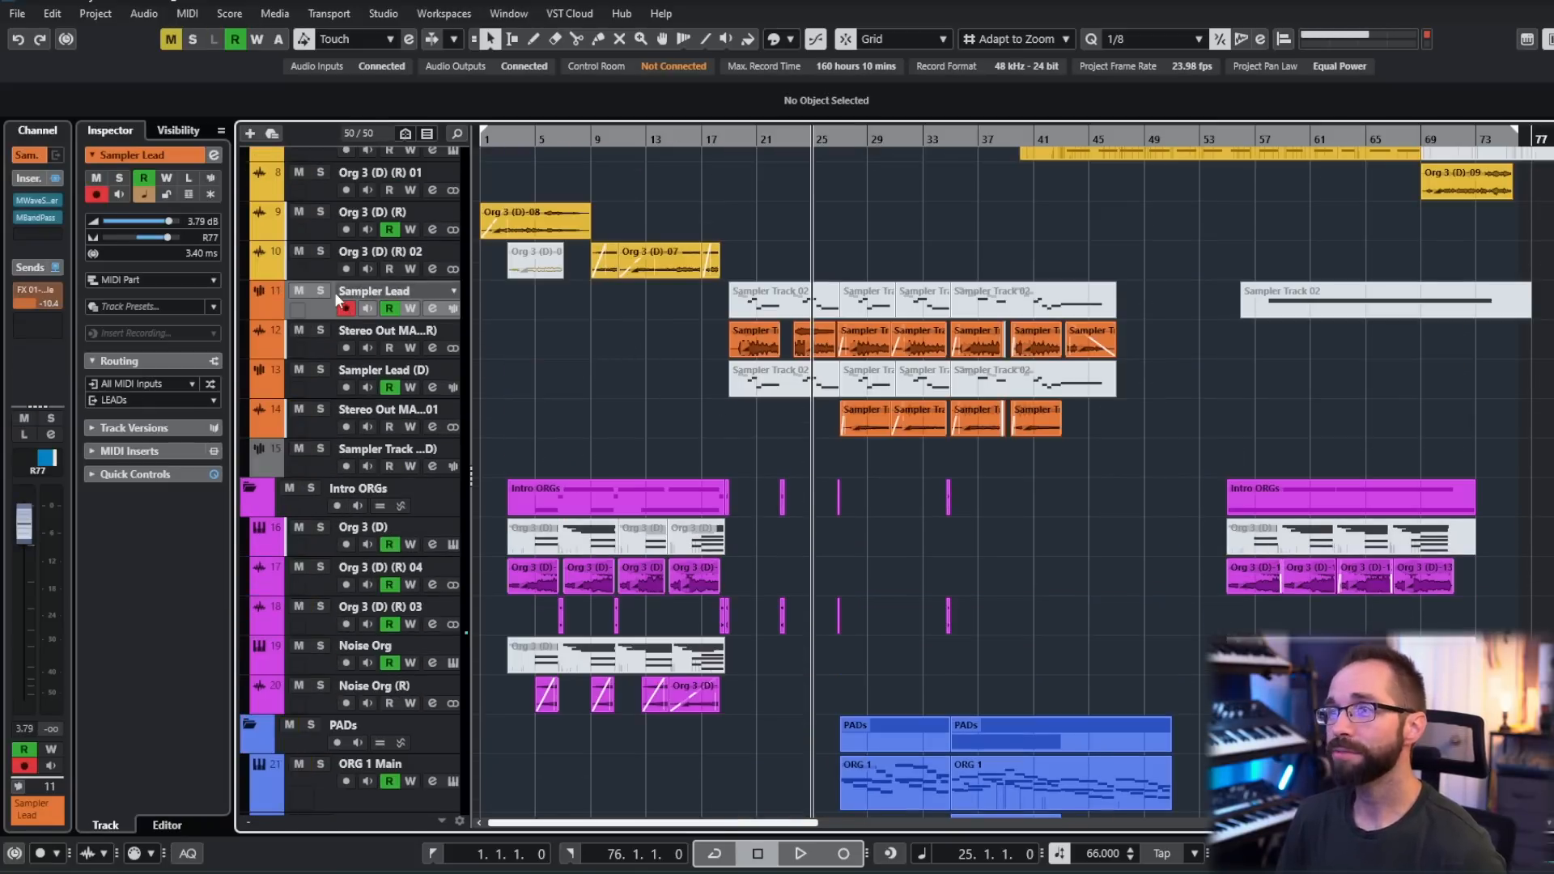
pyautogui.click(450, 309)
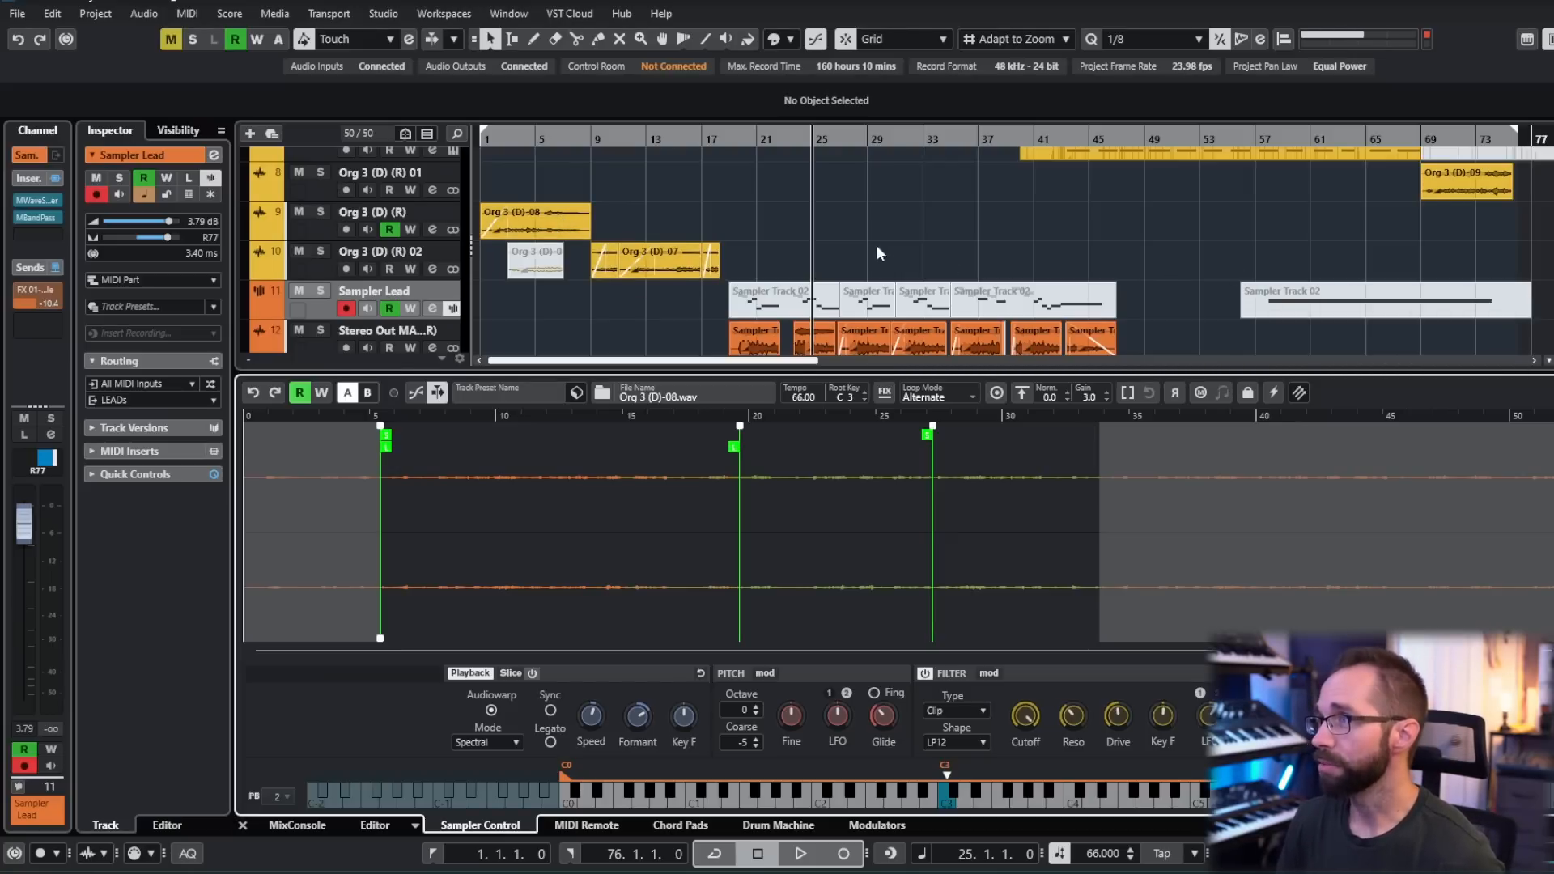
pyautogui.scroll(-2, 876, 244)
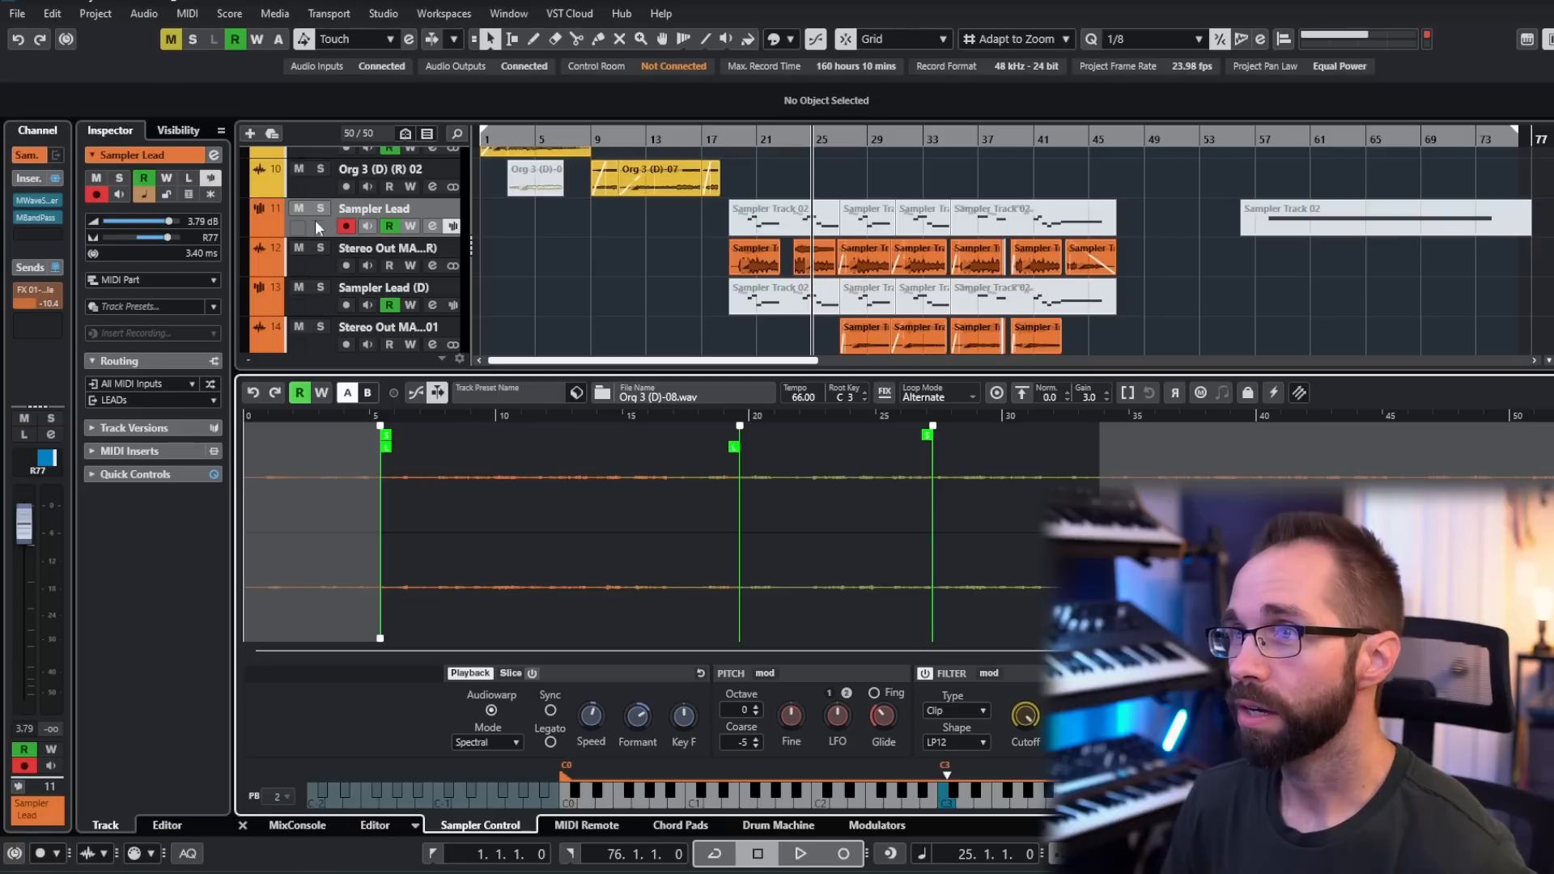
pyautogui.click(38, 203)
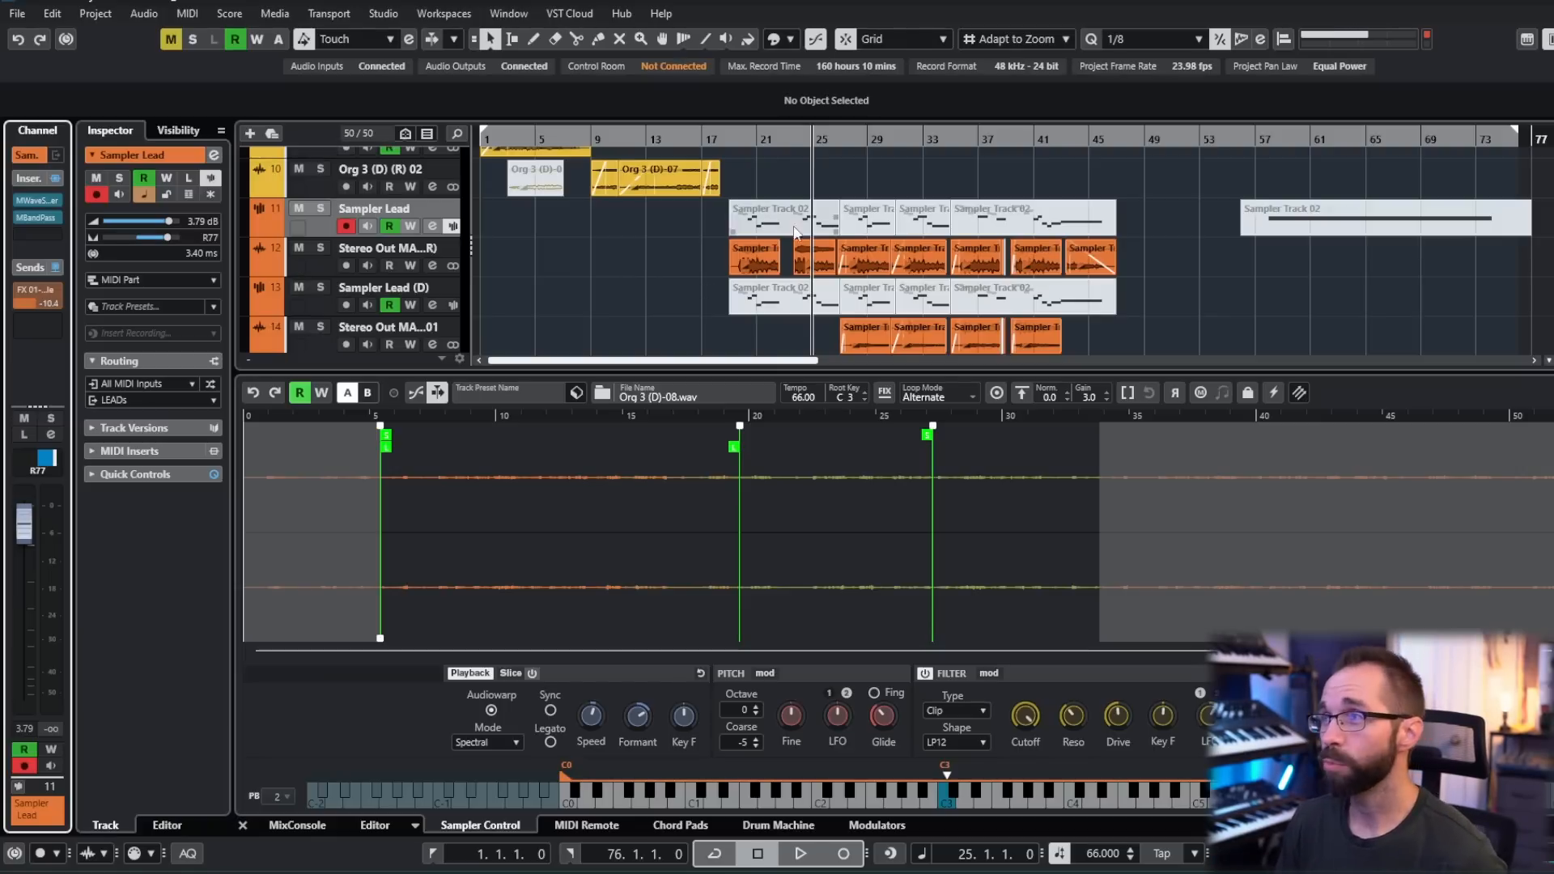
# - Audition the soloed drones and sampler leads from bar 20, with the lead clips enlarged in the arrangement
pyautogui.click(743, 141)
pyautogui.scroll(3, 786, 271)
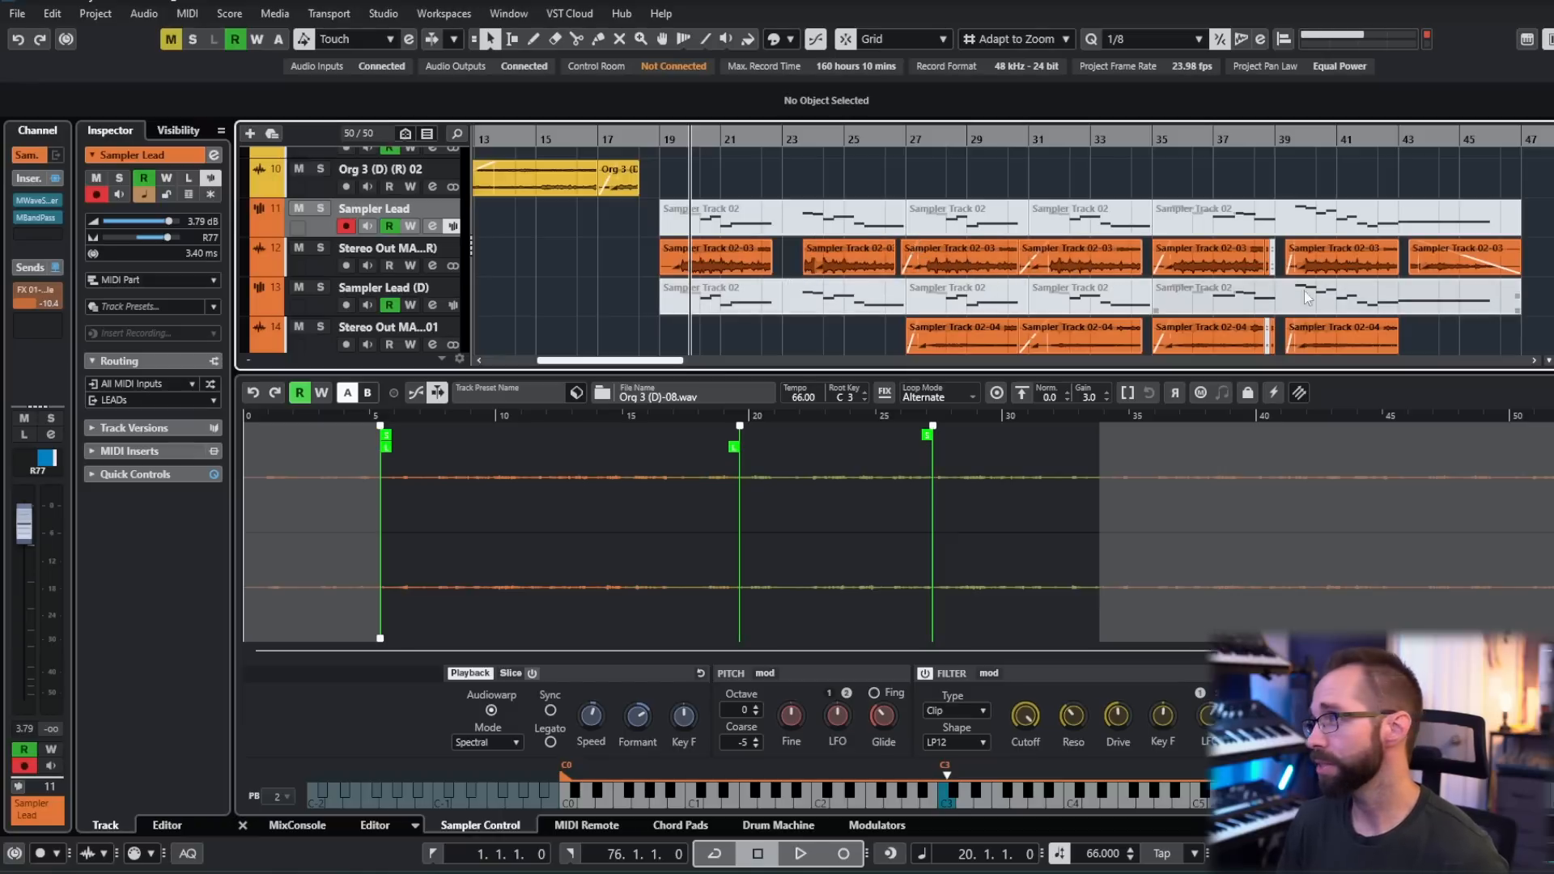
pyautogui.hscroll(1, 1514, 243)
pyautogui.scroll(-1, 1514, 243)
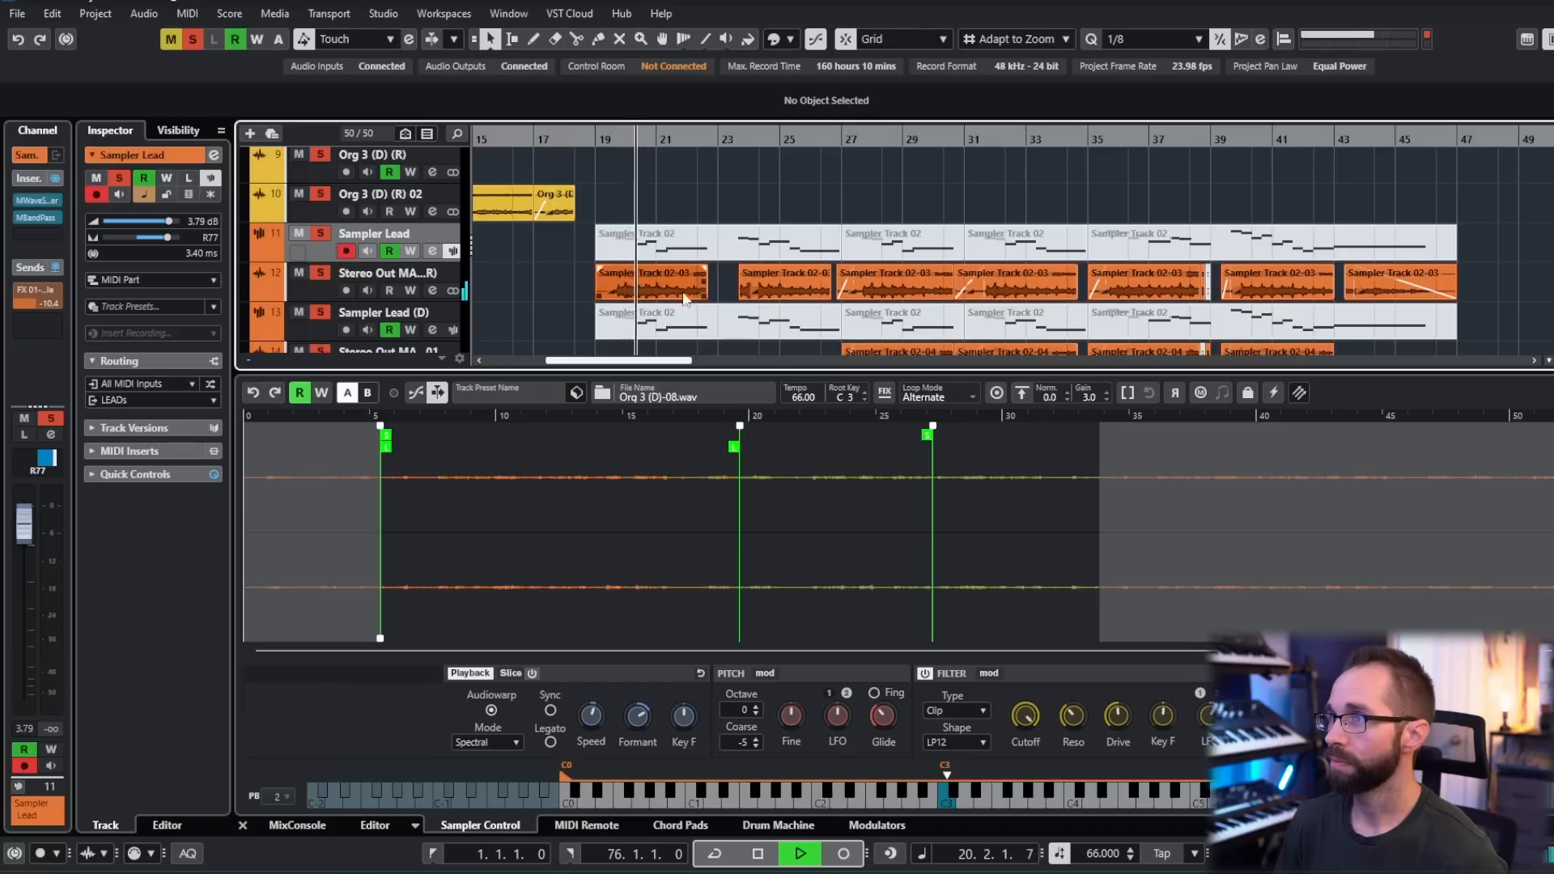
# - Select the Stereo Out MAIN (R) lead render, hide Sampler Control, and follow the lead clips during playback
pyautogui.click(318, 286)
pyautogui.hotkey('ctrl', 'alt', 'e')
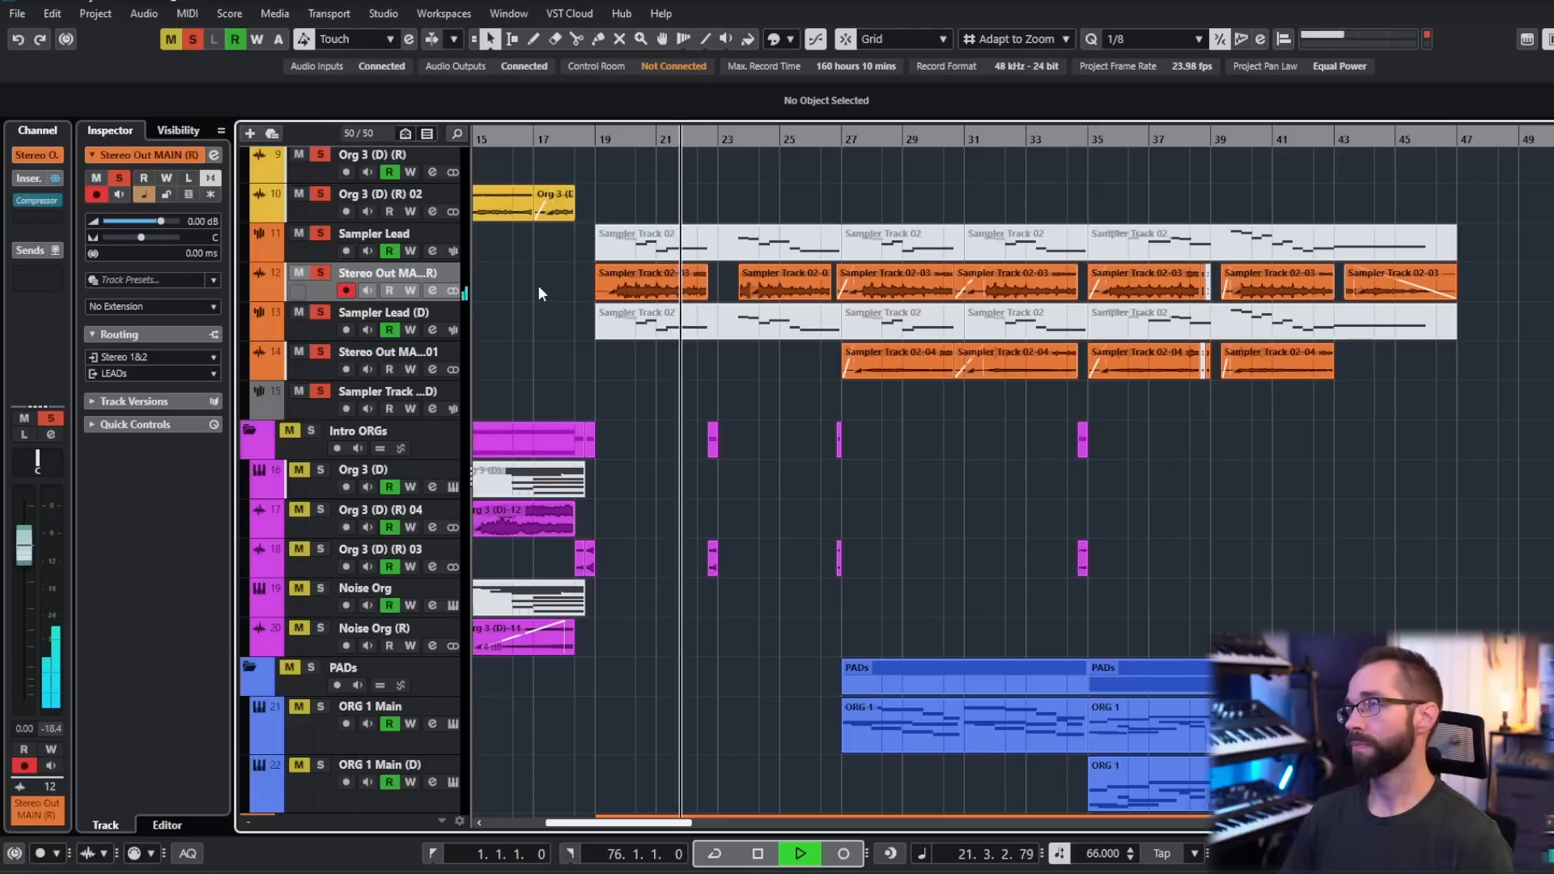
pyautogui.moveTo(779, 370); pyautogui.dragTo(729, 373)
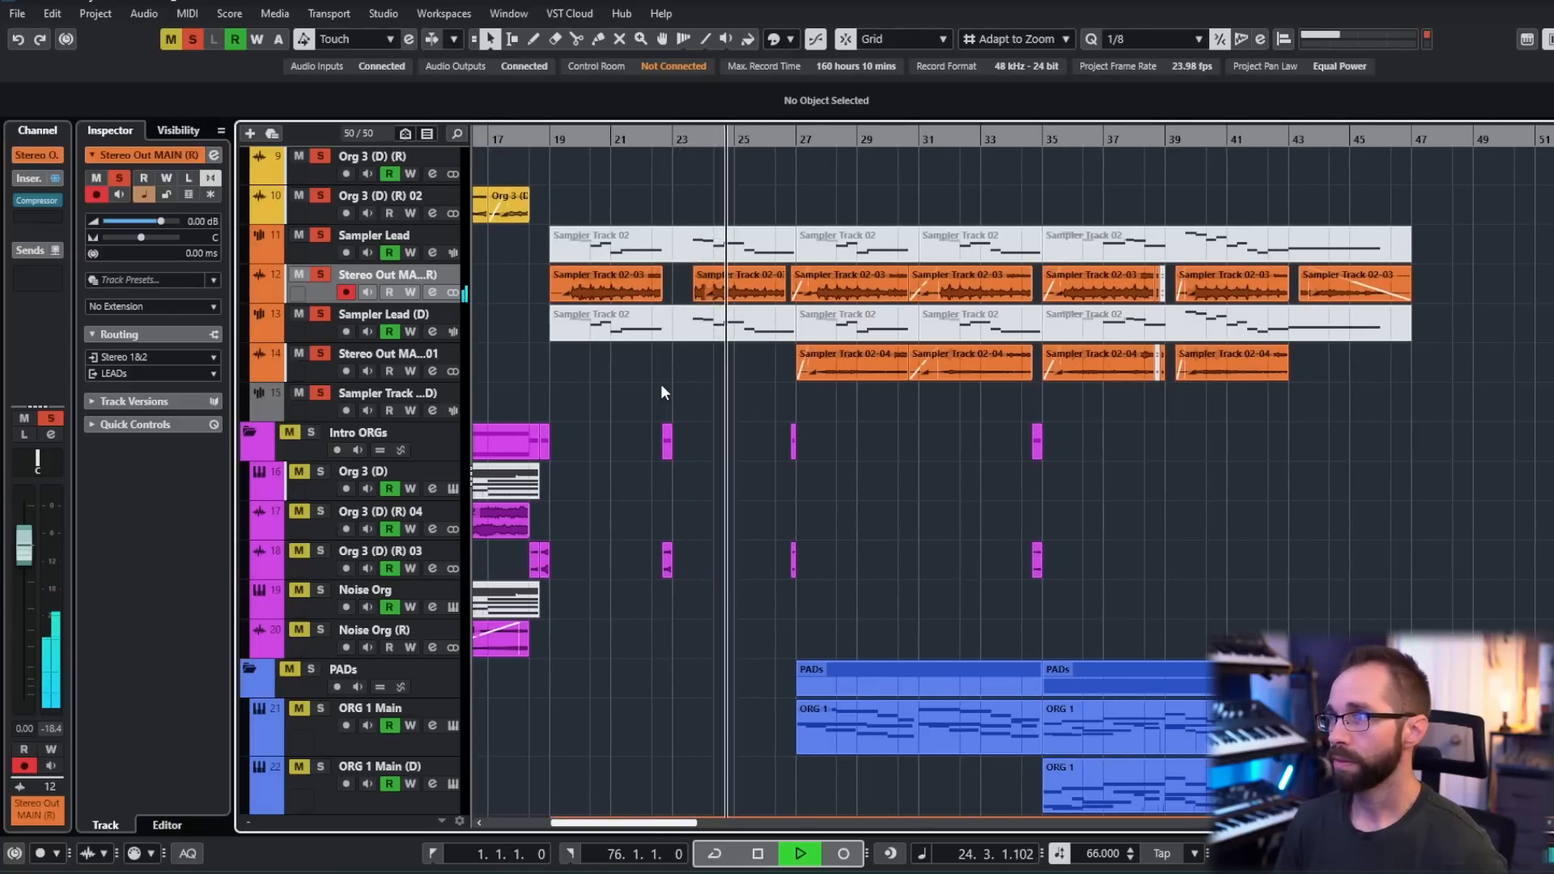
pyautogui.moveTo(683, 386); pyautogui.dragTo(656, 391)
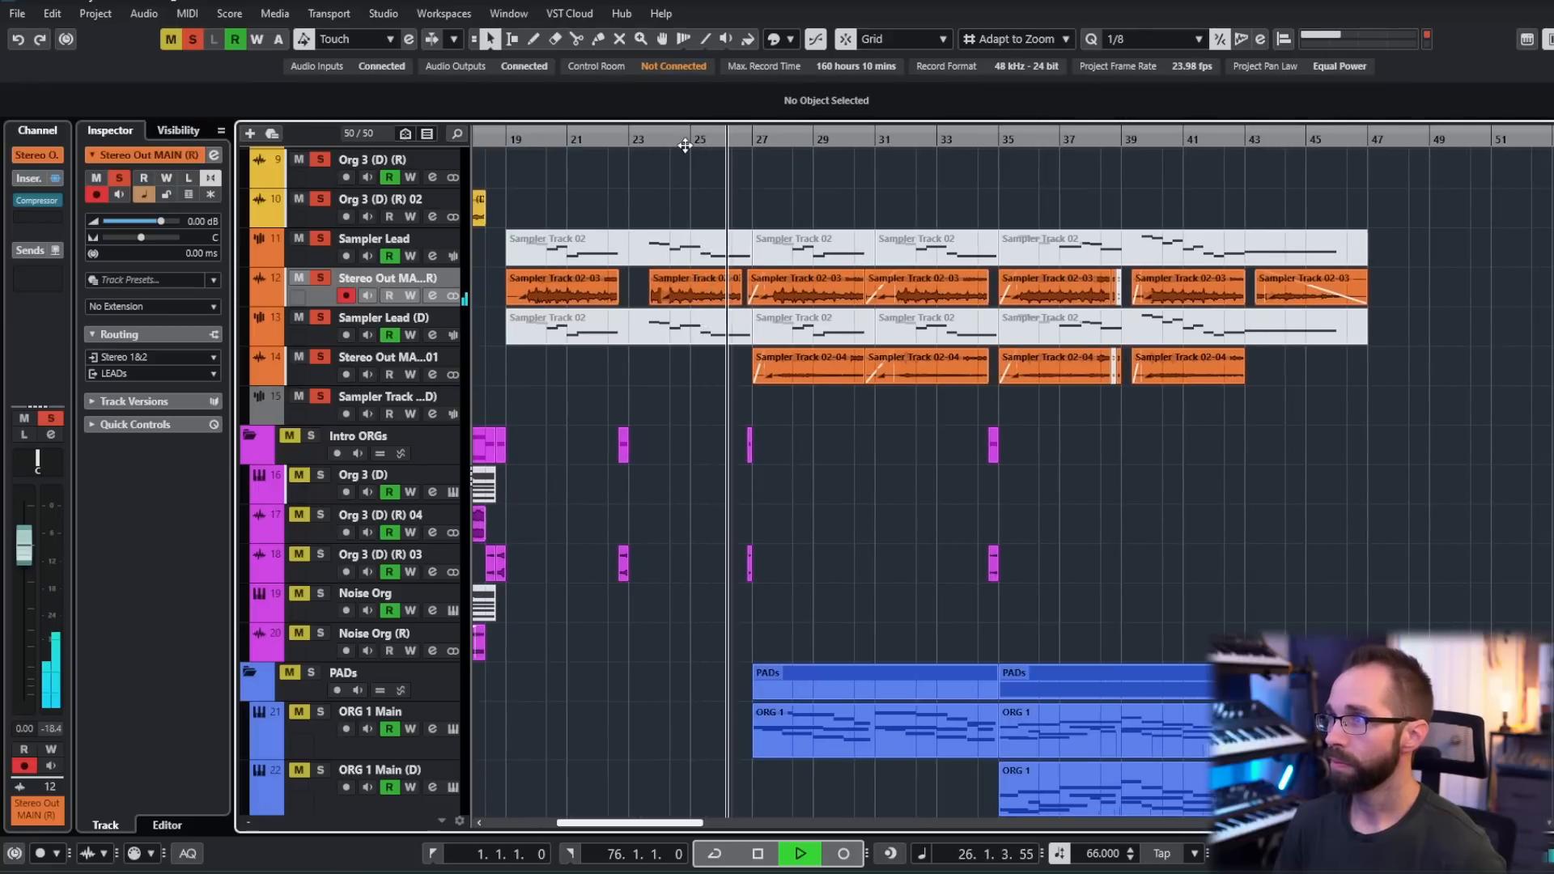
# - Stop playback, select the Sampler Lead (D) track, examine its MicroShift insert effect, and close the effect window
pyautogui.moveTo(925, 421); pyautogui.dragTo(821, 436)
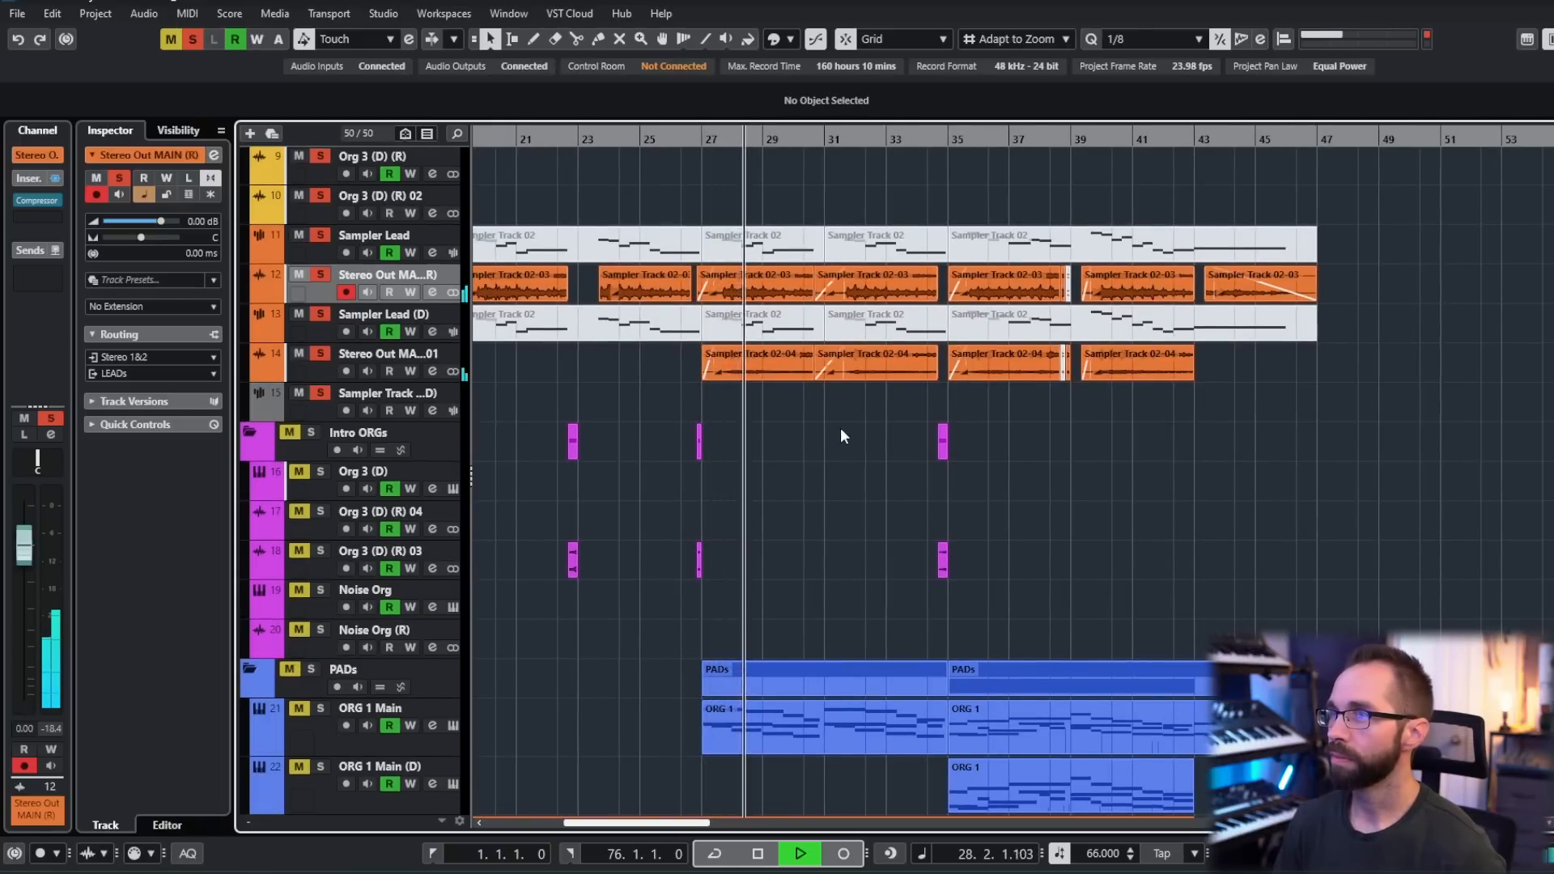
pyautogui.press('space')
pyautogui.click(328, 356)
pyautogui.click(320, 334)
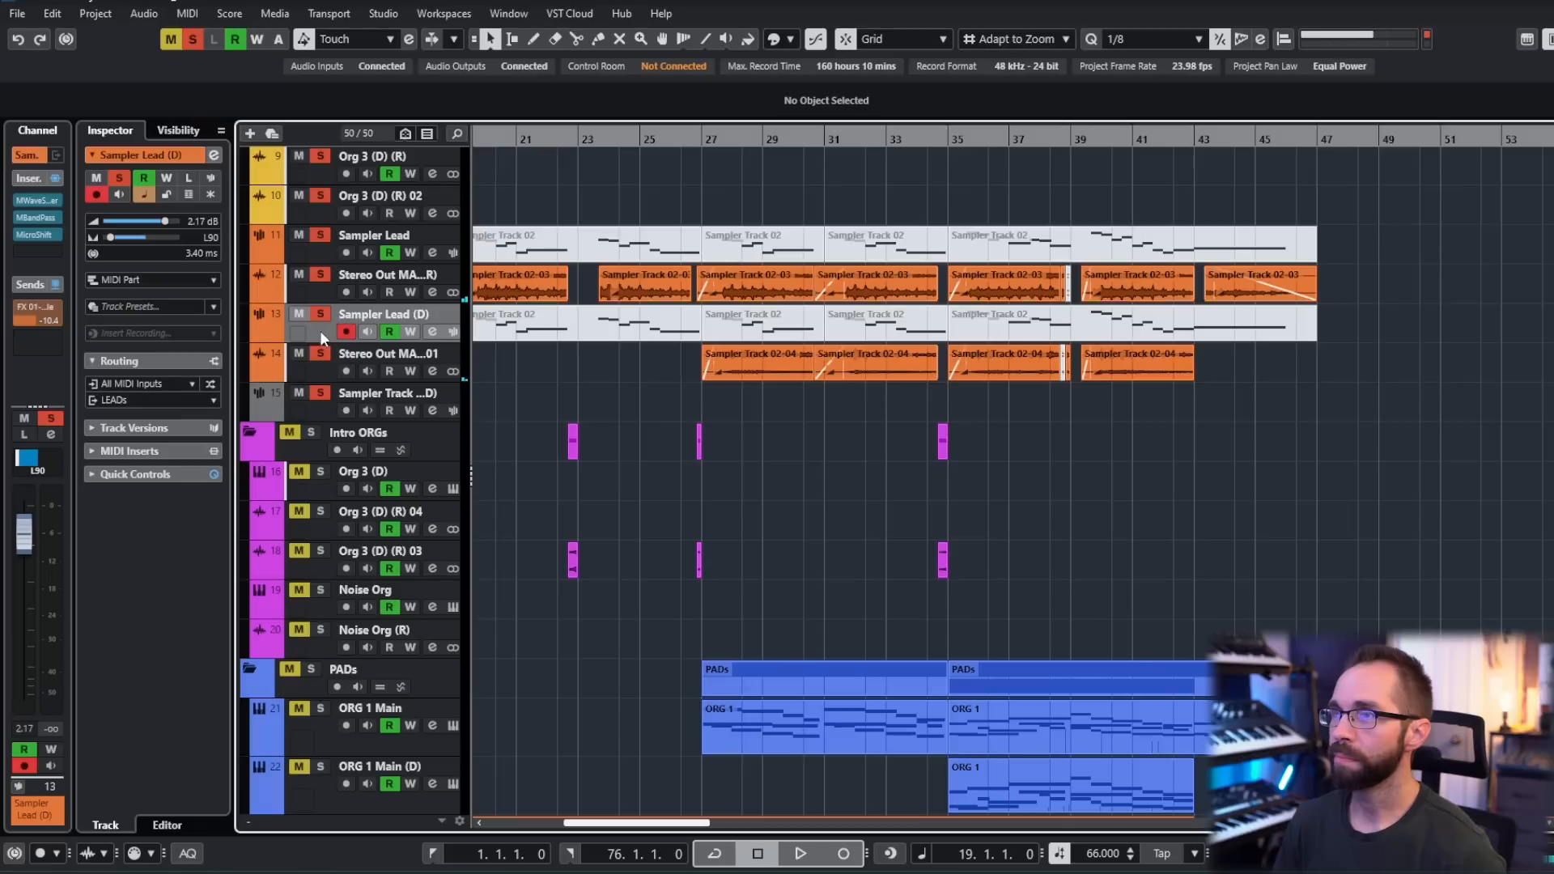
pyautogui.click(34, 234)
pyautogui.moveTo(838, 298); pyautogui.dragTo(743, 263)
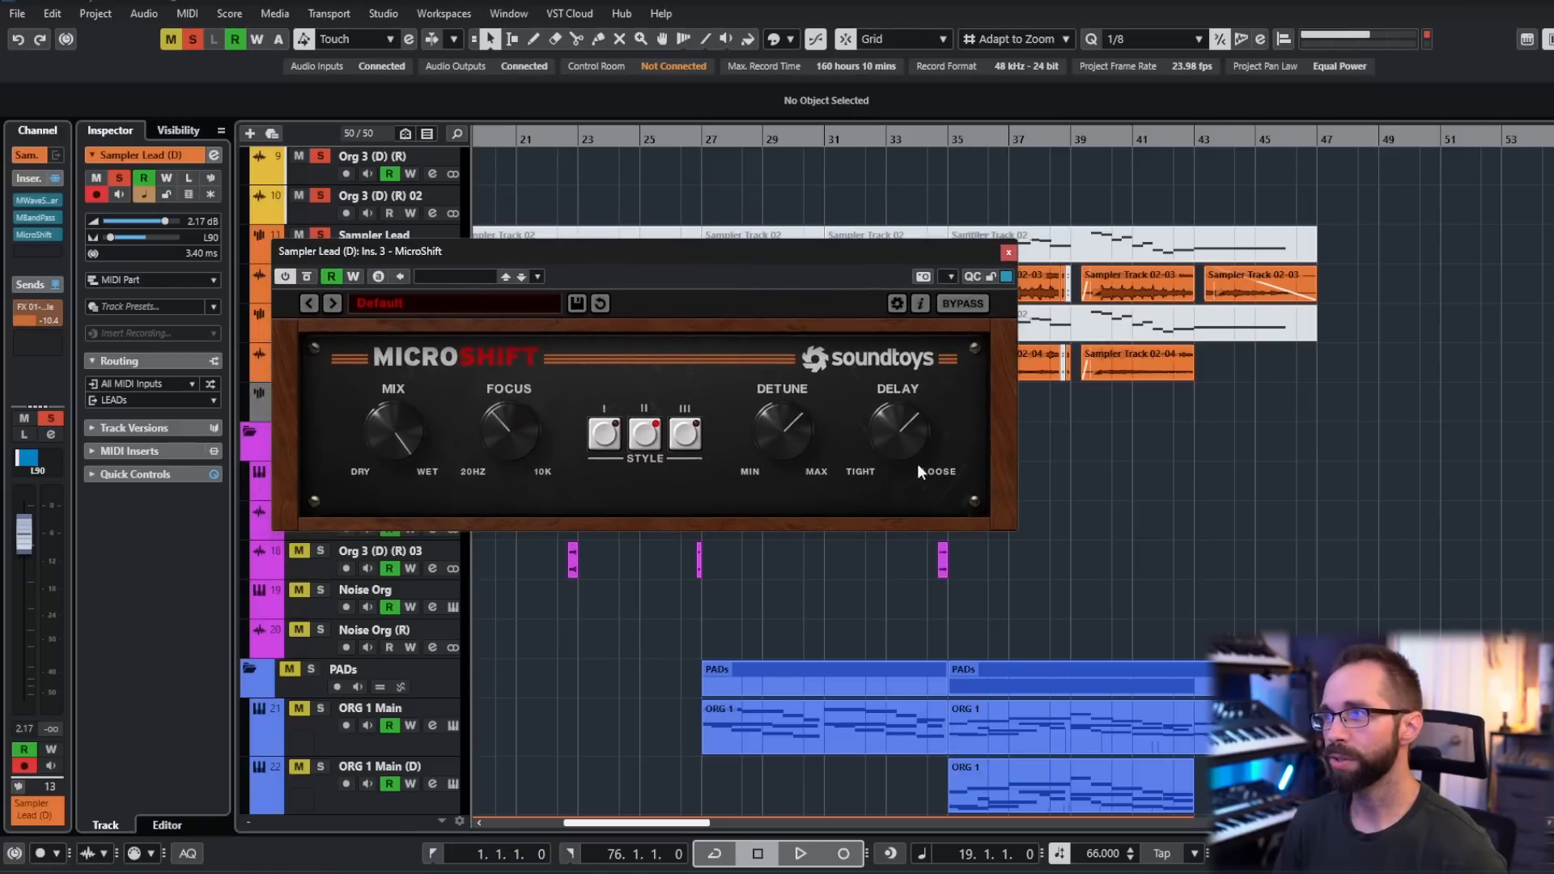
pyautogui.click(1009, 252)
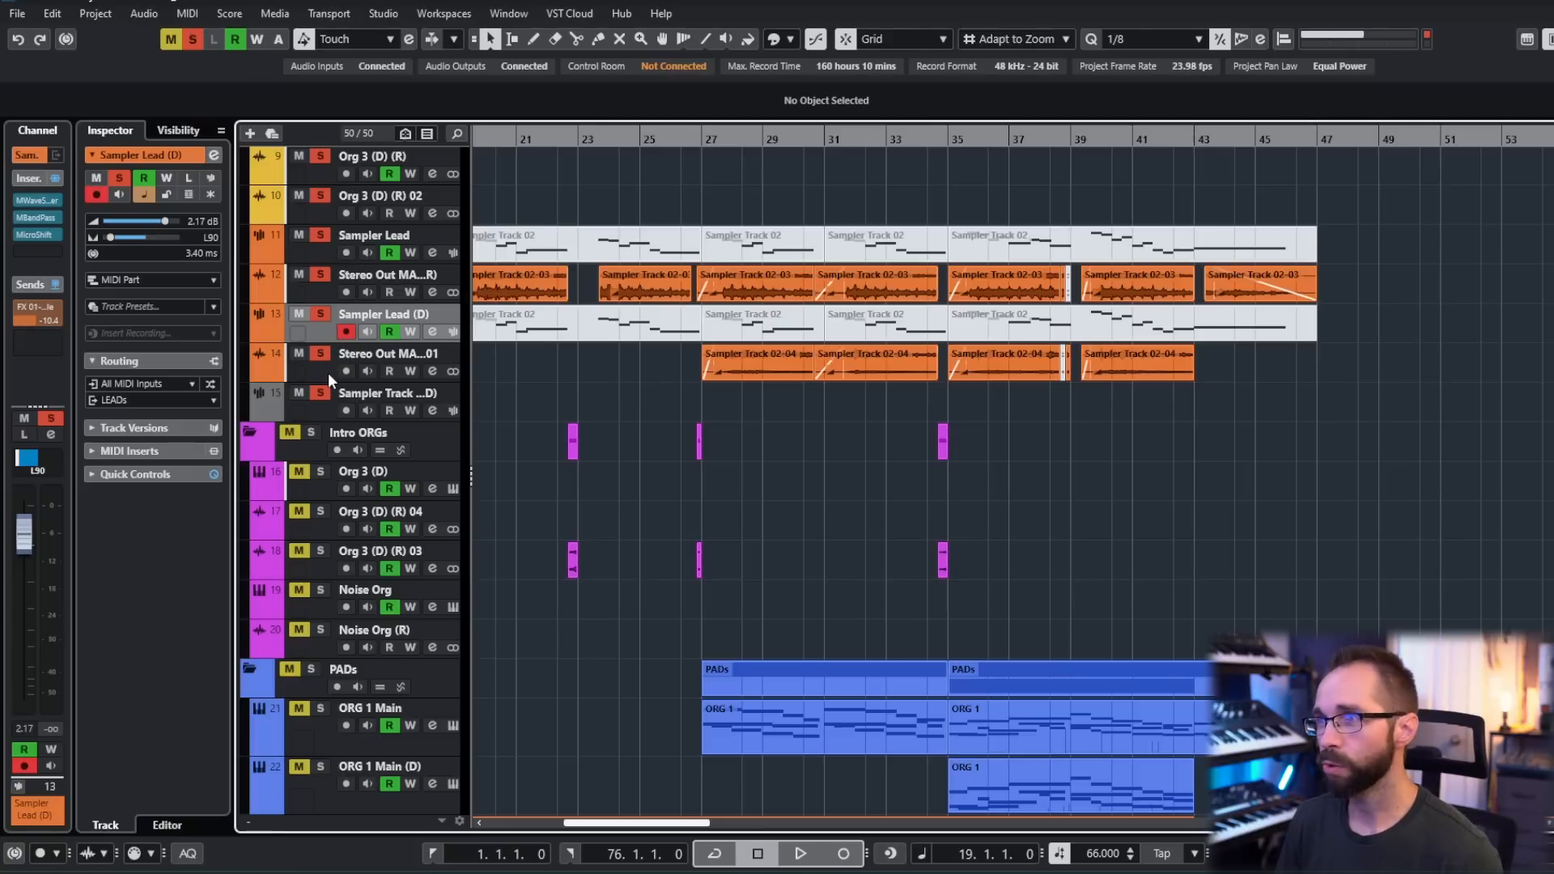
# - Audition the soloed leads and their doubled render together, stop playback, and place the cursor at bar 27
pyautogui.press('space')
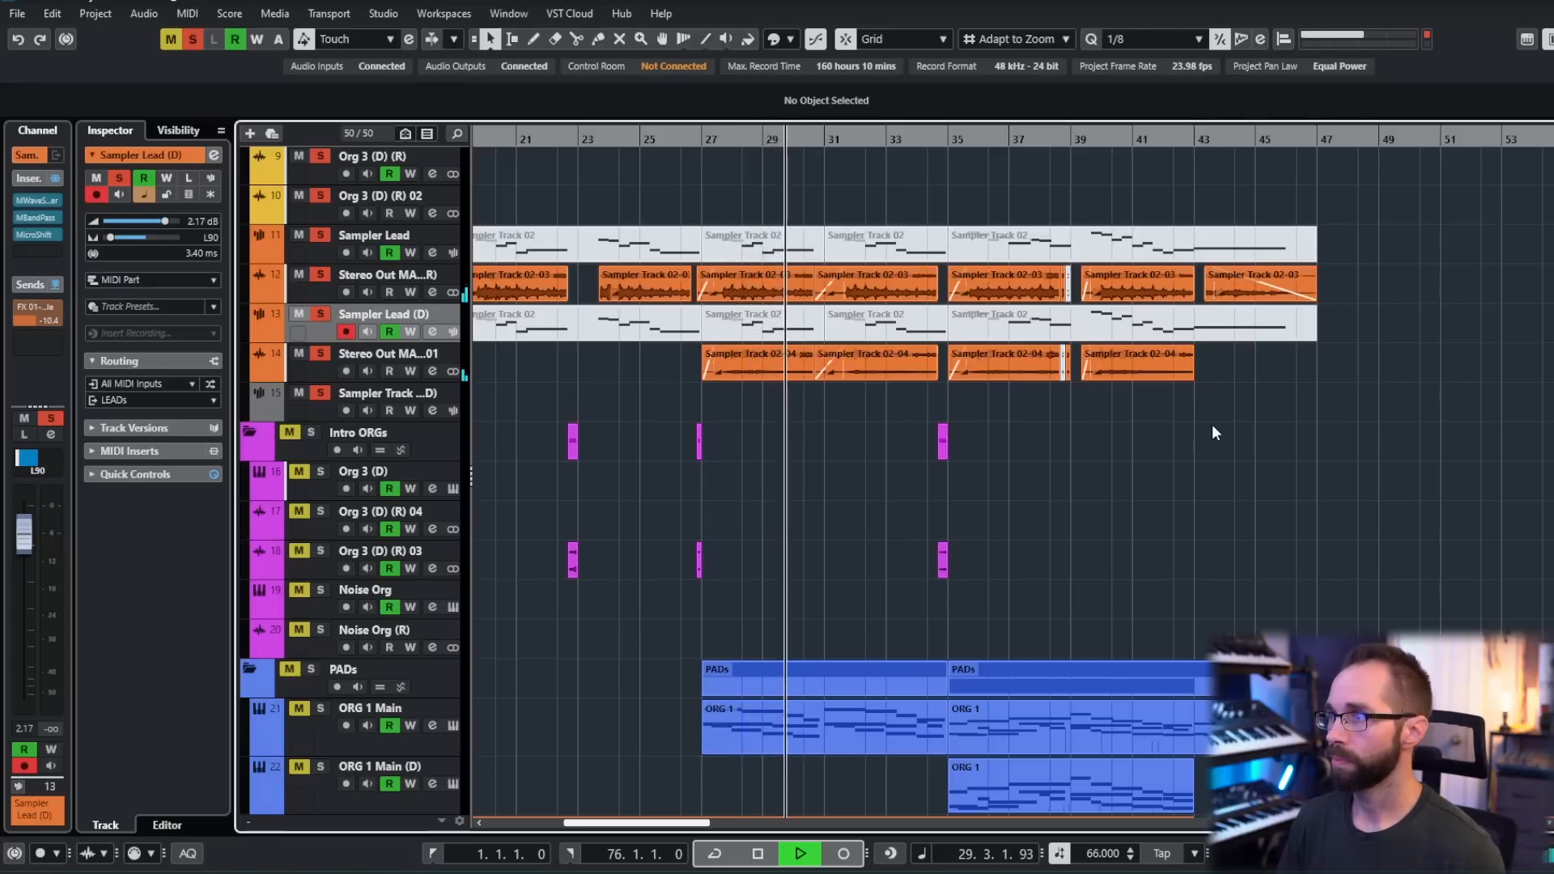
pyautogui.press('space')
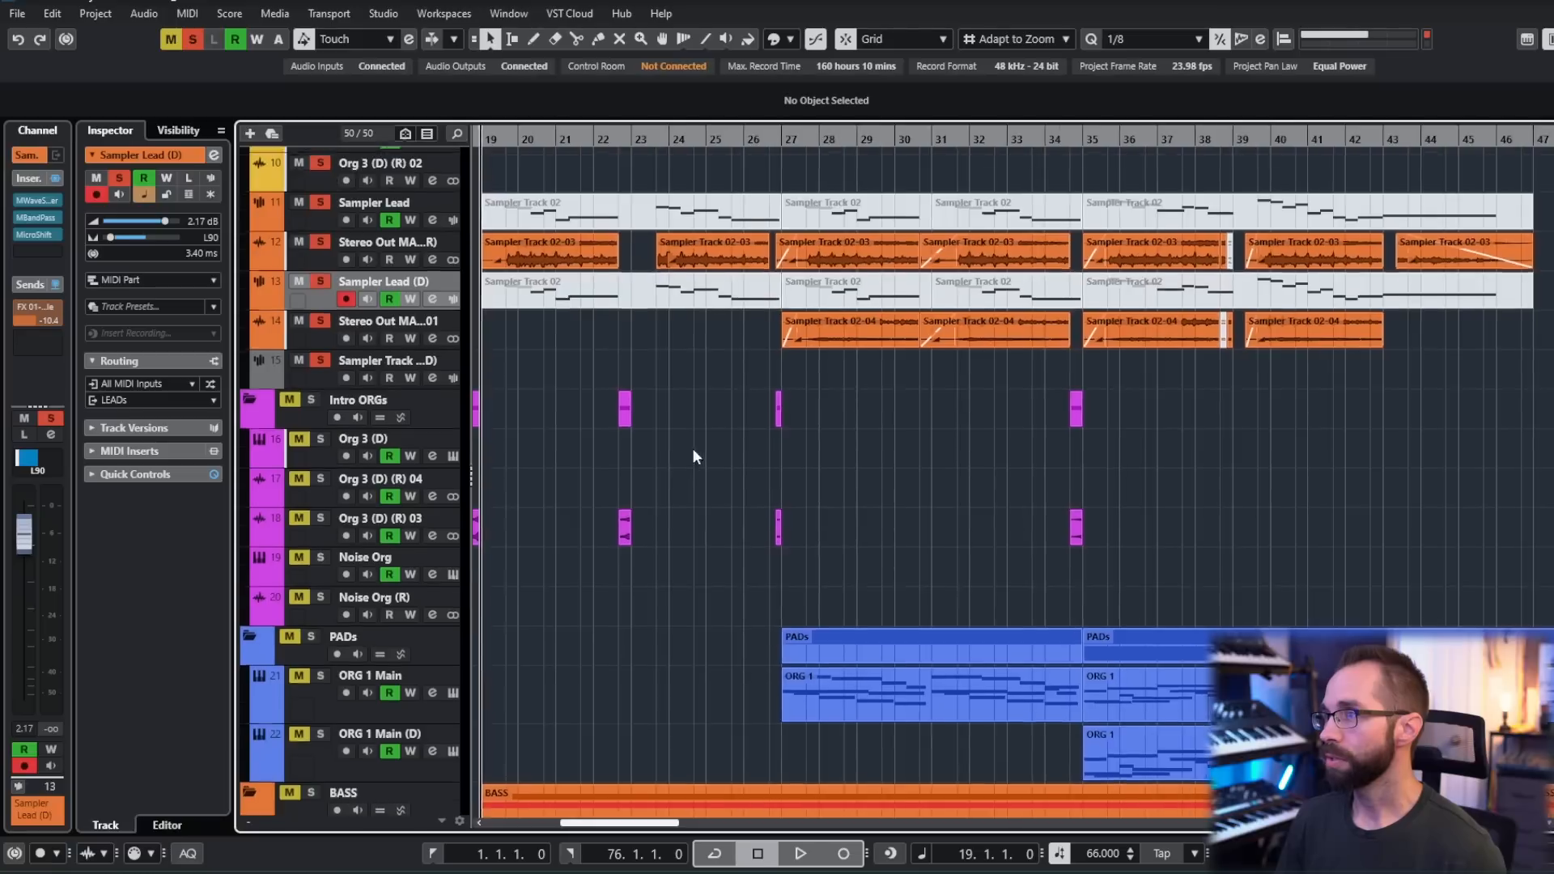
pyautogui.scroll(-1, 697, 478)
pyautogui.hscroll(-1, 704, 513)
pyautogui.scroll(-3, 709, 517)
pyautogui.click(776, 138)
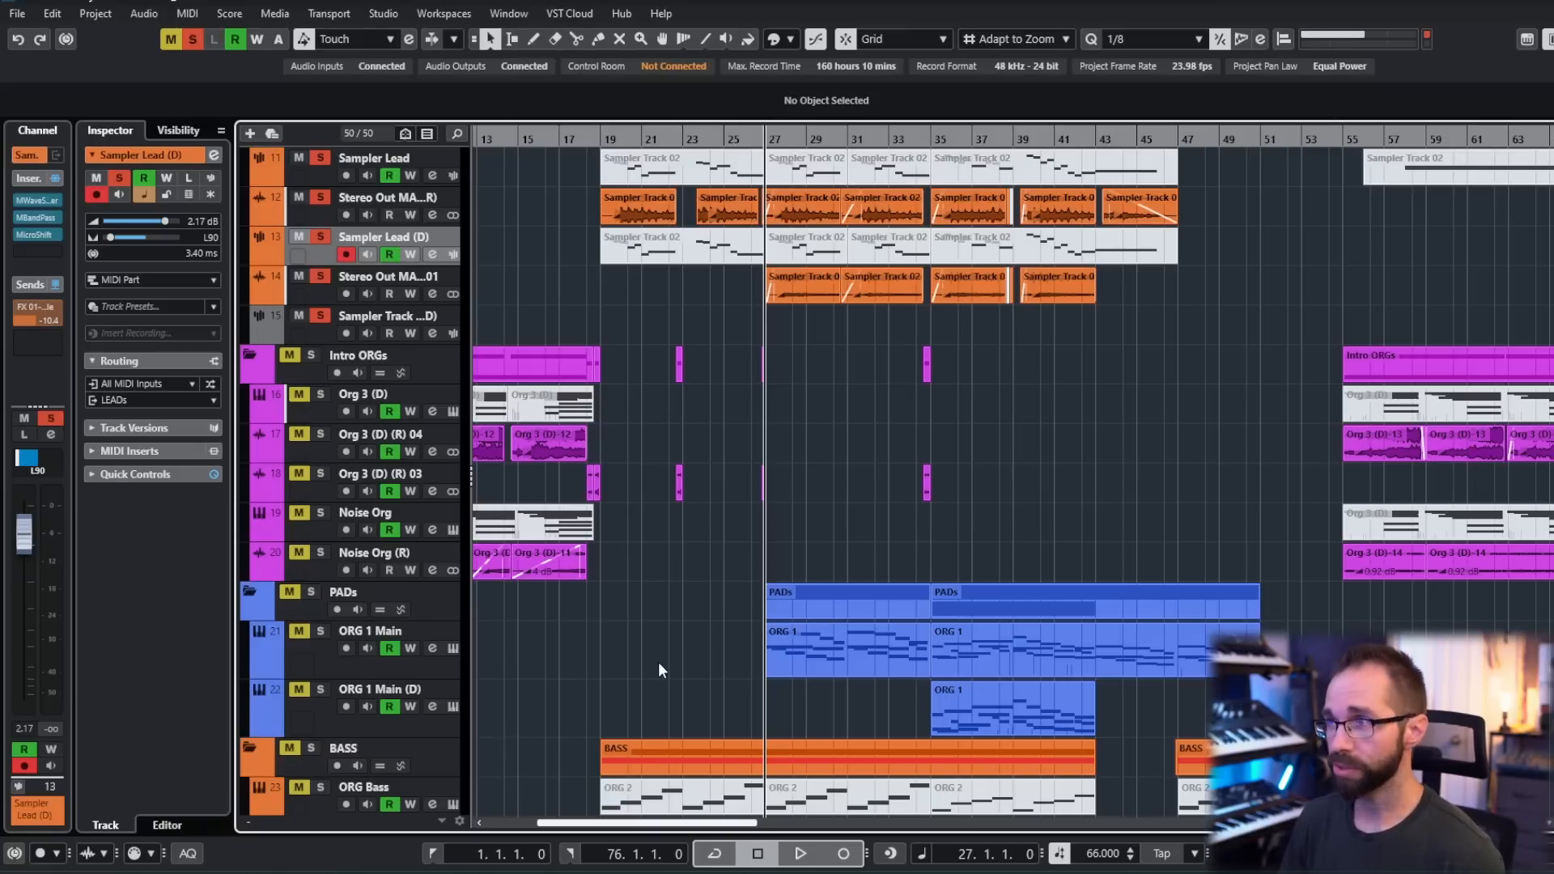
# - Examine the automation lanes under the Arp Render track and fold them away
pyautogui.scroll(6, 658, 662)
pyautogui.scroll(-3, 662, 662)
pyautogui.scroll(-3, 656, 581)
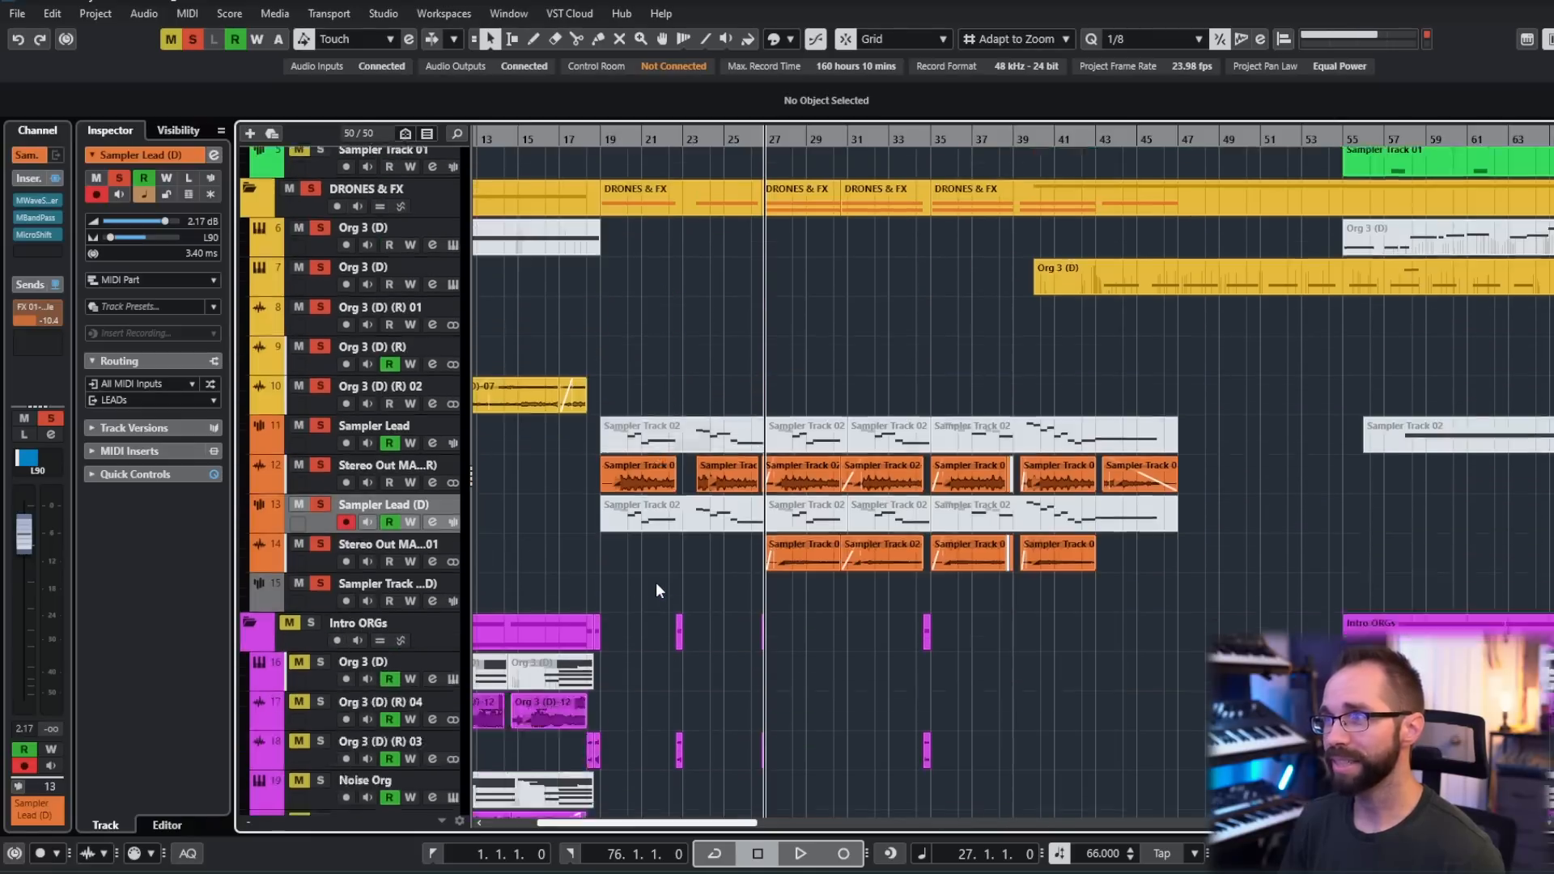
pyautogui.scroll(6, 663, 401)
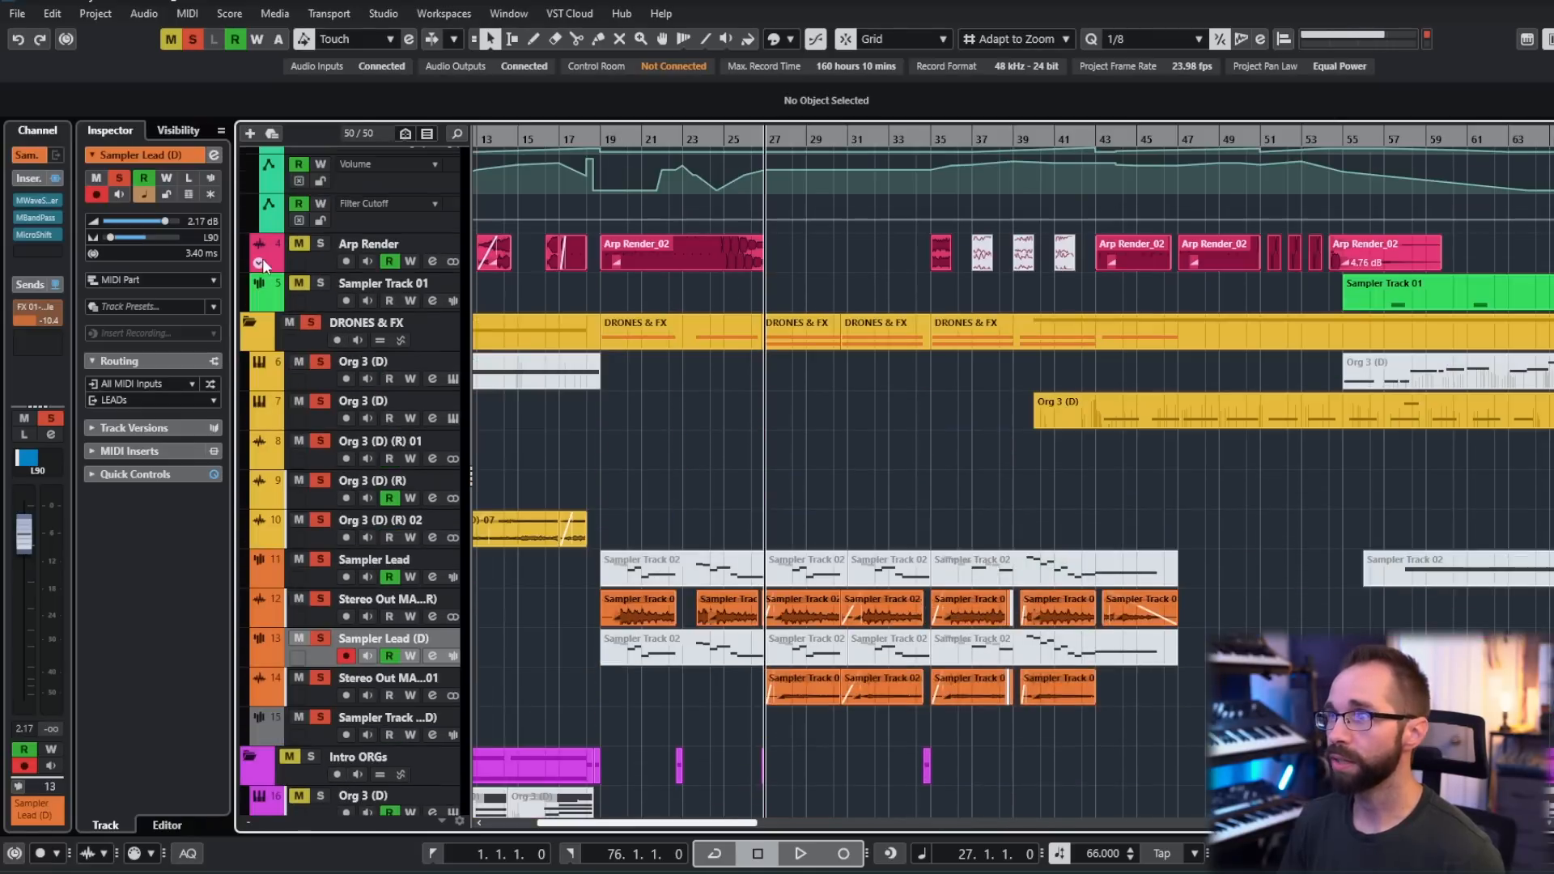
pyautogui.click(261, 267)
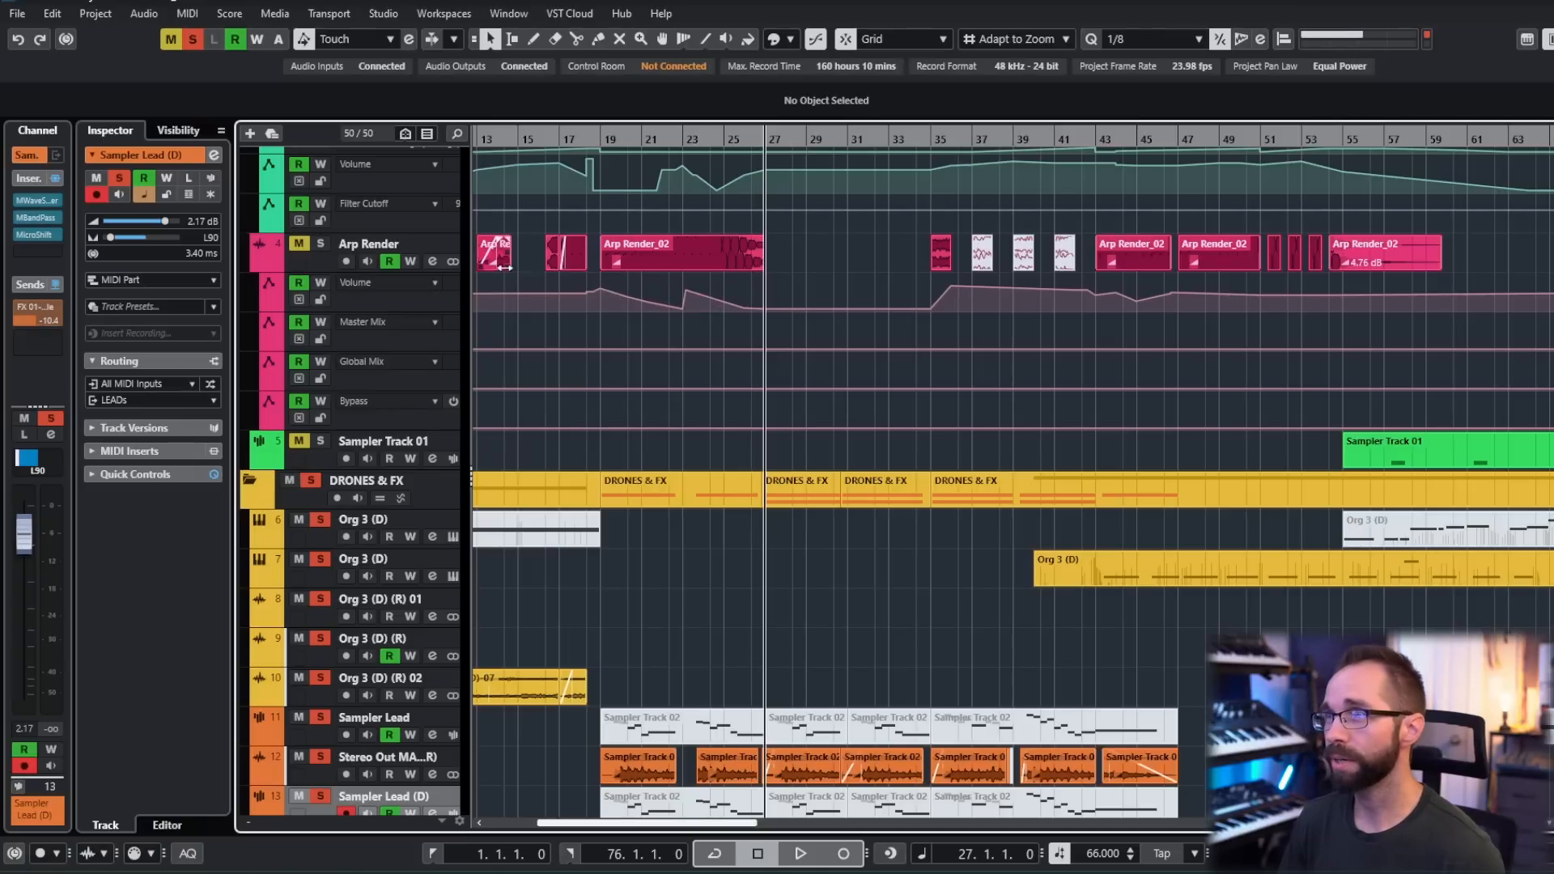
pyautogui.click(258, 461)
pyautogui.click(258, 462)
pyautogui.click(259, 262)
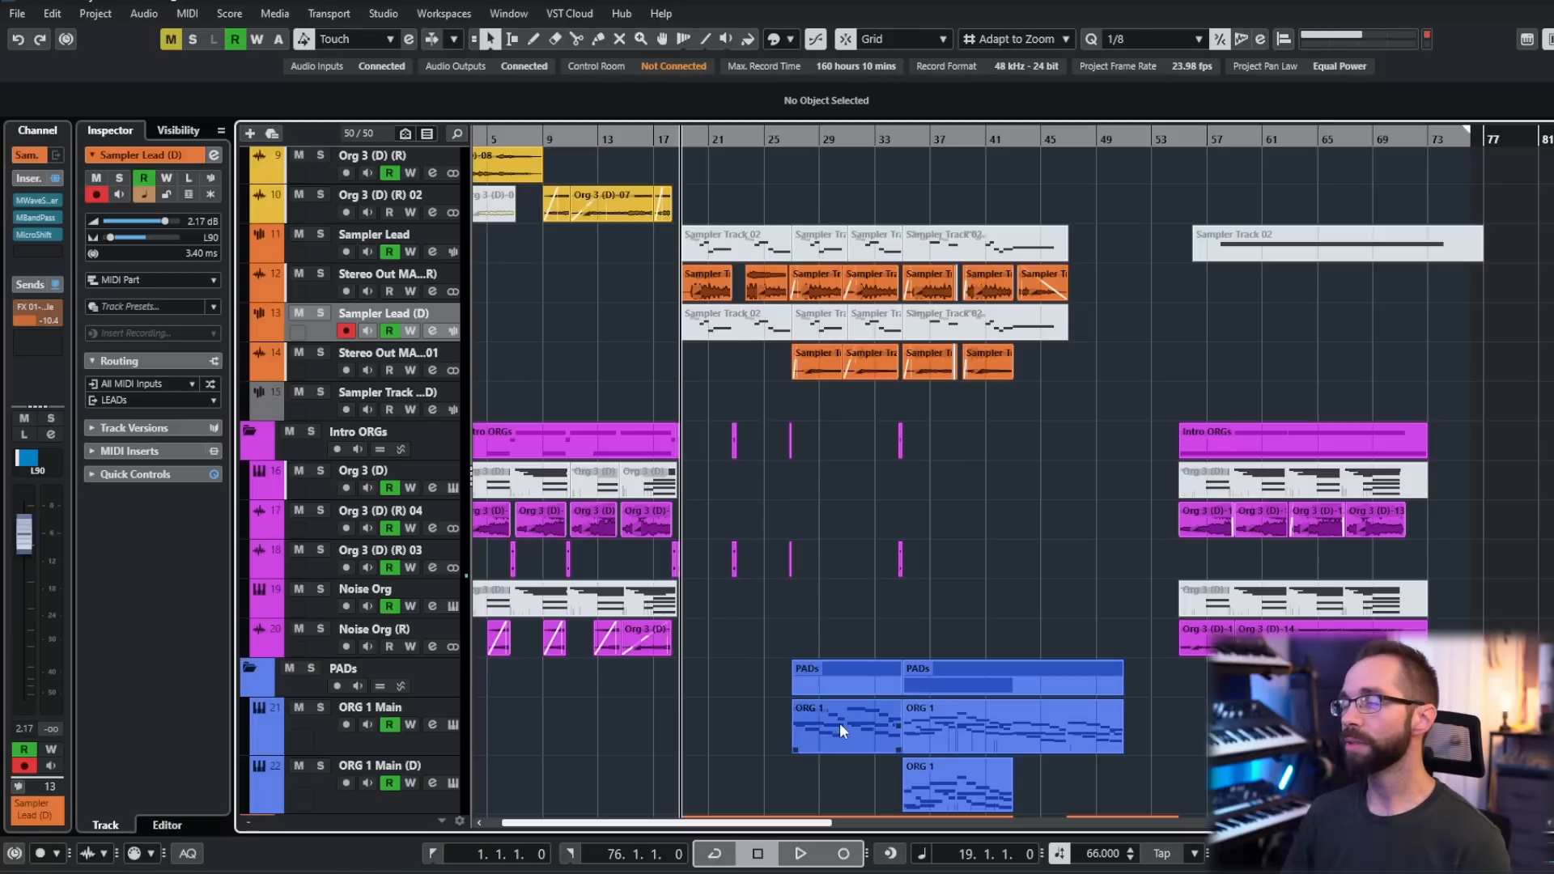
# - Look over the arrangement around bar 19, comparing the arps, drones, sampler leads, intro organs, pads and bass
pyautogui.scroll(3, 731, 610)
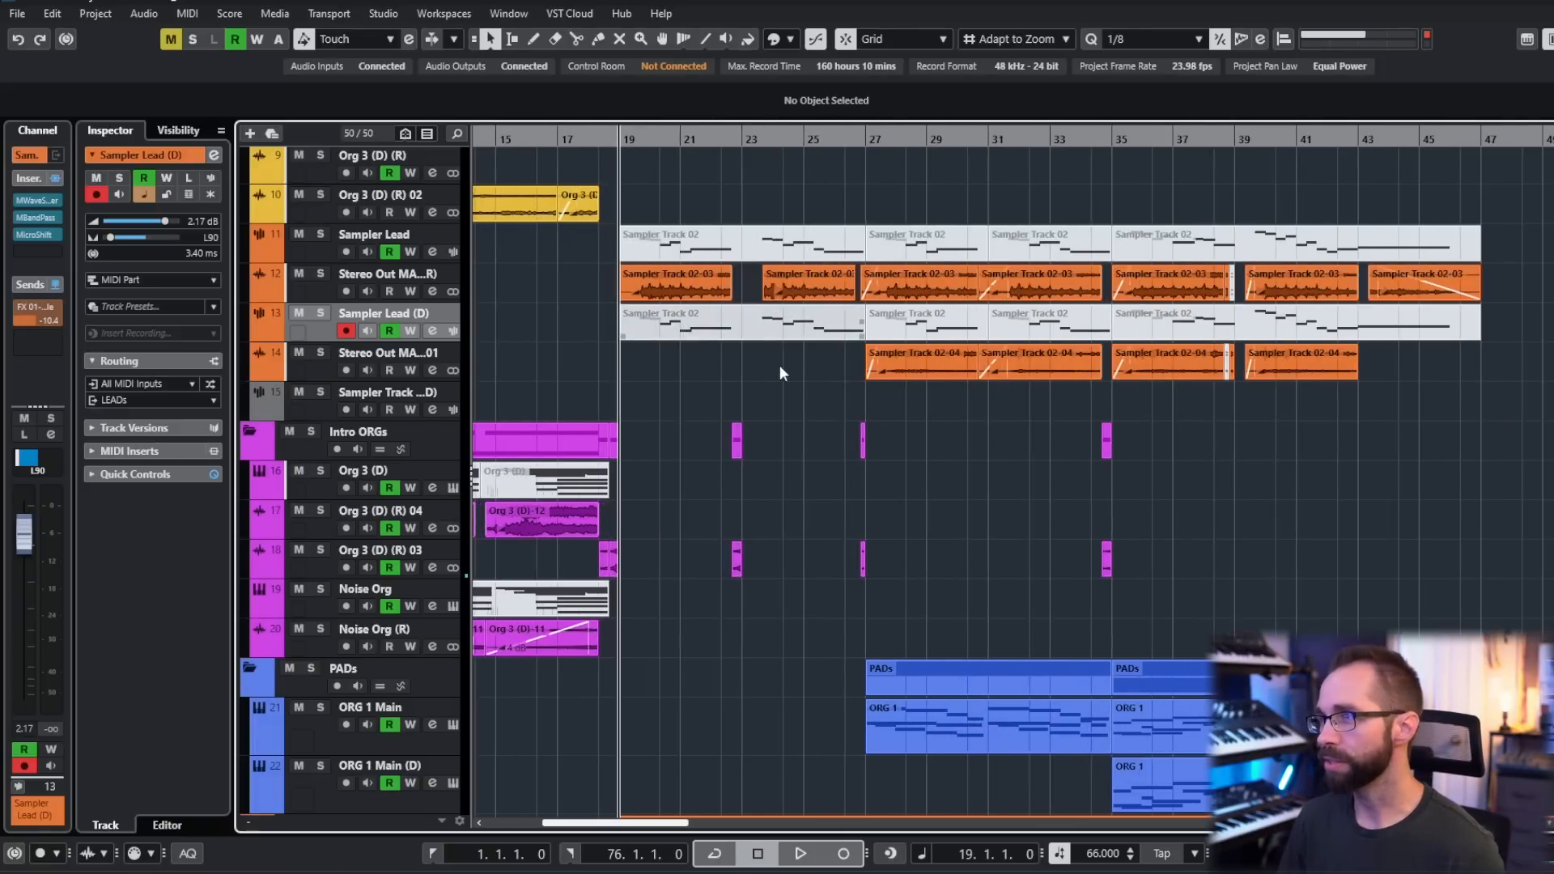
pyautogui.scroll(-3, 828, 497)
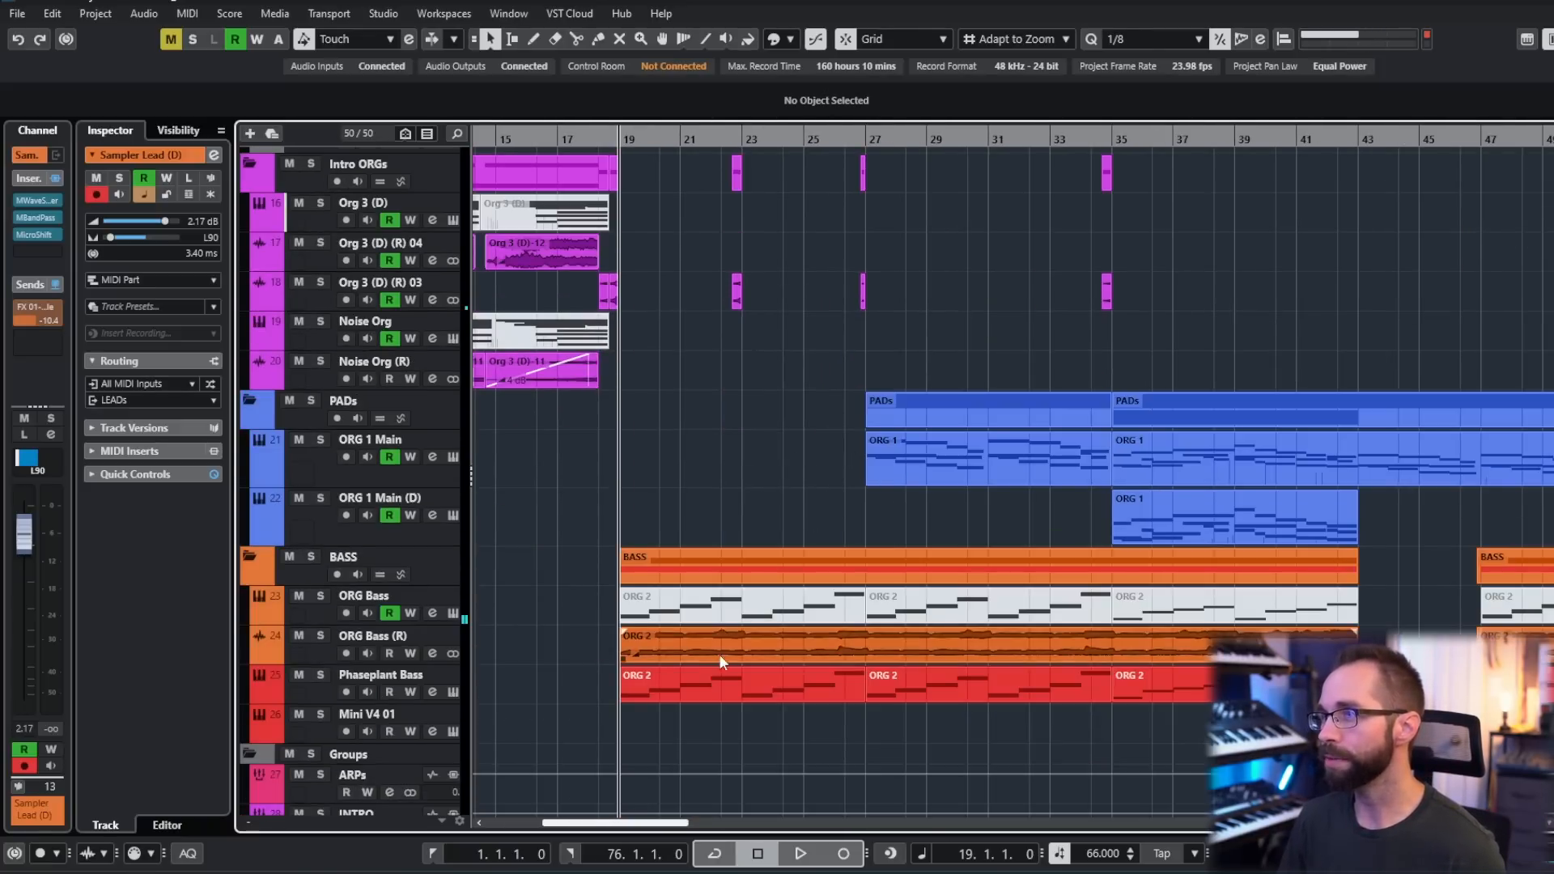
pyautogui.scroll(4, 735, 518)
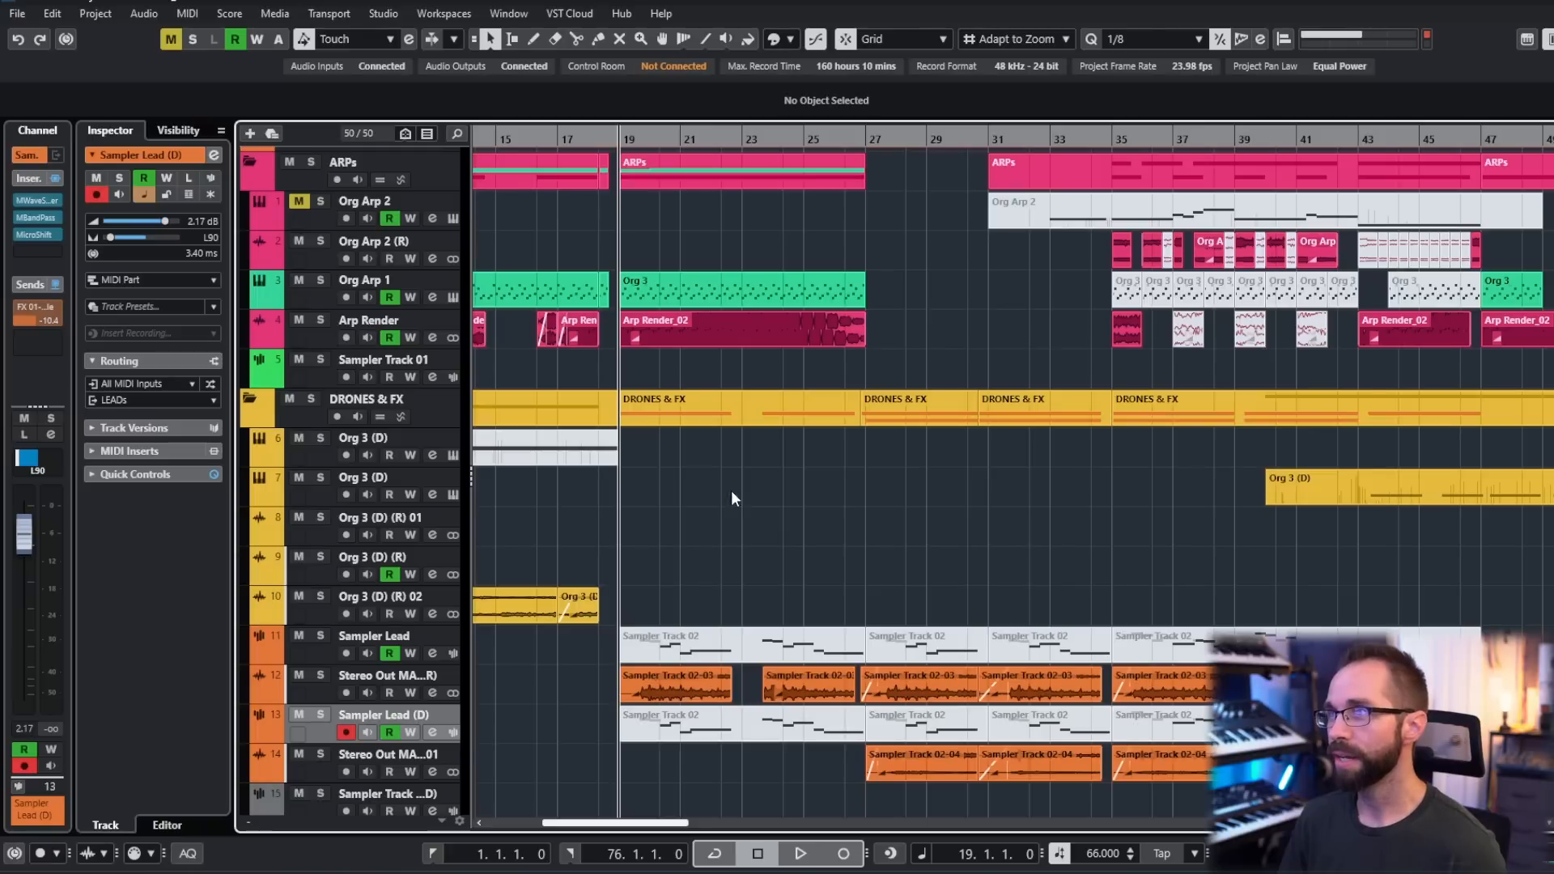
pyautogui.scroll(-3, 732, 346)
pyautogui.scroll(3, 803, 361)
pyautogui.hscroll(2, 786, 465)
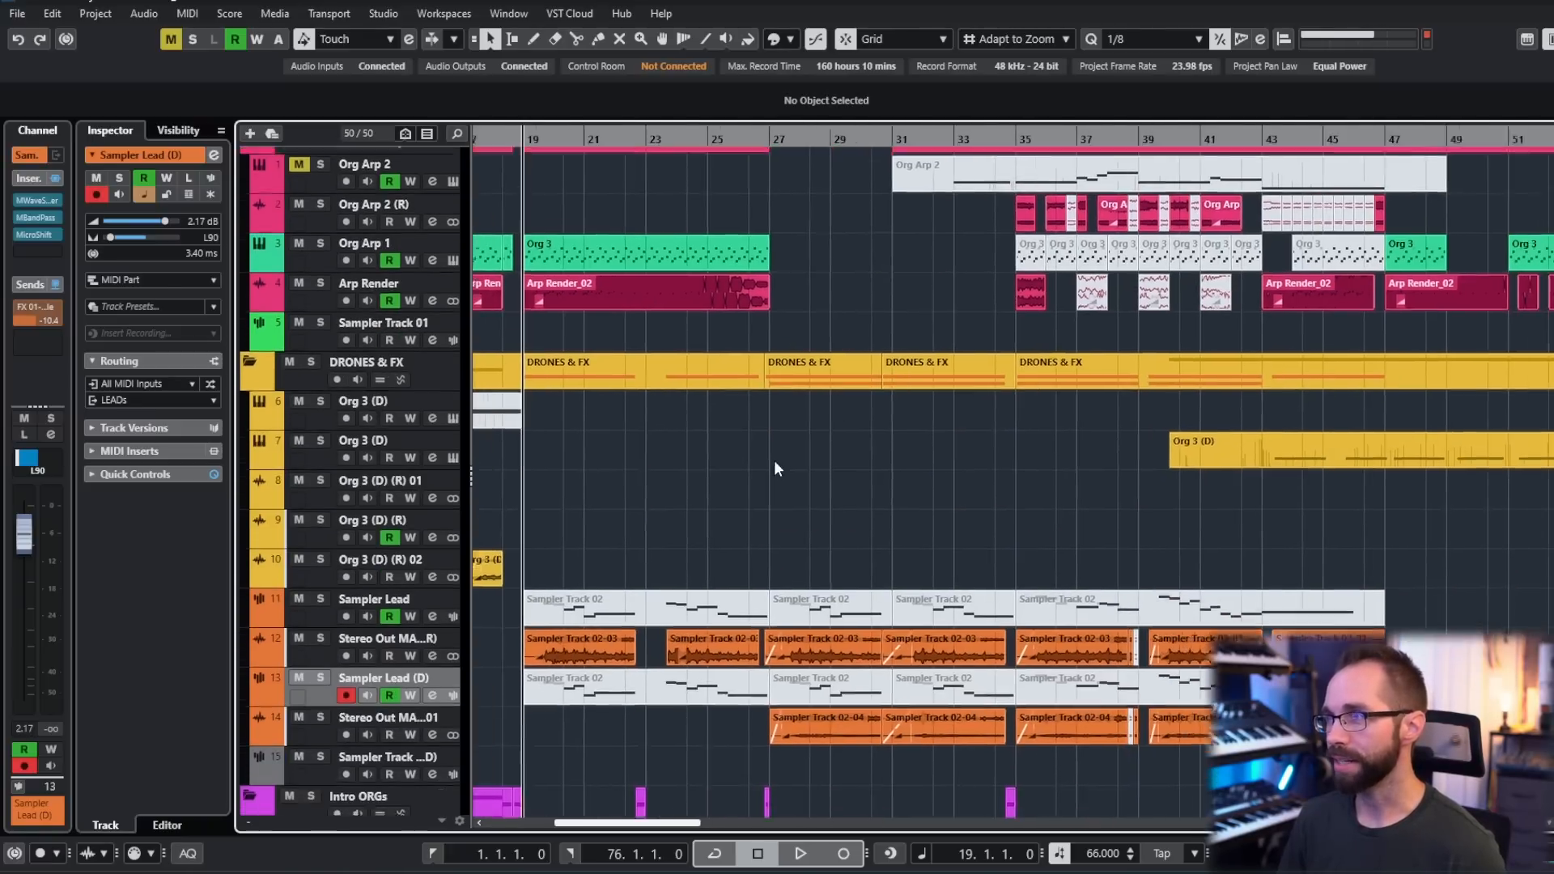
pyautogui.scroll(-2, 828, 458)
pyautogui.scroll(-4, 842, 372)
pyautogui.scroll(-5, 843, 682)
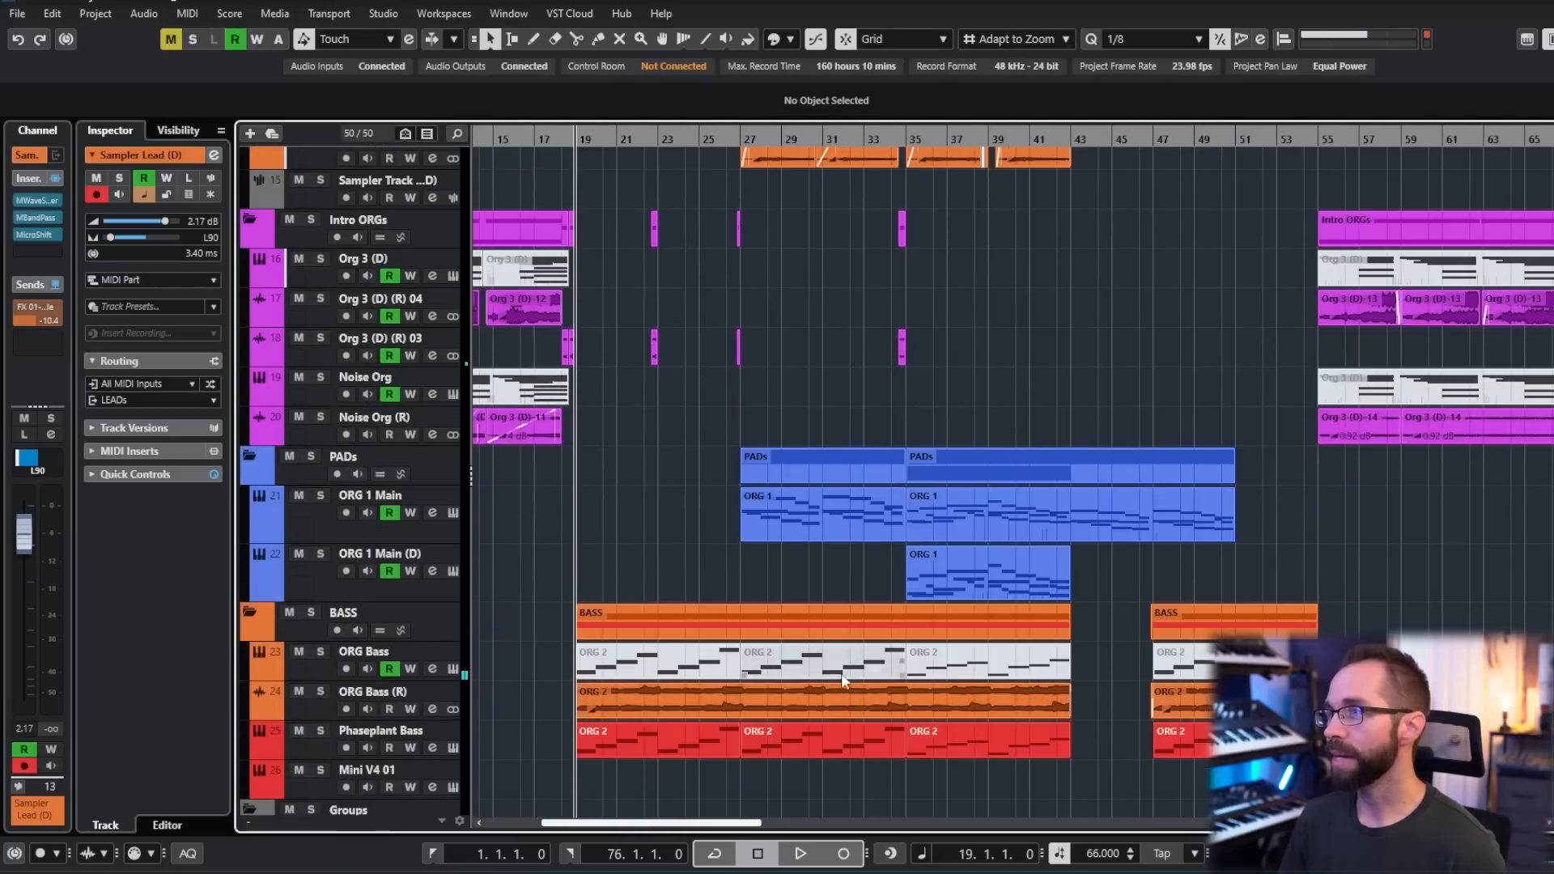
pyautogui.scroll(2, 845, 605)
pyautogui.scroll(2, 844, 599)
pyautogui.scroll(5, 844, 600)
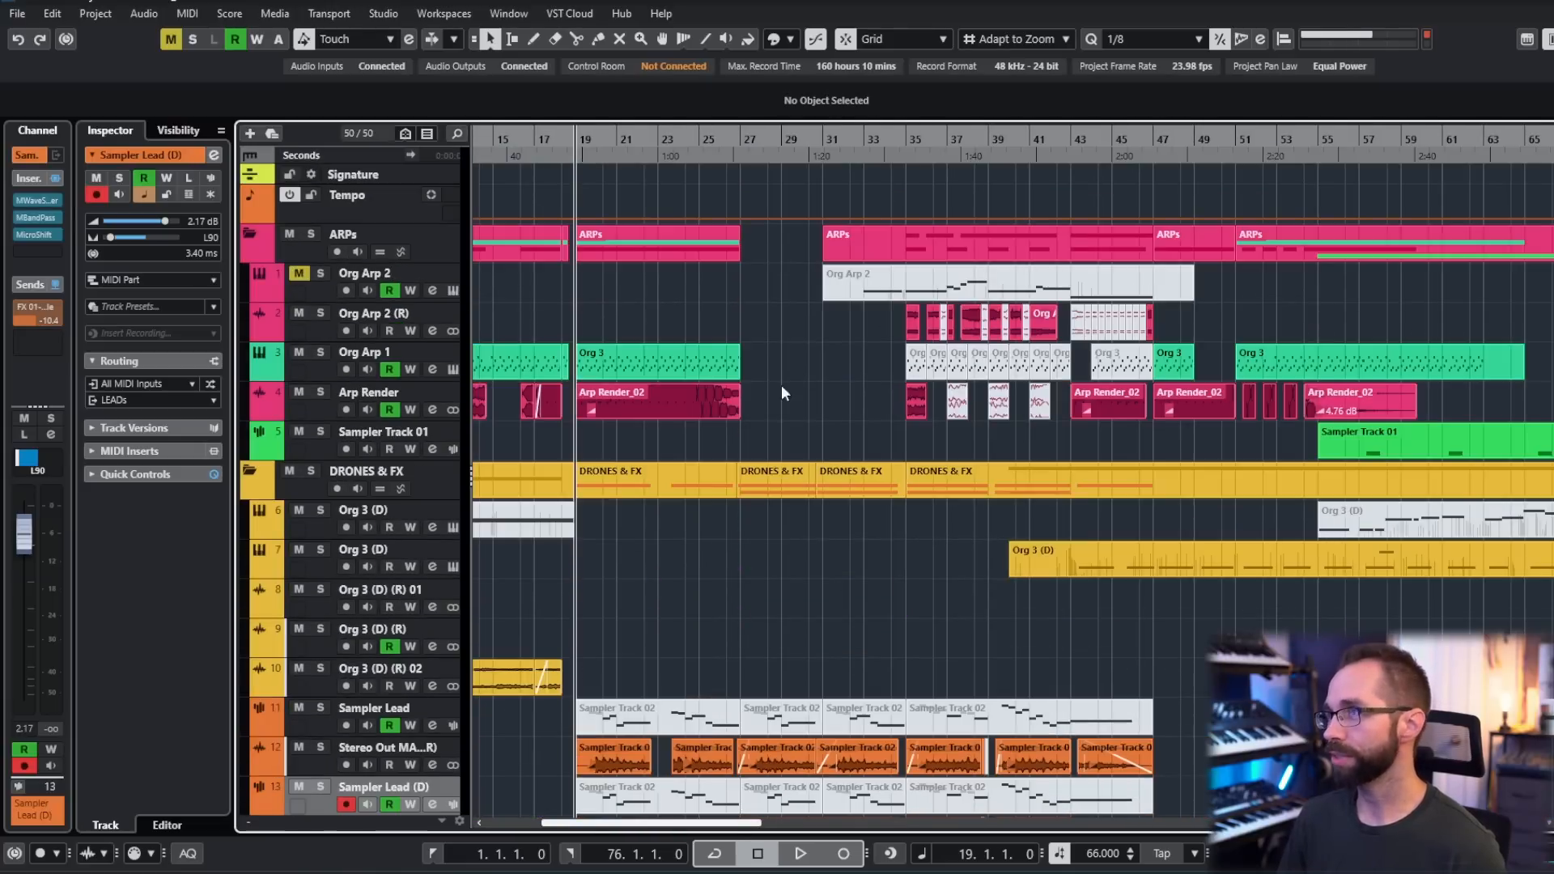
pyautogui.scroll(-5, 844, 392)
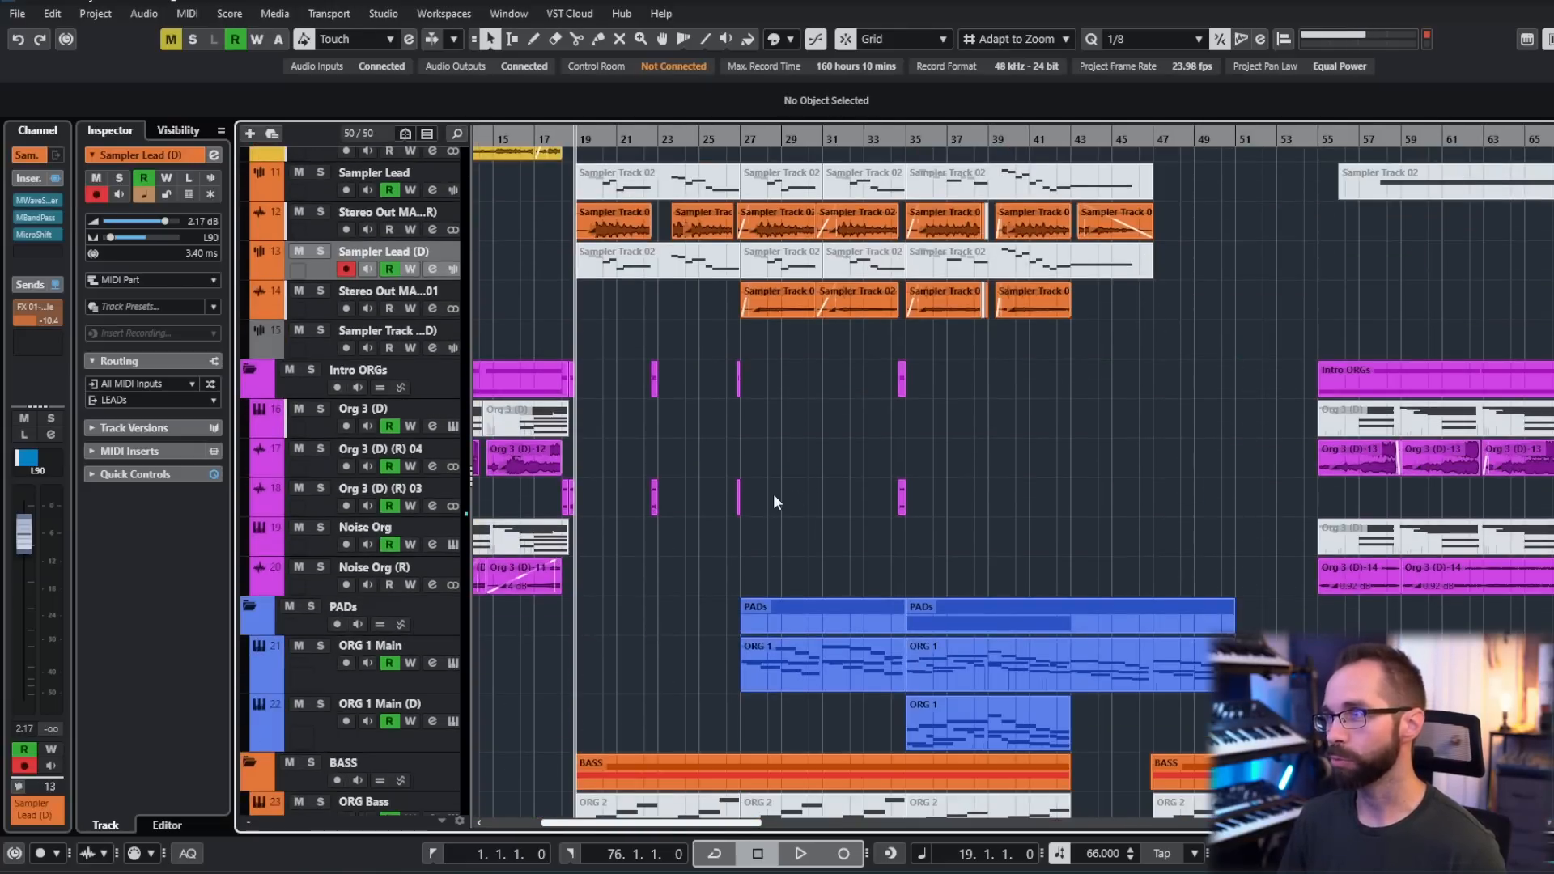
# - Follow the unsoloed arrangement during playback from bar 19 through the leads, pads and bass tracks
pyautogui.hscroll(-4, 773, 502)
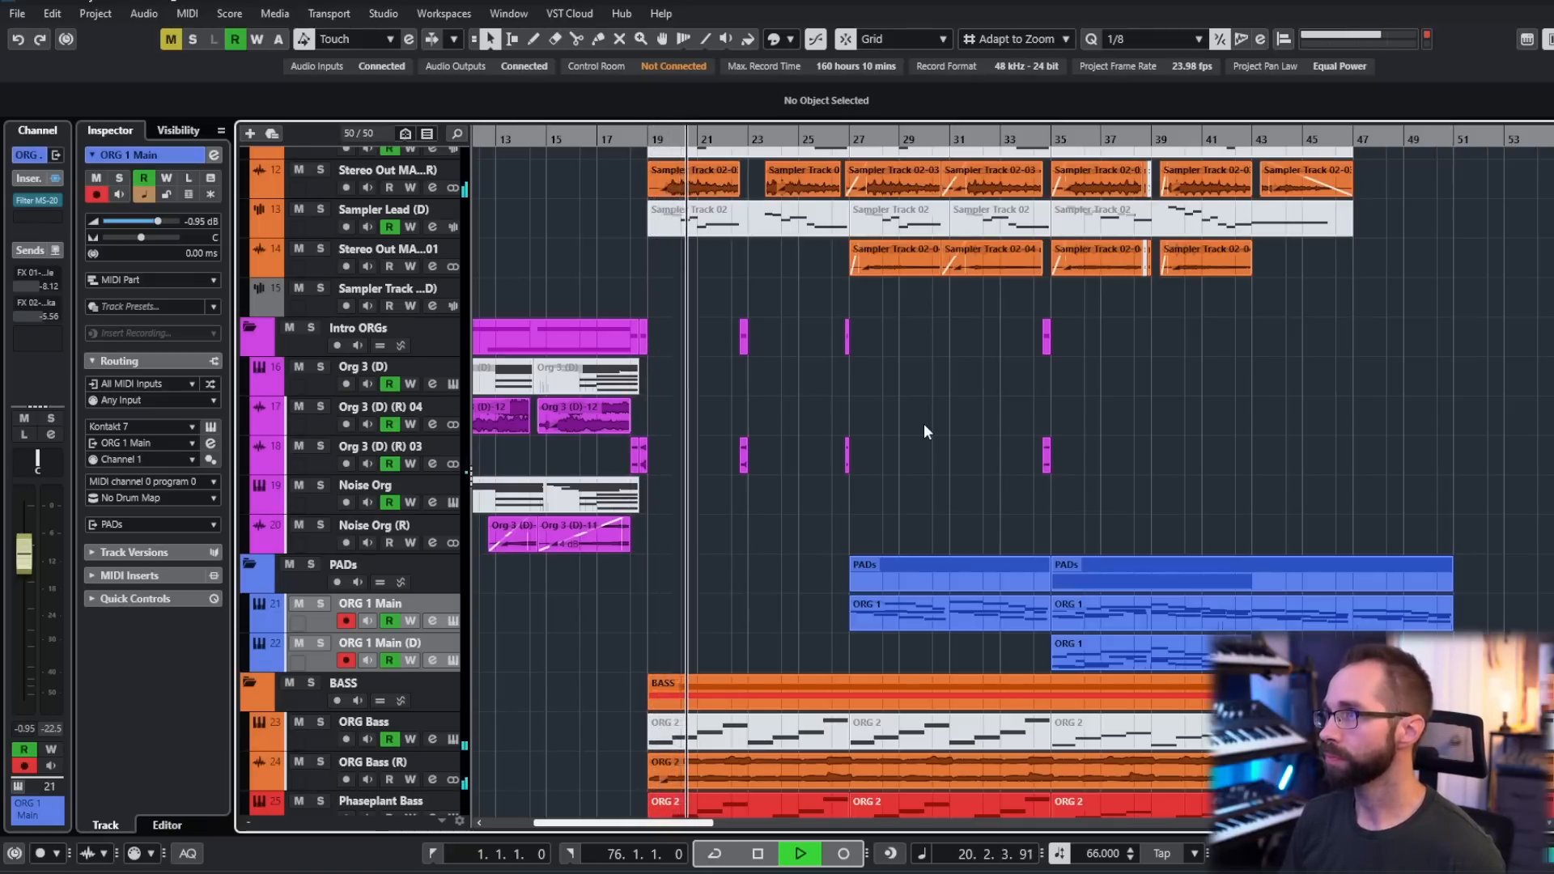
pyautogui.scroll(3, 925, 424)
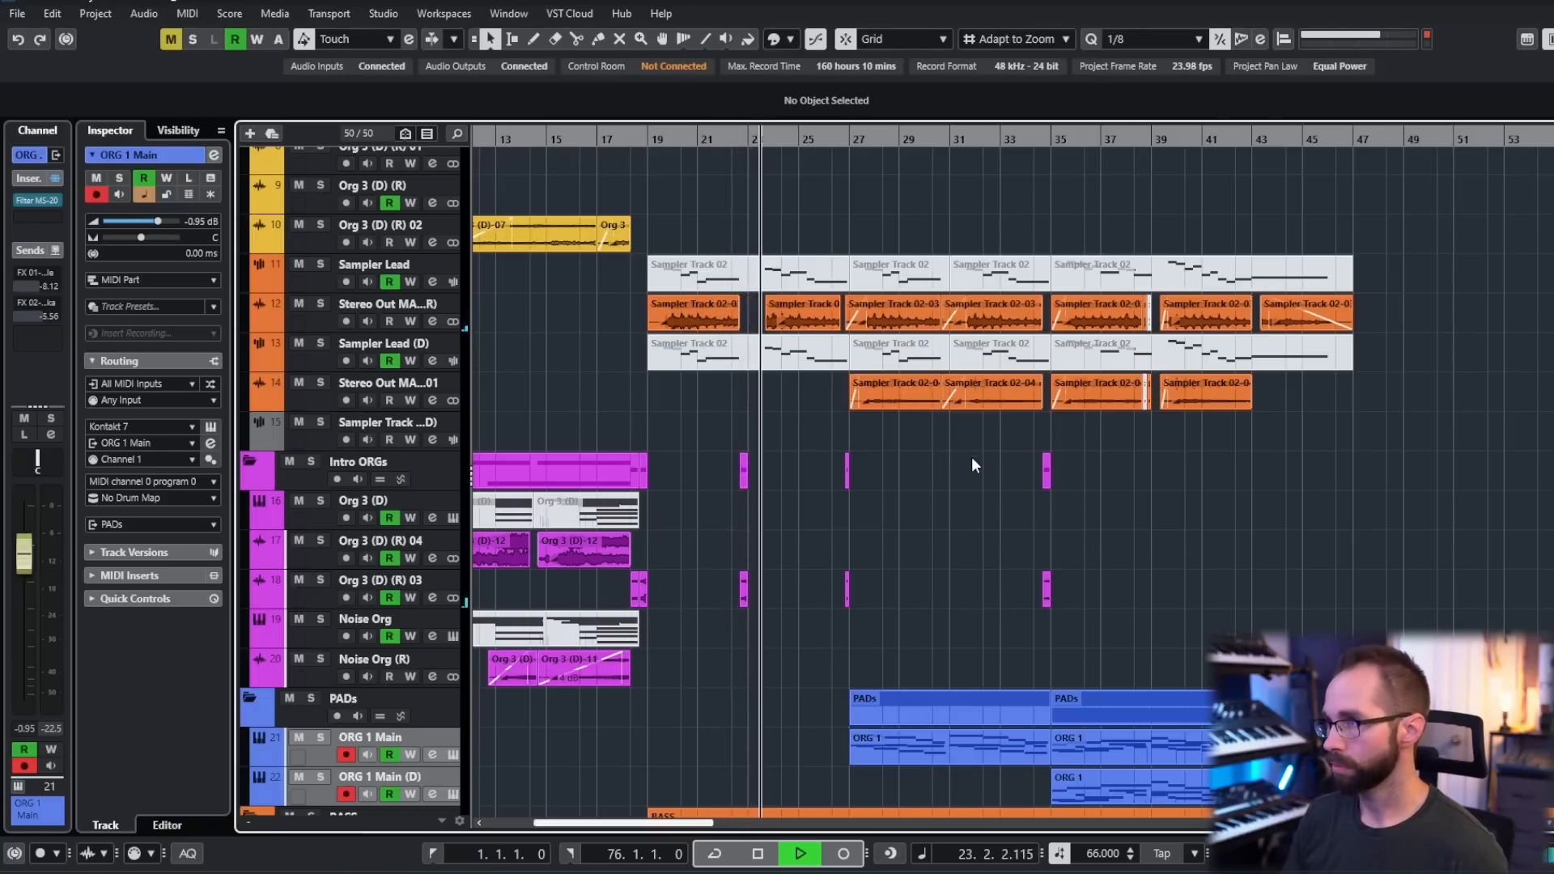
pyautogui.scroll(1, 974, 476)
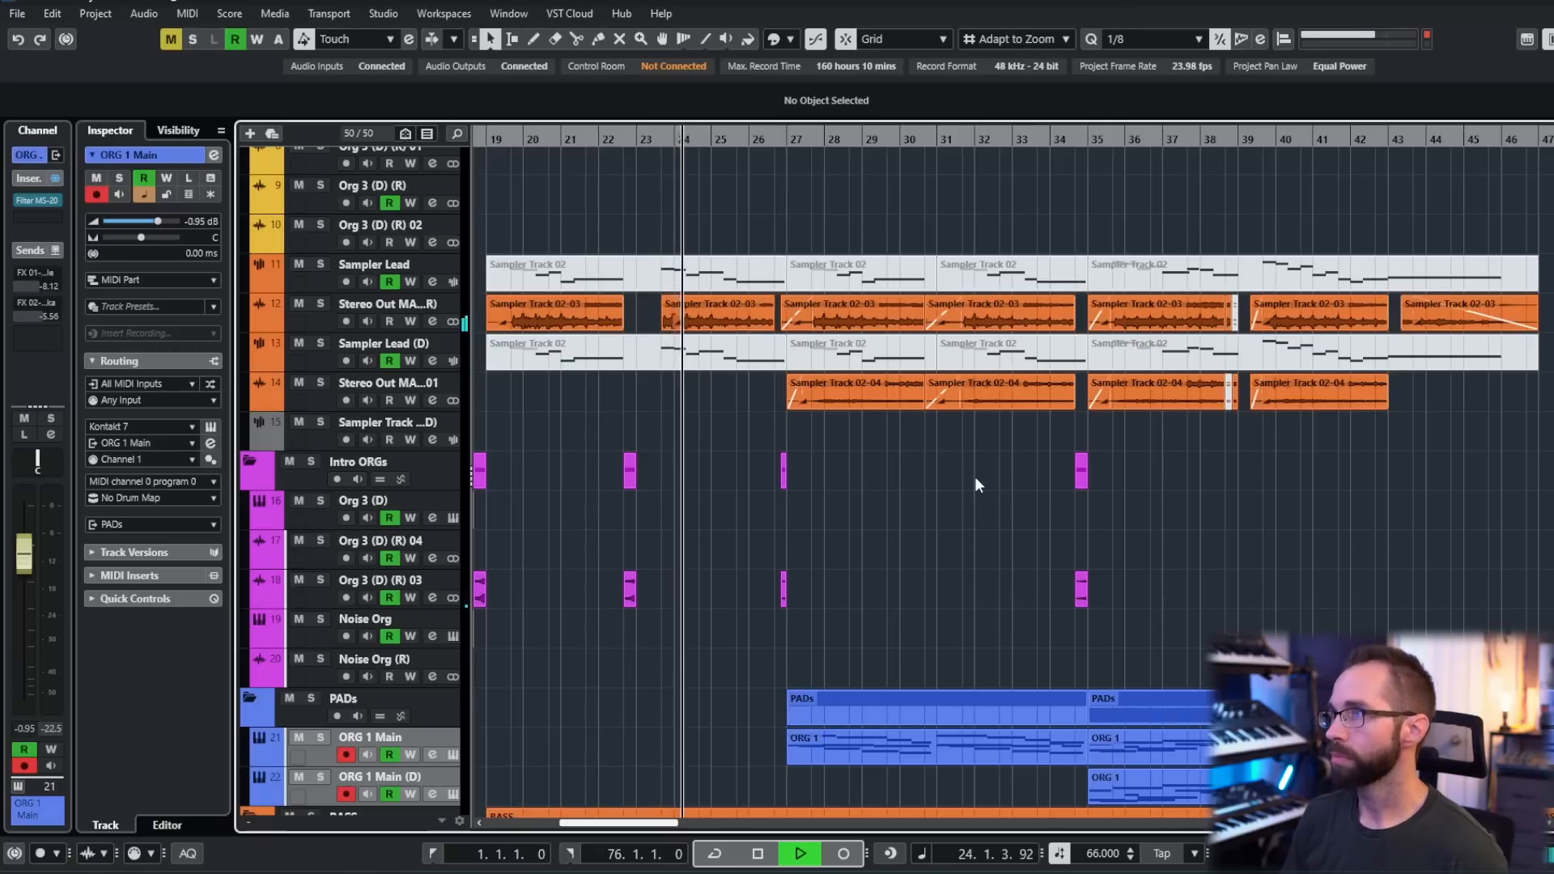
pyautogui.scroll(-3, 975, 484)
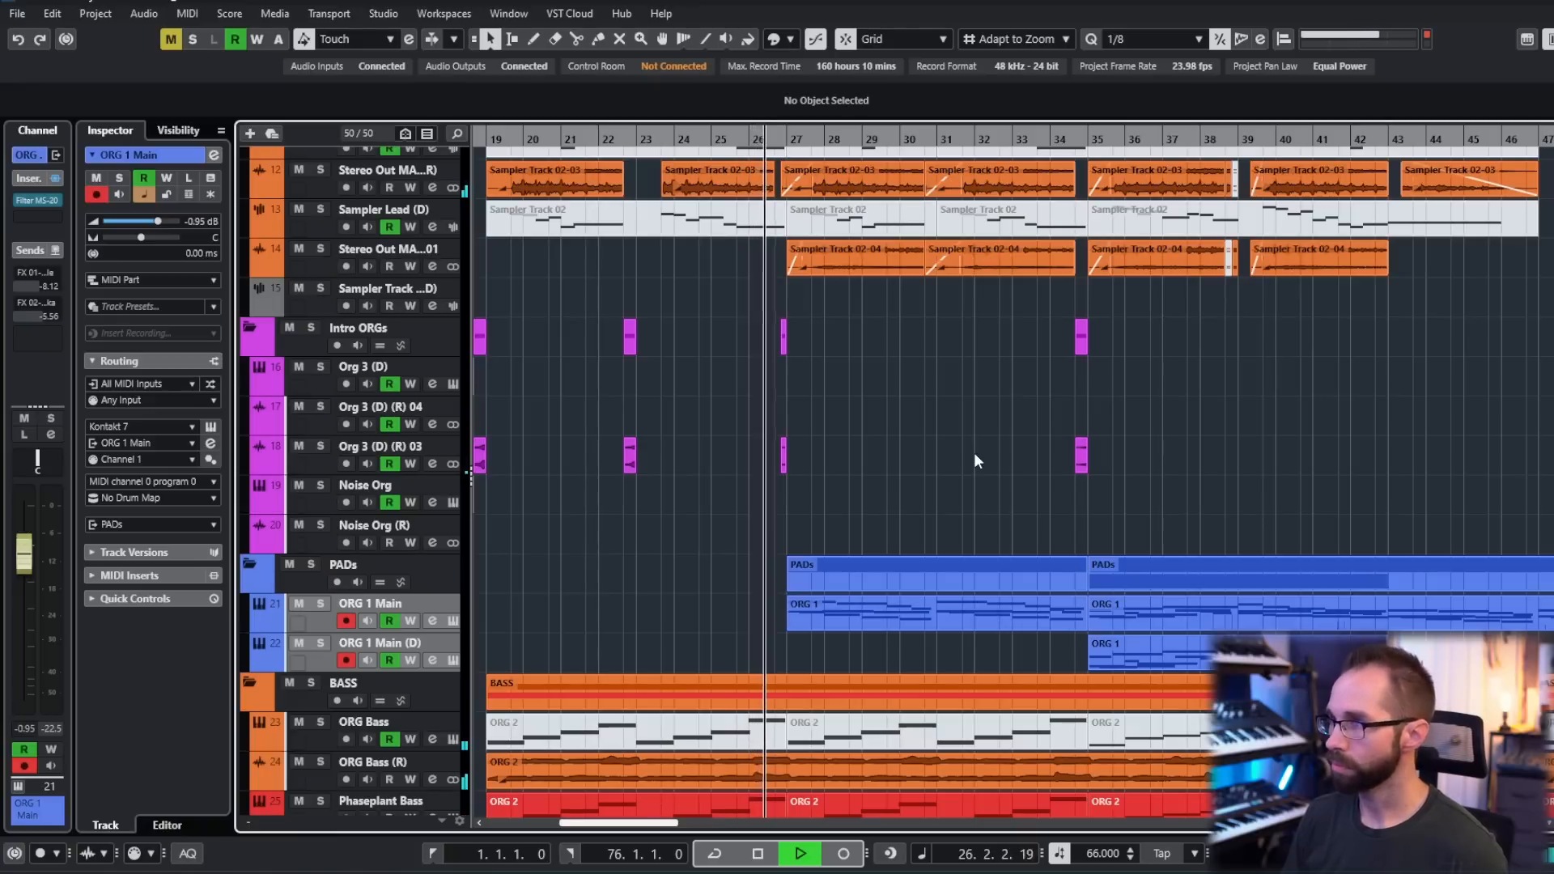
pyautogui.scroll(3, 974, 456)
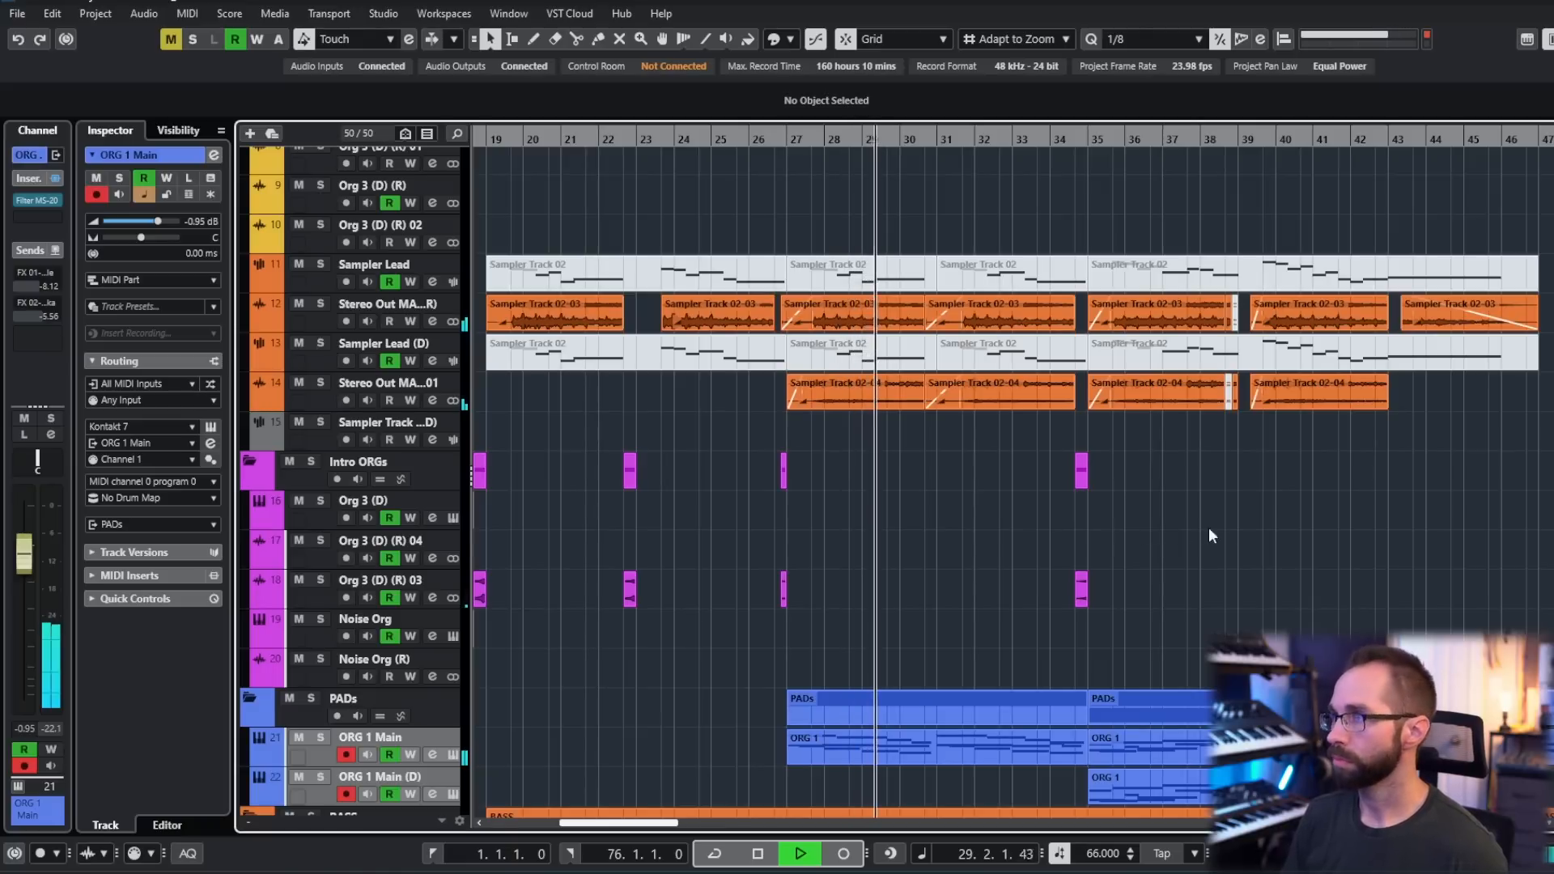
pyautogui.moveTo(1313, 544); pyautogui.dragTo(1234, 520)
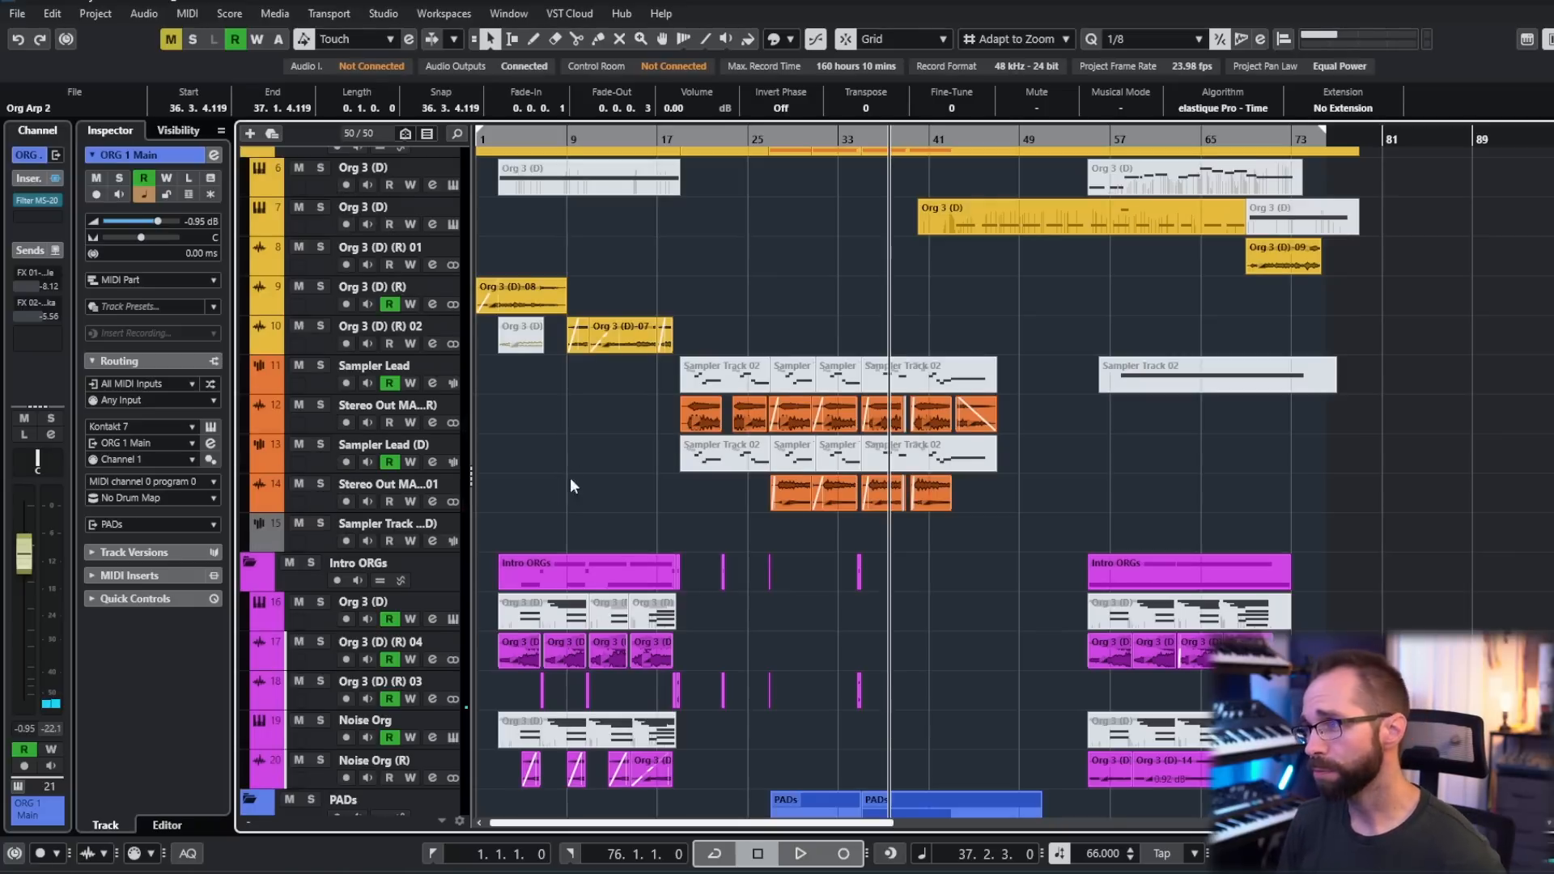
# - Solo the Intro ORGs folder, audition the intro organs from bar 5, and stop playback
pyautogui.scroll(-3, 564, 491)
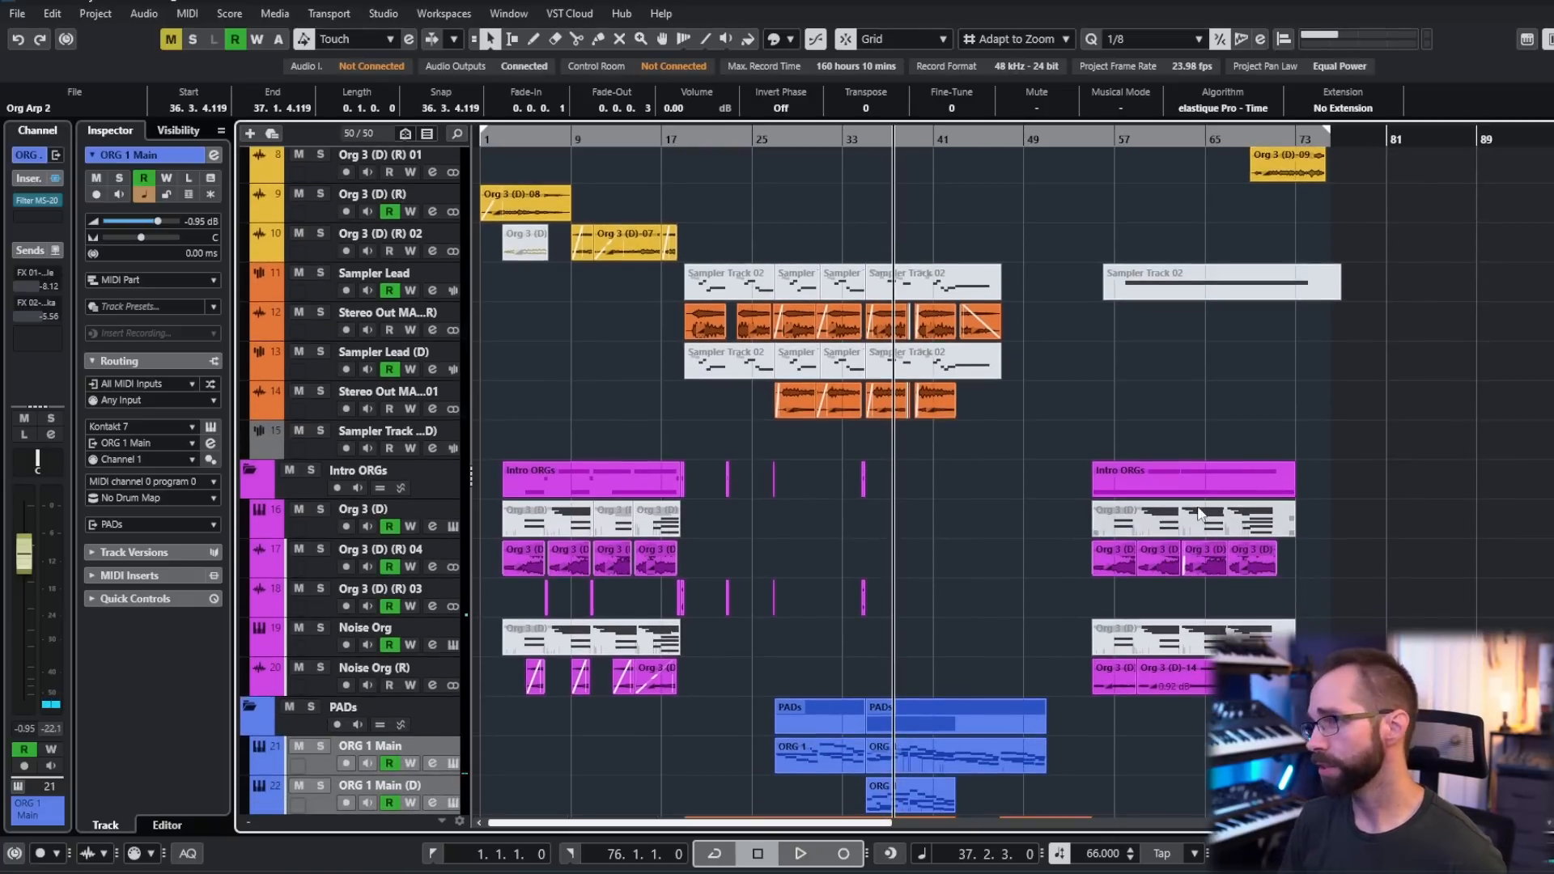
pyautogui.keyDown('ctrl'); pyautogui.scroll(6, 554, 595); pyautogui.keyUp('ctrl')
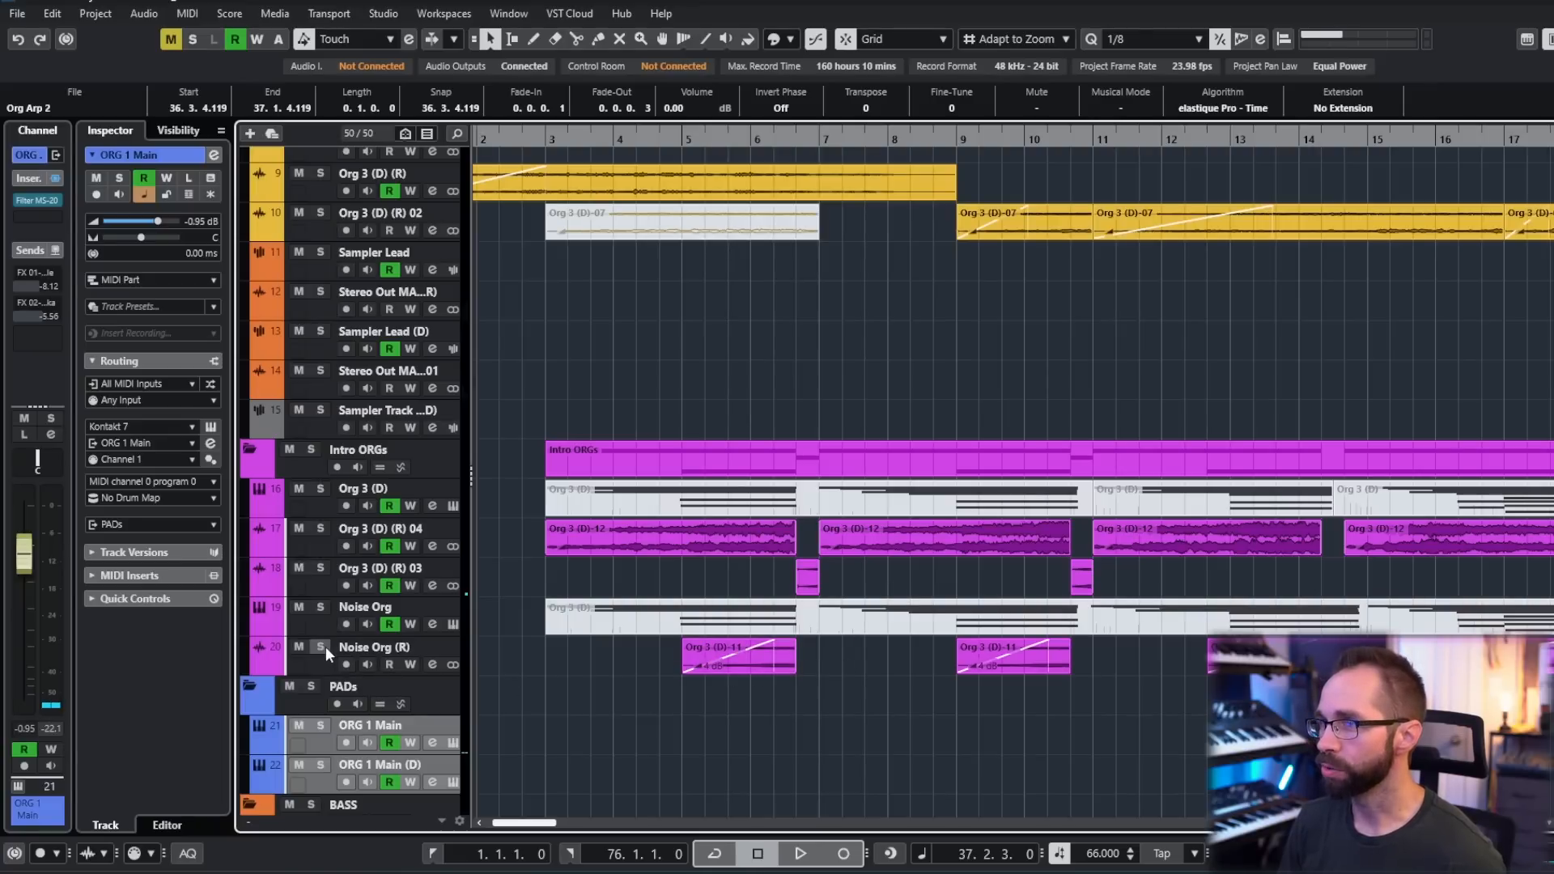
pyautogui.click(686, 140)
pyautogui.click(310, 450)
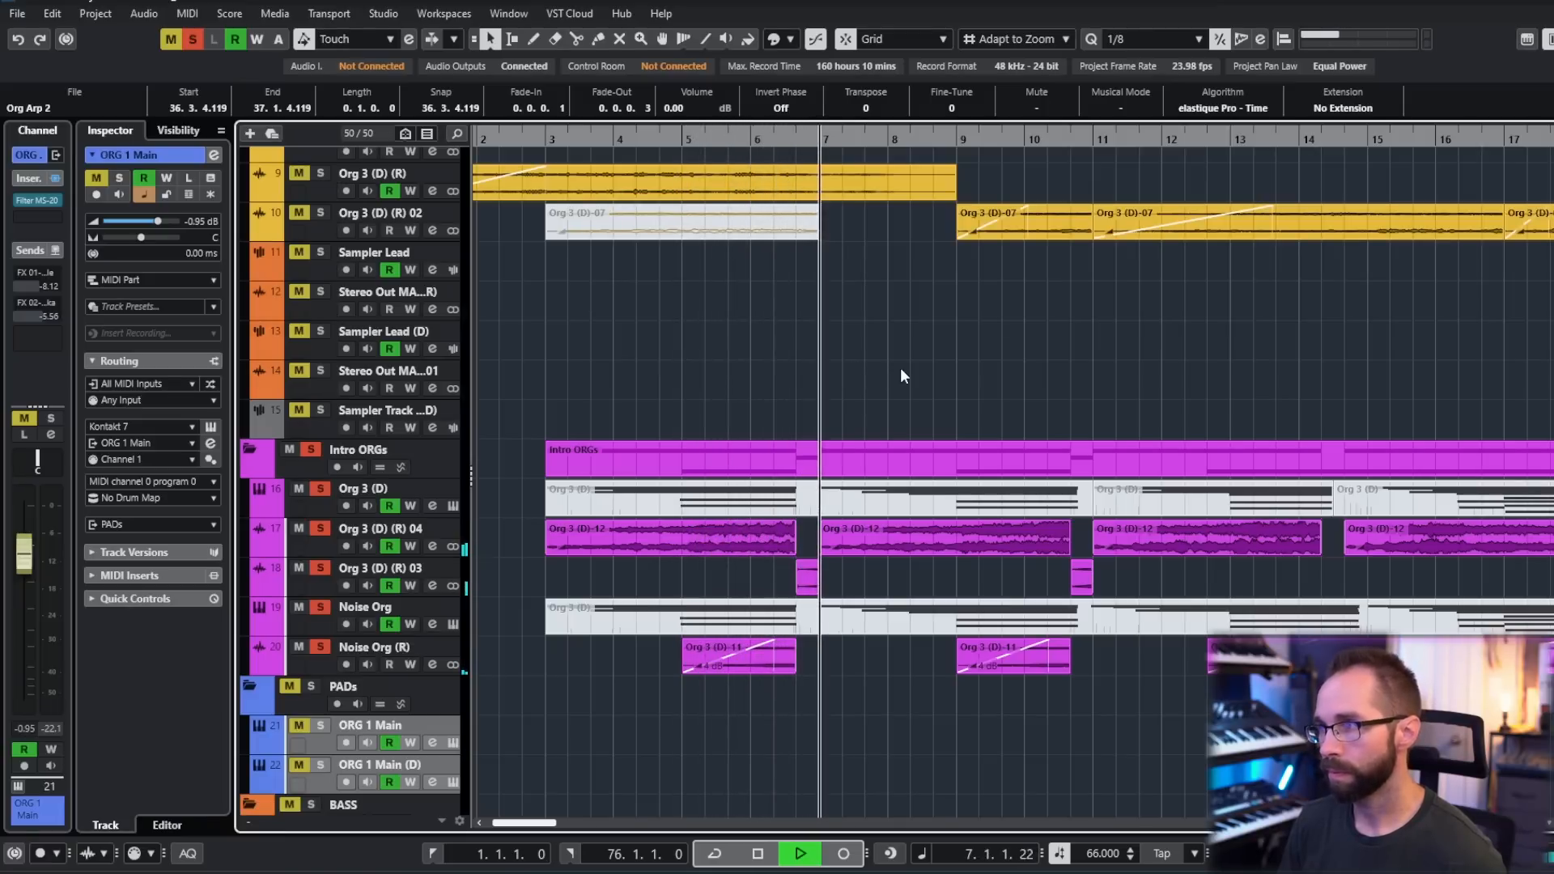
pyautogui.press('space')
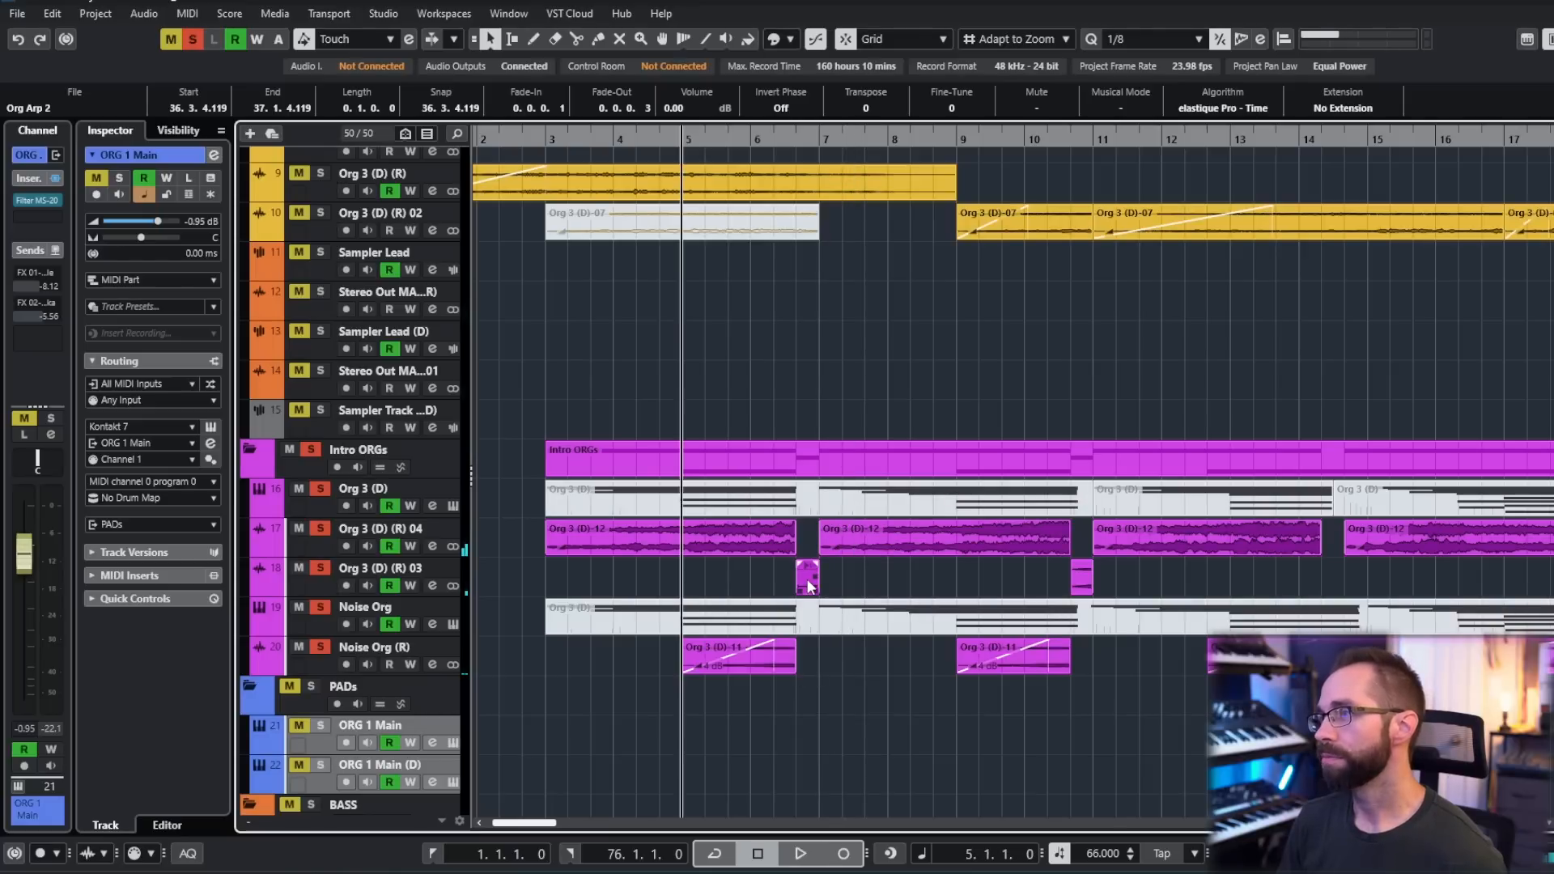
# - Select the short Org 3 (D)-11 clip just before bar 7 on the Org 3 (D) (R) 03 track
pyautogui.scroll(3, 808, 579)
pyautogui.scroll(2, 808, 579)
pyautogui.click(784, 576)
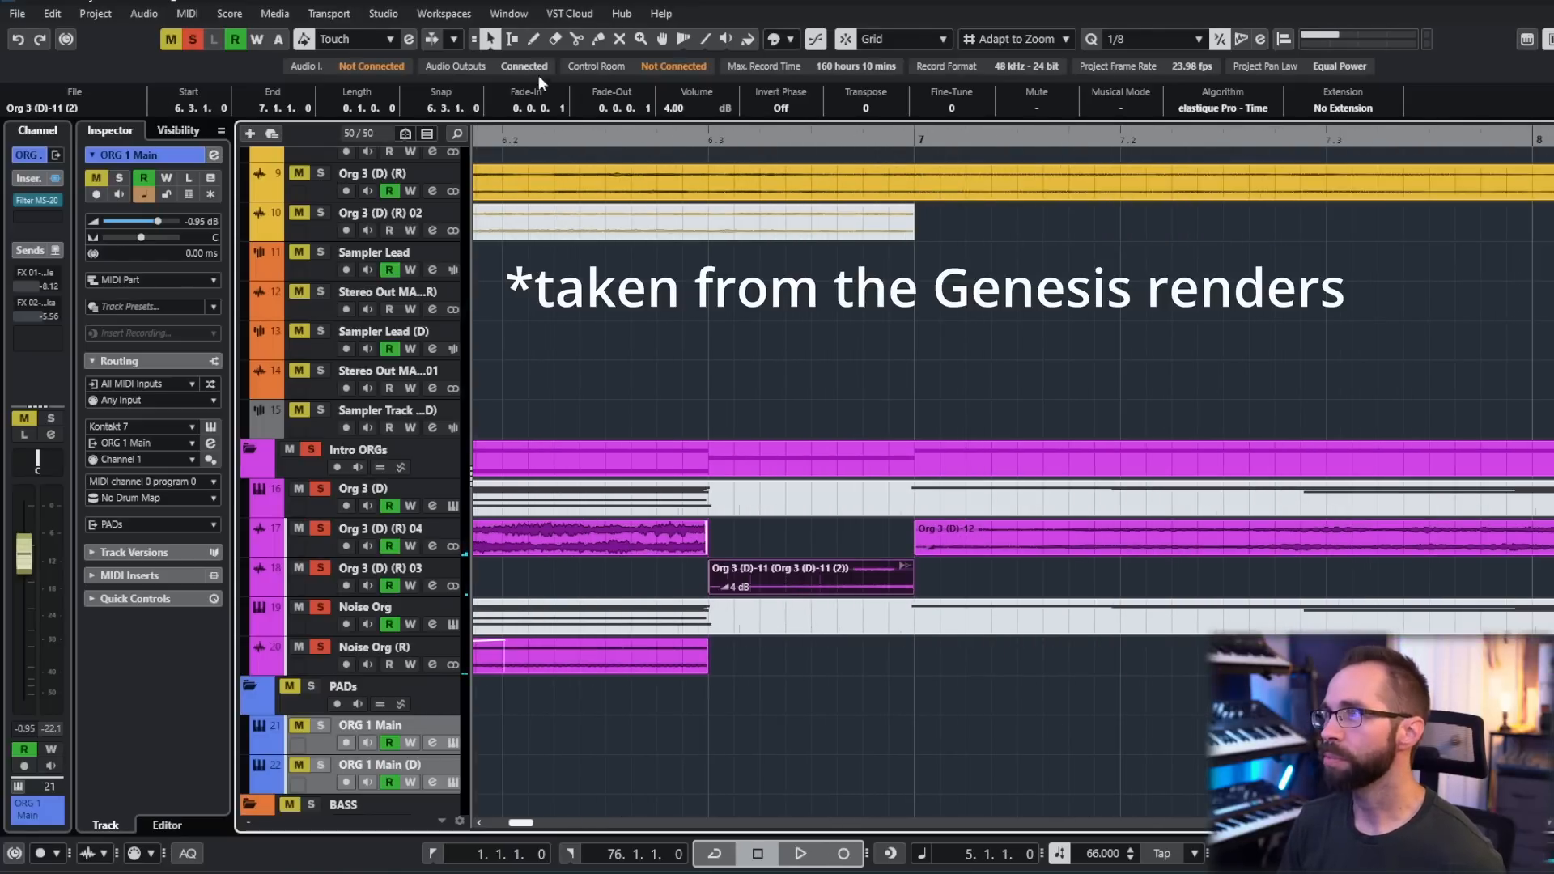
# - Select the Sampler Lead track, examine its Org 3 (D)-08.wav sample in Sampler Control, and hide the editor
pyautogui.scroll(-5, 774, 491)
pyautogui.scroll(-2, 861, 544)
pyautogui.scroll(1, 972, 547)
pyautogui.hscroll(1, 973, 546)
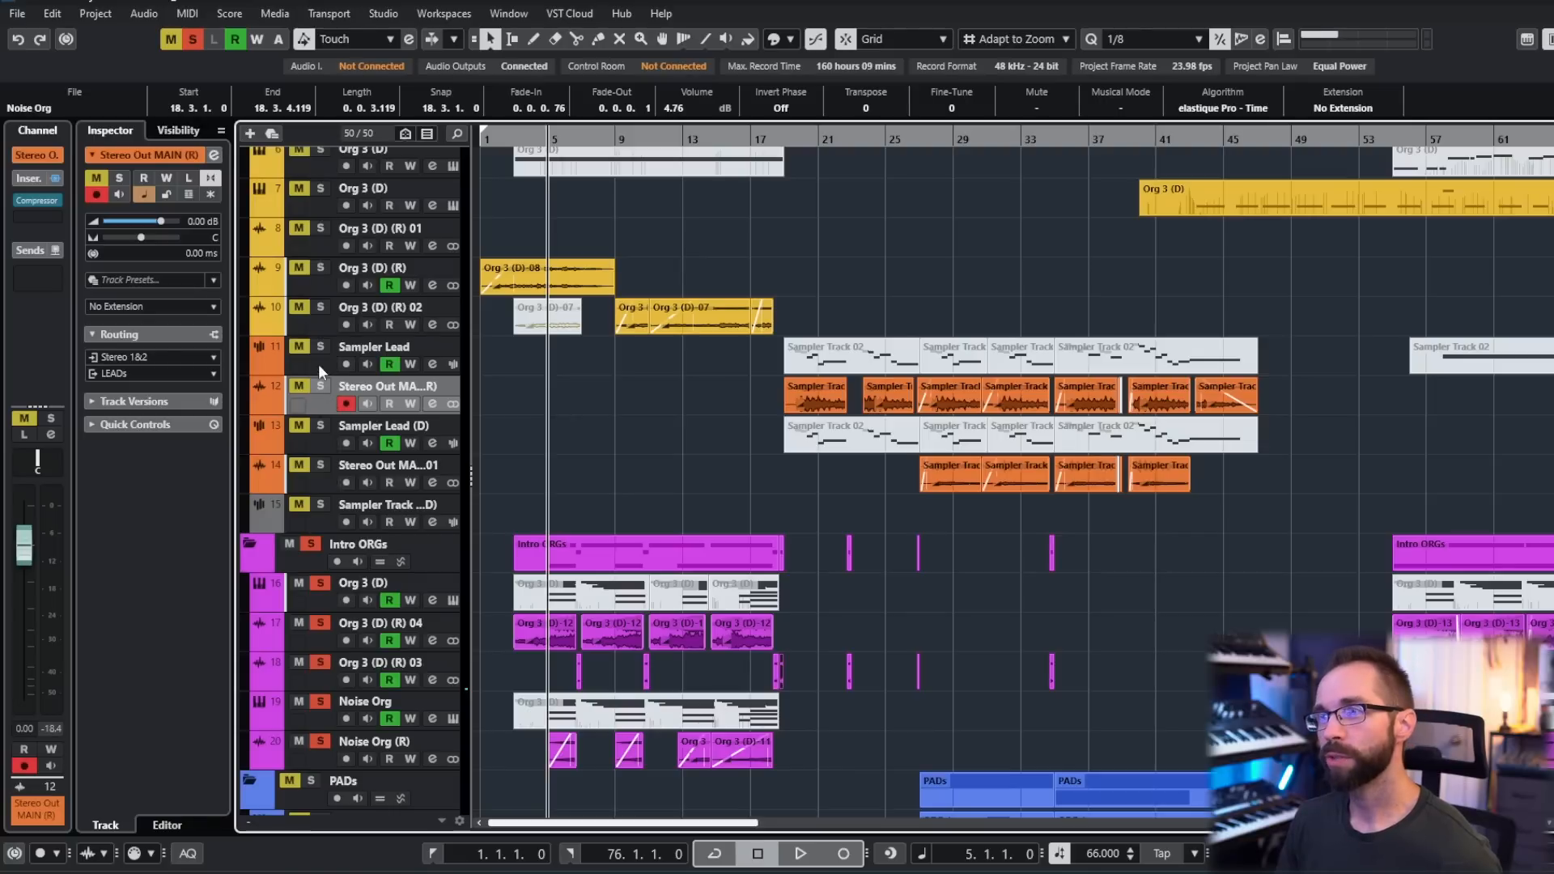
pyautogui.click(326, 364)
pyautogui.click(452, 366)
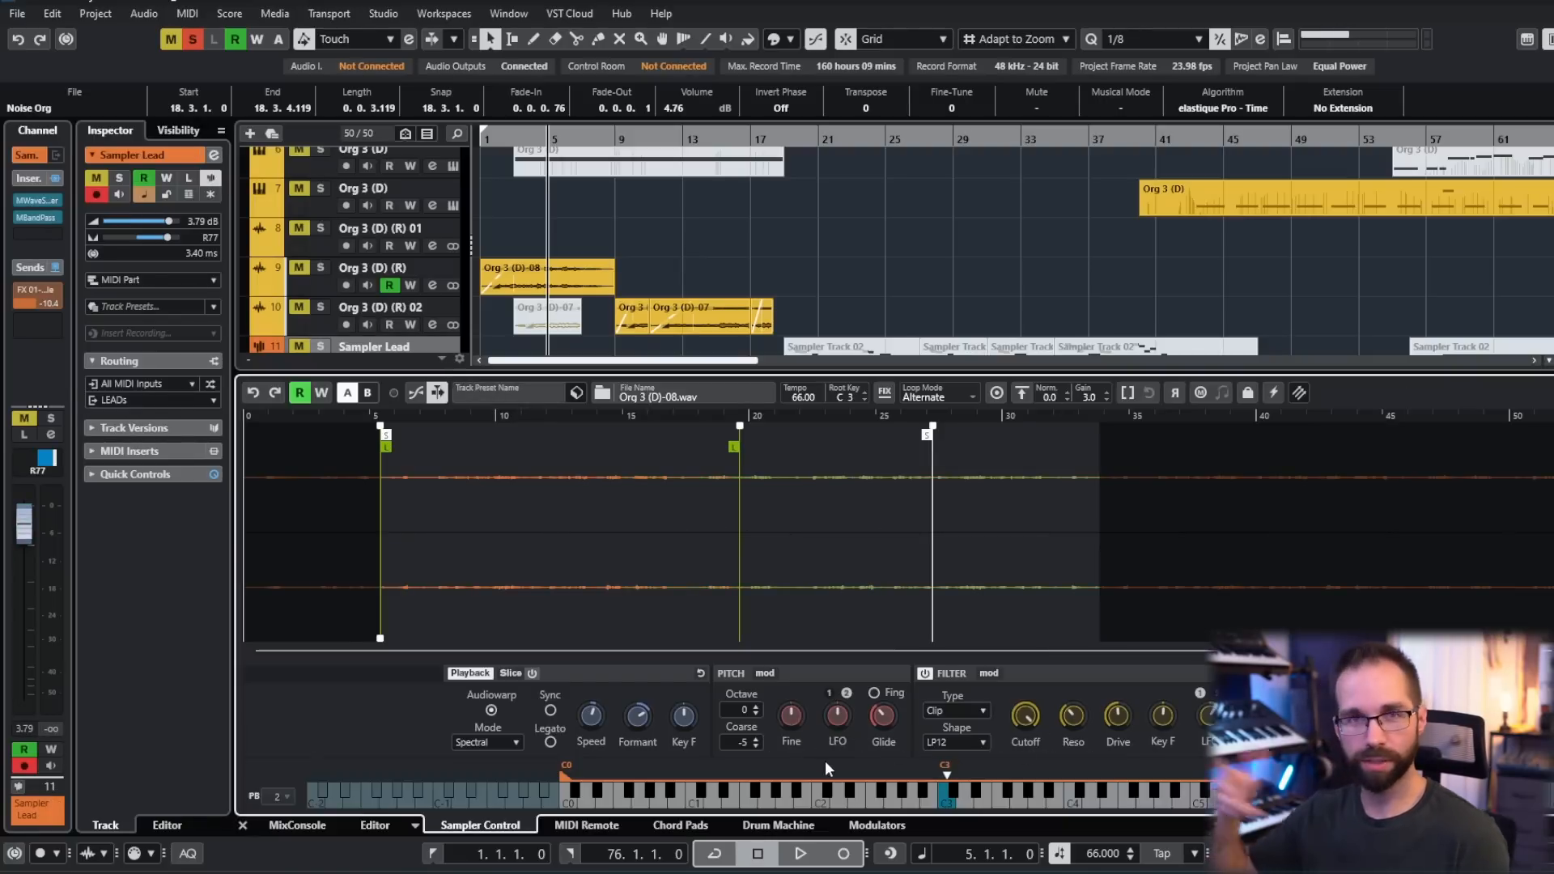
pyautogui.hotkey('ctrl', 'alt', 'e')
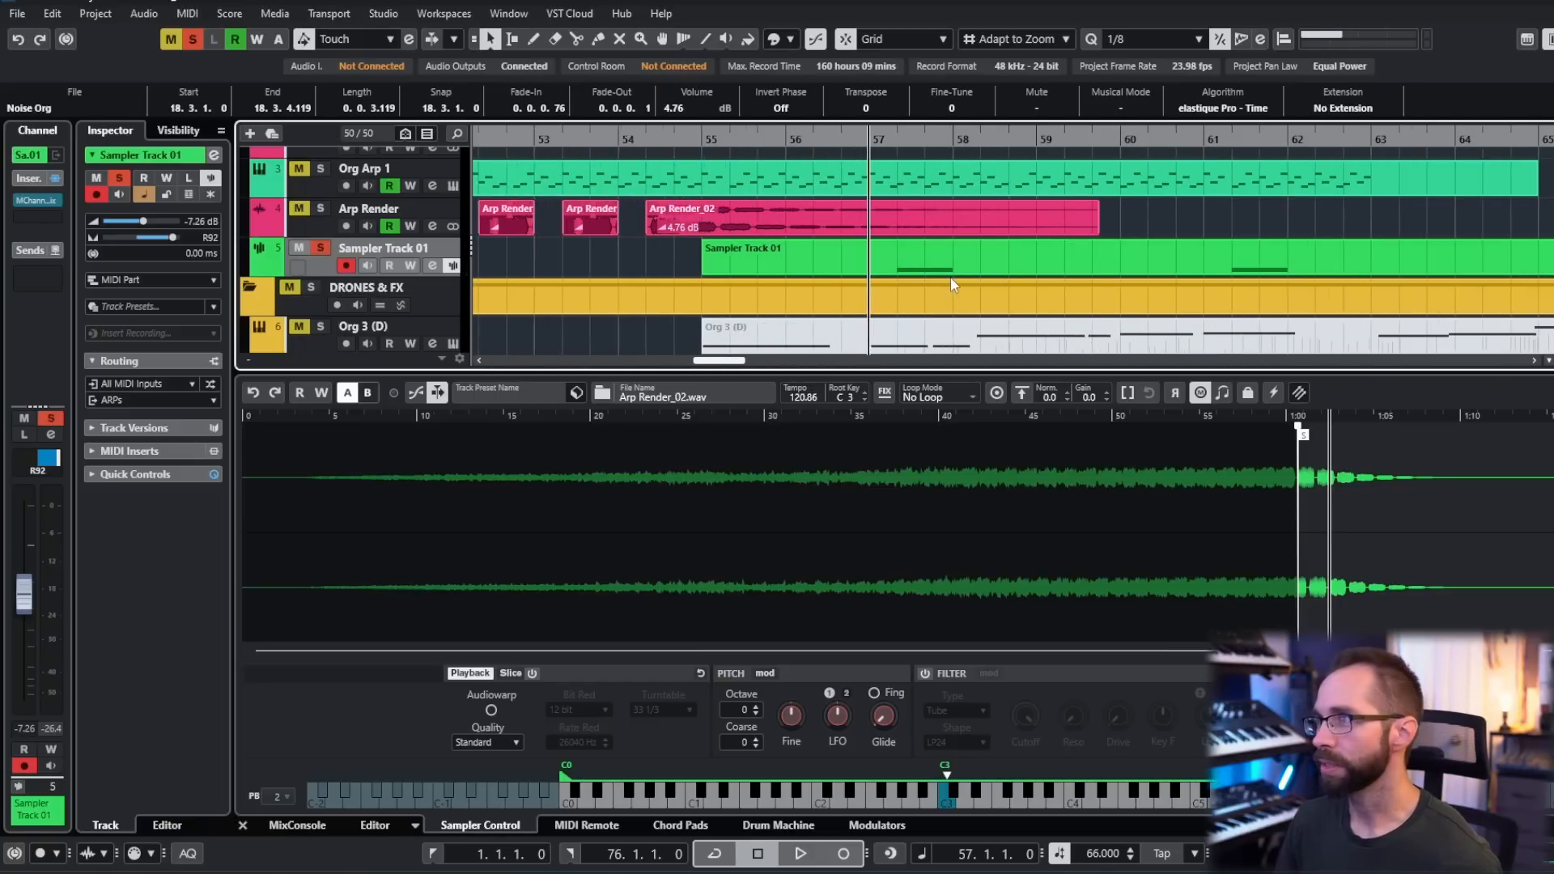
# - Audition the soloed Sampler Track 01 from bar 57 with its Arp Render_02.wav sample displayed, and hide Sampler Control
pyautogui.moveTo(861, 134); pyautogui.dragTo(861, 143)
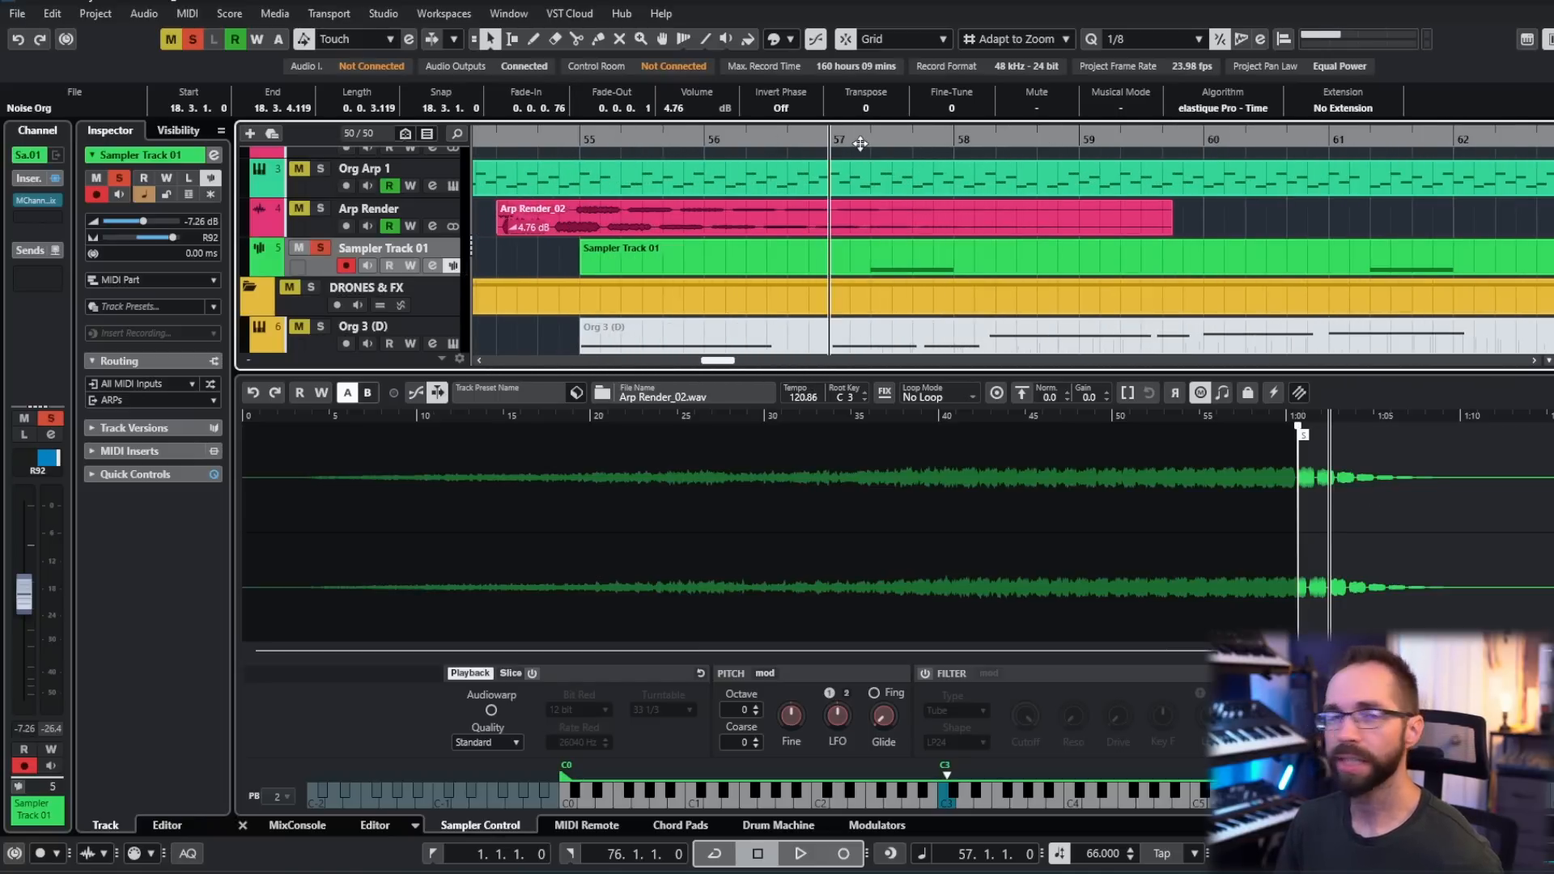
pyautogui.press('space')
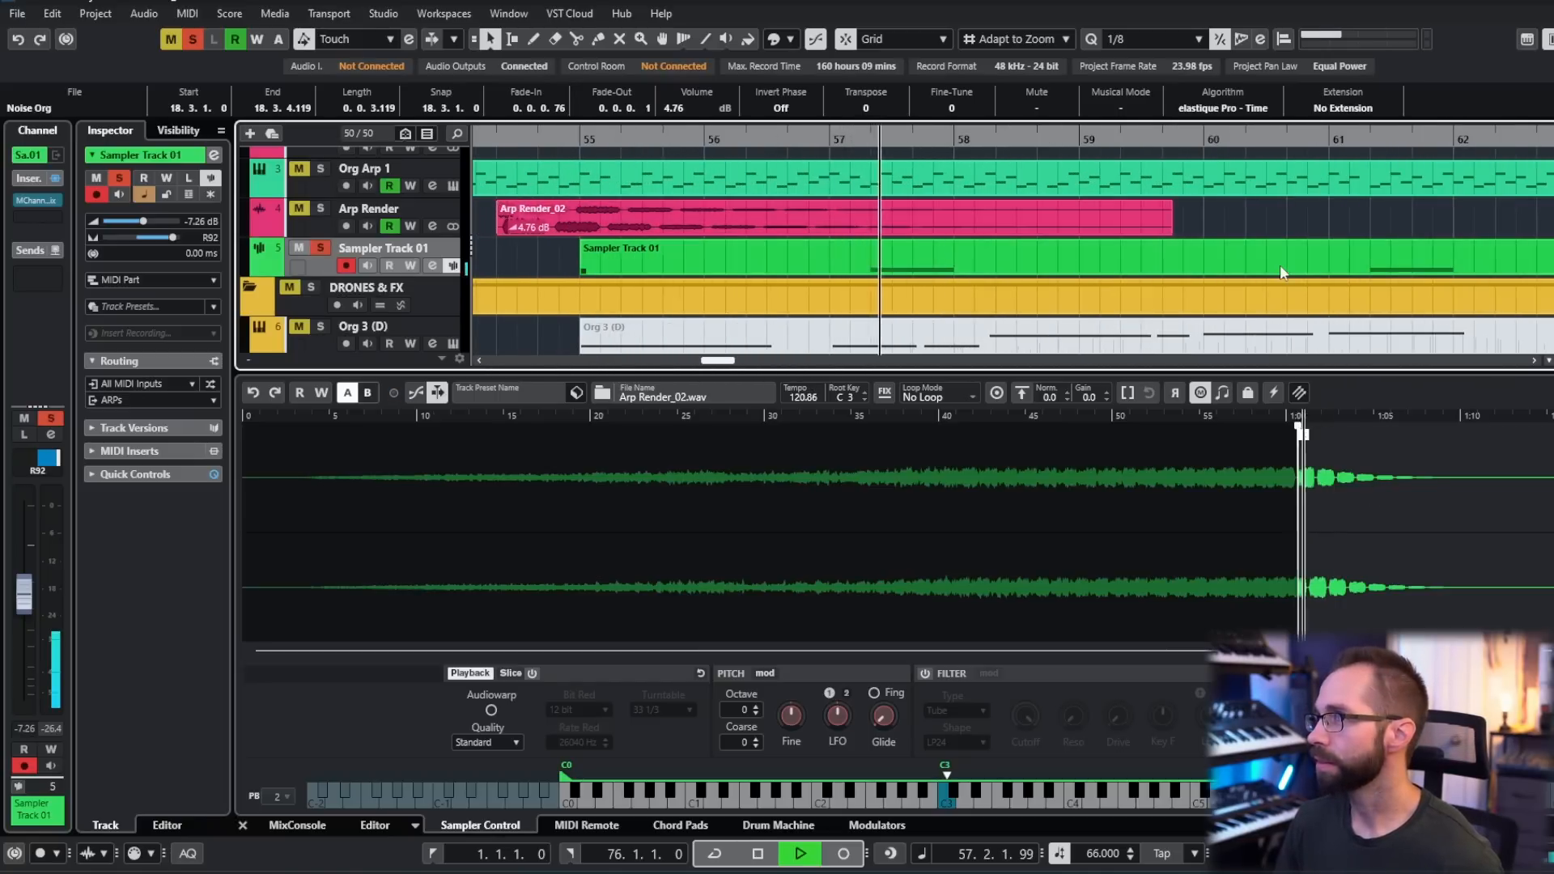
pyautogui.press('space')
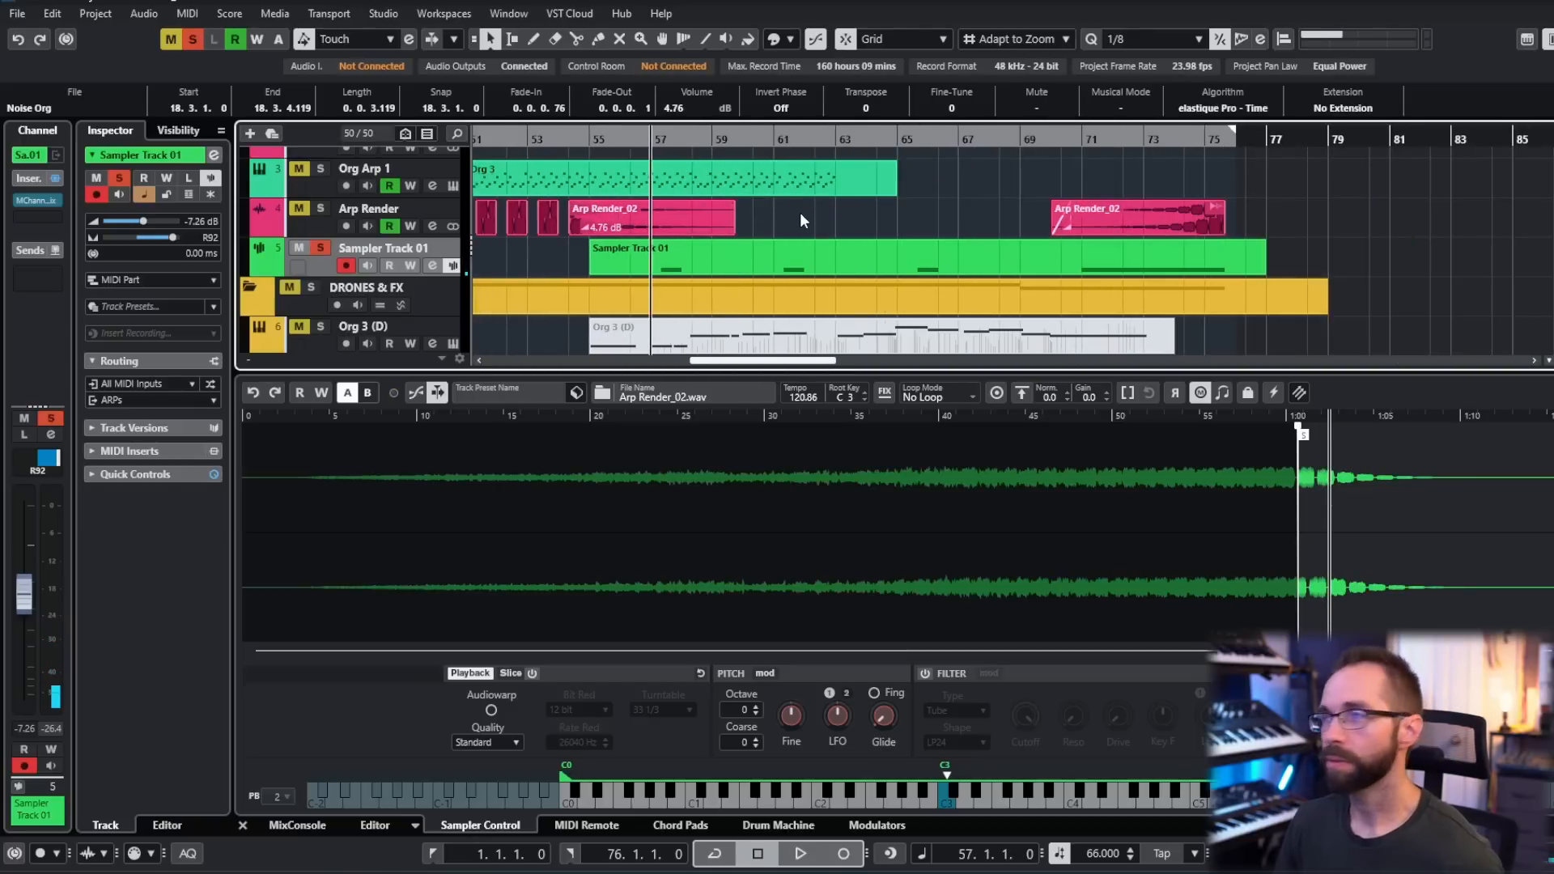
pyautogui.moveTo(800, 213); pyautogui.dragTo(907, 212)
pyautogui.hotkey('ctrl', 'alt', 'b')
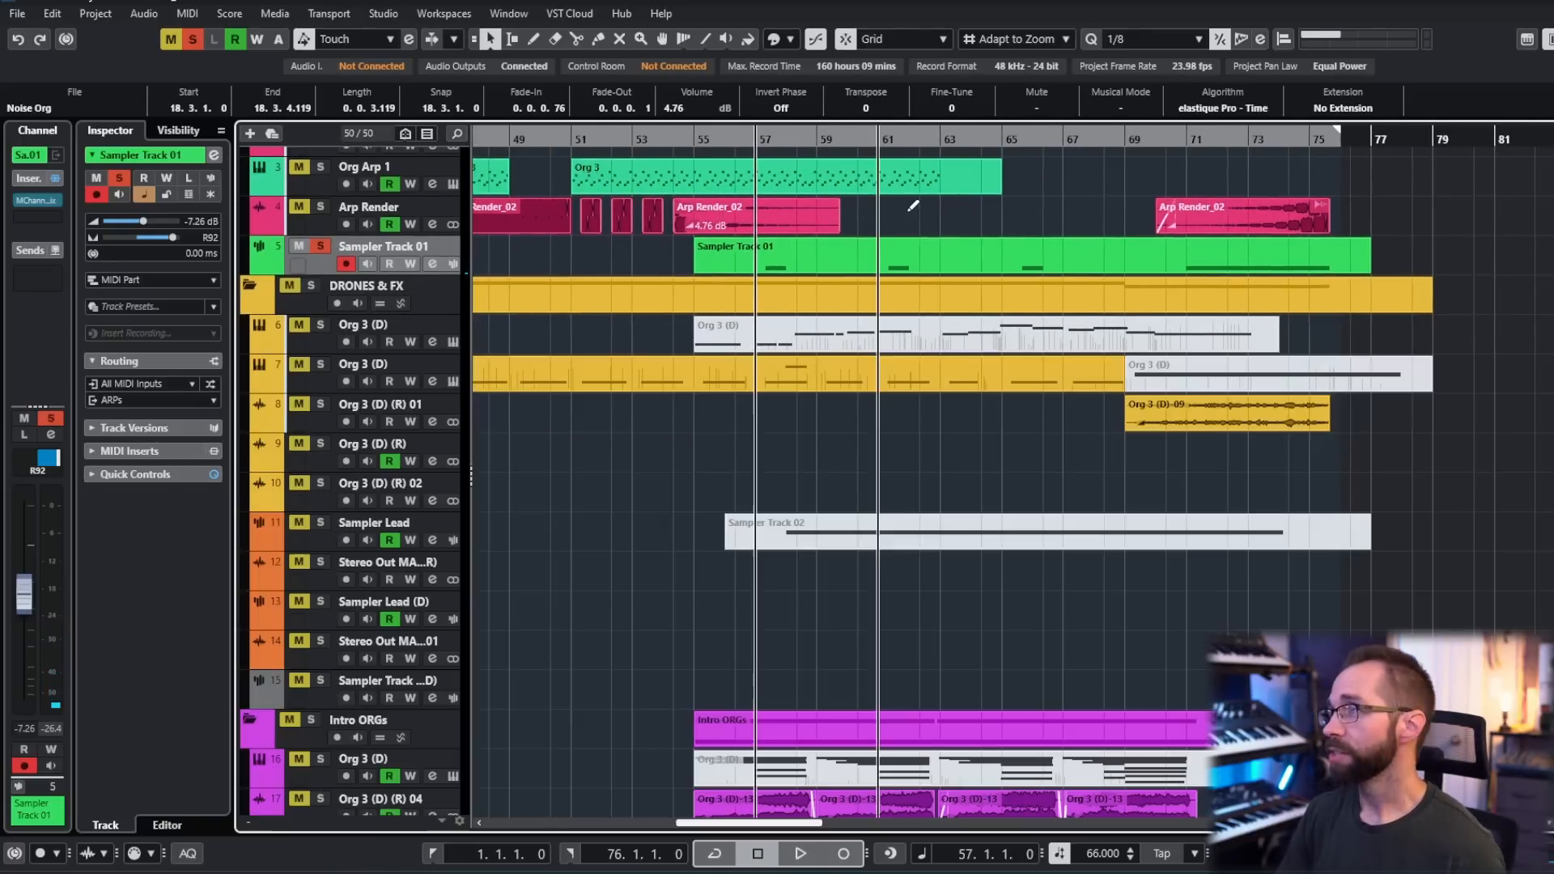
pyautogui.scroll(-2, 761, 525)
pyautogui.scroll(-2, 754, 523)
pyautogui.moveTo(649, 458); pyautogui.dragTo(915, 406)
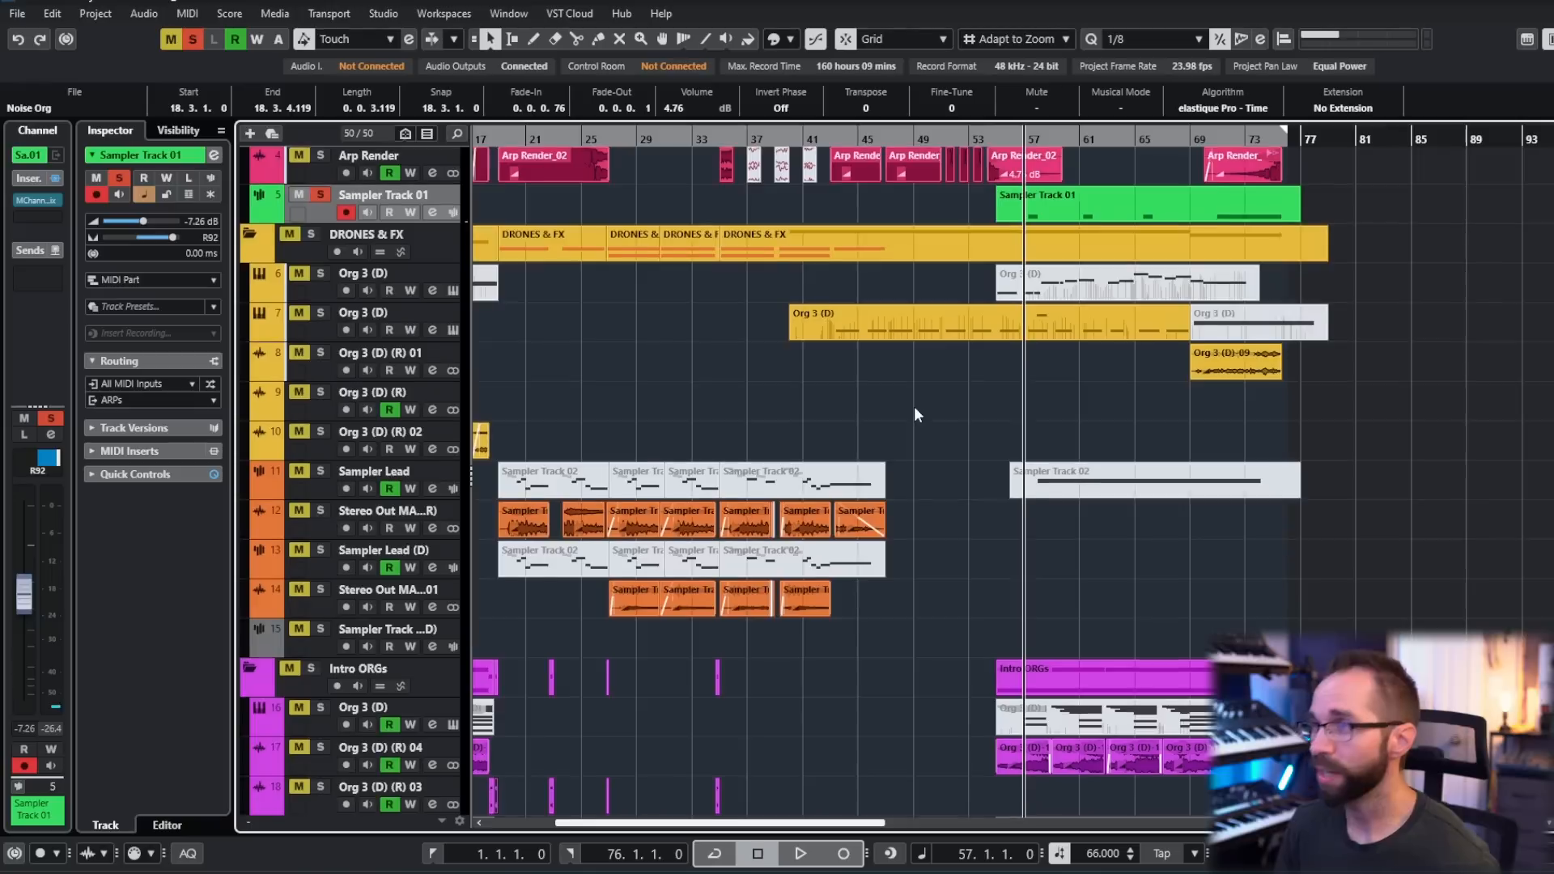
pyautogui.moveTo(791, 397); pyautogui.dragTo(913, 417)
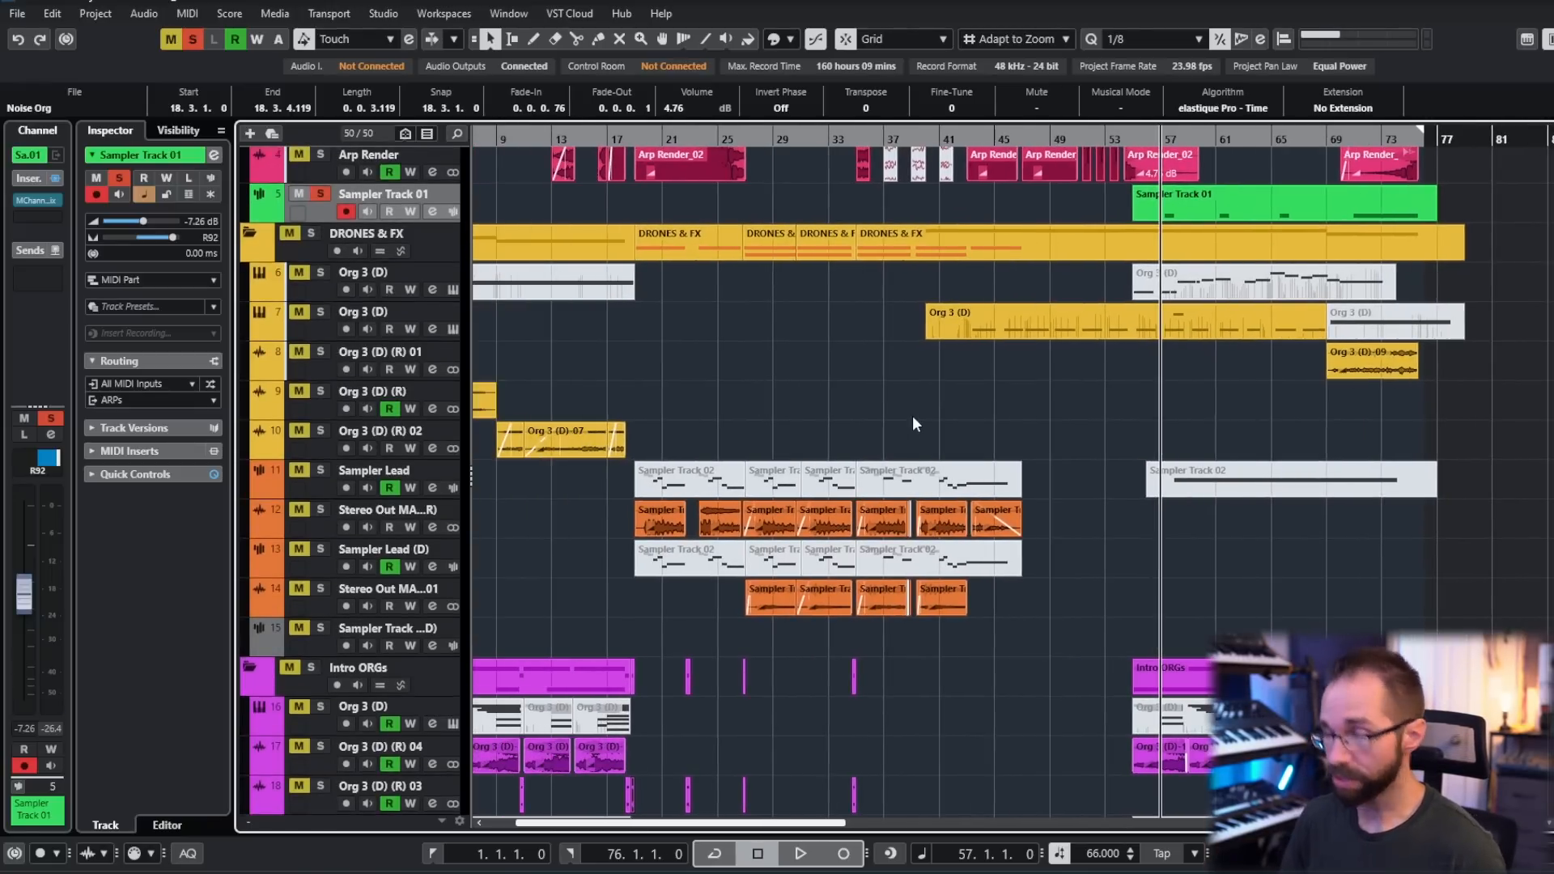
pyautogui.moveTo(774, 401); pyautogui.dragTo(912, 411)
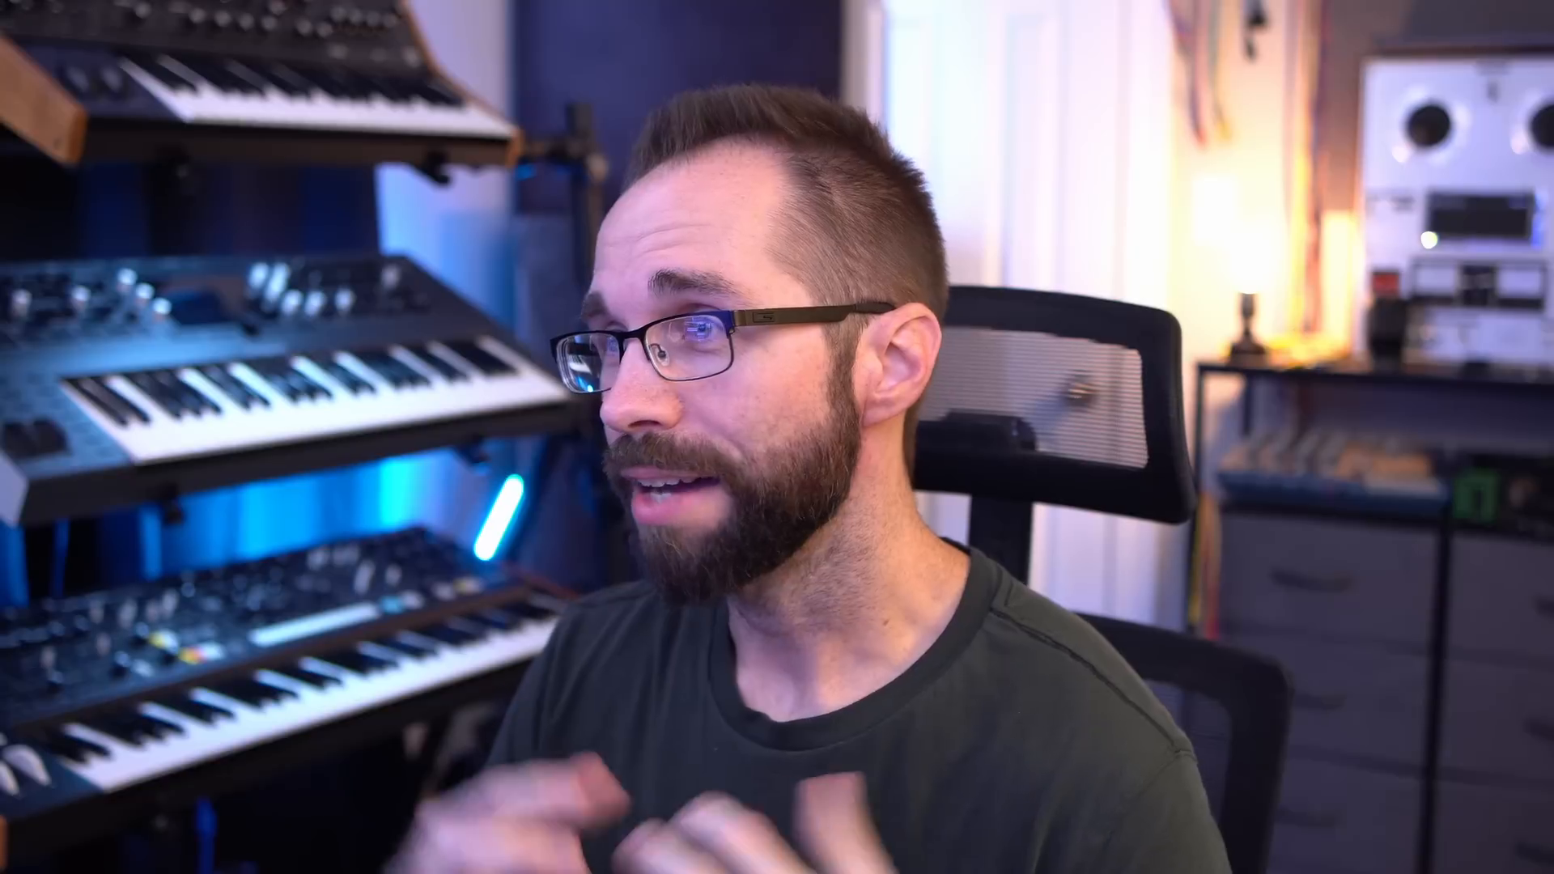
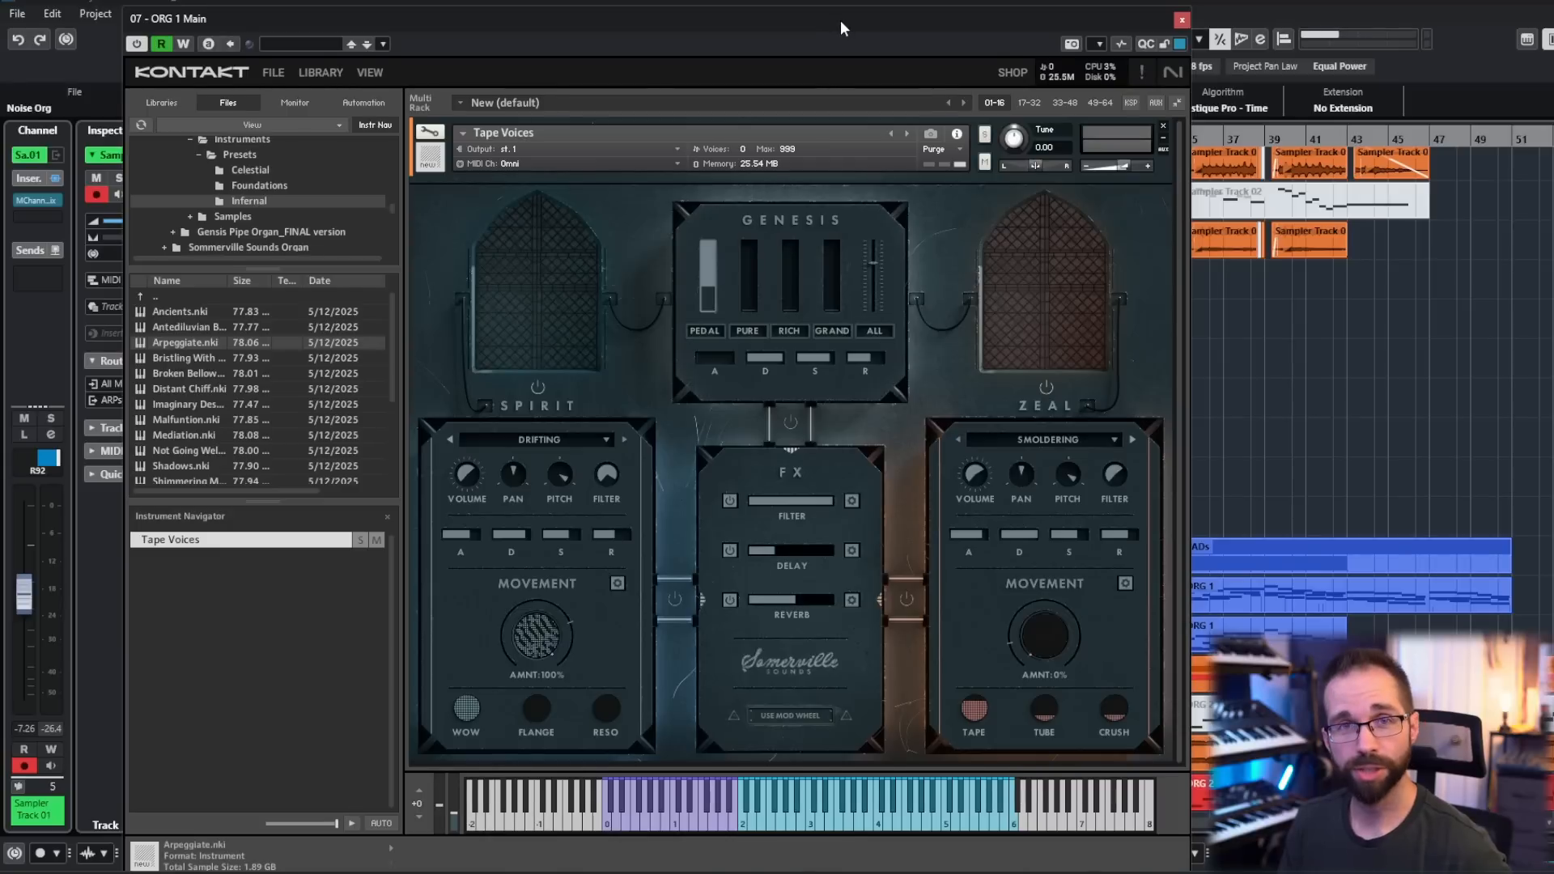
pyautogui.moveTo(841, 21); pyautogui.dragTo(876, 26)
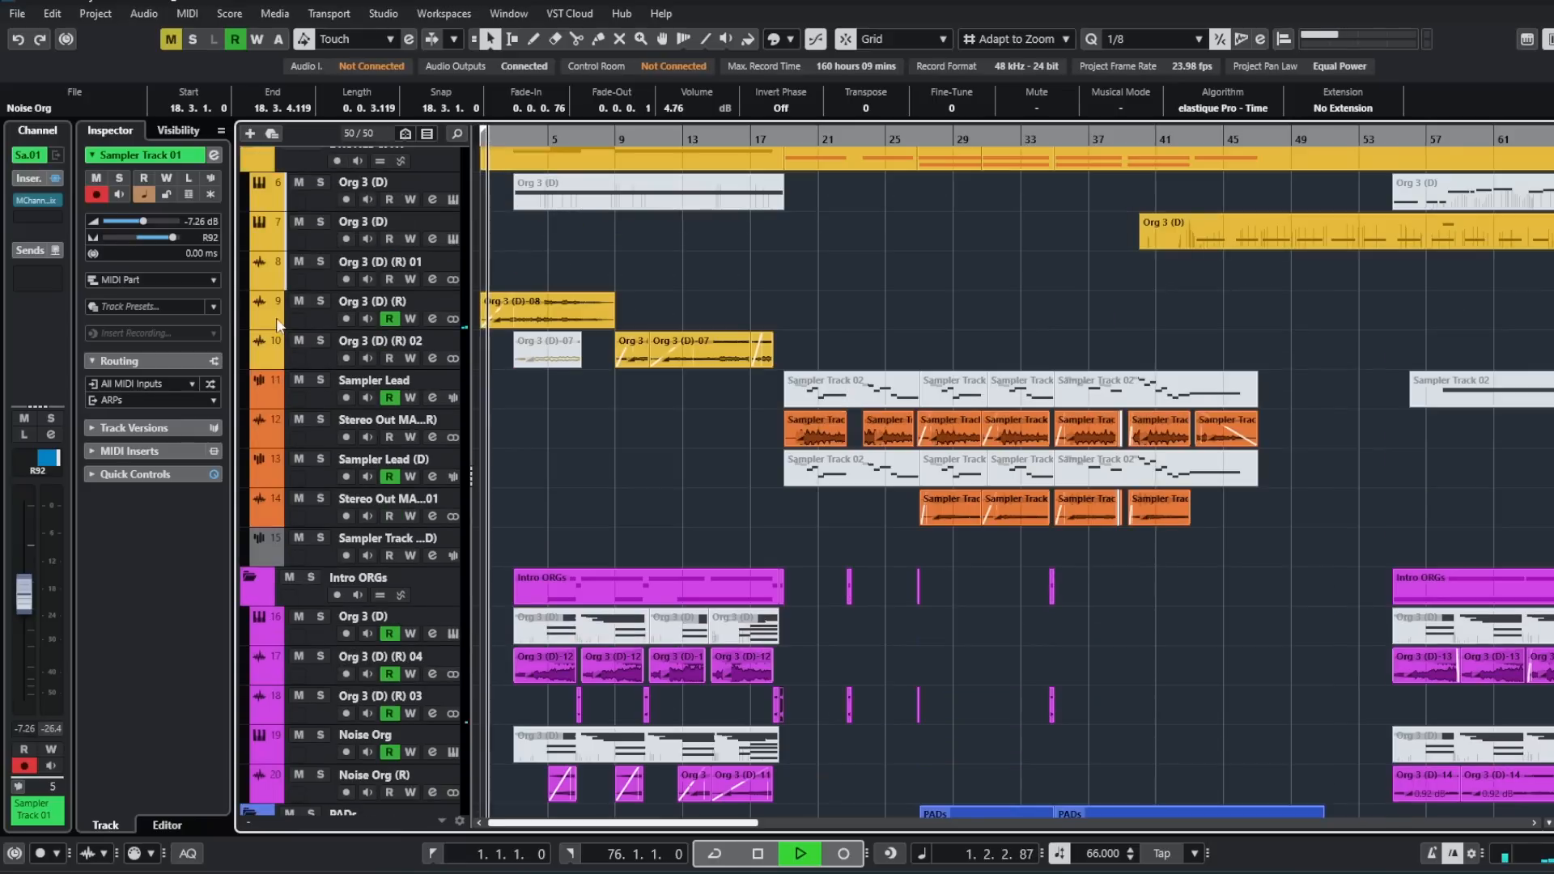
# - Show the automation lanes of the Org 3 (D) (R), Org Arp 1 and Arp Render tracks while the arrangement plays
pyautogui.click(260, 322)
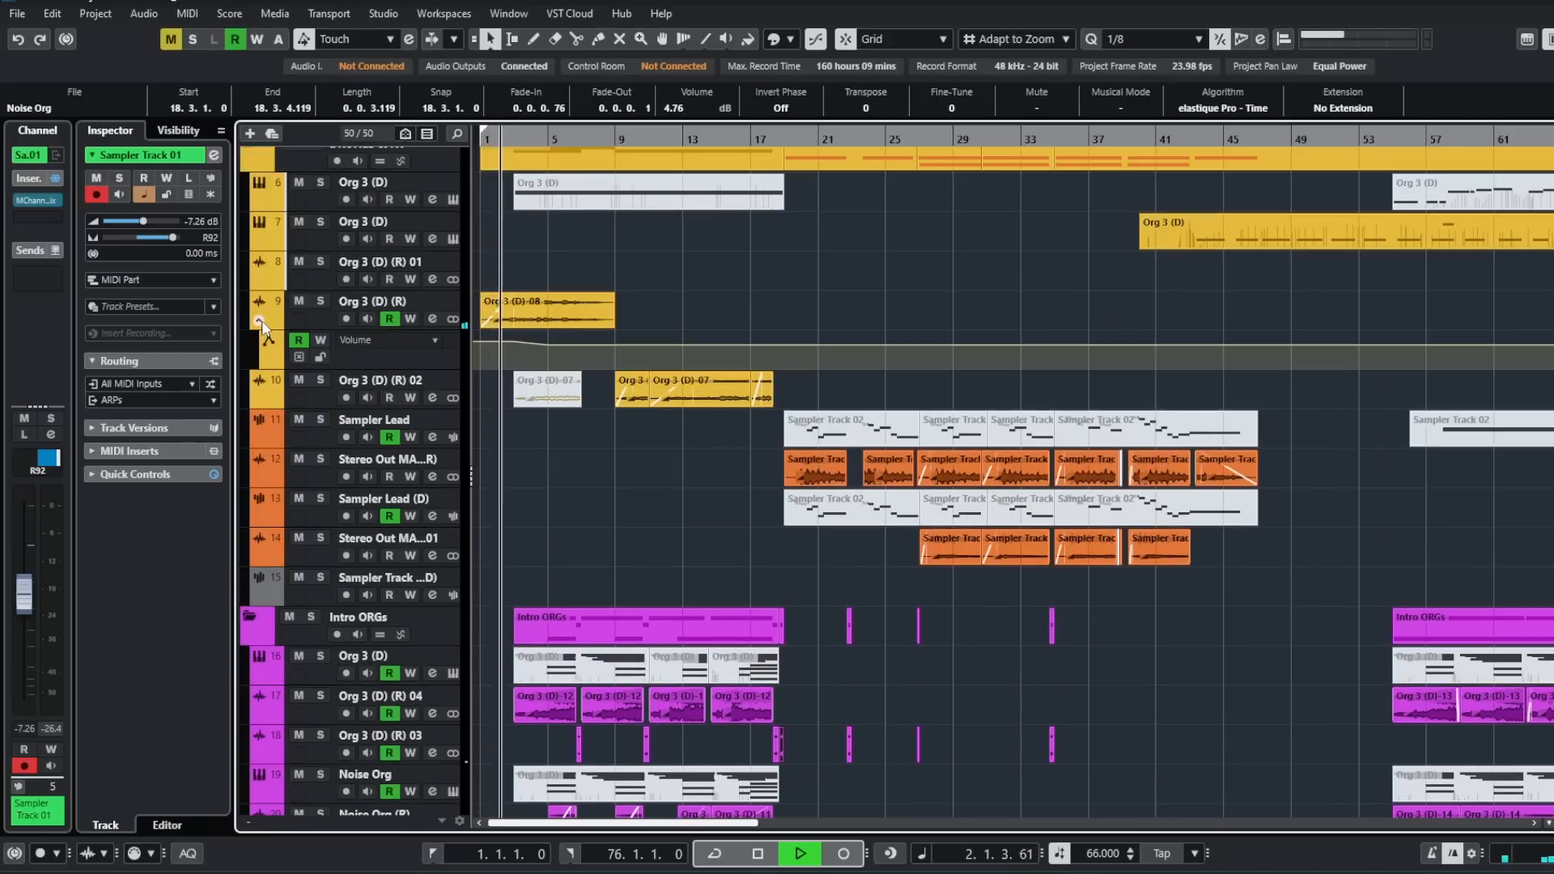
pyautogui.click(258, 481)
pyautogui.scroll(6, 275, 455)
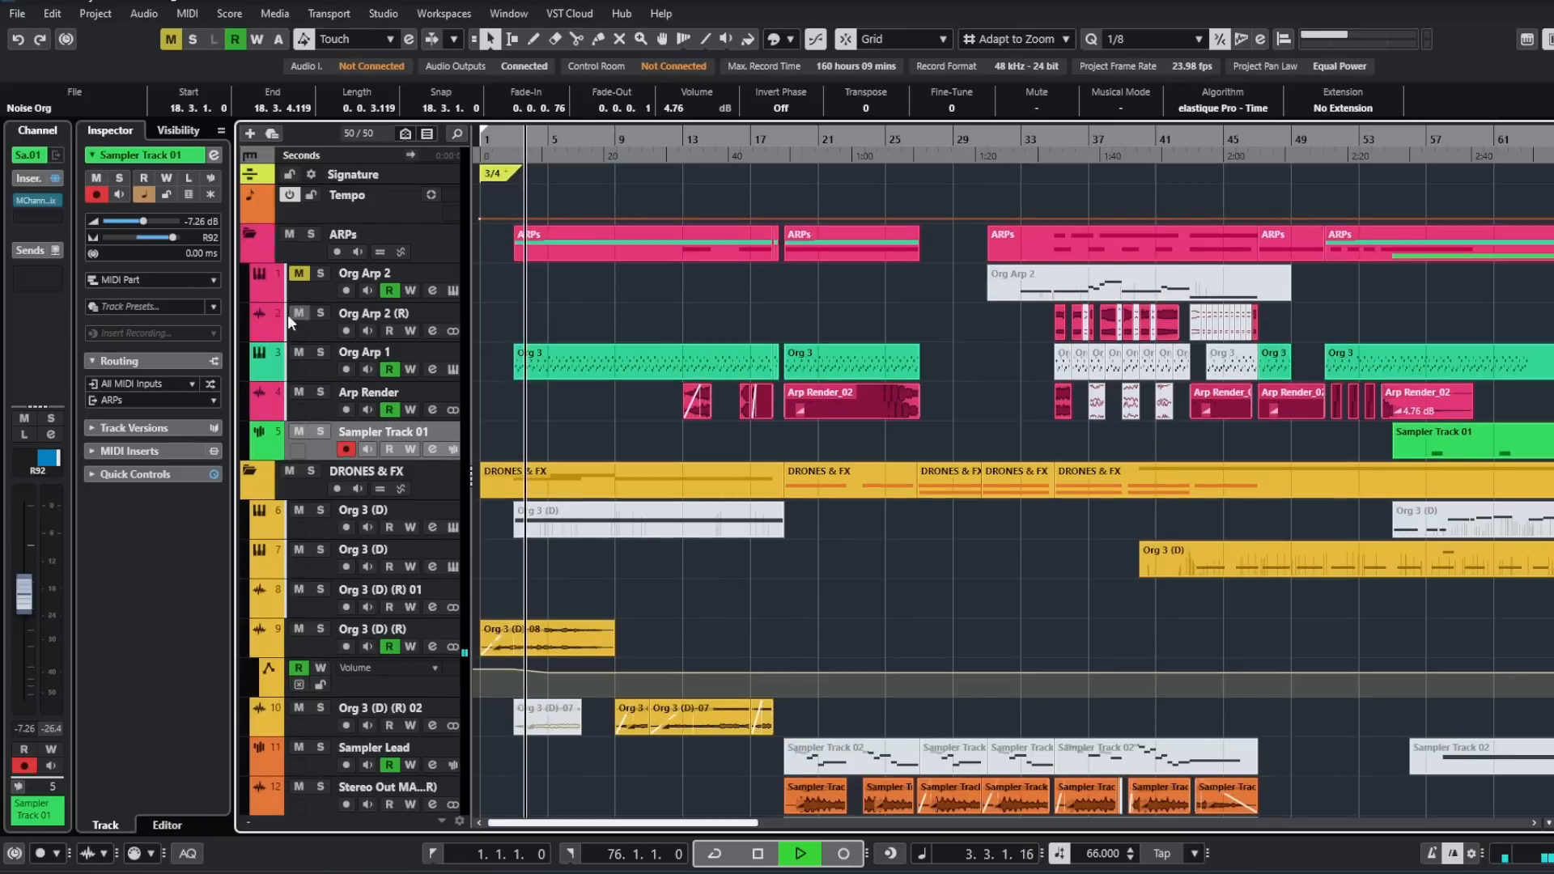
pyautogui.click(270, 378)
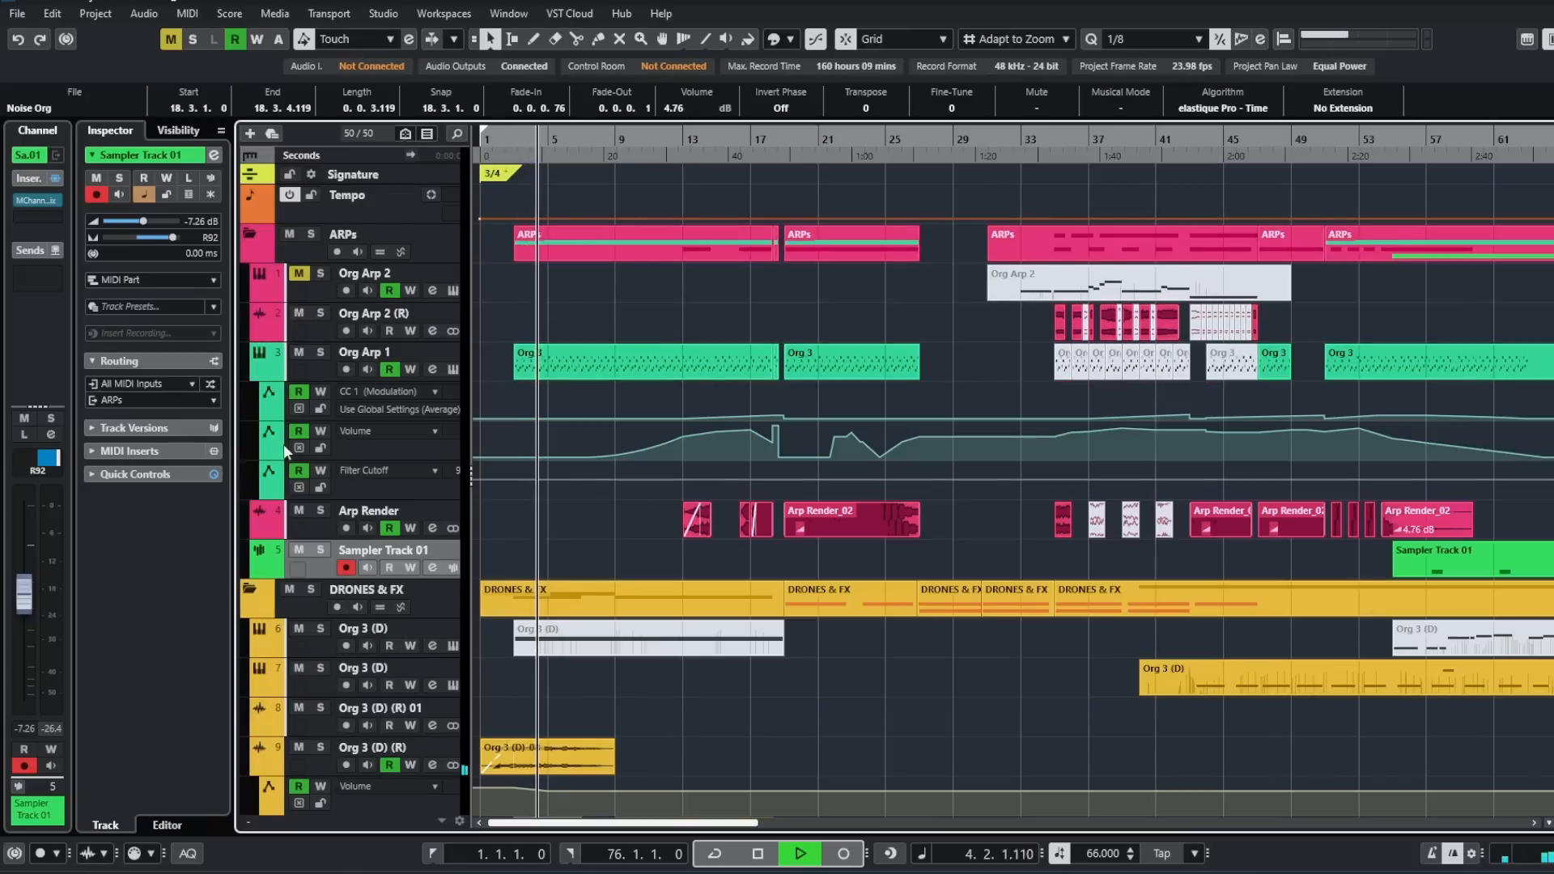
pyautogui.click(272, 534)
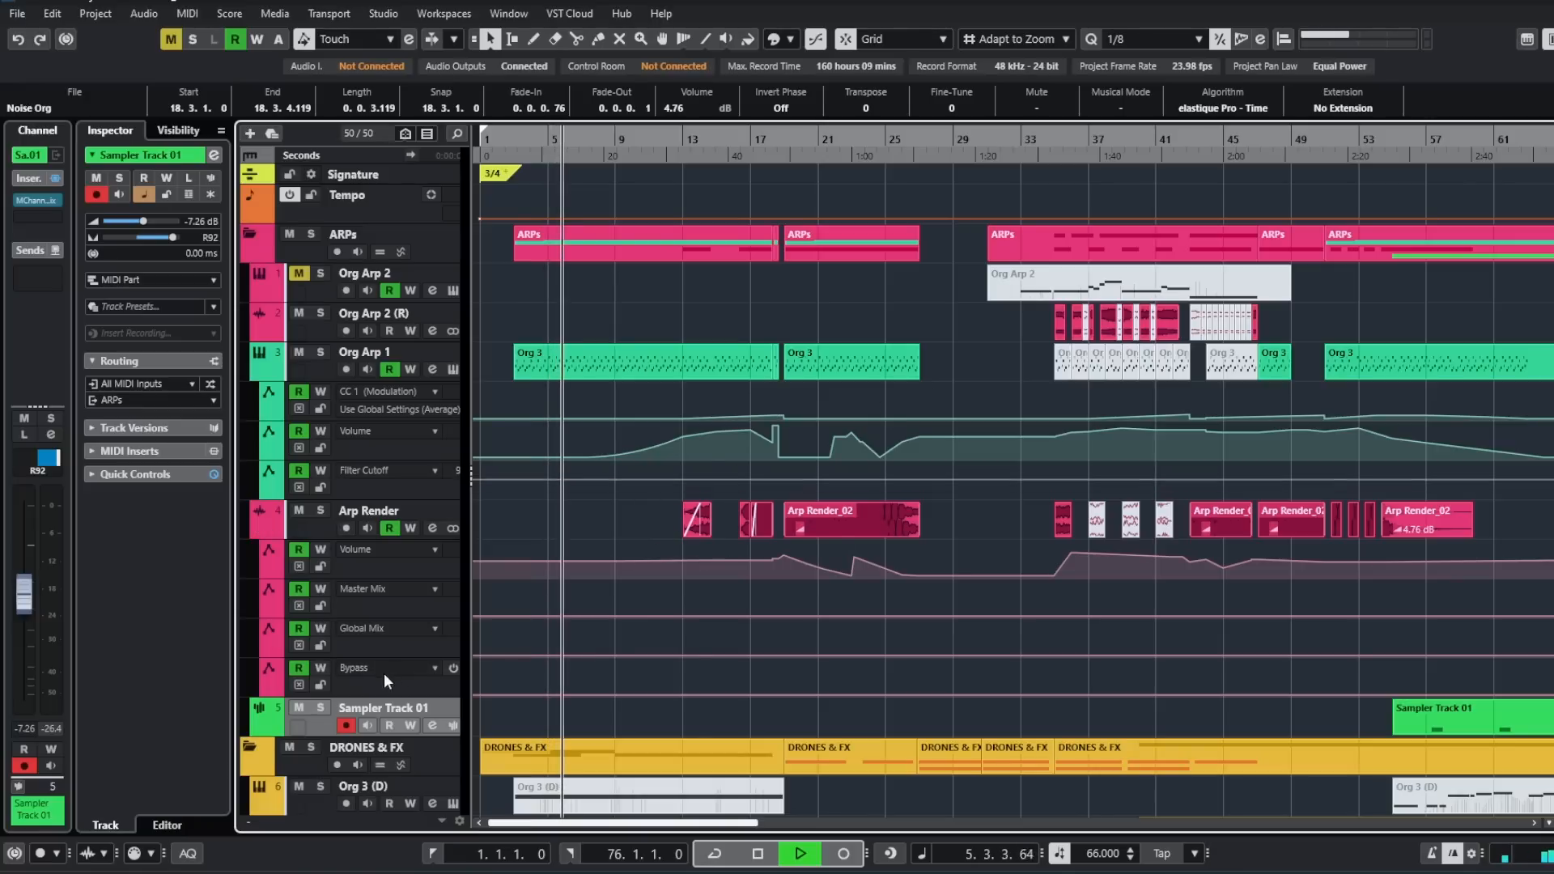
# - Examine the arps, drones, sampler leads and intro organs as the arrangement plays from bar 6 to bar 16
pyautogui.scroll(-3, 874, 593)
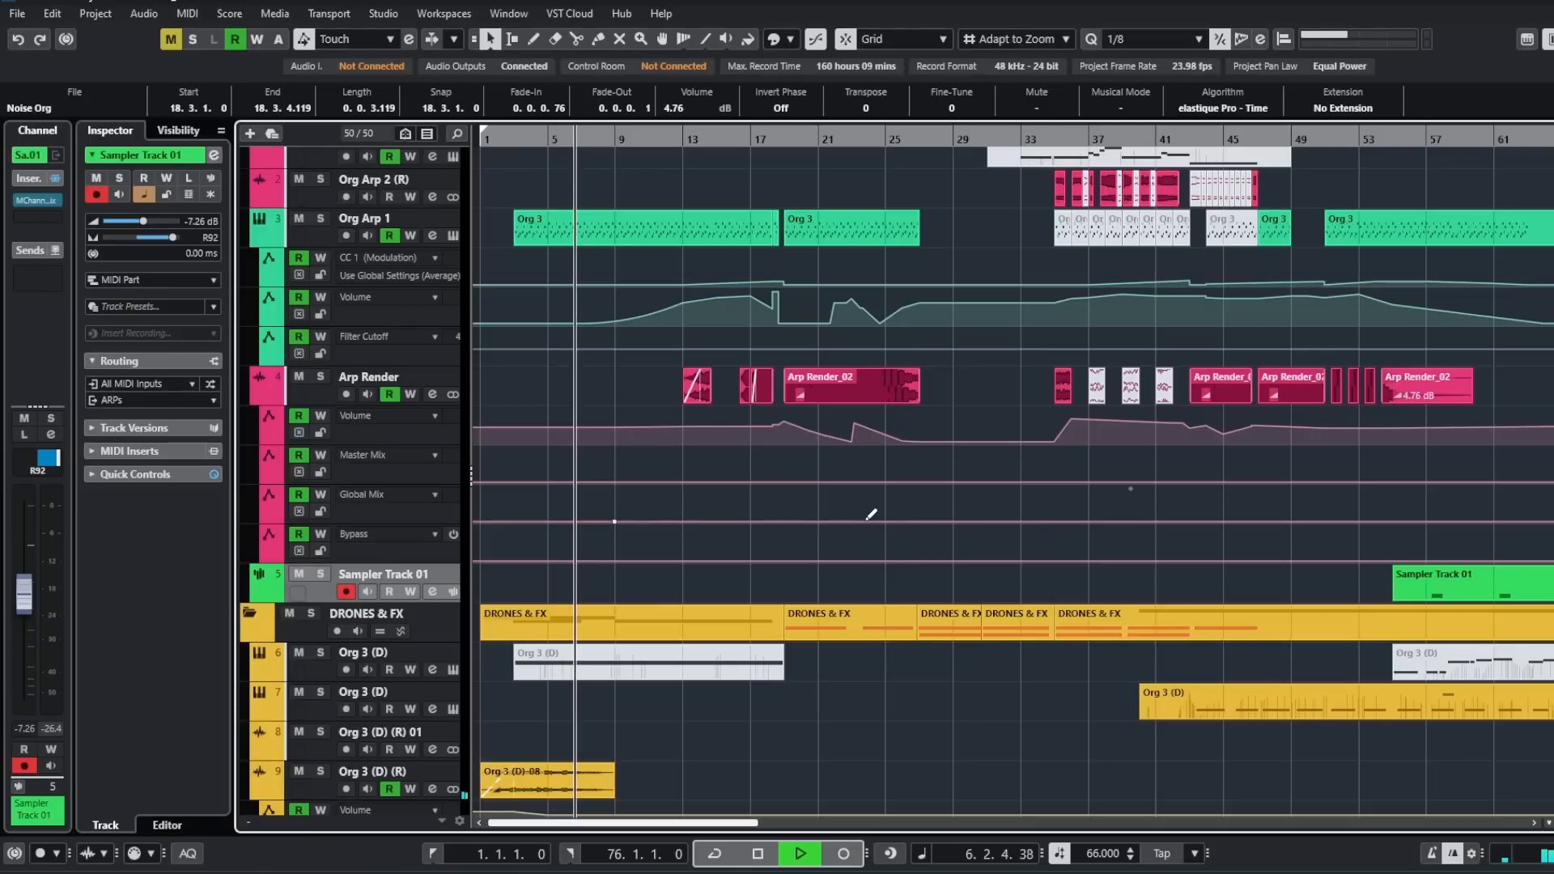
pyautogui.scroll(-9, 892, 515)
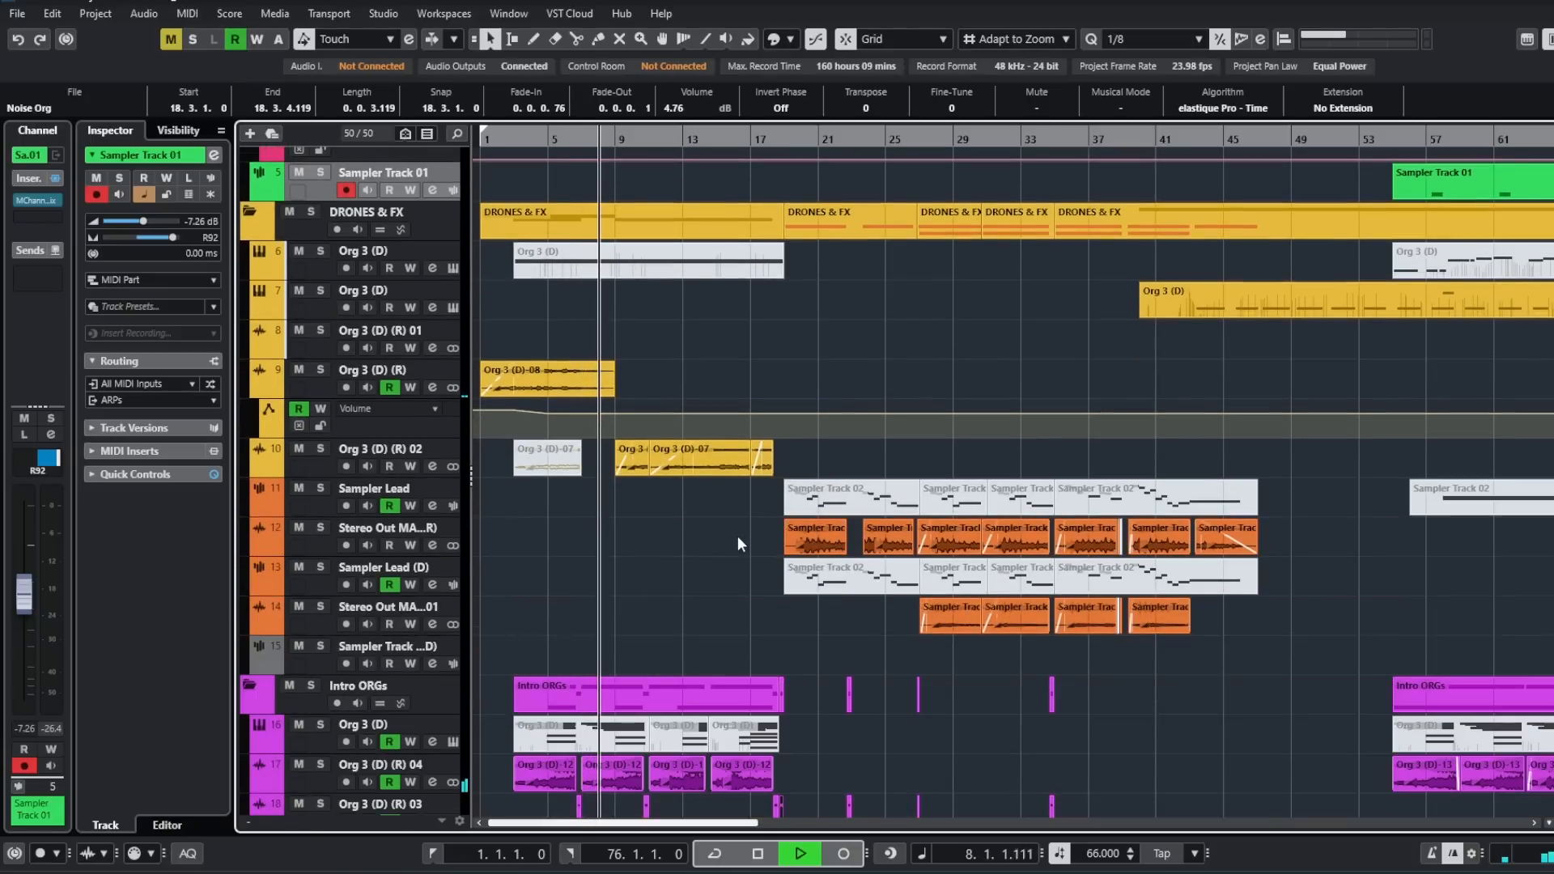
pyautogui.scroll(-3, 736, 536)
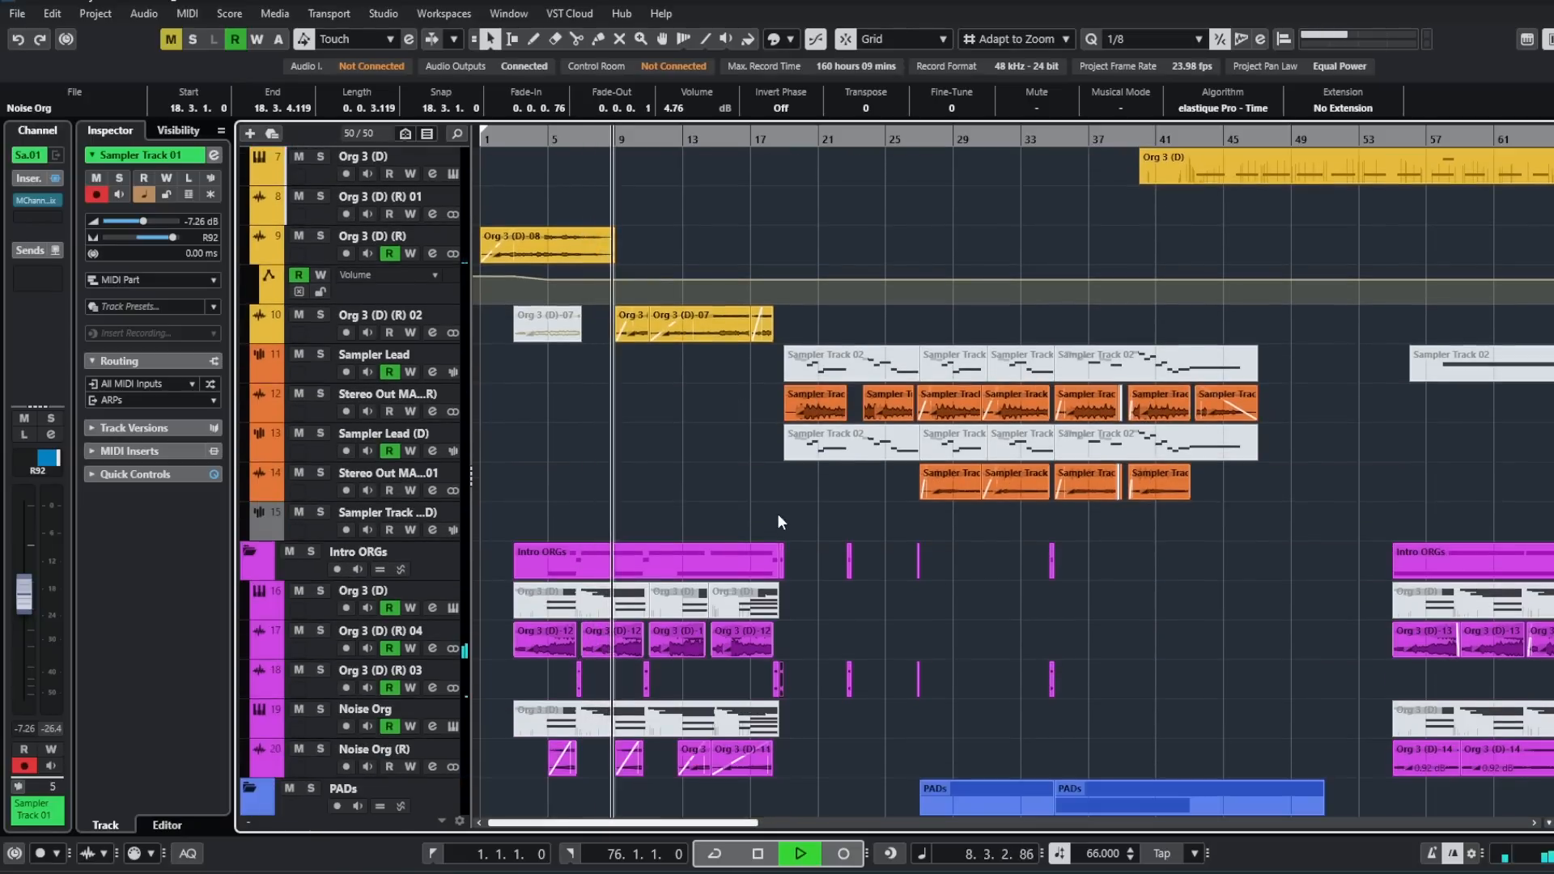
pyautogui.scroll(-3, 786, 512)
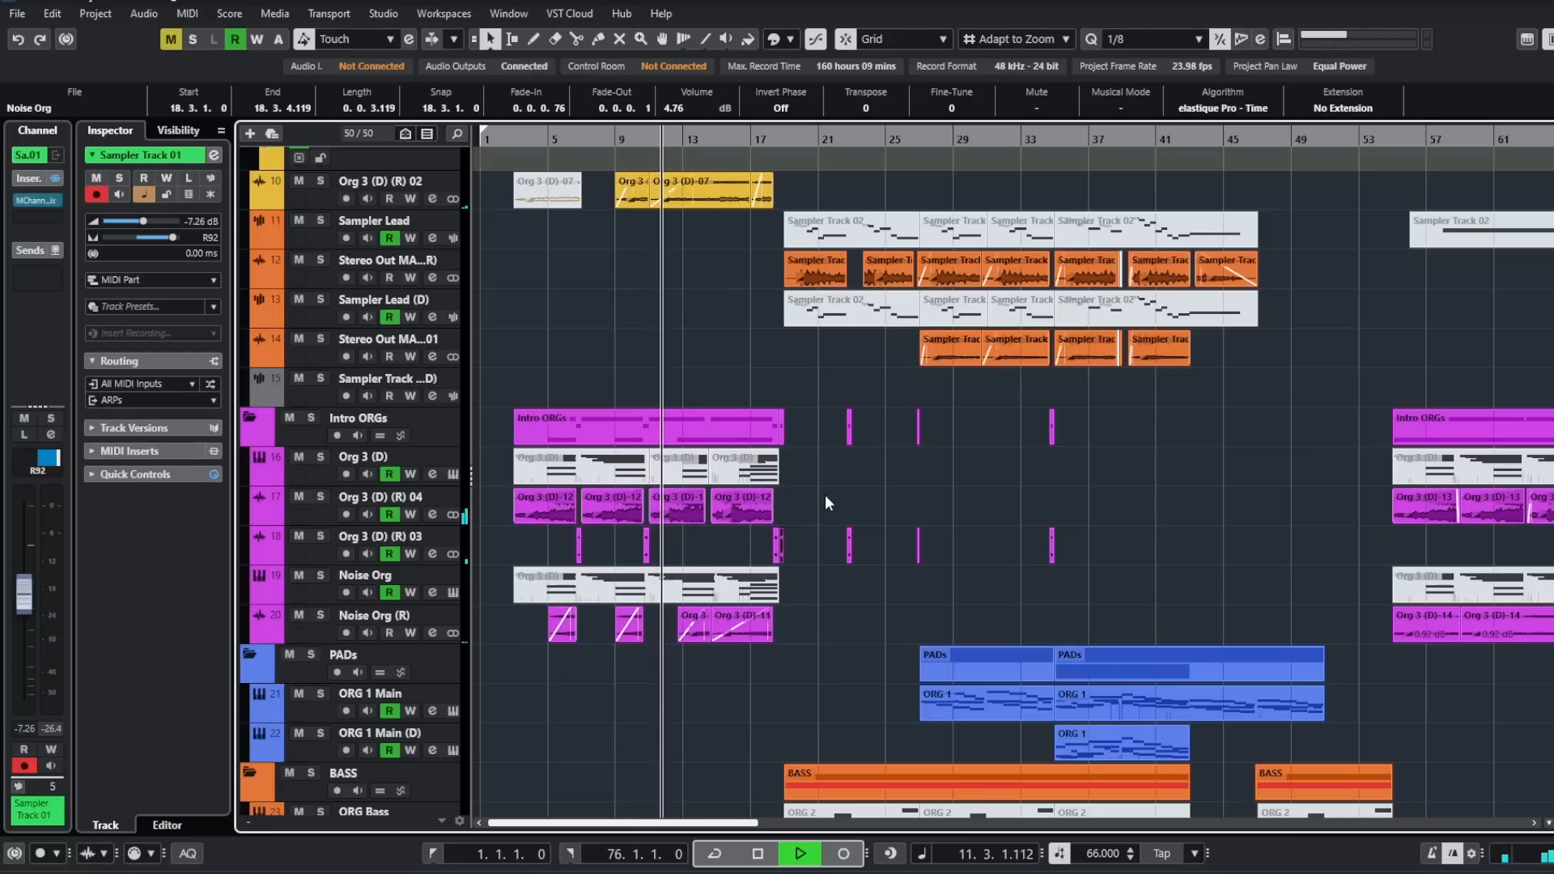
pyautogui.scroll(10, 824, 493)
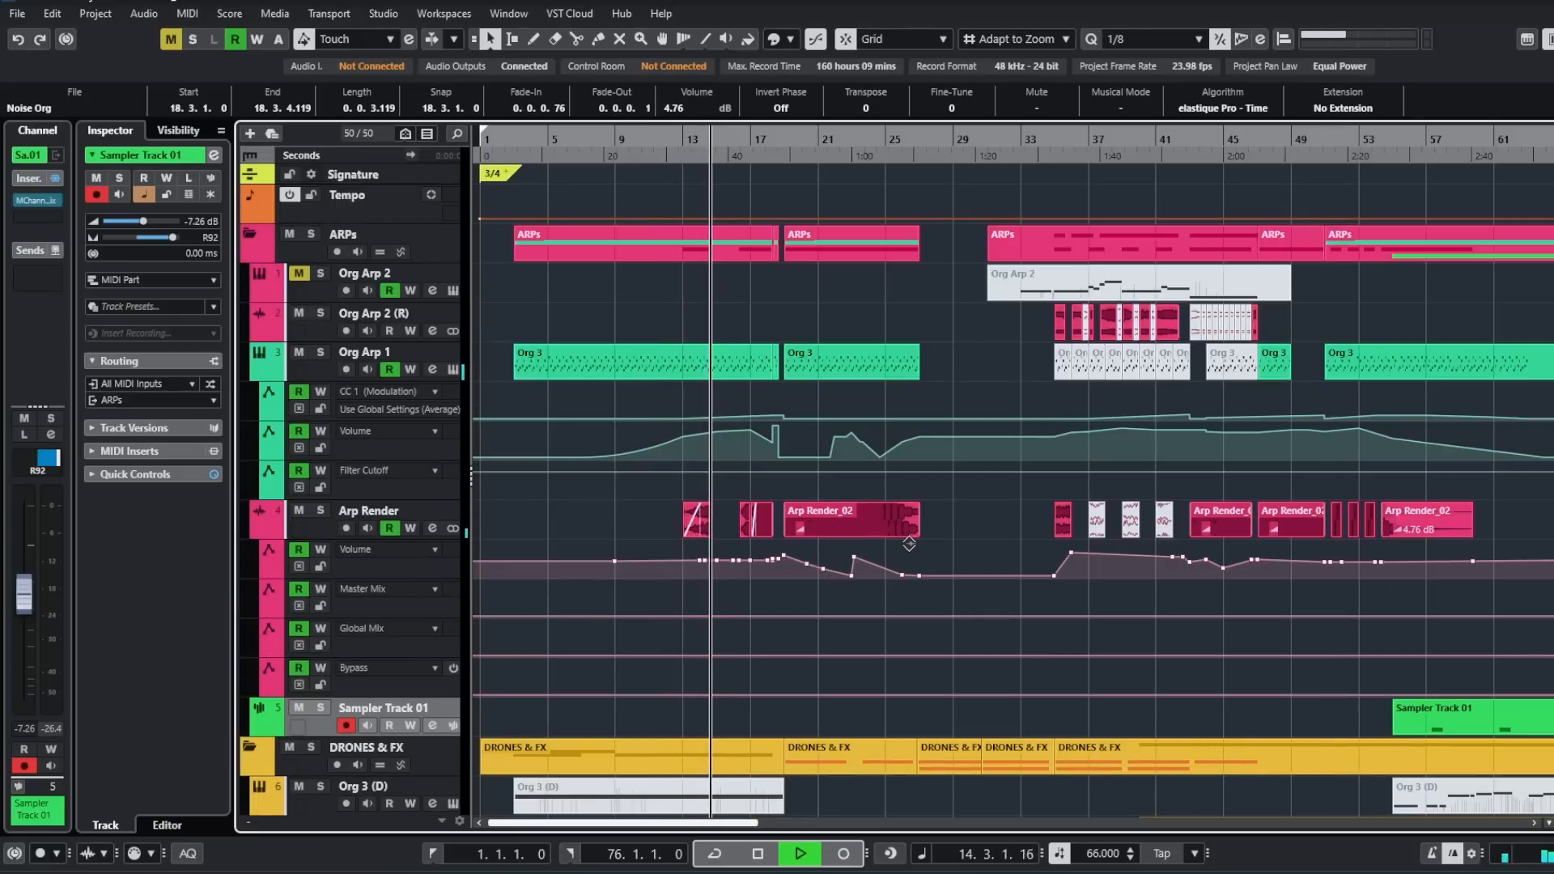
pyautogui.scroll(-8, 909, 543)
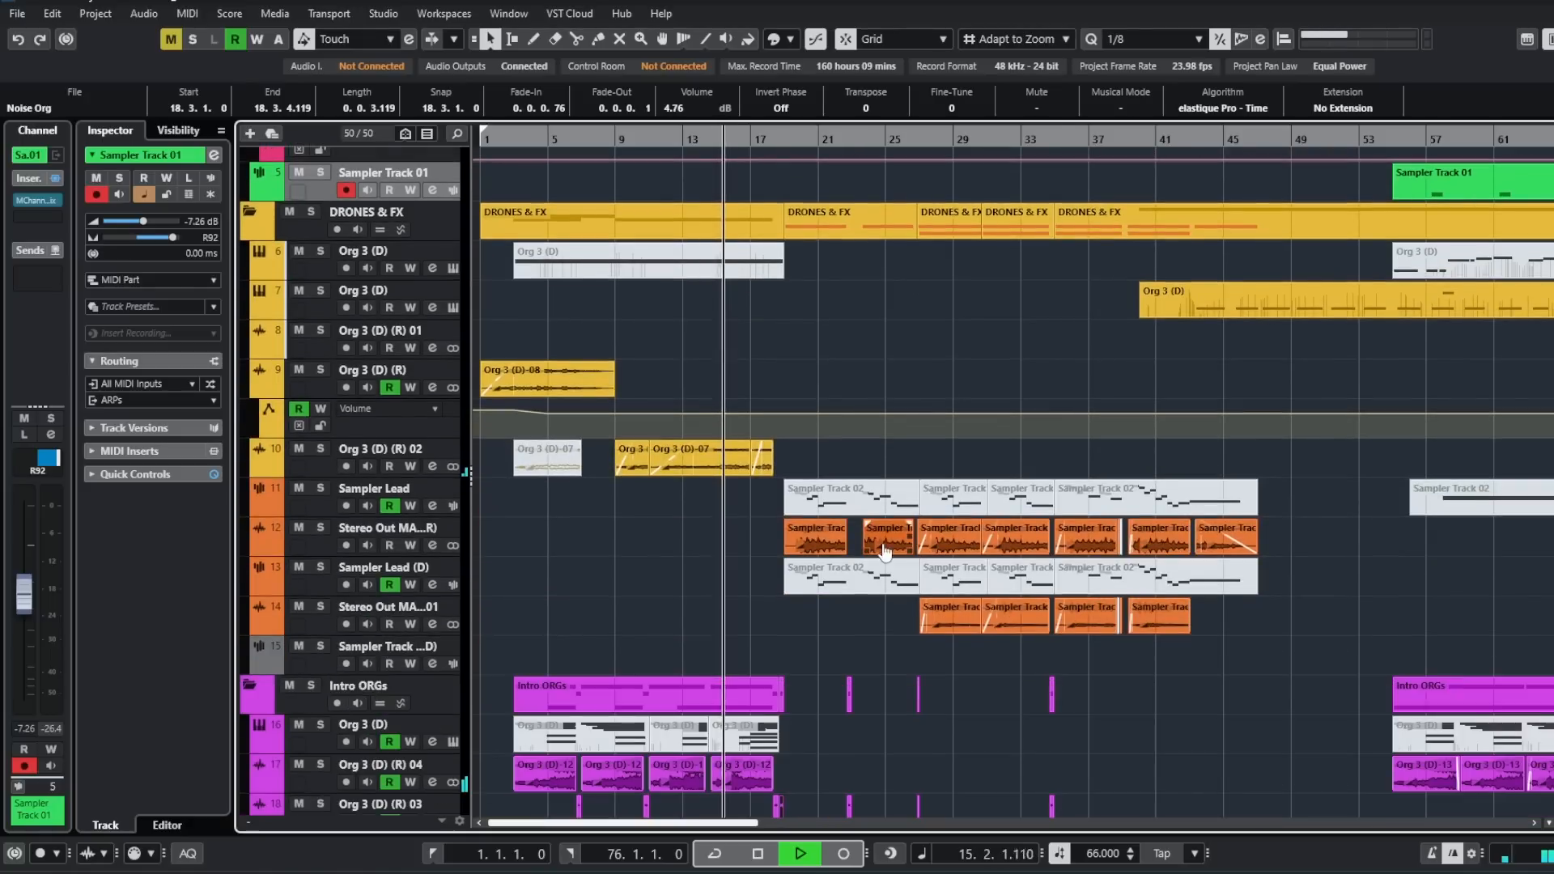
pyautogui.scroll(-3, 884, 550)
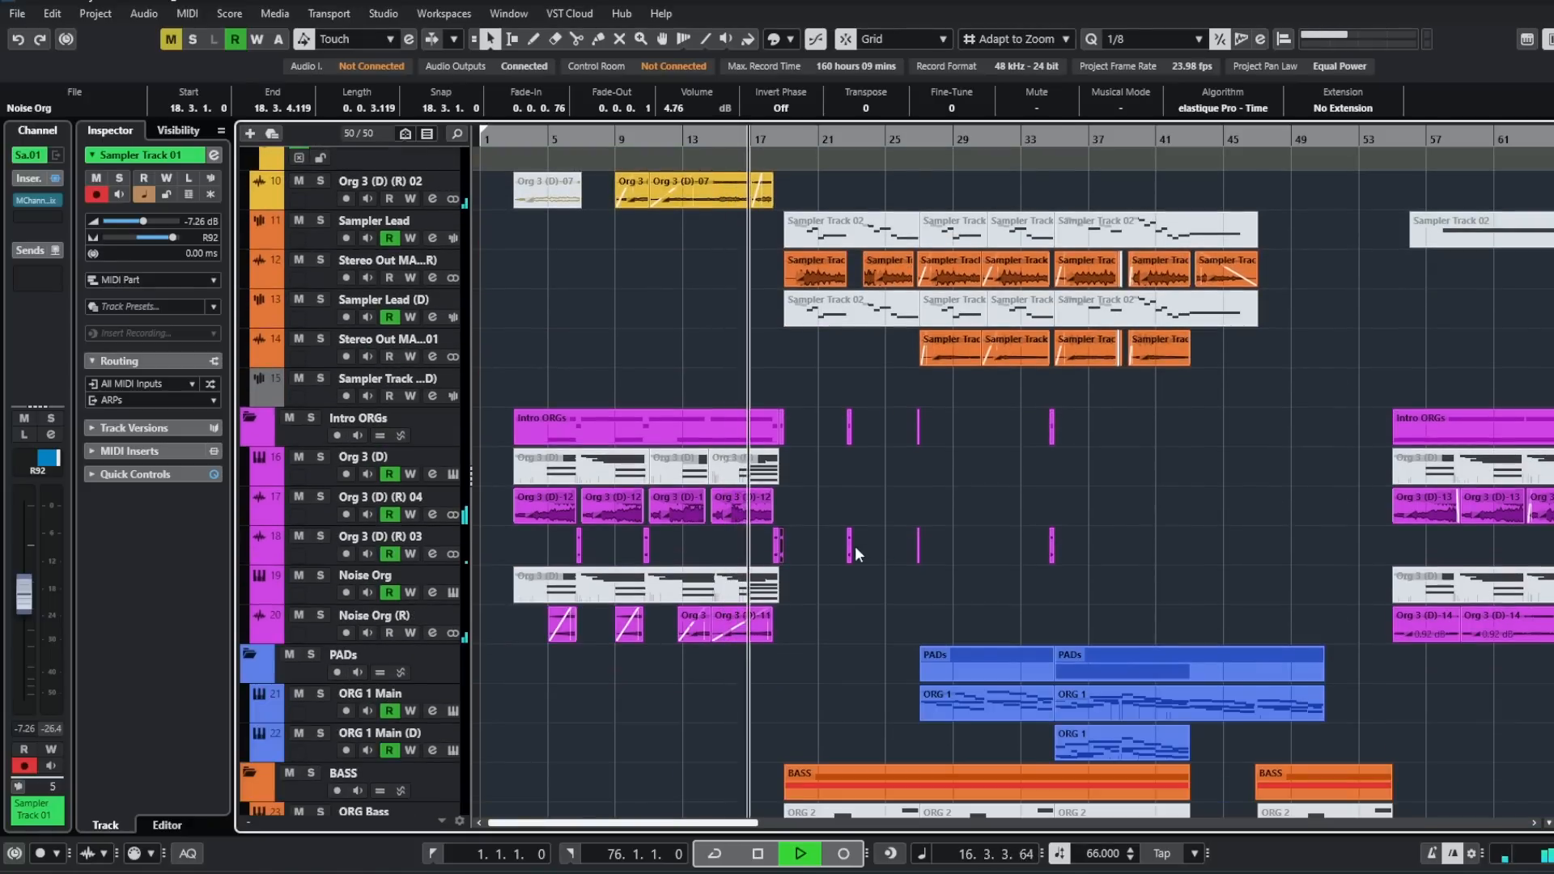
# - Inspect the volume, dry/wet and pan automation of the Org 3 (D) (R) 03 track around bar 18, and hide its lanes
pyautogui.keyDown('ctrl'); pyautogui.scroll(2, 810, 548); pyautogui.keyUp('ctrl')
pyautogui.keyDown('ctrl'); pyautogui.scroll(1, 810, 548); pyautogui.keyUp('ctrl')
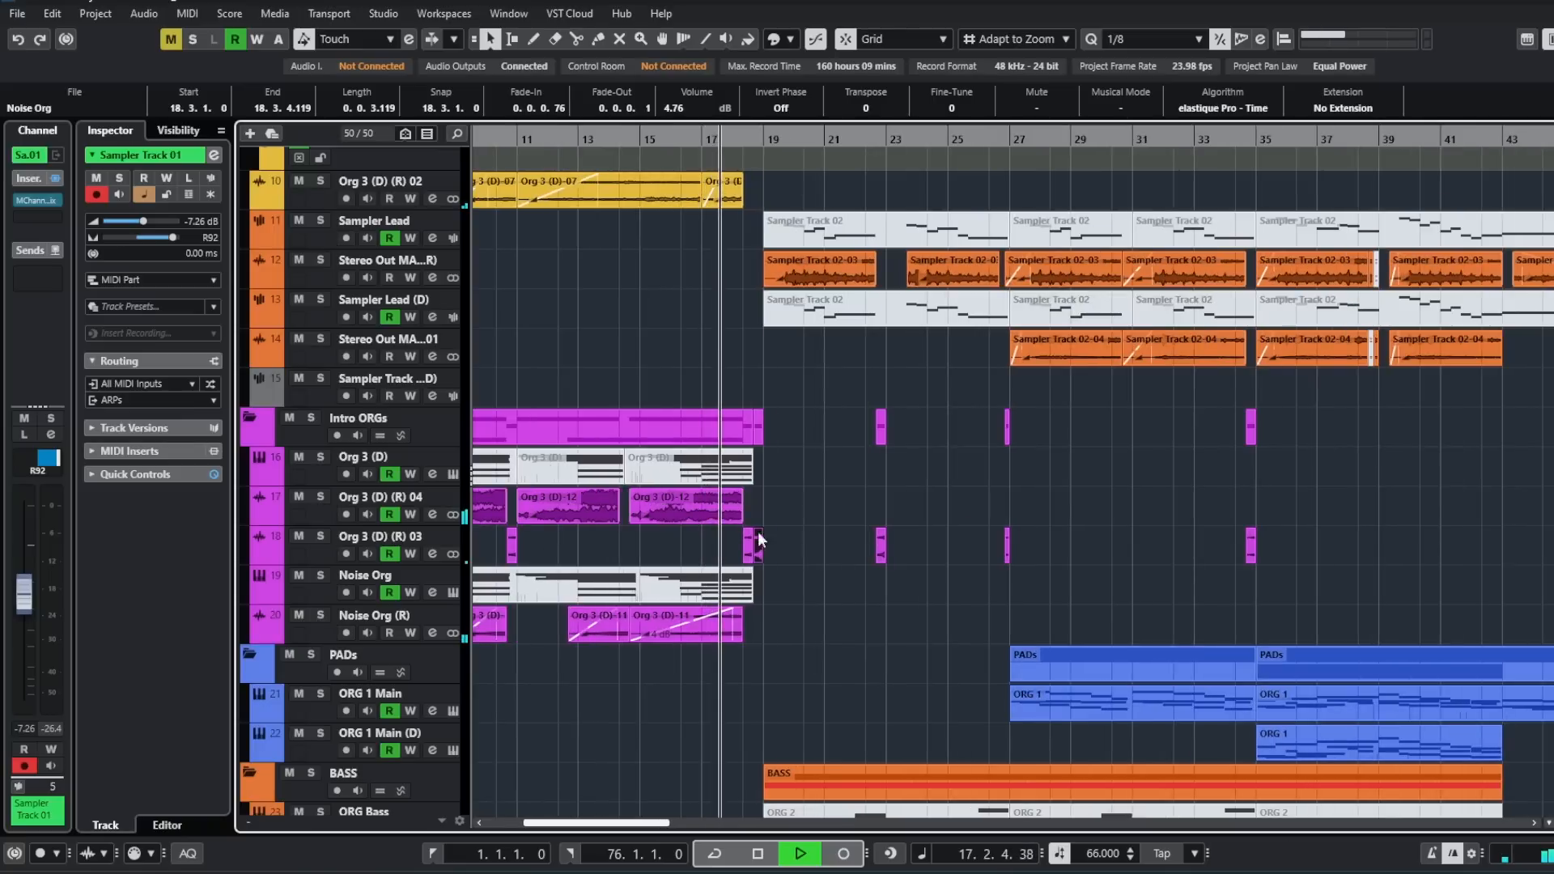
pyautogui.click(264, 557)
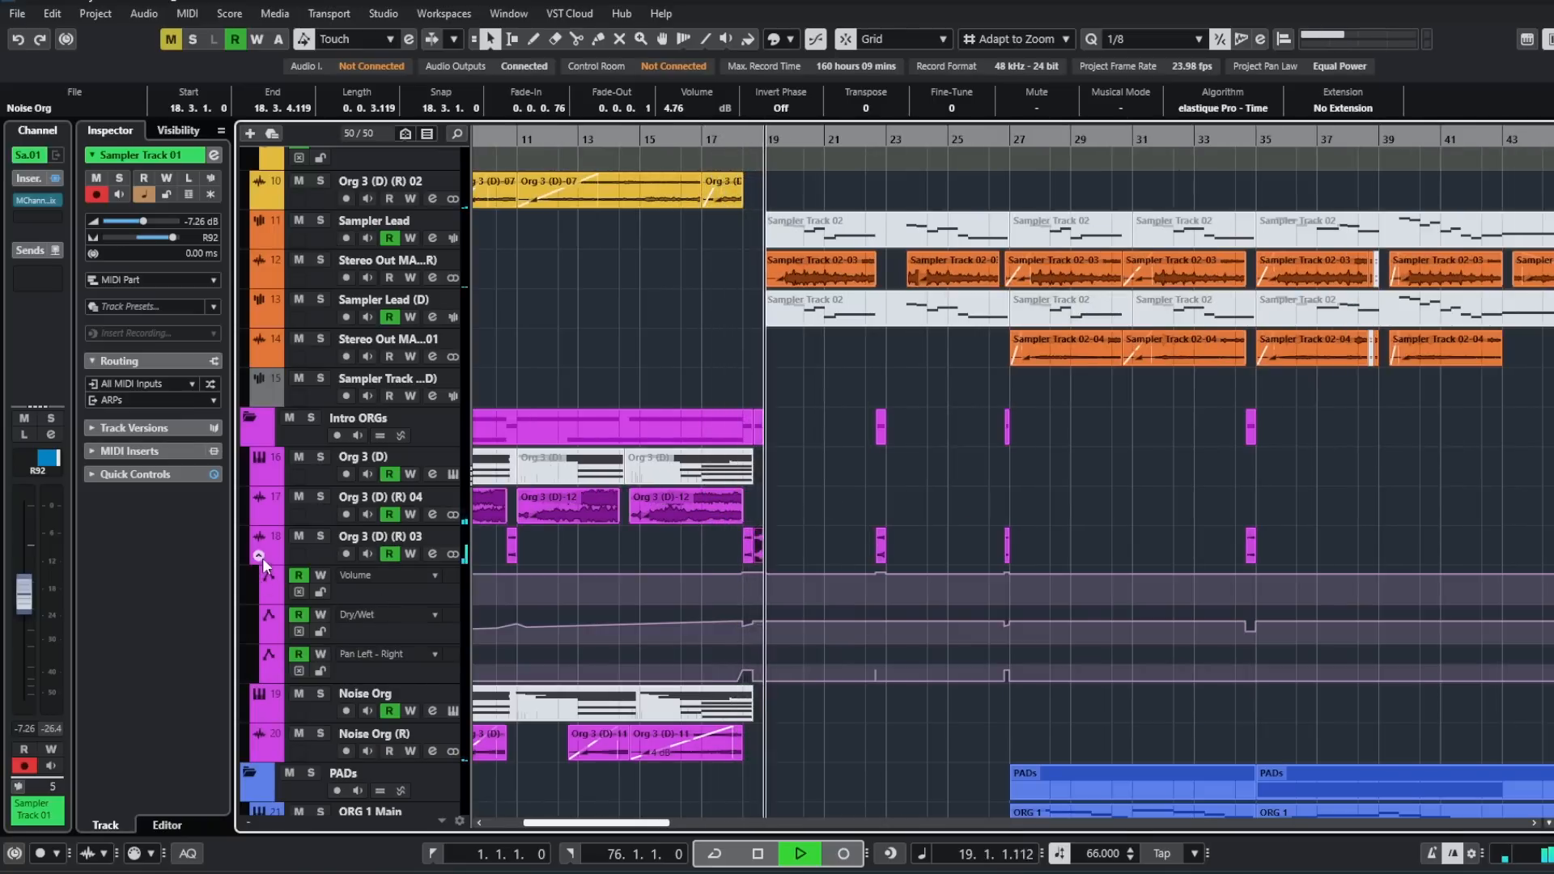
pyautogui.click(259, 556)
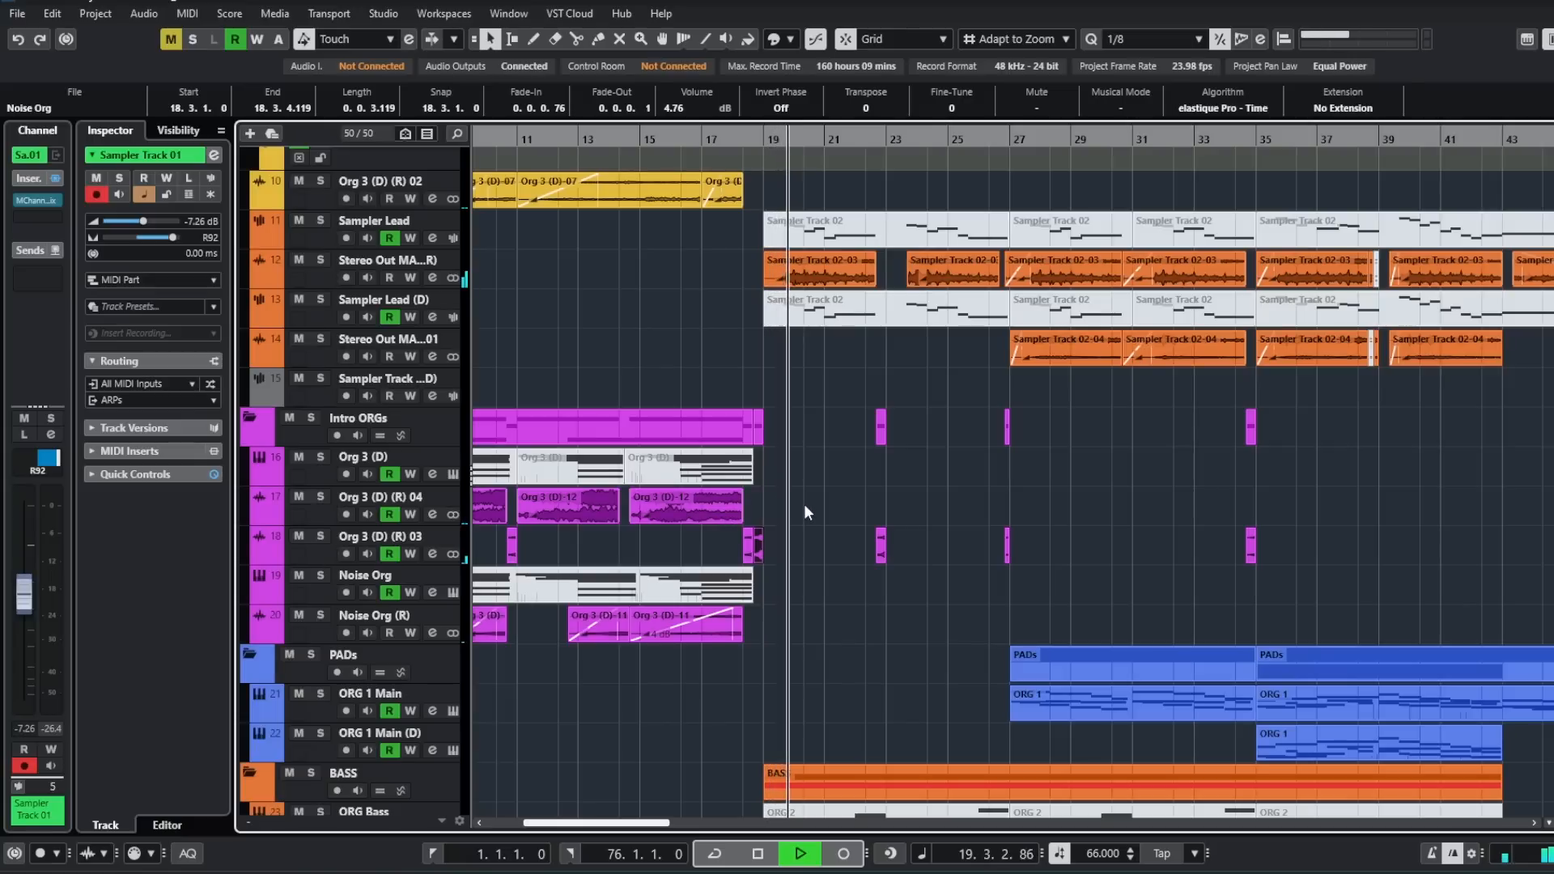
# - Hide the volume automation lane of the Org 3 (D) (R) drone track
pyautogui.scroll(3, 805, 510)
pyautogui.scroll(3, 804, 504)
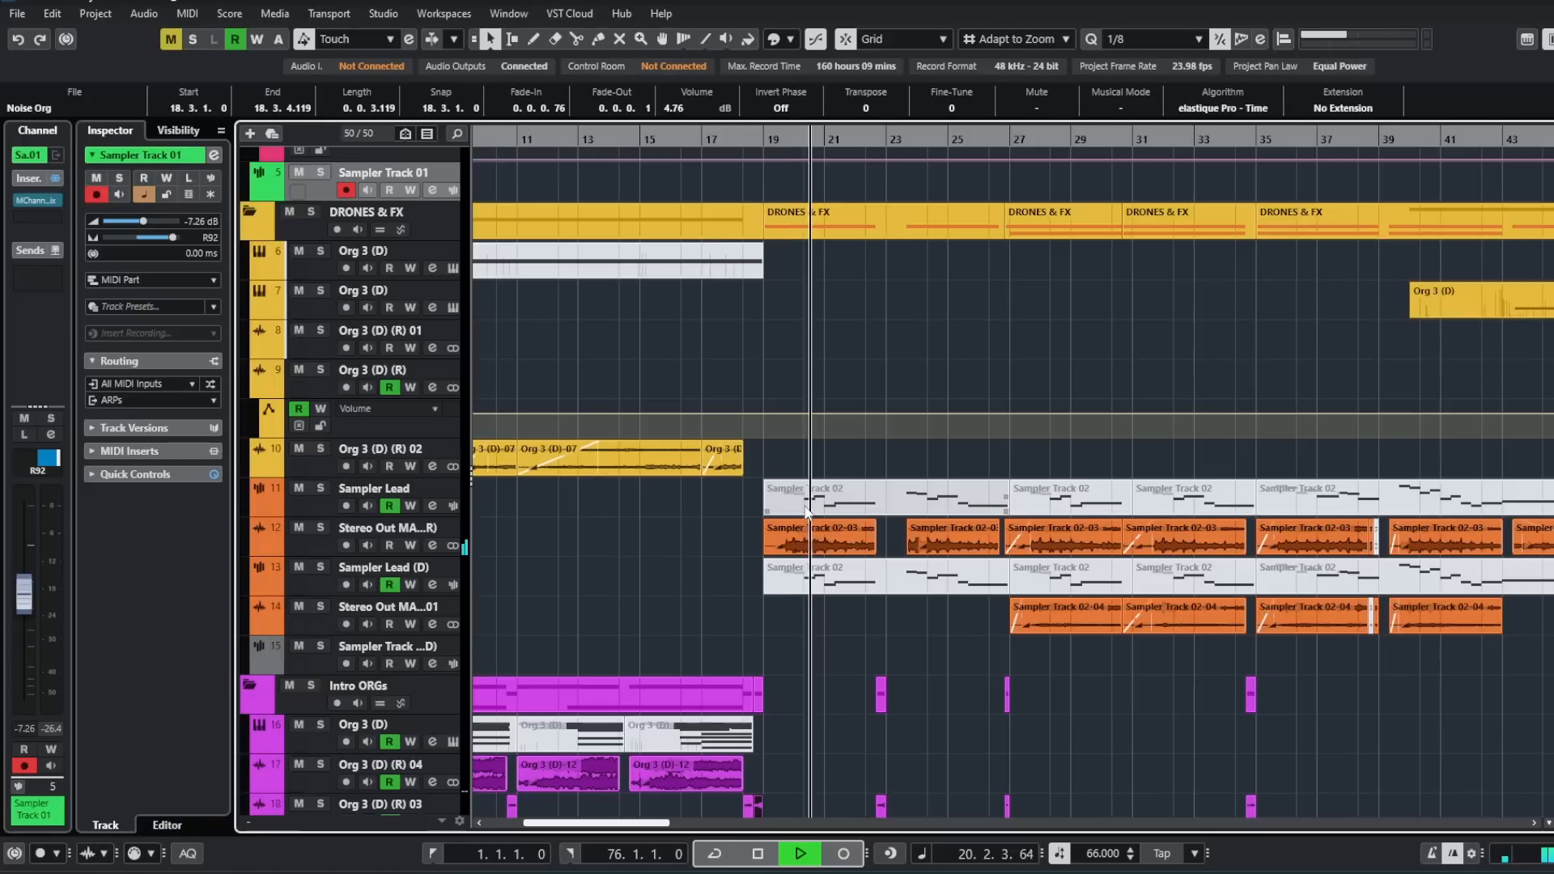
pyautogui.click(256, 390)
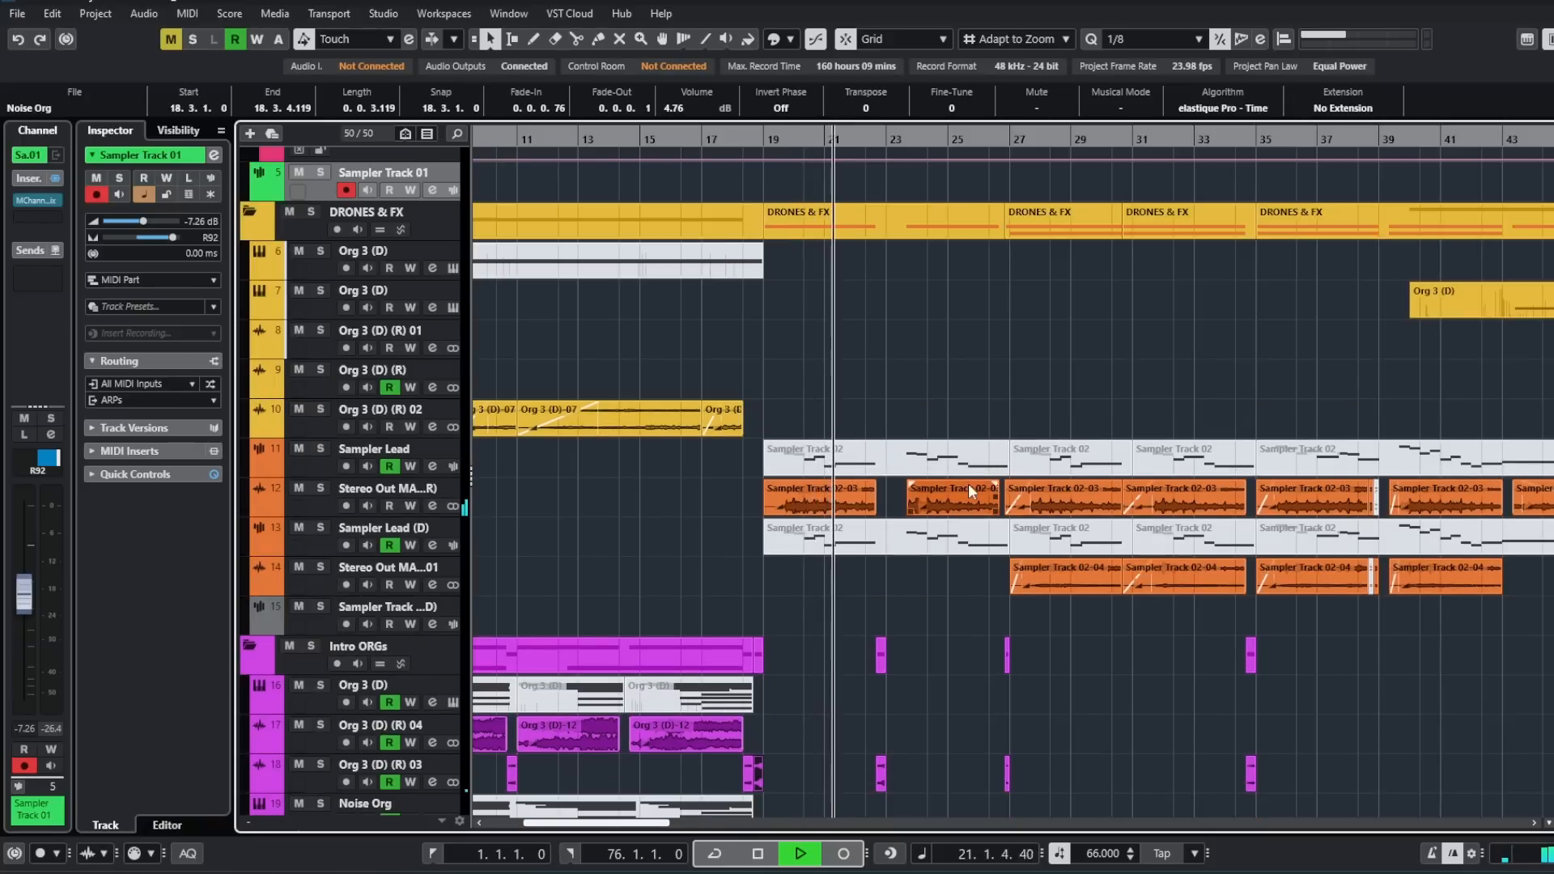
# - Examine the sampler leads, short intro organ clips, pads and basses as the arrangement plays from bar 21 to bar 33
pyautogui.keyDown('ctrl'); pyautogui.scroll(-2, 975, 478); pyautogui.keyUp('ctrl')
pyautogui.keyDown('ctrl'); pyautogui.scroll(-1, 987, 463); pyautogui.keyUp('ctrl')
pyautogui.scroll(-6, 1120, 508)
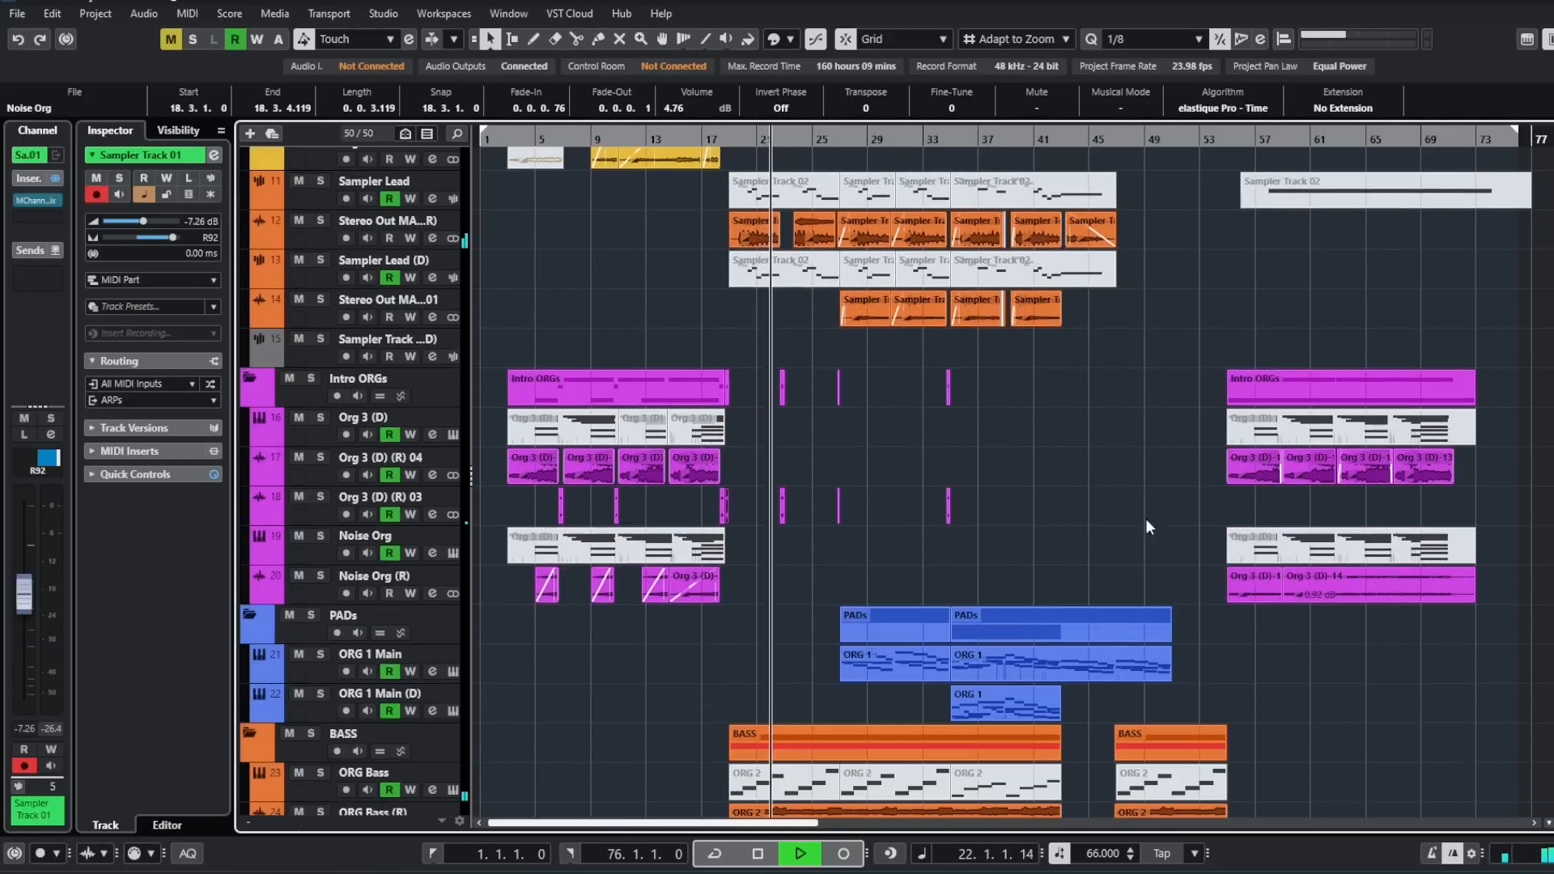
pyautogui.keyDown('ctrl'); pyautogui.scroll(1, 931, 502); pyautogui.keyUp('ctrl')
pyautogui.keyDown('ctrl'); pyautogui.scroll(1, 854, 490); pyautogui.keyUp('ctrl')
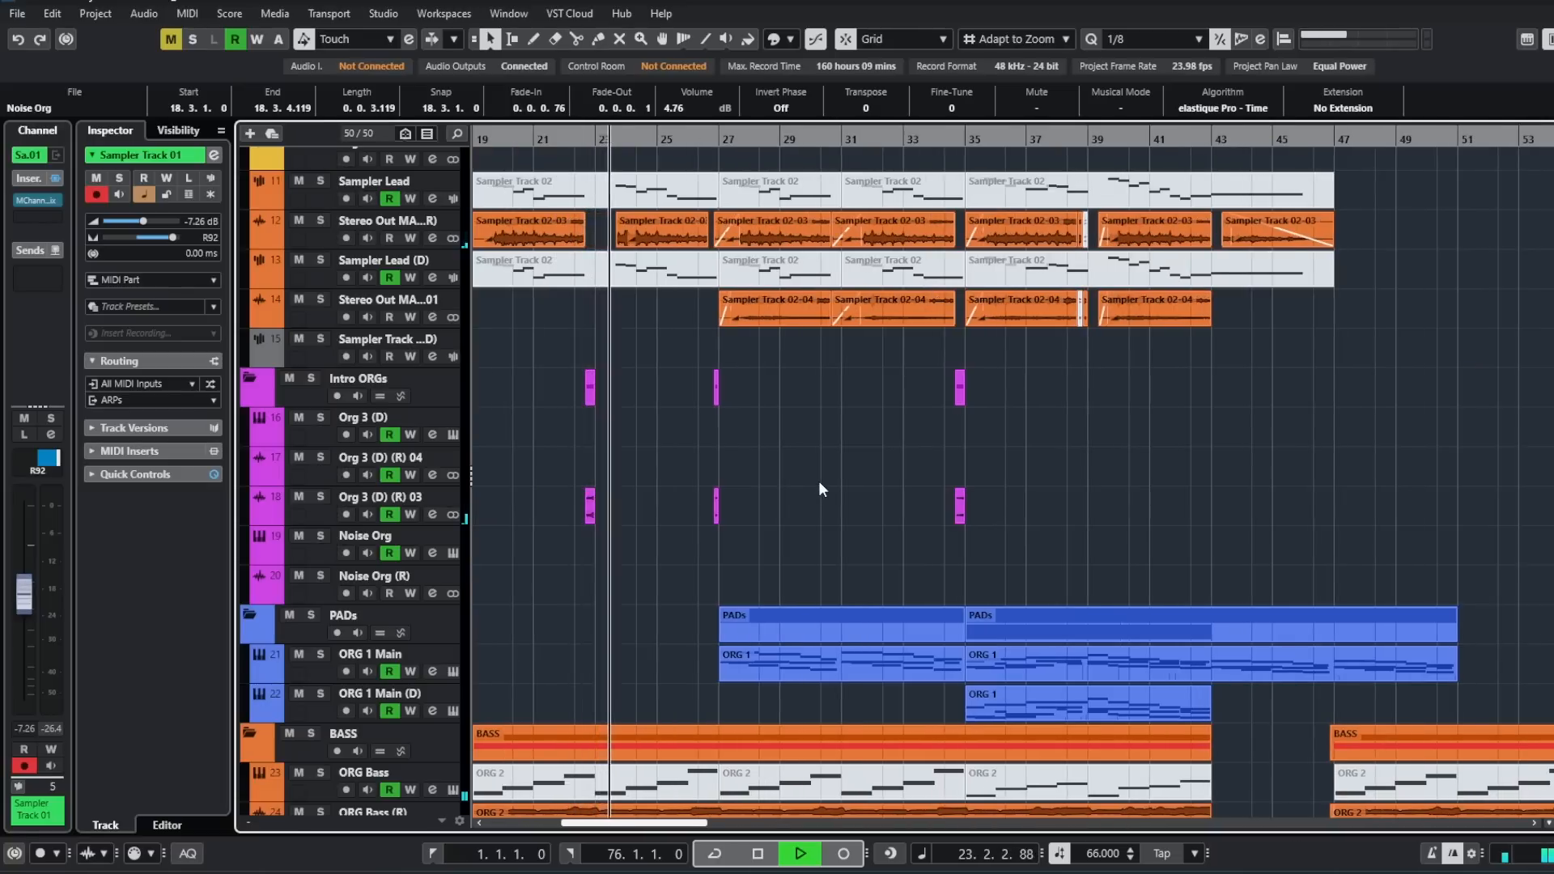
pyautogui.scroll(-2, 819, 485)
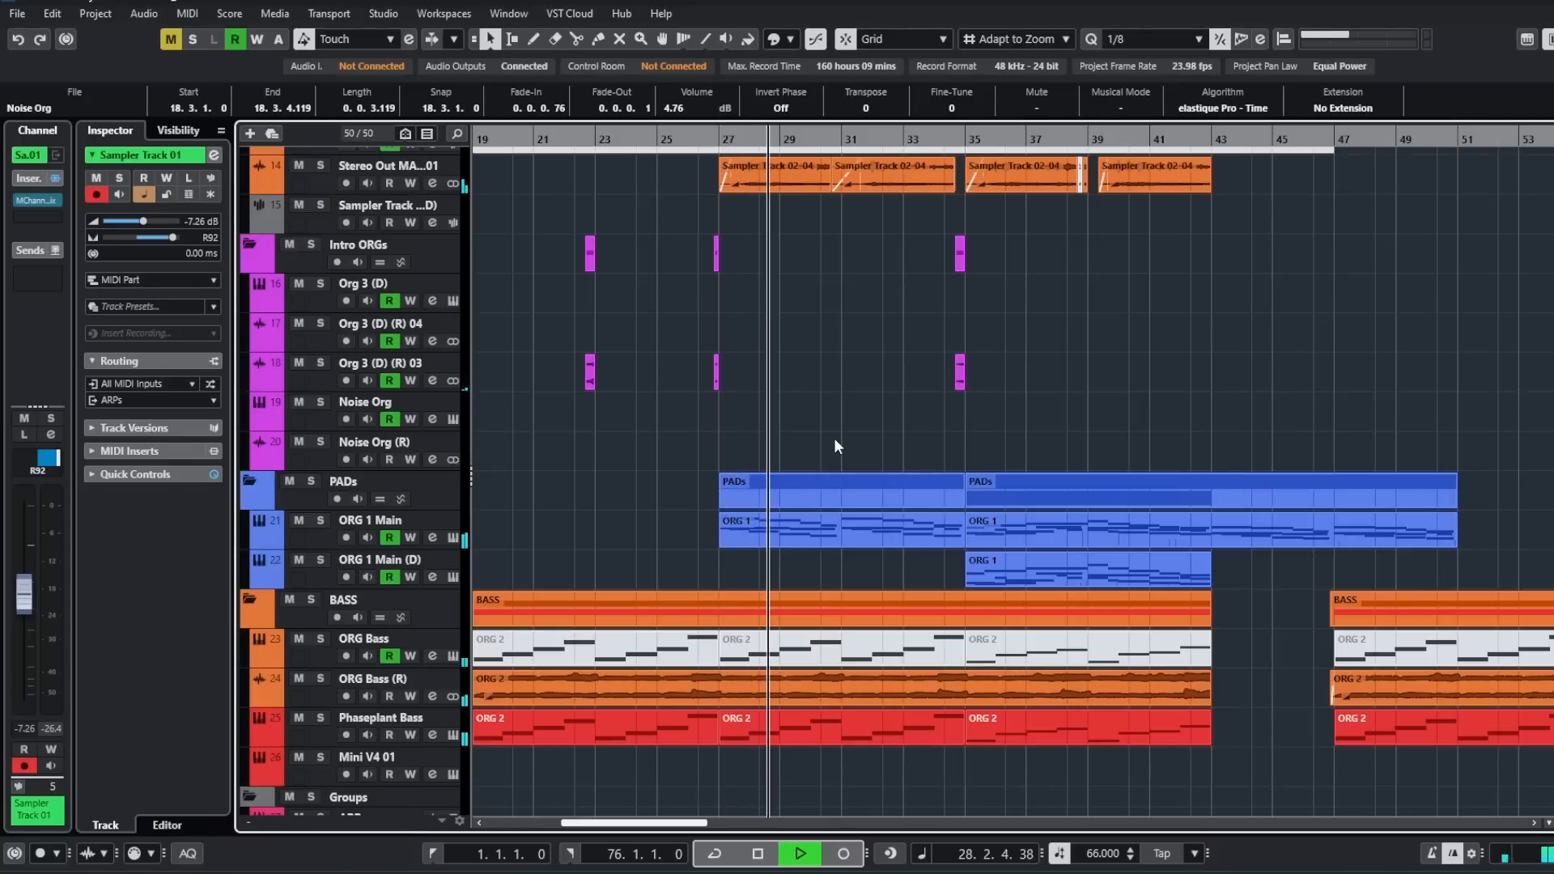
pyautogui.scroll(3, 836, 441)
pyautogui.scroll(3, 836, 448)
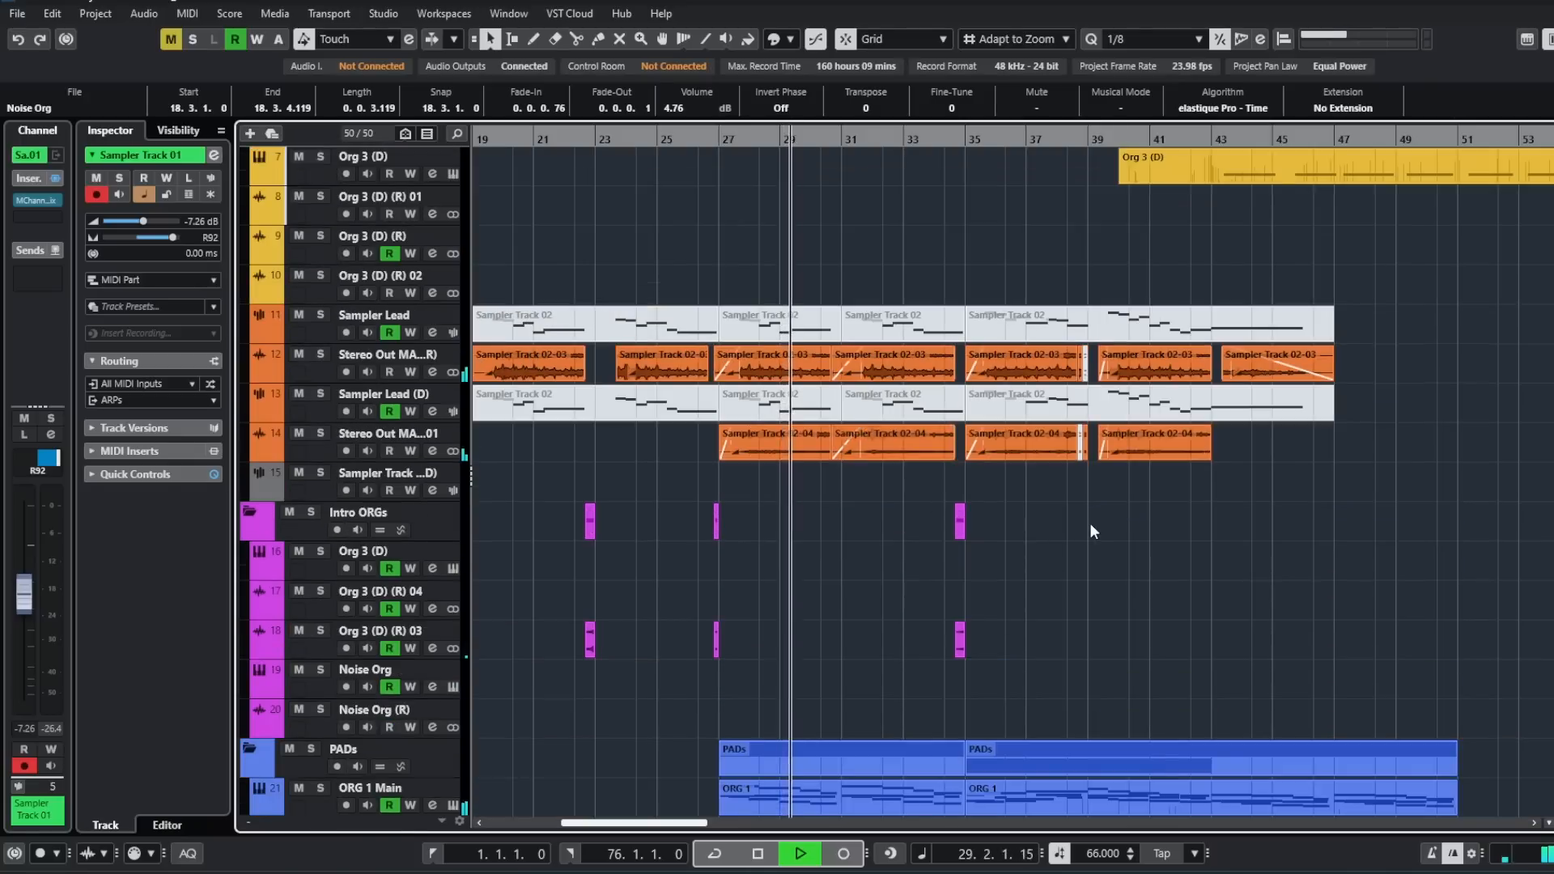
pyautogui.scroll(-2, 1182, 538)
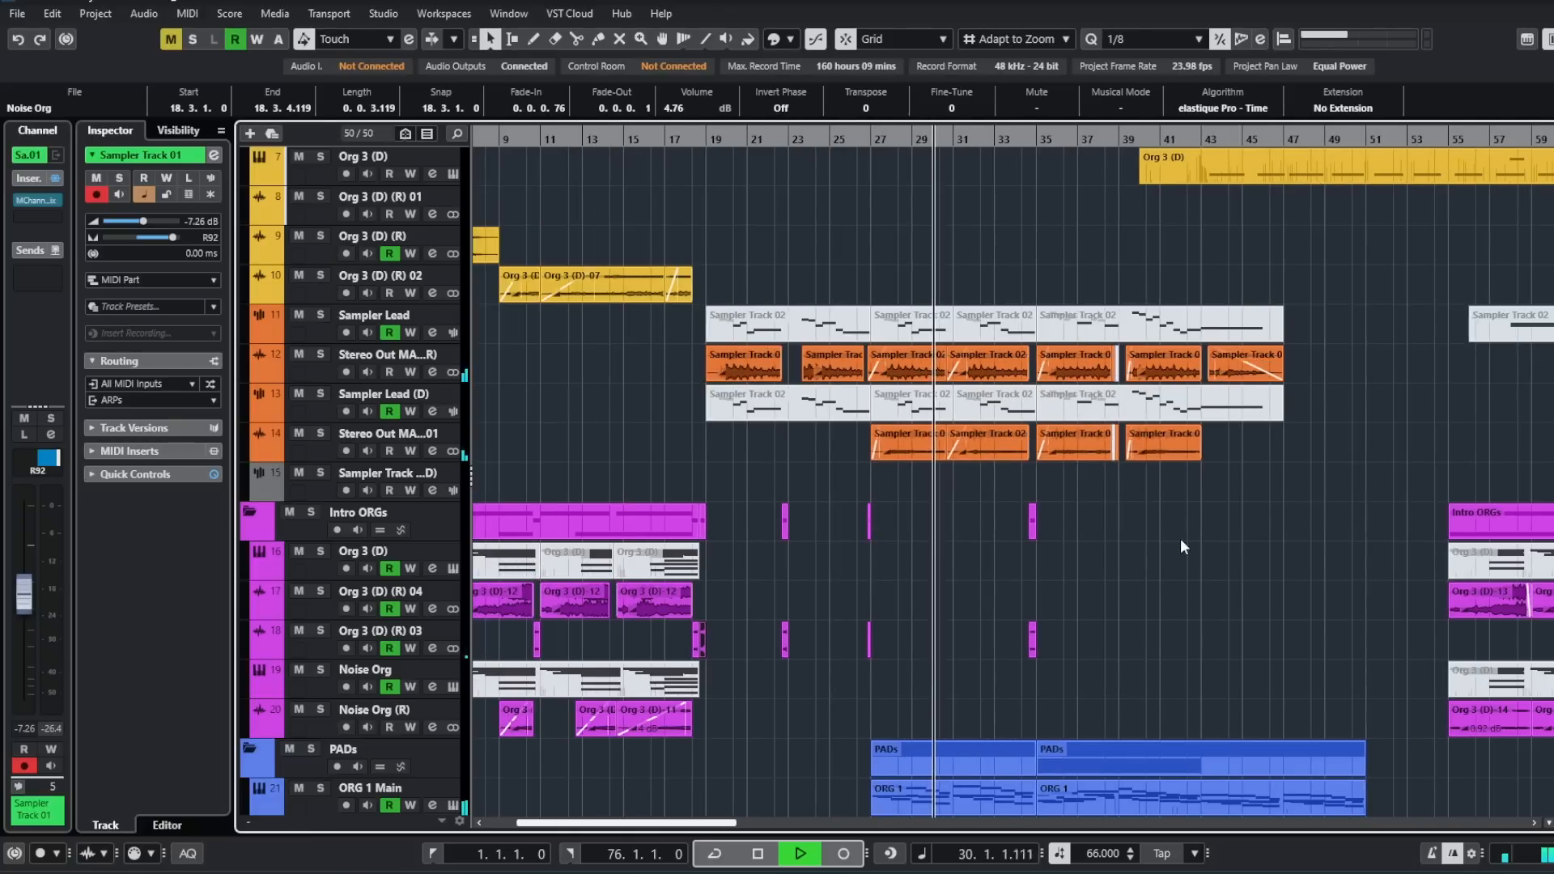
pyautogui.scroll(-3, 1201, 540)
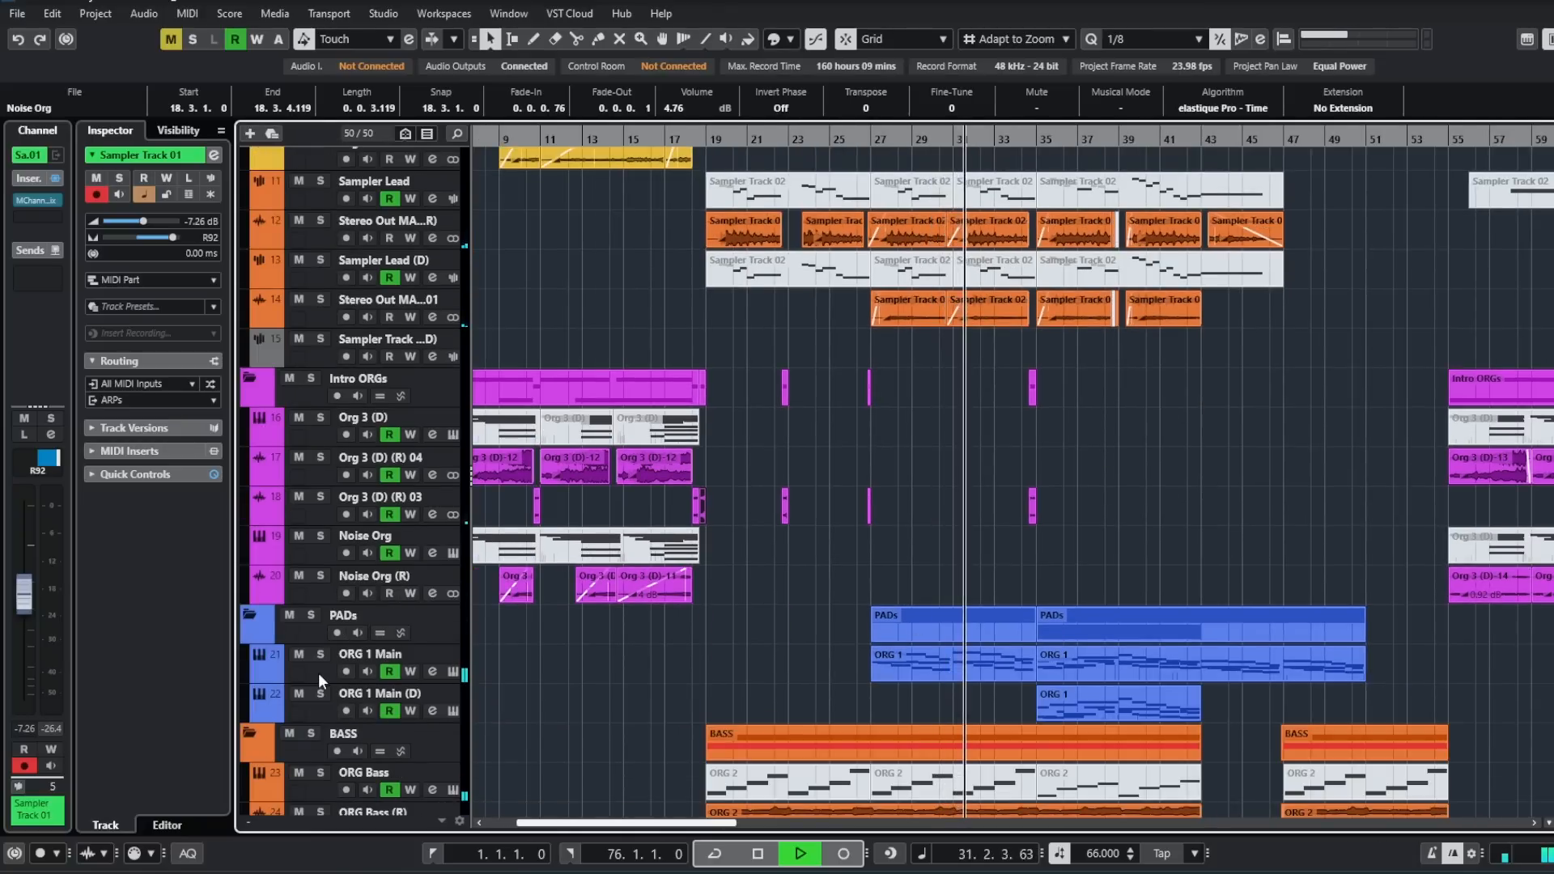
pyautogui.hscroll(3, 974, 554)
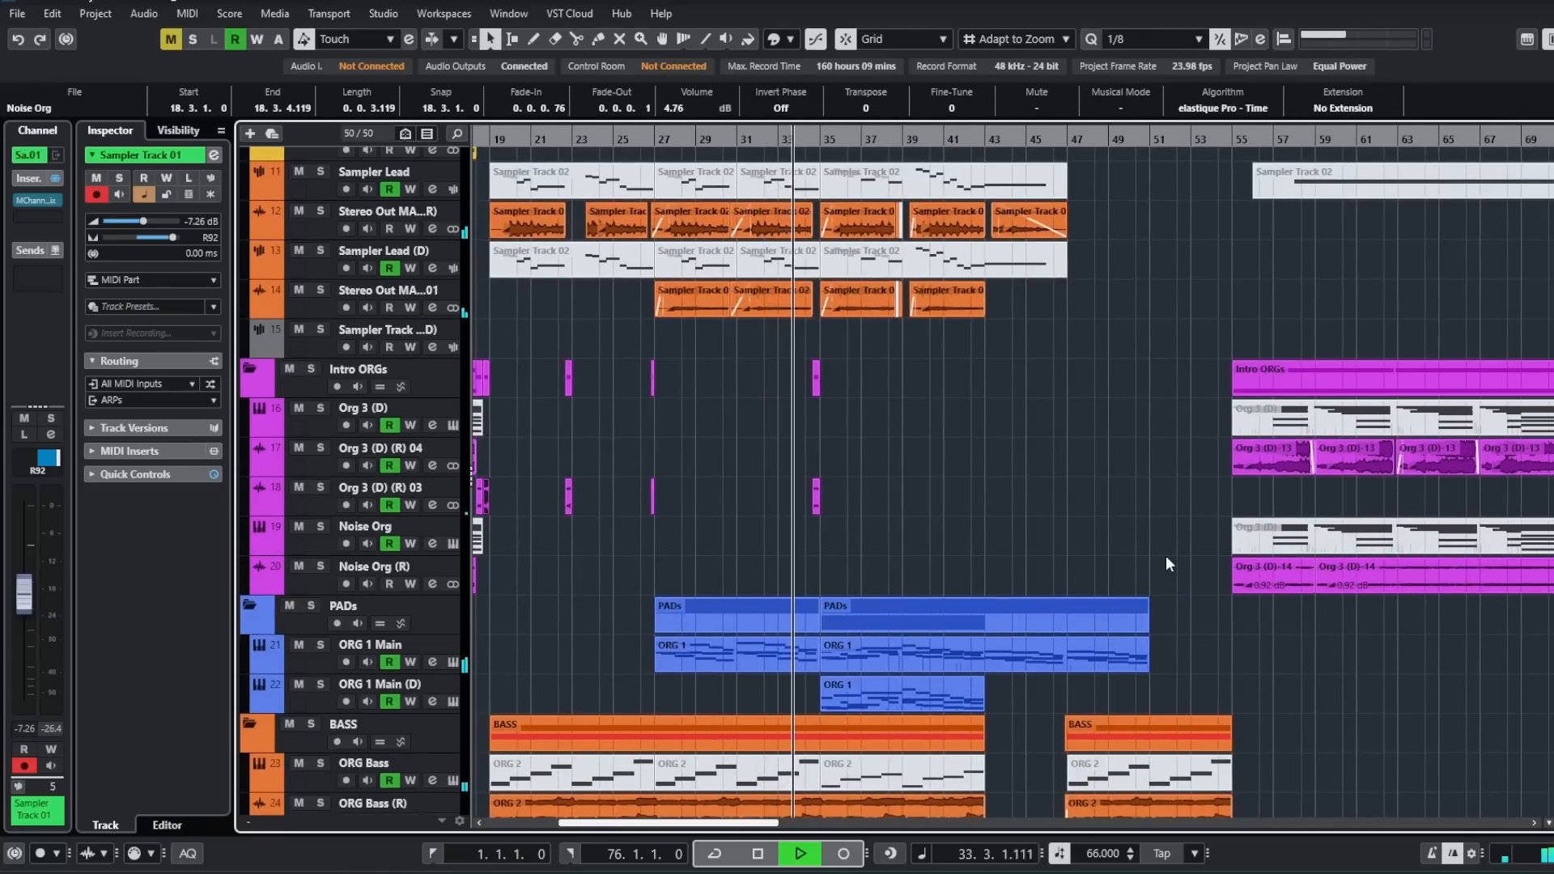
# - Follow playback from bar 34 to bar 44, examining the returning arps, doubled leads, pads, basses and the incoming Org 3 (D) drone
pyautogui.scroll(15, 1043, 547)
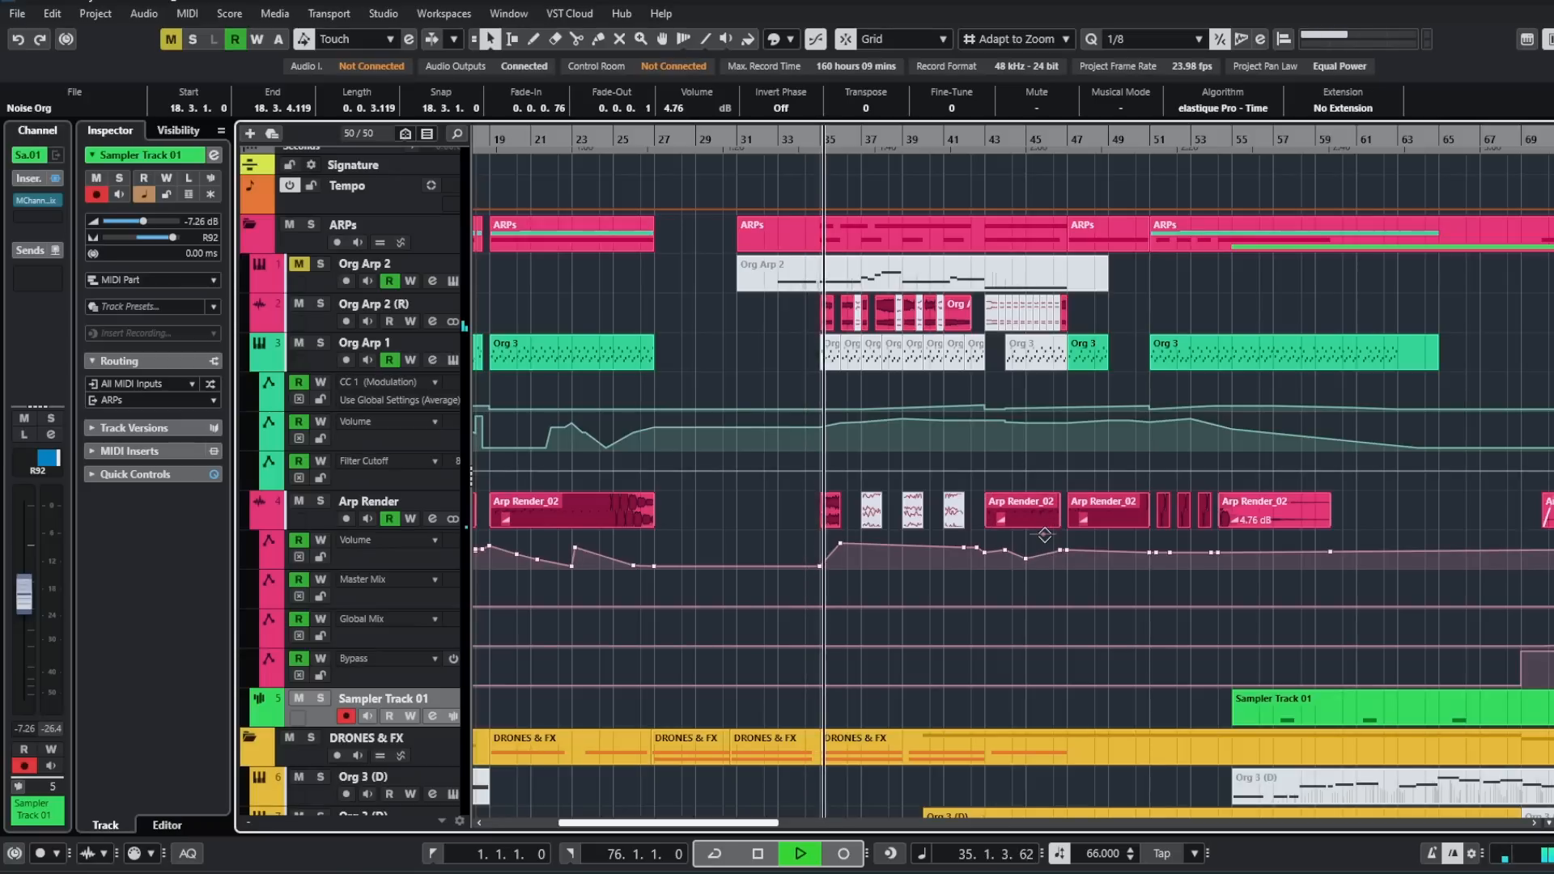
pyautogui.scroll(-7, 1011, 591)
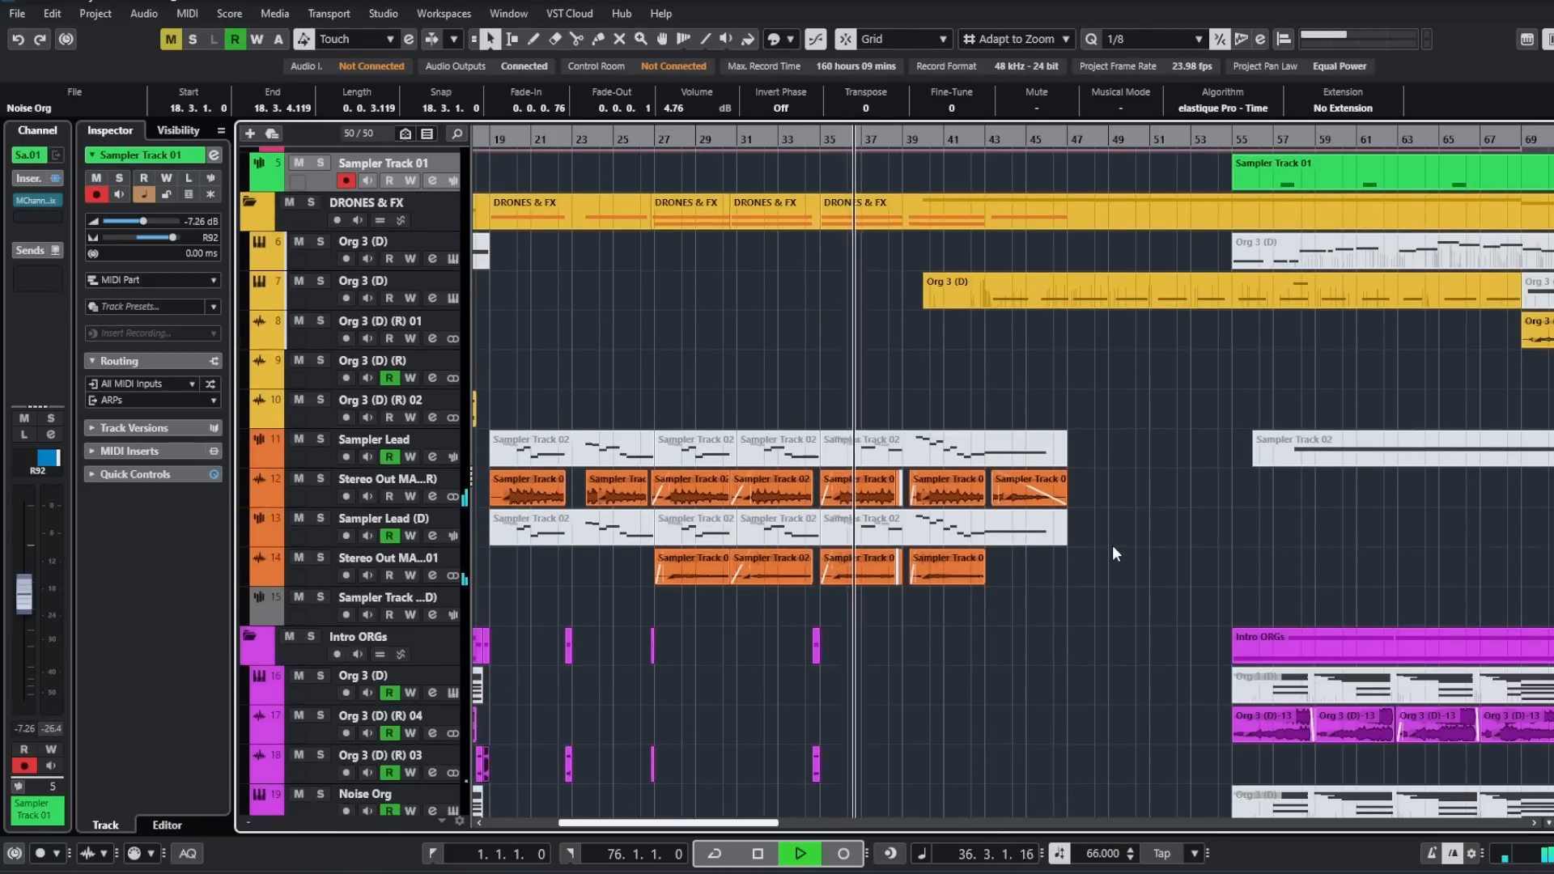
pyautogui.scroll(-4, 1113, 544)
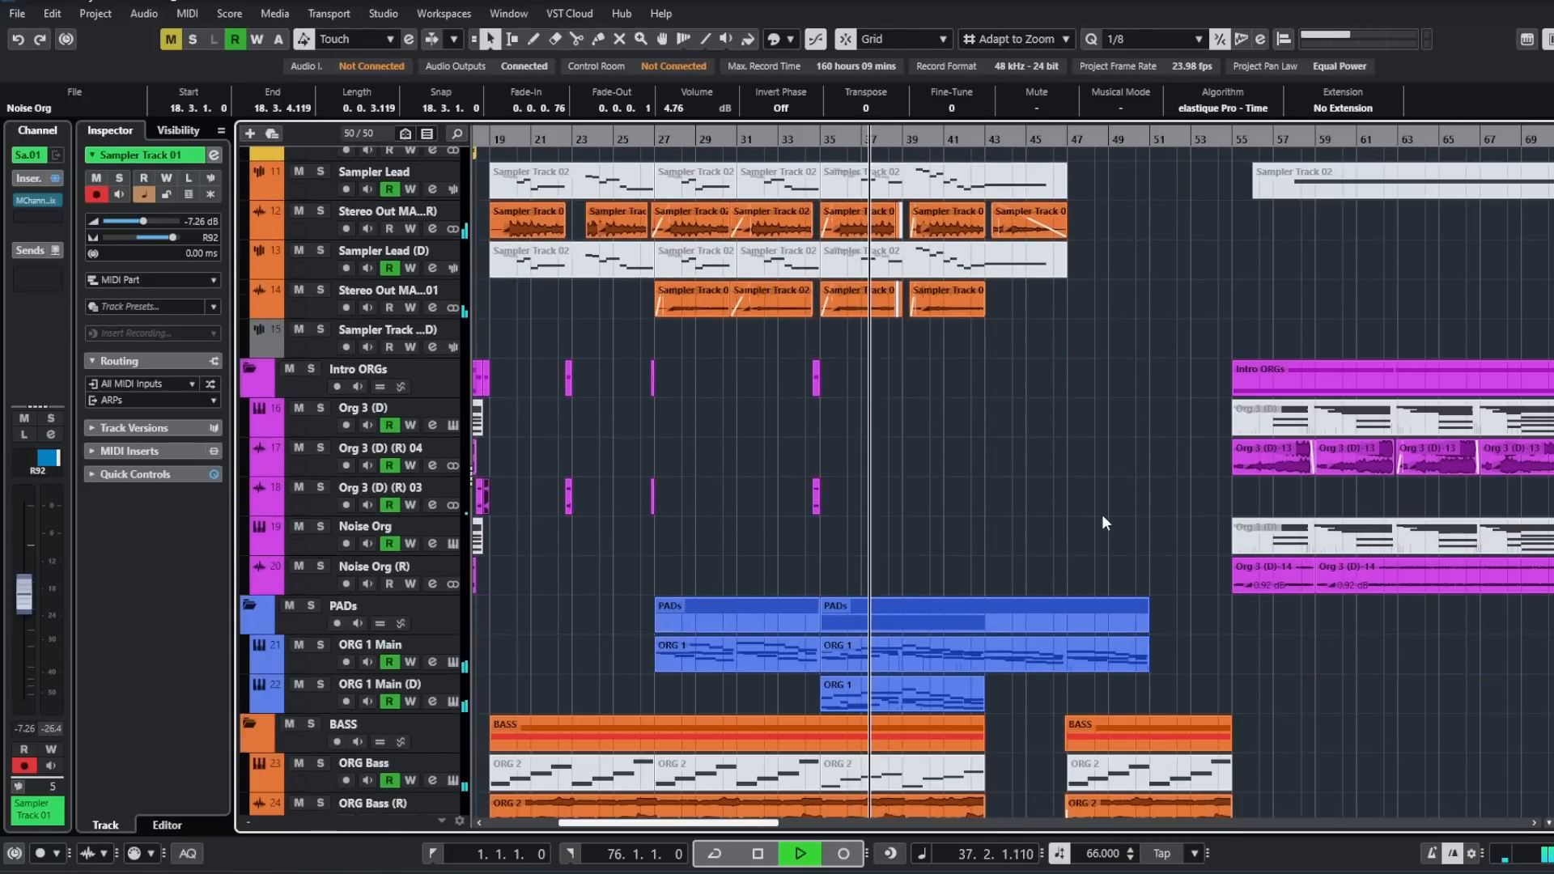
pyautogui.scroll(-3, 1102, 521)
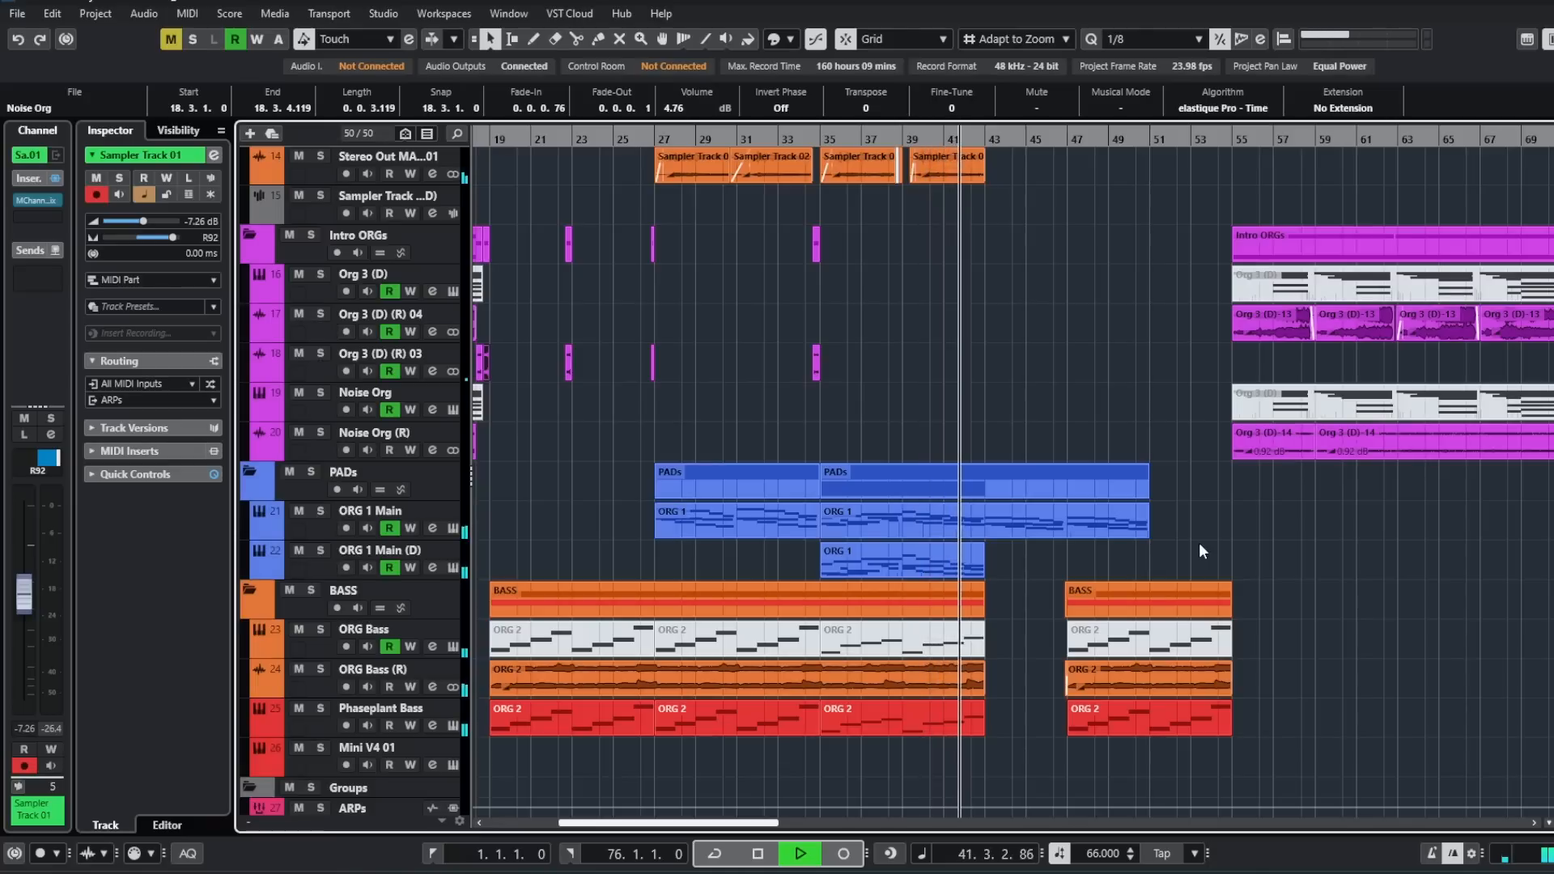
pyautogui.scroll(3, 1197, 541)
pyautogui.scroll(5, 1198, 540)
pyautogui.hscroll(2, 1198, 540)
pyautogui.scroll(3, 1094, 525)
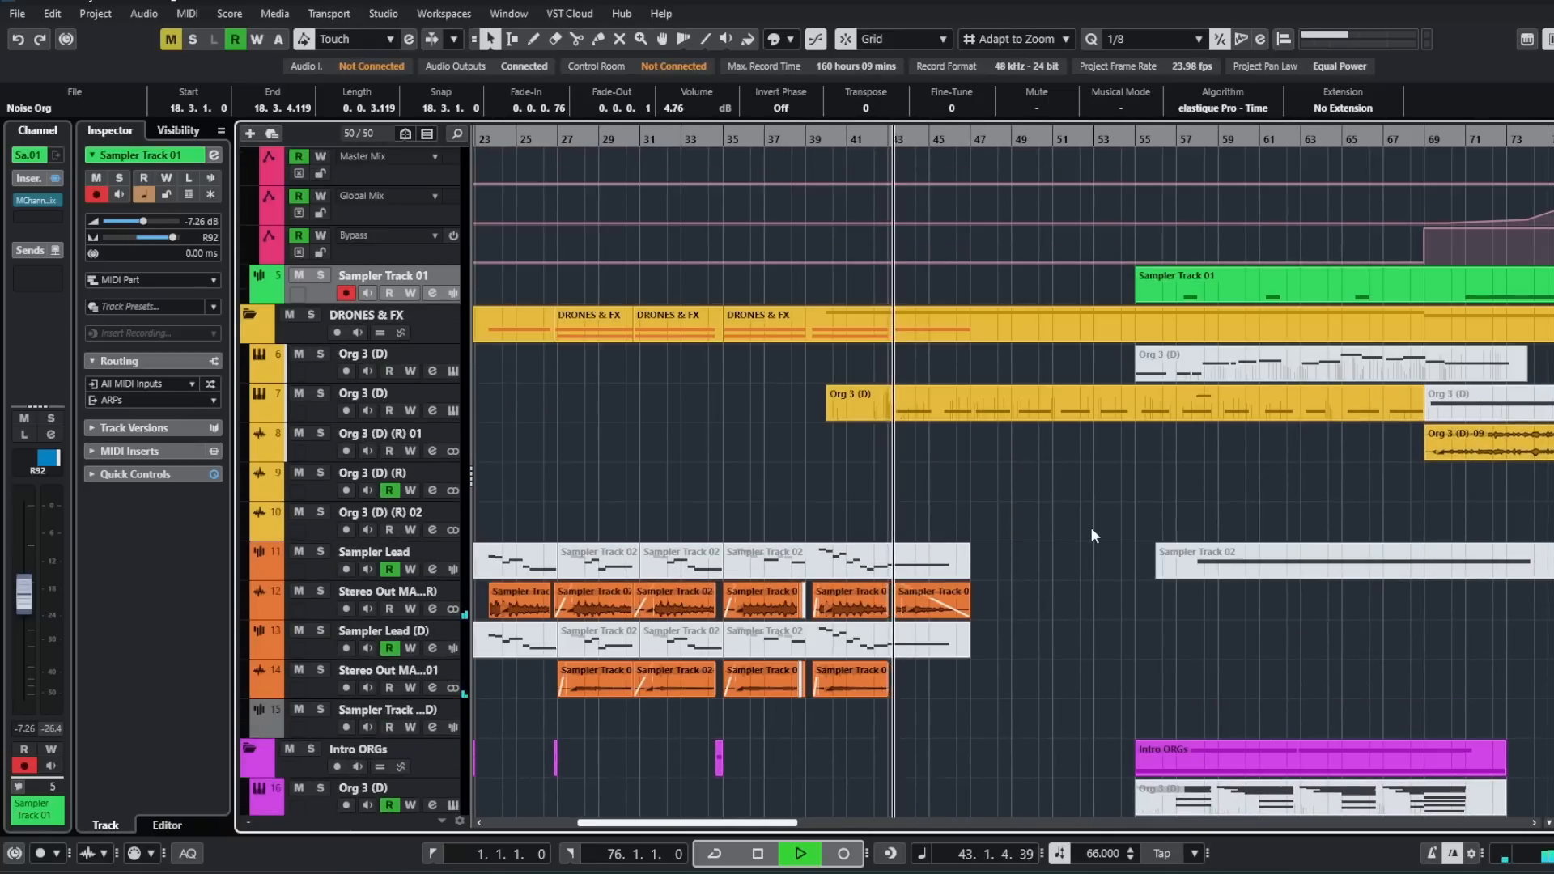
pyautogui.scroll(-6, 1091, 531)
pyautogui.scroll(6, 1091, 528)
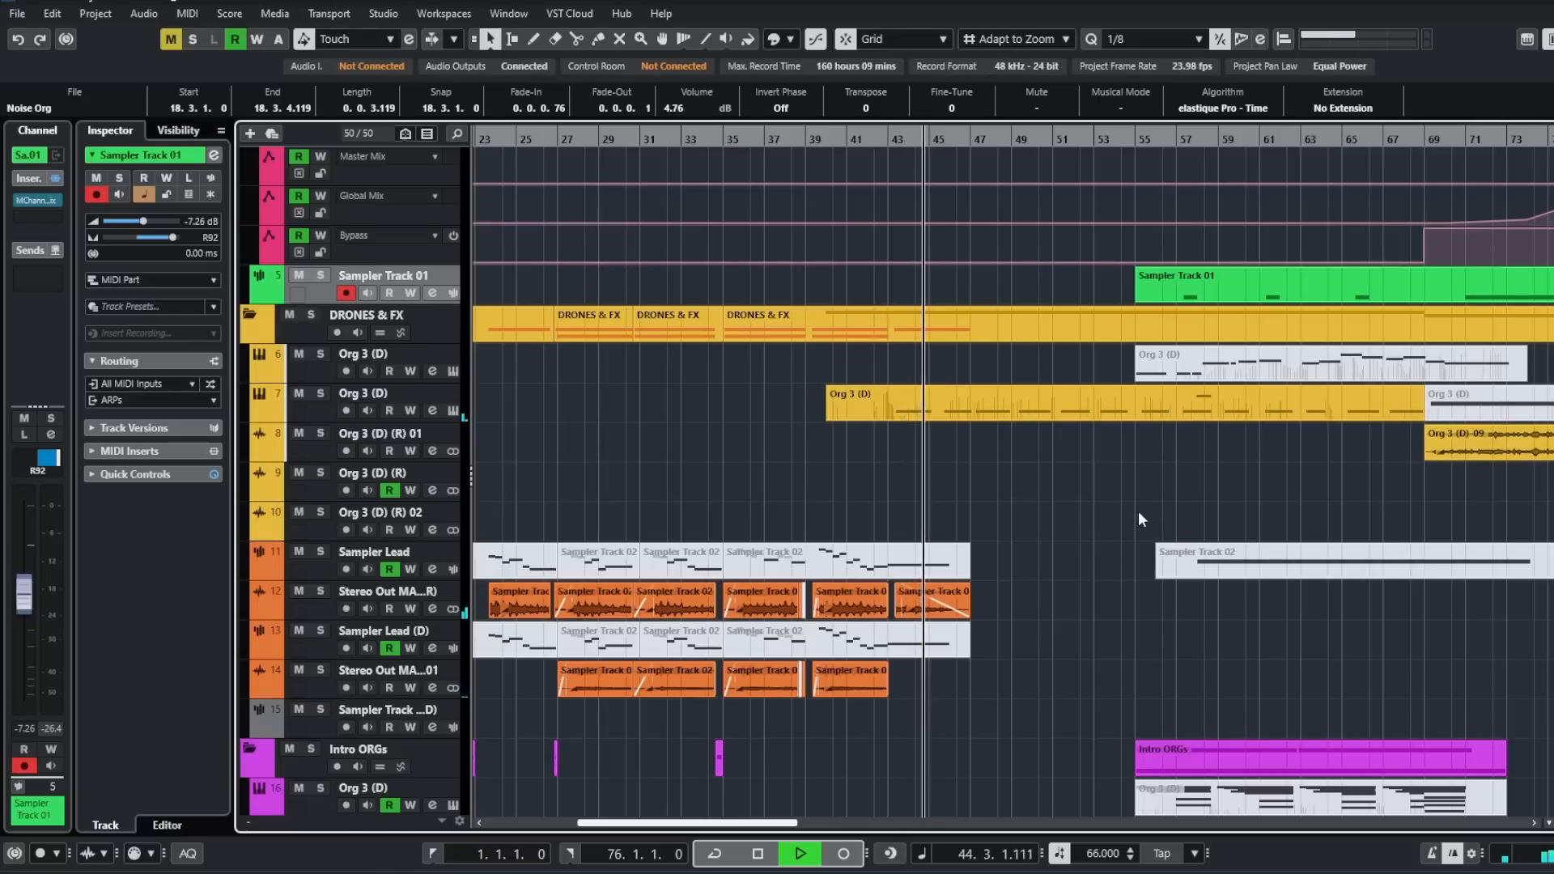
# - Follow playback from bar 44 to bar 54, examining the arps and their automation, the drones, pads and bass parts
pyautogui.scroll(1, 1136, 512)
pyautogui.hscroll(1, 1137, 512)
pyautogui.scroll(9, 1070, 520)
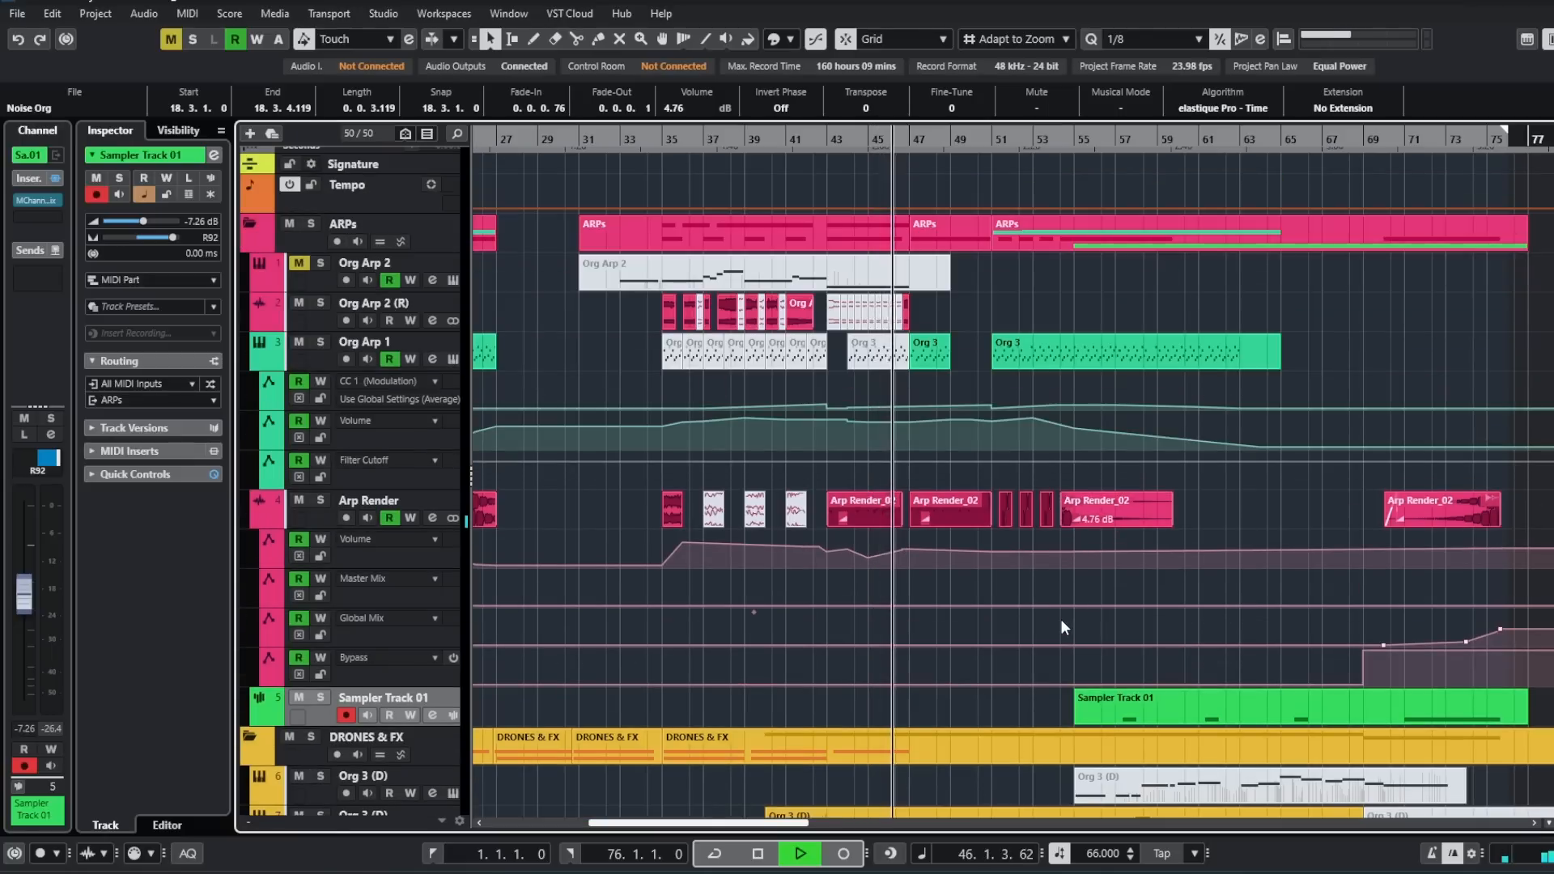
pyautogui.scroll(-9, 1060, 618)
pyautogui.scroll(-14, 1061, 616)
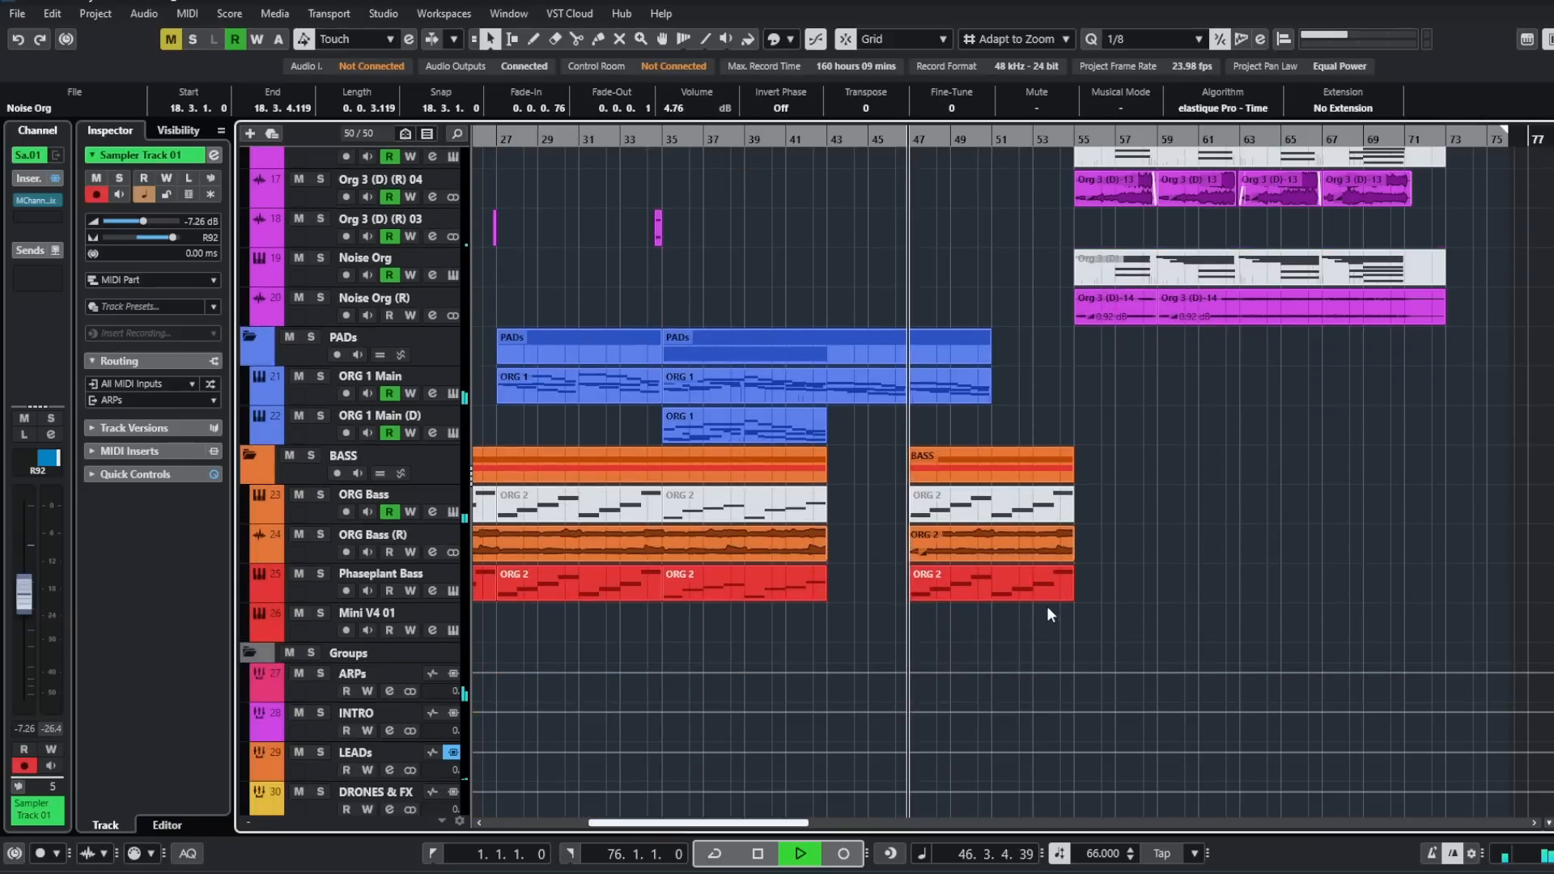
pyautogui.hscroll(1, 1157, 576)
pyautogui.hscroll(4, 1055, 579)
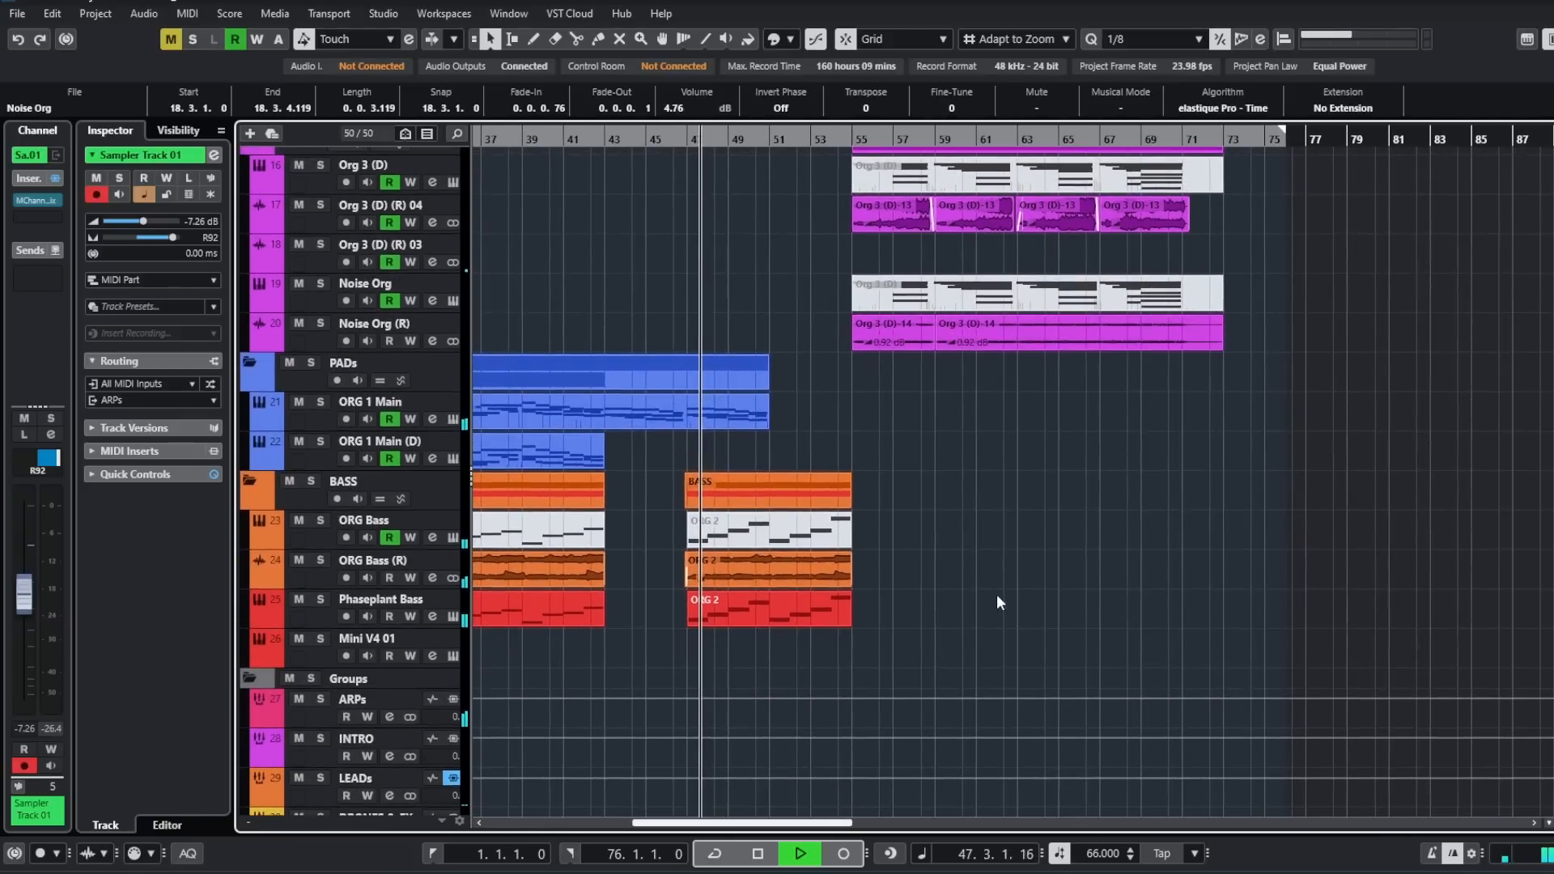
pyautogui.scroll(6, 994, 588)
pyautogui.scroll(6, 995, 589)
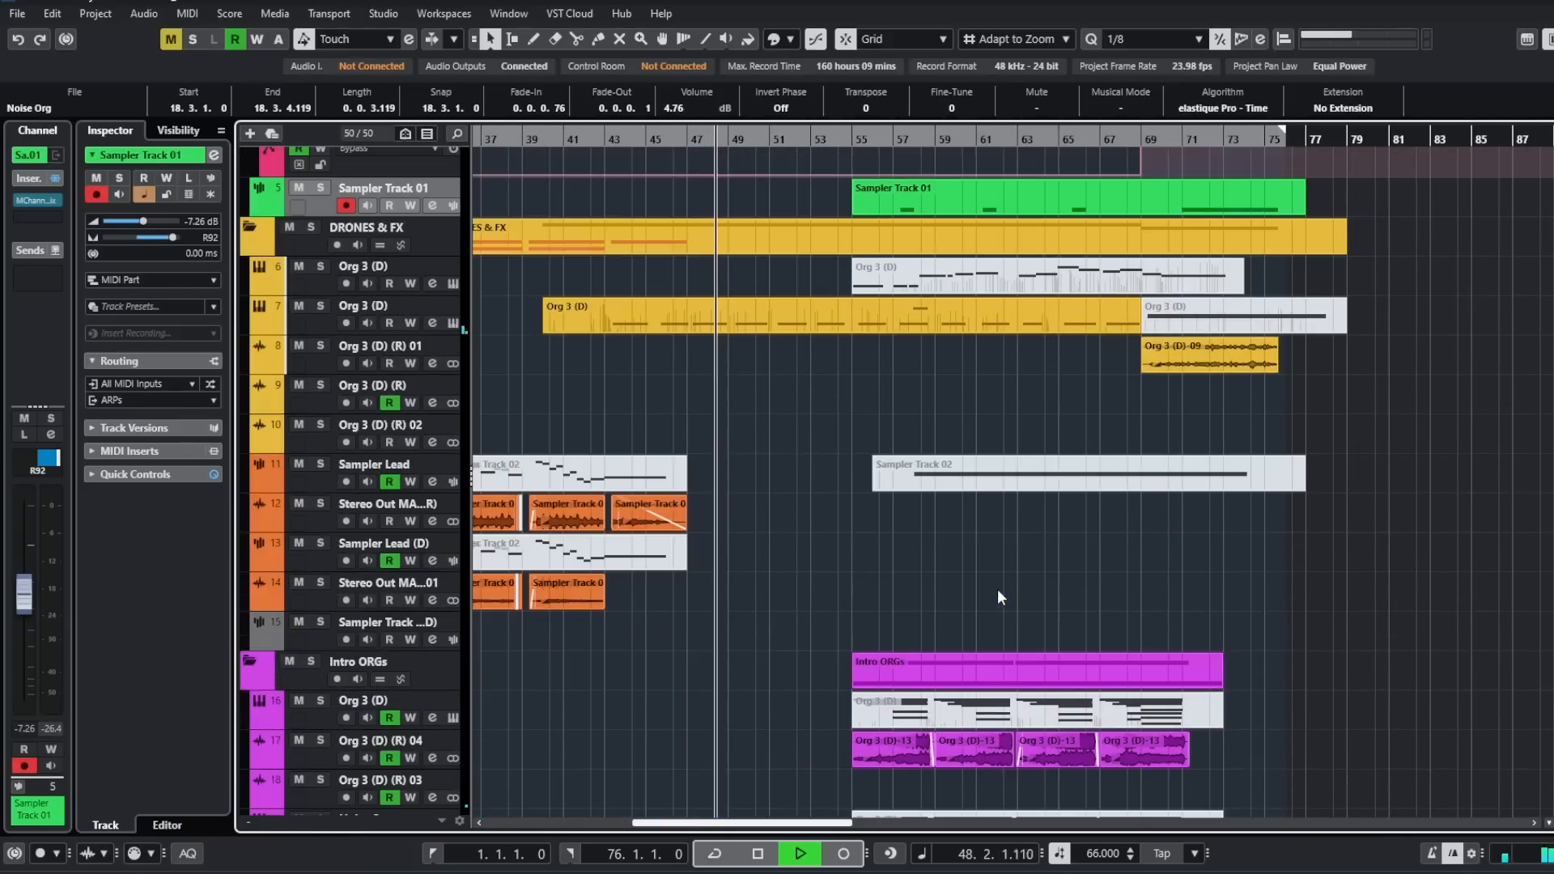
pyautogui.scroll(-8, 998, 599)
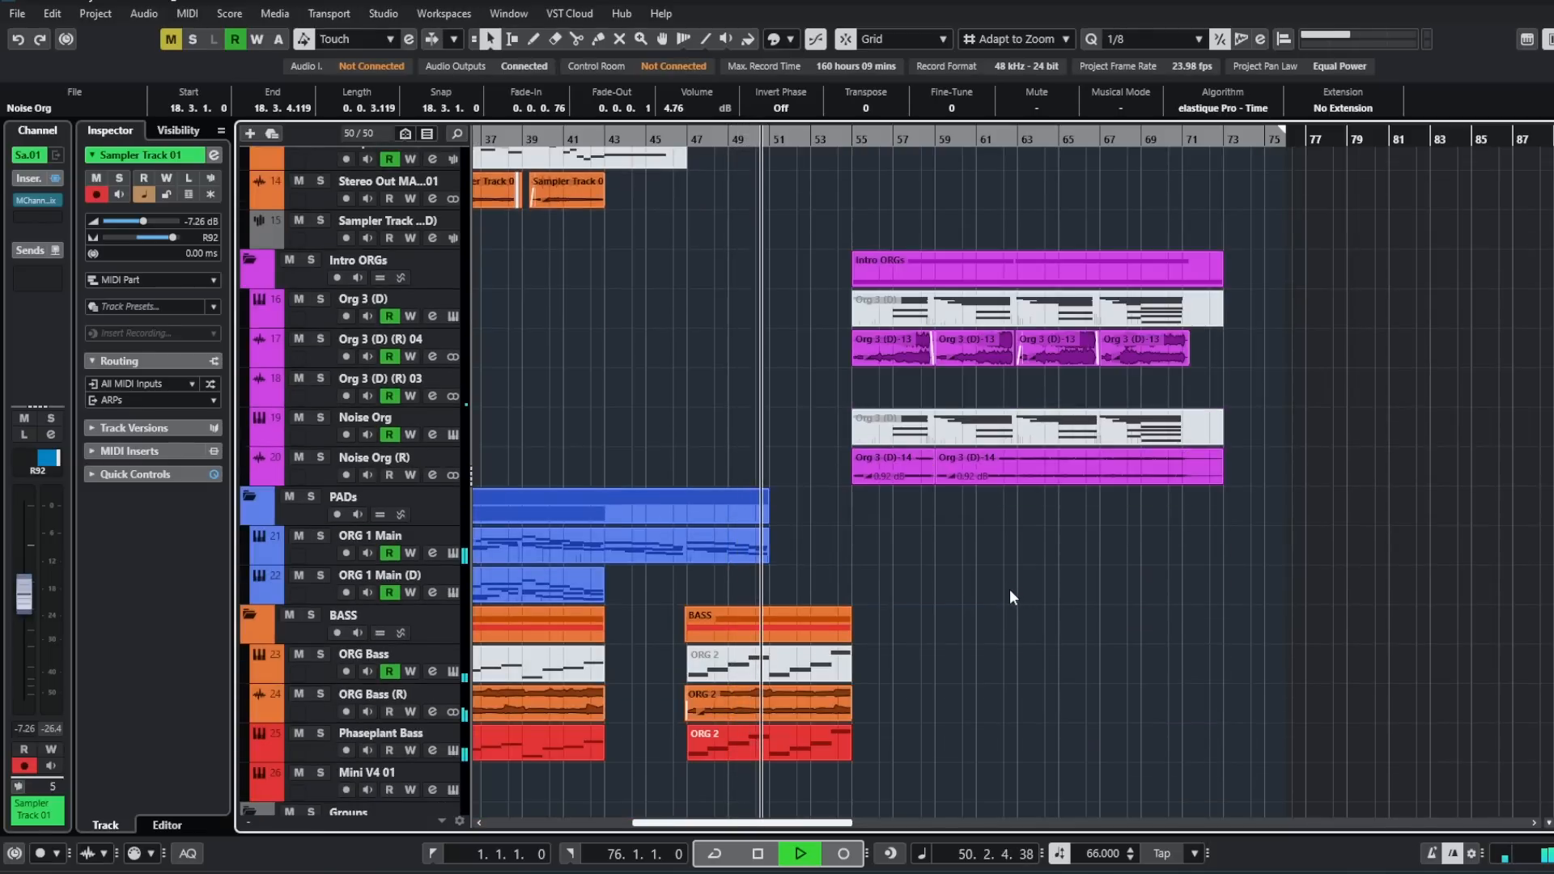
pyautogui.scroll(10, 1009, 597)
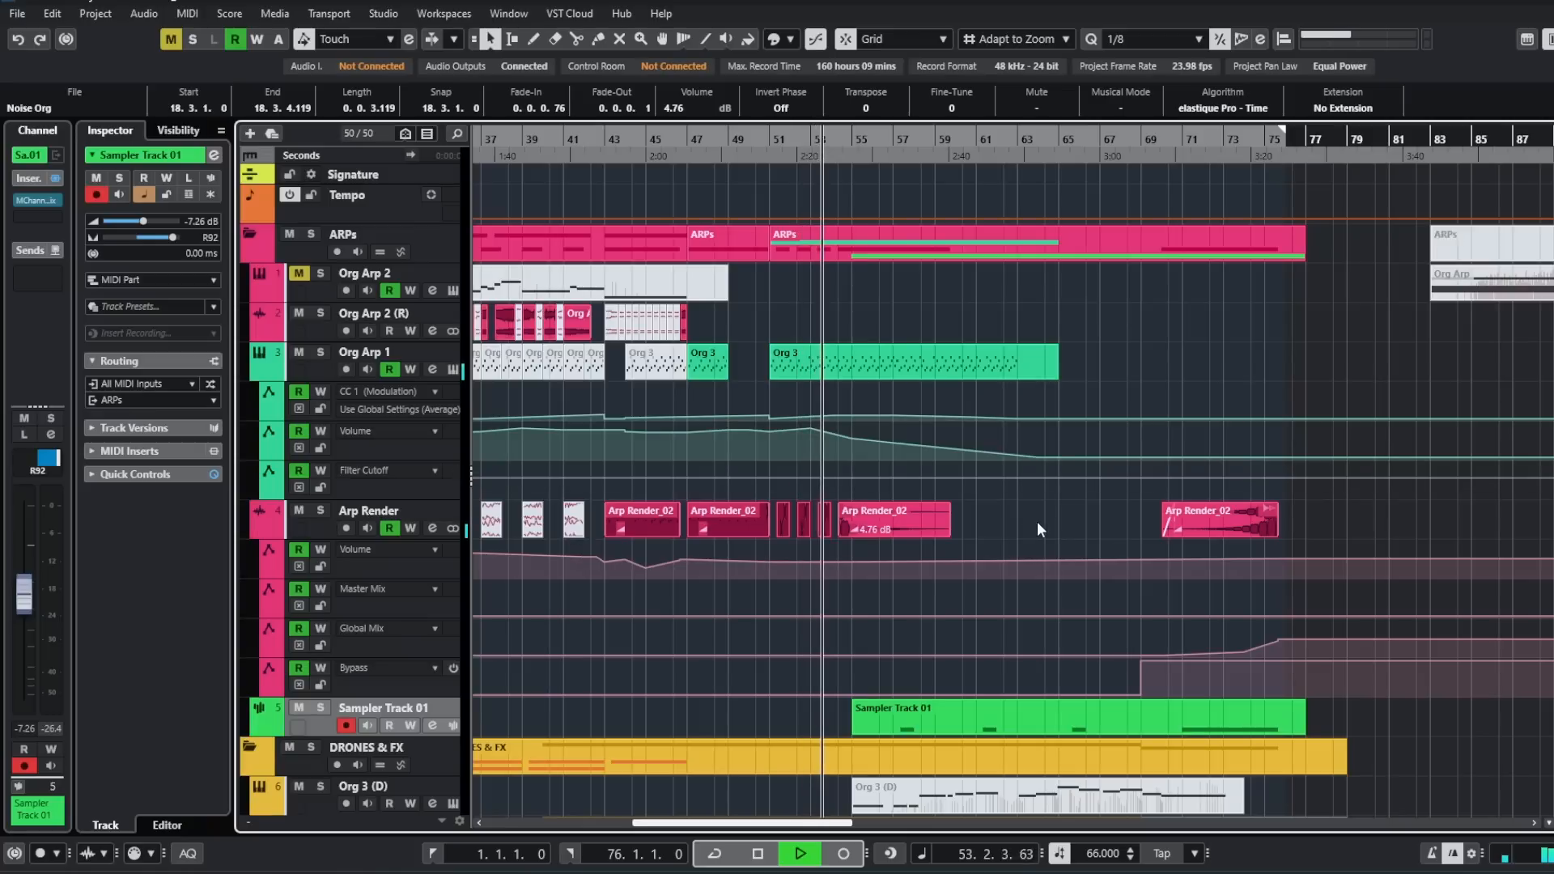
pyautogui.scroll(1, 1037, 521)
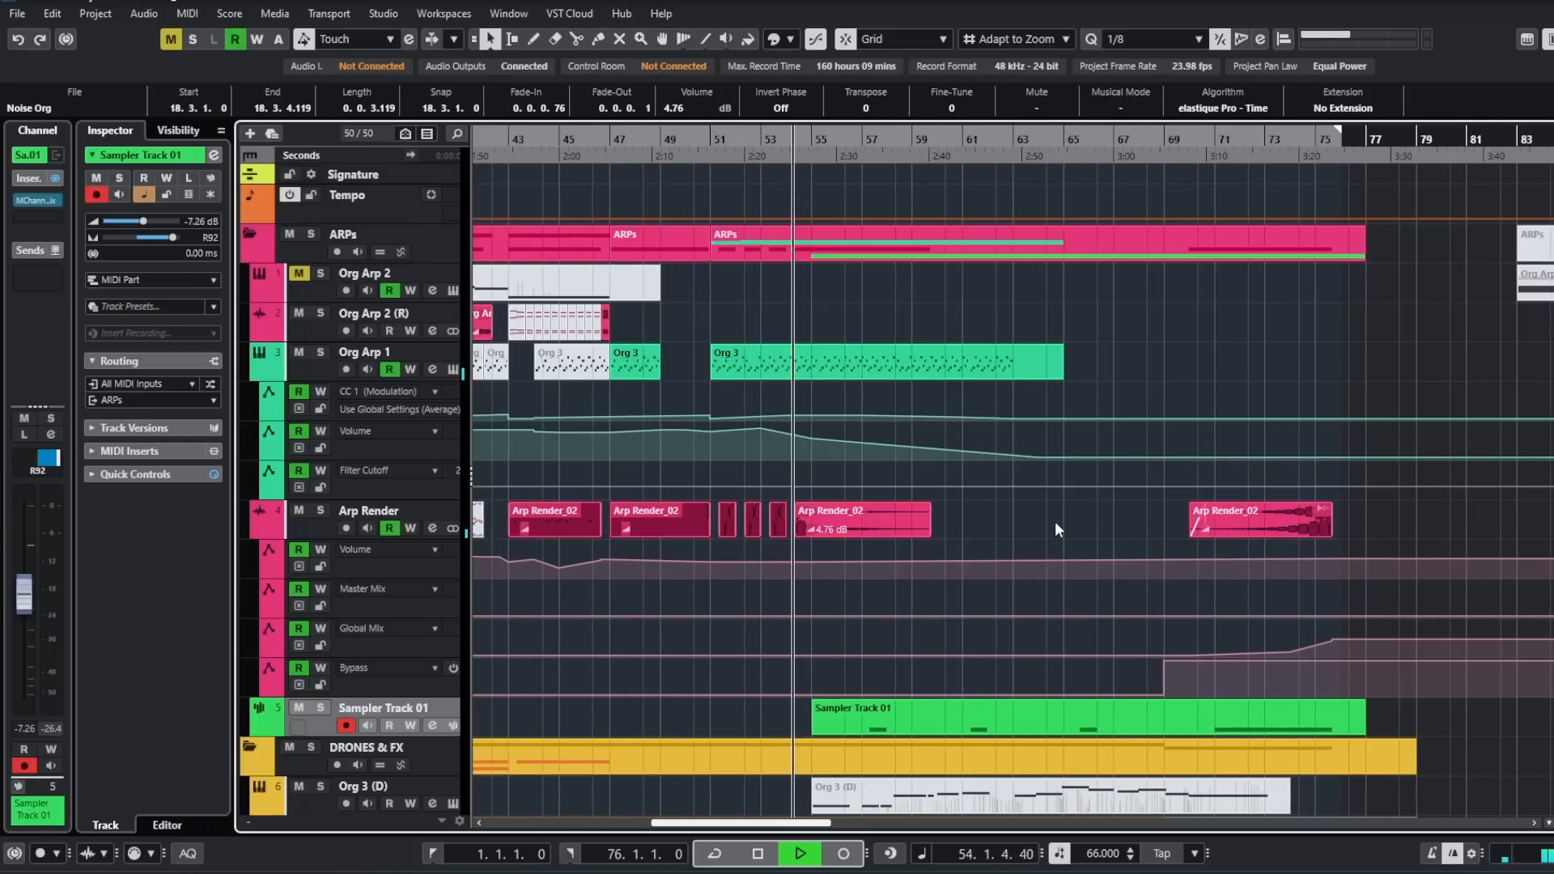
# - Select the Noise Org (R) track and examine the Intro ORGs, Sampler Track 01 and drone parts as playback runs from bar 55 to bar 67
pyautogui.scroll(-3, 1056, 521)
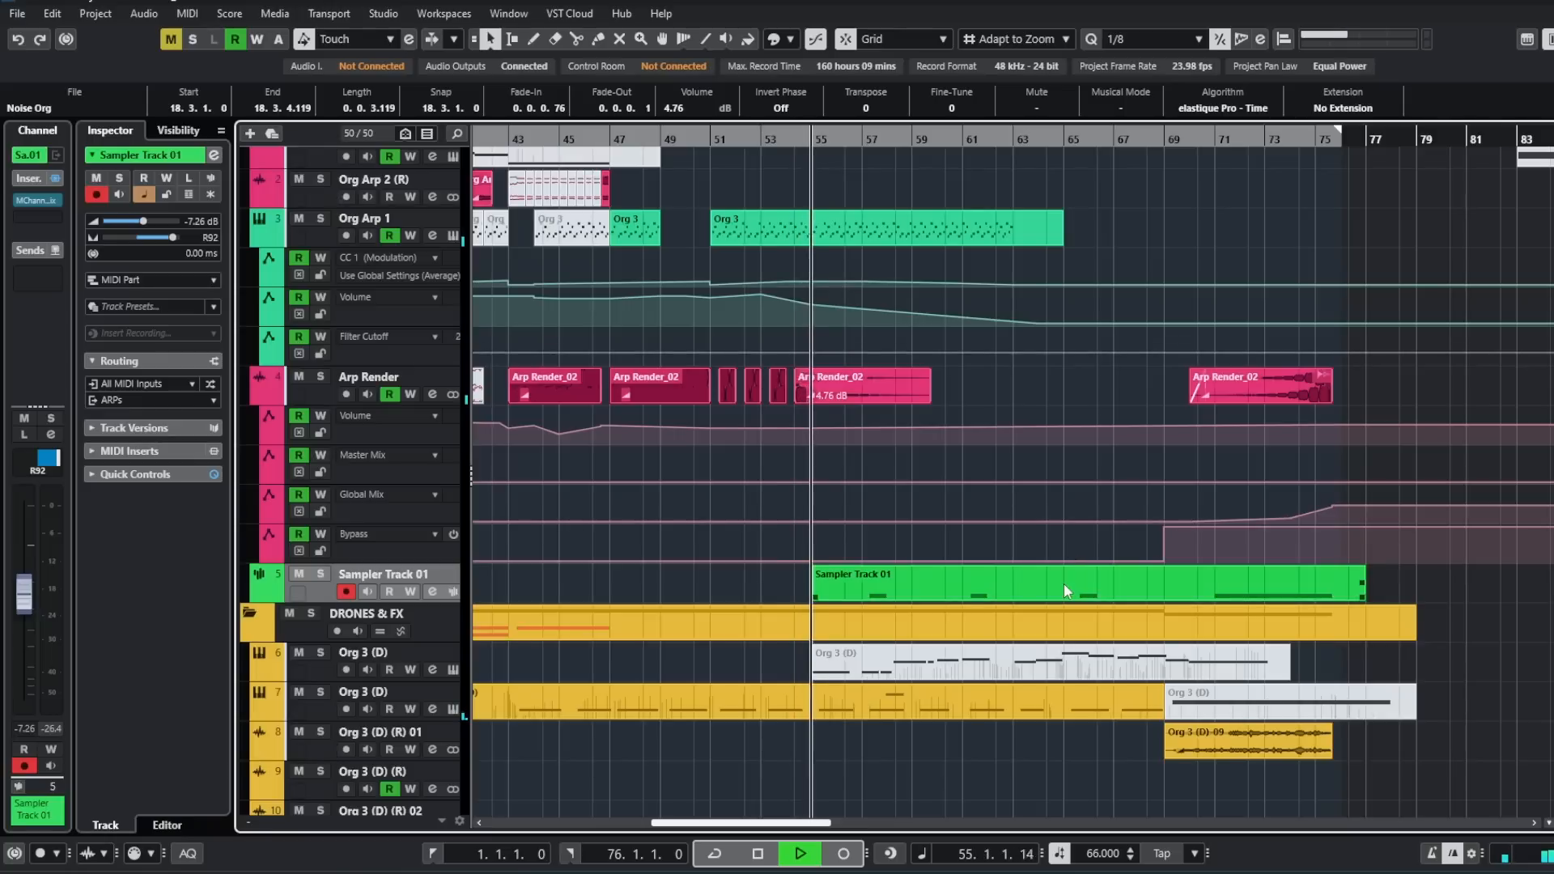
pyautogui.scroll(-10, 1065, 622)
pyautogui.scroll(-3, 1066, 623)
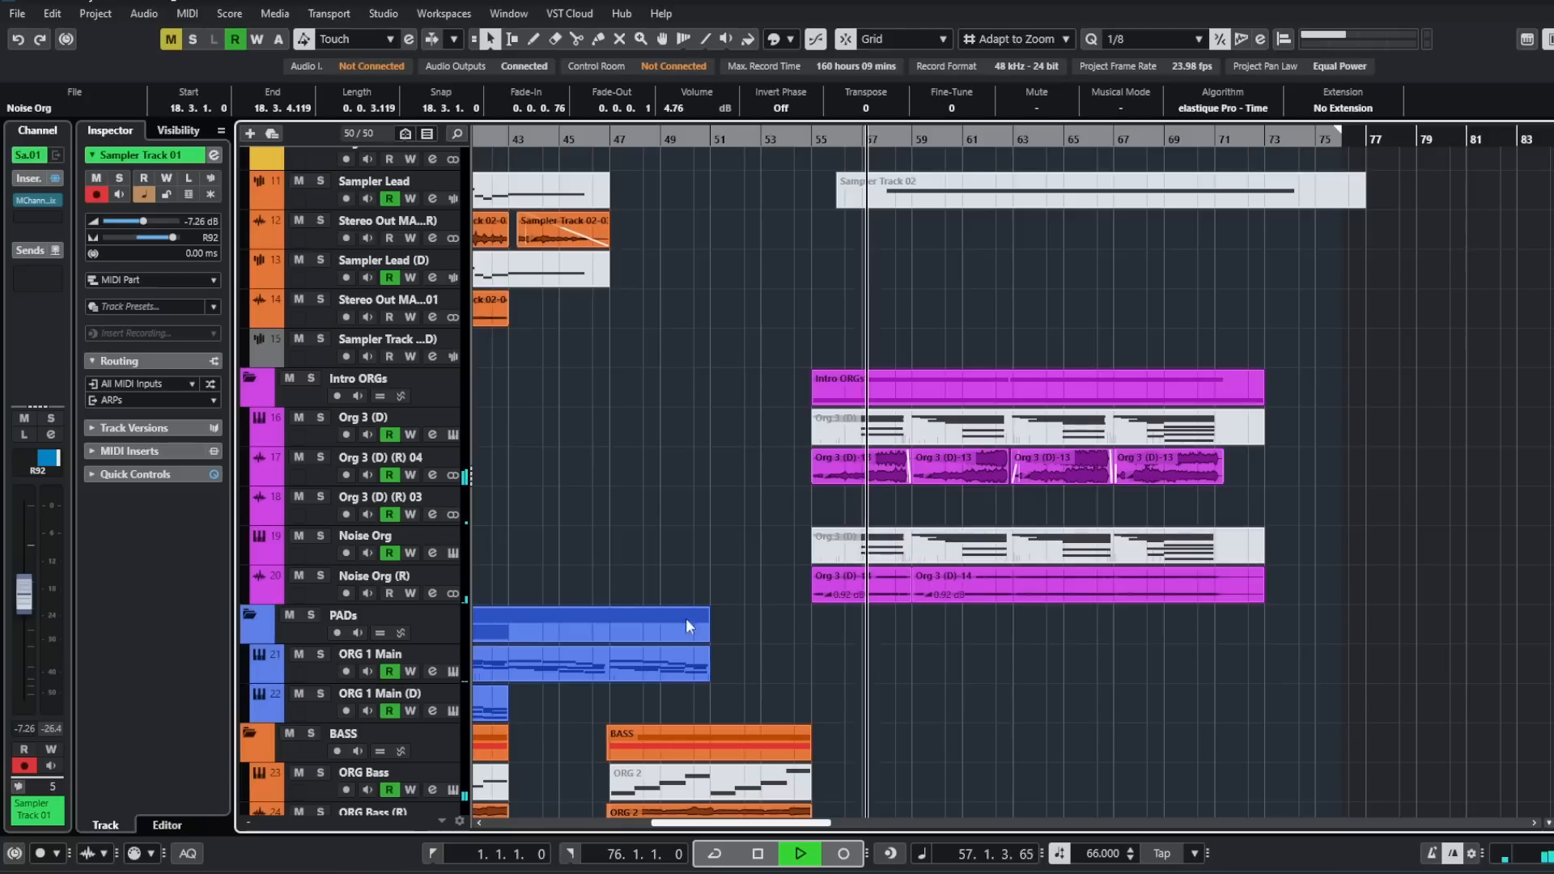
pyautogui.click(329, 594)
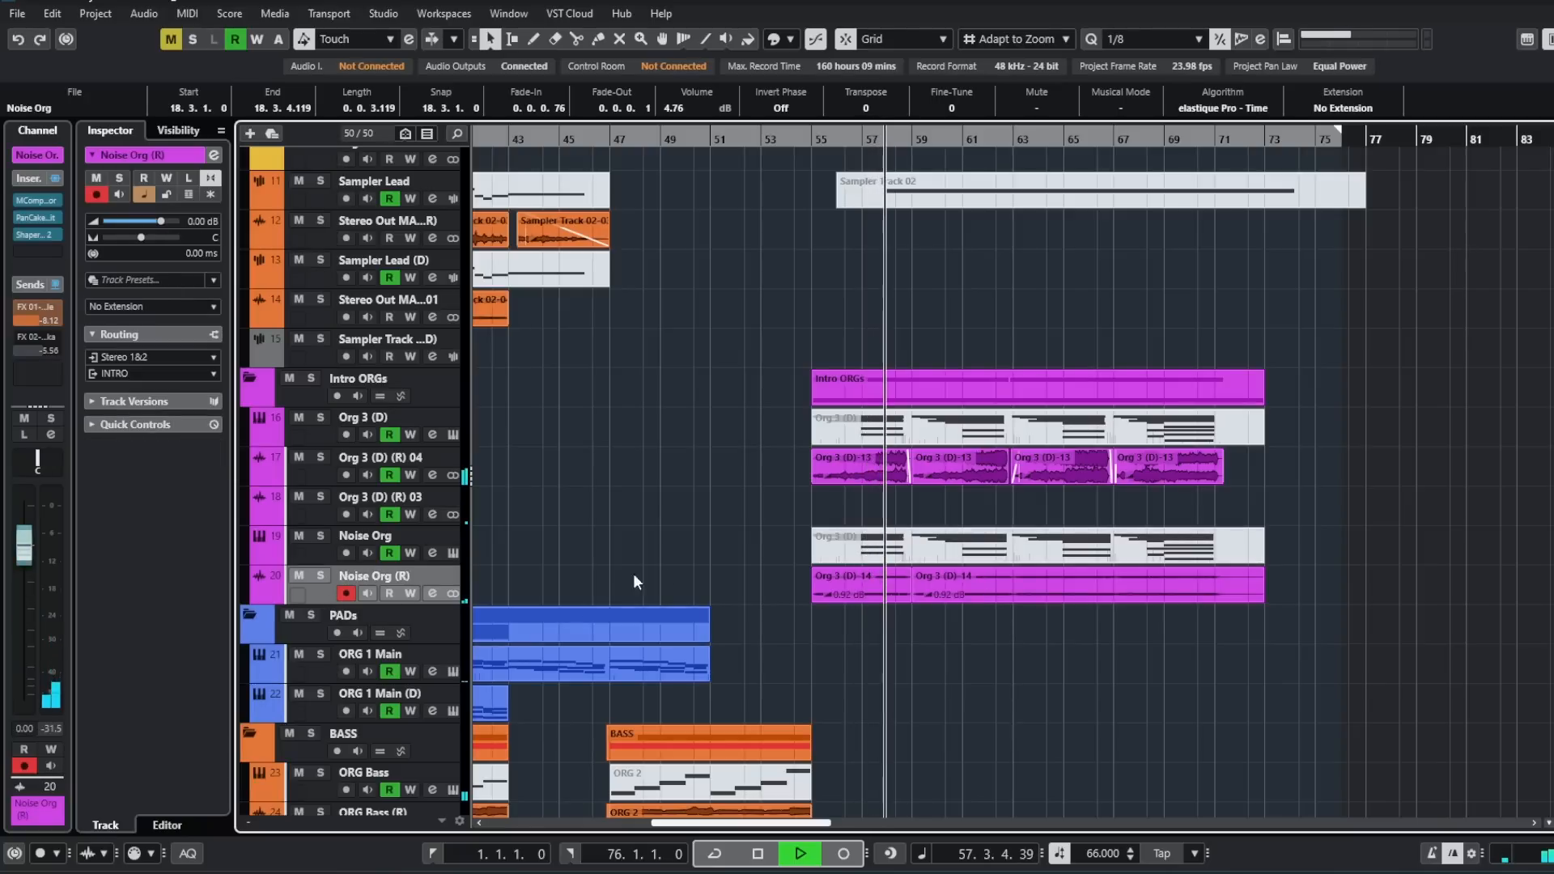
pyautogui.scroll(3, 762, 554)
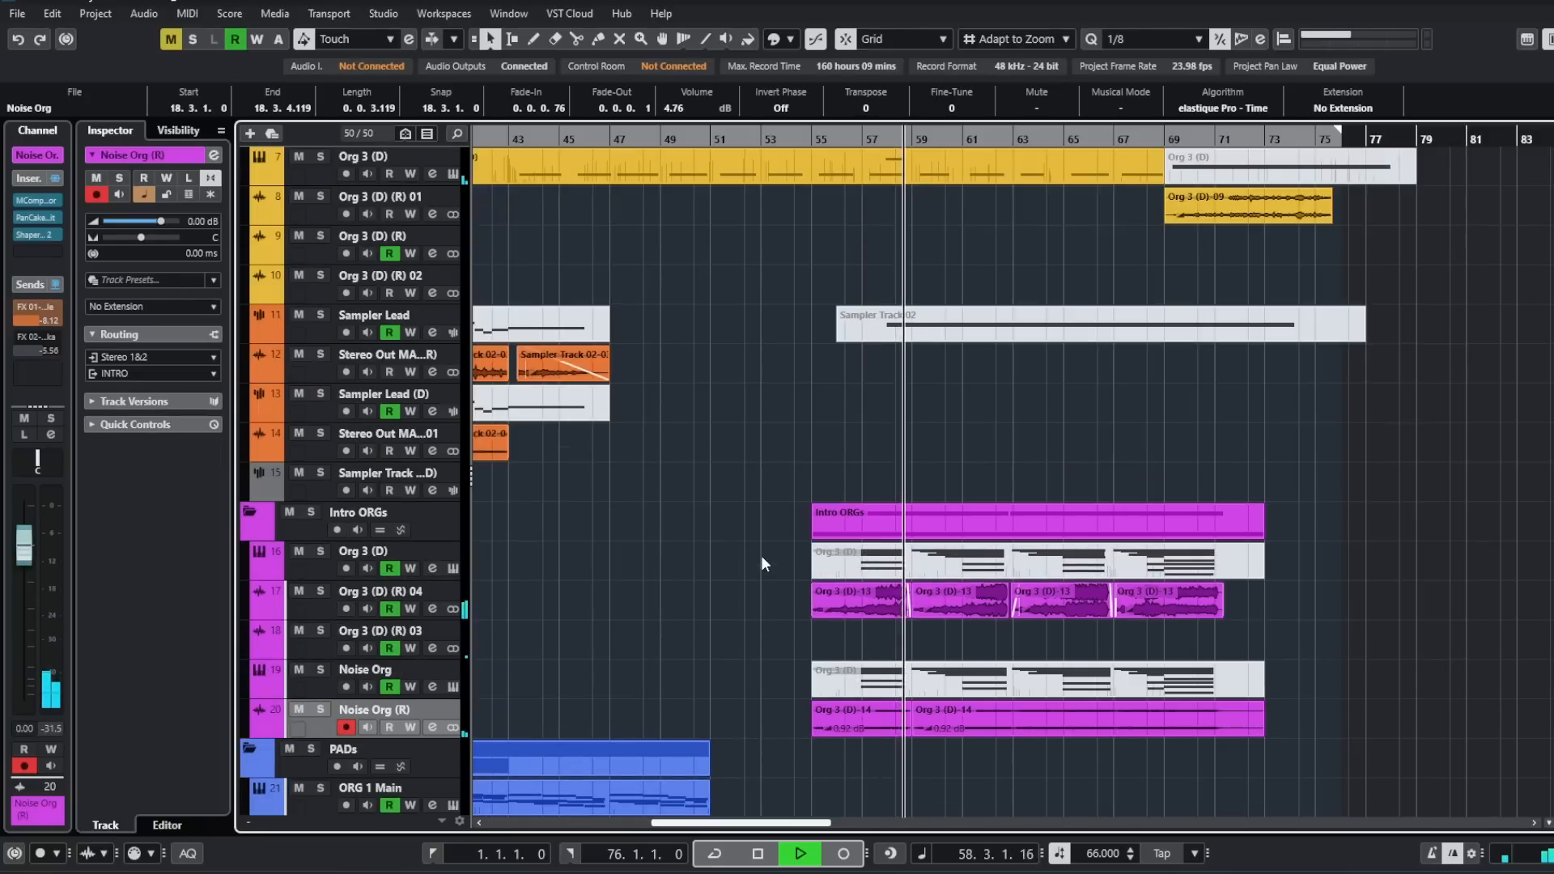
pyautogui.scroll(-3, 769, 543)
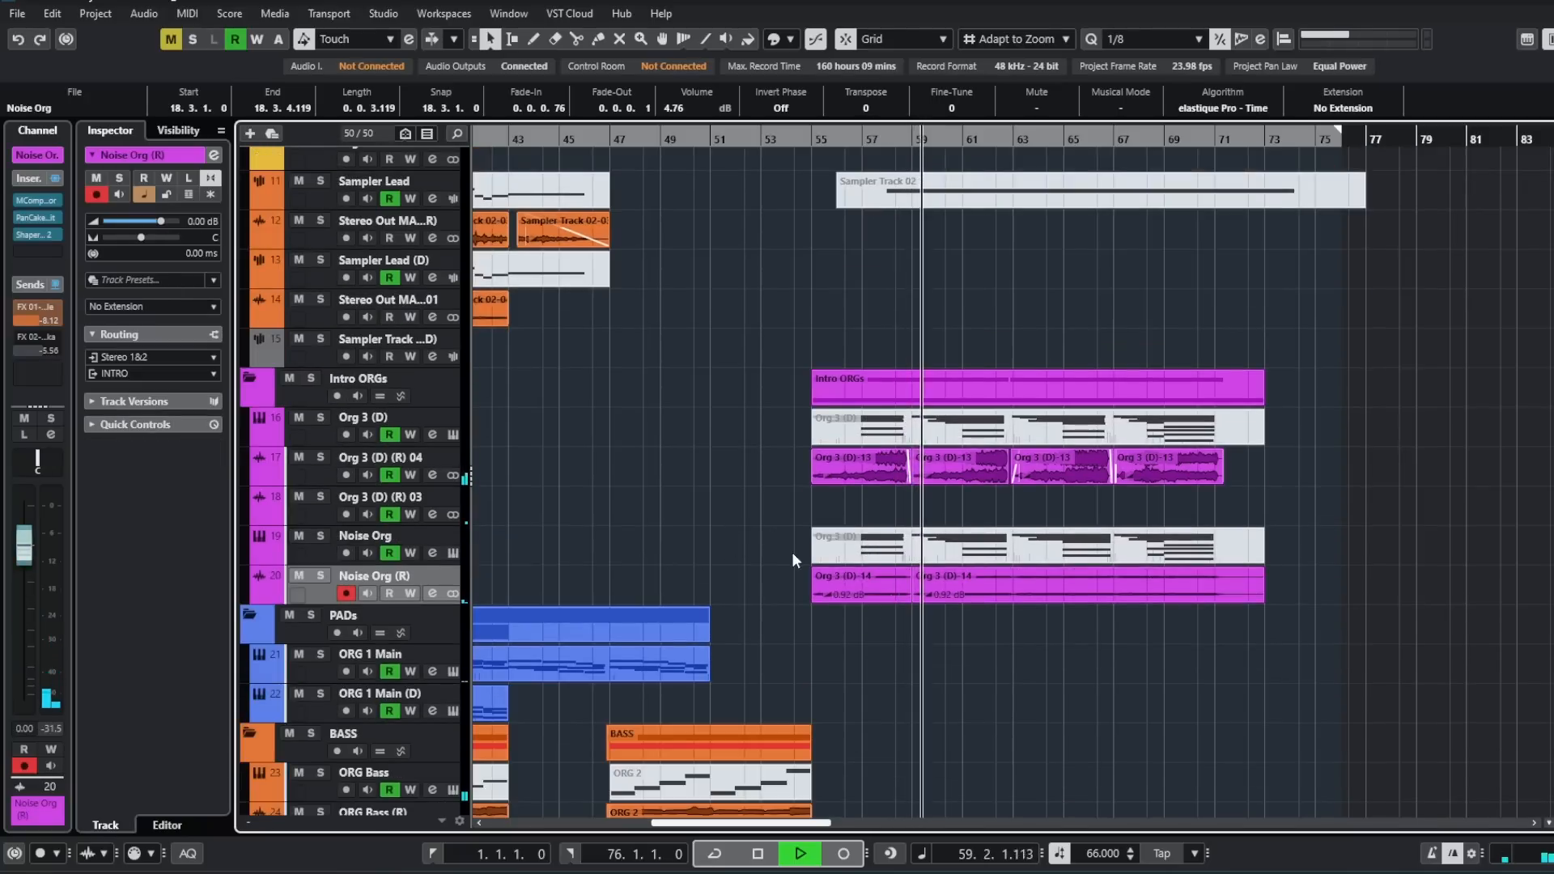
pyautogui.hscroll(1, 656, 548)
pyautogui.hscroll(1, 656, 548)
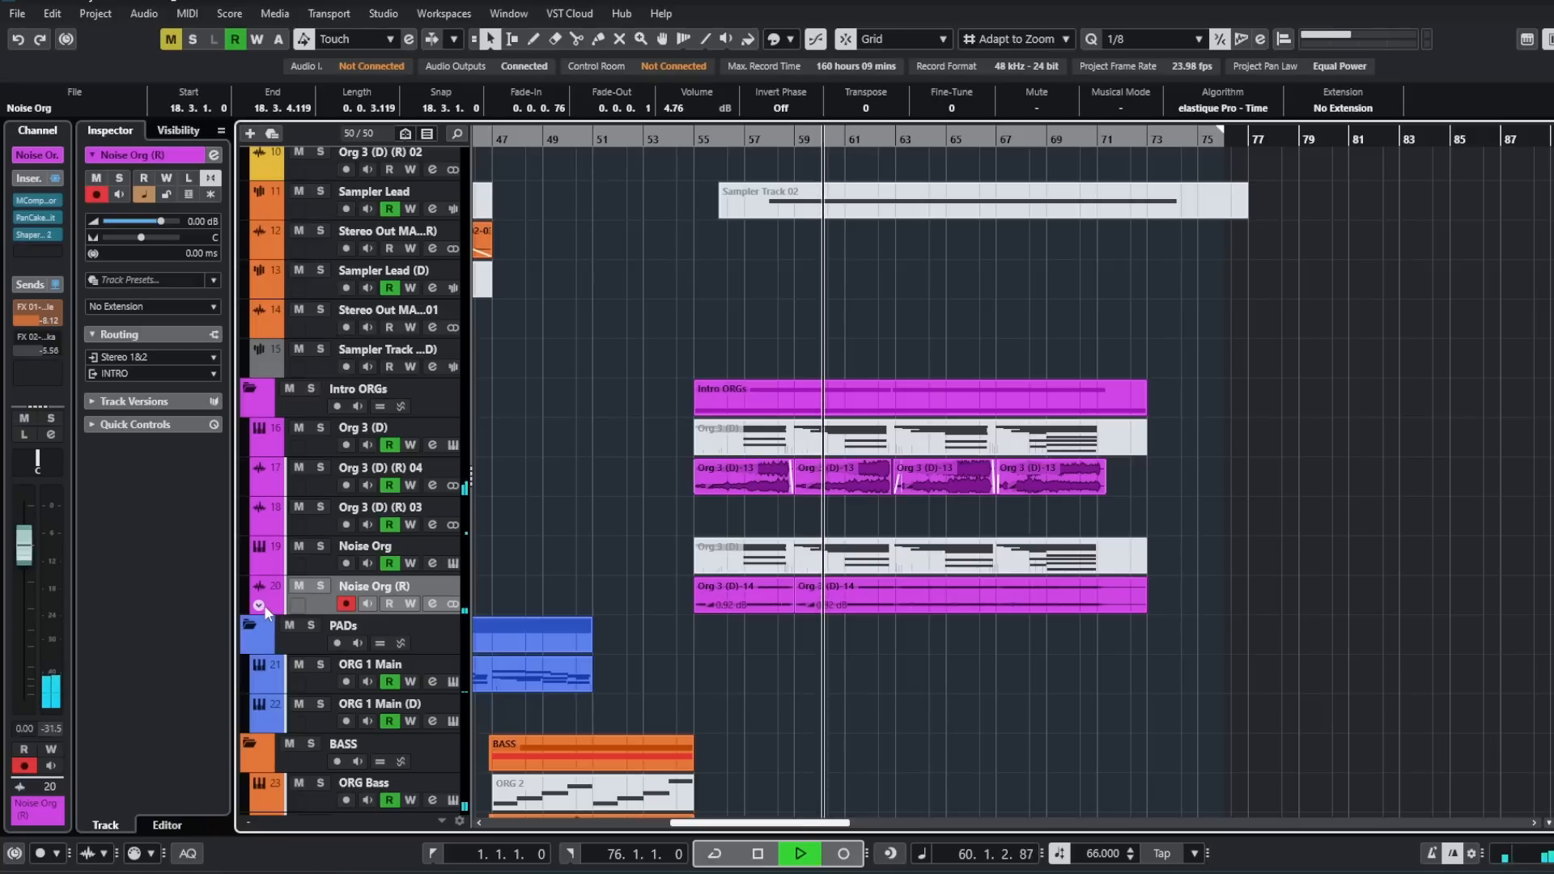
pyautogui.scroll(6, 562, 559)
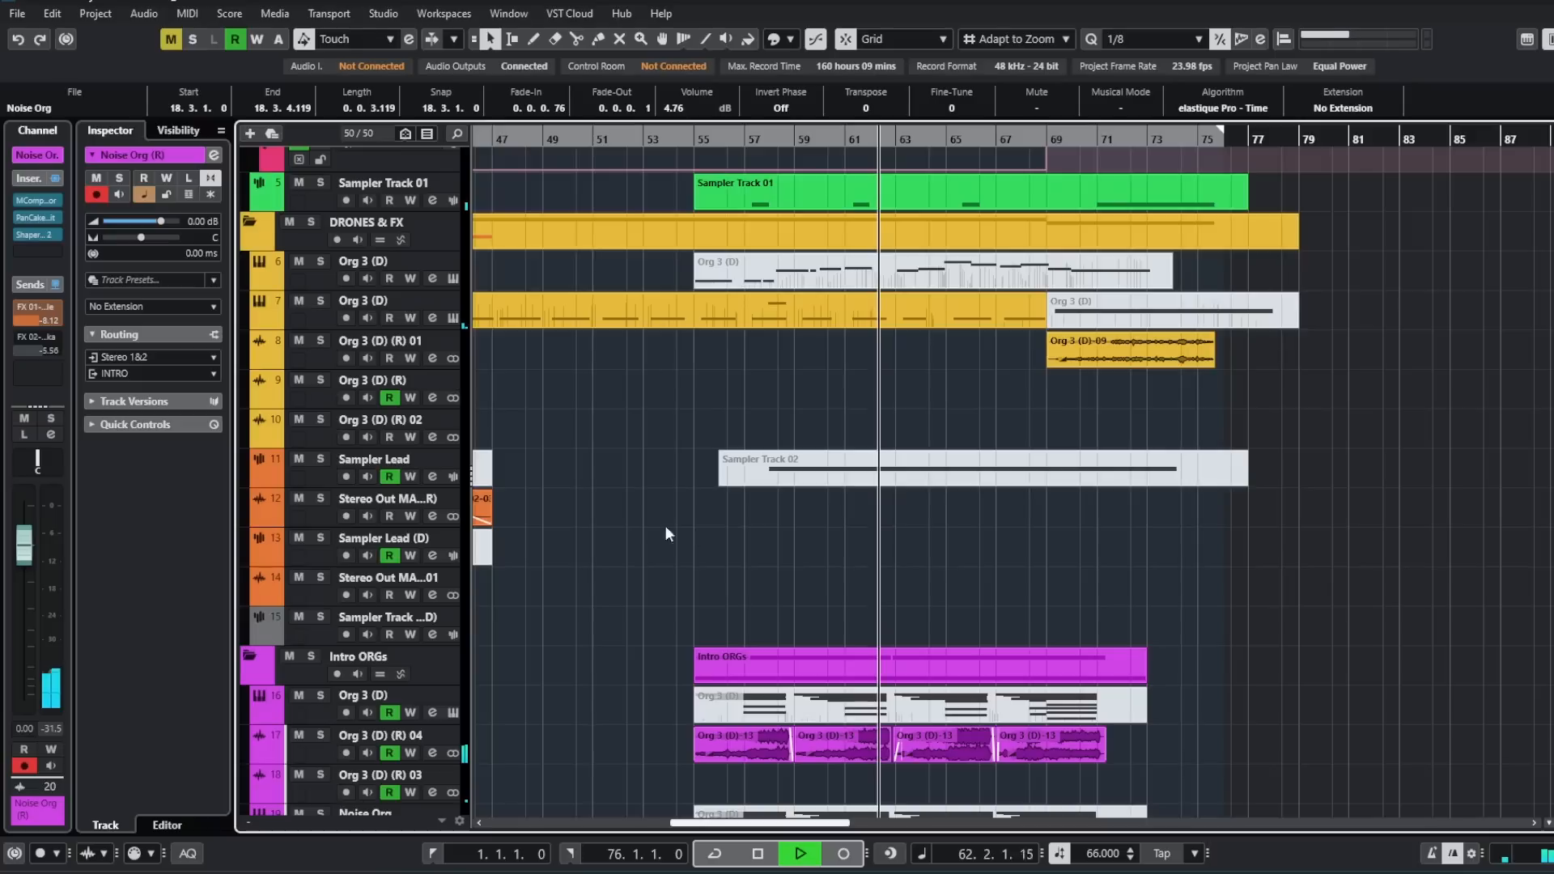
pyautogui.scroll(-4, 1174, 558)
pyautogui.hscroll(1, 1187, 538)
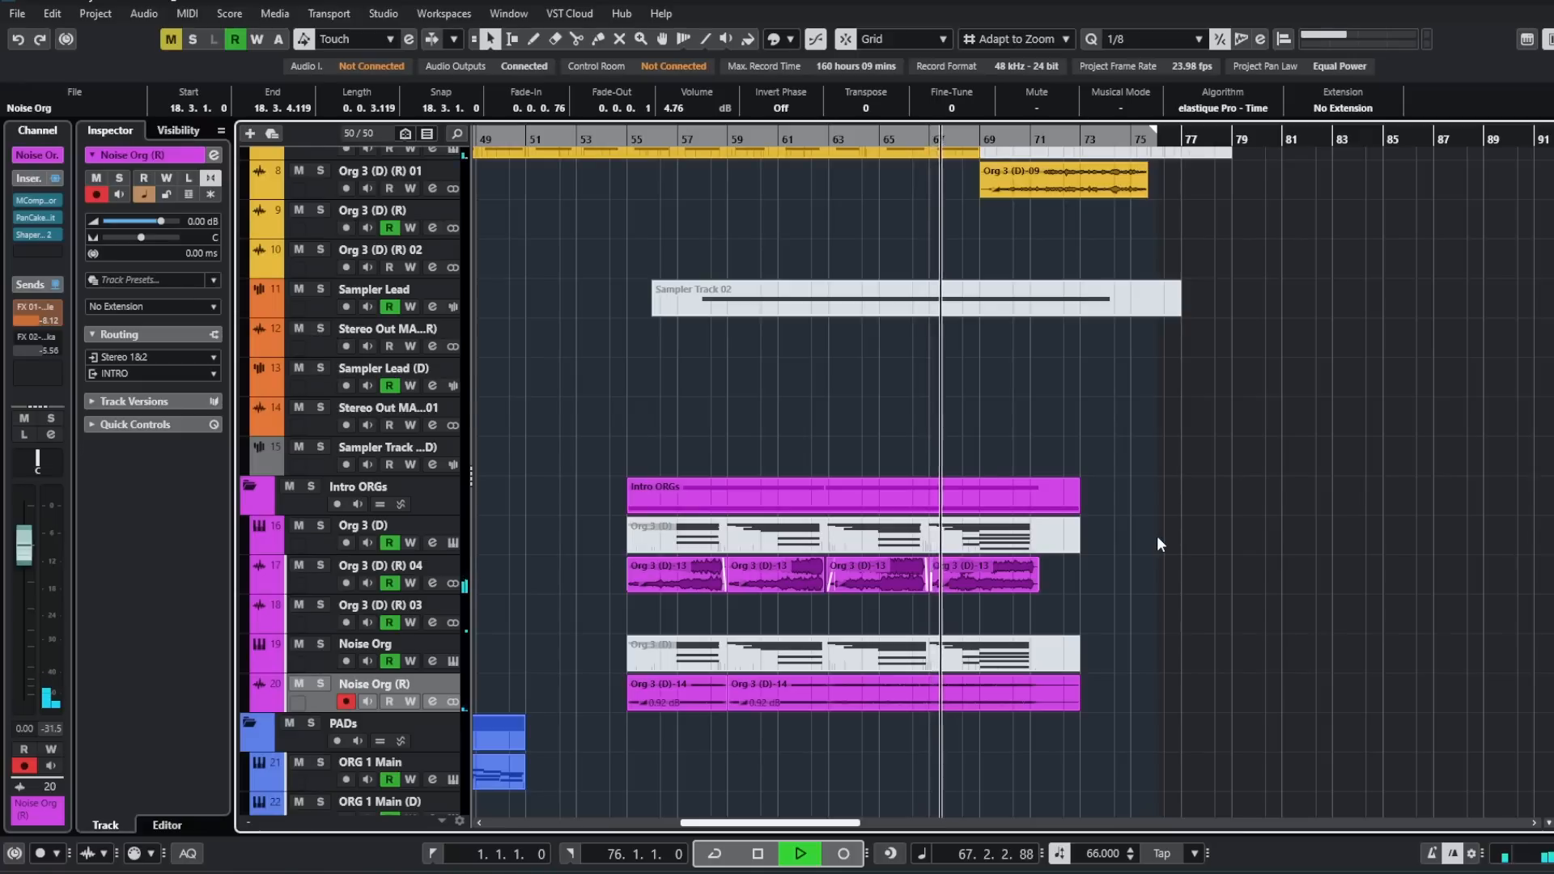
# - Examine the final Arp Render_02 clip, its Global Mix and Bypass automation, and the closing drones as playback runs from bar 68 to bar 74
pyautogui.scroll(15, 1158, 535)
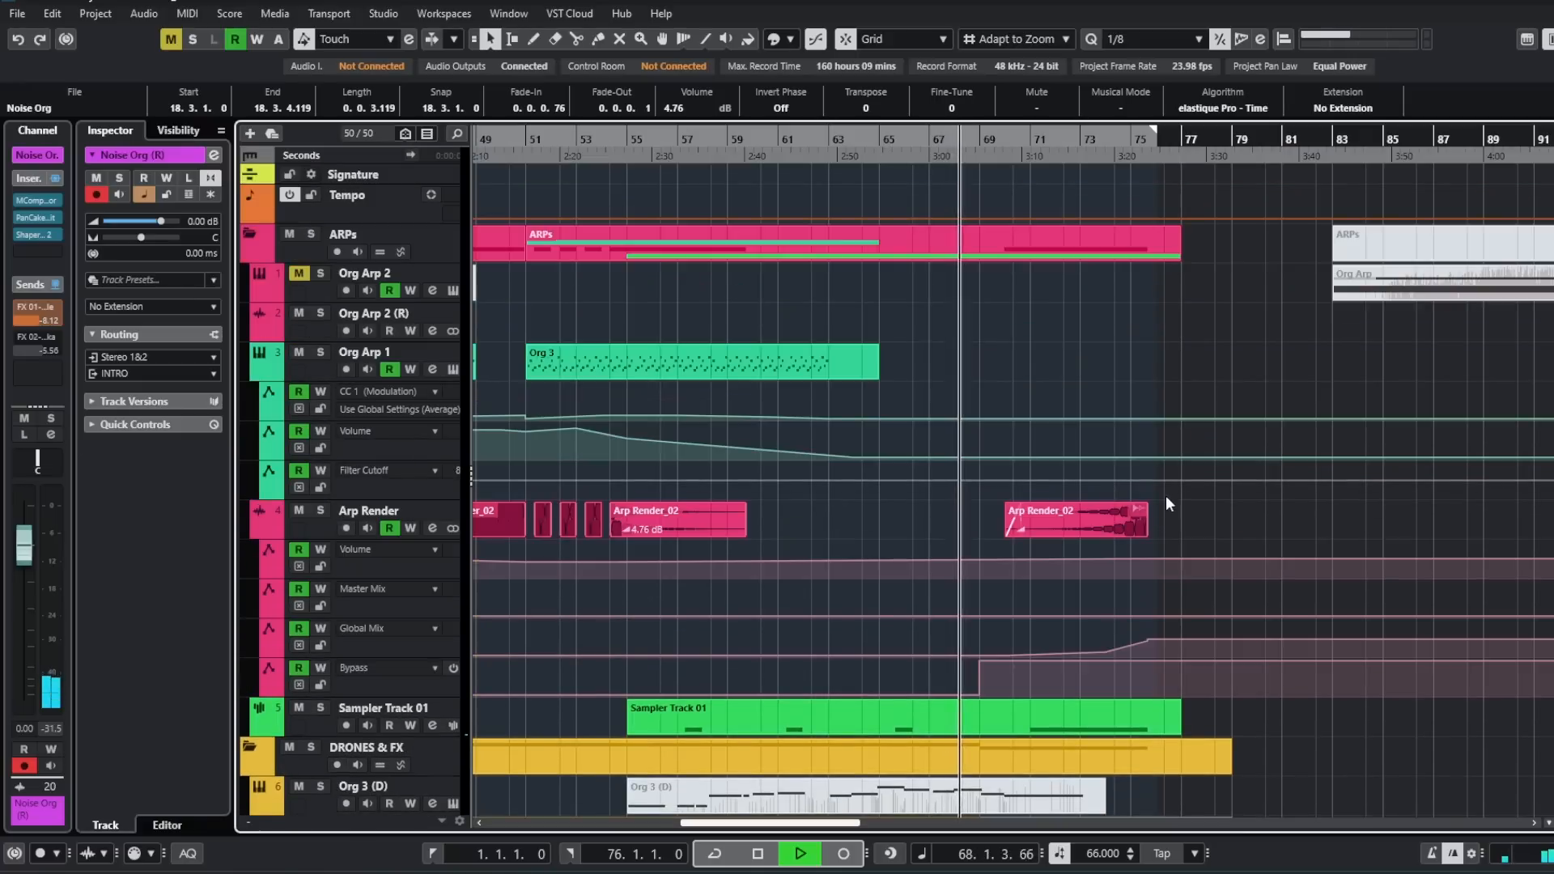
pyautogui.scroll(-3, 1174, 500)
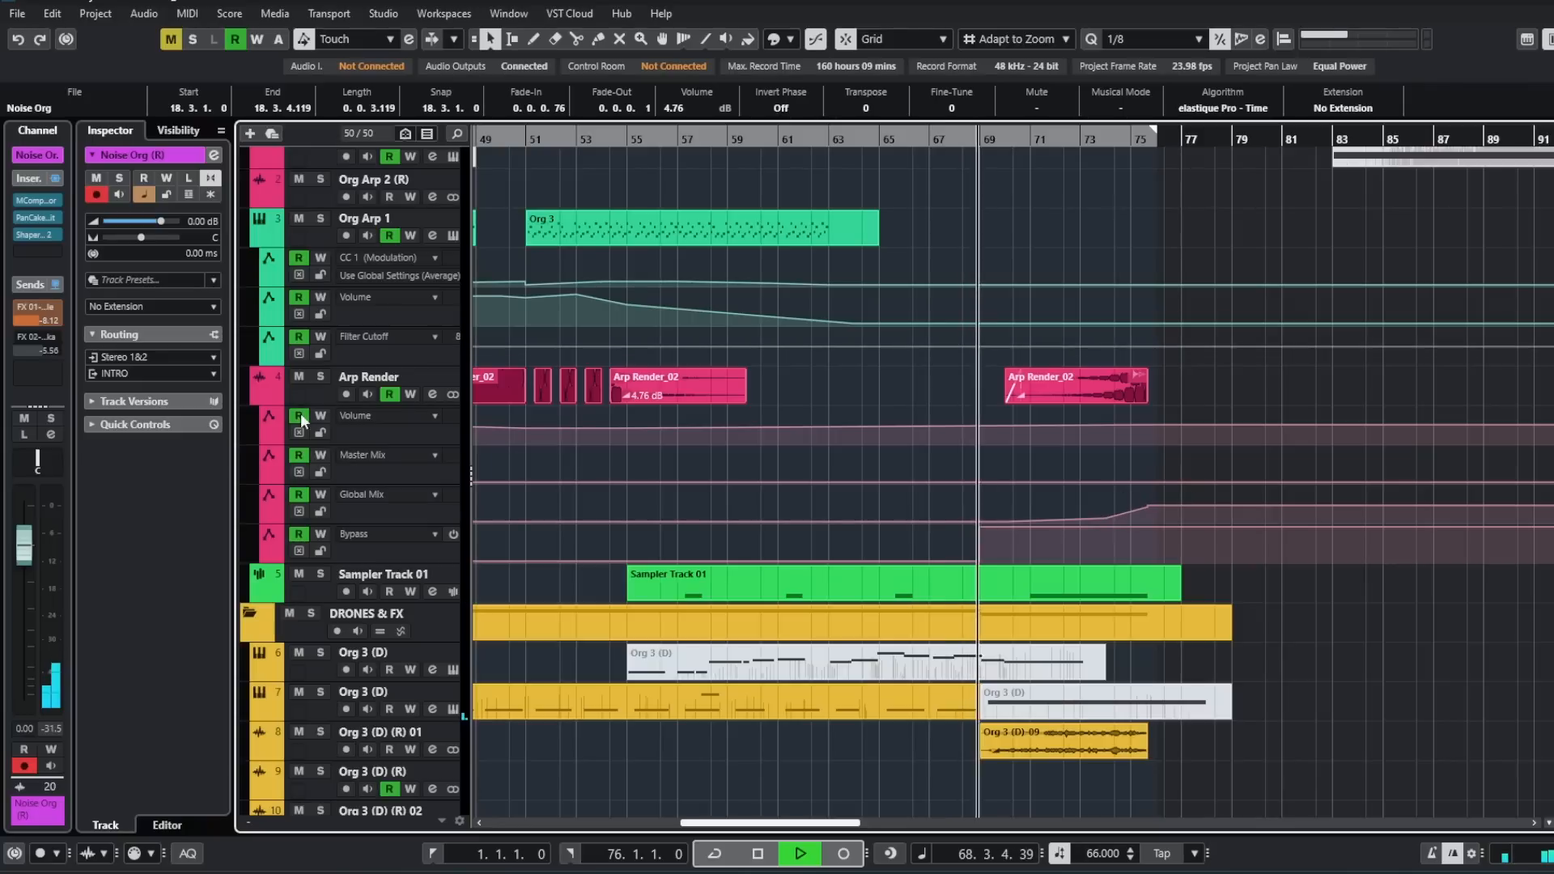
pyautogui.hscroll(3, 1297, 649)
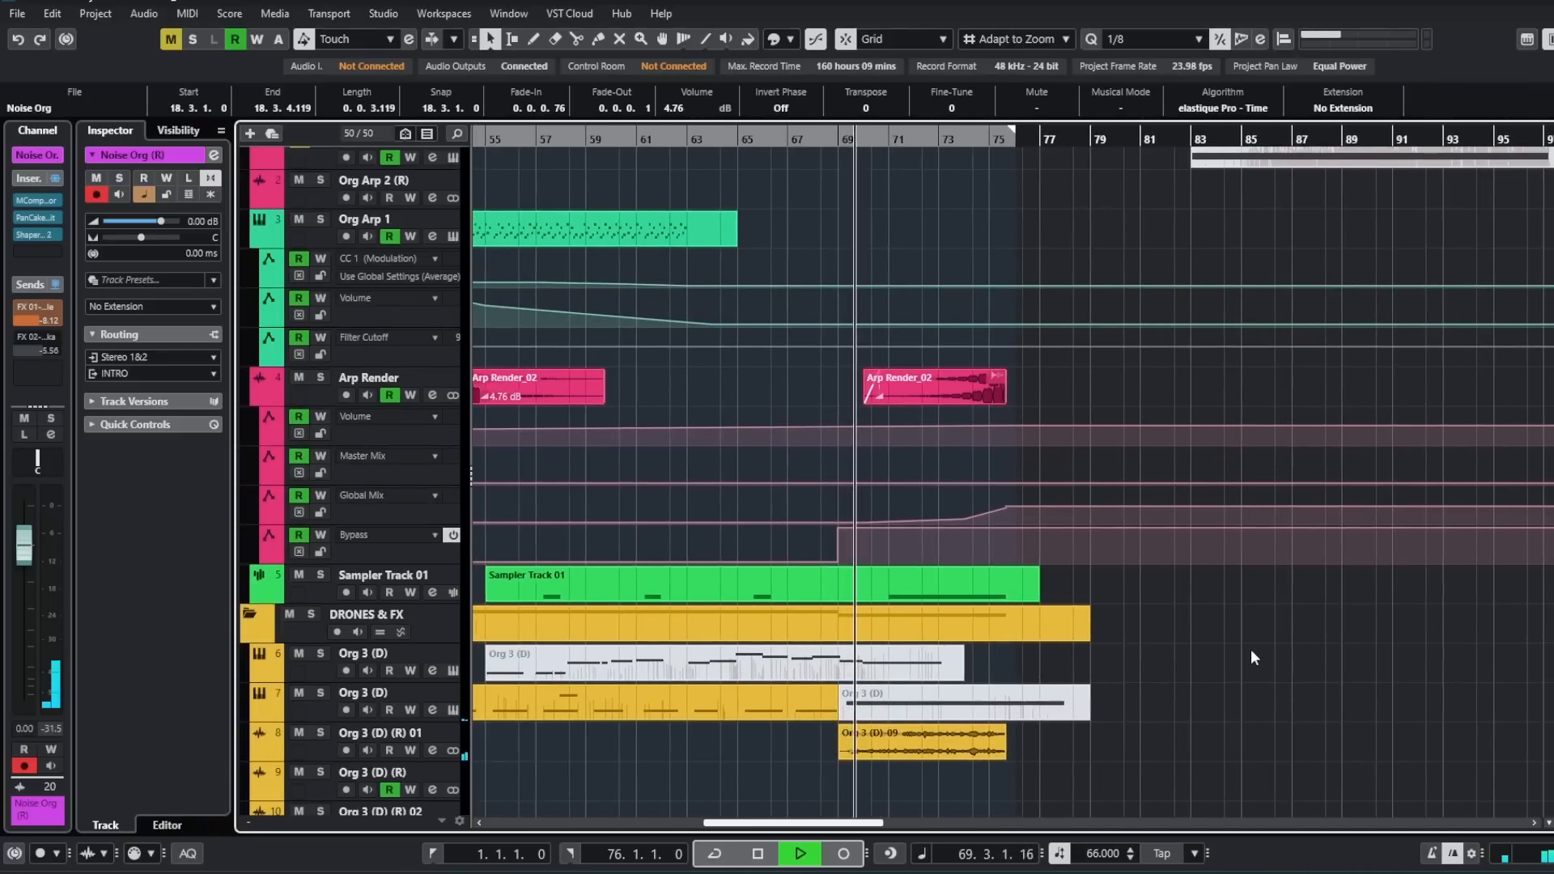
pyautogui.hscroll(1, 1249, 652)
pyautogui.scroll(-6, 1151, 626)
pyautogui.scroll(3, 1151, 622)
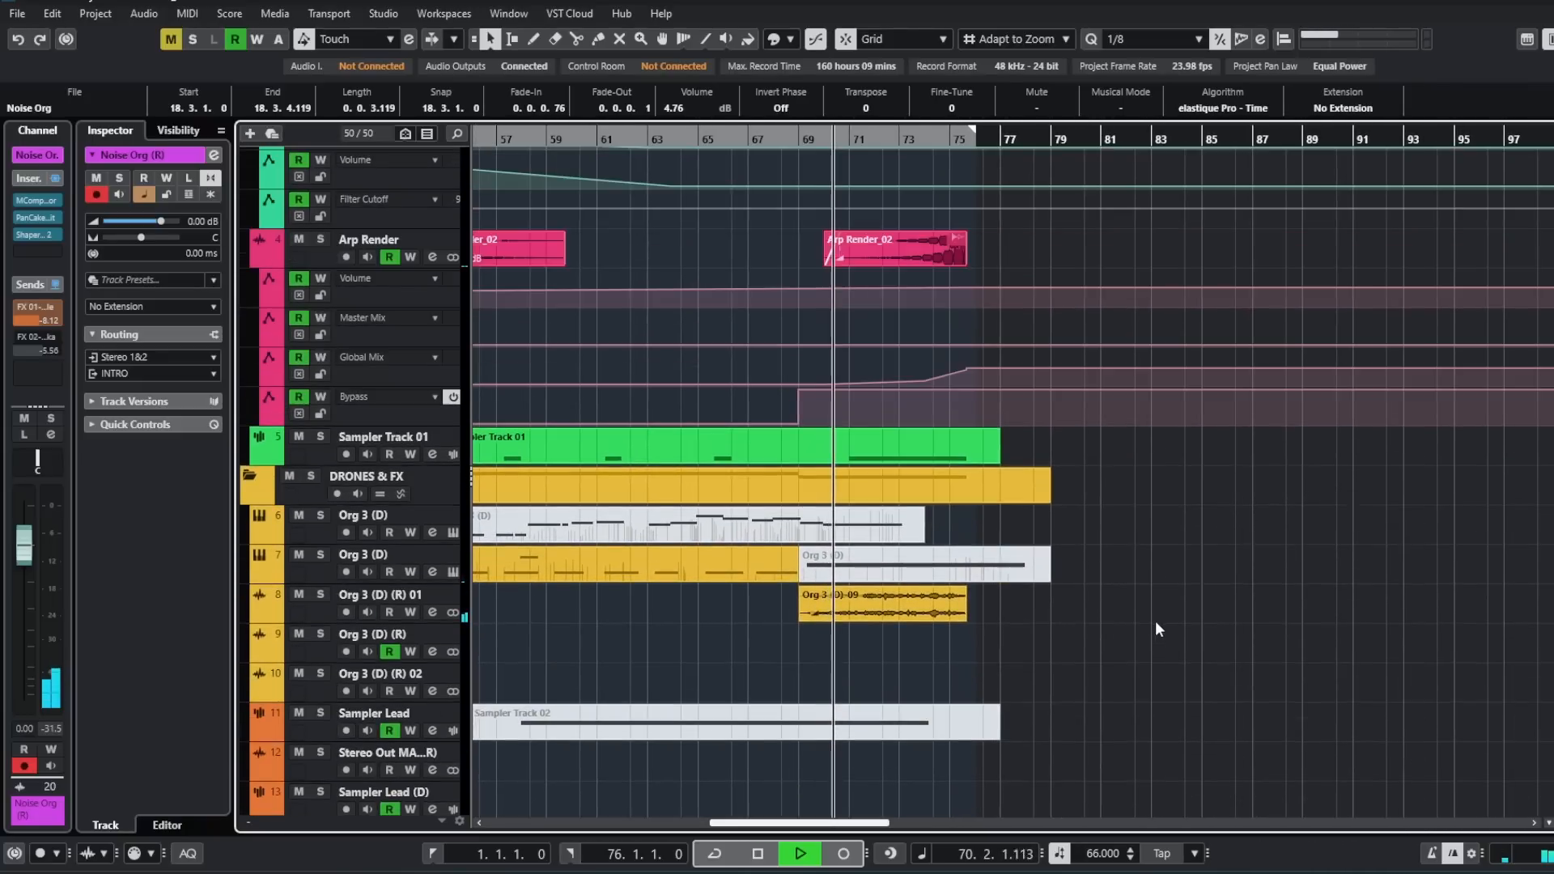
pyautogui.scroll(-3, 1164, 609)
pyautogui.scroll(3, 1164, 617)
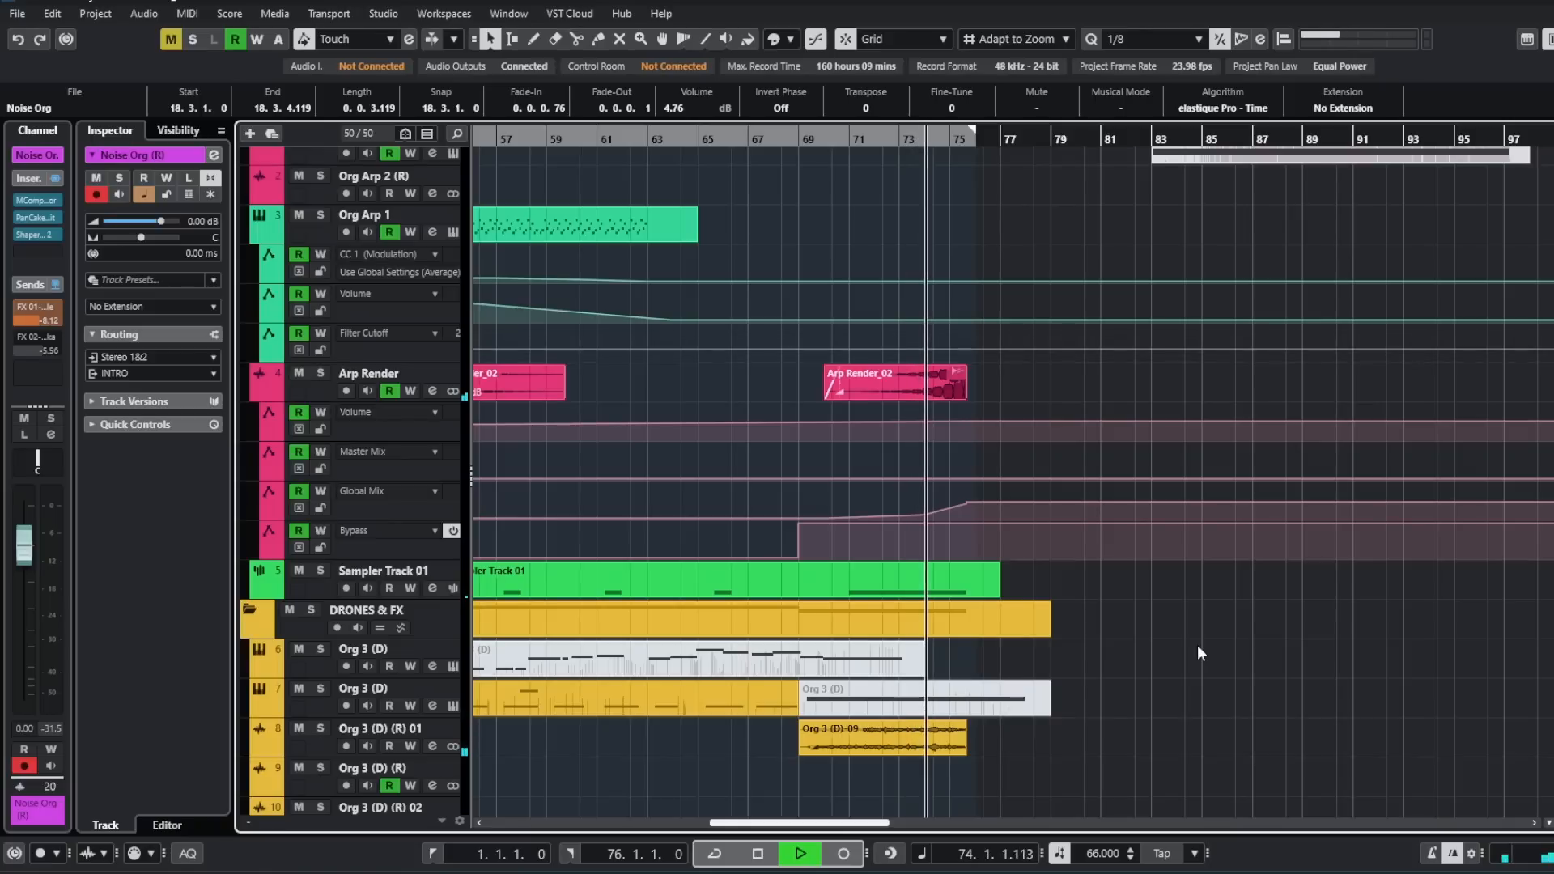
pyautogui.scroll(2, 1140, 641)
pyautogui.scroll(2, 1103, 638)
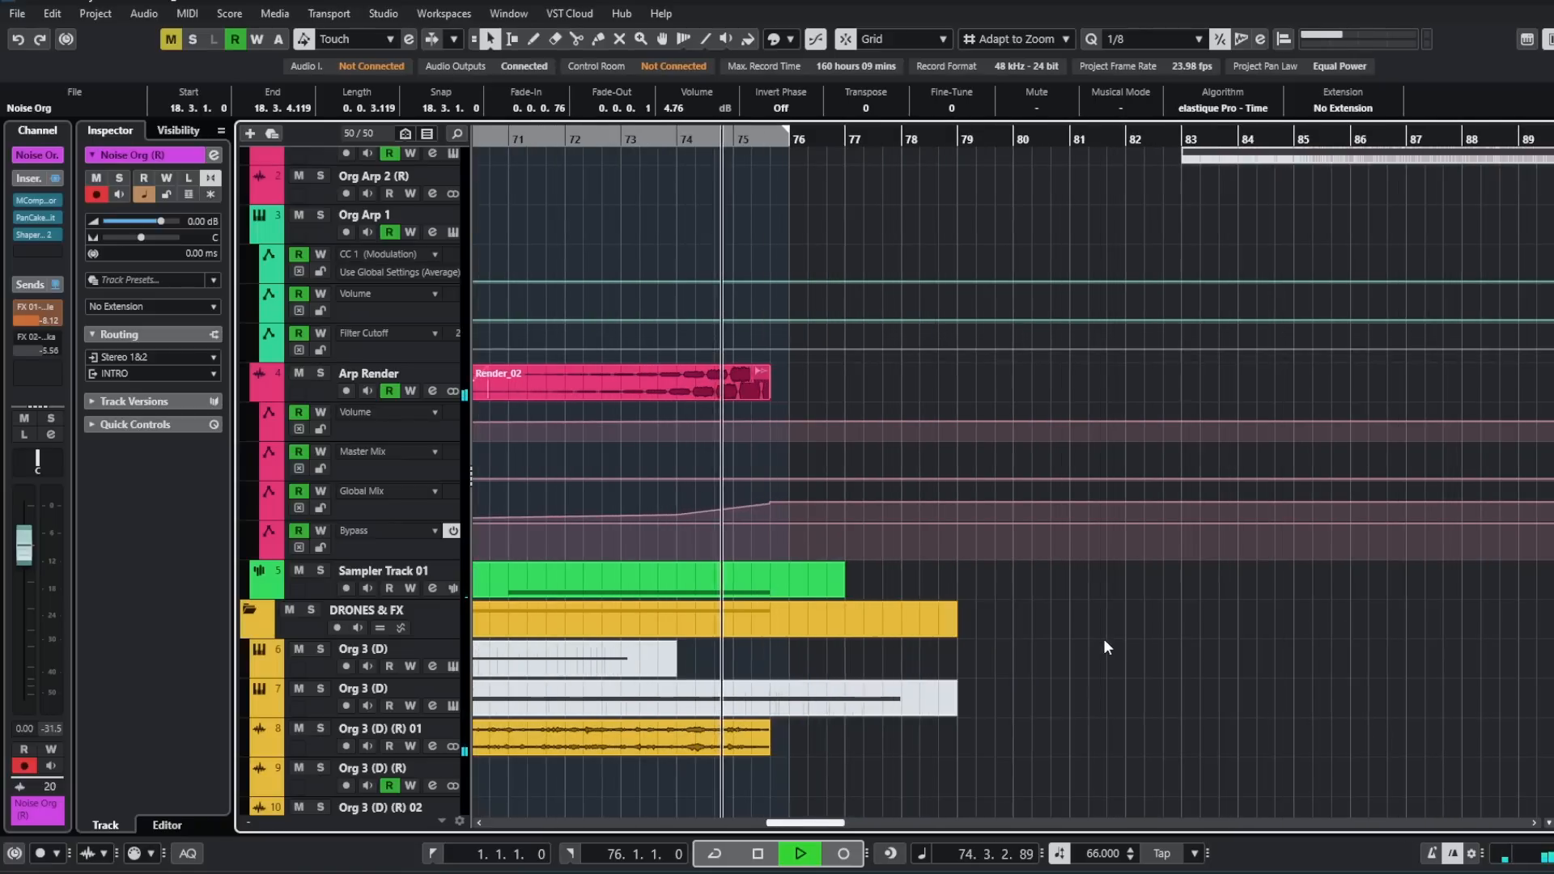